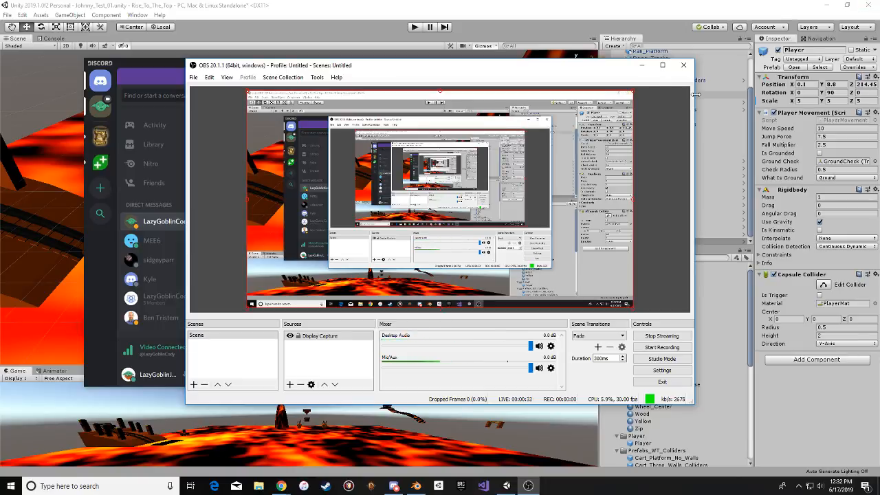
Minimize the OBS and Discord windows so the Unity editor is in front.
left_click(643, 69)
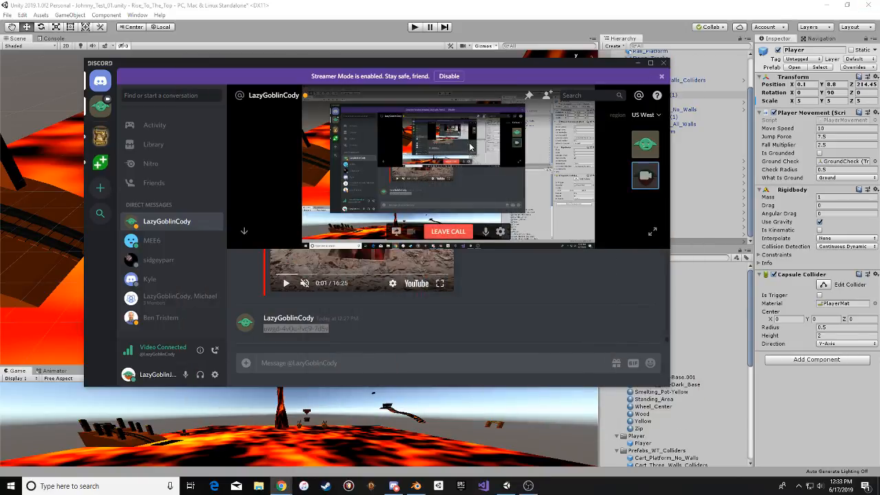
left_click(636, 64)
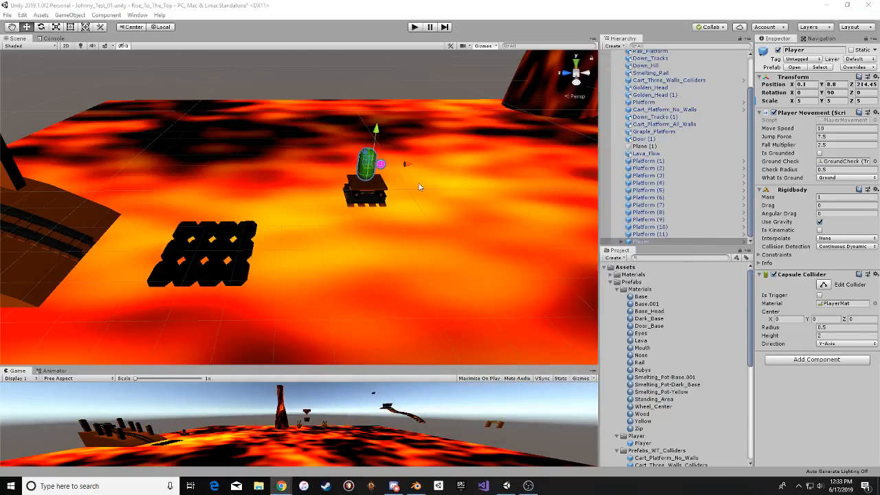
Lower the Player capsule toward the mine cart beneath it, to a Y position of 8.3.
left_click_drag(357, 149, 422, 249, "alt")
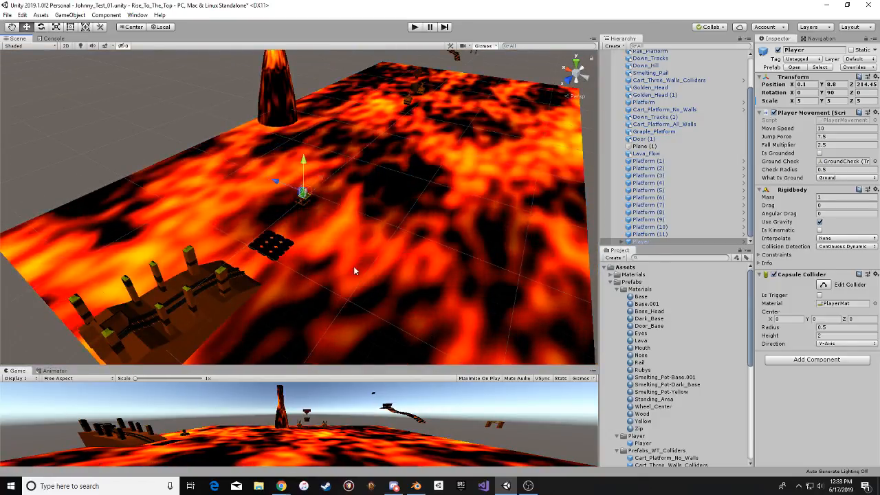
left_click_drag(353, 270, 321, 171, "alt")
scroll(299, 222, "up", 4)
scroll(270, 224, "up", 3)
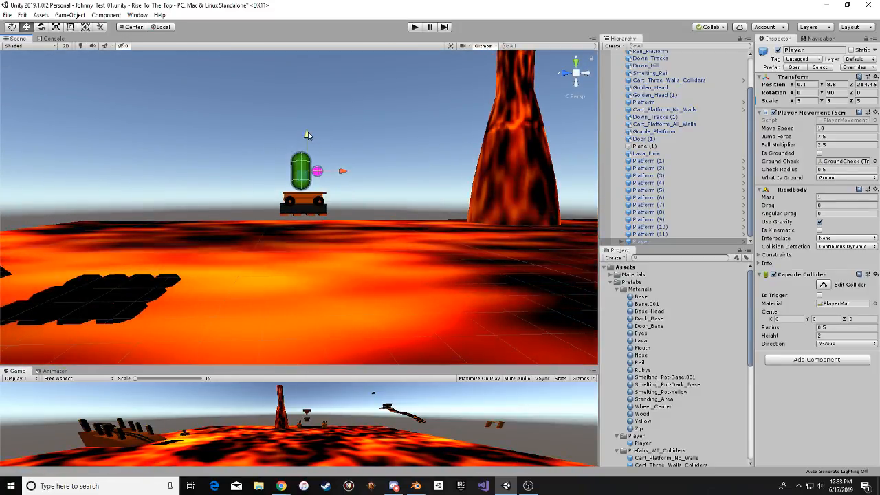
right_click_drag(308, 135, 356, 253, "alt")
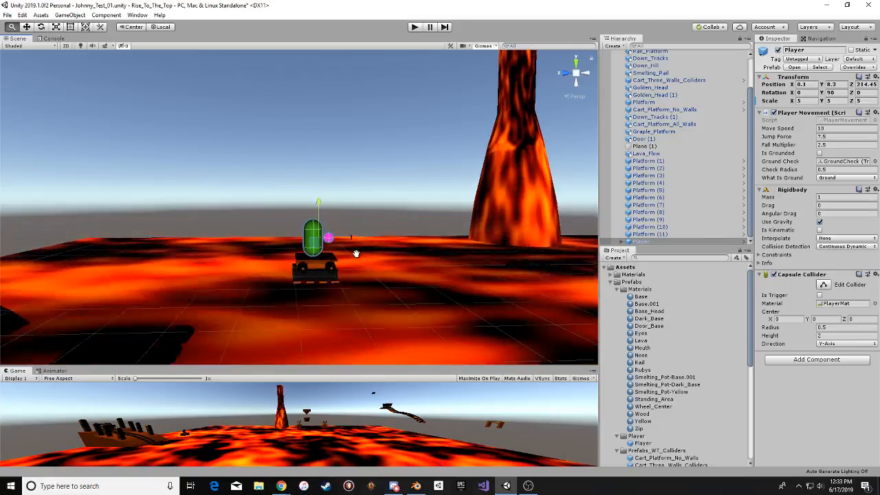
Examine the gap between the ramp and the Player's cart, including the black platform grid, from several angles.
left_click_drag(356, 254, 223, 301, "alt")
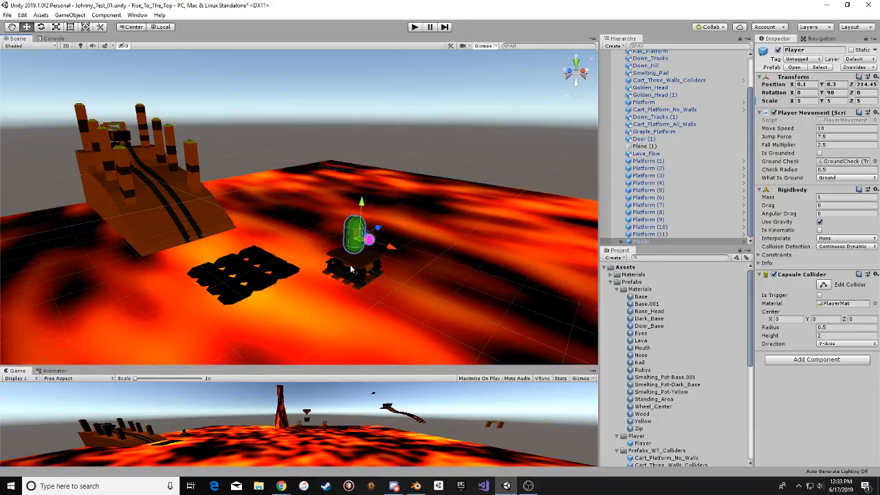
left_click_drag(348, 266, 436, 187, "alt")
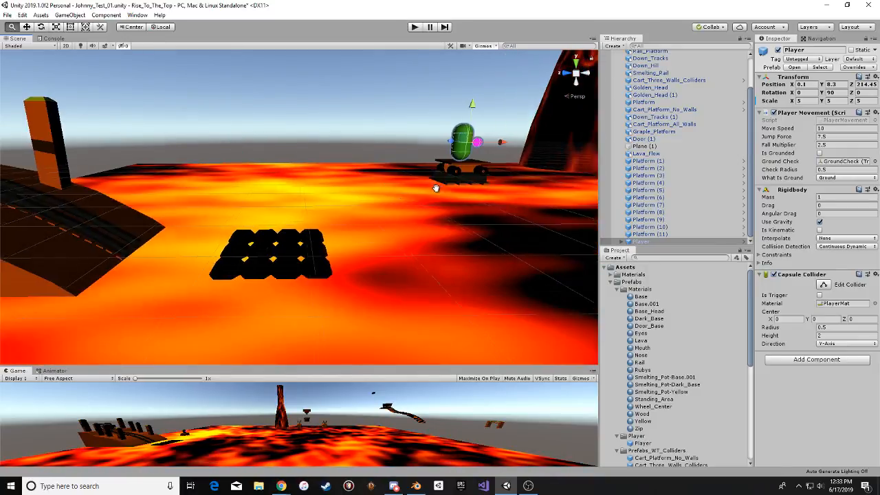
middle_click_drag(436, 188, 388, 205)
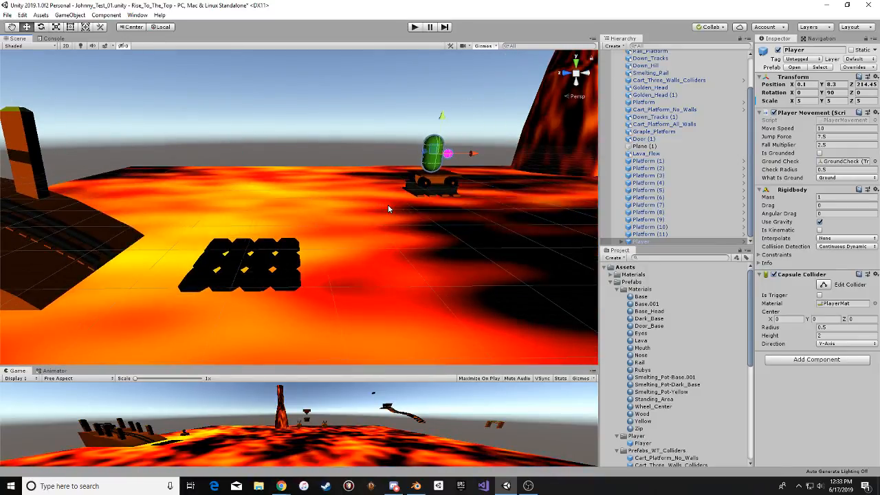
scroll(387, 206, "down", 2)
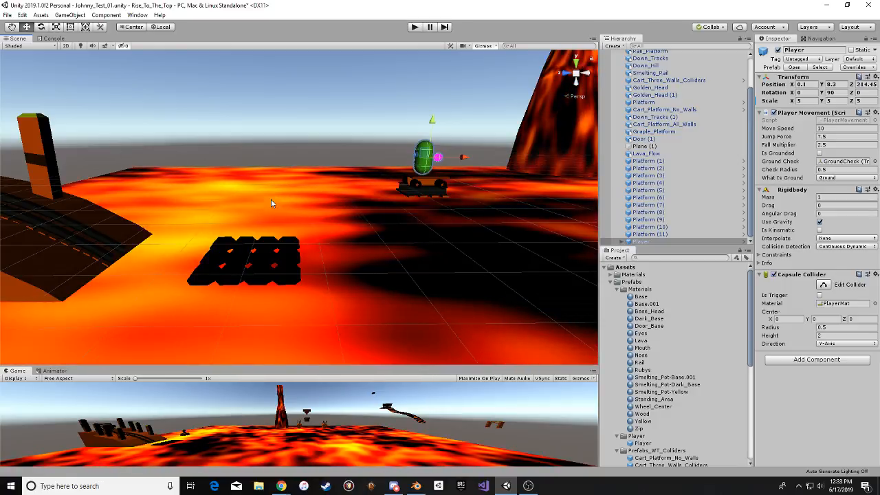
left_click_drag(261, 248, 422, 275, "alt")
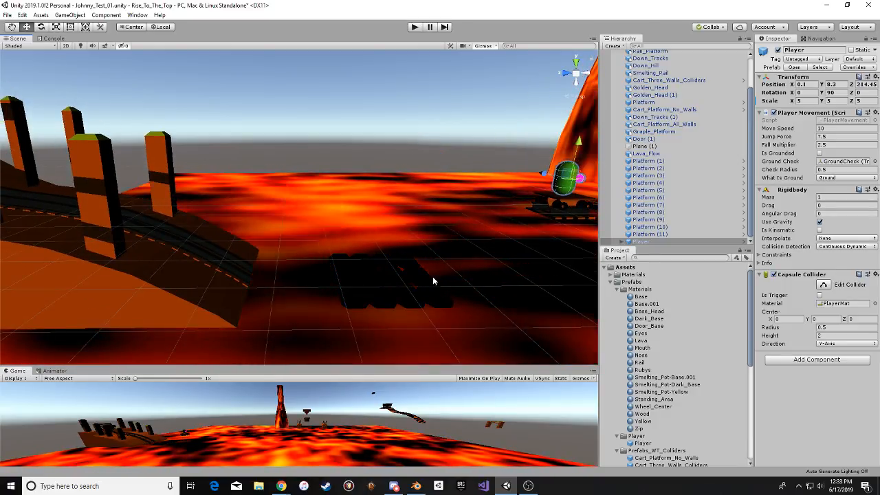
key("q")
left_click_drag(461, 263, 402, 257, "alt")
Switch to Blender, deselect everything in the Lava_Flow mesh and hide the Lava_Flow object.
left_click(415, 485)
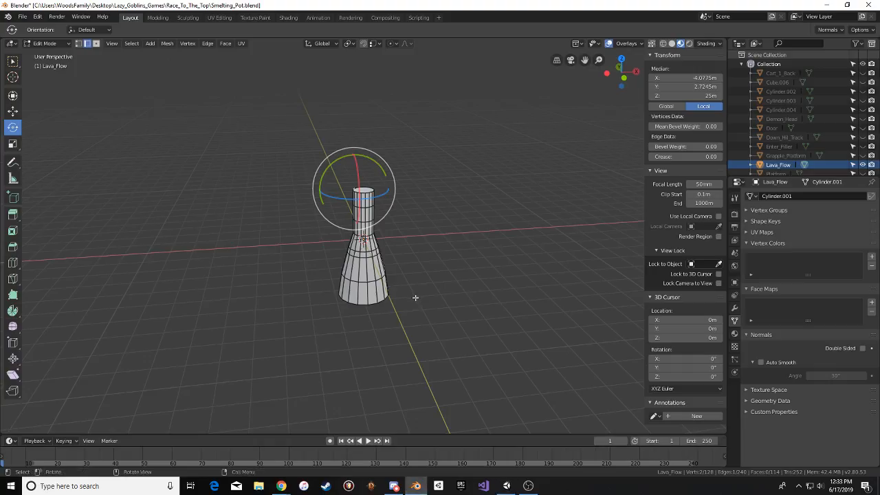
scroll(420, 273, "up", 8)
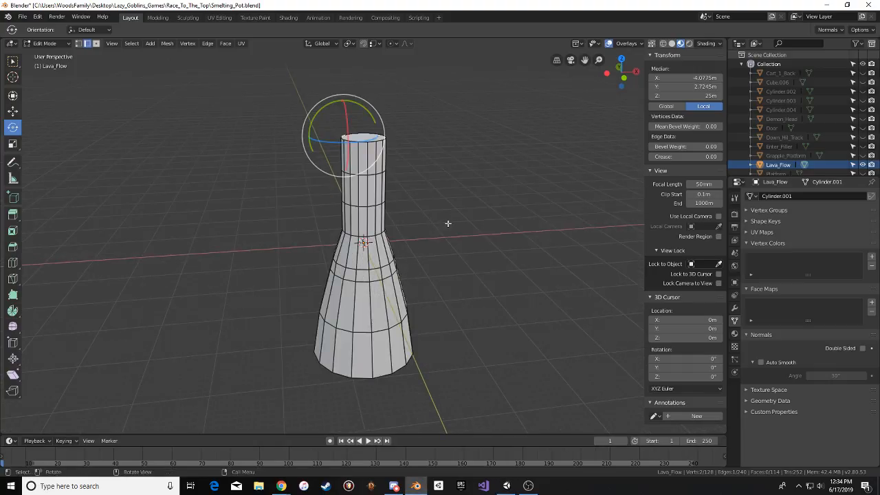
middle_click_drag(371, 227, 454, 215)
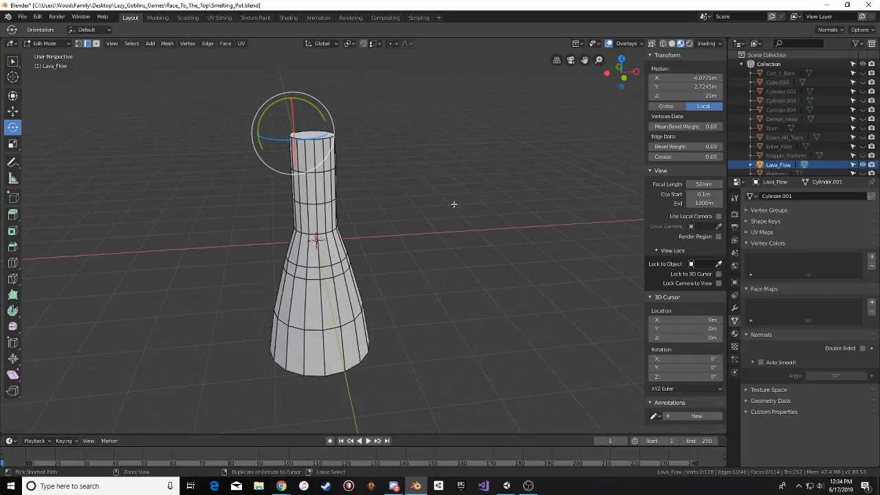
scroll(474, 210, "down", 4)
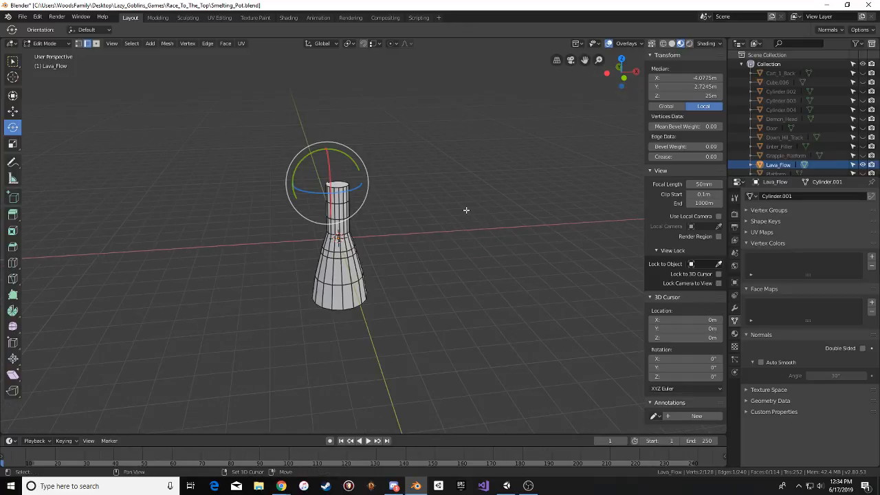
middle_click_drag(463, 209, 350, 200)
scroll(319, 207, "up", 2)
key("alt+a")
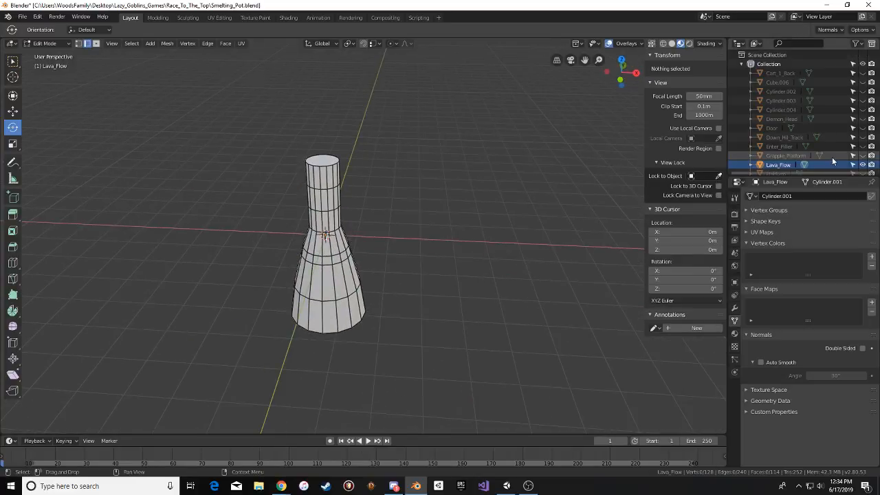
left_click(861, 165)
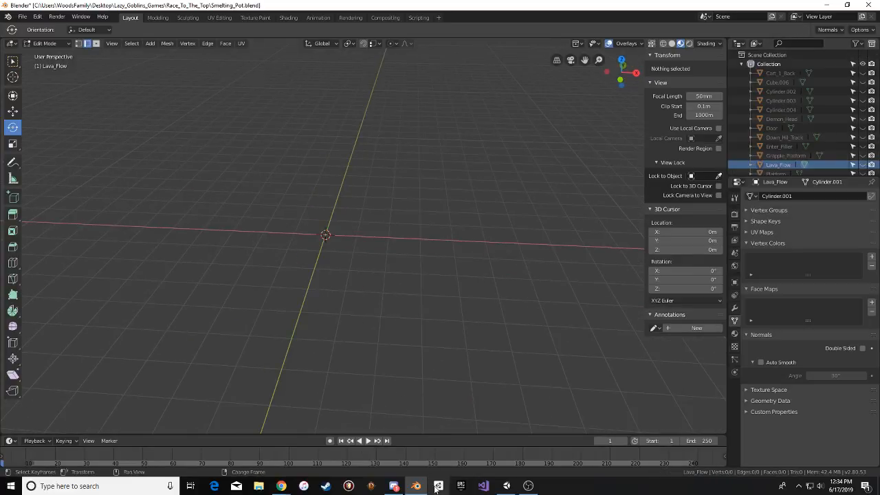
Switch back to Unity and select the Lava_Flow column in the scene for inspection.
left_click(507, 485)
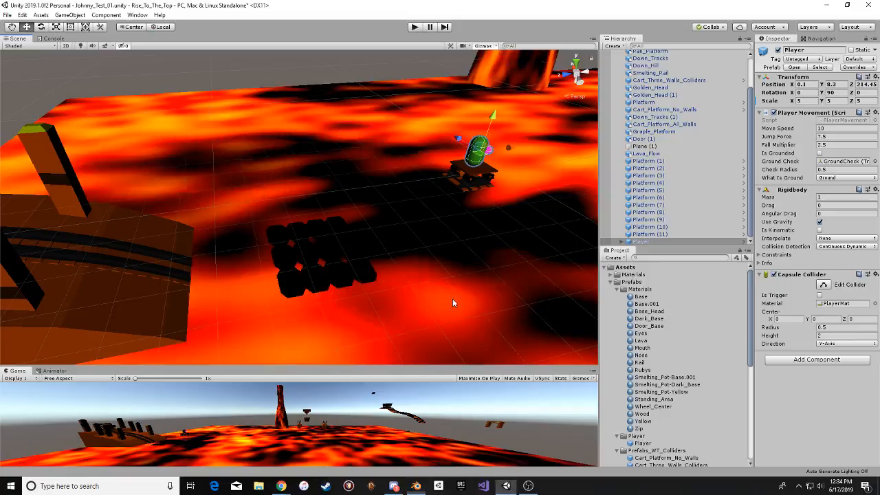
middle_click_drag(410, 140, 405, 294)
left_click_drag(406, 294, 383, 161, "alt")
middle_click_drag(383, 160, 320, 190)
scroll(321, 191, "down", 8)
left_click(490, 184)
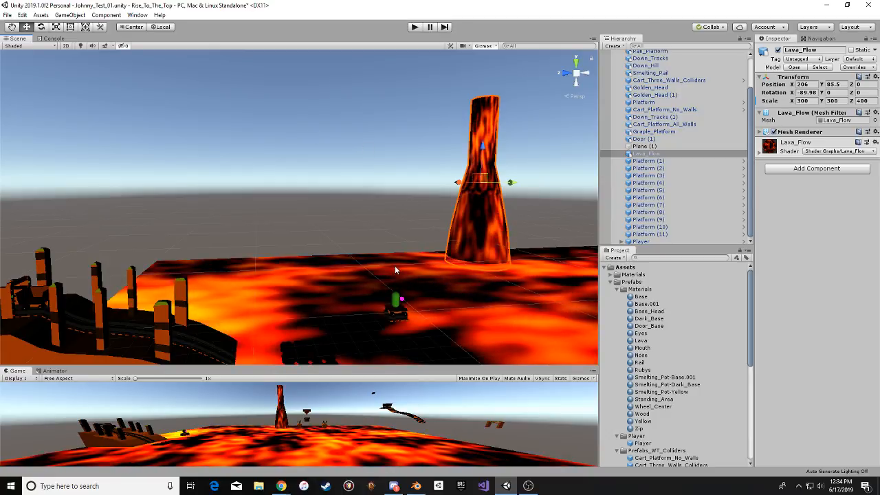
Inspect the black platform grid beside the ramp up close and select Platform (10).
middle_click_drag(395, 265, 375, 217)
scroll(272, 240, "up", 5)
middle_click_drag(261, 279, 263, 213)
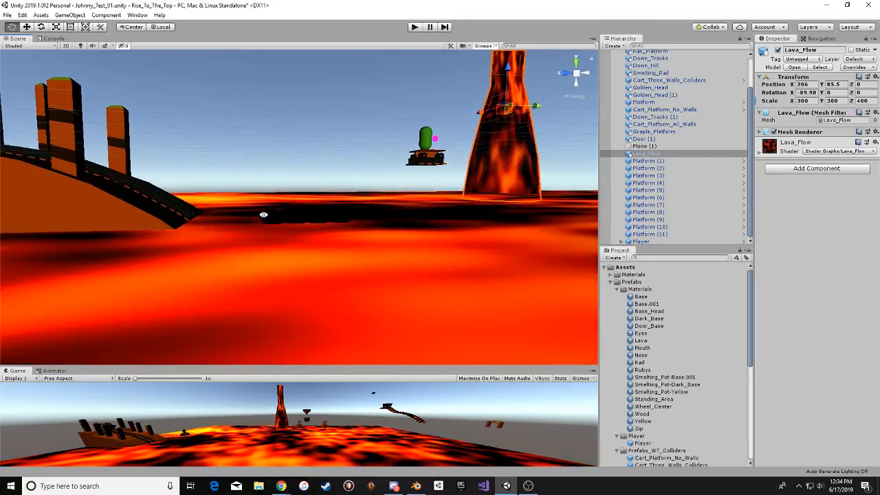
left_click_drag(263, 215, 247, 277, "alt")
middle_click_drag(323, 223, 358, 267, "alt")
scroll(290, 318, "up", 6, "alt")
left_click(347, 305)
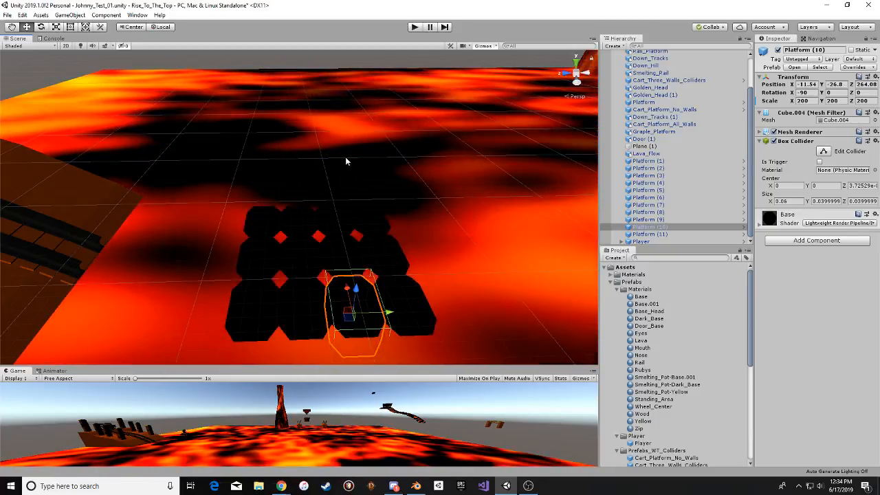
Survey the lava level around the cart, the lava column and the Down_Hill ramp.
left_click_drag(307, 155, 876, 179, "alt")
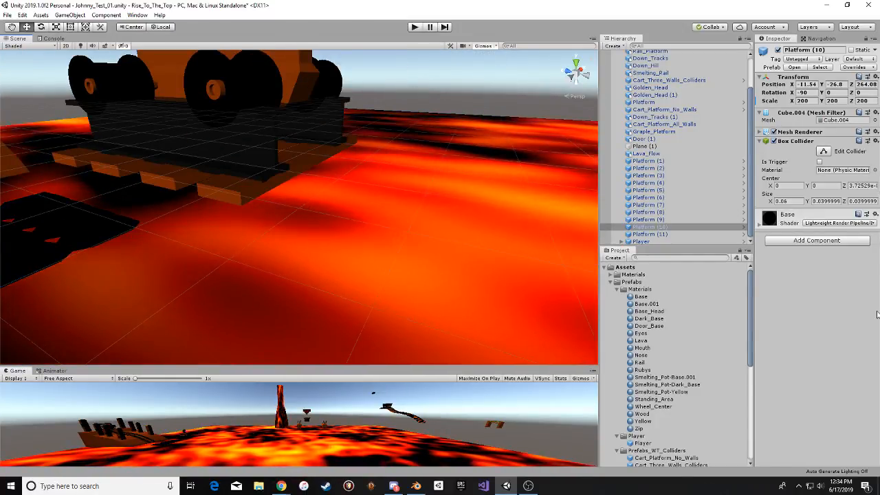
scroll(448, 280, "down", 5)
middle_click_drag(447, 281, 153, 268)
scroll(378, 249, "down", 6)
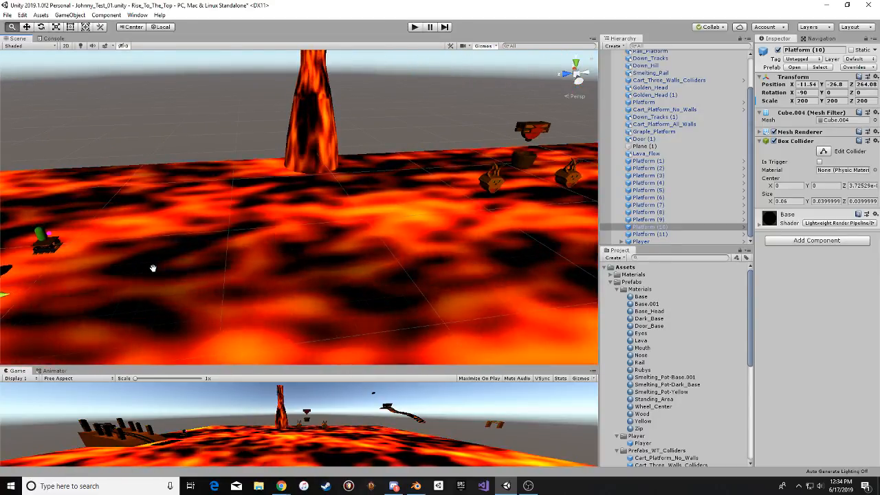
middle_click_drag(347, 254, 321, 184)
left_click(262, 136)
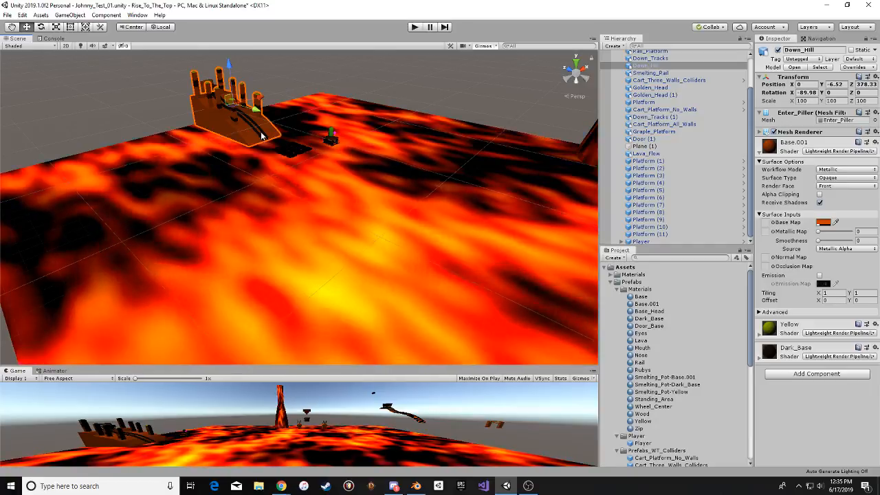
key("f")
left_click_drag(262, 135, 344, 167, "alt")
scroll(343, 167, "up", 2)
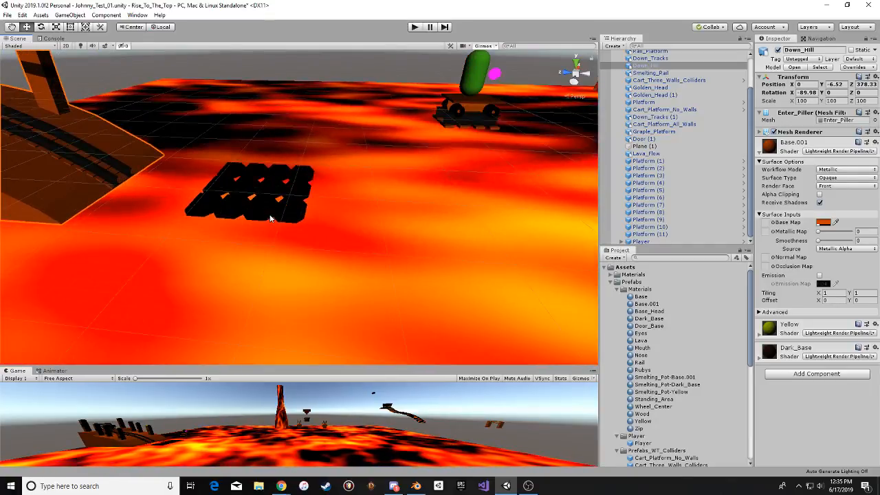
Select all twelve platform tiles of the black grid together, from Platform through Platform (11).
left_click(271, 210)
scroll(271, 212, "up", 2)
middle_click_drag(272, 215, 339, 247)
left_click_drag(340, 247, 265, 240, "alt")
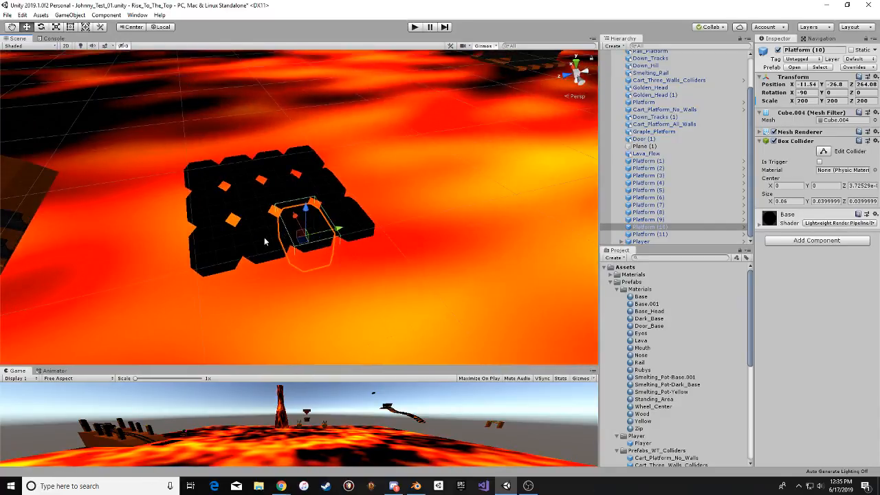
left_click(203, 194, "shift")
left_click(206, 169, "shift")
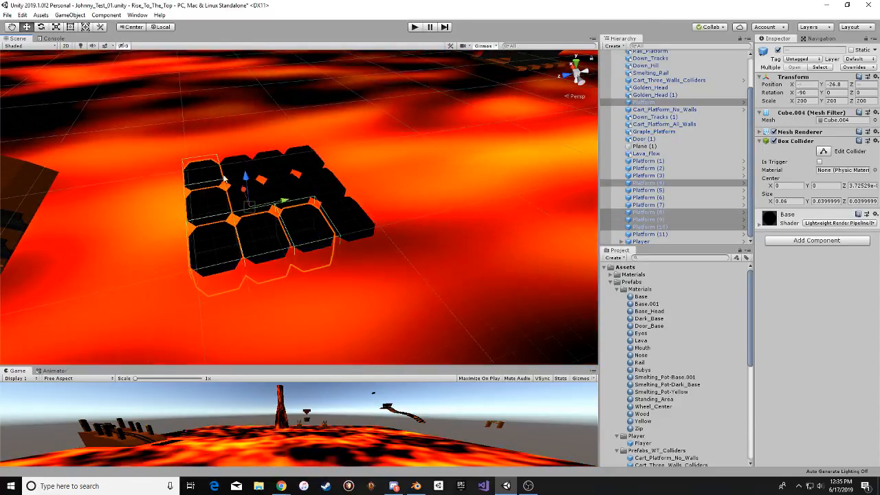
left_click(240, 170, "shift")
left_click(261, 197, "shift")
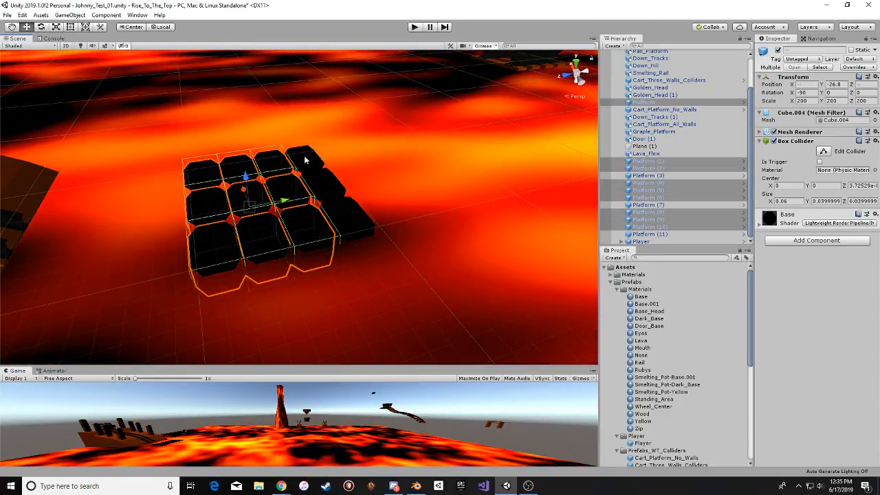
left_click(364, 223, "shift")
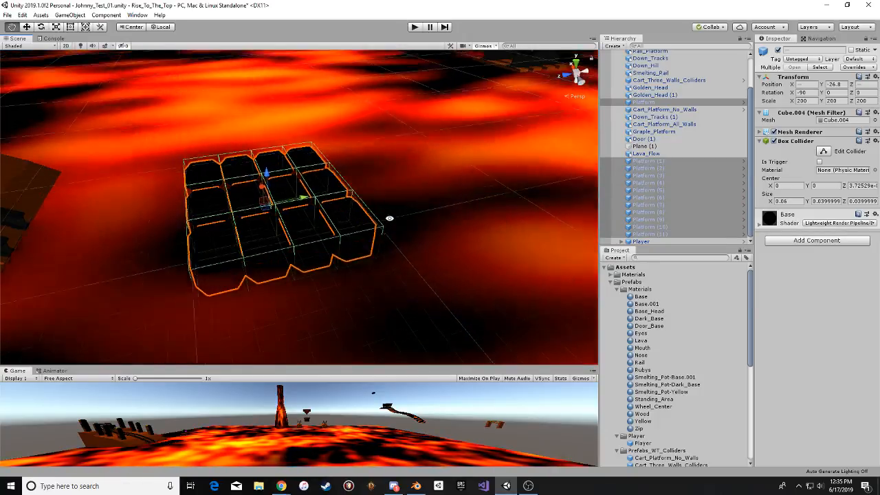
left_click_drag(389, 218, 418, 209, "alt")
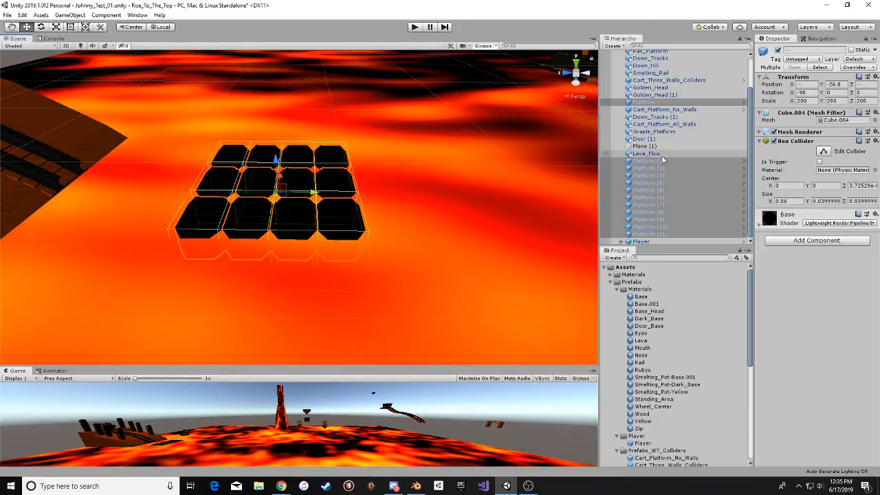
Create a new empty GameObject in the scene near the platform grid.
left_click(615, 54)
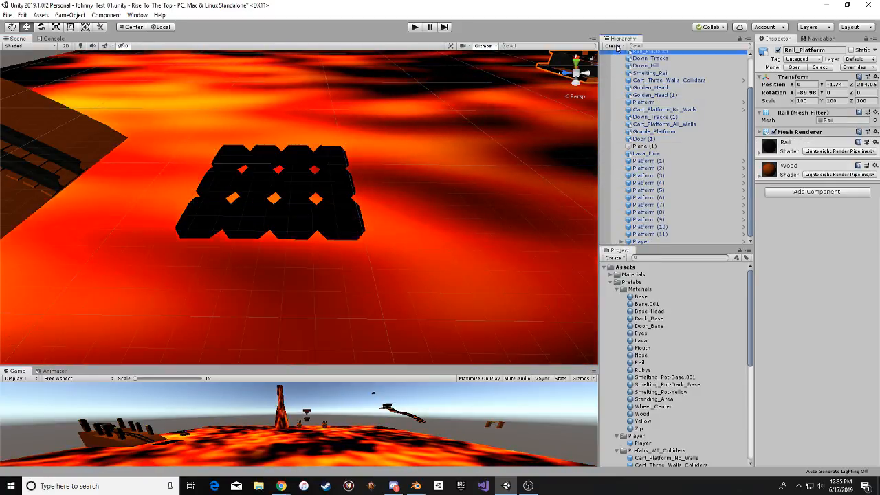
left_click(612, 45)
left_click(636, 55)
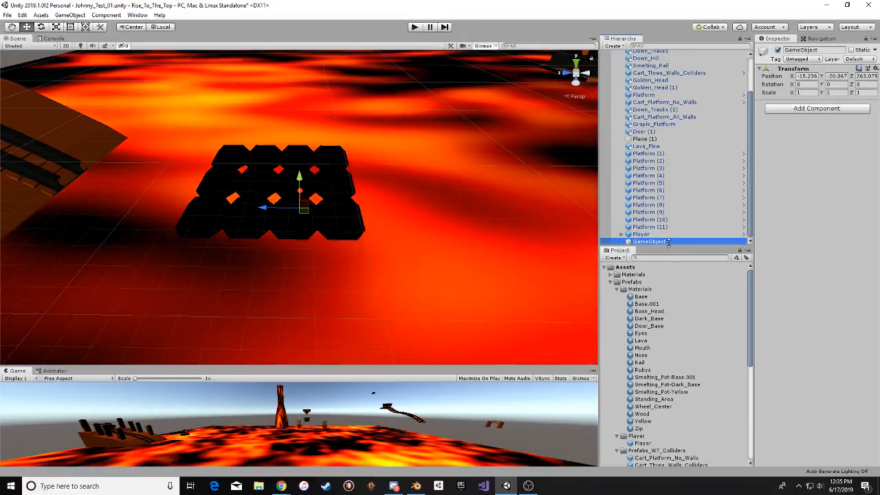
Rename the new empty GameObject as Big_Platform and reset its Transform so position and rotation are zero.
left_click(663, 242)
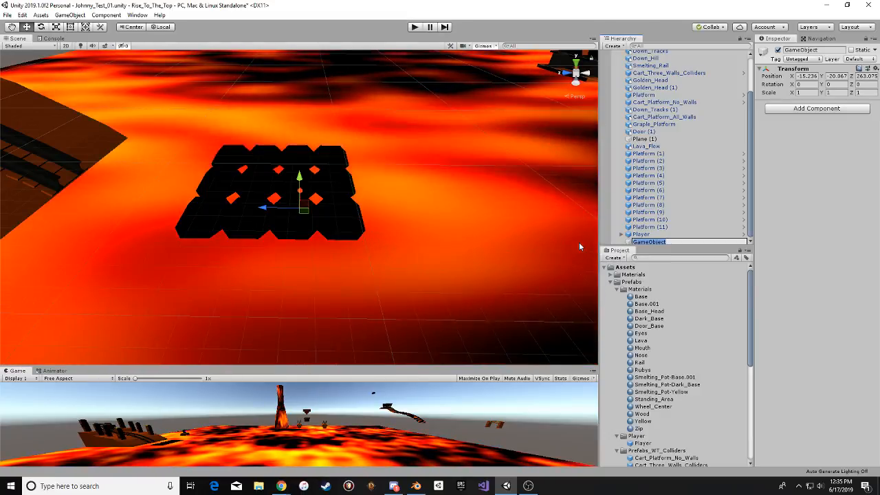
type("P")
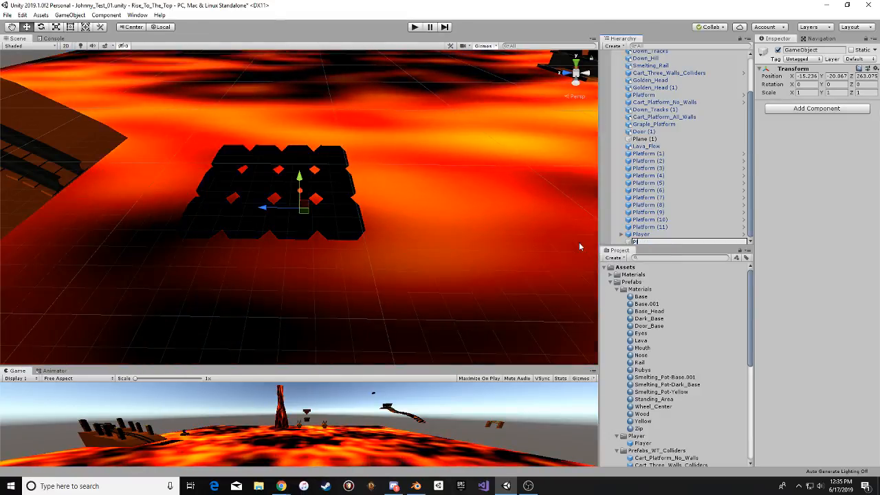
key("BackSpace")
type("Big P")
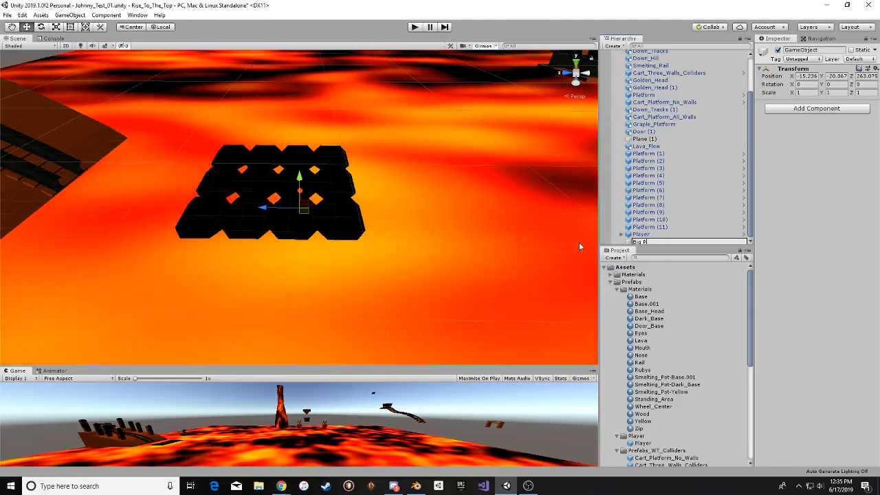
key("BackSpace")
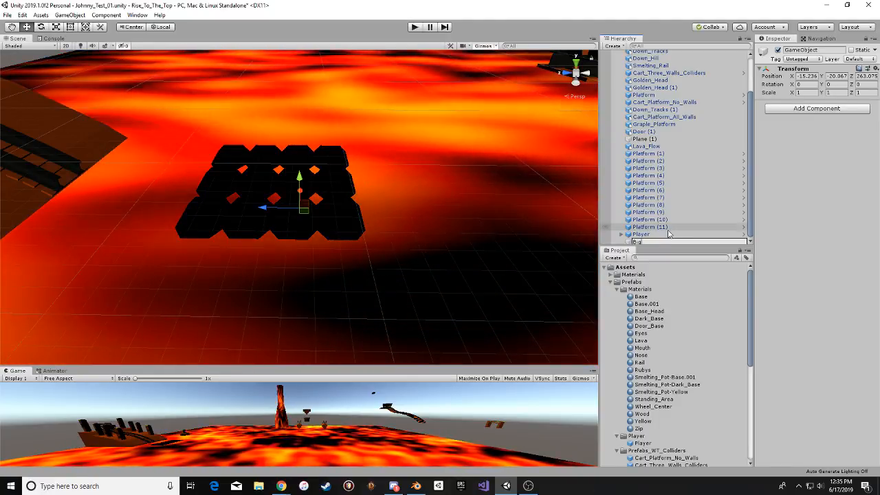
type("Platform")
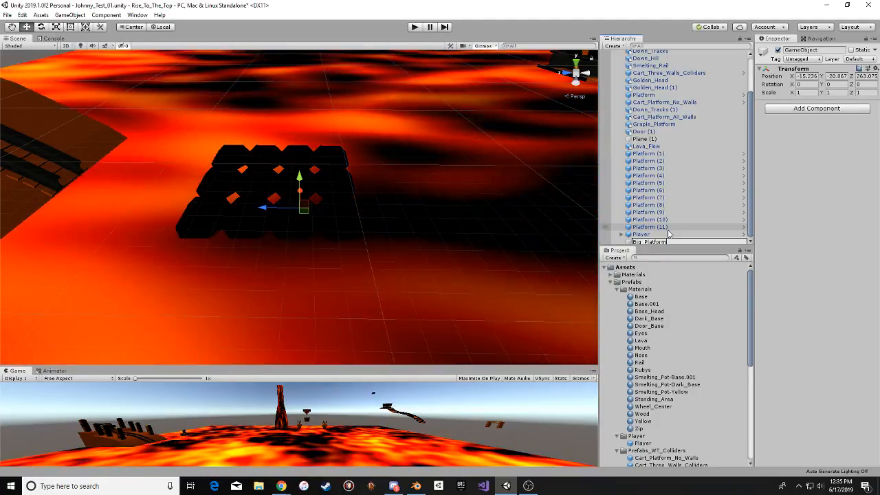
key("Return")
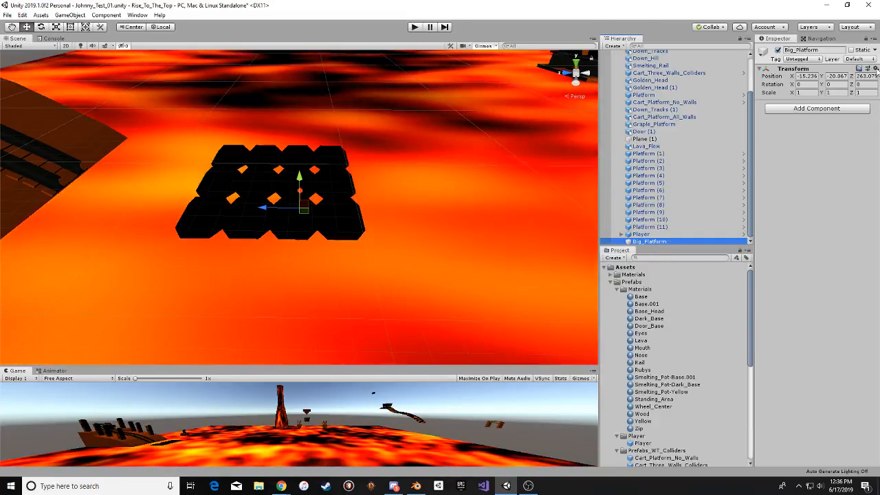
left_click(867, 68)
left_click(818, 79)
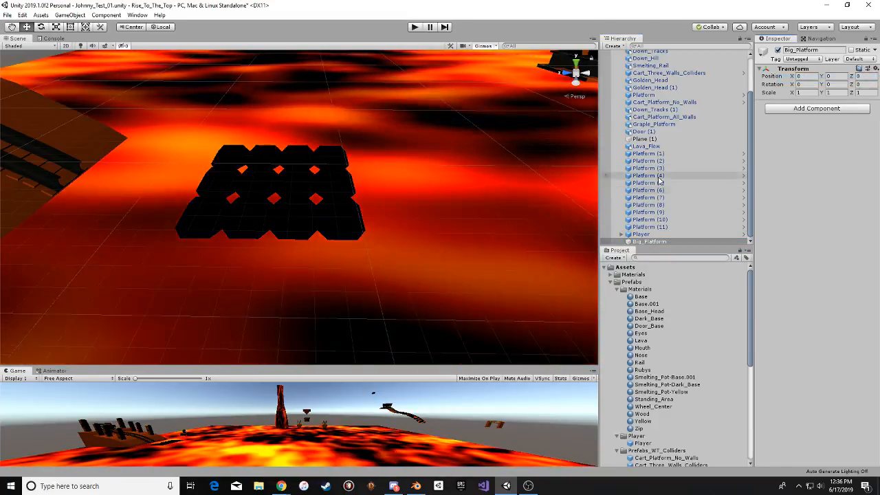
Nest Platform (1) through Platform (11) under Big_Platform in the object hierarchy.
left_click(656, 154)
left_click(651, 227, "shift")
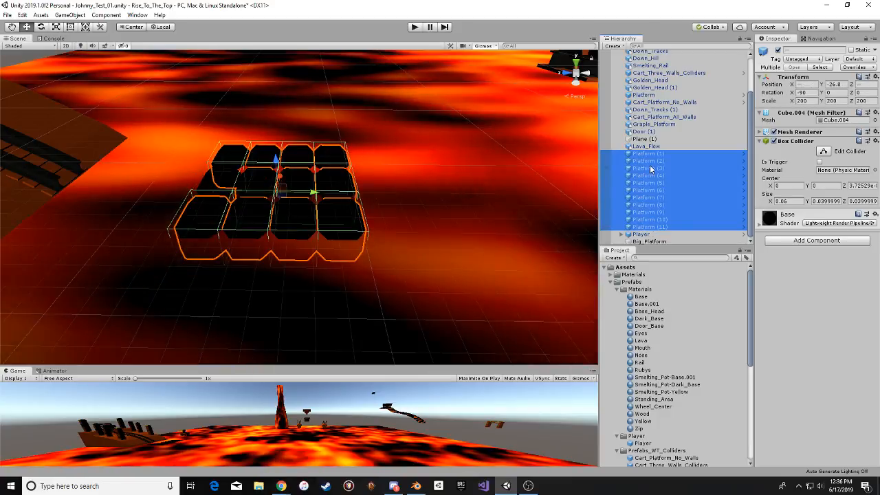
left_click_drag(650, 157, 645, 243)
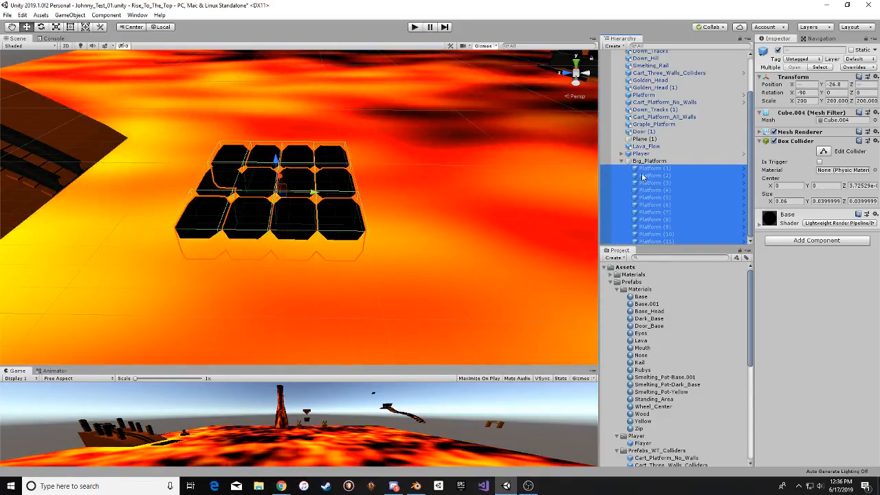
Remove the Box Collider from Platform (1) through Platform (11) and check the tiles individually and together.
left_click(643, 170)
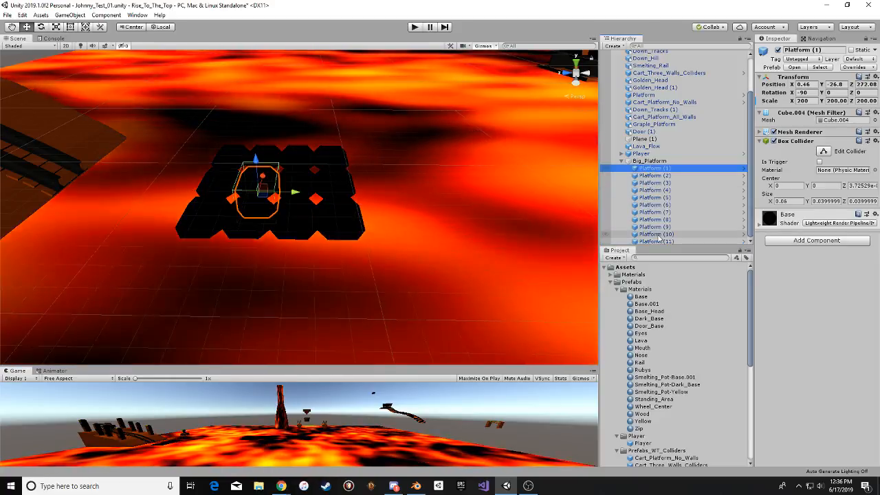
left_click(664, 242, "shift")
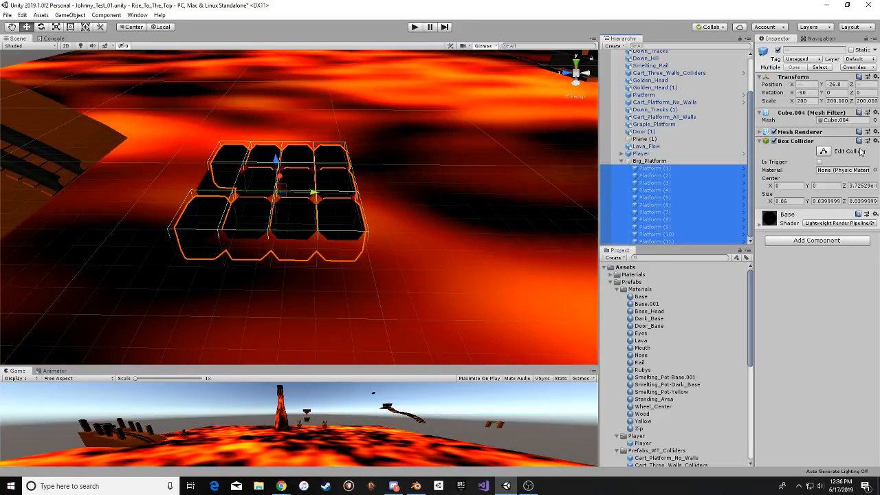
left_click(875, 141)
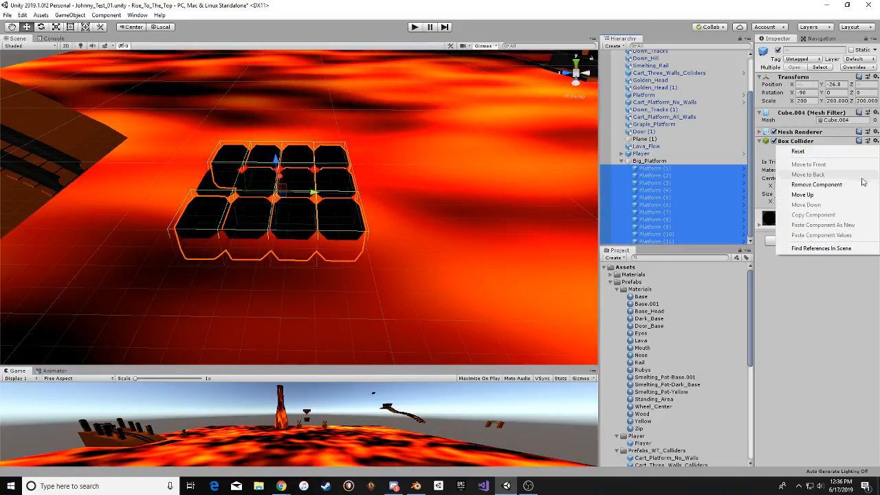
left_click(862, 183)
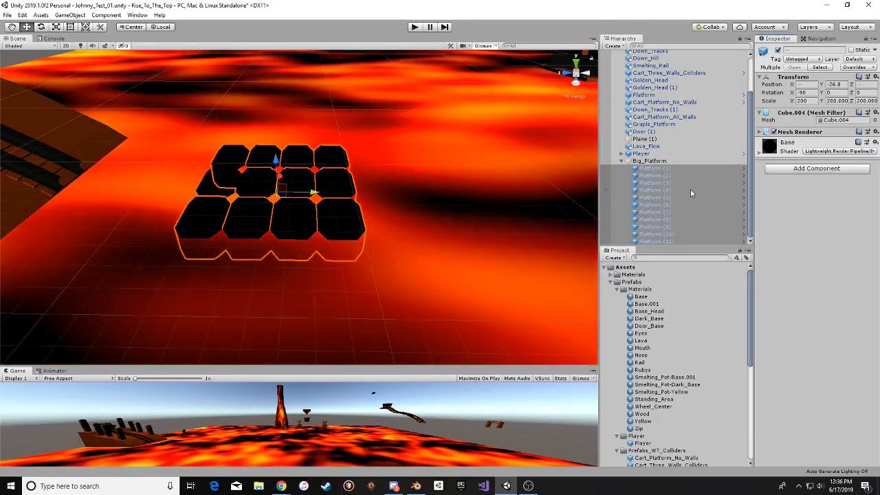
left_click(690, 189)
left_click(677, 168)
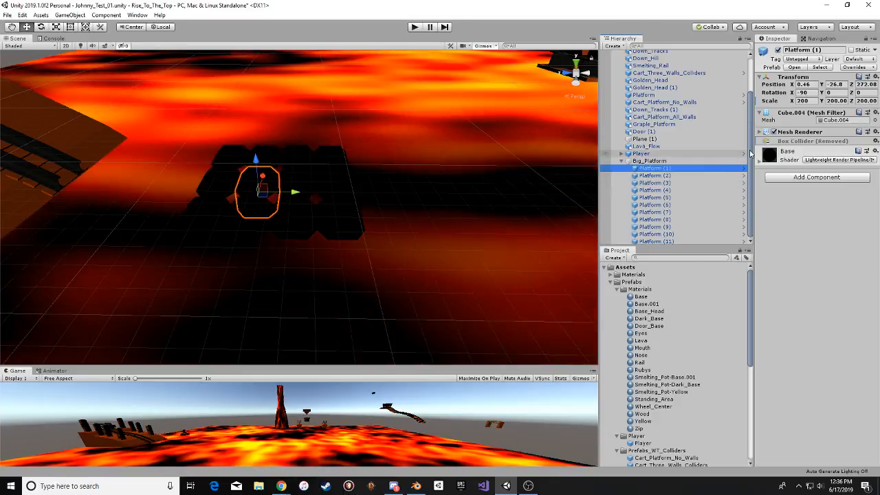
left_click(672, 175)
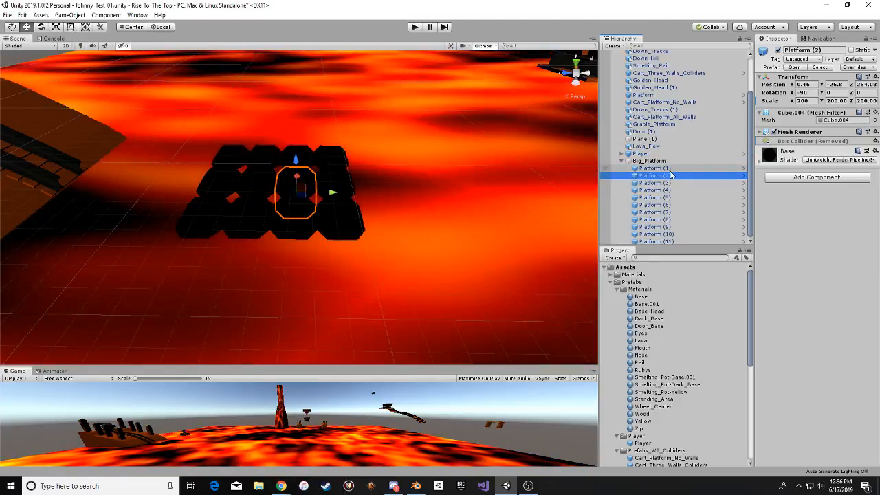
left_click(650, 160)
left_click(655, 170)
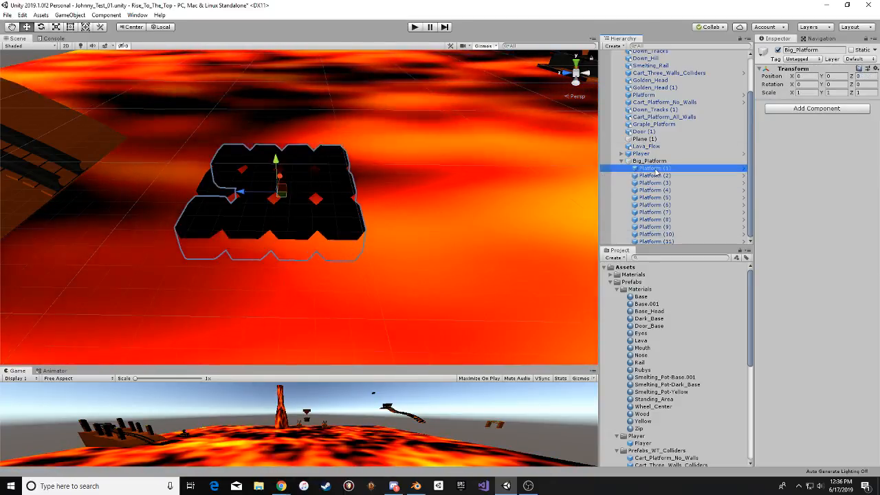
left_click(665, 241, "shift")
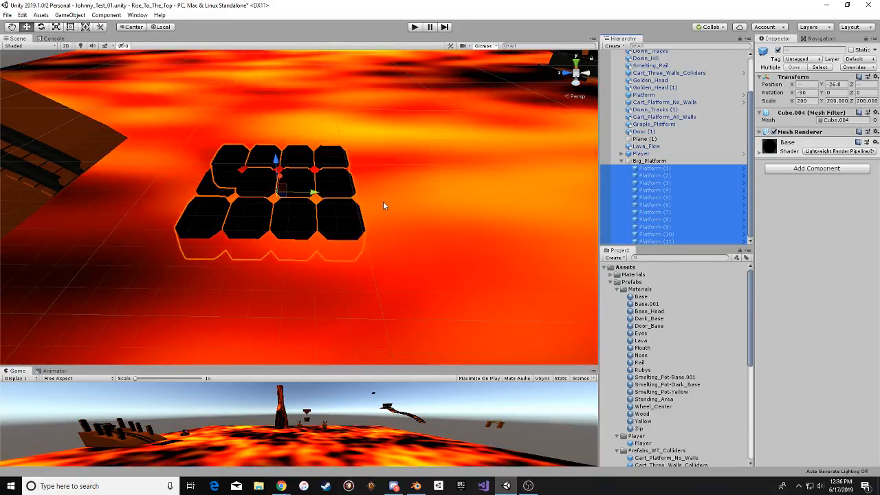
Try to raise Big_Platform with its nested tiles to a Y position of 13.04.
left_click_drag(383, 205, 329, 216, "alt")
left_click(647, 162)
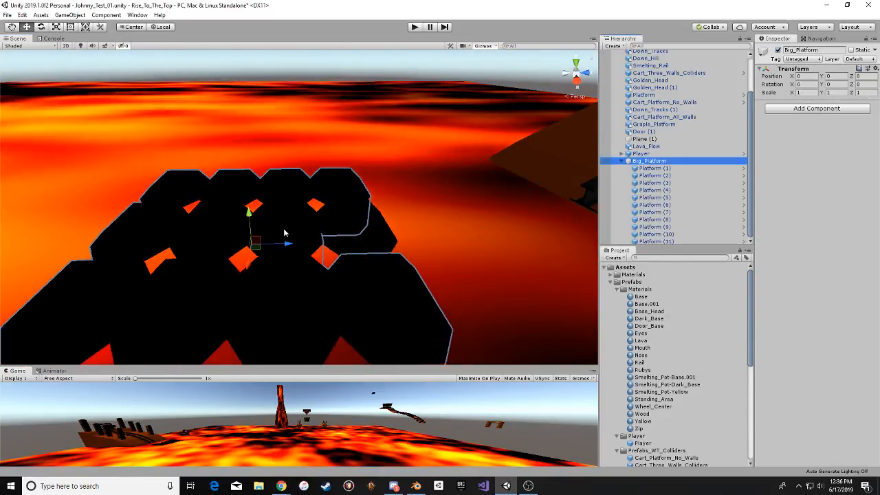
left_click_drag(255, 216, 146, 182)
scroll(275, 126, "down", 2)
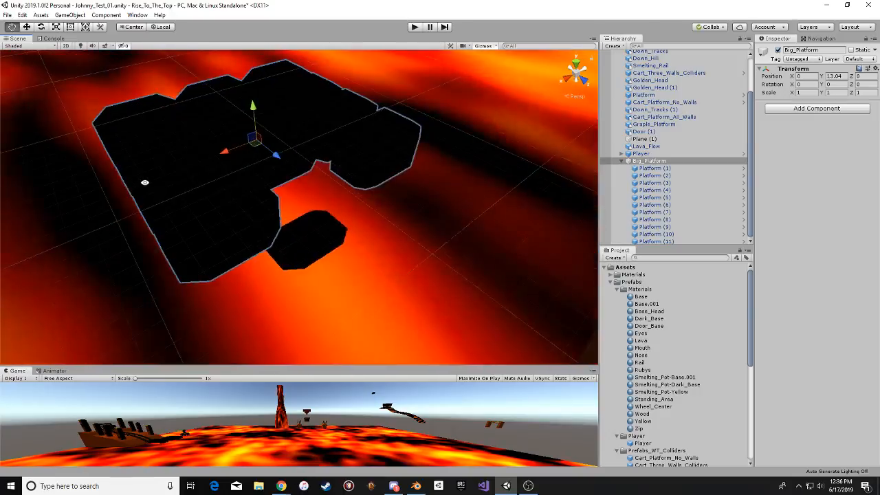
Undo the Big_Platform move, the Box Collider removal and the nesting of the eleven tiles.
key("ctrl+z")
key("ctrl+z")
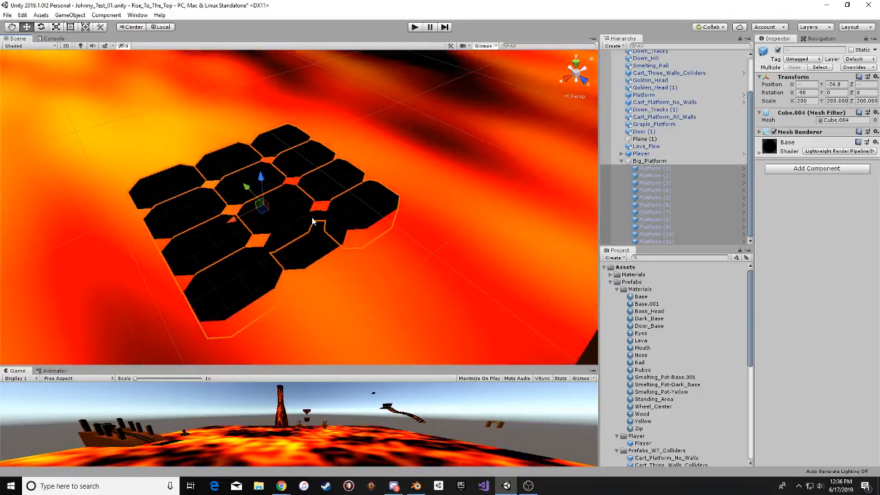
left_click(312, 217)
key("ctrl+z")
key("ctrl+z")
key("ctrl+z")
key("ctrl+z")
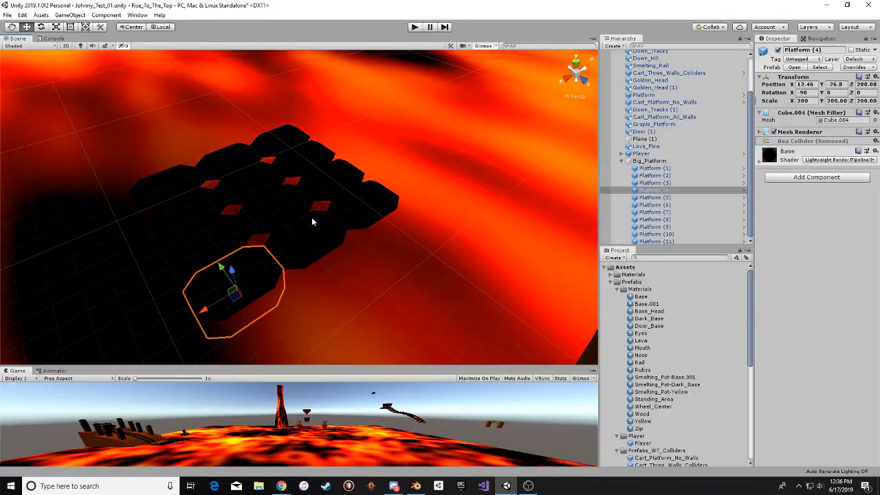
key("ctrl+z")
key("ctrl+z")
key("ctrl+z")
key("ctrl+z")
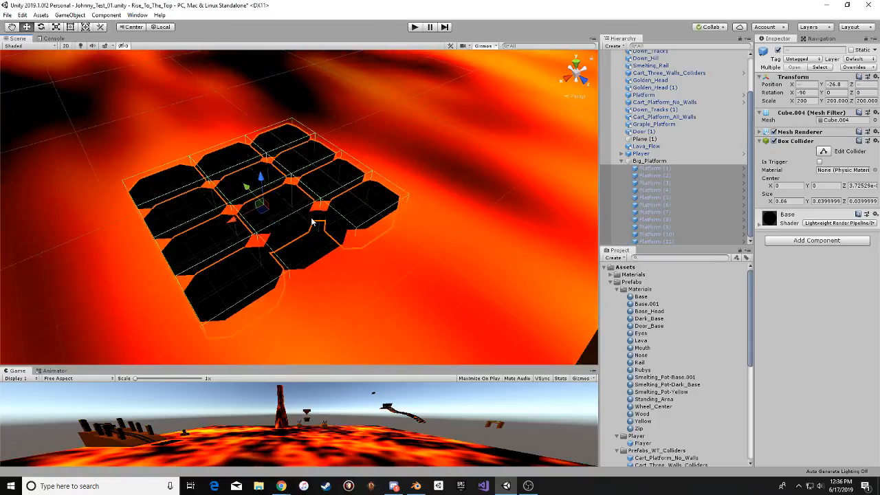
key("ctrl+z")
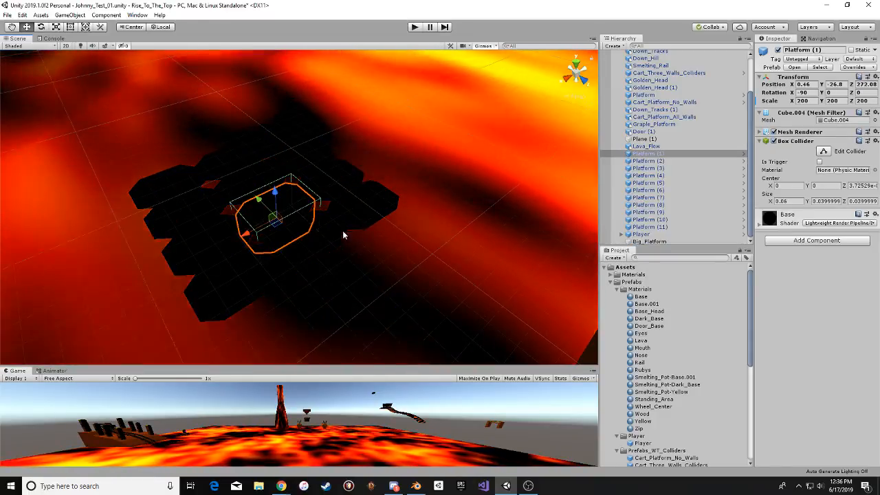
Select the eight grid tiles from Platform through Platform (7) together in the scene.
middle_click_drag(395, 212, 383, 163)
mouse_move(312, 208)
left_mouse_down()
mouse_move(365, 185)
mouse_move(321, 202)
left_mouse_up()
right_click_drag(385, 196, 358, 258)
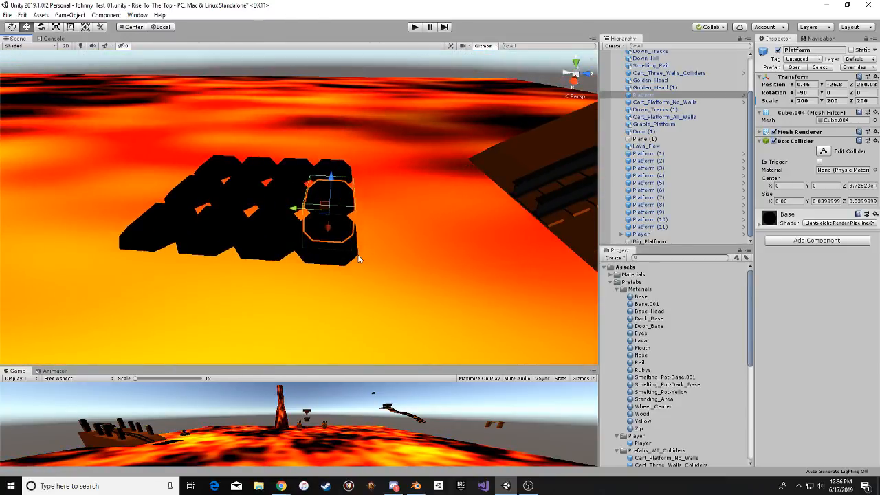
left_click(343, 251, "shift")
left_click(278, 227, "shift")
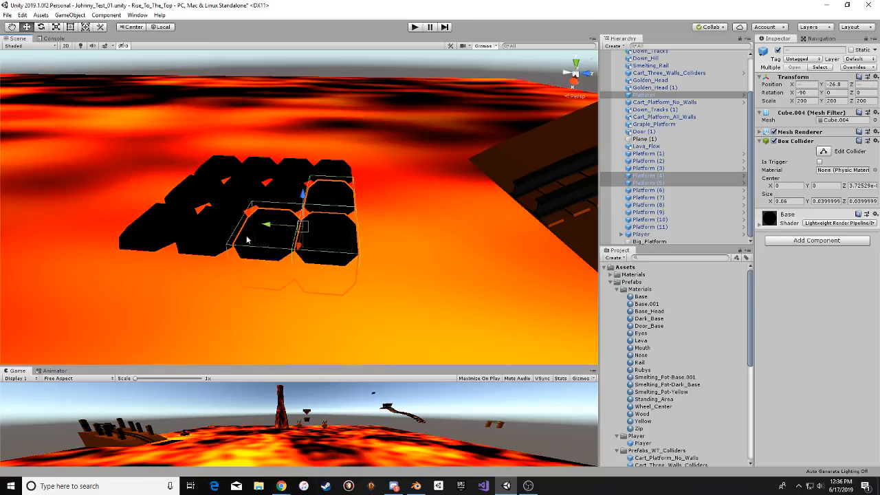
left_click(230, 214, "shift")
left_click(178, 214, "shift")
left_click_drag(186, 176, 257, 210, "alt")
left_click(257, 210, "shift")
left_click(225, 231, "shift")
left_click(157, 256, "shift")
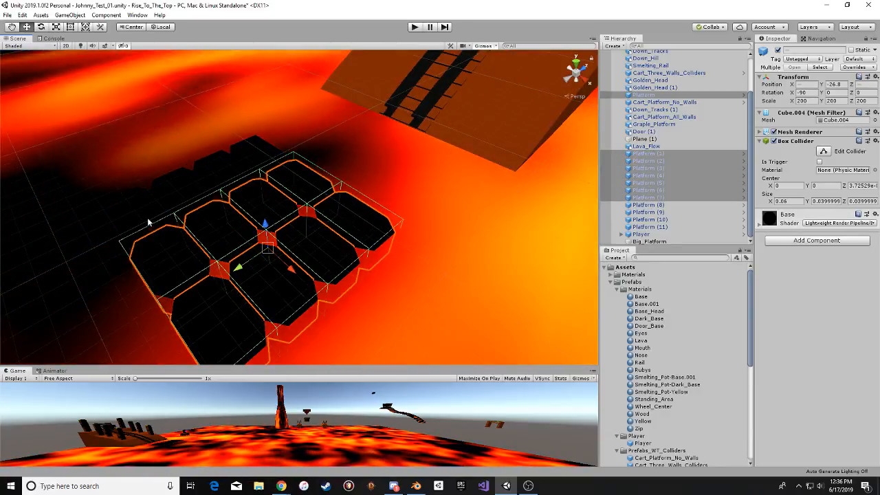
Add Platform (8) through Platform (11) to the selection and nest all twelve tiles under Big_Platform.
left_click(143, 212, "shift")
left_click(179, 182, "shift")
left_click(257, 148, "shift")
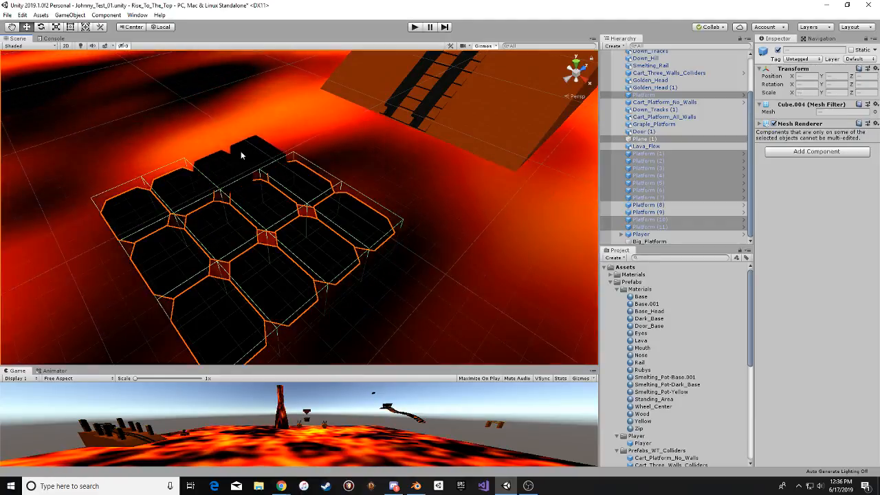
middle_click_drag(238, 156, 259, 162)
key("ctrl+z")
left_click(251, 168, "shift")
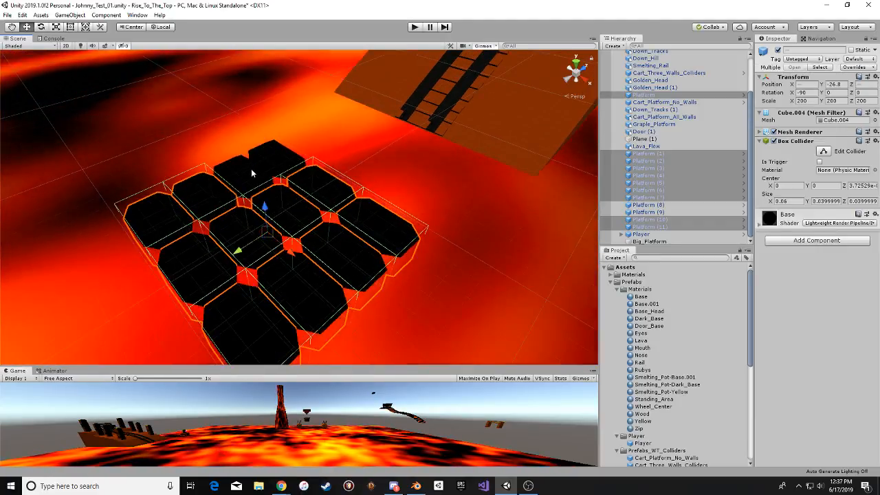
left_click(274, 154, "shift")
left_click_drag(236, 164, 584, 165, "alt")
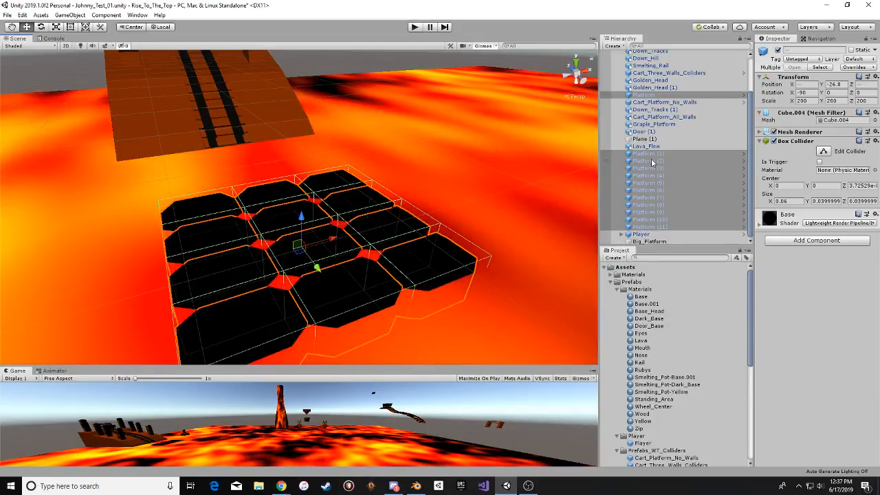
left_click_drag(650, 158, 649, 241)
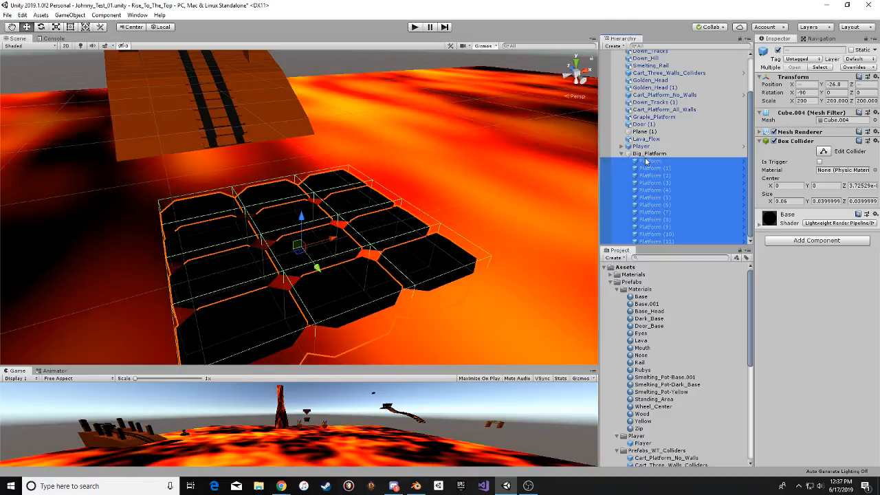
left_click(646, 156)
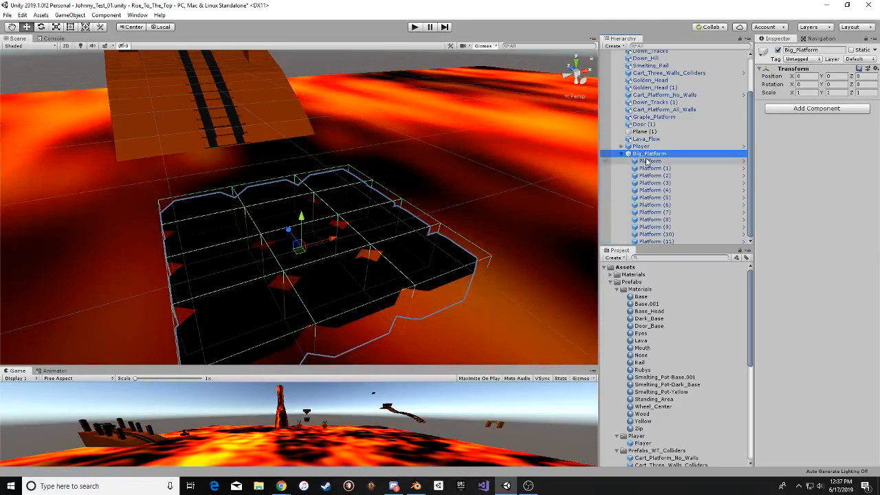
Remove the Box Collider component from the first nested tile, Platform.
left_click(646, 160)
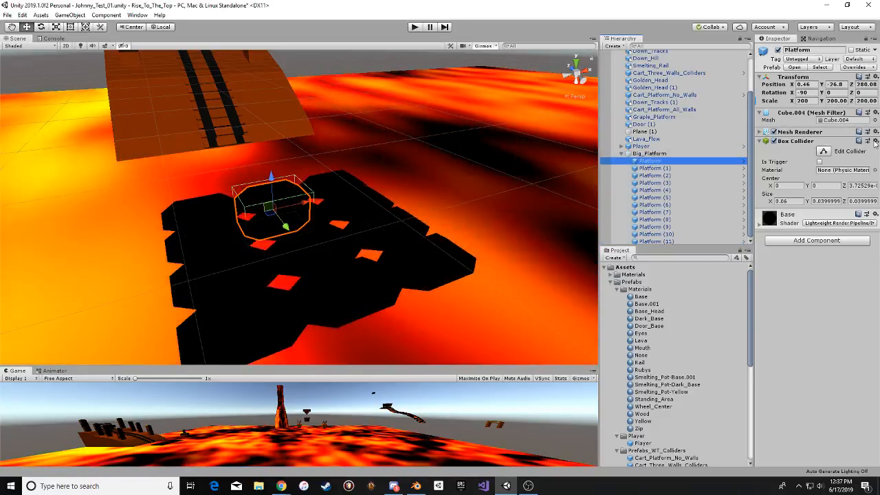
left_click(866, 141)
left_click(816, 184)
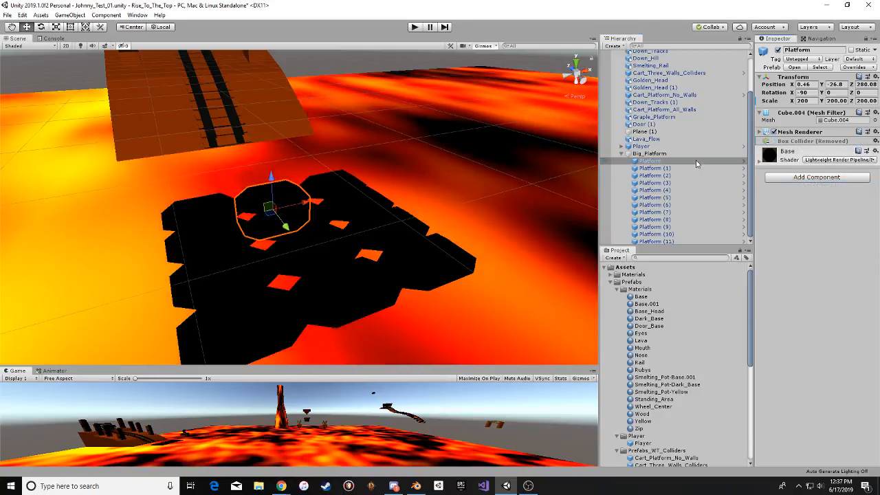
Remove the Box Collider component from Platform (1) through Platform (11) and check all twelve tiles together.
left_click(687, 167)
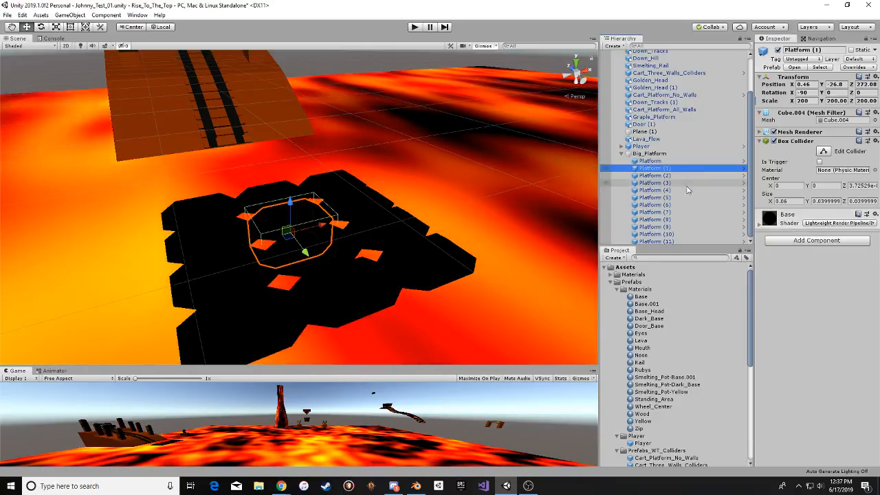
left_click(681, 241, "shift")
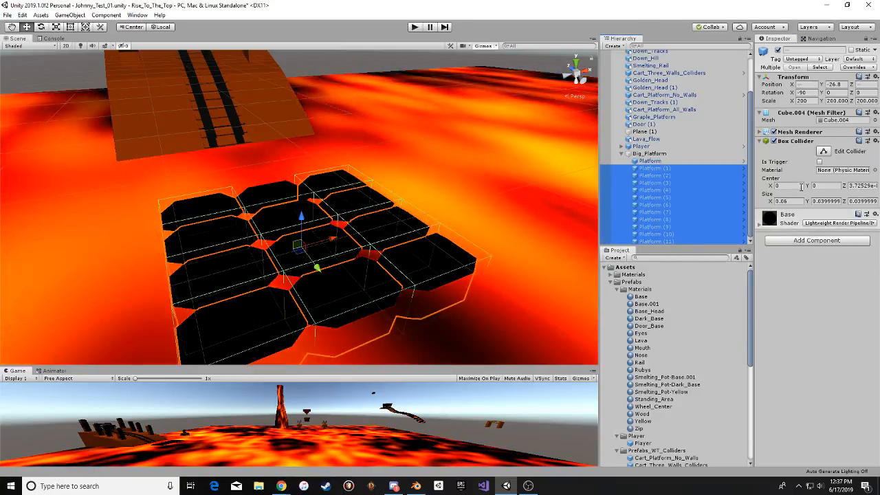
left_click(875, 140)
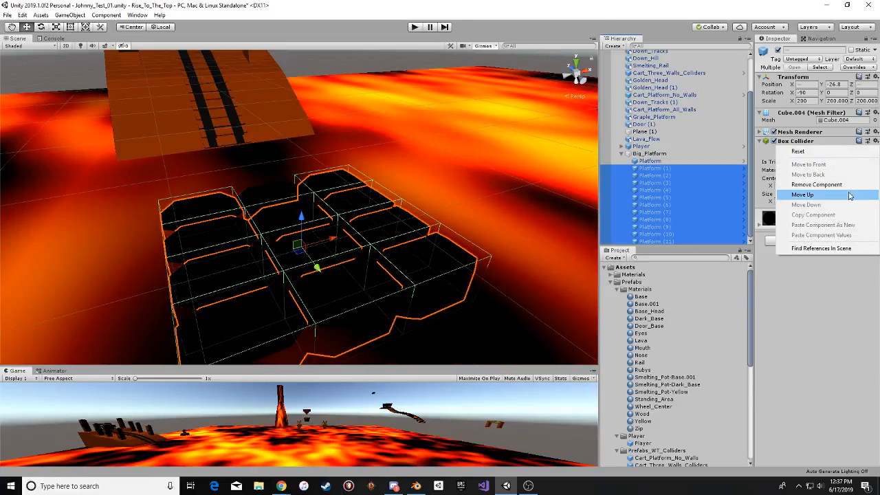
left_click(845, 184)
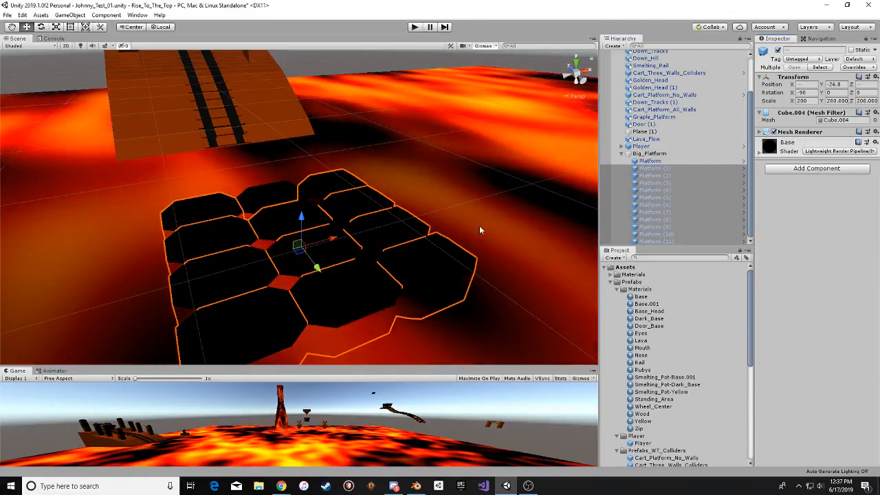
left_click(660, 160)
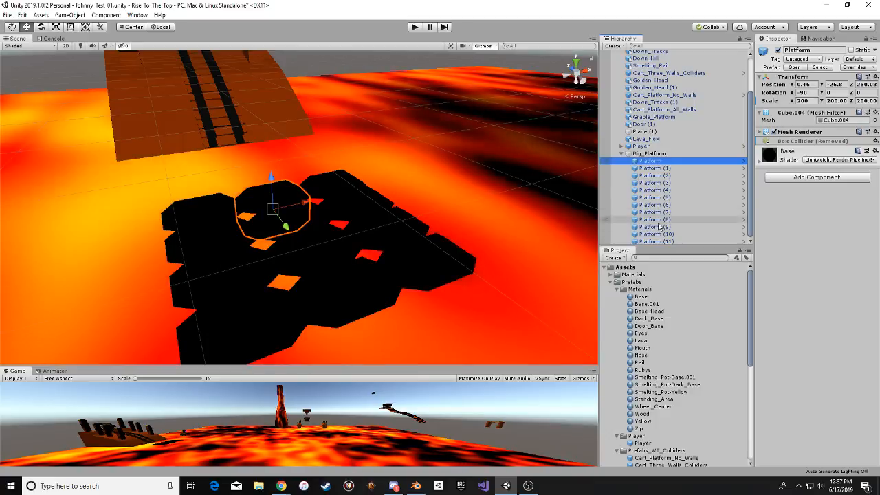
left_click(657, 242, "shift")
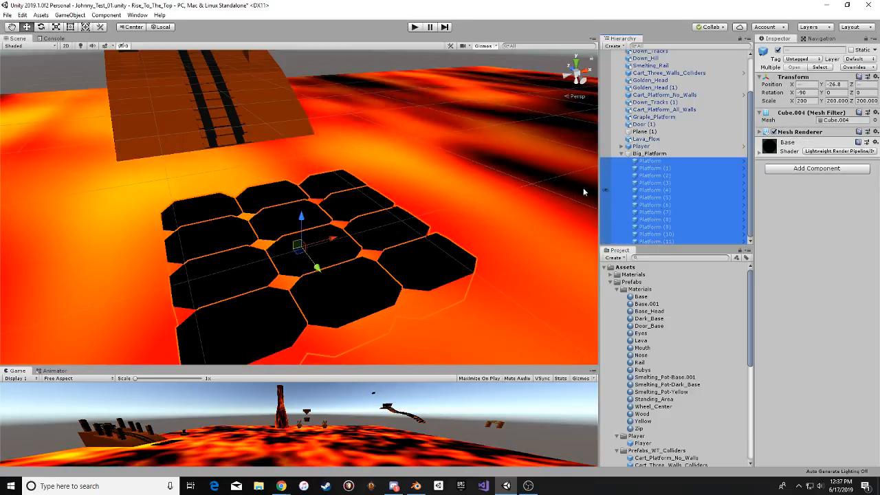
left_click_drag(410, 198, 489, 181, "alt")
Add a Box Collider to the Big_Platform parent and turn on collider editing to inspect its bounds in the scene.
left_click(642, 153)
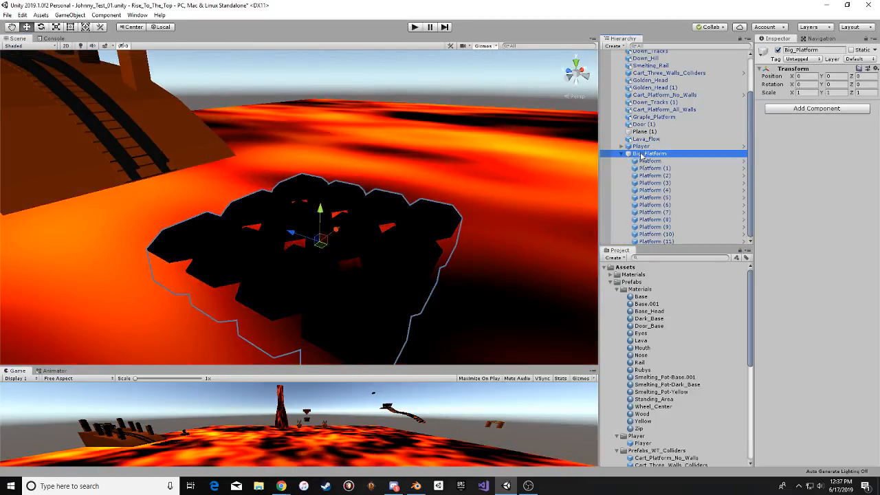
left_click(807, 109)
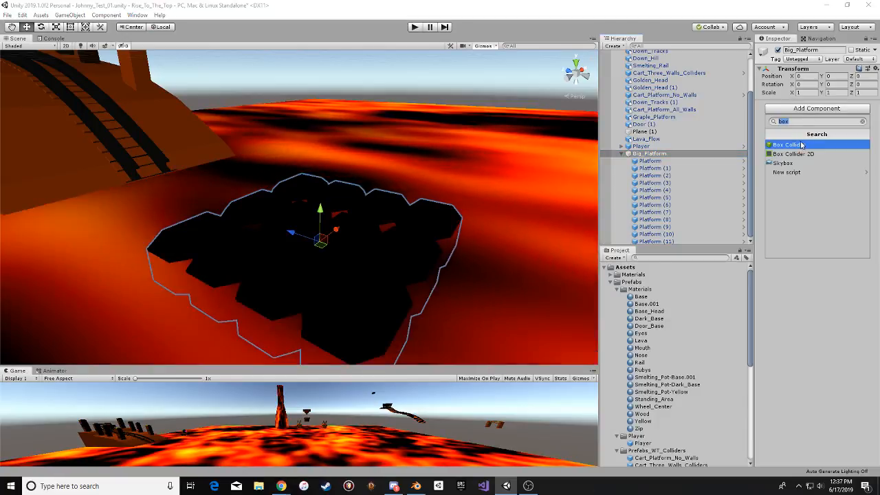
left_click(780, 144)
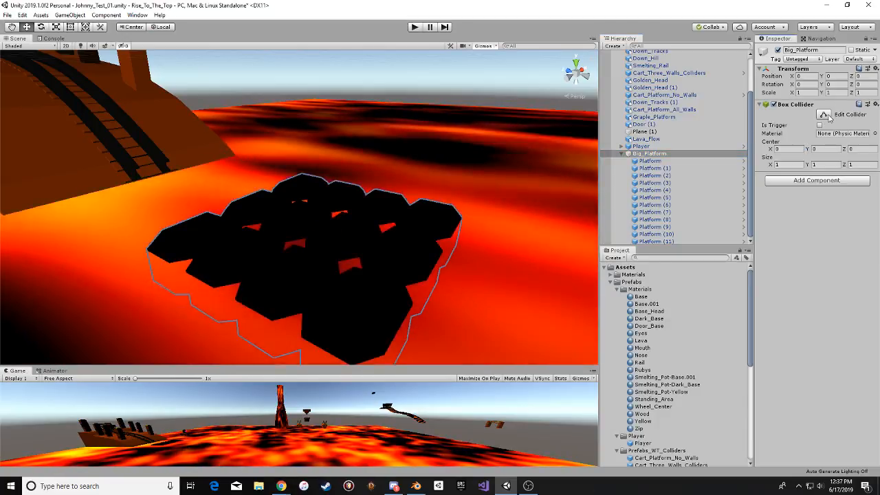
left_click(822, 115)
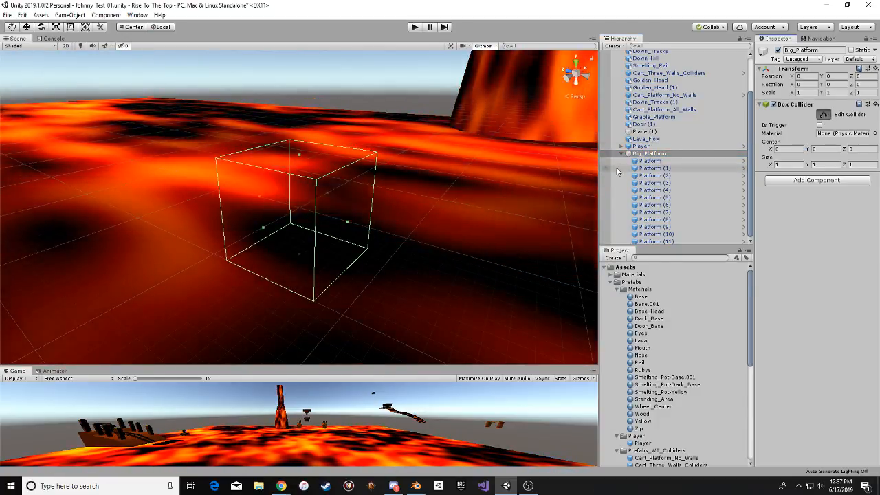
left_click_drag(520, 186, 596, 171, "alt")
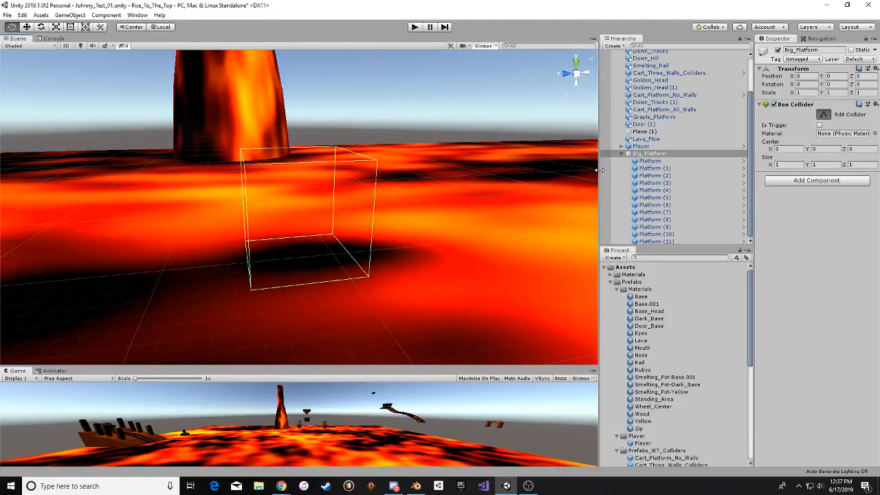
scroll(514, 184, "down", 5)
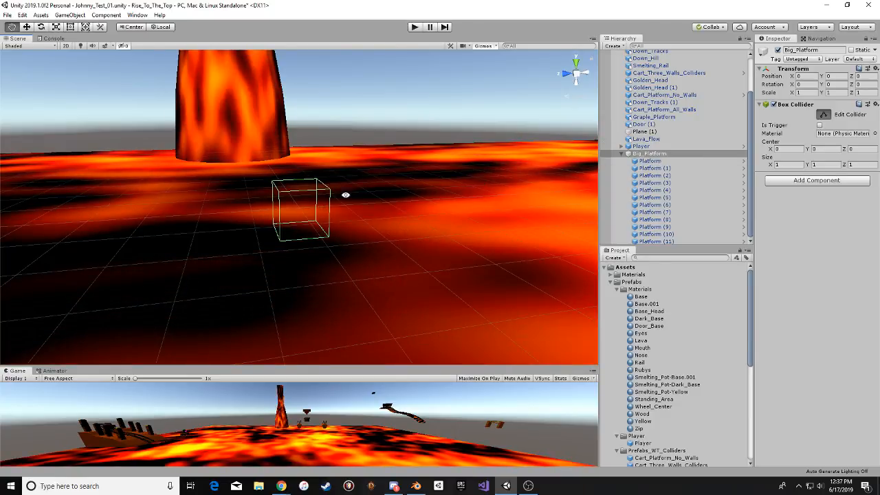
left_click_drag(345, 195, 296, 172, "alt")
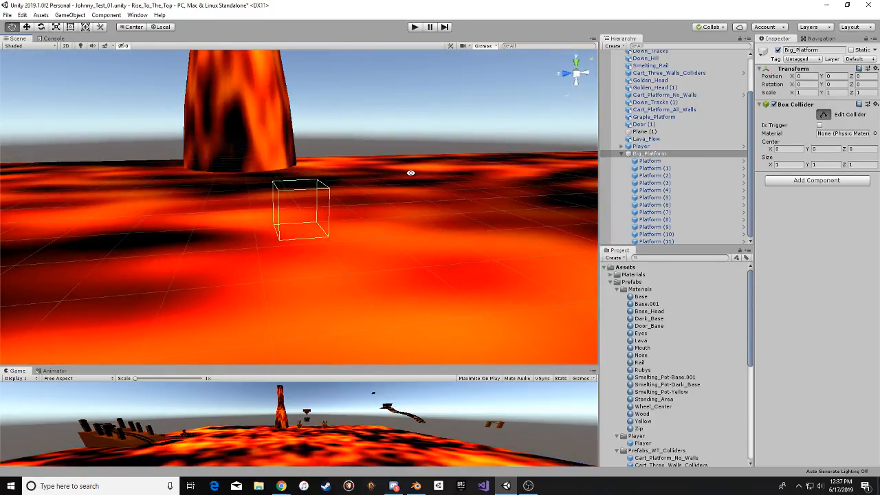
scroll(411, 172, "down", 1, "alt")
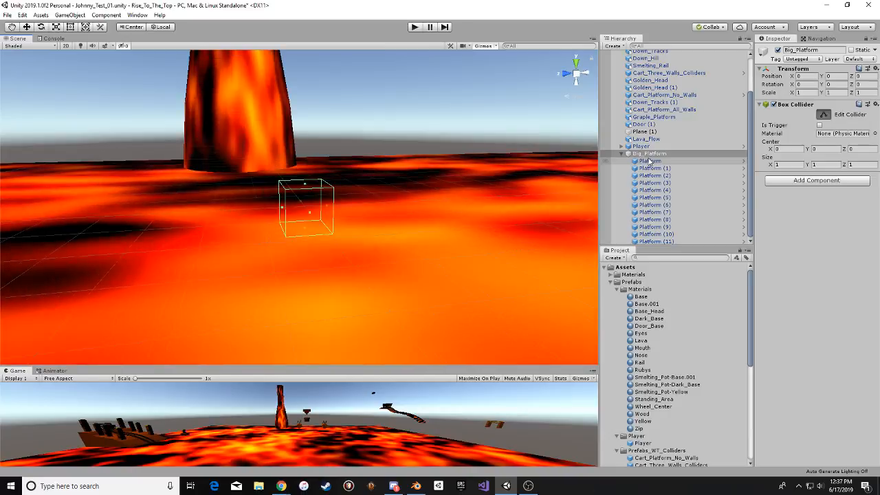
Try resetting the Transform of all twelve nested platform tiles, and undo the reset.
left_click(649, 161)
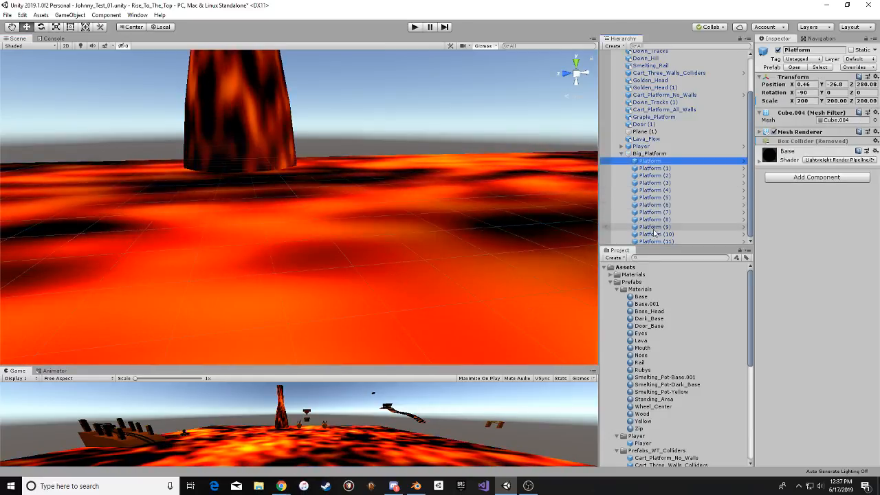
left_click(651, 242, "shift")
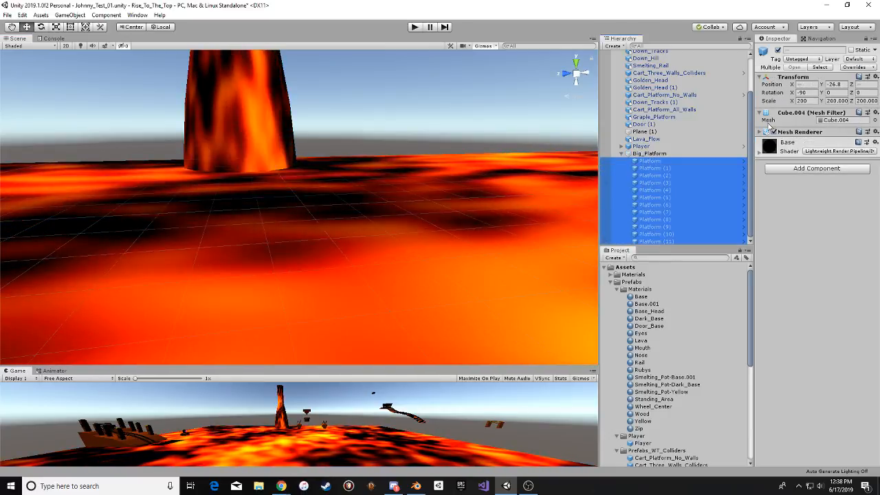
left_click(876, 76)
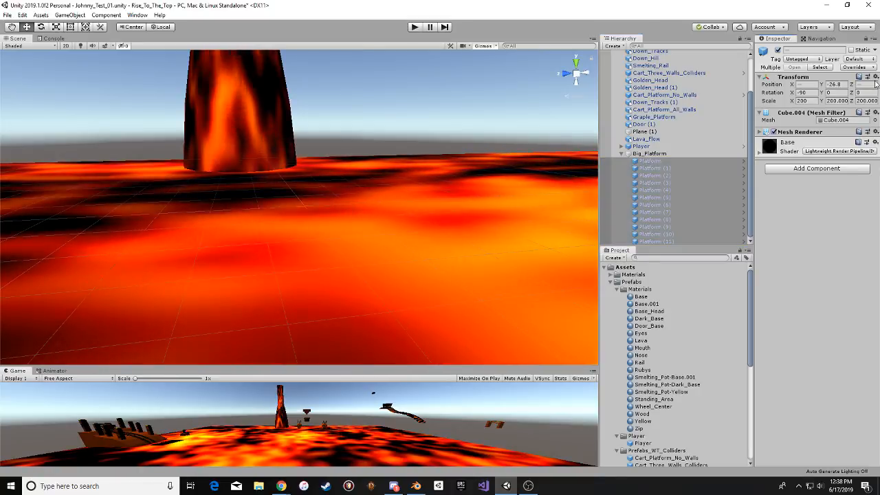
left_click(875, 77)
left_click(872, 85)
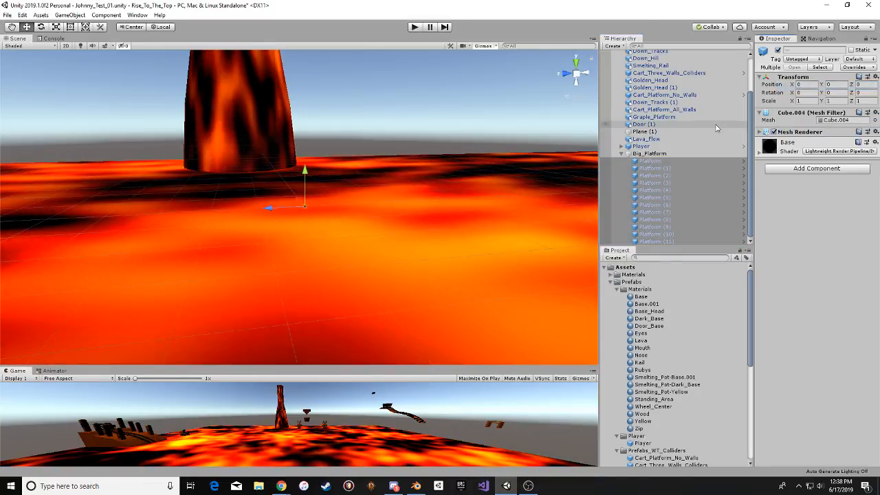
scroll(399, 193, "up", 2)
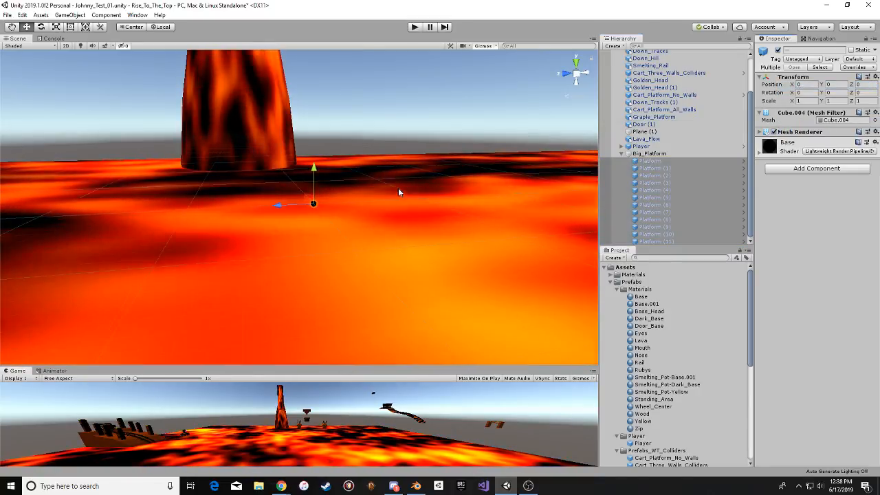
key("ctrl+z")
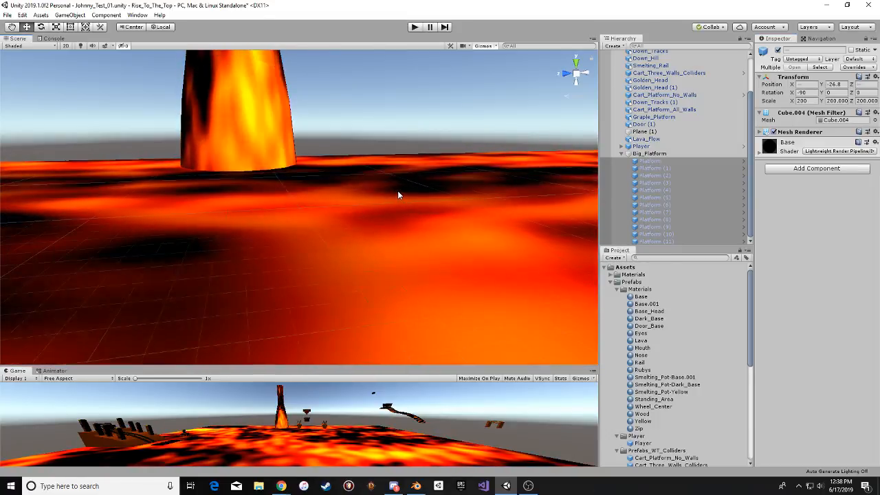
key("ctrl+z")
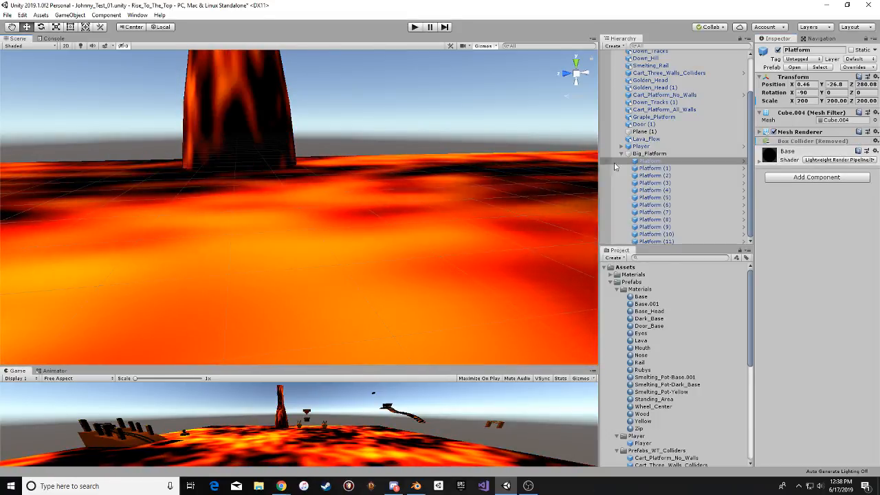
Select all twelve tiles nested in Big_Platform and move them out of the parent in the hierarchy.
double_click(634, 154)
scroll(334, 203, "up", 4)
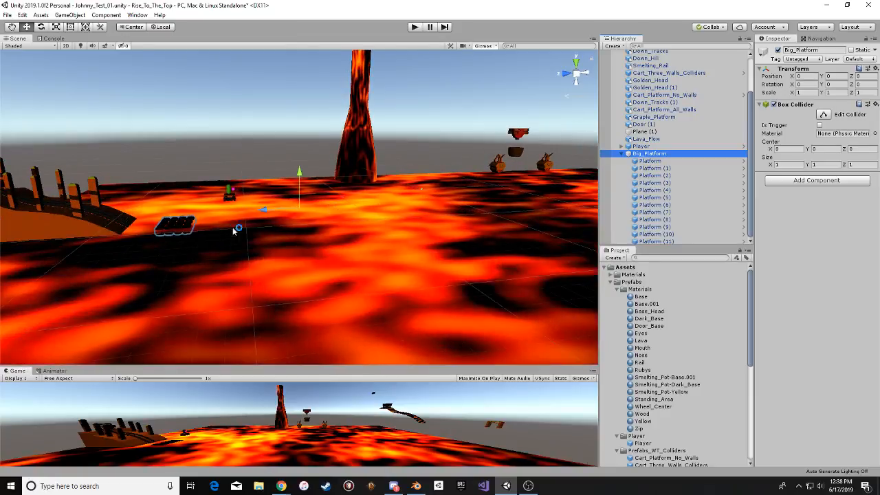
left_click_drag(236, 230, 427, 214, "alt")
left_click(649, 161)
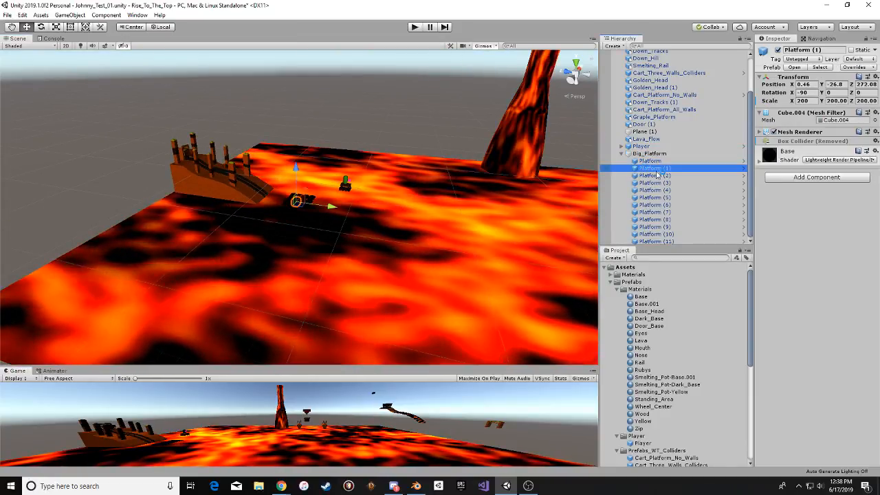
left_click(661, 242, "shift")
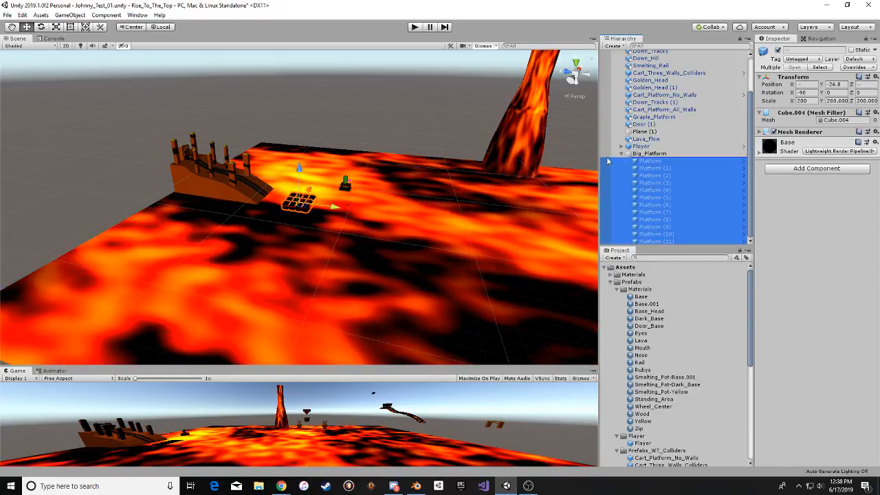
left_click_drag(605, 155, 608, 156)
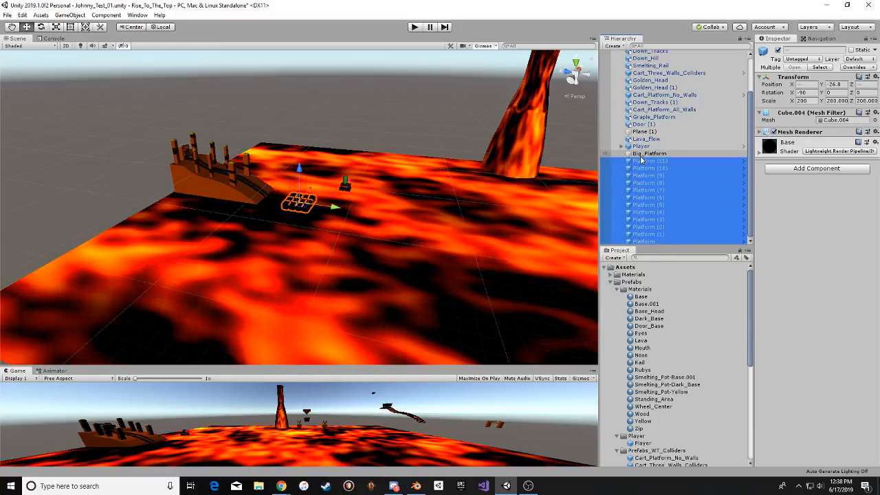
Select the emptied Big_Platform object and switch to the Rect tool.
left_click(641, 156)
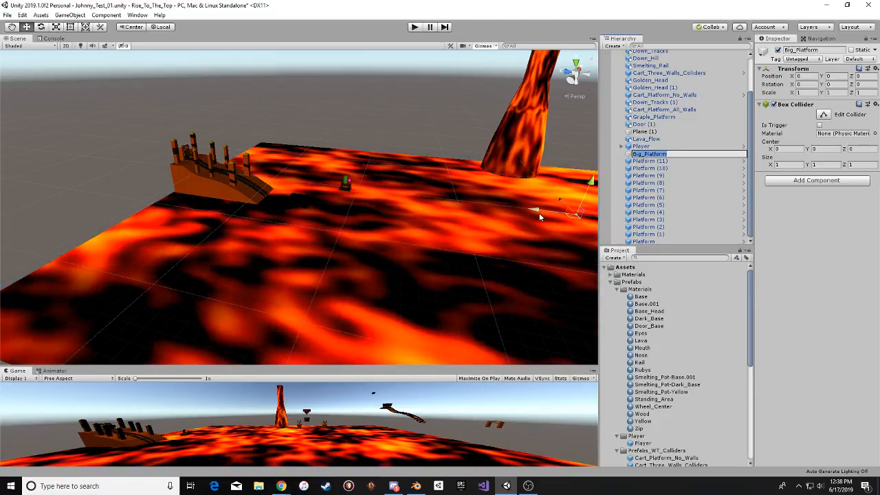
left_click(656, 162)
left_click(656, 153)
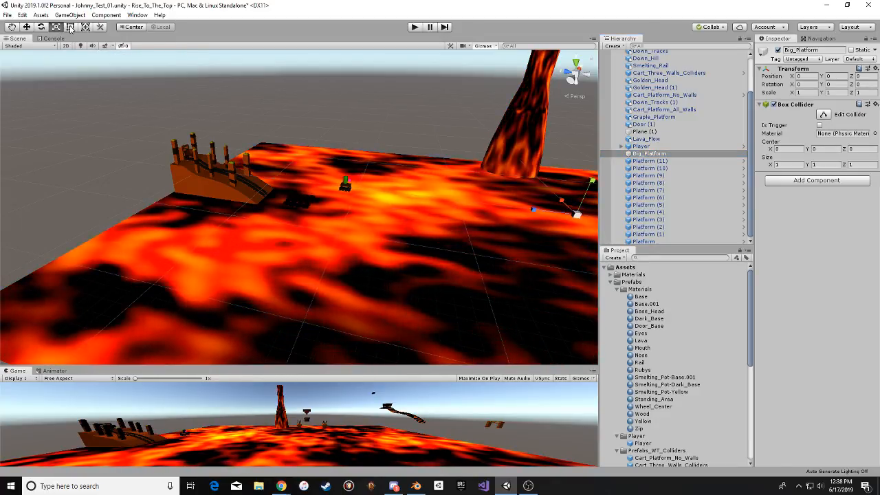
left_click(71, 28)
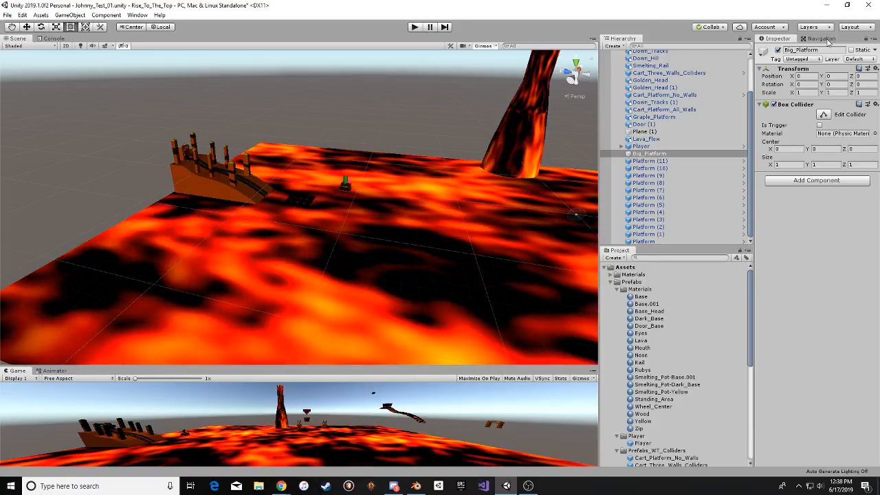
left_click(874, 39)
left_click(874, 41)
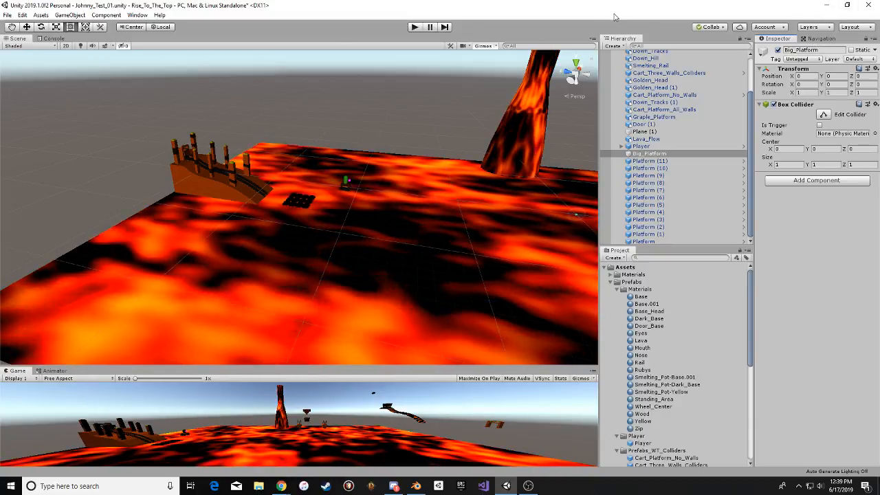
Dock the Scene view above the Console, and remove the Console from the editor layout.
left_click_drag(19, 38, 42, 76)
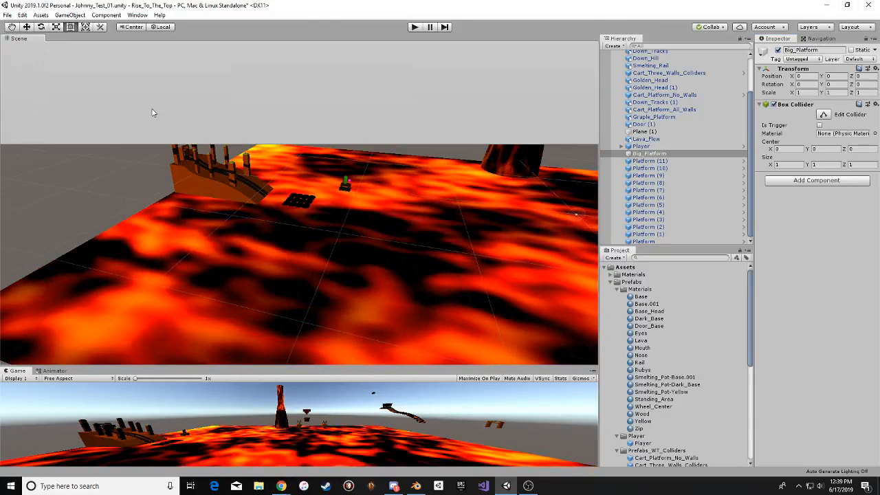
left_click_drag(219, 119, 219, 119)
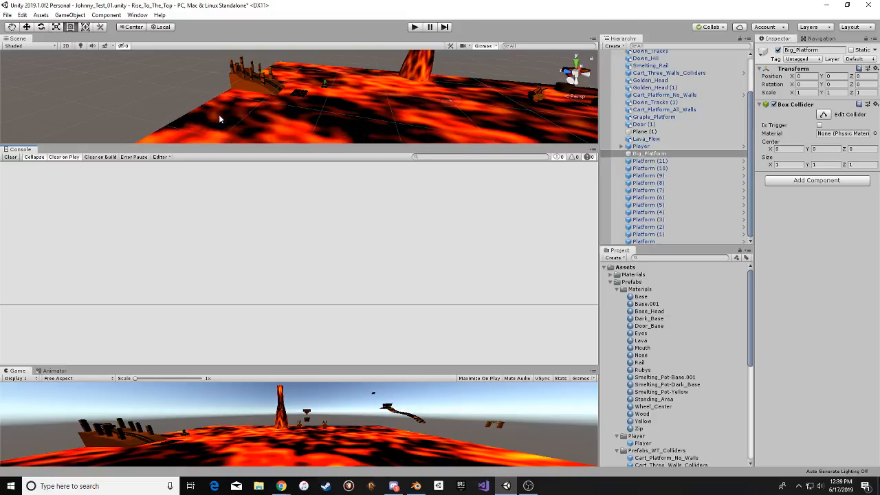
left_click(300, 94)
left_click_drag(32, 152, 164, 46)
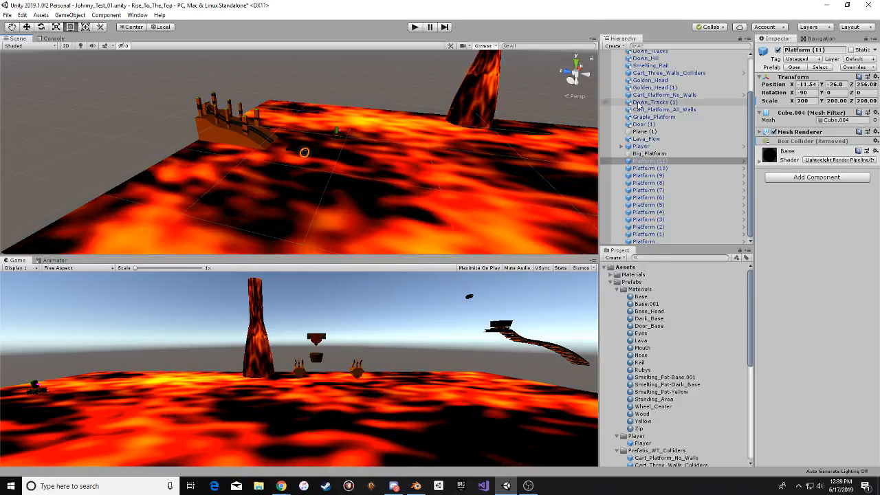
Reselect Big_Platform and enlarge the Scene view by reducing the height of the Game view.
left_click(649, 153)
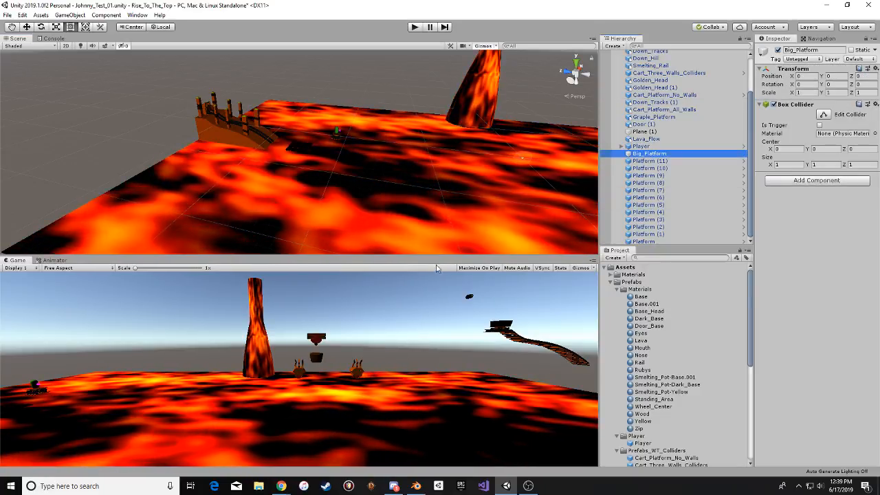
left_click_drag(434, 275, 435, 376)
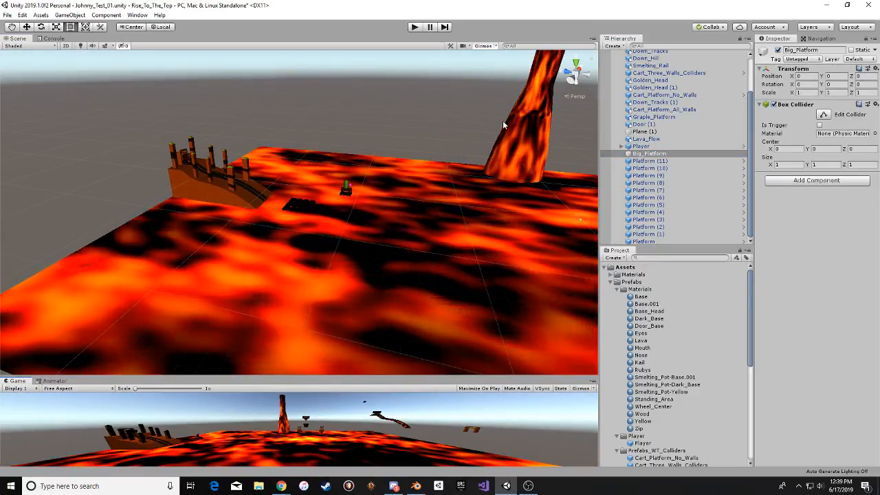
scroll(502, 120, "up", 2)
middle_click_drag(497, 119, 419, 148)
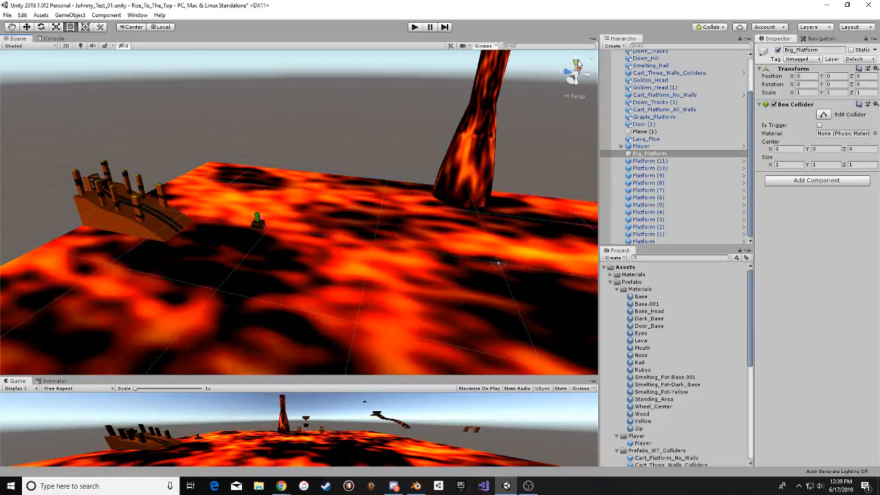
From a top-down view, move Big_Platform over the platform tiles, to about X 4.8 and Z 271.7.
left_click(578, 63)
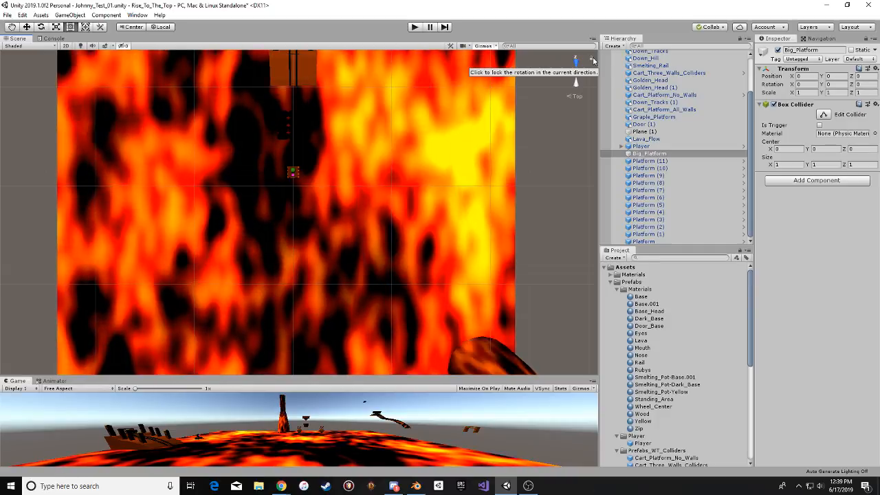
left_click(592, 61)
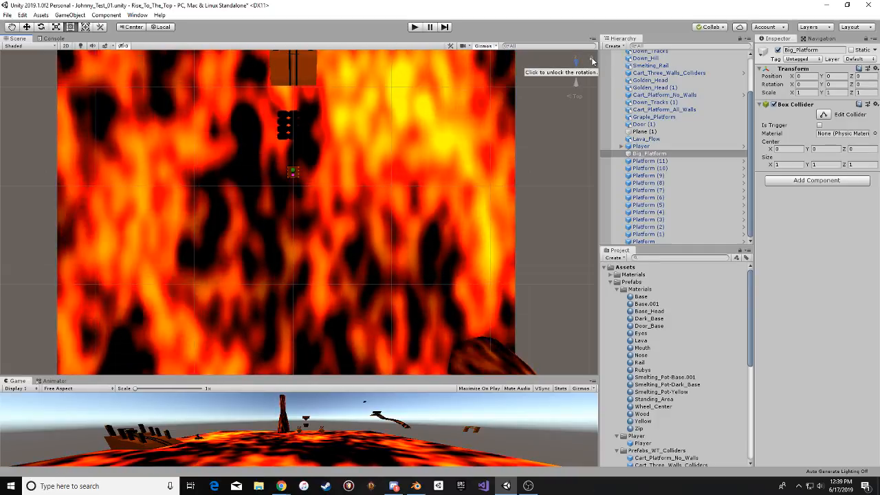
left_click(593, 61)
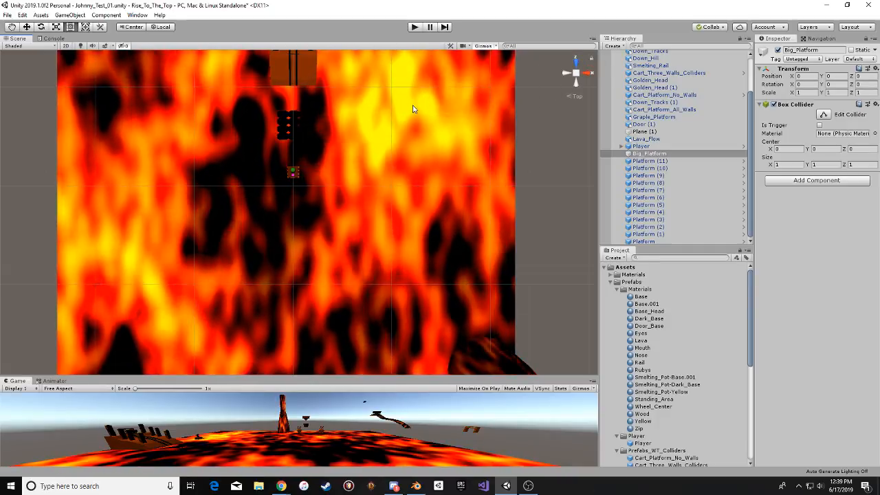
left_click(577, 65)
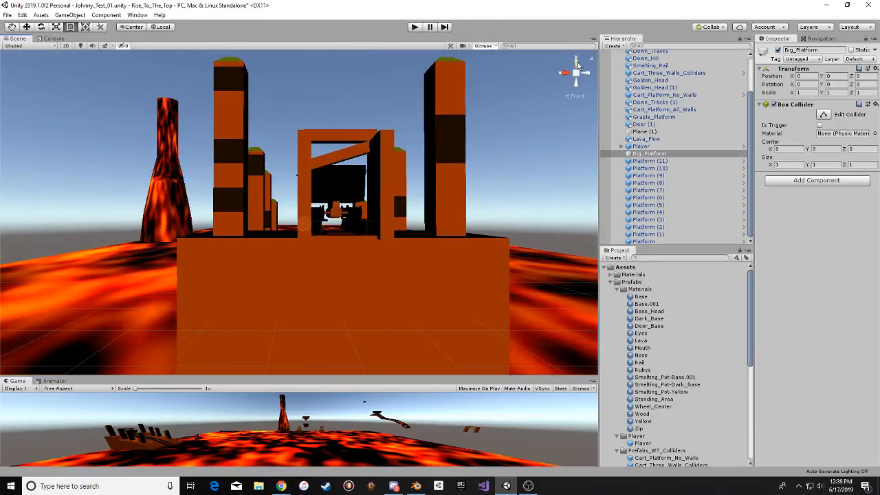
left_click(577, 61)
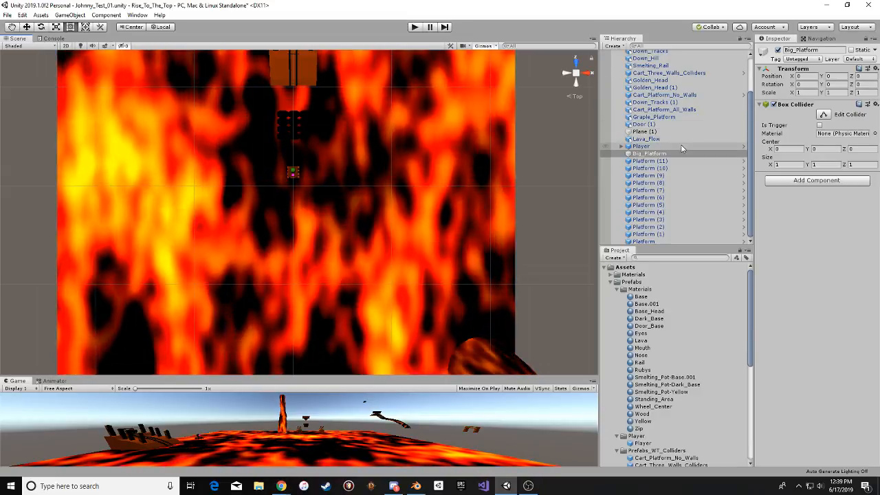
scroll(682, 148, "up", 2)
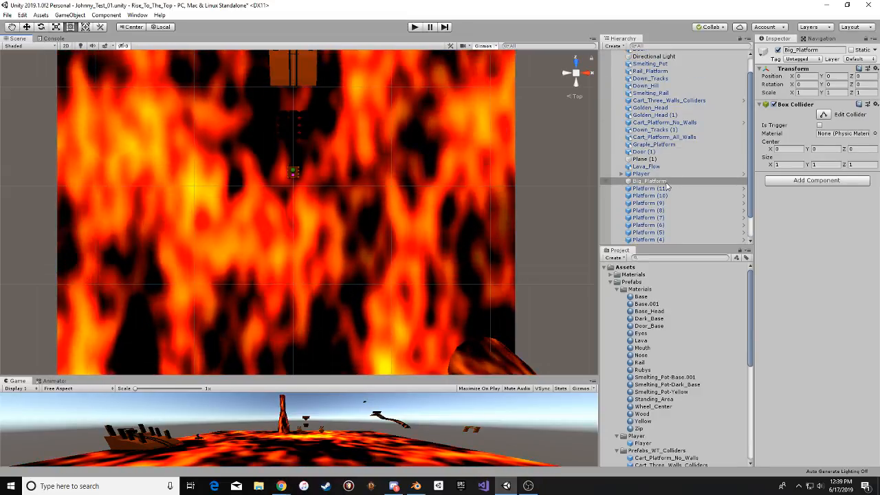
scroll(403, 258, "down", 2)
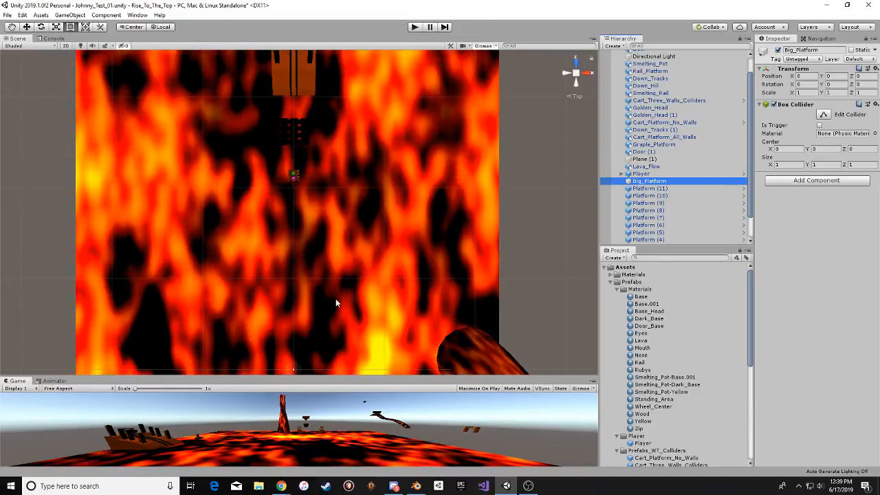
key("w")
left_click_drag(297, 336, 317, 107)
scroll(319, 100, "up", 12)
middle_click_drag(322, 101, 318, 298)
scroll(318, 303, "up", 15)
left_click_drag(267, 255, 266, 209)
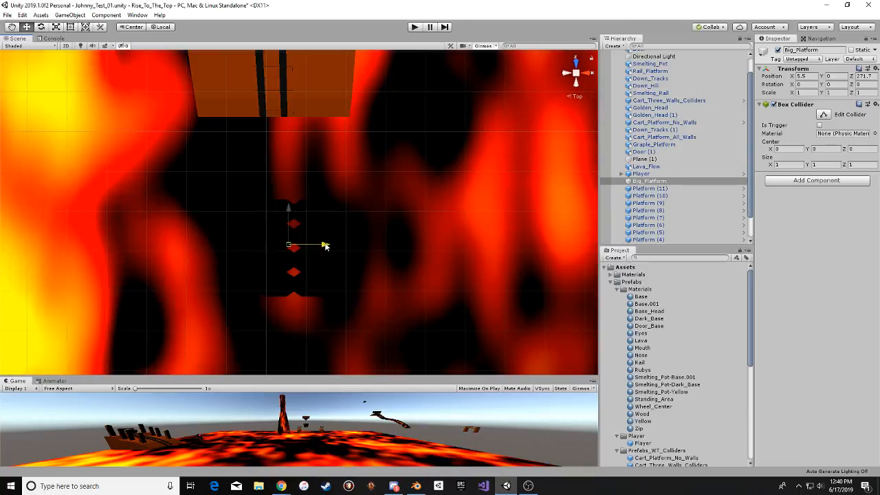
Lower Big_Platform to about Y -23.2 and shift it among the tiles to about X -0.1, Z 269.3.
left_click_drag(340, 231, 419, 102, "alt")
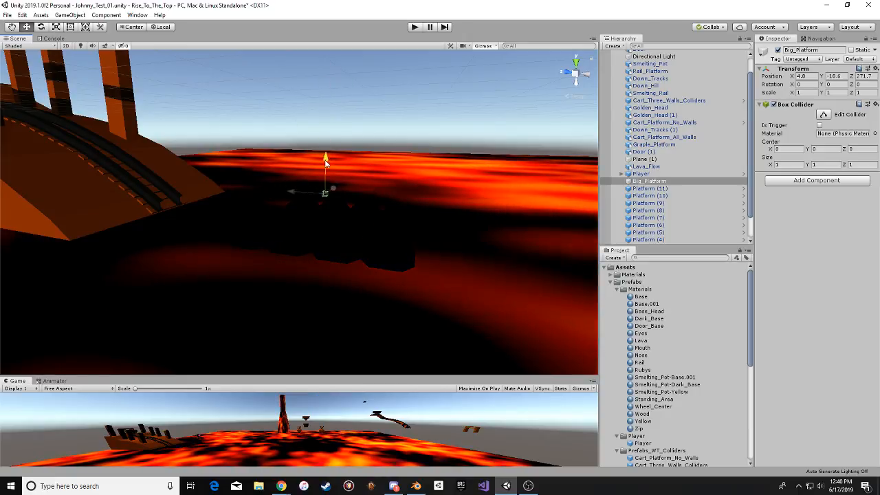
left_click_drag(327, 182, 289, 256)
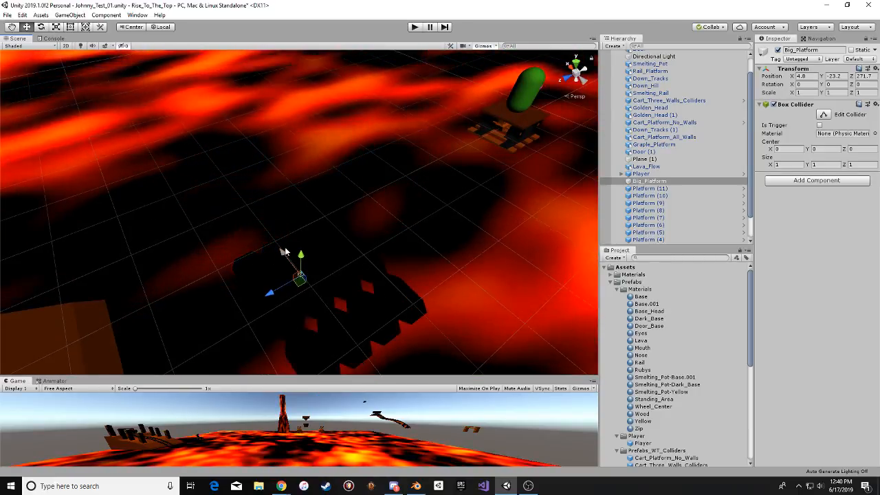
left_click_drag(293, 268, 200, 275, "alt")
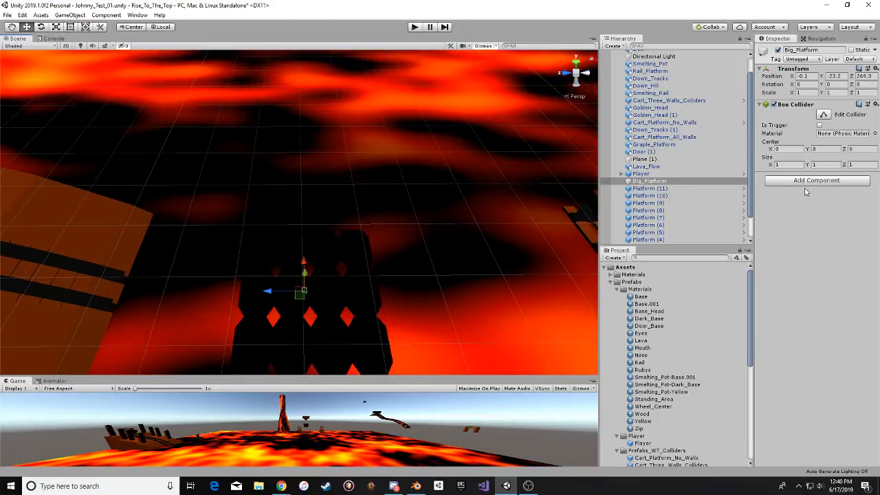
Edit Big_Platform's box collider and stretch it along Z across the tile block to about 30.6.
left_click_drag(502, 265, 345, 177, "alt")
scroll(273, 125, "up", 5)
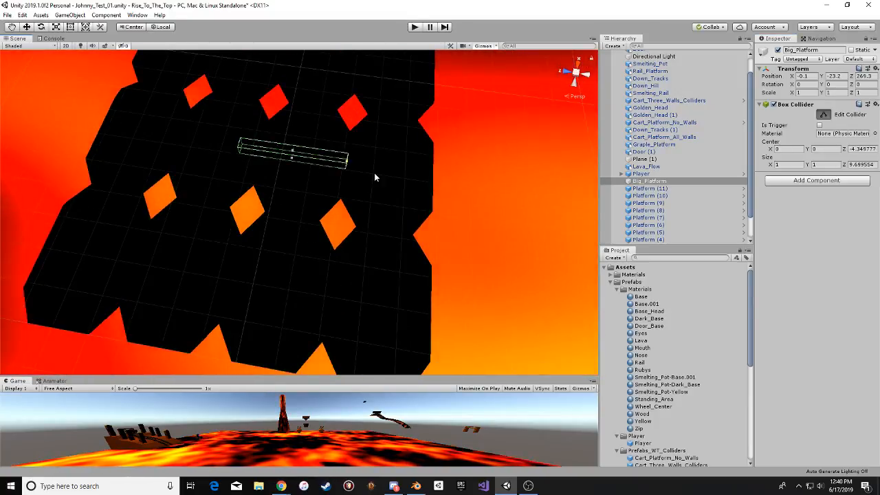
left_click_drag(441, 185, 487, 150, "alt")
middle_click_drag(486, 150, 496, 145)
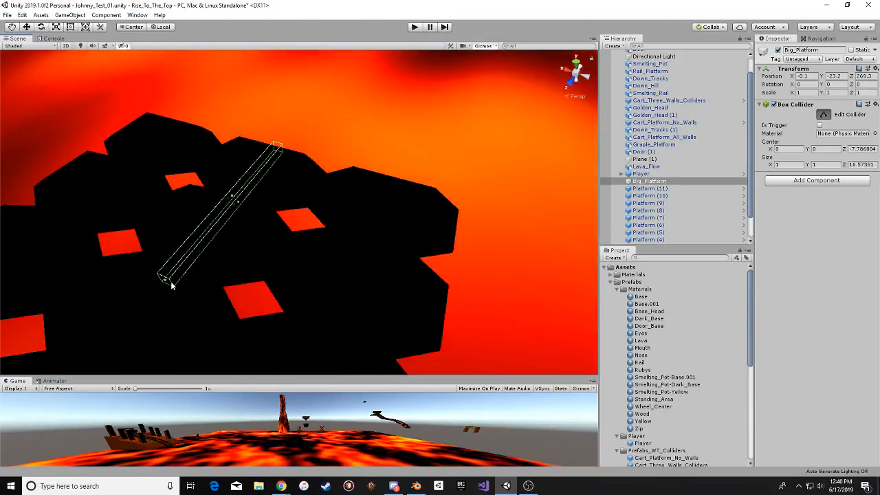
left_click_drag(128, 376, 110, 397)
left_click_drag(199, 274, 302, 249, "alt")
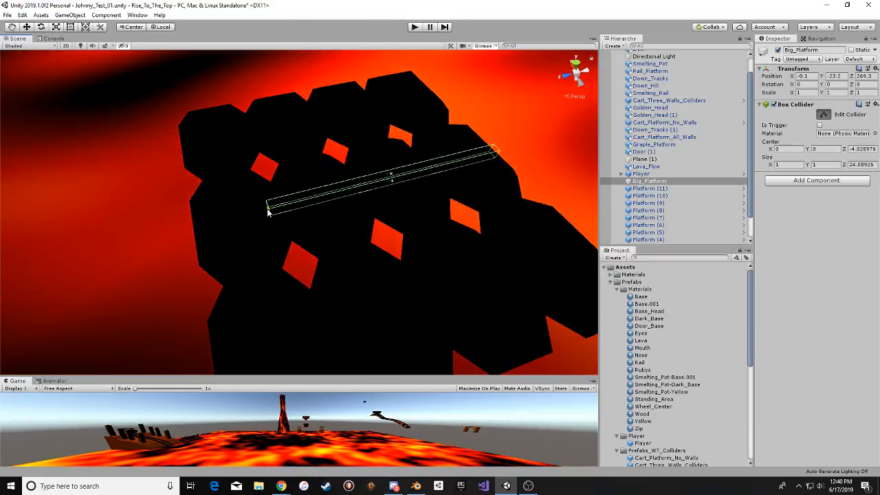
left_click_drag(268, 212, 194, 226)
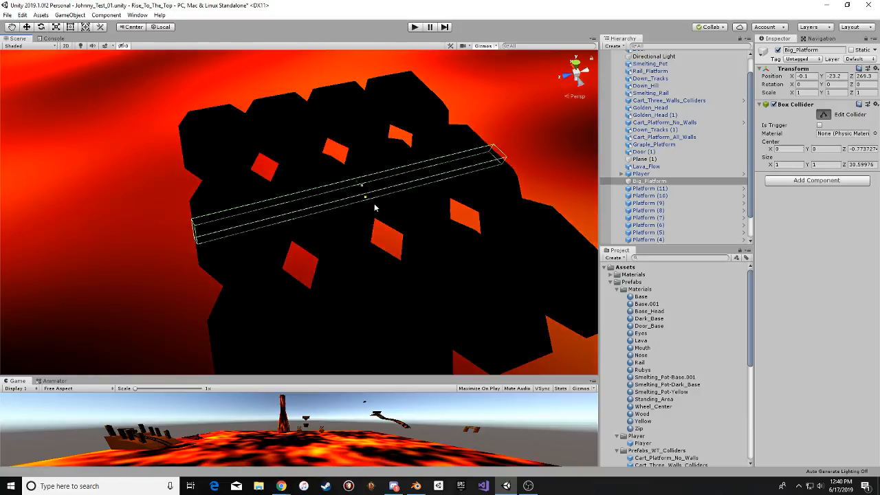
Stretch the box collider to enclose all tiles, about 35.7 in X, 7.56 in Y and 31.54 in Z.
left_click_drag(365, 198, 336, 272)
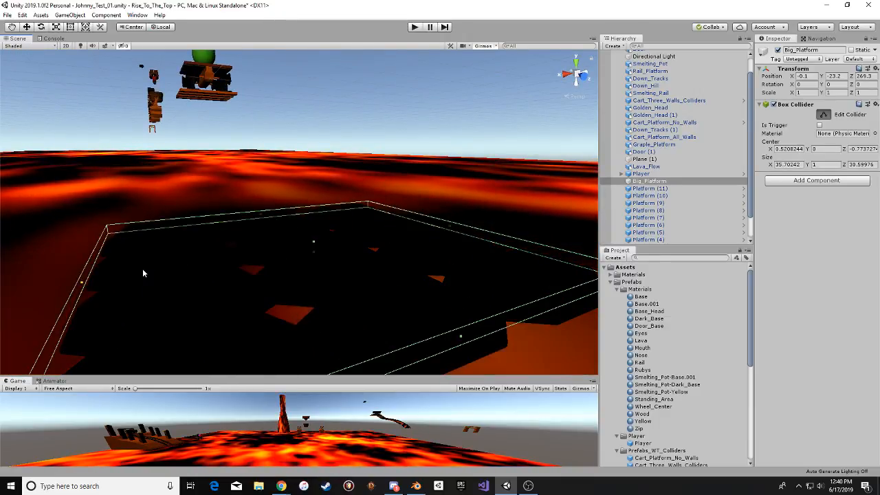
left_click_drag(143, 277, 276, 286, "alt")
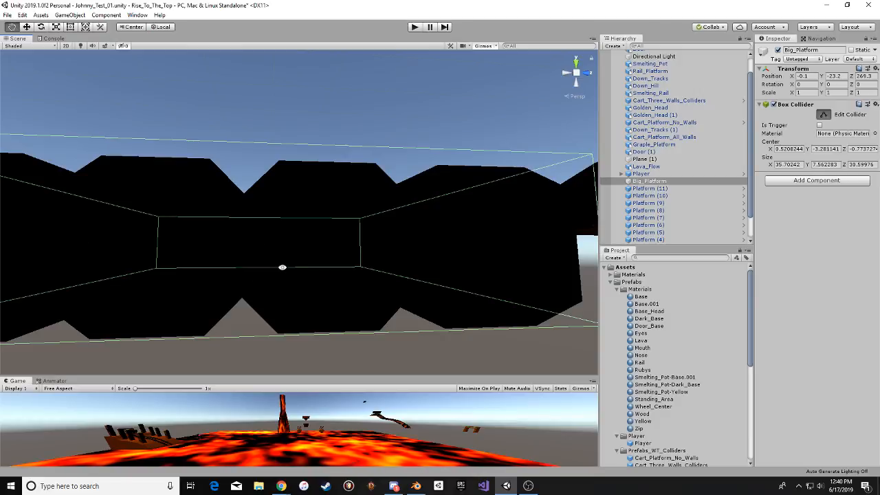
left_click_drag(282, 267, 385, 268, "alt")
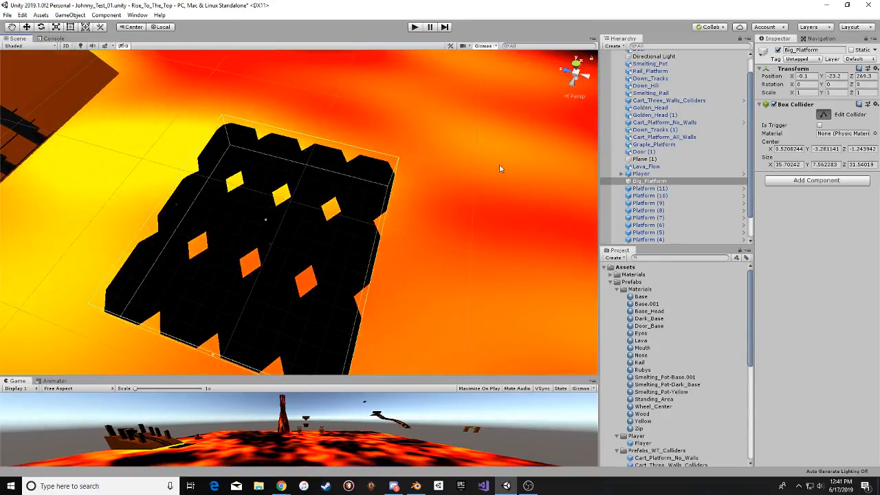
left_click(575, 64)
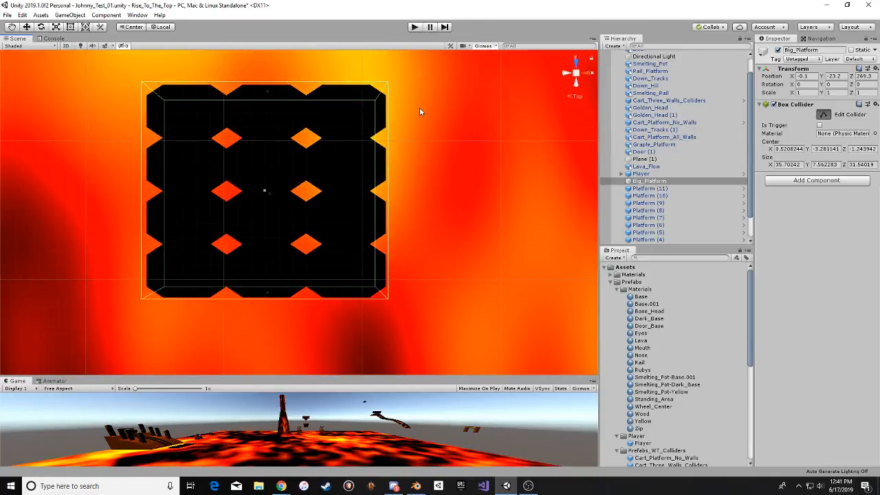
left_click_drag(421, 111, 300, 151, "alt")
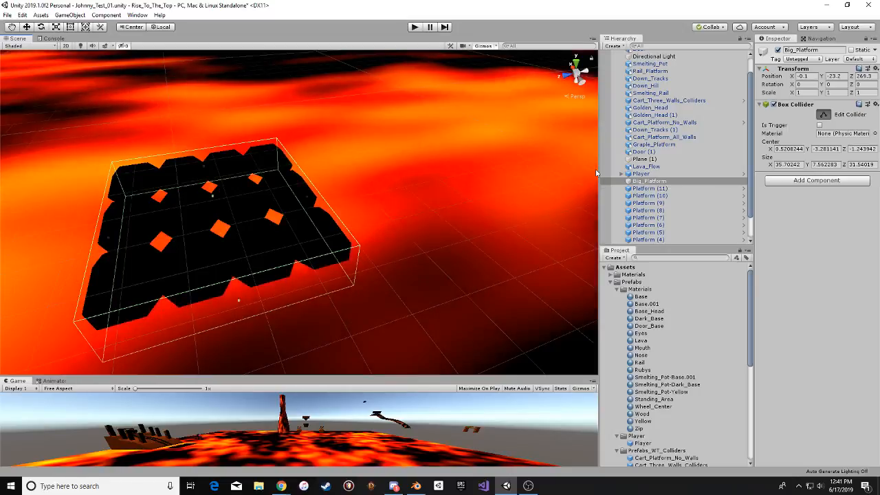
Nest all twelve Platform tiles under Big_Platform in the hierarchy and collapse the parent.
left_click(643, 173)
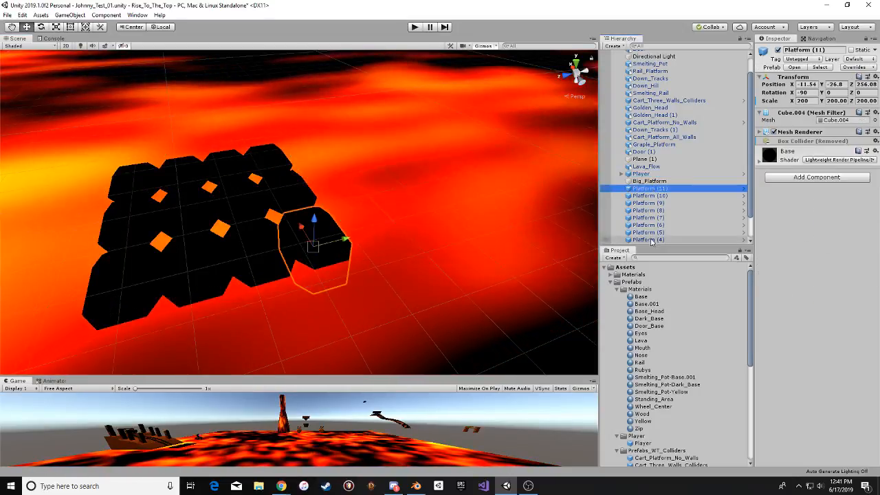
scroll(652, 240, "down", 2)
left_click(646, 241, "shift")
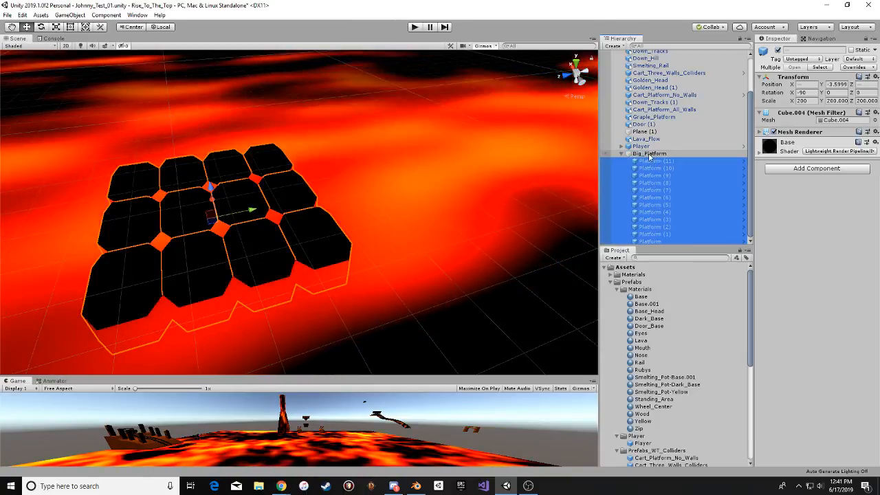
left_click(622, 154)
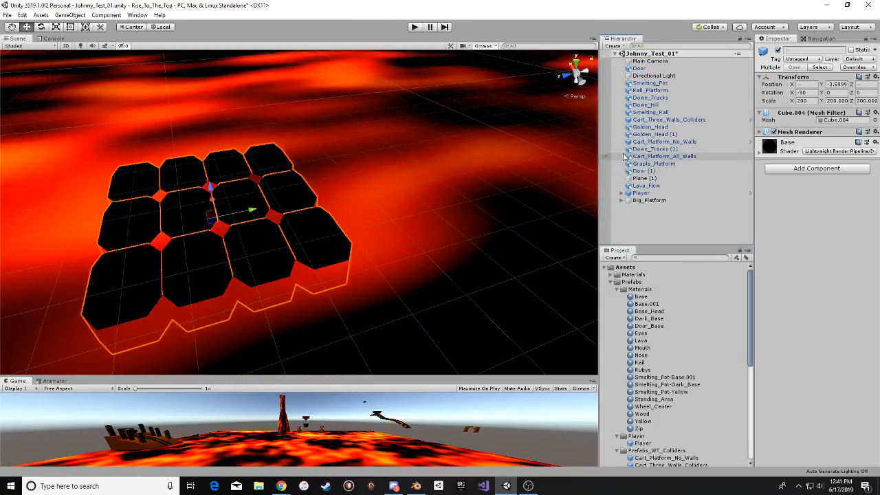
Save Big_Platform with its nested tiles as a prefab in the Prefabs folder.
left_click(646, 200)
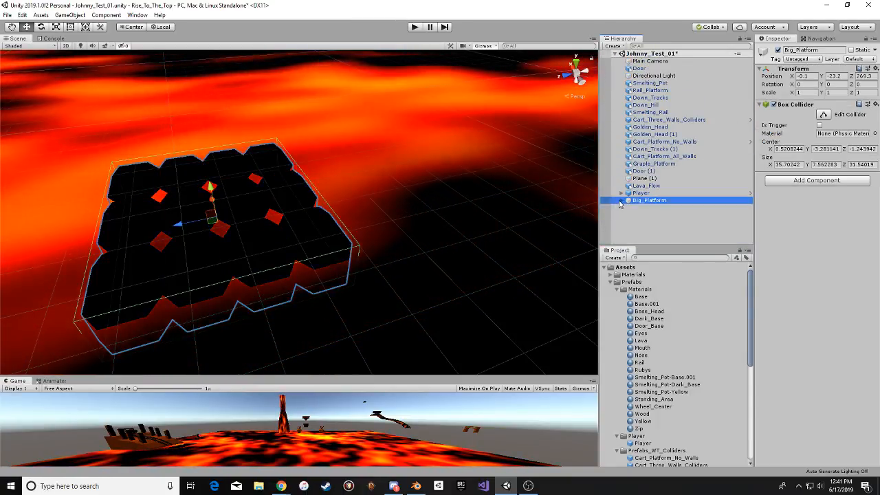
left_click(824, 115)
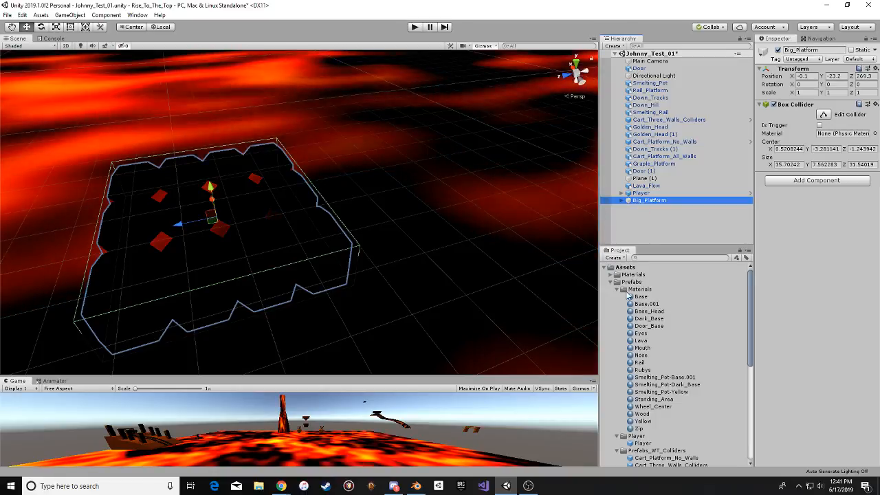
left_click_drag(653, 207, 632, 282)
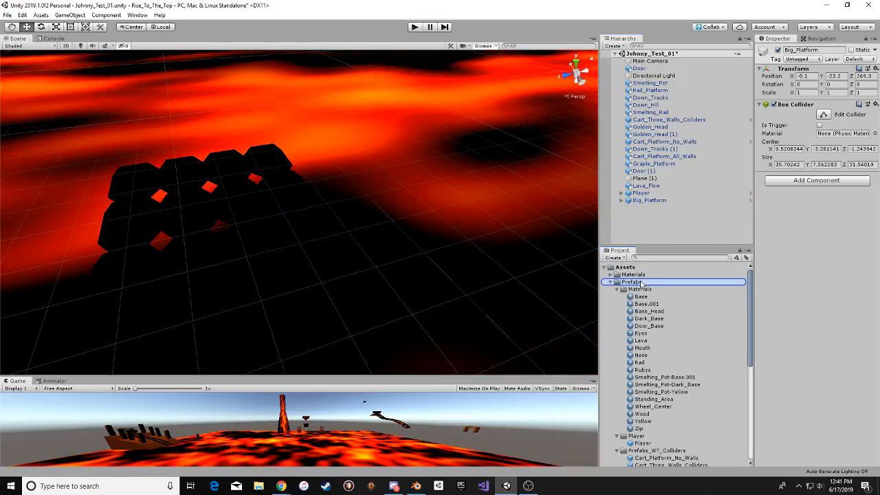
Raise the whole Big_Platform slightly out of the lava, to about Y -21.06.
left_click(644, 202)
left_click_drag(331, 210, 283, 182, "alt")
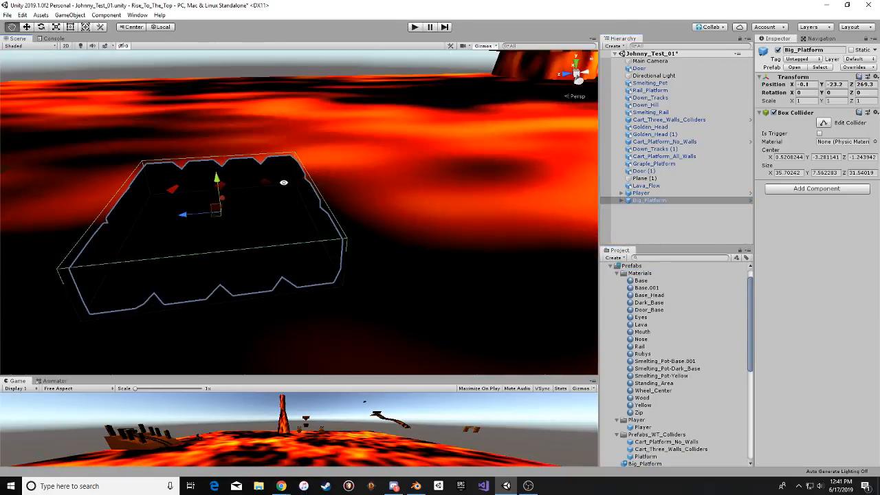
left_click_drag(215, 177, 216, 165)
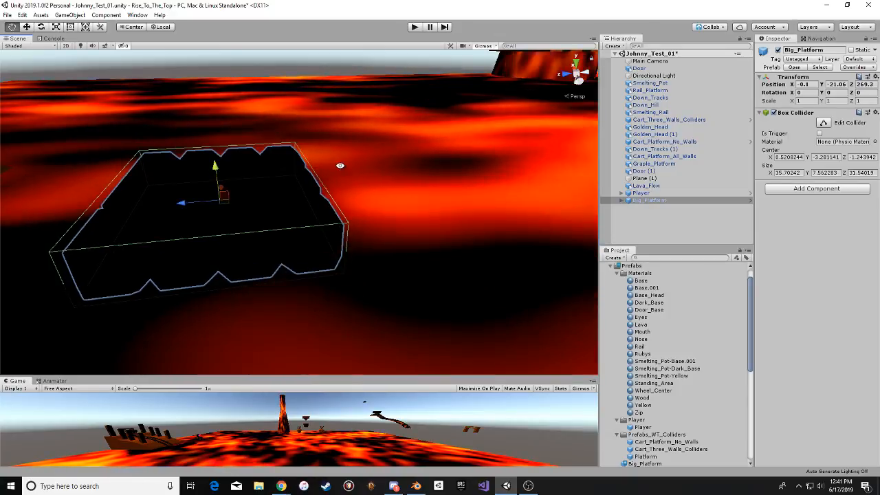
left_click_drag(340, 165, 429, 232, "alt")
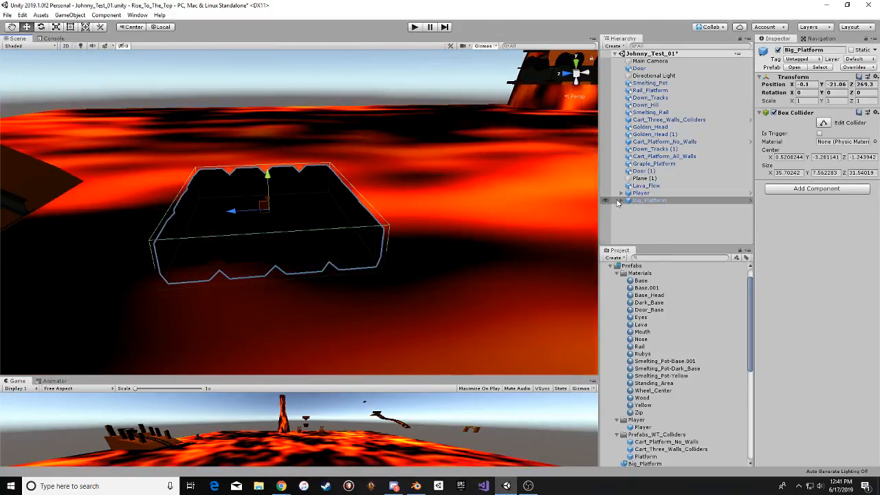
Try a green Base Map colour on the Base material of the nested Platform (10) tile.
left_click(643, 215)
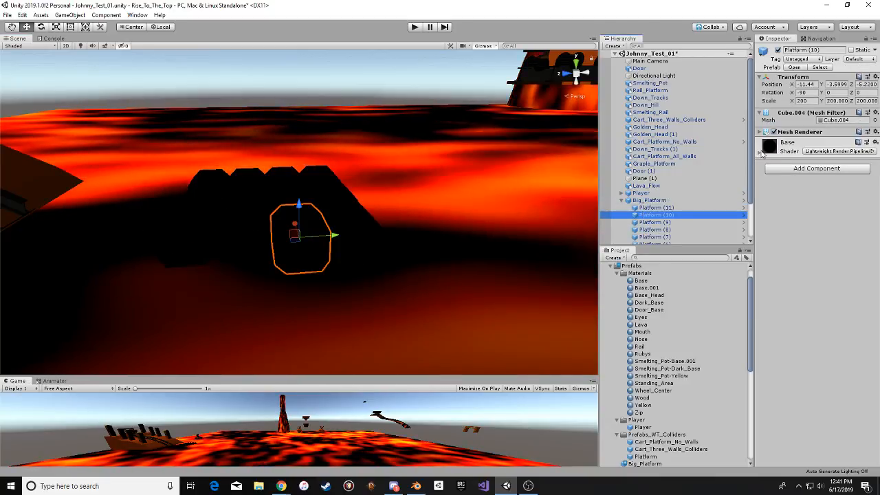
left_click(787, 142)
left_click(823, 205)
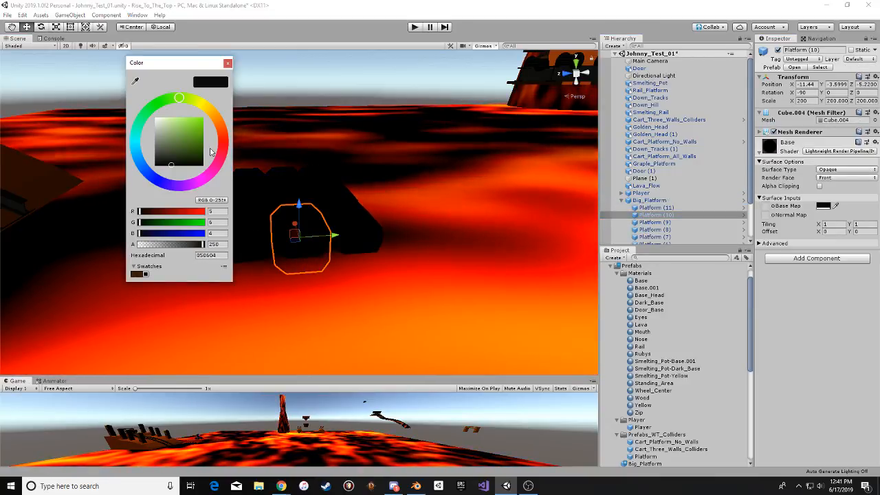
scroll(620, 216, "down", 3)
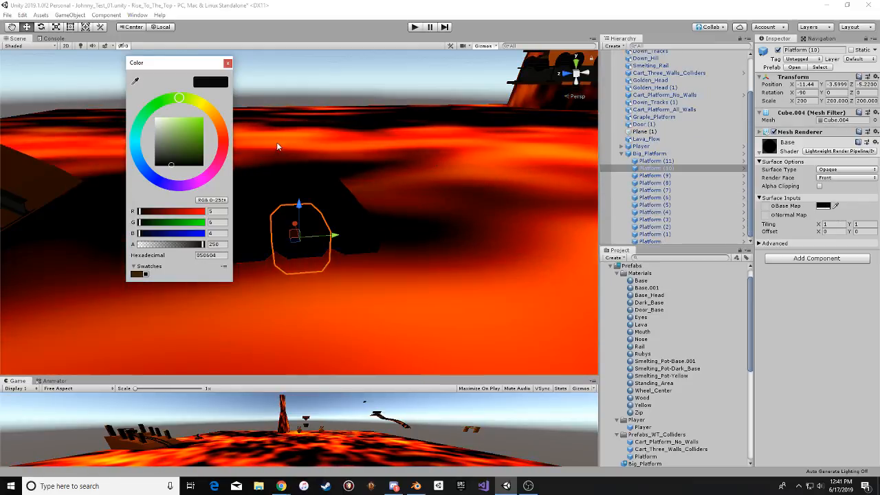
left_click(193, 132)
left_click_drag(194, 132, 199, 119)
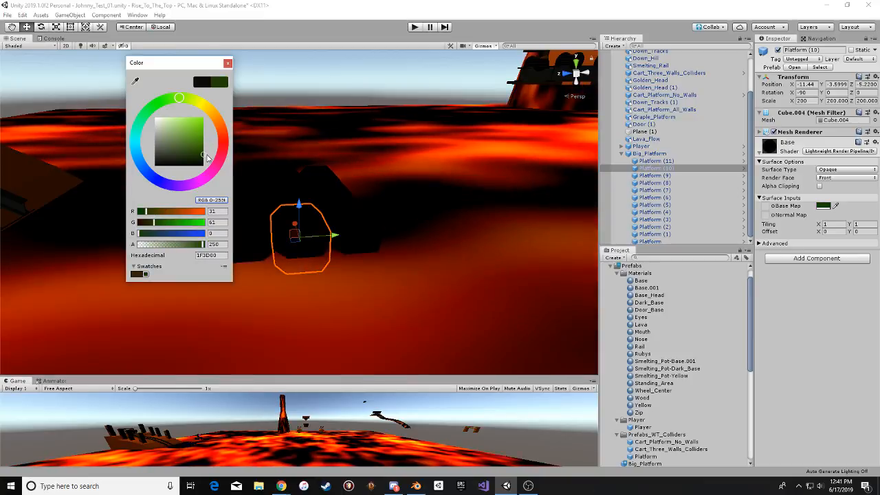
Undo the Base Map colour changes on the Base material and close the colour picker.
key("ctrl+z")
key("ctrl+z")
key("ctrl+z")
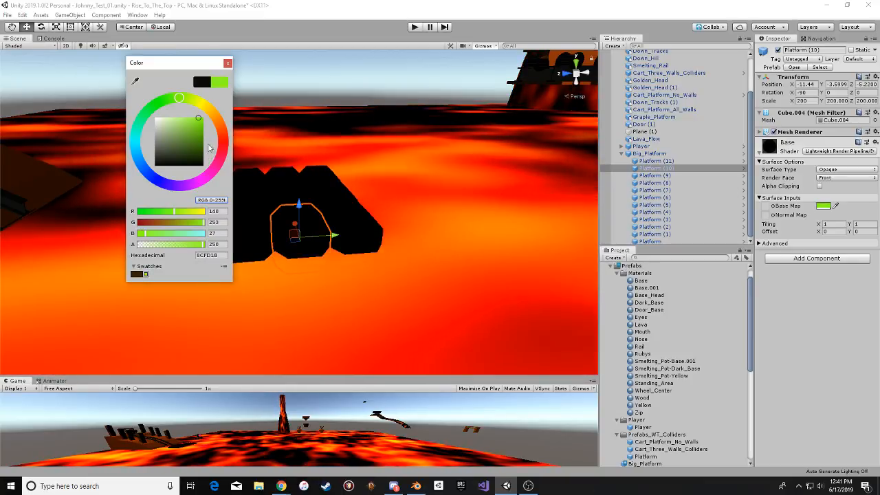
left_click(228, 63)
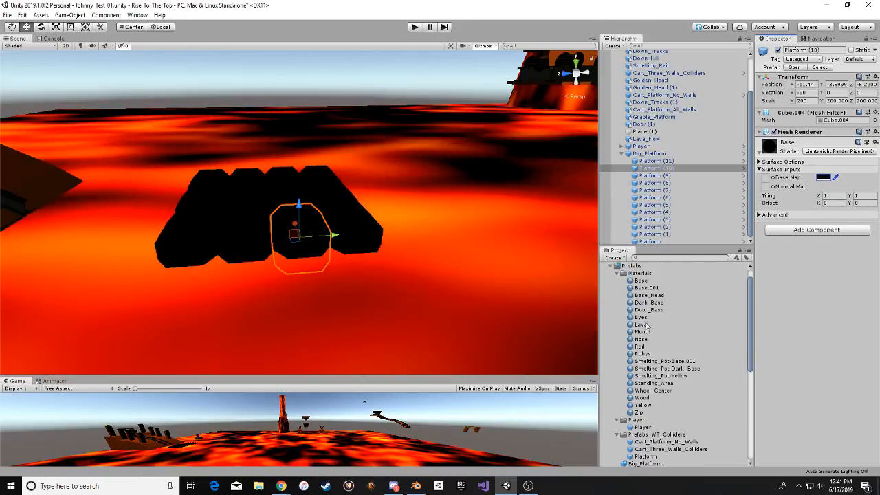
Set the Base Map colour of the Base material to bright green, hex 22FB1E, and close the colour picker.
left_click(640, 280)
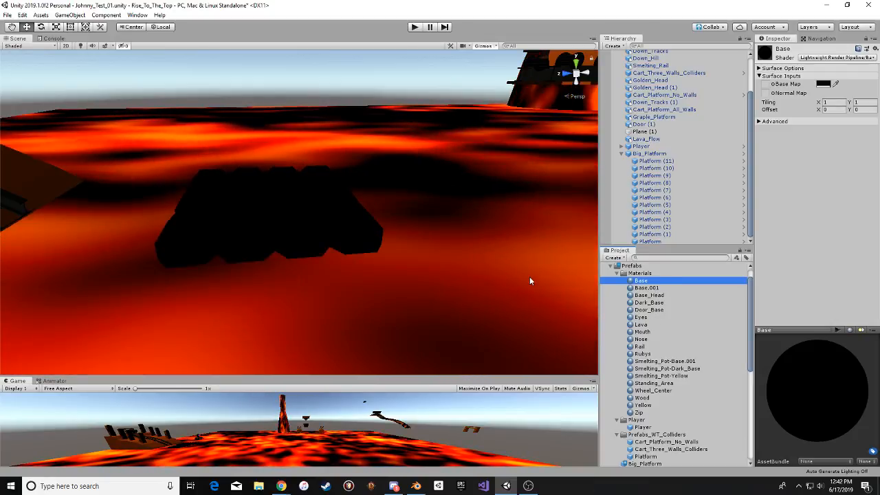
left_click(661, 303)
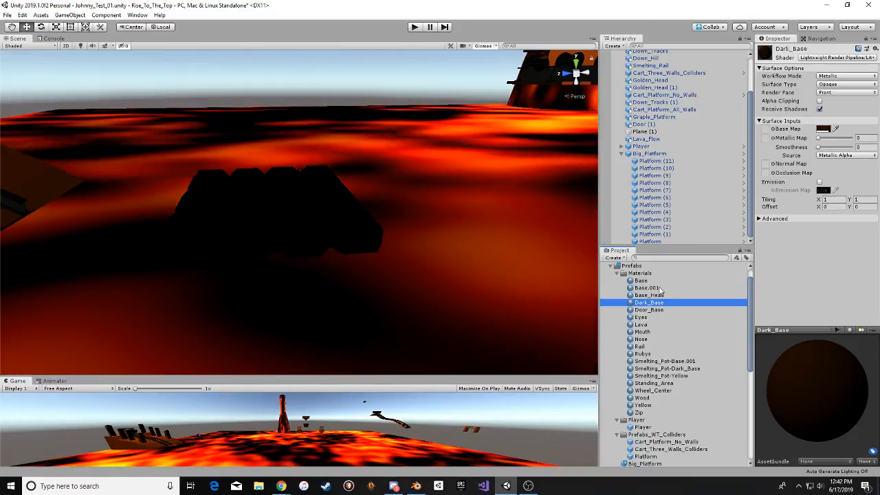
left_click(657, 282)
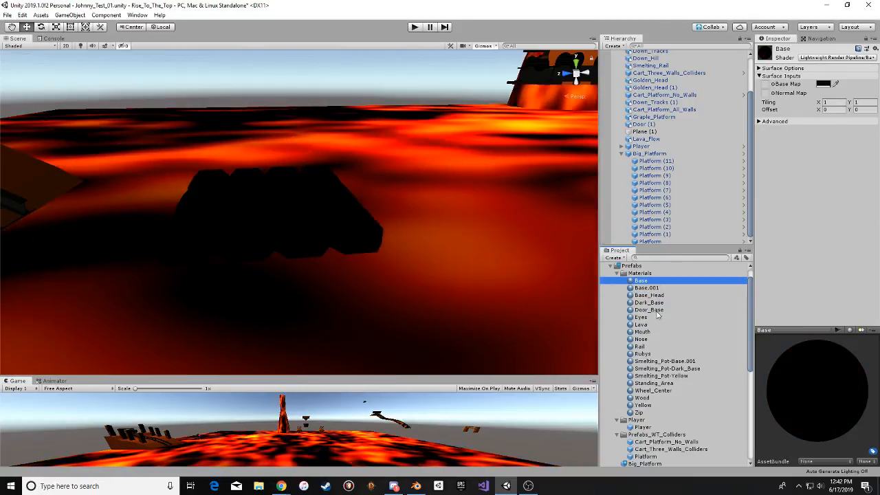
left_click(658, 161)
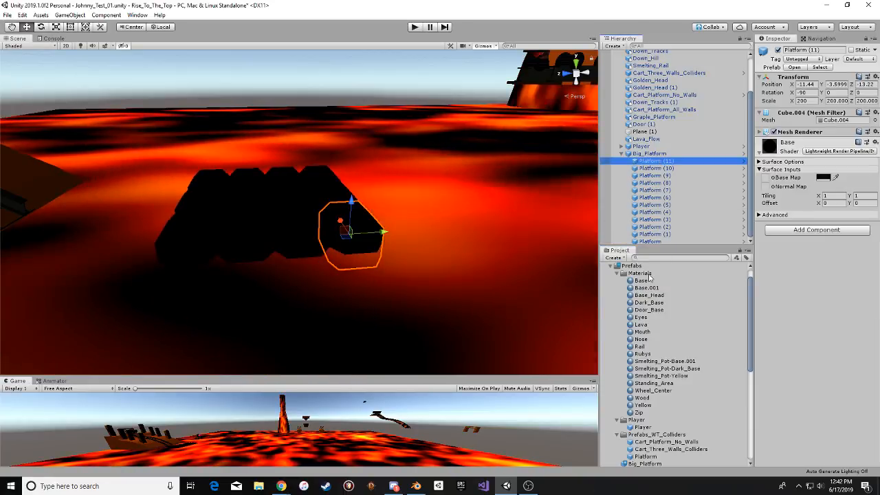
left_click(643, 280)
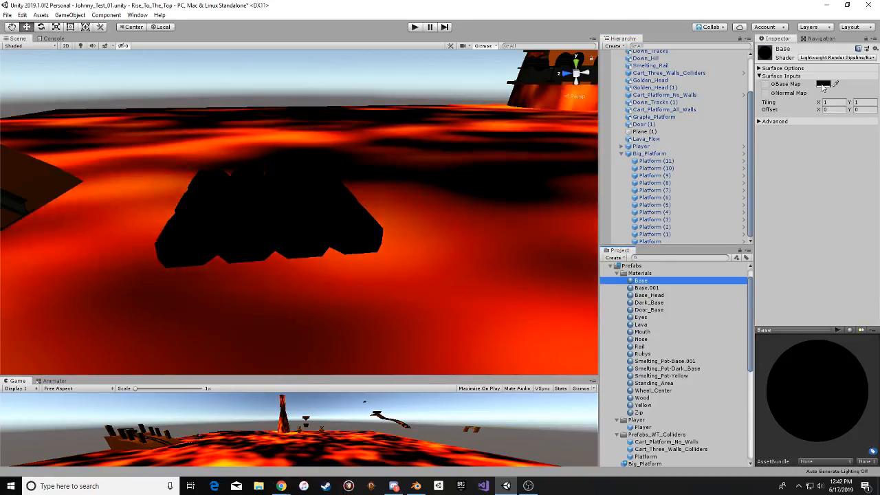
left_click(823, 83)
left_click(183, 142)
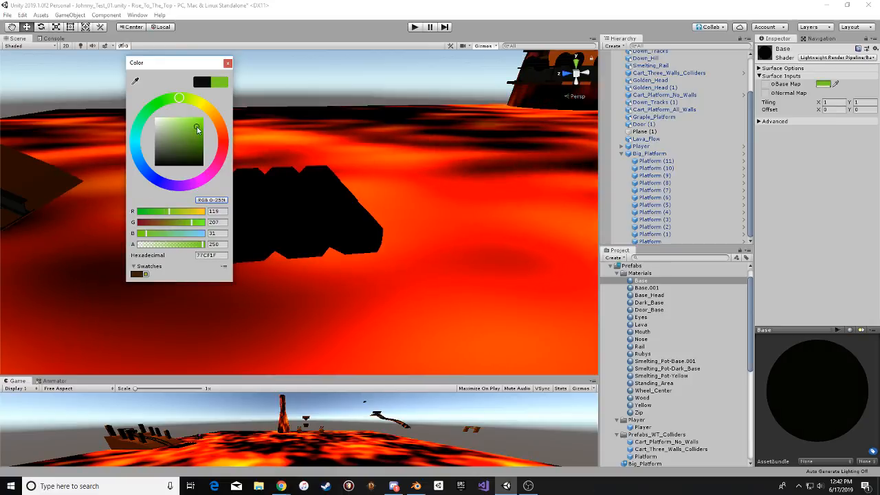
mouse_move(226, 122)
left_mouse_down()
mouse_move(205, 103)
mouse_move(157, 103)
left_mouse_up()
left_click(198, 121)
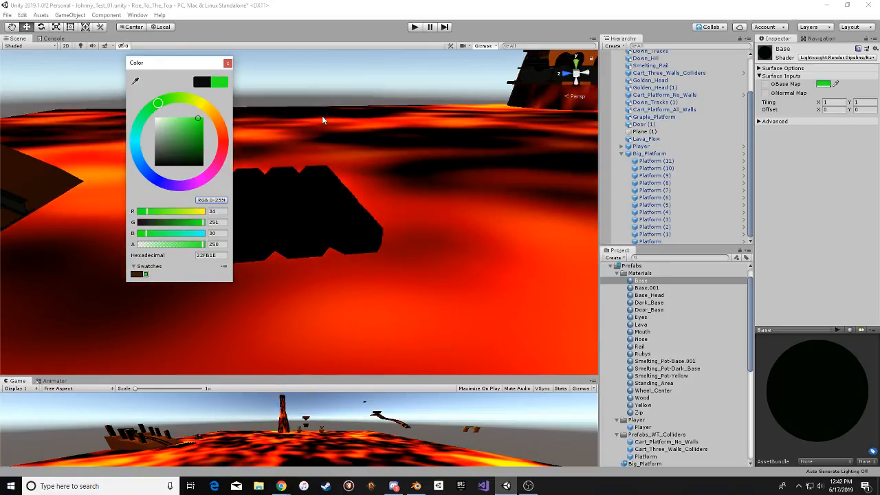
left_click(228, 62)
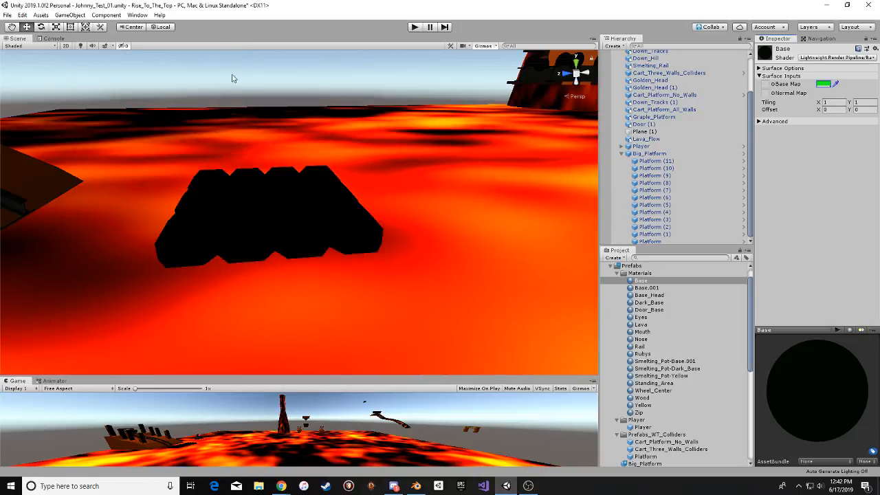
Expand the Base material's Surface Options and examine them on the nested Platform (10) tile.
left_click_drag(234, 129, 344, 225, "alt")
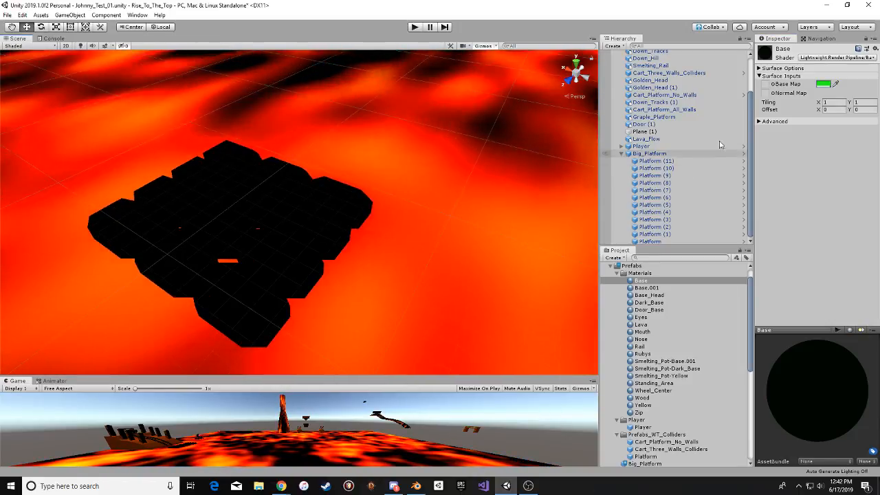
left_click(761, 69)
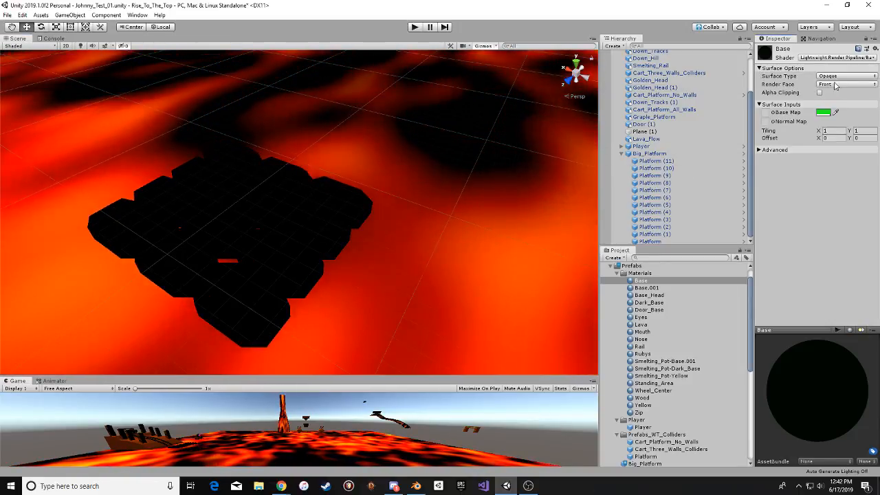
left_click(655, 167)
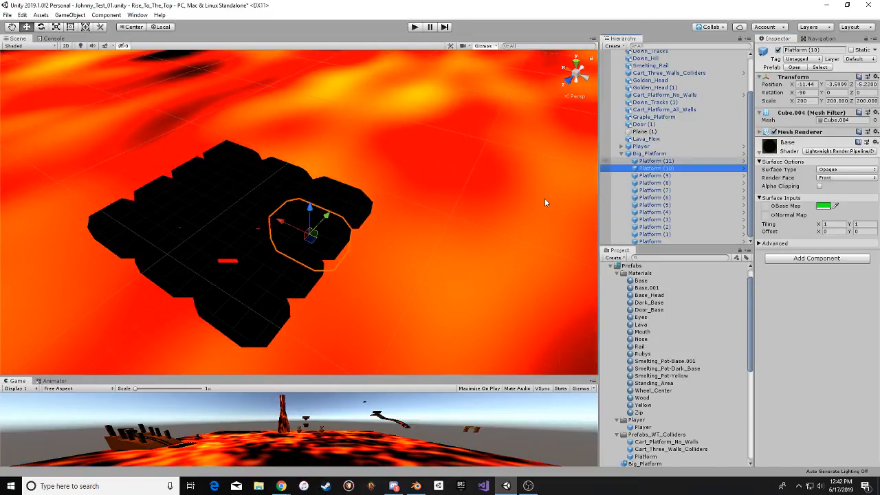
left_click_drag(426, 182, 408, 177, "alt")
Raise the whole Big_Platform higher above the lava, to about Y -12.83.
left_click(649, 153)
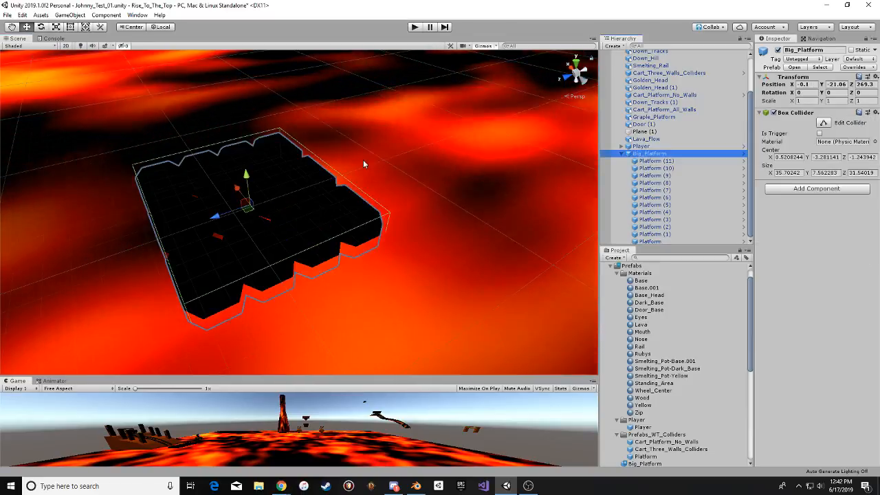
left_click_drag(248, 177, 242, 135)
left_click_drag(250, 206, 583, 153, "alt")
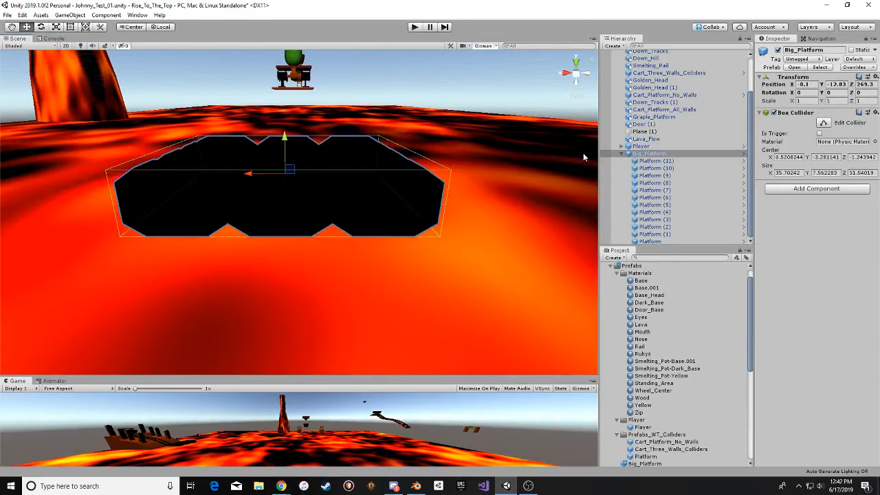
Examine the Base material on the nested Platform (11) tile, including its surface type choices and the available shaders.
left_click(636, 161)
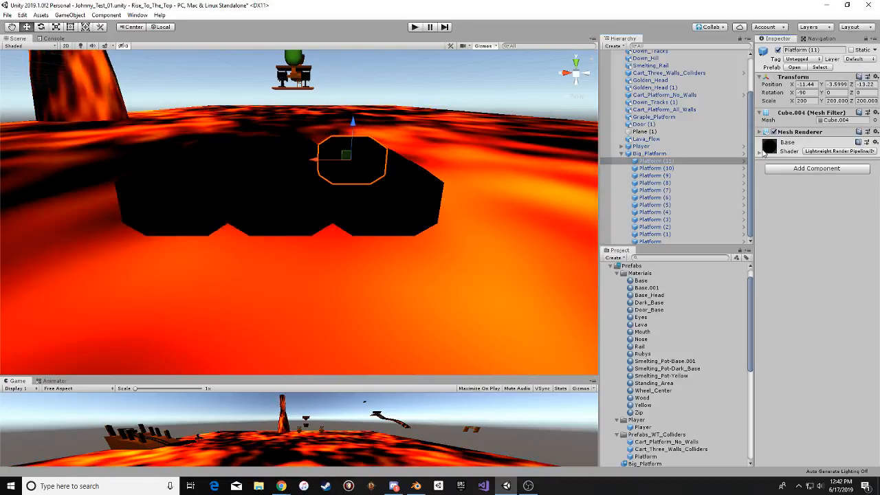
left_click(769, 150)
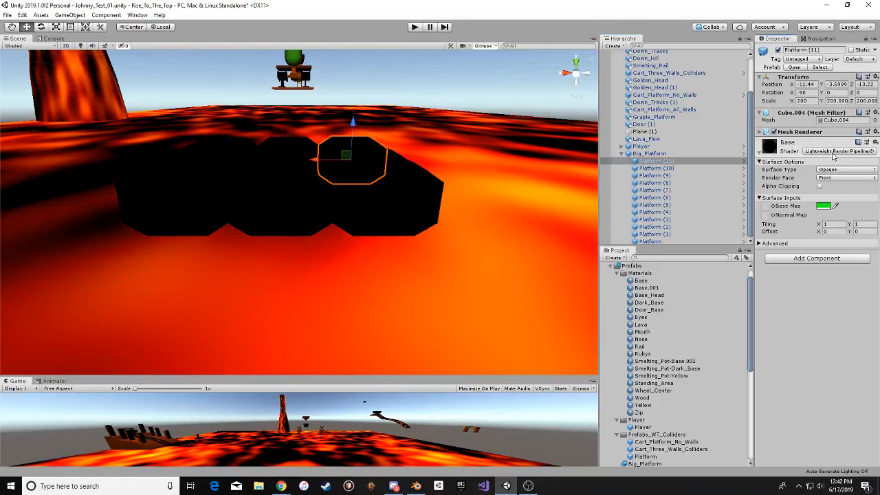
left_click(804, 341)
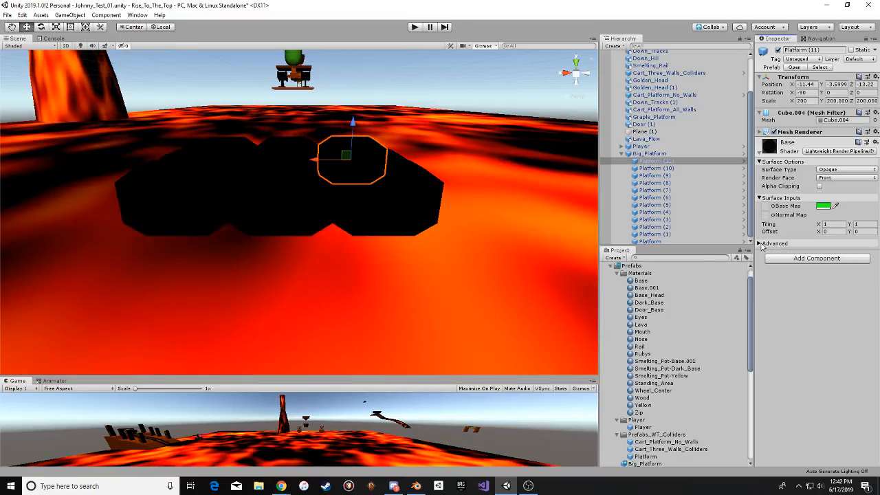
left_click(639, 280)
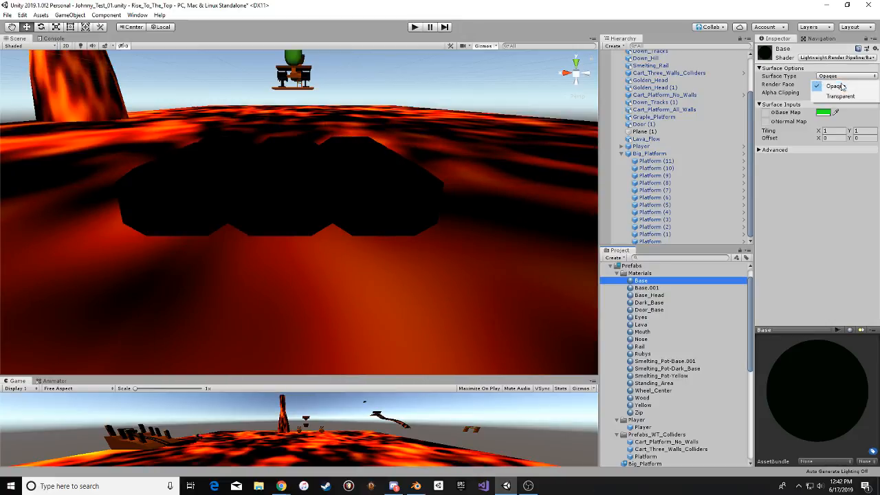
left_click(837, 177)
left_click(835, 58)
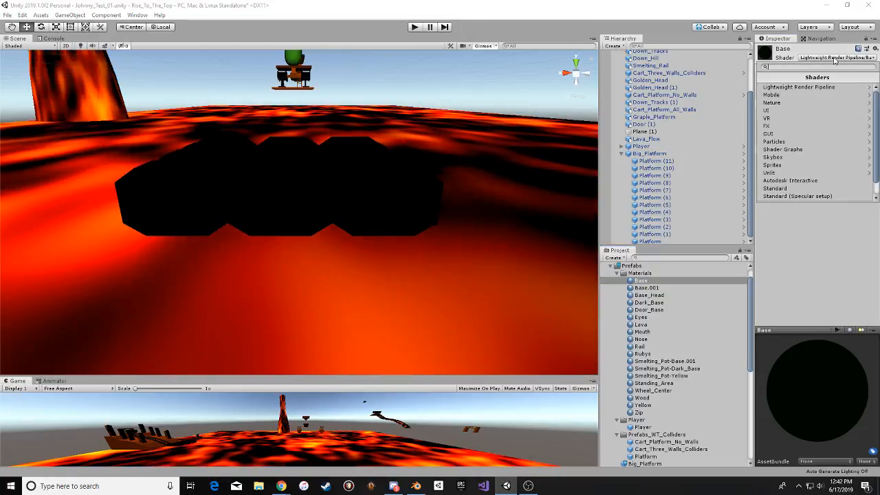
left_click(826, 243)
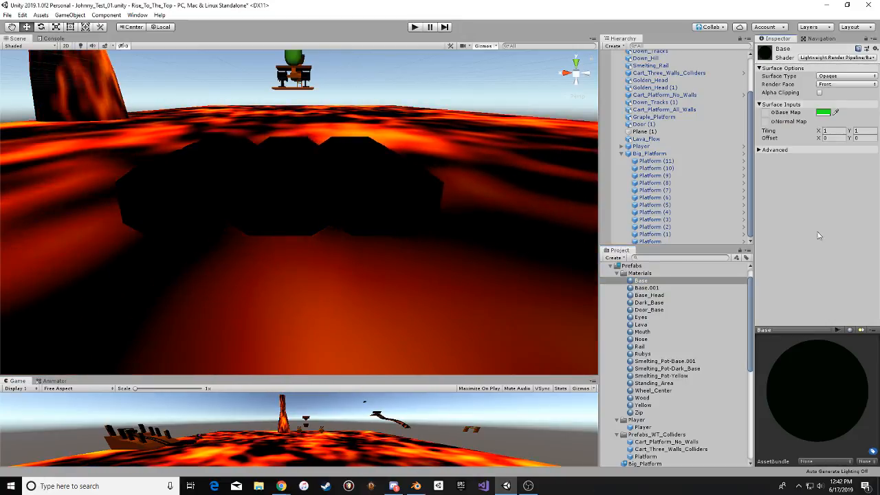
Look through the materials in the Prefabs Materials folder from Base.001 to Zip, comparing their shader settings and colours.
left_click(657, 288)
key("Down")
key("Down")
key("Down")
key("Down")
key("Down")
key("Down")
key("Down")
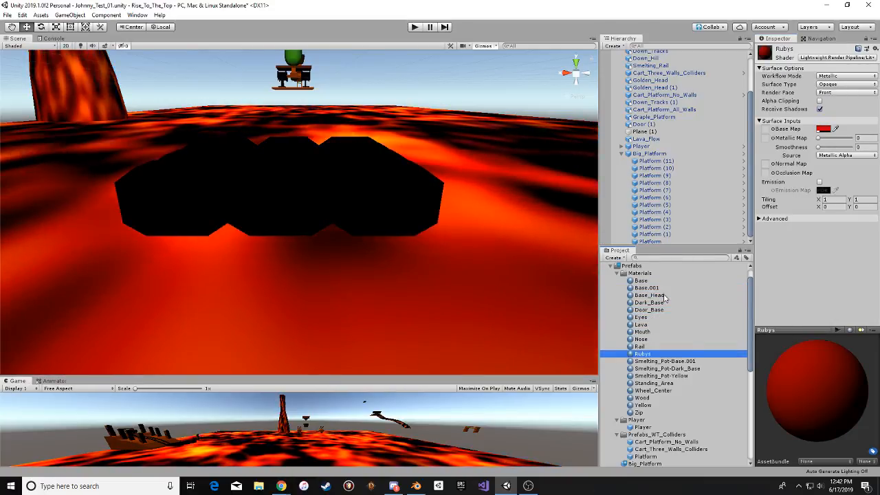
key("Down")
key("Down")
key("Down")
key("Down")
key("Down")
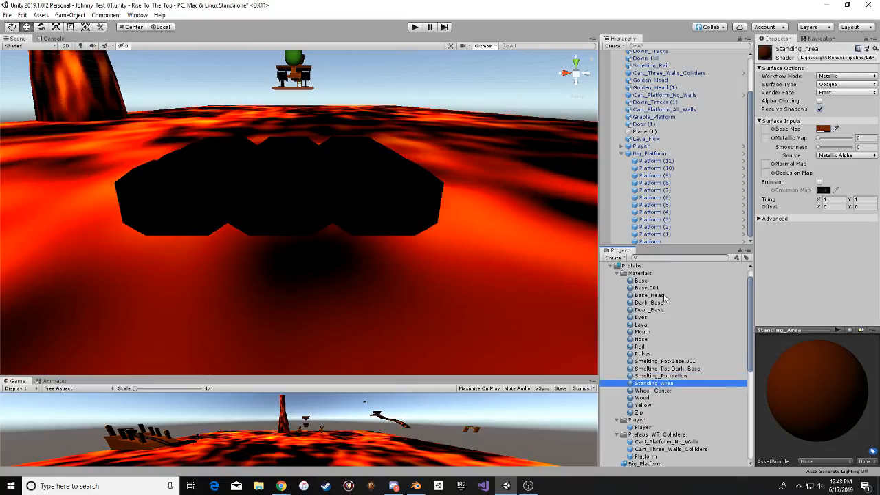
key("Down")
key("Down")
key("Down")
scroll(662, 302, "down", 8)
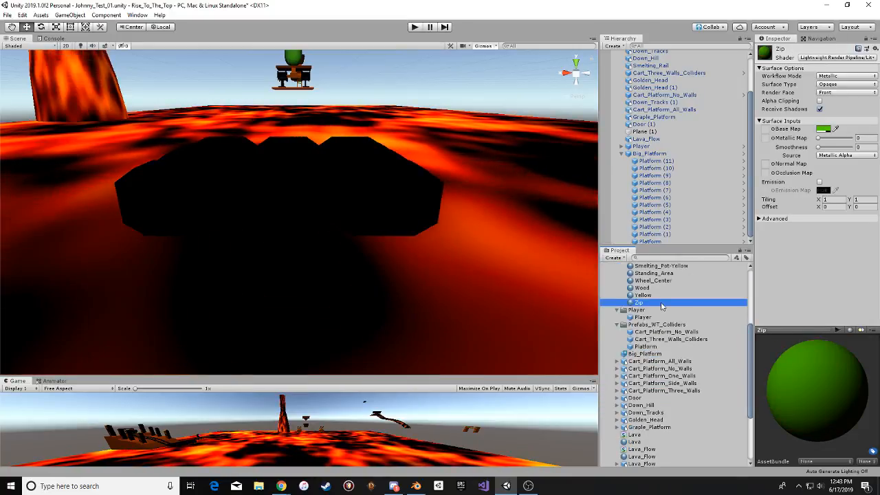
scroll(659, 309, "up", 8)
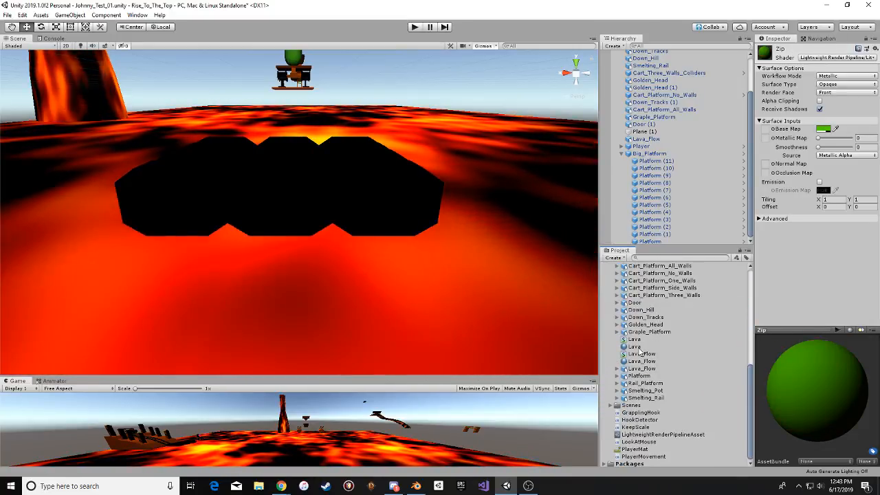
Create a new material named Big_Platform in the Materials folder inside Prefabs.
right_click(639, 288)
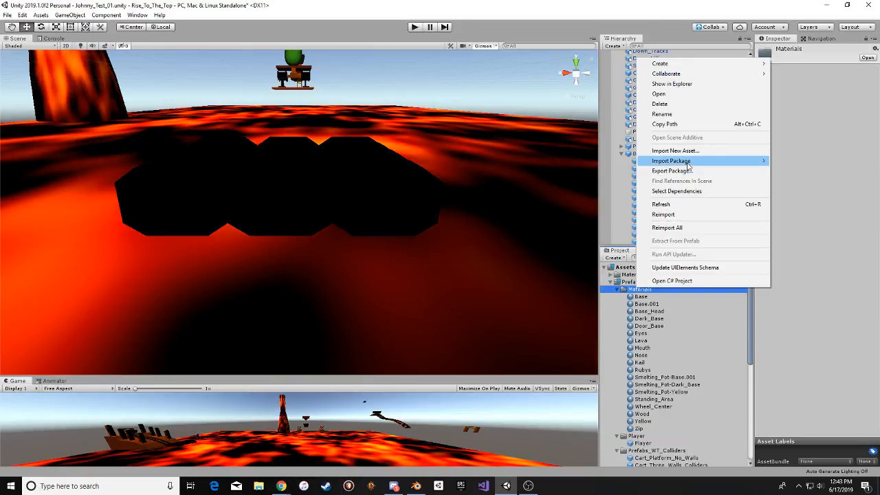
mouse_move(696, 66)
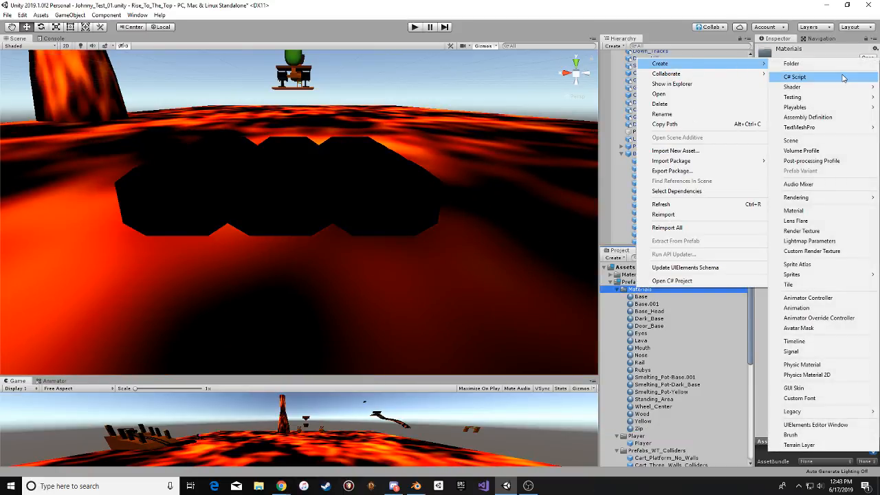
left_click(796, 210)
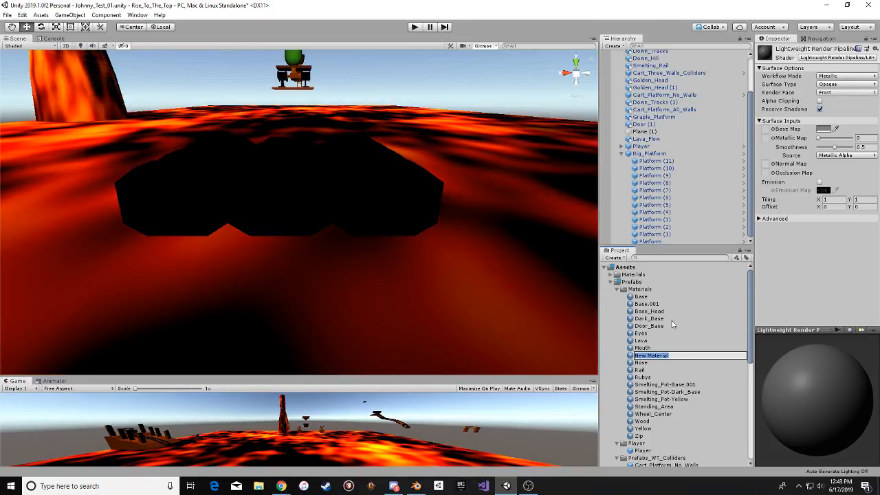
type("Big_Platform")
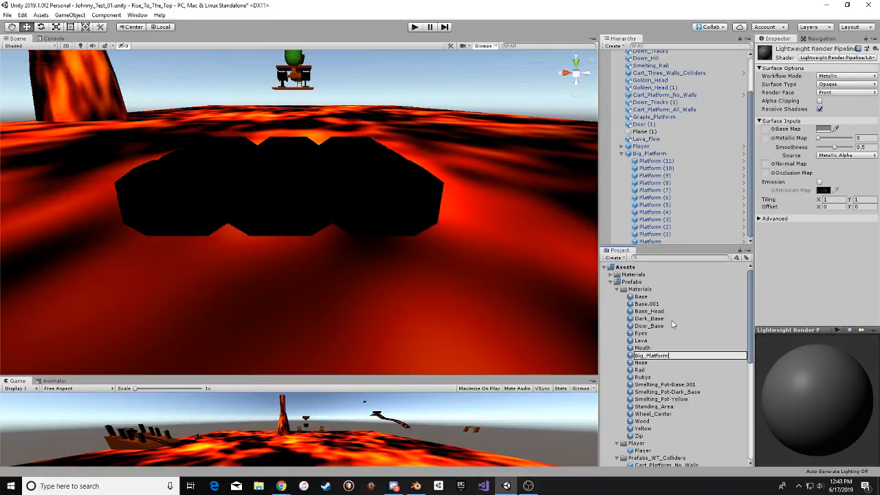
key("Return")
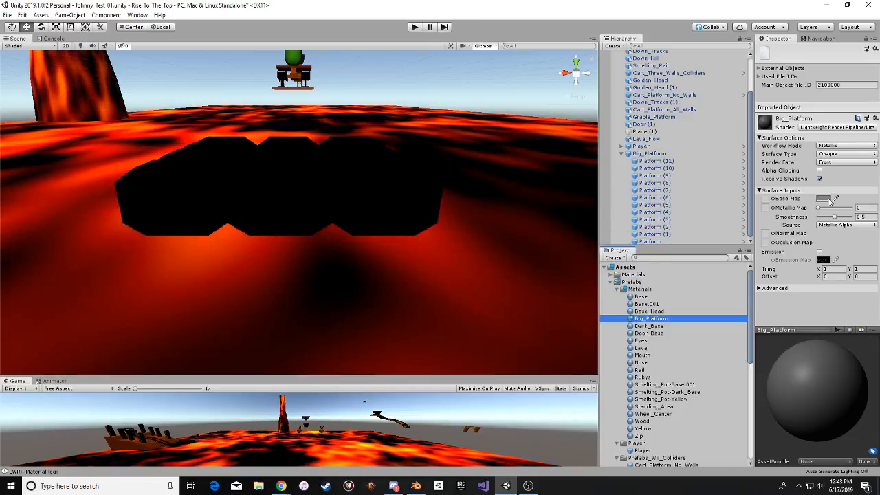
Set the Base Map colour of the Big_Platform material to bright cyan, hex 00E2F6.
left_click(822, 198)
left_click(160, 102)
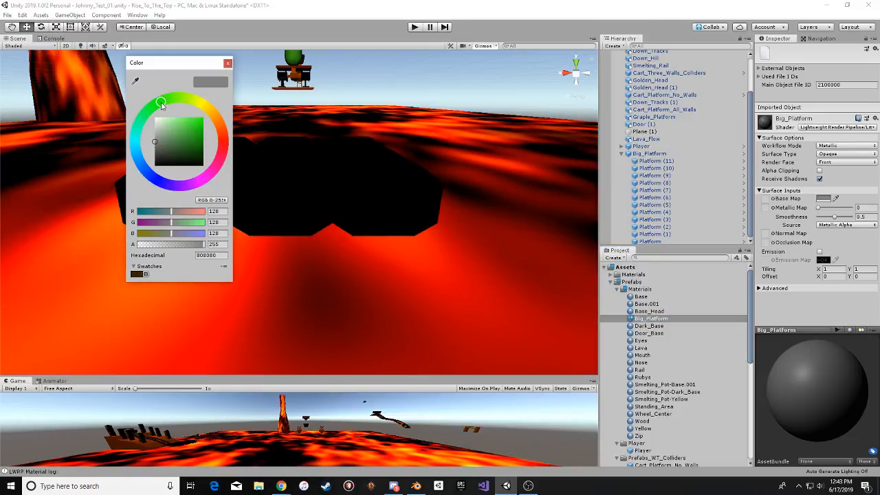
left_click(187, 124)
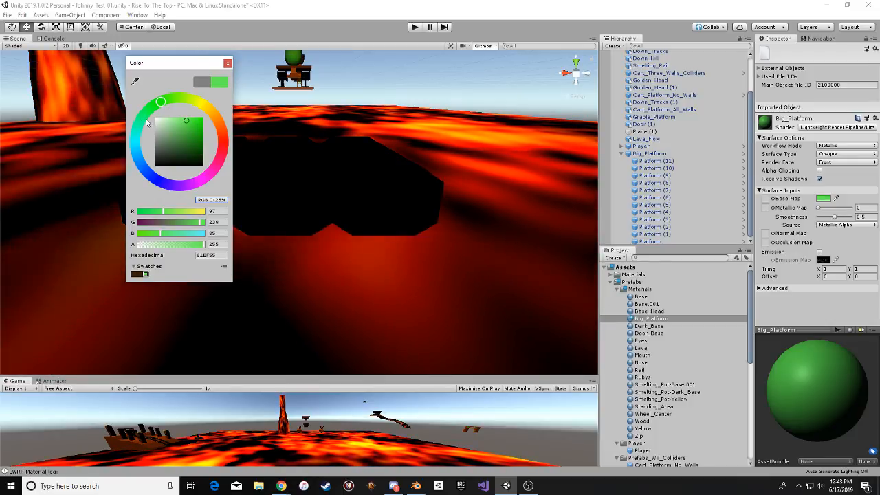
left_click_drag(139, 125, 140, 161)
left_click_drag(177, 133, 204, 126)
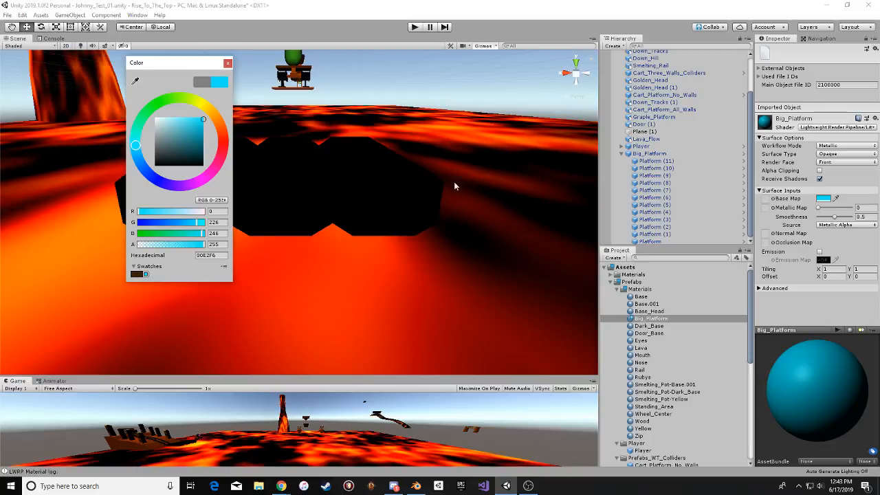
Apply the Big_Platform material to the corner tile Platform (11) and the adjacent tile Platform (10).
left_click(640, 319)
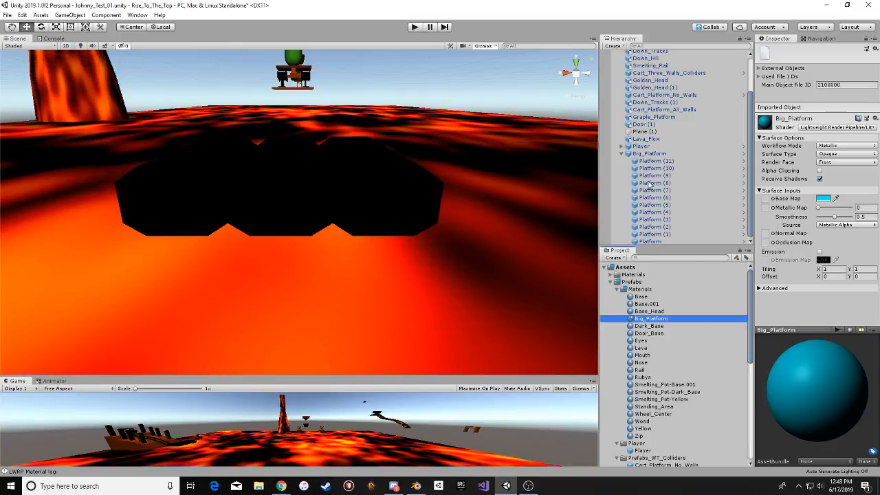
left_click_drag(649, 323, 636, 174)
left_click_drag(454, 153, 291, 192, "alt")
left_click_drag(419, 184, 249, 188, "alt")
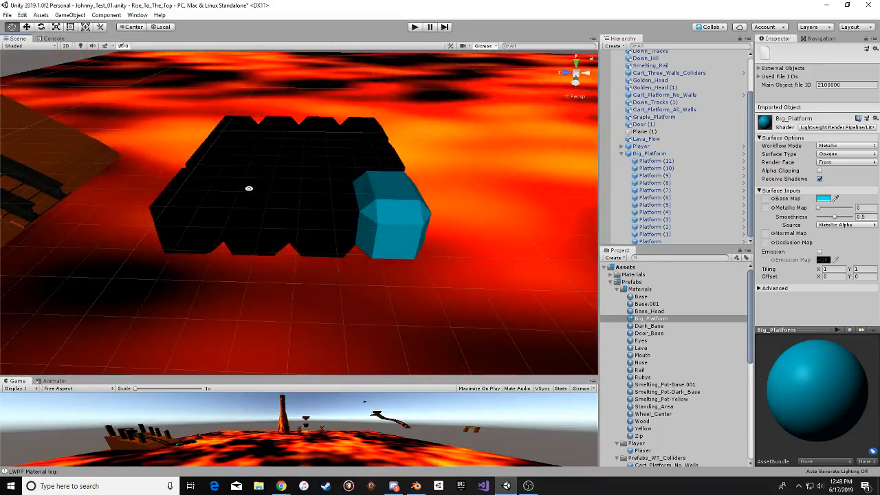
left_click_drag(418, 143, 419, 168, "alt")
middle_click_drag(418, 169, 370, 159)
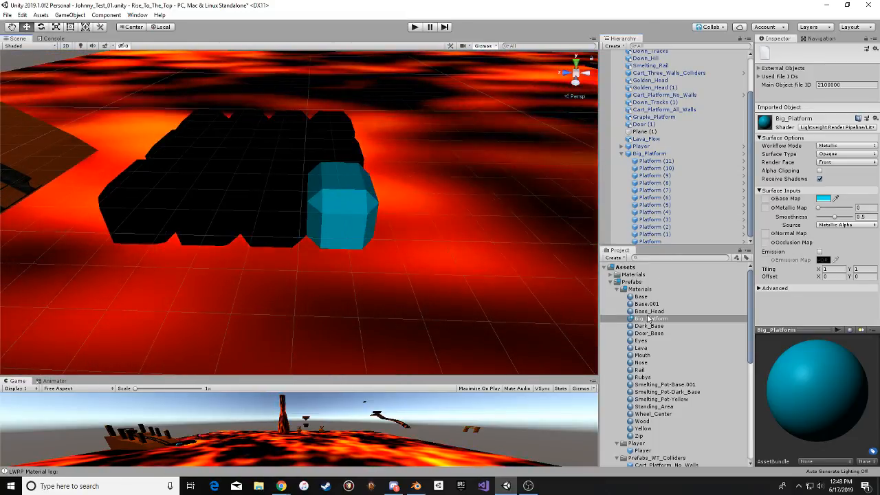
left_click_drag(648, 320, 639, 175)
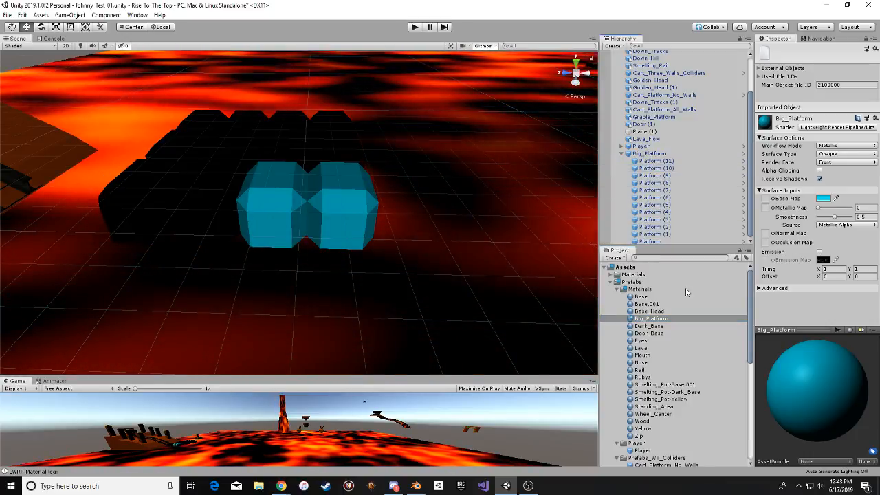
Apply the Big_Platform material to the Platform (8), Platform (3) and Platform tiles.
left_click(654, 168)
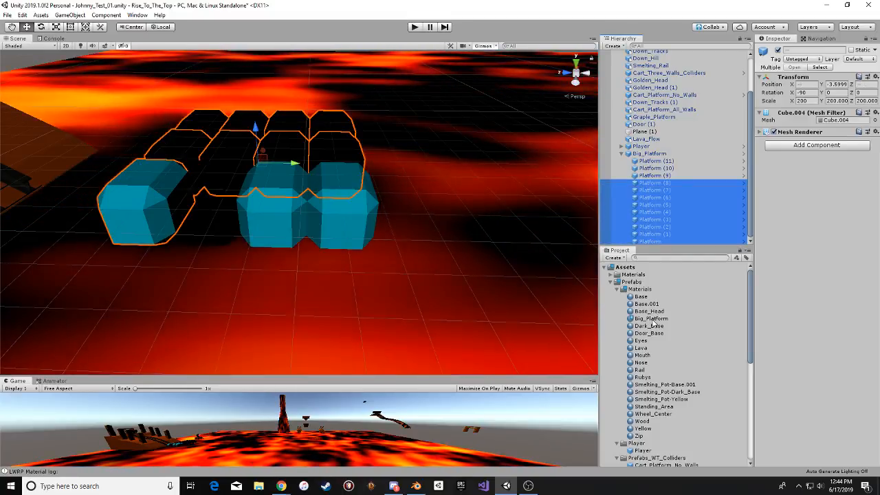
left_click_drag(651, 319, 657, 221)
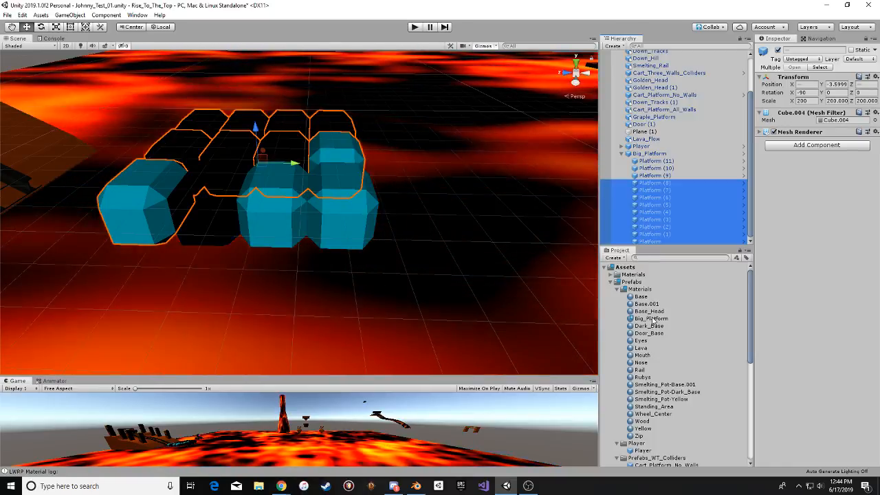
left_click_drag(652, 318, 650, 241)
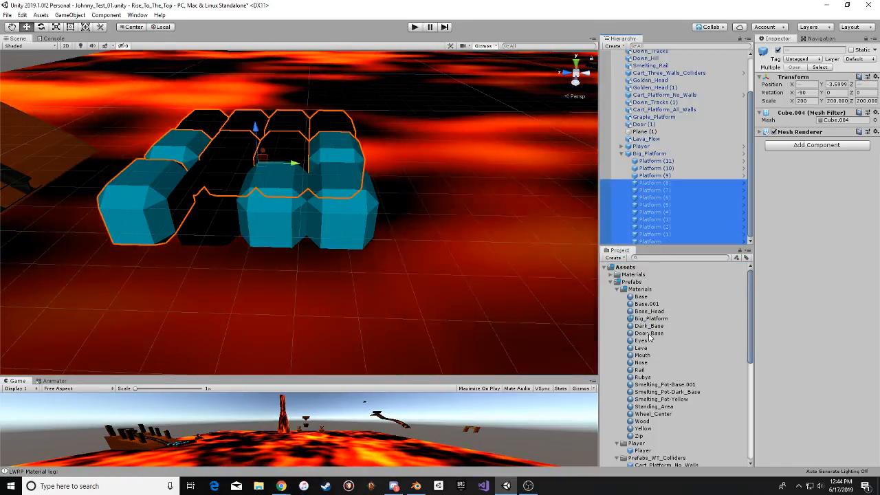
left_click_drag(651, 319, 656, 187)
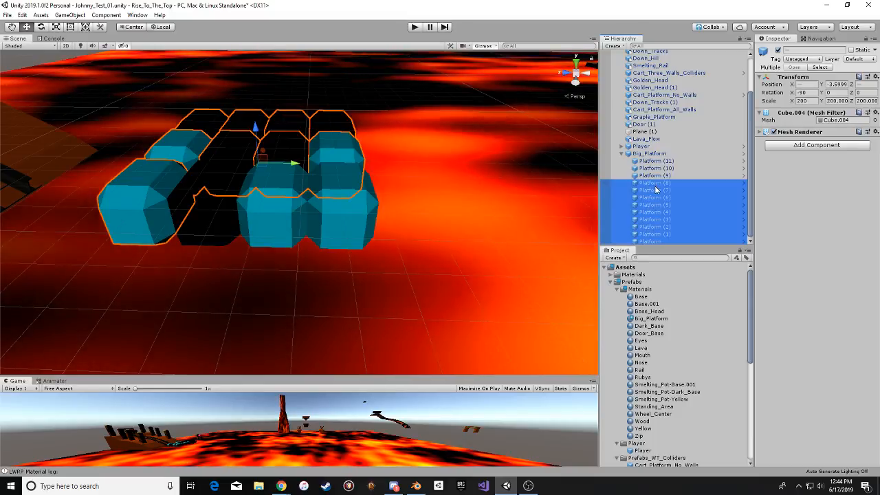
Apply the Big_Platform material to the black front-row tile Platform (9).
left_click(655, 183)
left_click(656, 175)
left_click(657, 171)
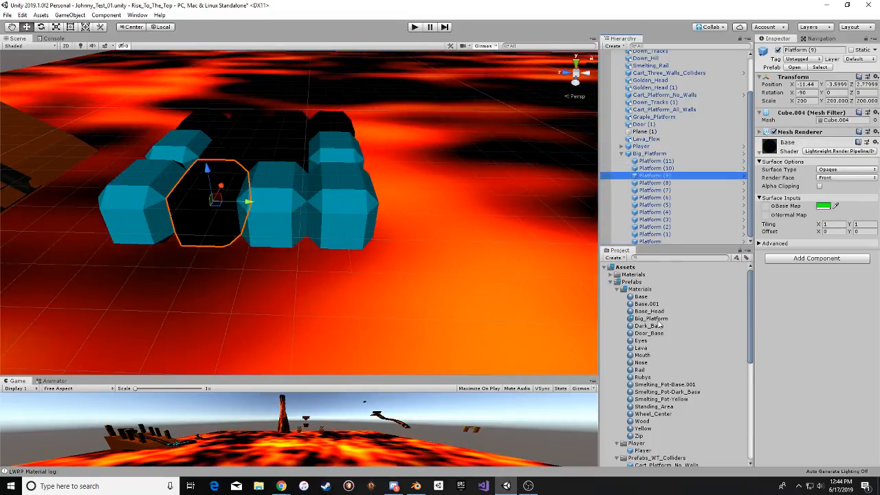
left_click_drag(670, 321, 797, 319)
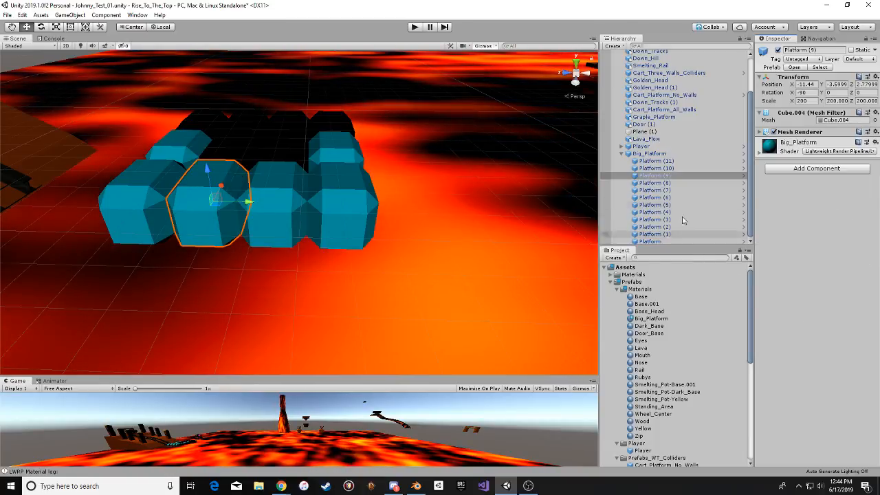
left_click(667, 184)
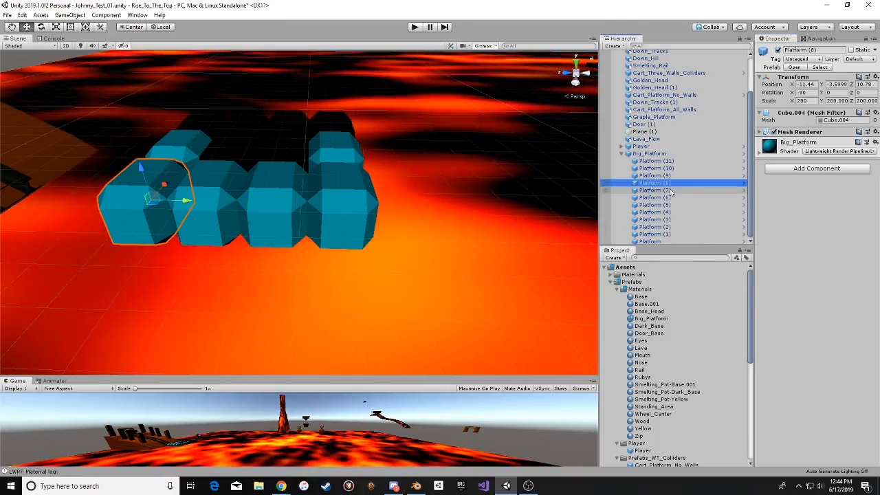
Apply the Big_Platform material to the back-row tiles Platform (7) and Platform (6).
left_click(670, 191)
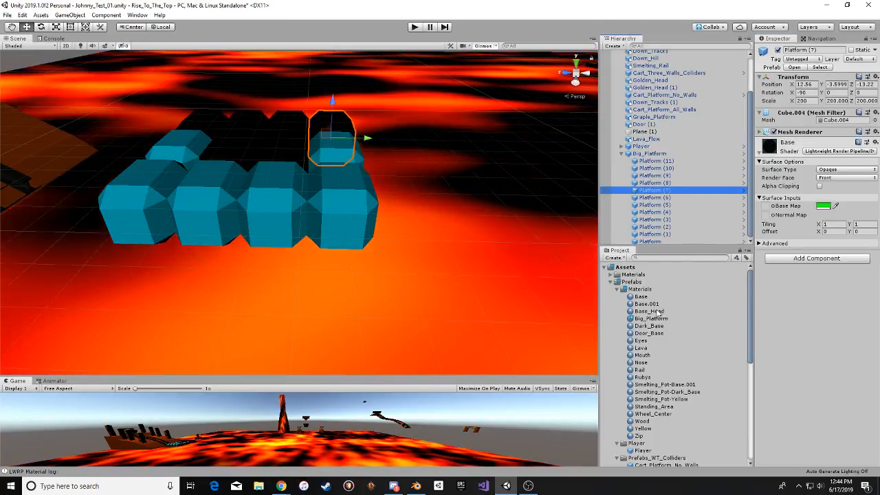
left_click(653, 311)
left_click(657, 189)
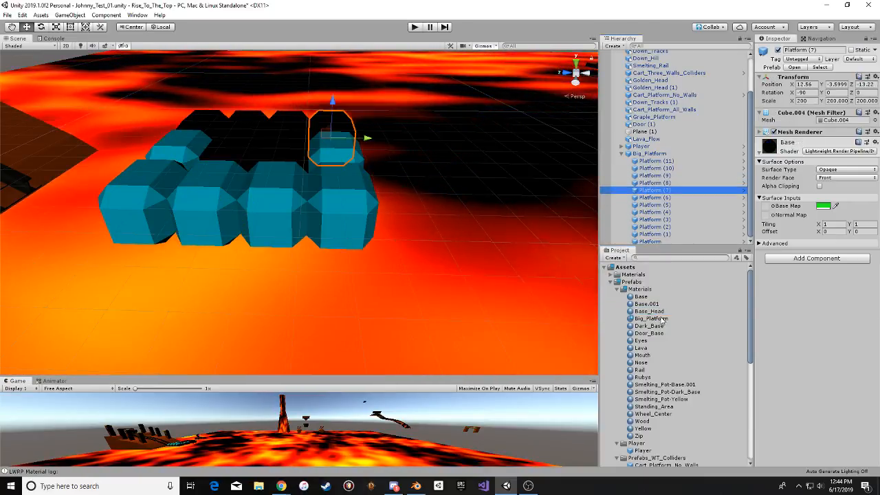
left_click_drag(658, 326, 696, 320)
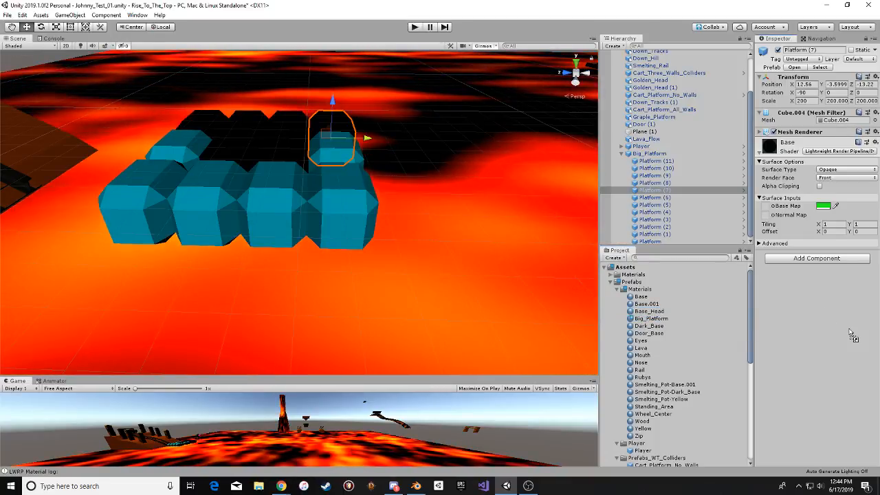
left_click(646, 198)
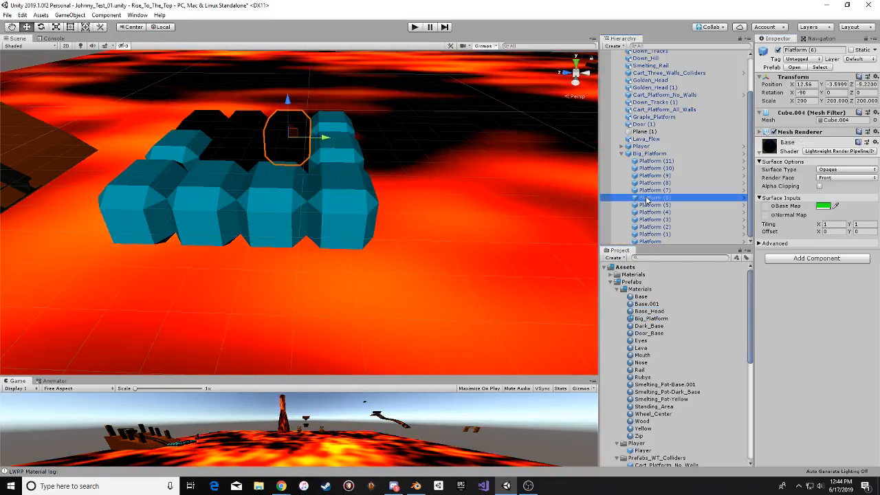
left_click_drag(656, 320, 797, 268)
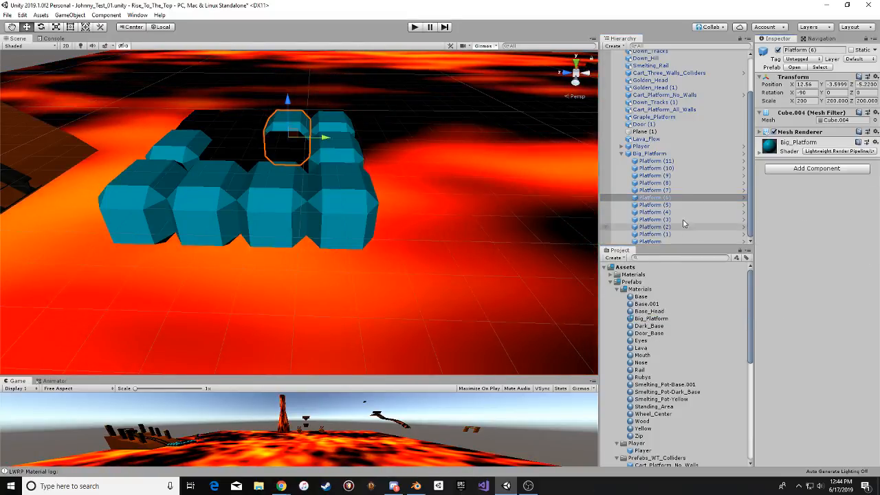
Apply the Big_Platform material to the remaining back-row tiles Platform (5) and Platform (4).
left_click(652, 205)
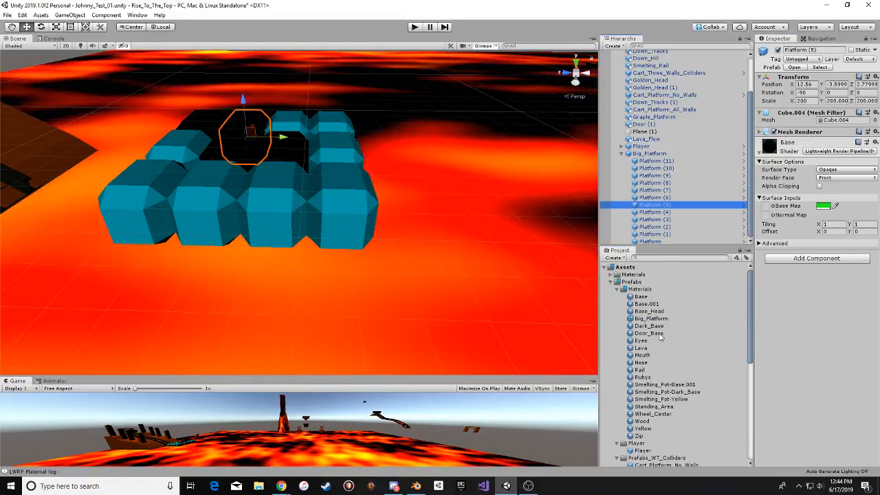
left_click_drag(660, 321, 825, 315)
left_click(653, 212)
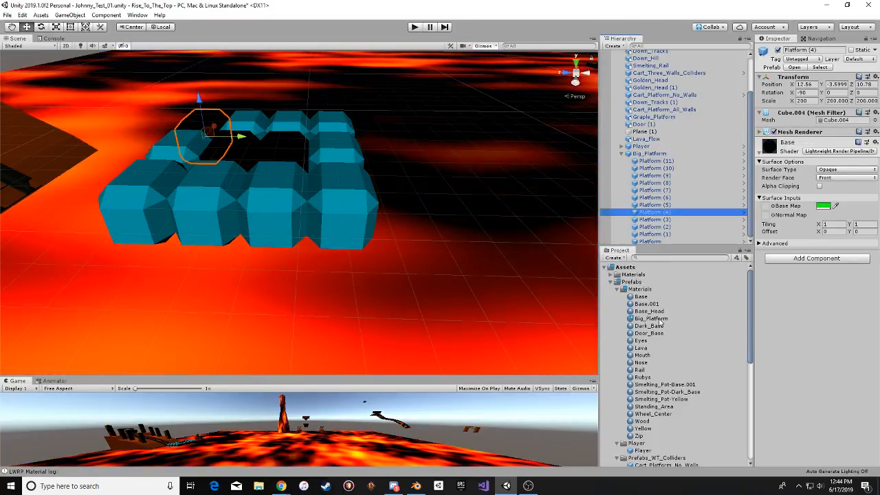
left_click_drag(658, 320, 811, 302)
Apply the Big_Platform material to the middle-row tiles Platform (2) and Platform (1).
left_click(660, 220)
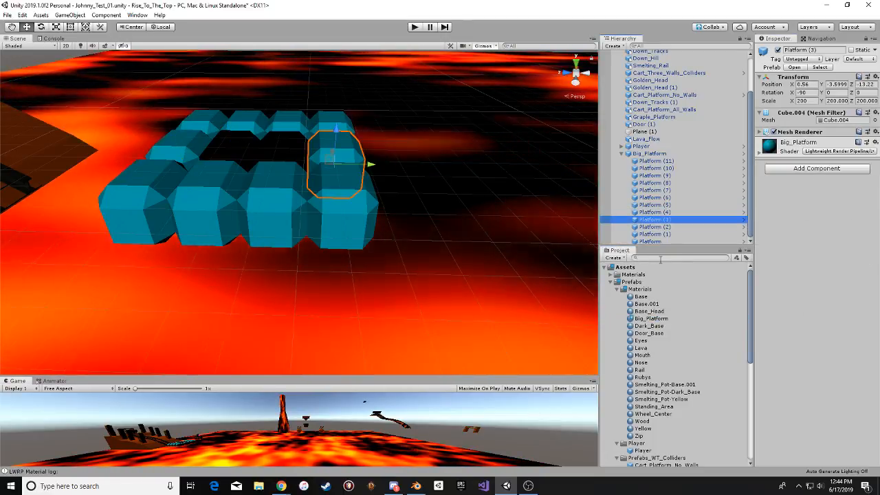
left_click(654, 226)
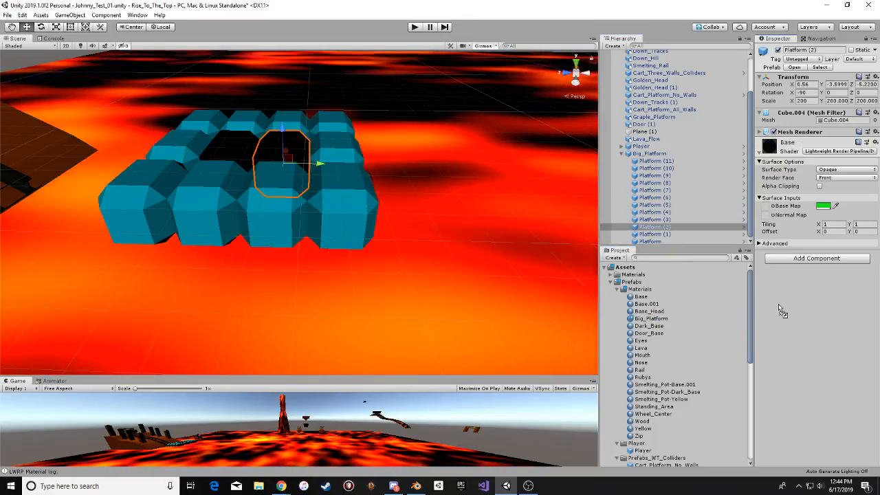
left_click_drag(651, 318, 762, 300)
left_click(661, 234)
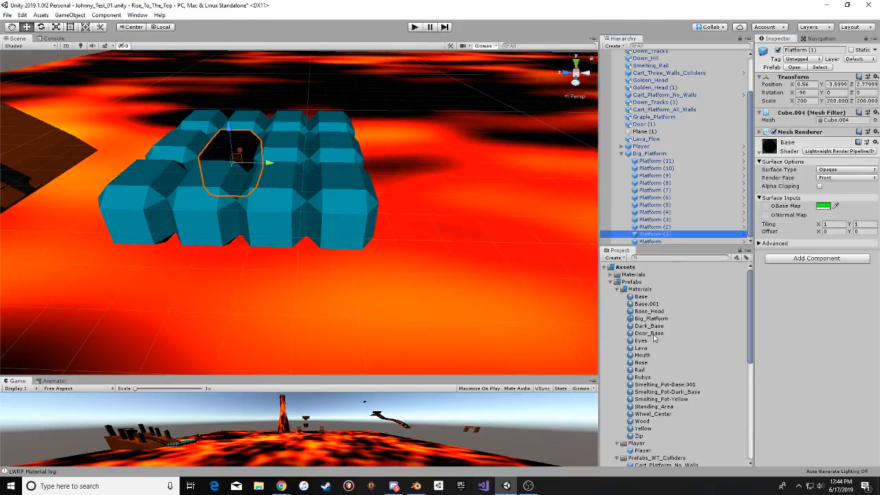
left_click_drag(653, 319, 791, 206)
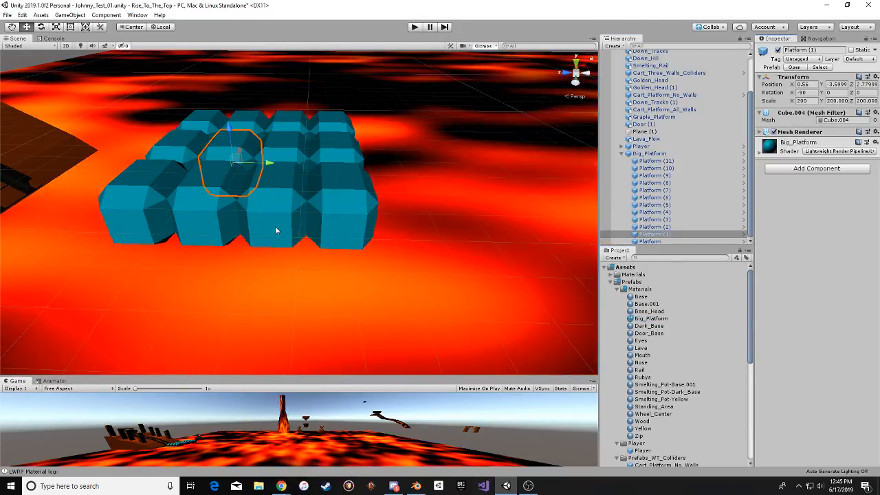
Replace the old black Big_Platform prefab in the Prefabs folder with a new one made from the recoloured Big_Platform in the scene.
middle_click_drag(300, 220, 252, 275)
left_click_drag(252, 274, 171, 284, "alt")
left_click_drag(96, 268, 359, 204, "alt")
left_click(647, 153)
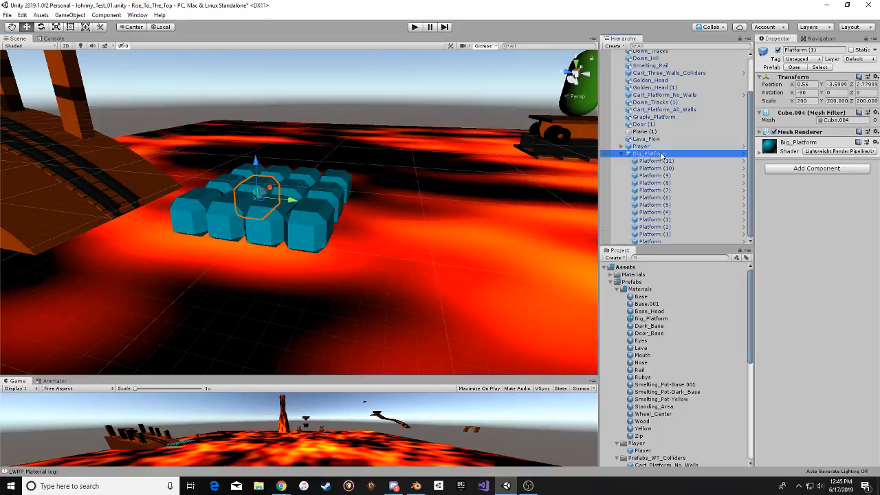
left_click(668, 161)
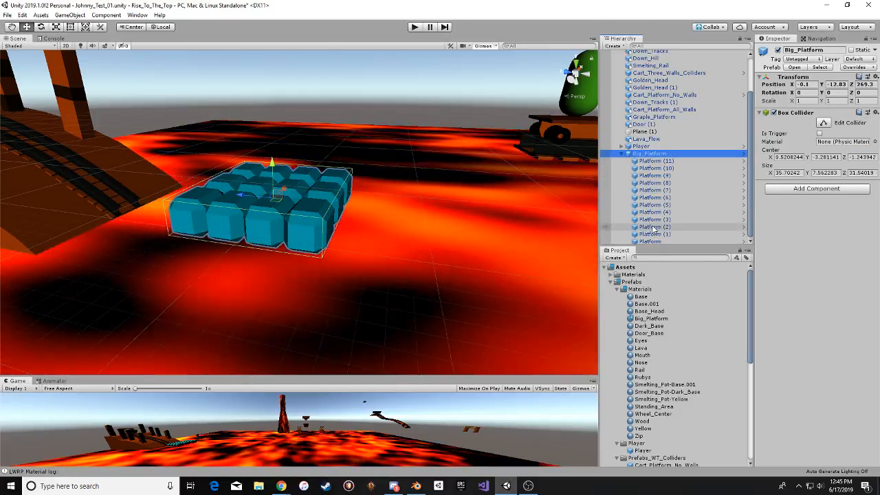
left_click(621, 290)
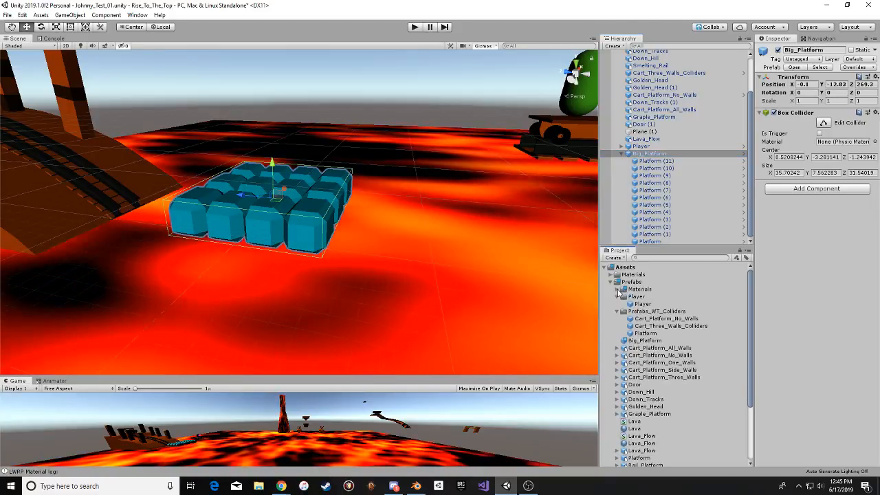
left_click(643, 340)
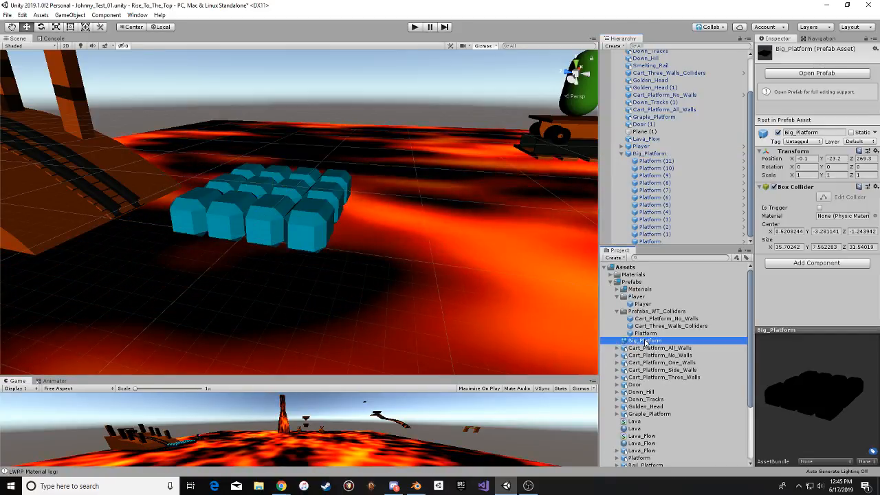
key("Delete")
left_click(466, 261)
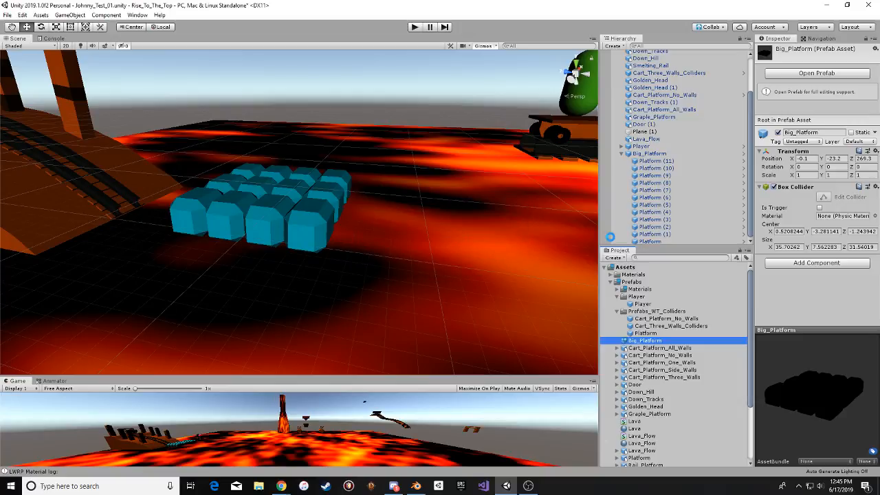
left_click_drag(641, 155, 630, 283)
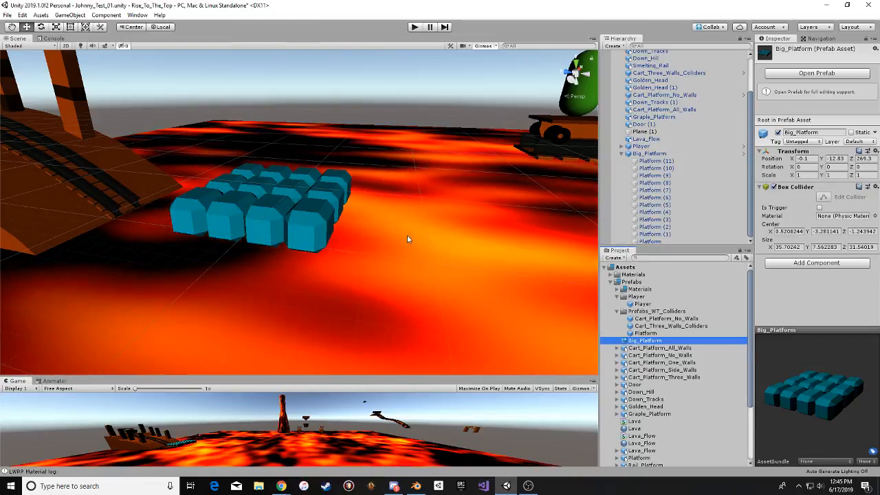
Lower Big_Platform towards the lava surface to a Y position of about -20.4.
left_click_drag(309, 230, 396, 226, "alt")
double_click(683, 152)
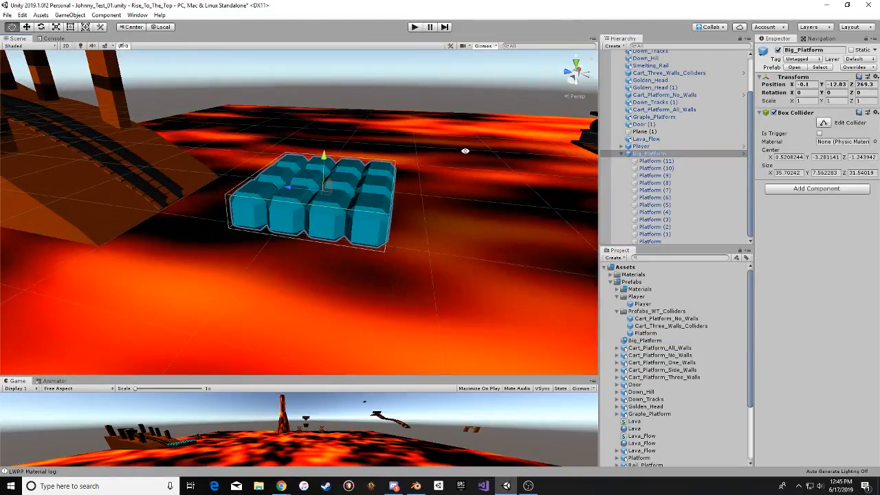
left_click_drag(465, 150, 551, 310, "alt")
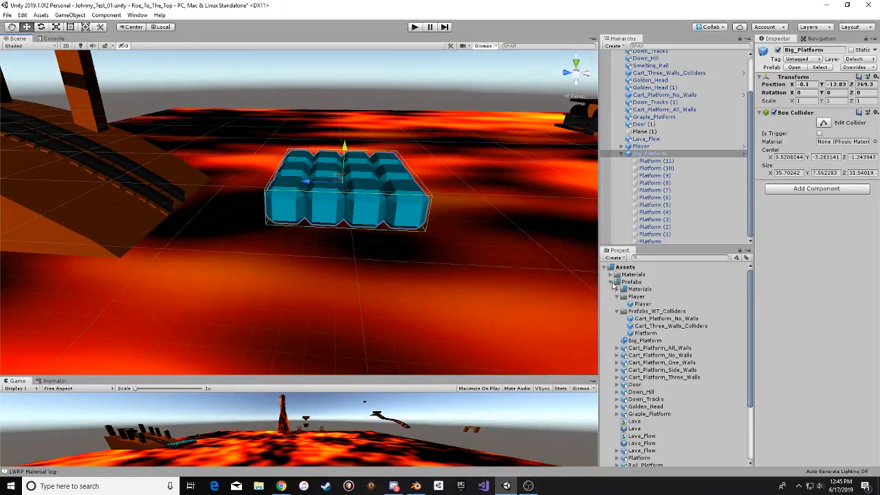
left_click_drag(467, 251, 357, 253, "alt")
left_click_drag(363, 150, 467, 148)
left_click(329, 120)
scroll(332, 158, "up", 3)
middle_click_drag(332, 158, 436, 116)
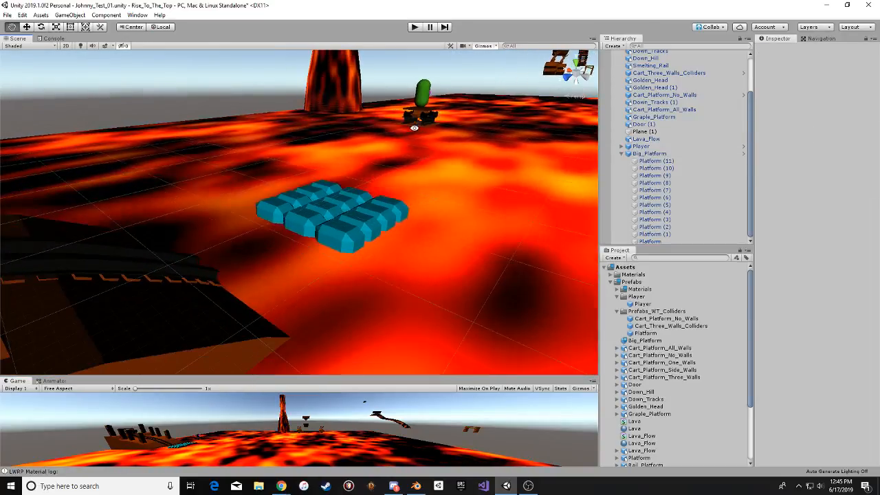
left_click_drag(436, 116, 297, 140, "alt")
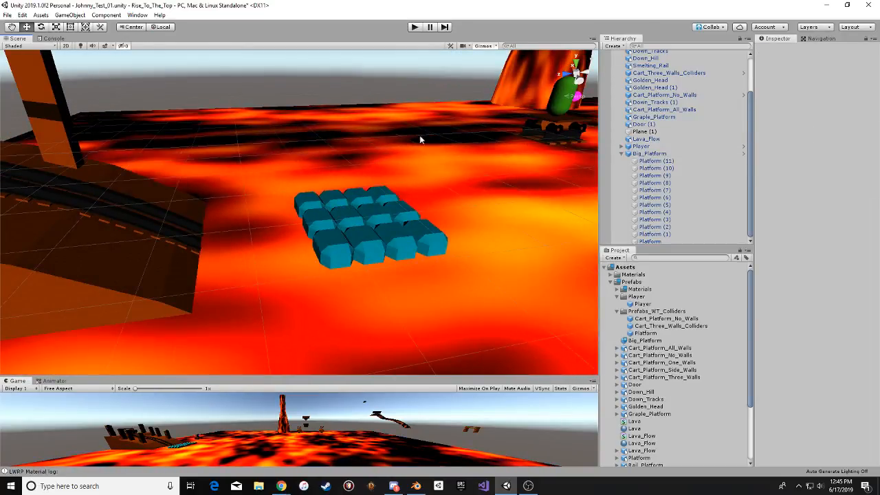
Collapse Big_Platform's tile list in the Hierarchy and adjust the platform's height to about Y -21.1.
left_click(649, 154)
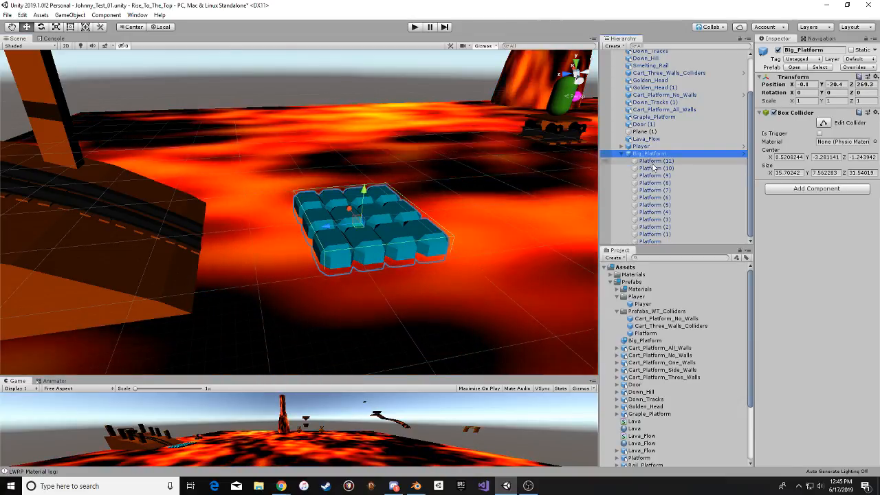
left_click(652, 163)
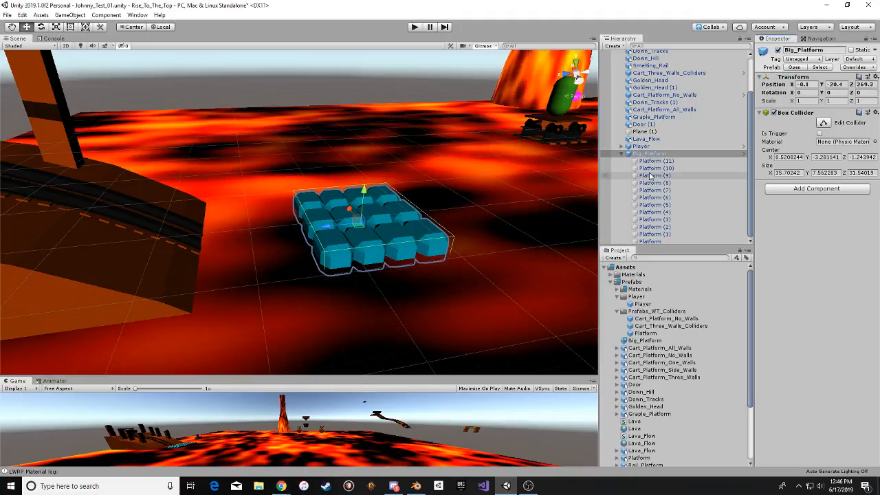
left_click(626, 154)
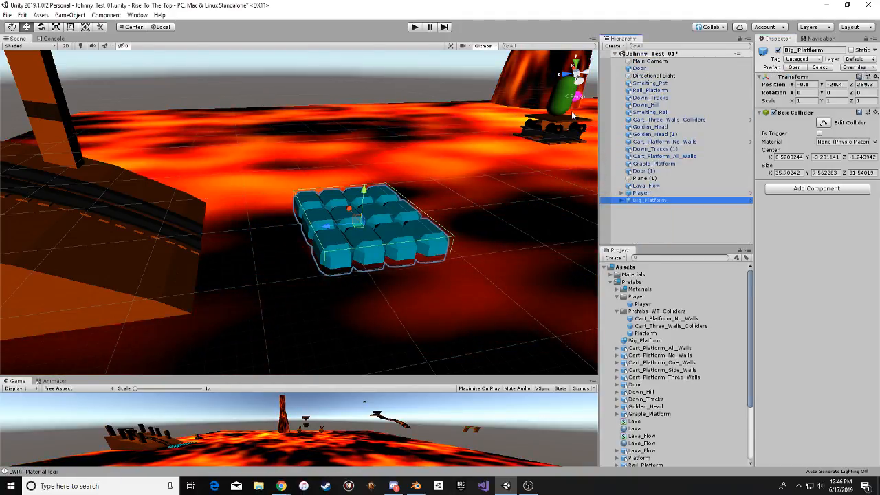
left_click_drag(393, 183, 216, 294, "alt")
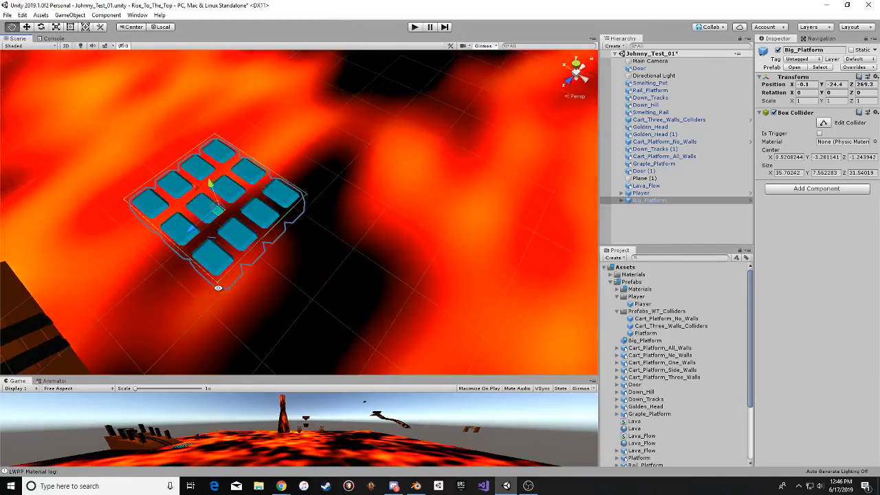
left_click_drag(208, 187, 293, 171)
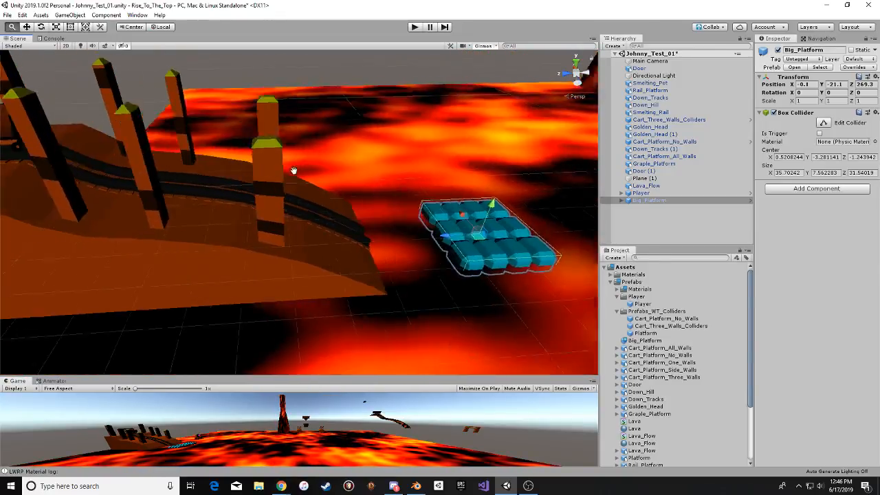
Select the Cart_Three_Walls_Colliders cart and shift it along Z to about 330.3, above the track ramp.
middle_click_drag(293, 170, 305, 169)
scroll(304, 169, "down", 2)
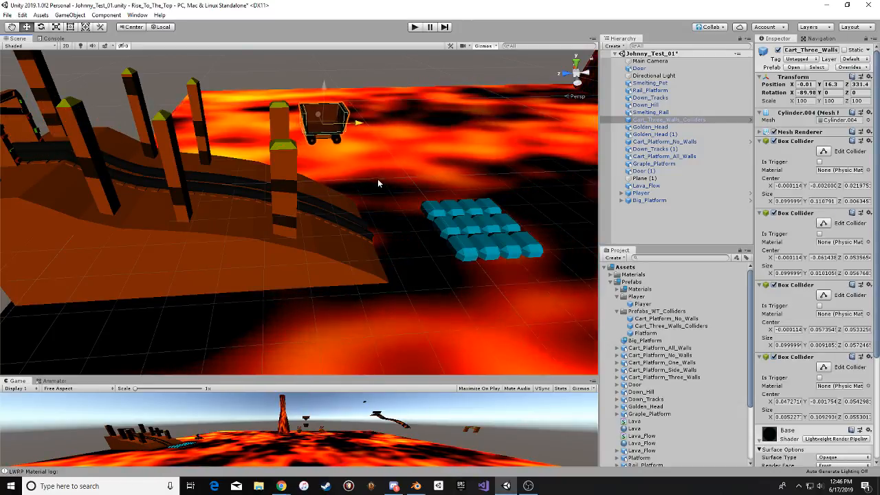
left_click_drag(378, 183, 183, 124, "alt")
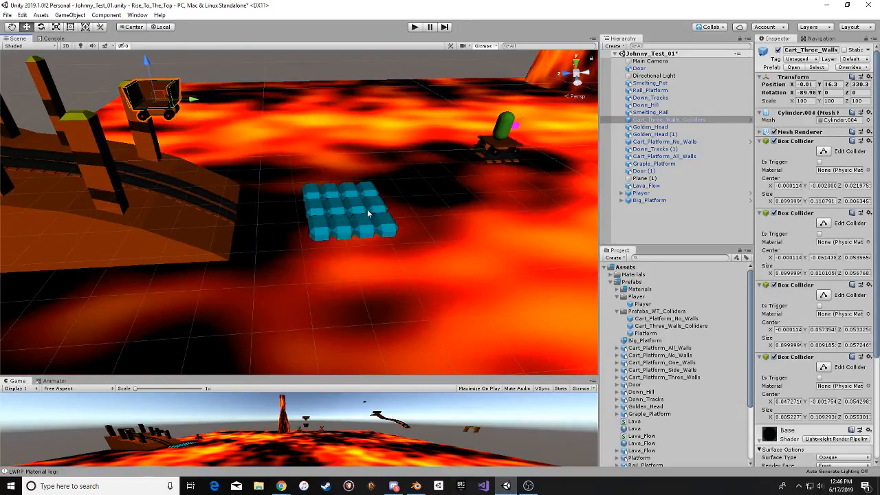
Move the Player capsule onto the cyan Big_Platform, at about Y -16.7 and Z 257.08.
left_click(350, 207)
left_click_drag(350, 206, 191, 204, "alt")
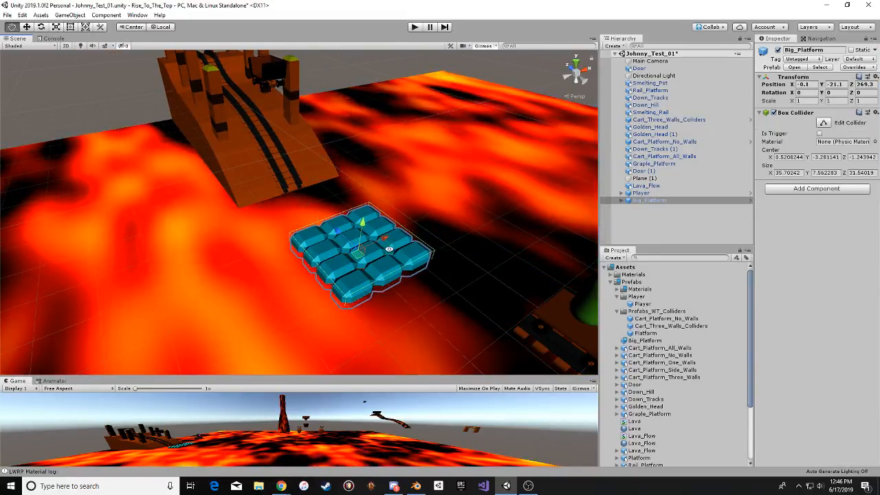
left_click_drag(191, 204, 337, 206, "alt")
left_click(386, 208)
left_click(371, 156, "shift")
left_click(351, 162)
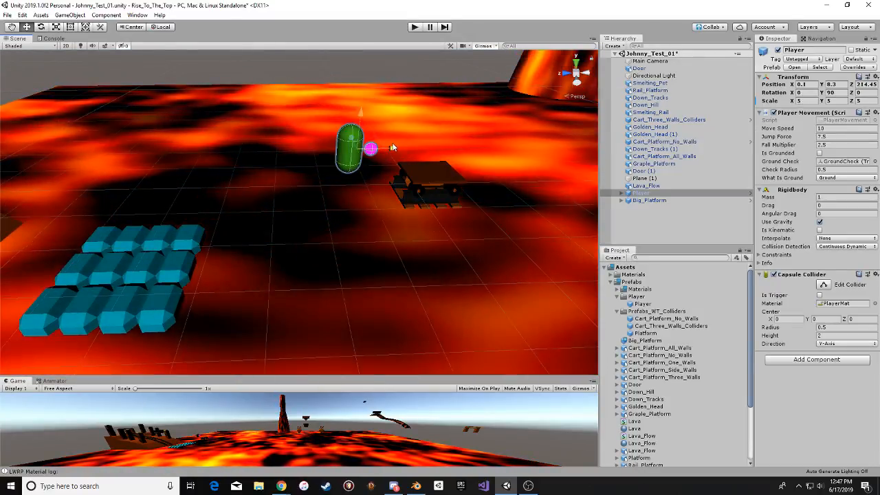
left_click_drag(391, 148, 165, 224)
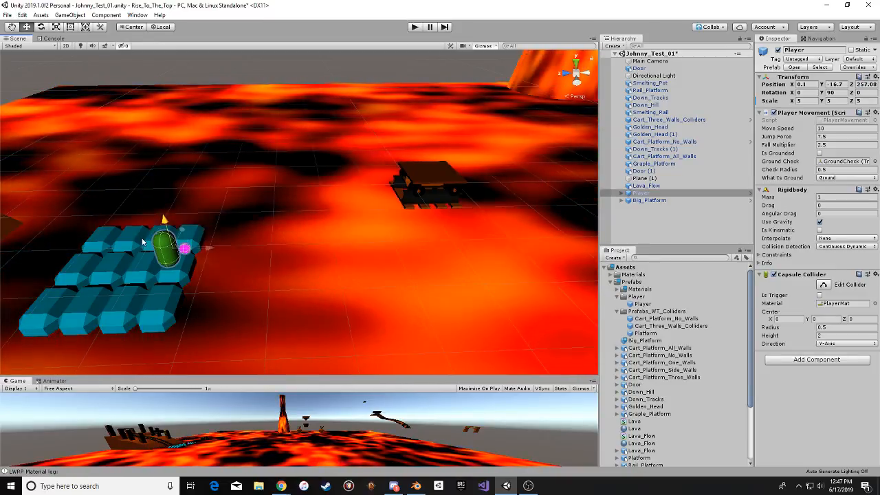
left_click_drag(200, 195, 227, 190, "alt")
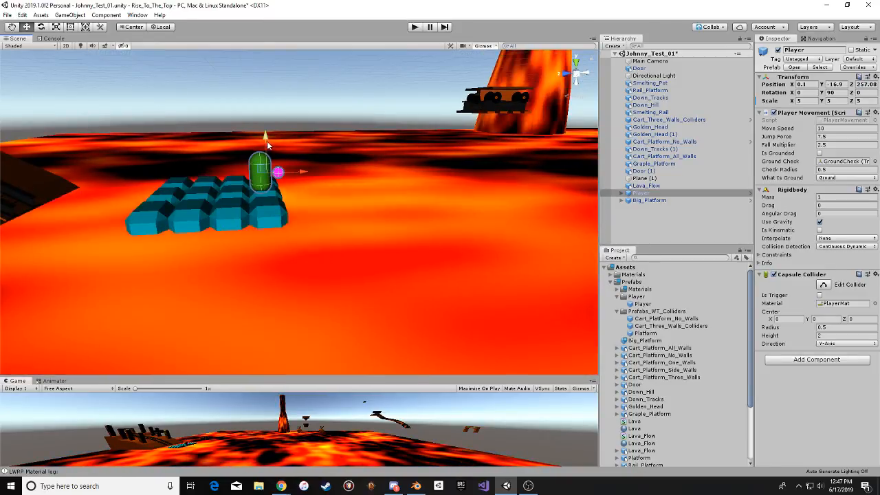
left_click_drag(263, 137, 155, 149, "alt")
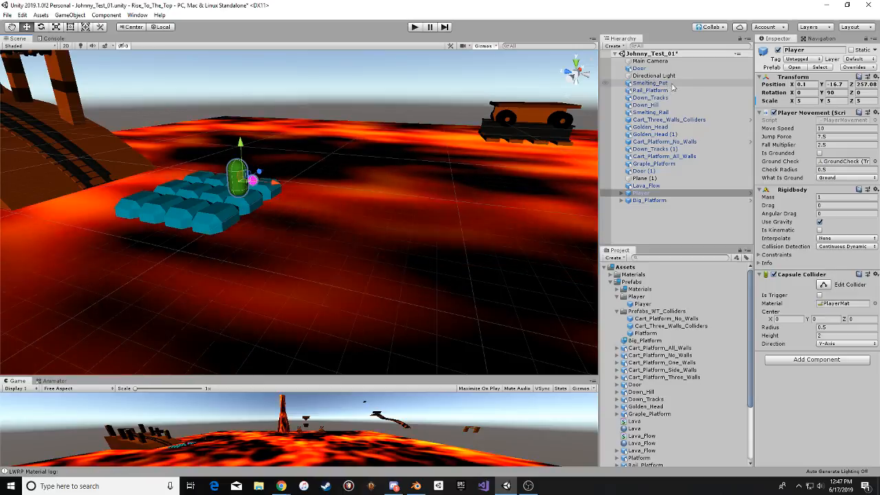
Find Graple_Platform in the Hierarchy by searching for "Gr", select and frame it, and clear the search.
left_click(676, 45)
type("Gr")
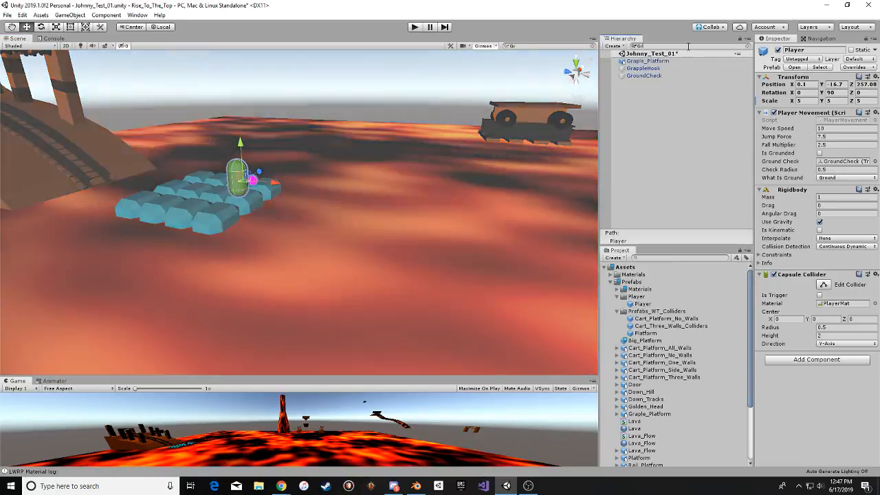
double_click(669, 61)
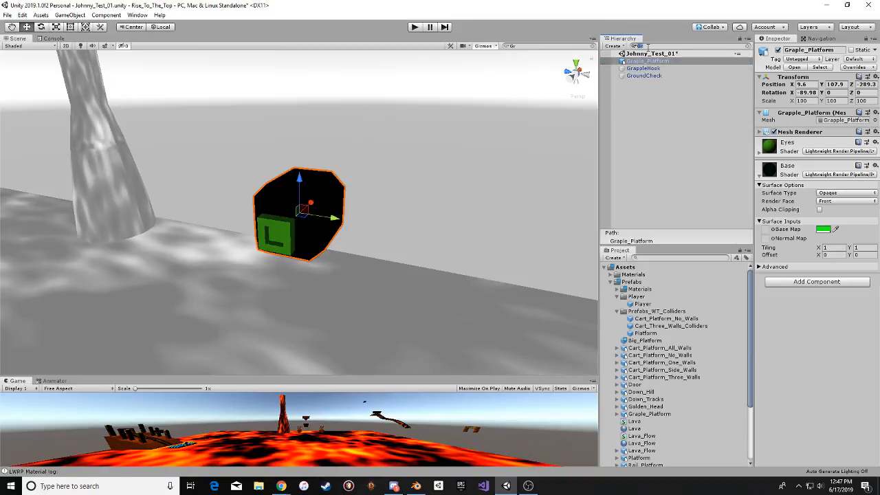
key("BackSpace")
Move Graple_Platform along Z across the lava to about 219.9, towards the cyan platform.
left_click_drag(323, 236, 285, 216)
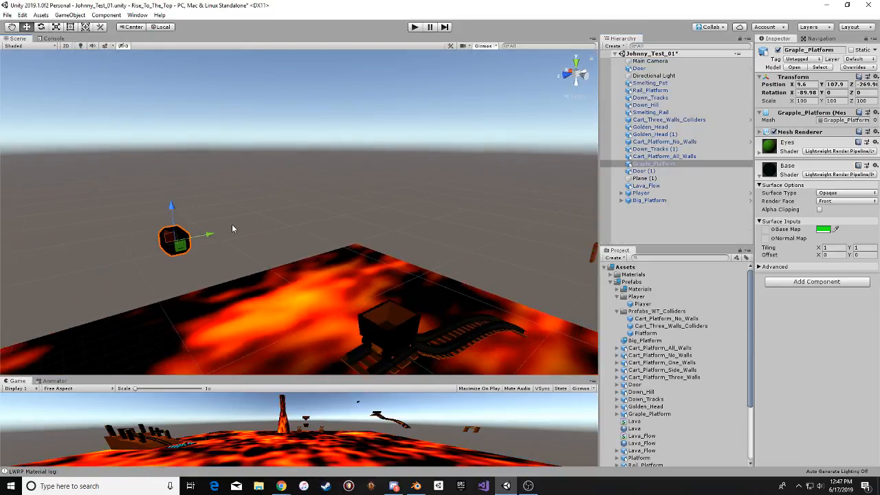
left_click_drag(233, 228, 143, 247, "alt")
middle_click_drag(144, 248, 351, 175)
scroll(348, 176, "down", 4)
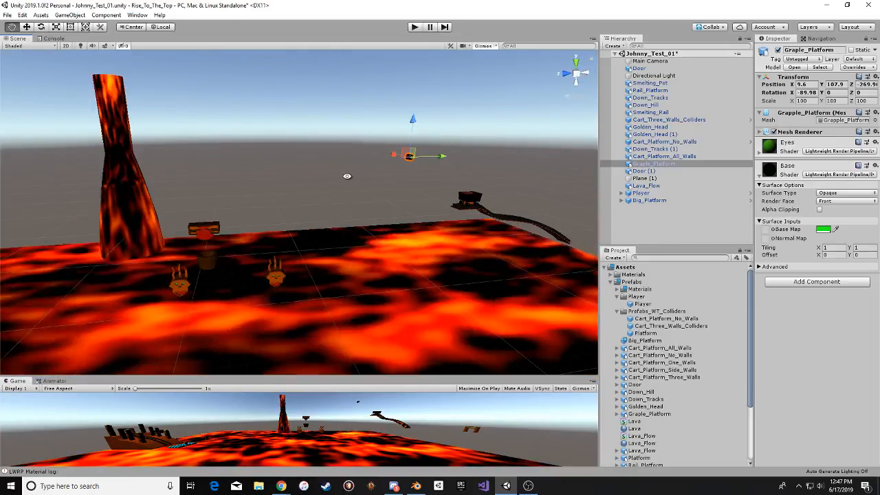
left_click_drag(158, 185, 479, 187, "alt")
left_click_drag(405, 172, 263, 186)
middle_click_drag(262, 185, 382, 162)
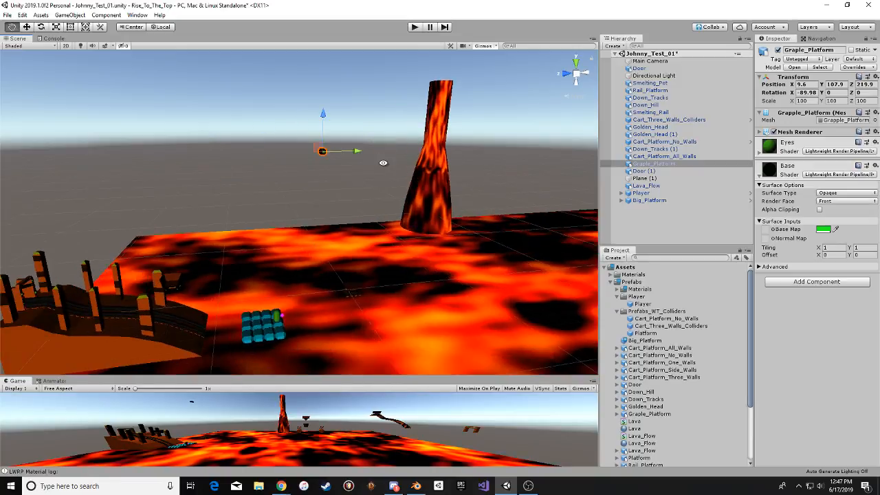
Lower Graple_Platform to about Y 2.6 and shift it along Z to about 228.92, in front of the Player.
left_click_drag(320, 234, 320, 265)
scroll(320, 264, "up", 2)
middle_click_drag(320, 265, 279, 216)
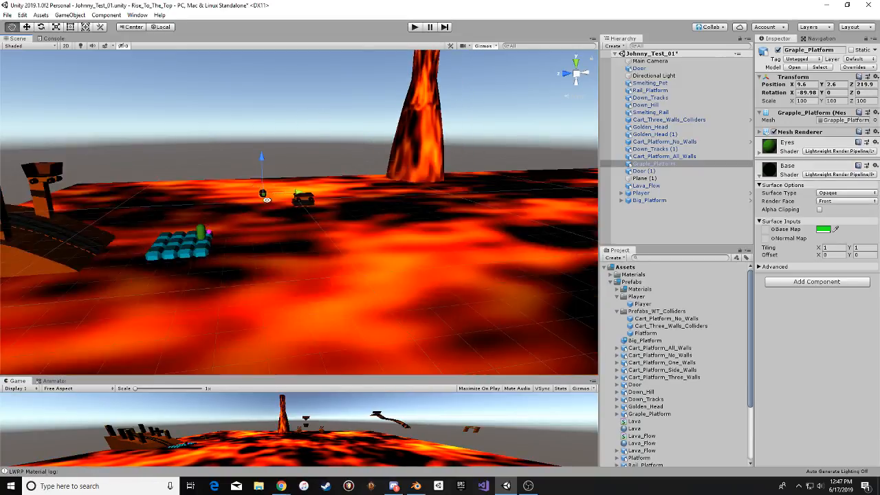
scroll(279, 216, "up", 4)
left_click_drag(279, 215, 338, 210, "alt")
left_click_drag(337, 210, 420, 206, "alt")
middle_click_drag(377, 209, 281, 248)
left_click_drag(282, 247, 336, 210, "alt")
left_click_drag(233, 268, 388, 236, "alt")
middle_click_drag(389, 235, 337, 245)
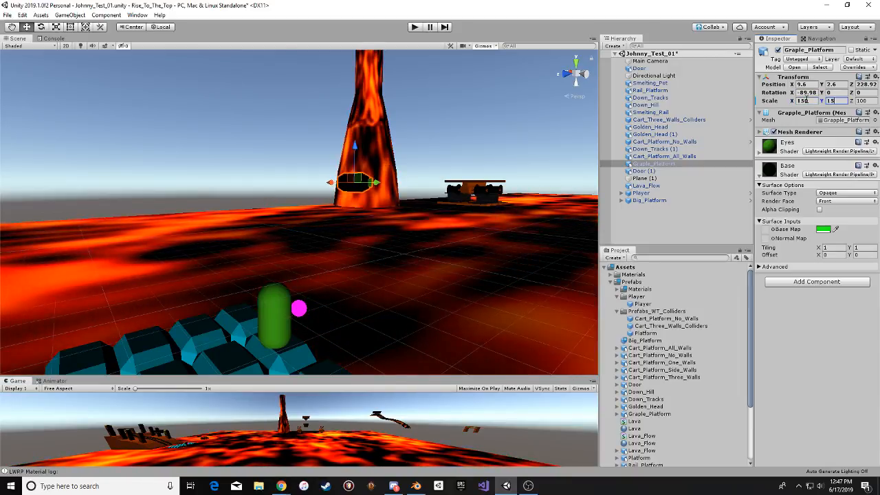
Scale Graple_Platform to 150 on the X, Y and Z axes.
type("150")
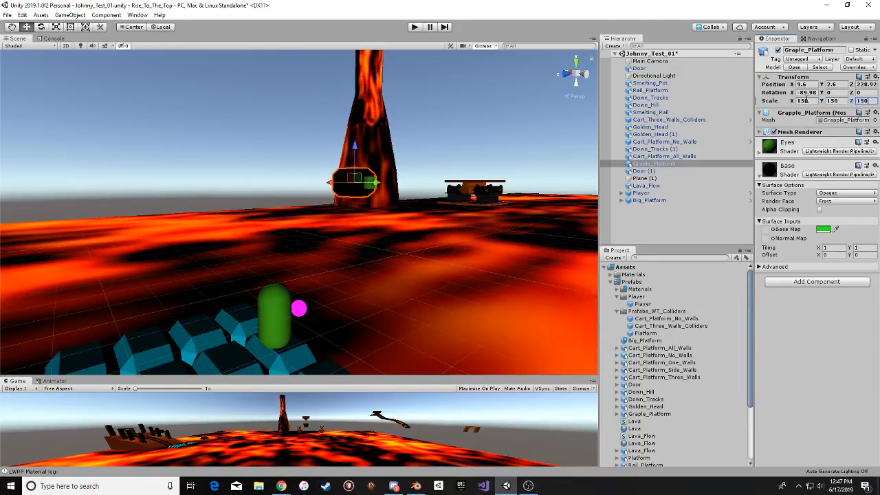
left_click_drag(391, 182, 355, 232, "alt")
scroll(341, 214, "up", 3)
scroll(355, 234, "up", 2)
scroll(359, 233, "up", 3)
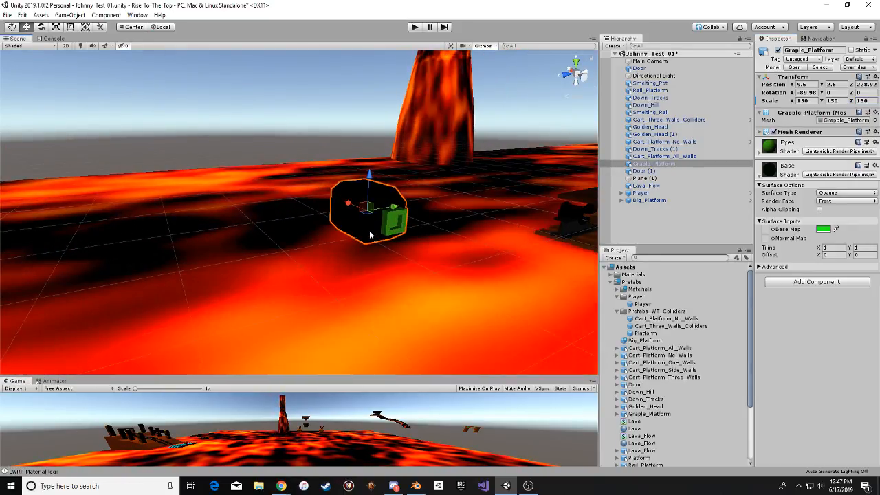
scroll(409, 222, "down", 5)
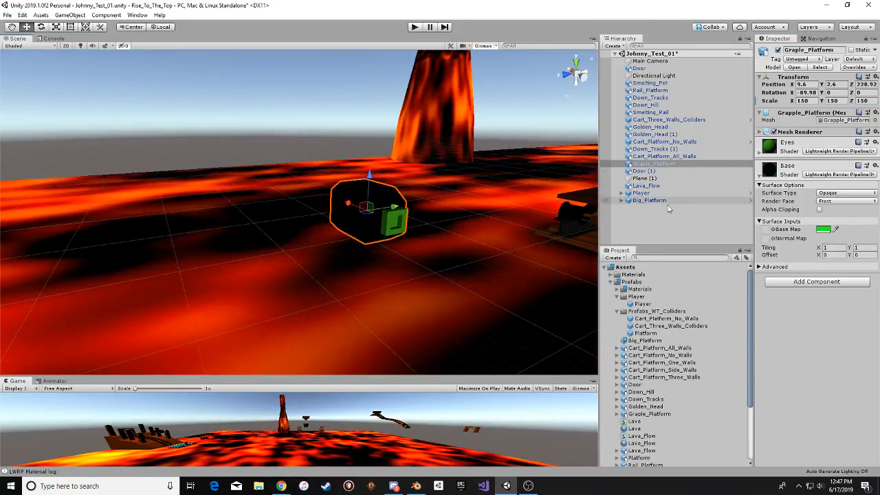
Raise Graple_Platform above the lava to a Y position of about 21.
left_click_drag(318, 254, 206, 254, "alt")
left_click_drag(351, 153, 375, 94)
left_click_drag(328, 209, 373, 181, "alt")
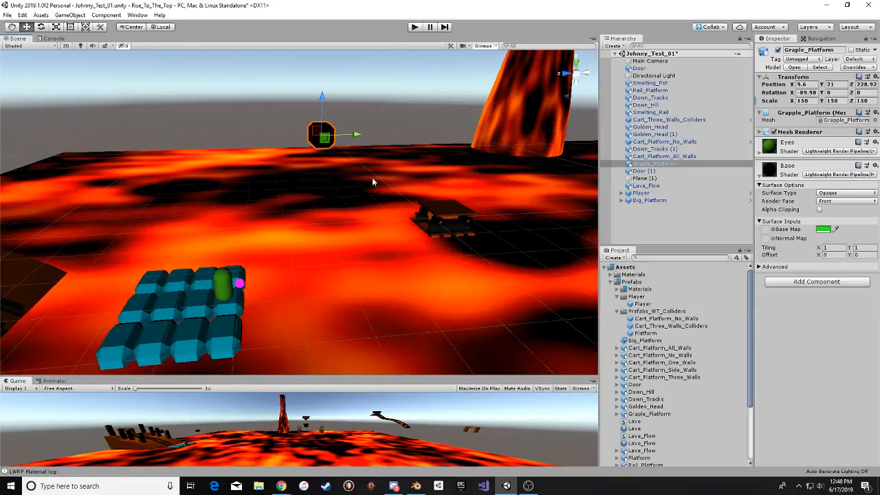
Select Rail_Platform together with its Cart_Platform_No_Walls cart and examine their placement relative to the grapple platform.
middle_click_drag(434, 178, 361, 153)
left_click(367, 194)
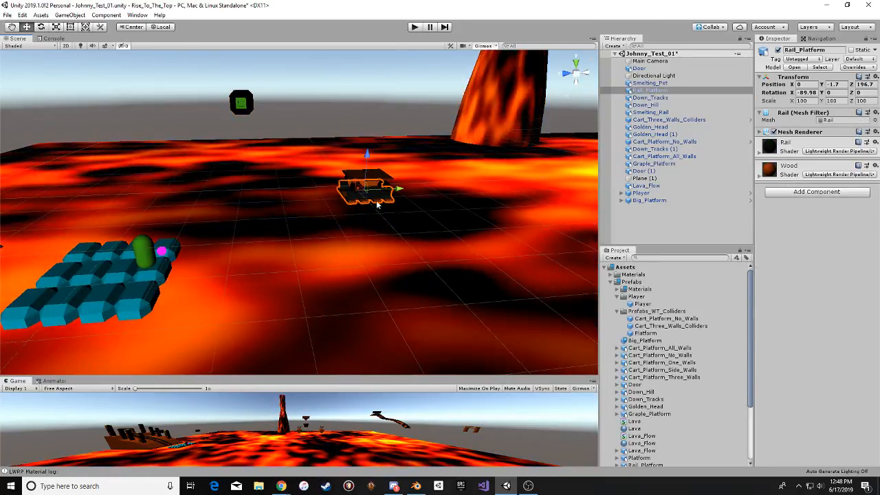
left_click(388, 178, "shift")
left_click_drag(388, 178, 288, 183)
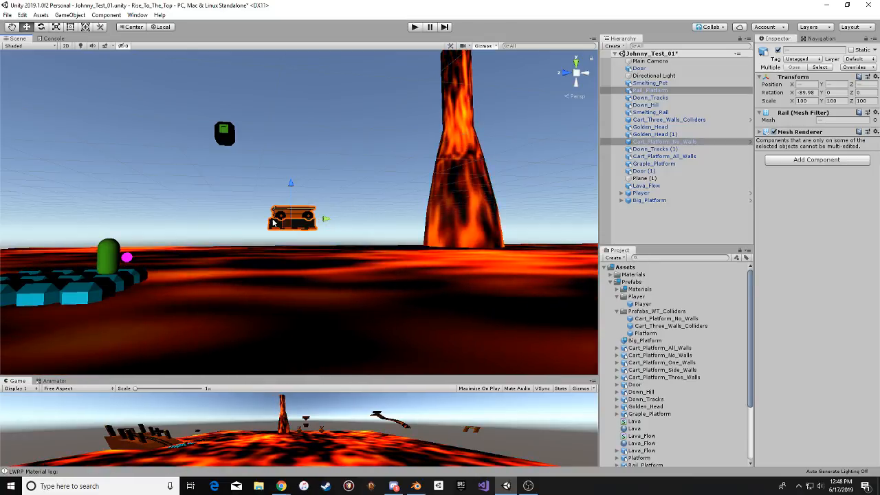
Select the Player and raise it slightly above Big_Platform to about Y -16.25.
left_click_drag(235, 231, 245, 258, "alt")
middle_click_drag(245, 259, 329, 253)
scroll(323, 256, "up", 3)
left_click(195, 262)
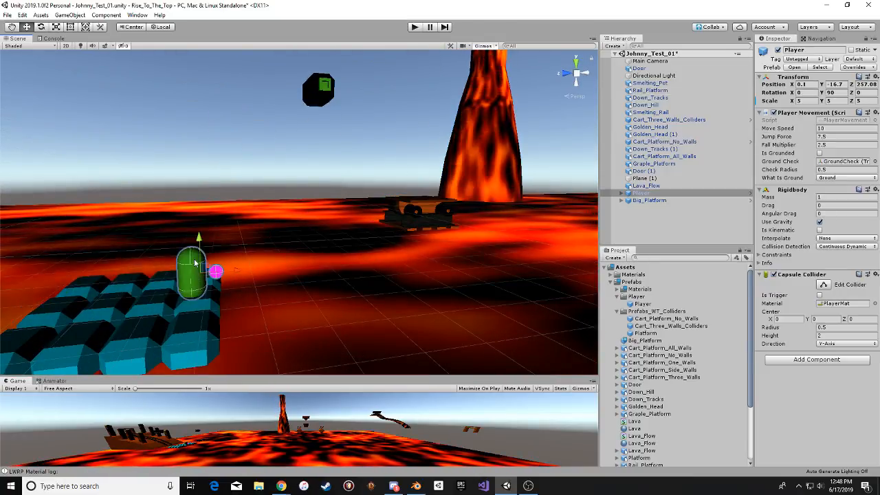
left_click_drag(346, 251, 286, 191, "alt")
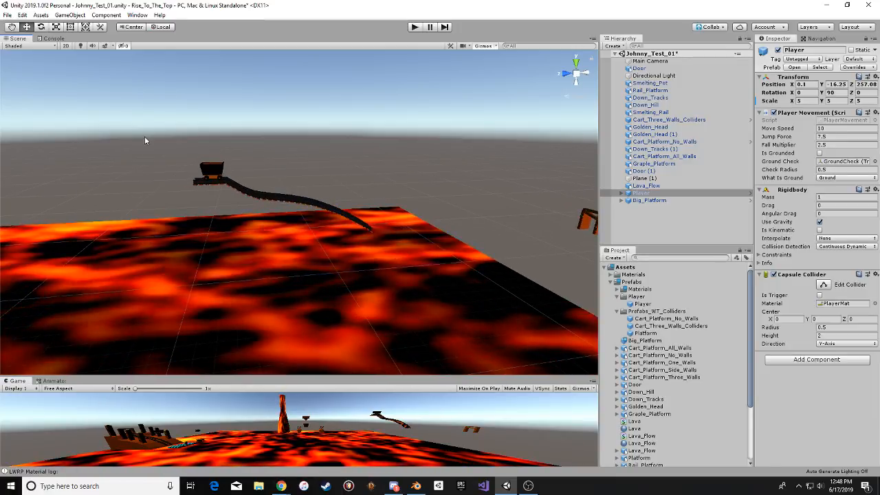
Examine the level layout from the far cart track and exit door back past the smelting rail to the starting platform.
left_click_drag(147, 137, 240, 137, "alt")
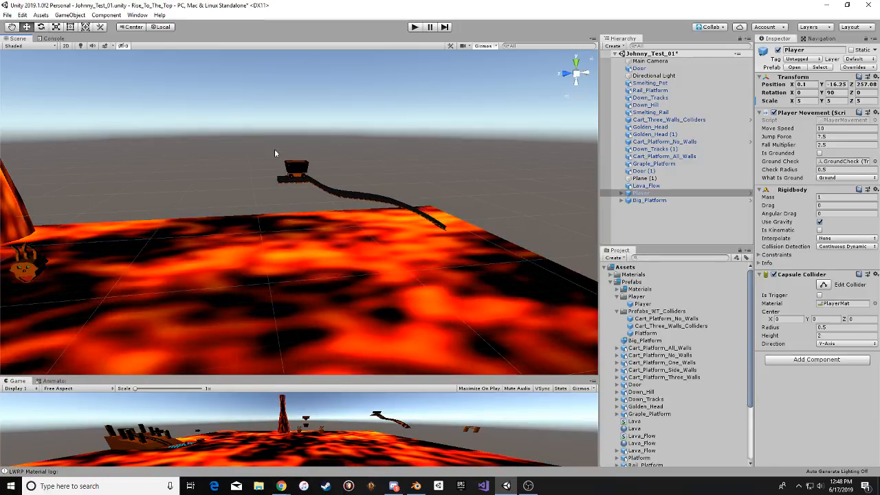
left_click(295, 167)
left_click_drag(295, 166, 220, 162, "alt")
left_click_drag(392, 222, 267, 217, "alt")
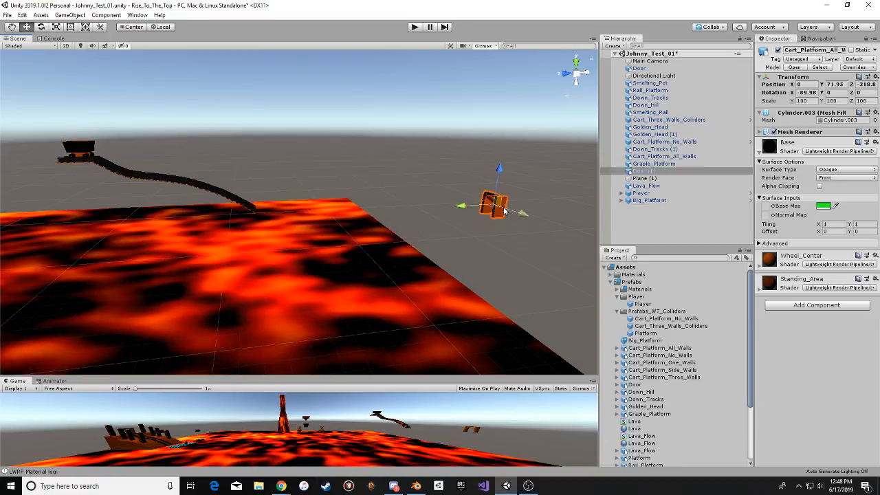
left_click_drag(393, 183, 220, 222, "alt")
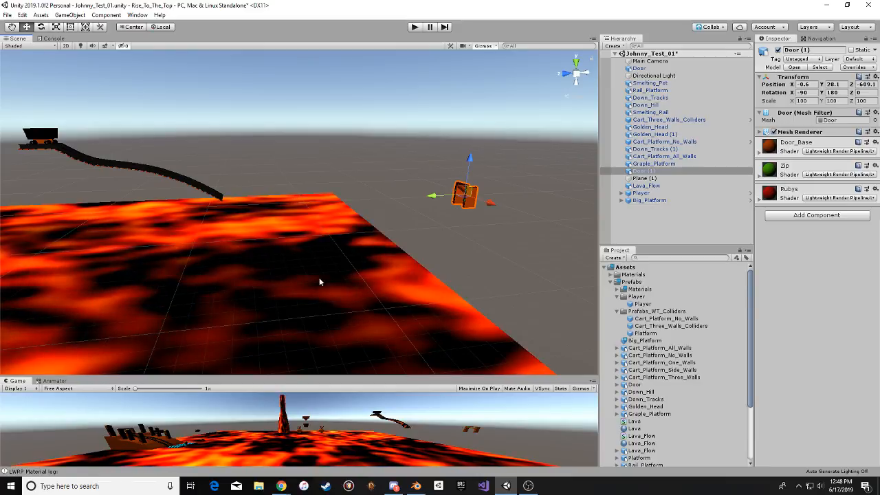
left_click_drag(235, 202, 446, 185, "alt")
left_click(416, 172)
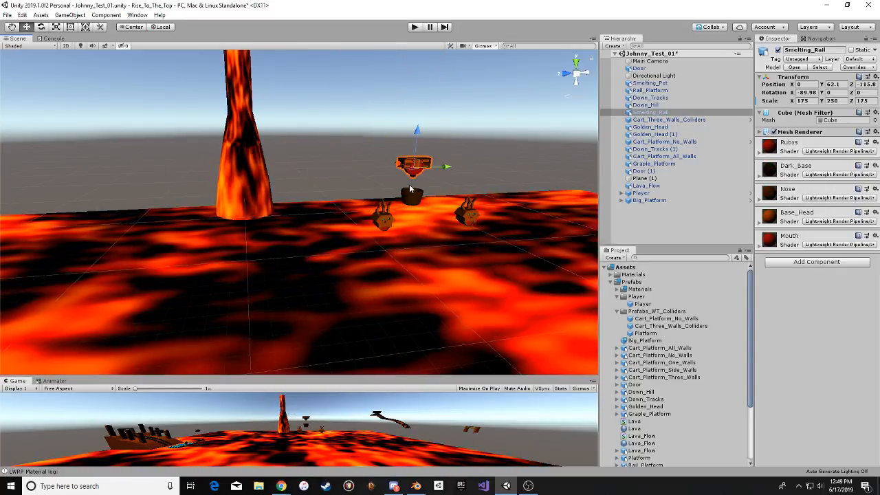
middle_click_drag(344, 180, 567, 134)
scroll(425, 158, "up", 2)
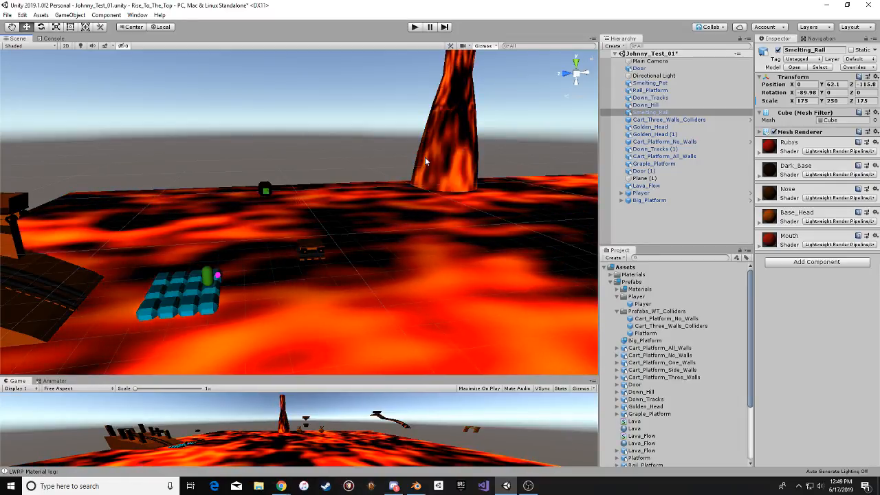
left_click_drag(483, 248, 220, 366, "alt")
left_click_drag(239, 283, 400, 163, "alt")
Try shifting the Cart_Platform_All_Walls cart along Z to about -328.3 and undo the move.
left_click(323, 193)
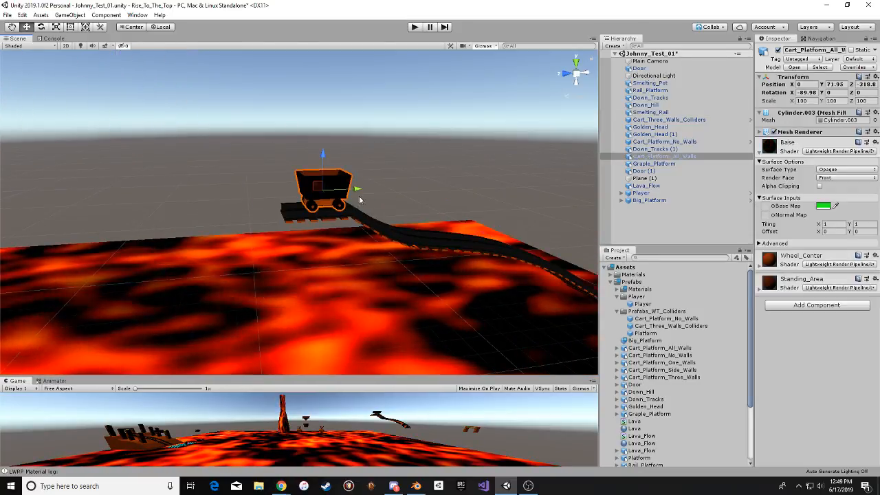
middle_click_drag(360, 196, 257, 192)
left_click_drag(257, 190, 294, 200)
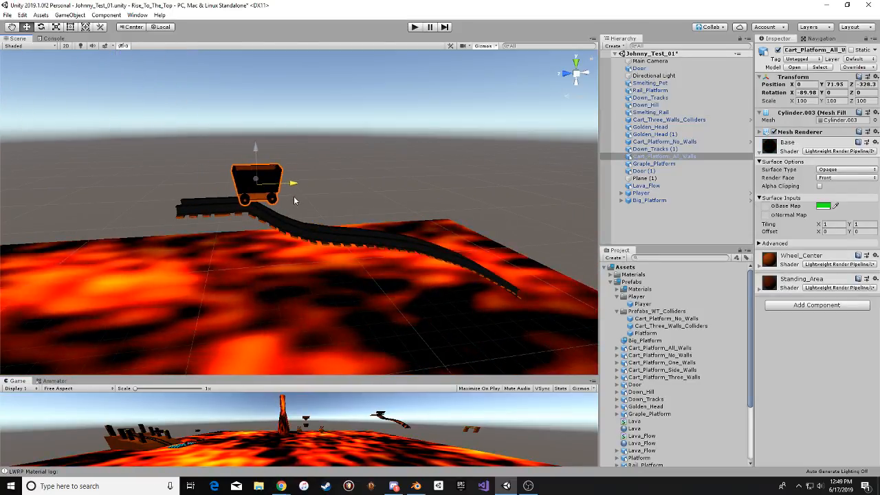
key("ctrl+z")
Select Door (1) beyond the end of the lava and raise it to a Y position of about 37.7.
middle_click_drag(405, 201, 222, 181)
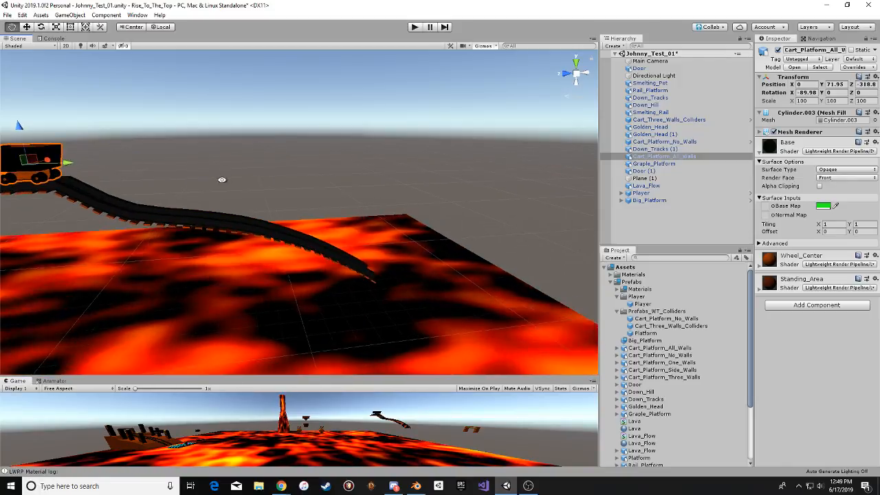
scroll(225, 179, "down", 3)
left_click_drag(224, 183, 305, 217, "alt")
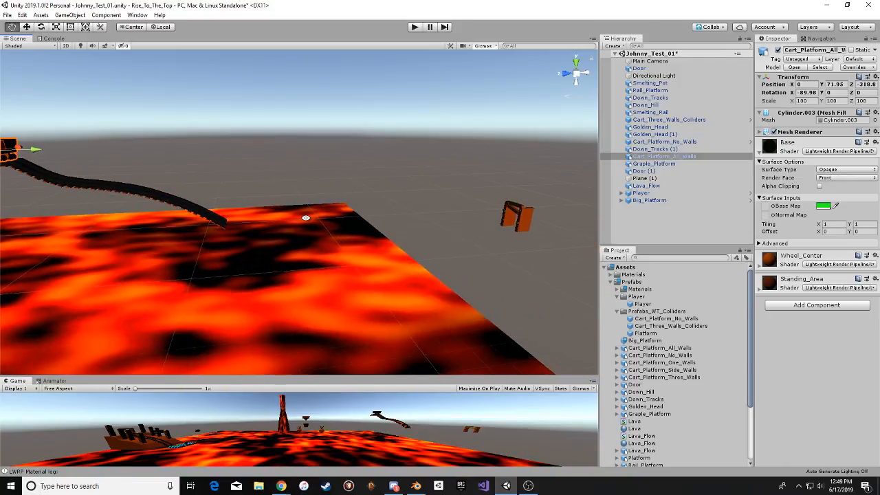
middle_click_drag(437, 228, 393, 216)
left_click(481, 207)
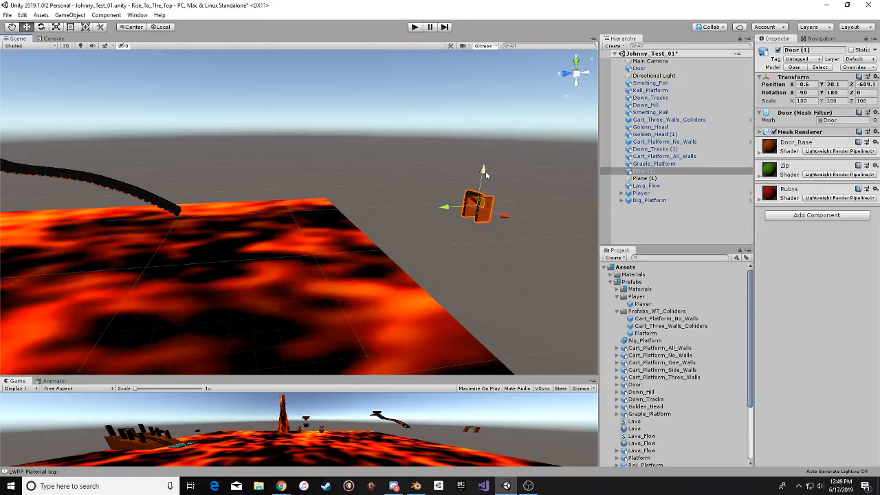
left_click_drag(485, 172, 485, 157)
left_click_drag(418, 230, 279, 204, "alt")
scroll(369, 195, "down", 10)
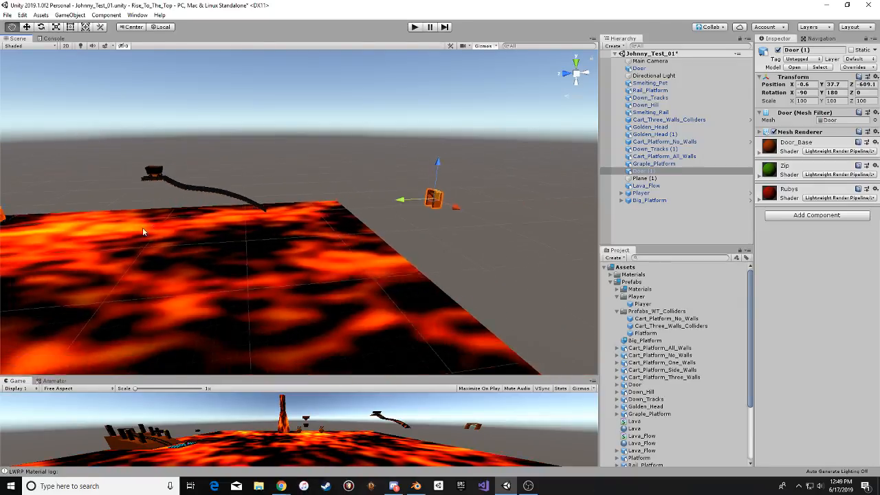
Duplicate the Down_Hill ramp and move the copy along Z to about -342, near the far cart track.
middle_click_drag(144, 227, 466, 213)
middle_click_drag(216, 281, 304, 281)
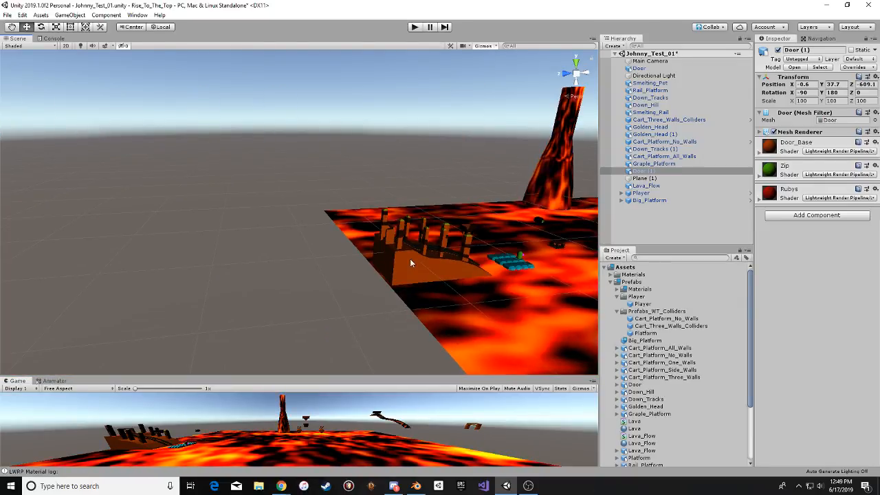
middle_click_drag(389, 261, 206, 239)
left_click(210, 238)
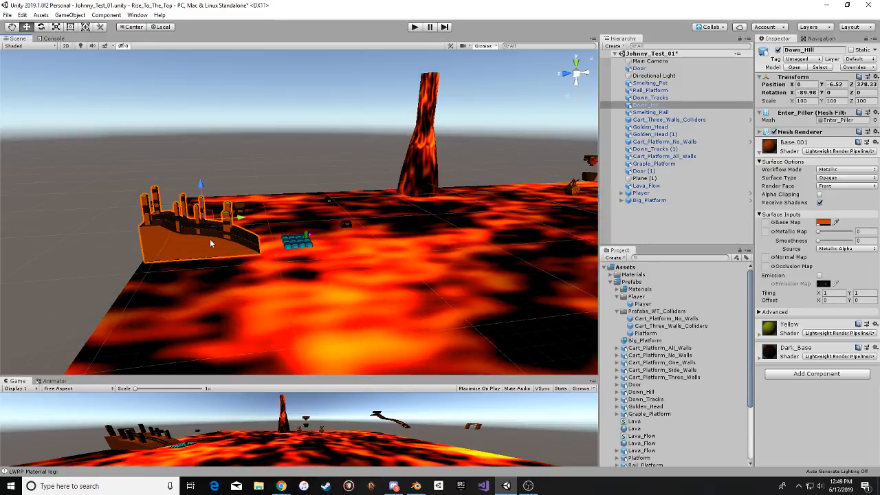
left_click_drag(254, 216, 552, 236)
middle_click_drag(551, 235, 213, 224)
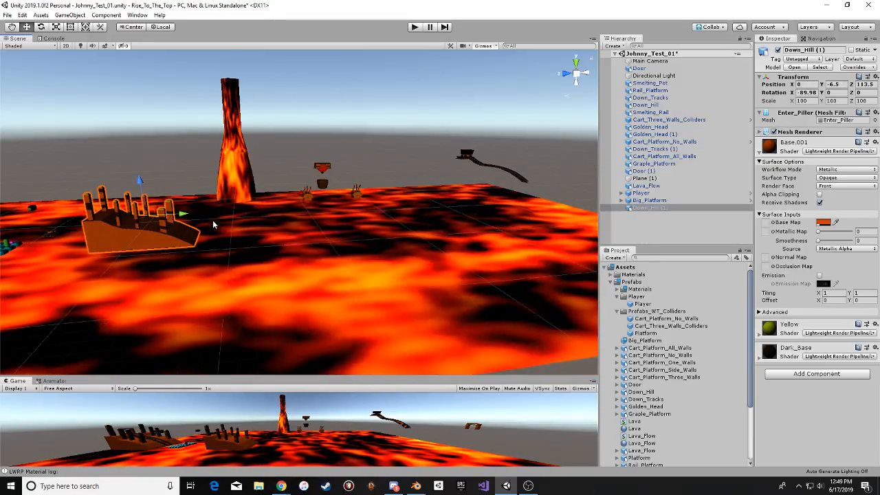
left_click_drag(176, 214, 500, 201)
middle_click_drag(500, 200, 328, 226)
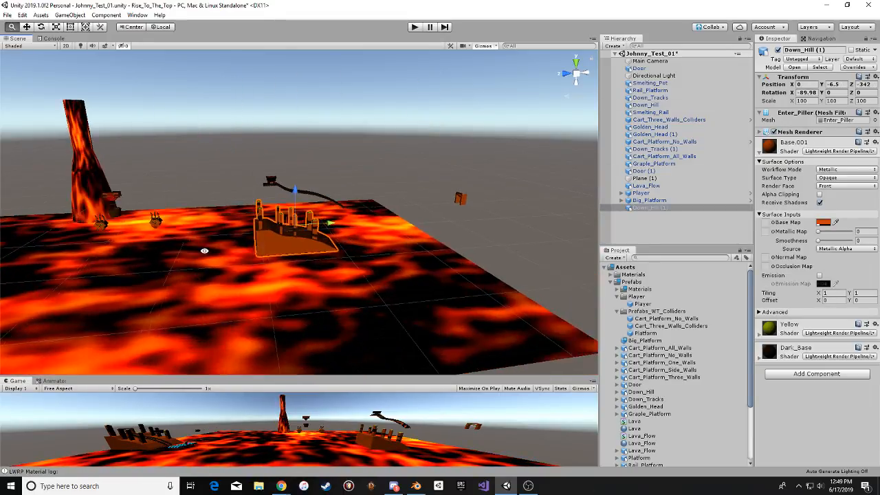
Move the copied Down_Hill ramp along Z to about -616.8 and set its rotation to -90 on X and 180 on Z.
left_click_drag(328, 225, 507, 215)
middle_click_drag(507, 215, 336, 231)
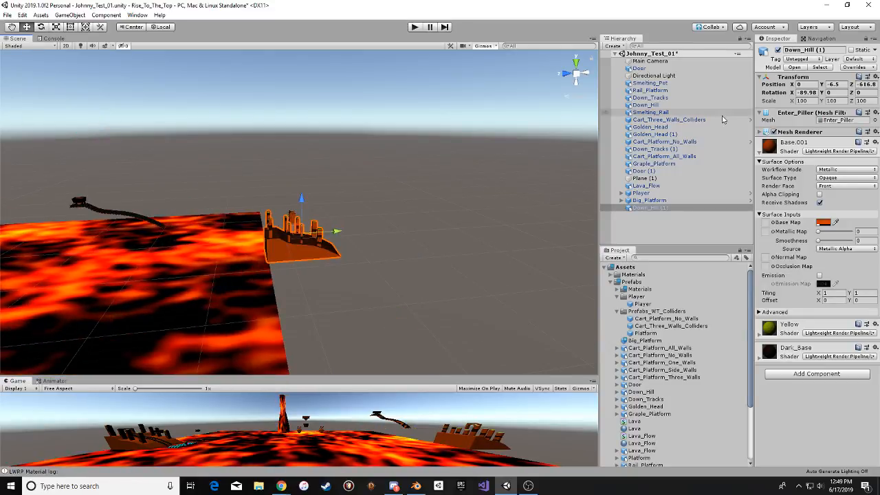
type("-90")
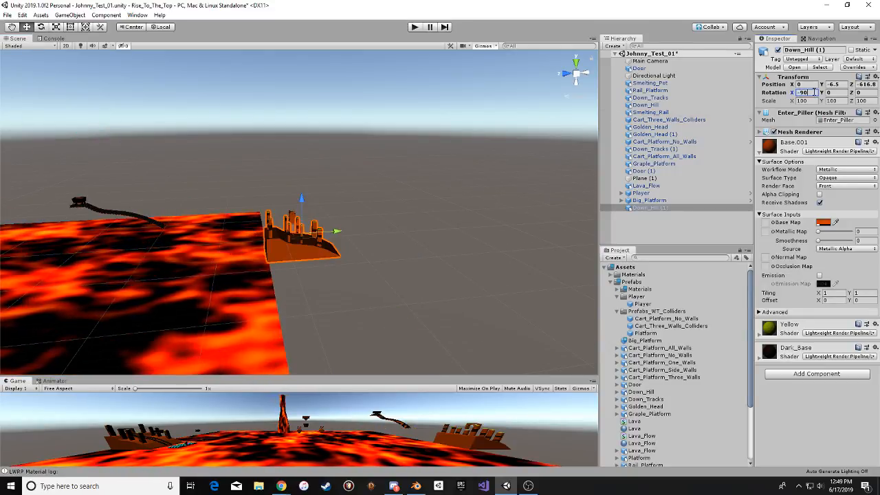
type("0")
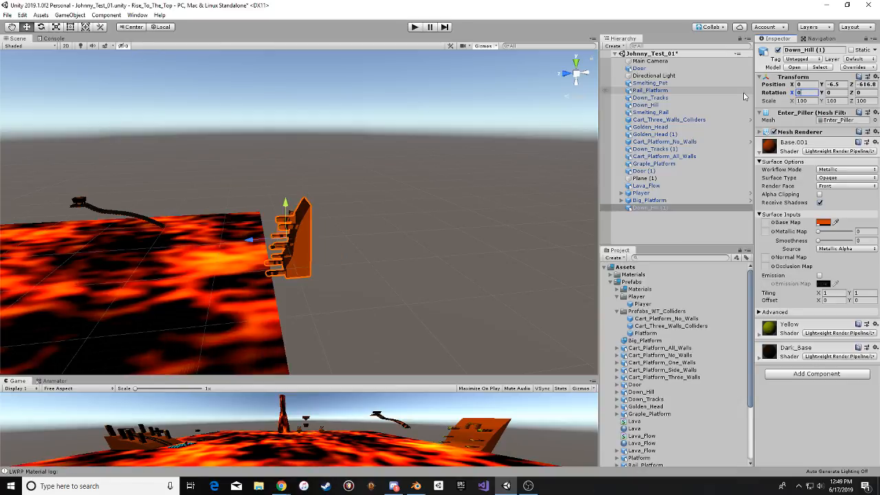
key("BackSpace")
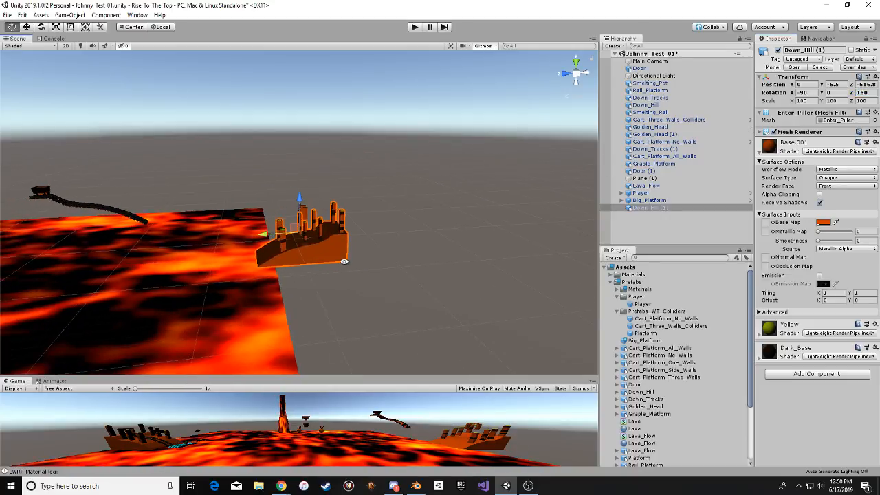
Slide the copied Down_Hill ramp back along Z to about -523.6, onto the far end of the lava.
right_click_drag(344, 261, 371, 274)
left_click_drag(381, 210, 356, 210)
mouse_move(414, 244)
right_mouse_down()
mouse_move(430, 244)
mouse_move(420, 244)
right_mouse_up()
key("w")
left_click_drag(367, 204, 298, 204)
right_click_drag(299, 205, 338, 224)
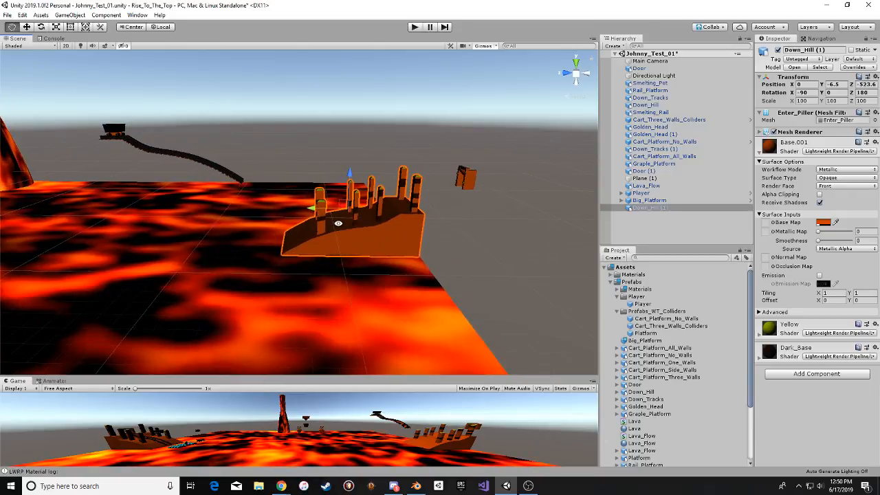
Select Down_Tracks (1) together with the Cart_Platform_All_Walls cart and shift both slightly along Z, away from the copied ramp.
left_click(233, 177)
middle_click_drag(241, 179, 378, 197)
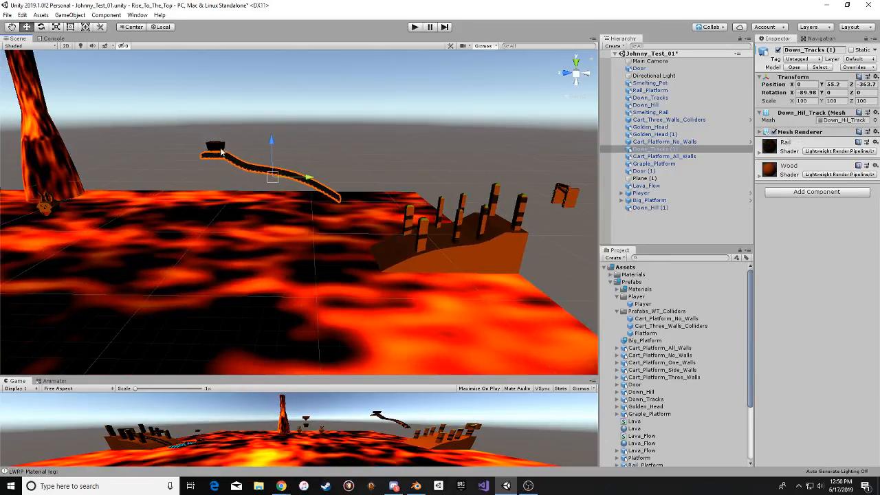
left_click(216, 147, "shift")
right_click_drag(276, 169, 224, 193)
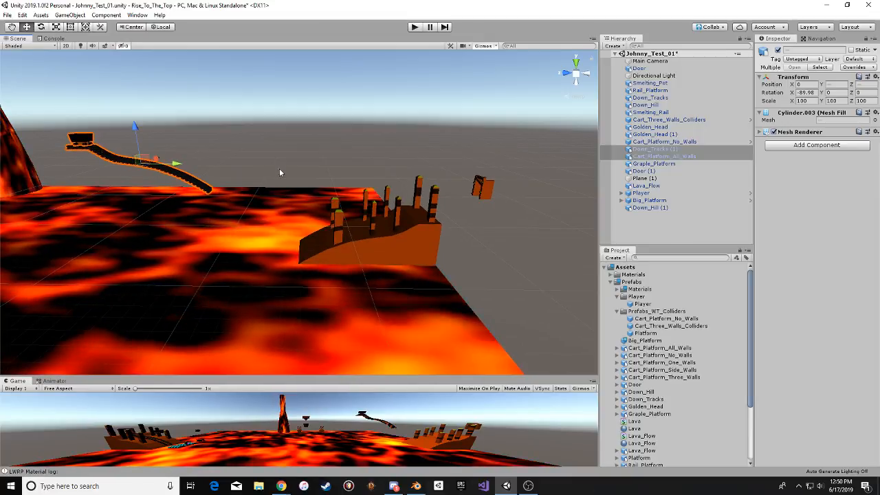
Place Door (1) on top of the copied Down_Hill ramp at about Y 22.7 and Z -561.4.
left_click(479, 192)
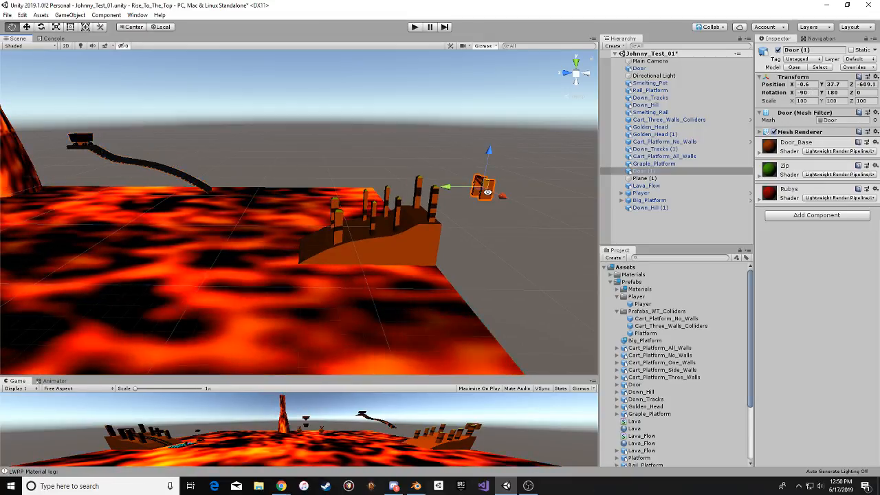
left_click_drag(450, 190, 391, 187)
right_click_drag(393, 182, 418, 185)
key("f")
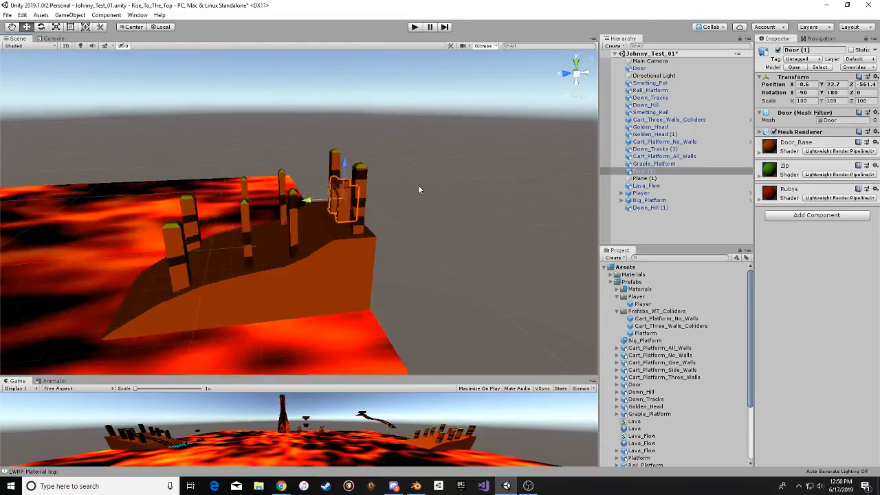
left_click_drag(418, 185, 430, 215, "alt")
scroll(402, 198, "down", 15)
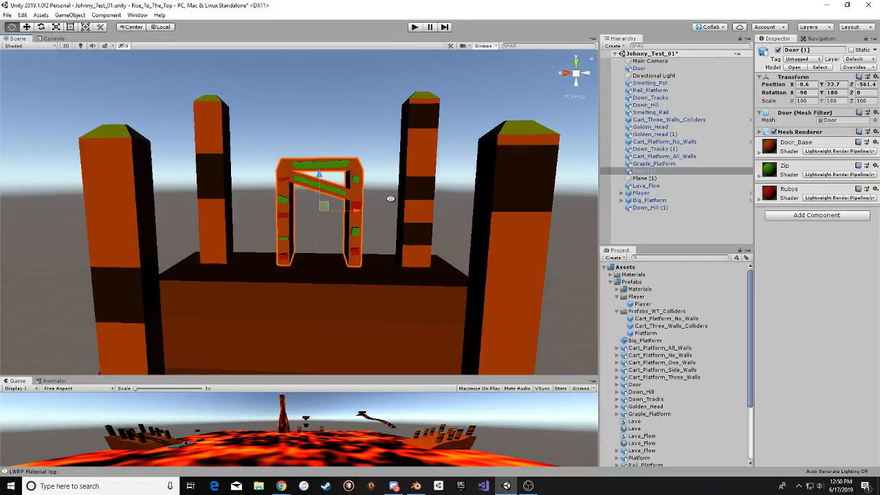
Move Golden_Head from beside the smelting pot to X 279 and Z 59, behind the lava column.
left_click_drag(314, 222, 249, 202, "alt")
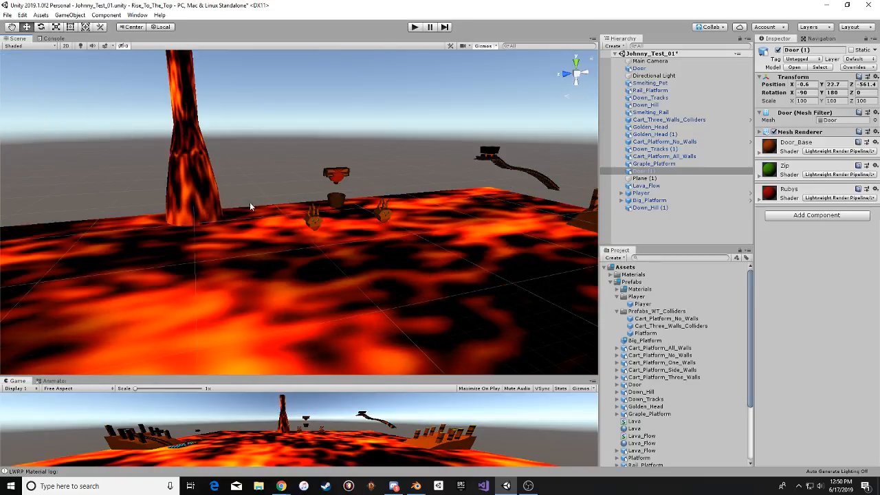
left_click(338, 181)
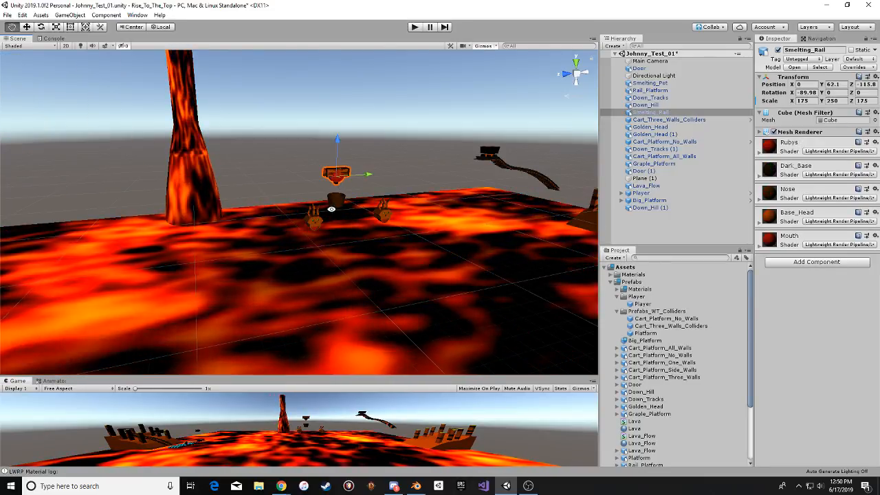
left_click(313, 218)
left_click_drag(313, 218, 391, 264, "alt")
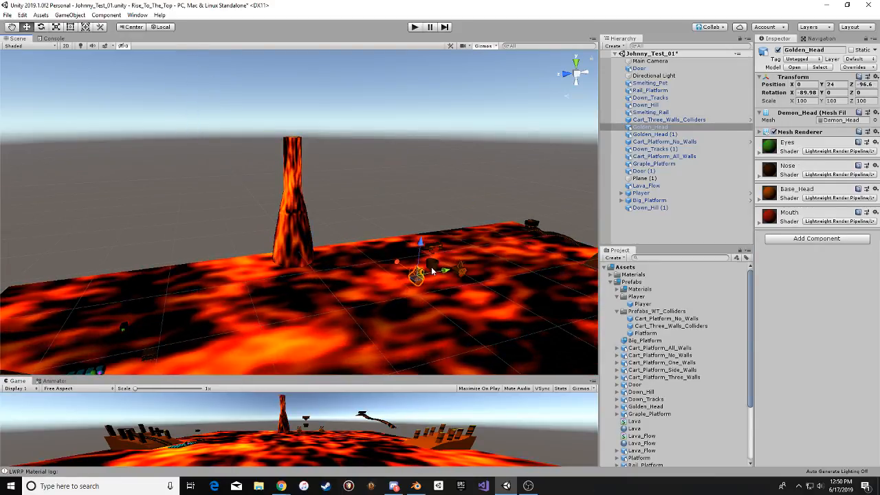
left_click_drag(341, 287, 331, 289)
left_click_drag(331, 289, 405, 261, "alt")
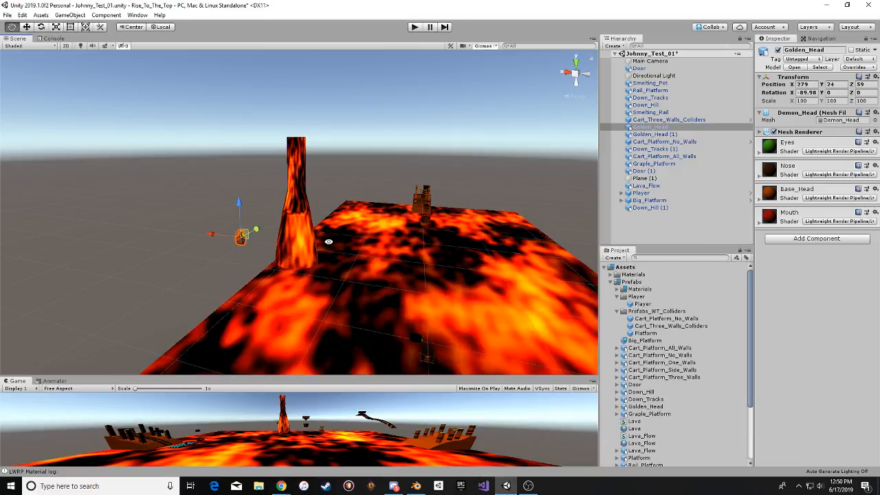
Set Golden_Head's scale to 300 on X, Y and Z.
left_click_drag(329, 242, 262, 245, "alt")
left_click(801, 100)
type("300")
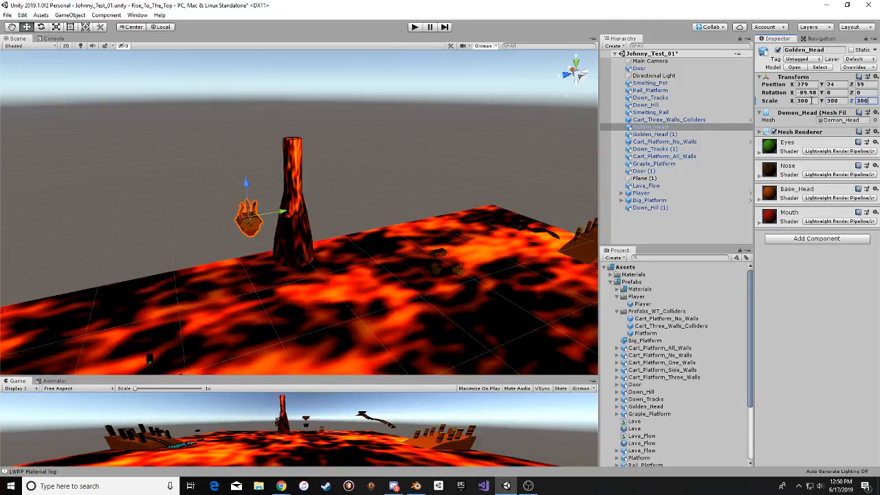
Enlarge Golden_Head to a scale of 500 on all three axes.
left_click_drag(349, 158, 519, 152, "alt")
left_click(804, 101)
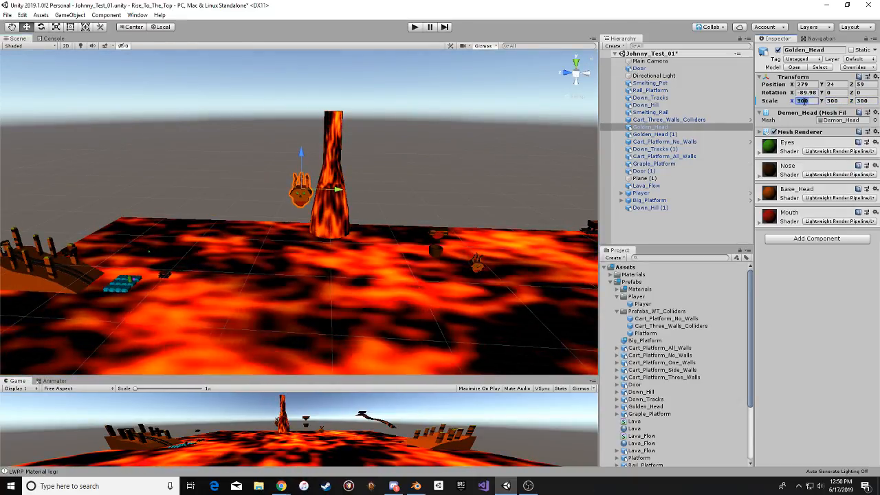
type("8")
key("BackSpace")
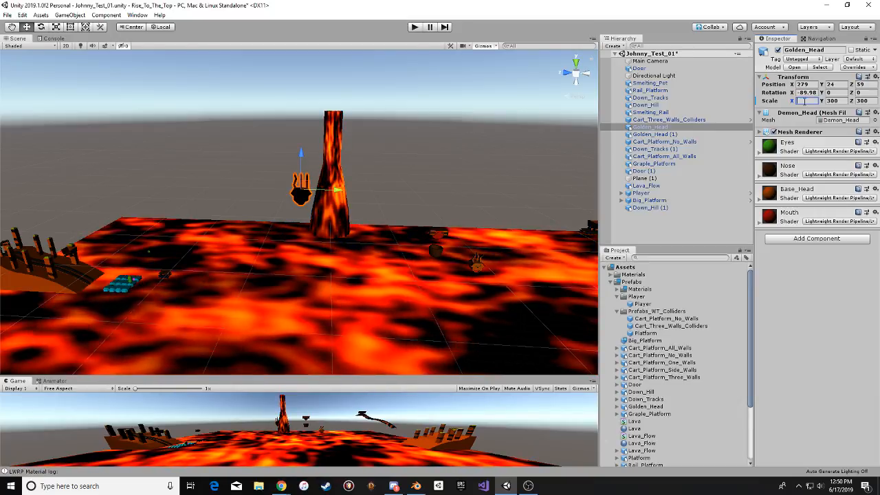
type("500")
key("Tab")
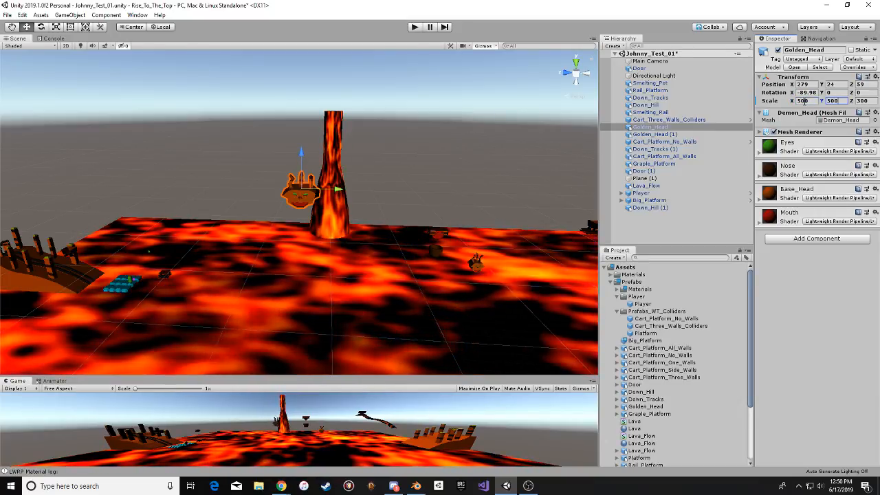
type("500")
key("Tab")
type("500")
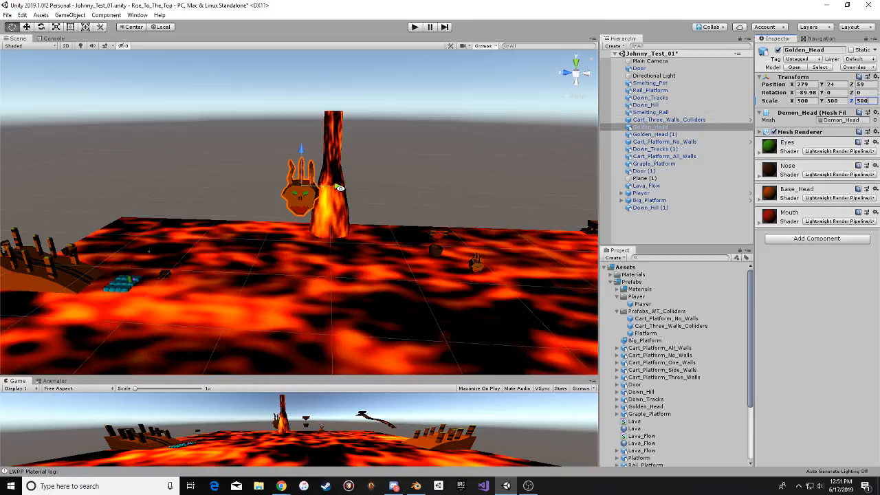
Raise the enlarged Golden_Head to about Y 135.3 and move it along Z to about 208.
left_click_drag(412, 199, 591, 177, "alt")
left_click_drag(234, 157, 230, 94)
left_click_drag(284, 167, 76, 176, "alt")
left_click_drag(314, 144, 235, 129)
middle_click_drag(270, 147, 173, 150)
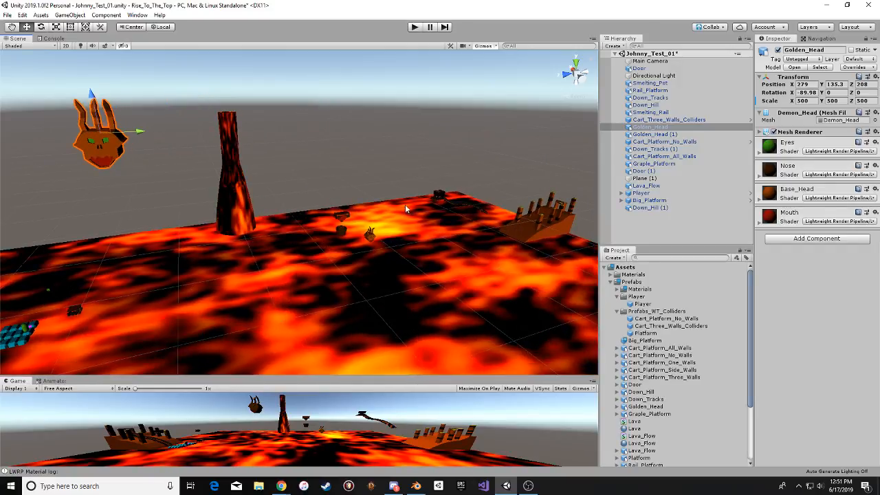
Delete the small Golden_Head (1) near the smelting pot and duplicate the large Golden_Head.
left_click(370, 235)
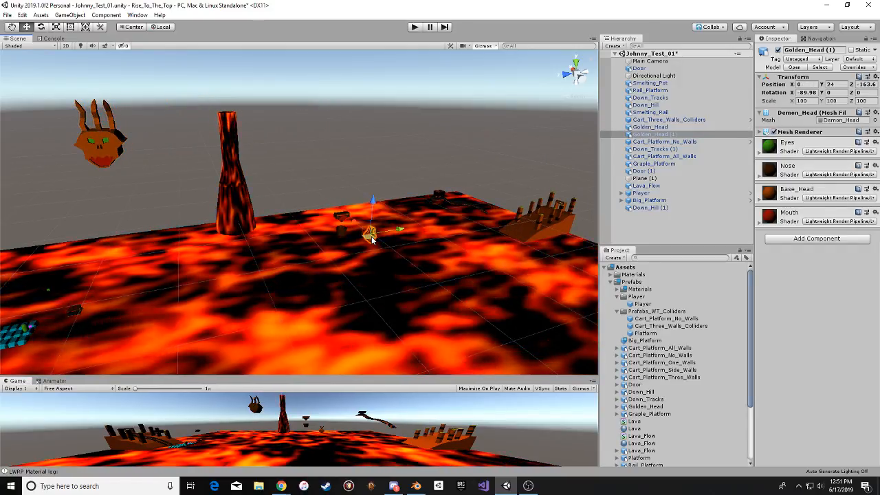
key("Delete")
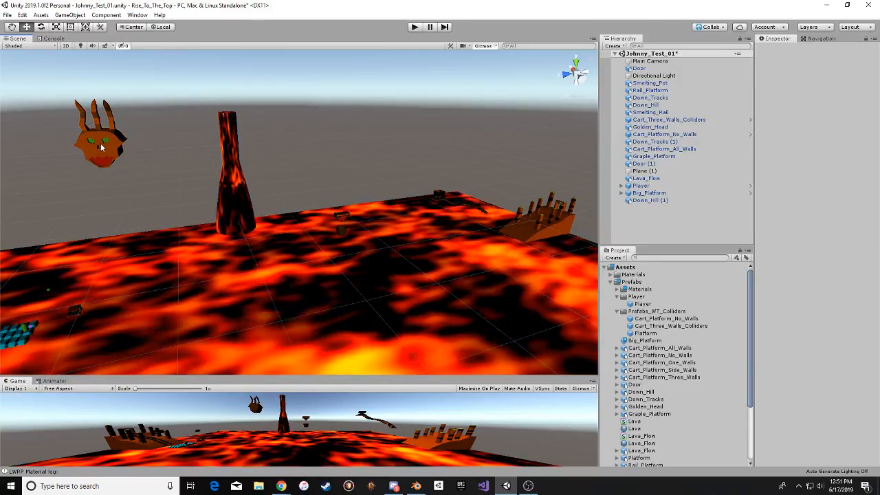
middle_click_drag(97, 166, 198, 162)
left_click(198, 162)
key("ctrl+d")
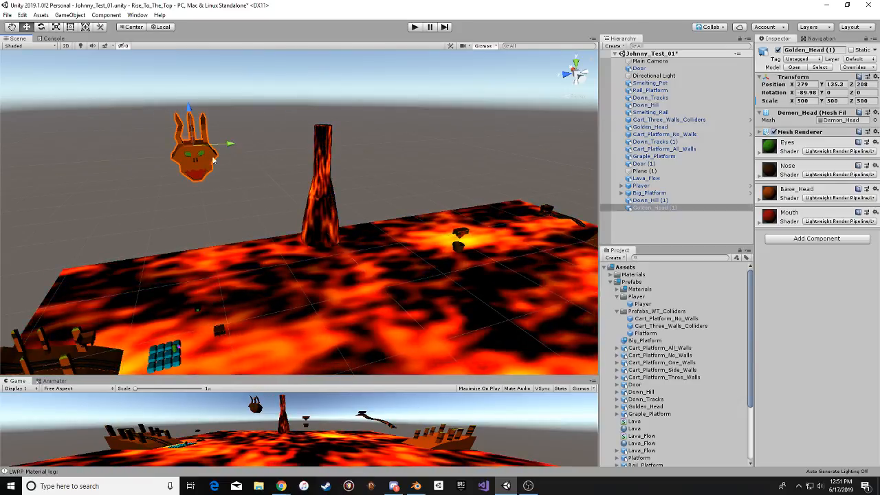
Move the duplicated large head along Z to about -313.9, on the other side of the lava column.
left_click_drag(230, 146, 517, 138)
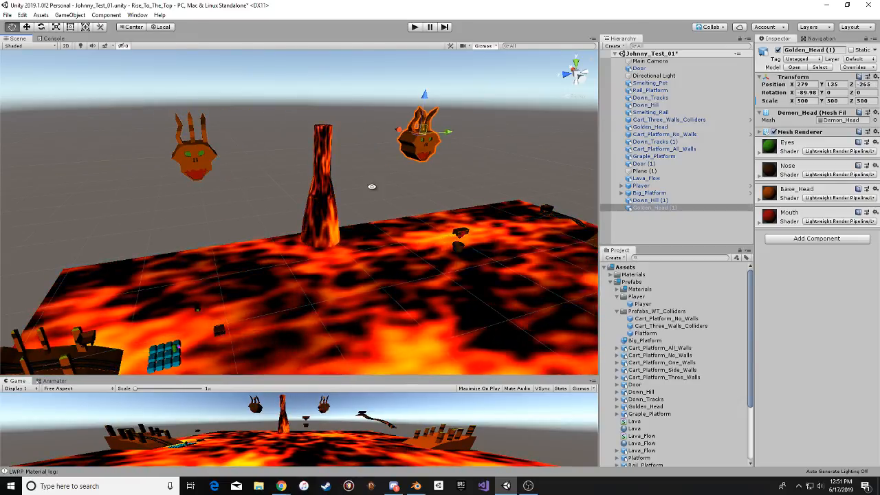
left_click_drag(369, 191, 233, 168, "alt")
left_click_drag(430, 145, 458, 143)
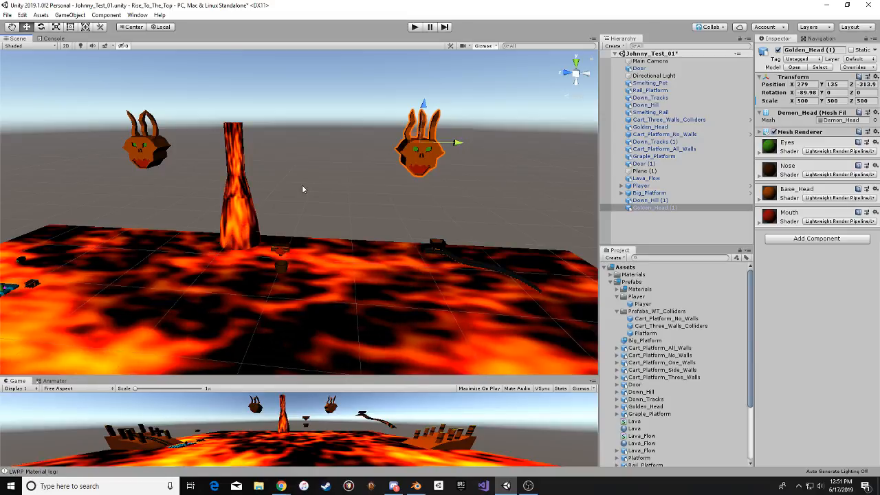
left_click_drag(303, 187, 266, 179, "alt")
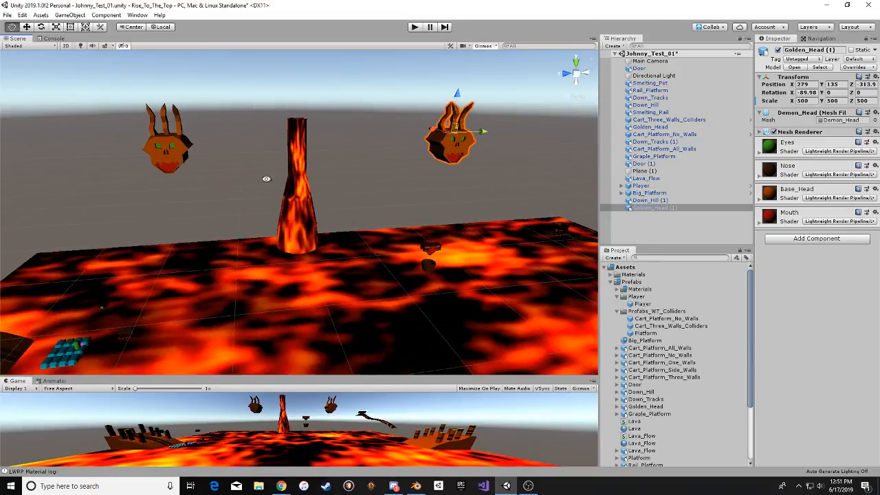
Shift the original Golden_Head slightly outward along Z and move its copy to a Z position of about -296.5.
left_click(170, 148)
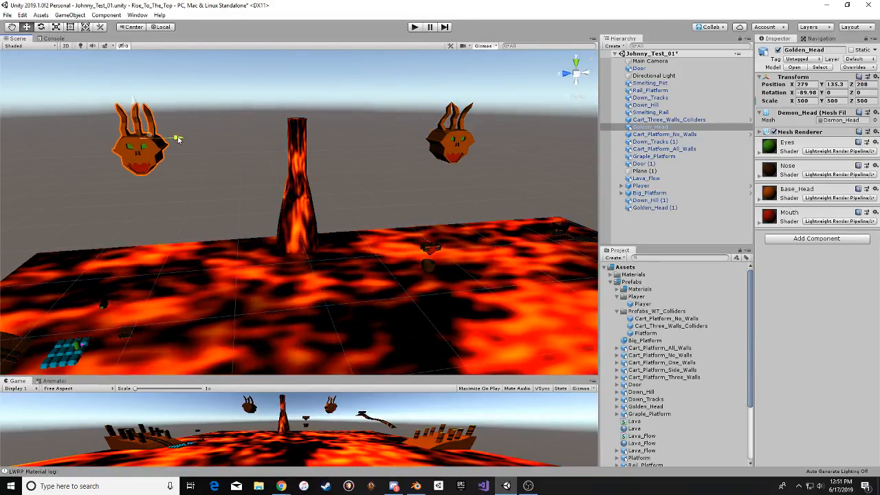
left_click(449, 153)
left_click_drag(488, 132, 479, 131)
left_click_drag(355, 210, 306, 227, "alt")
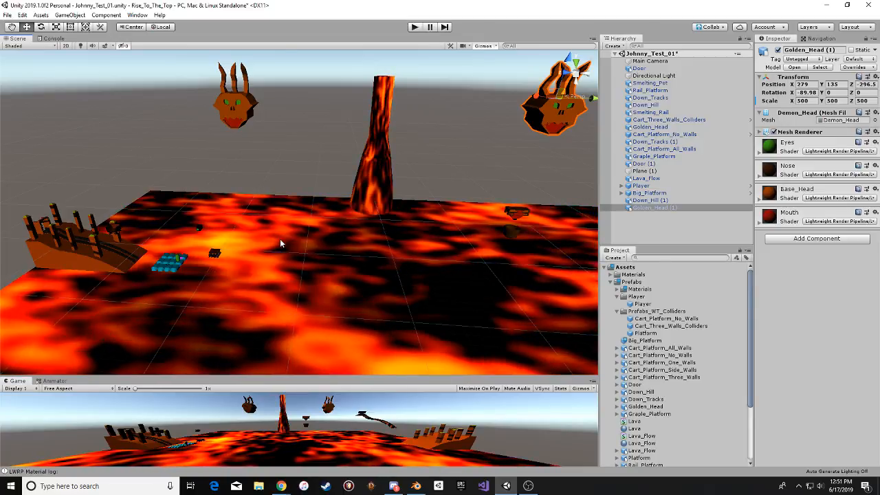
Examine the spacing of the two large heads, the lava column and the starting platforms across the lava field.
left_click_drag(320, 236, 339, 208, "alt")
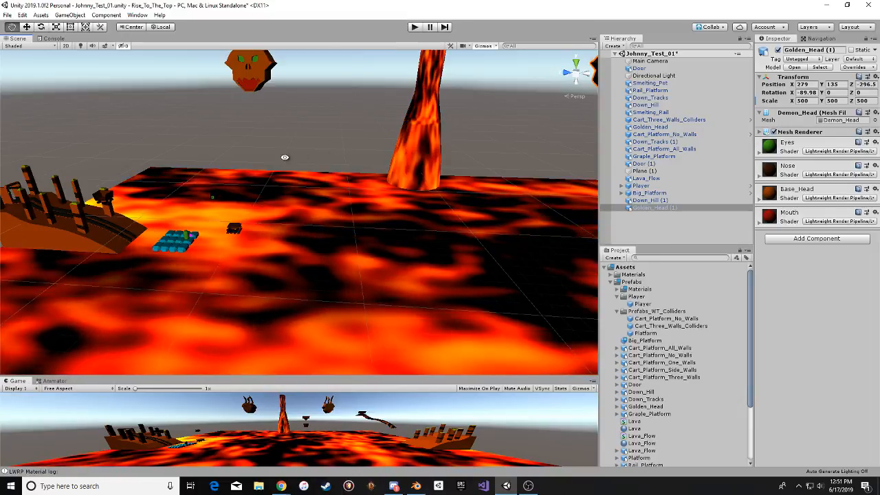
middle_click_drag(284, 157, 226, 212)
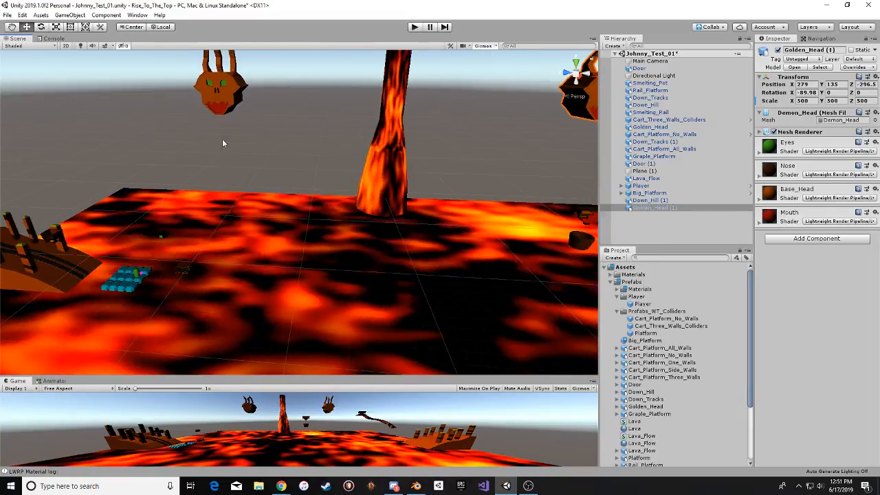
middle_click_drag(357, 169, 382, 168)
scroll(371, 181, "down", 3)
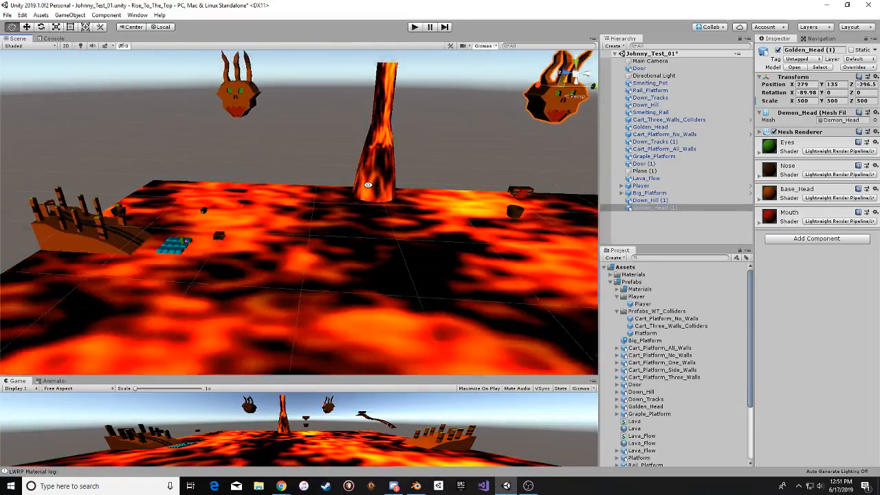
left_click_drag(371, 181, 271, 249, "alt")
middle_click_drag(271, 249, 199, 266)
left_click_drag(199, 266, 118, 279, "alt")
middle_click_drag(119, 279, 237, 255)
scroll(257, 255, "up", 2)
Try removing the Lava_Flow column from the scene and undo the deletion.
left_click(396, 177)
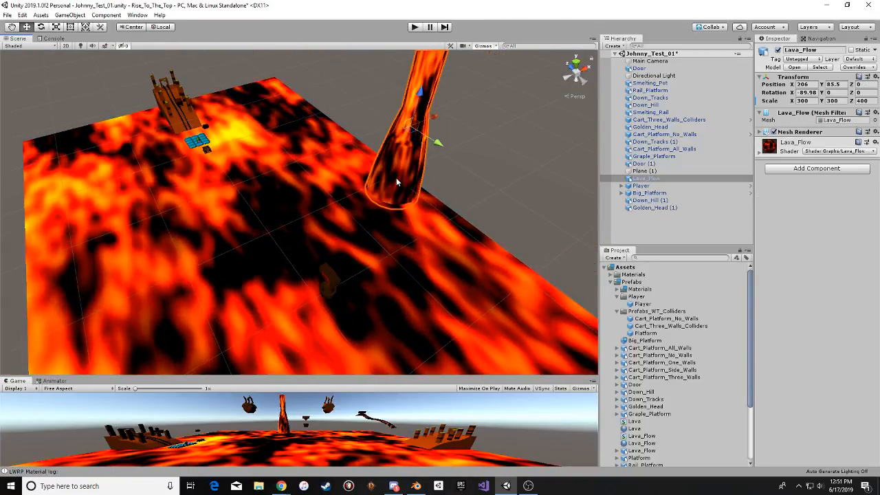
key("Delete")
left_click_drag(385, 181, 342, 170, "alt")
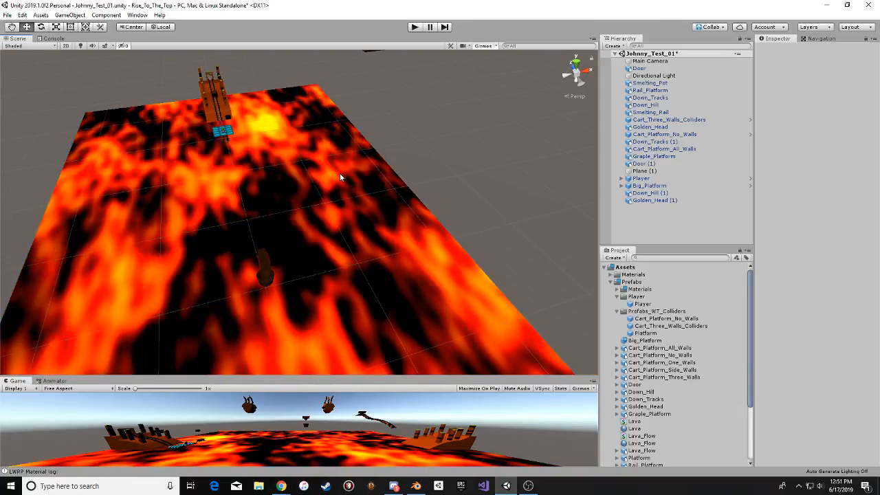
left_click_drag(339, 173, 375, 171, "alt")
key("ctrl+z")
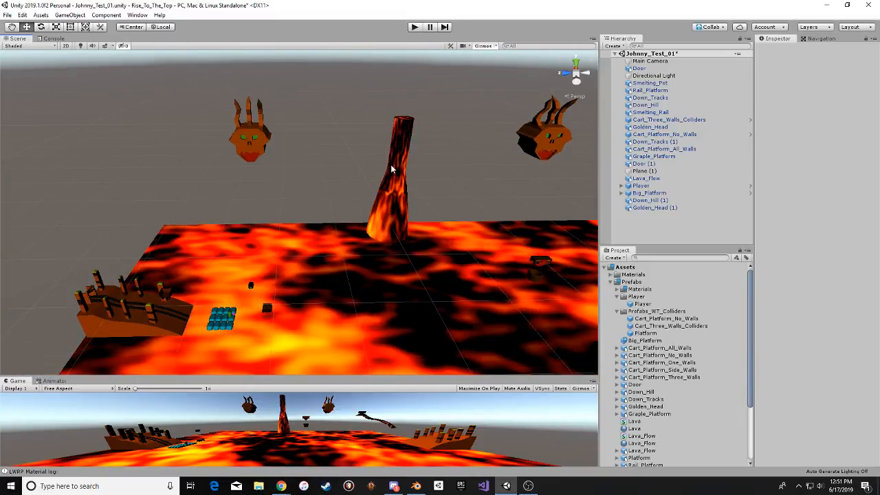
Move the Lava_Flow column along Z to about 245.7, in front of the original Golden_Head.
left_click(393, 170)
left_click_drag(427, 183, 289, 189)
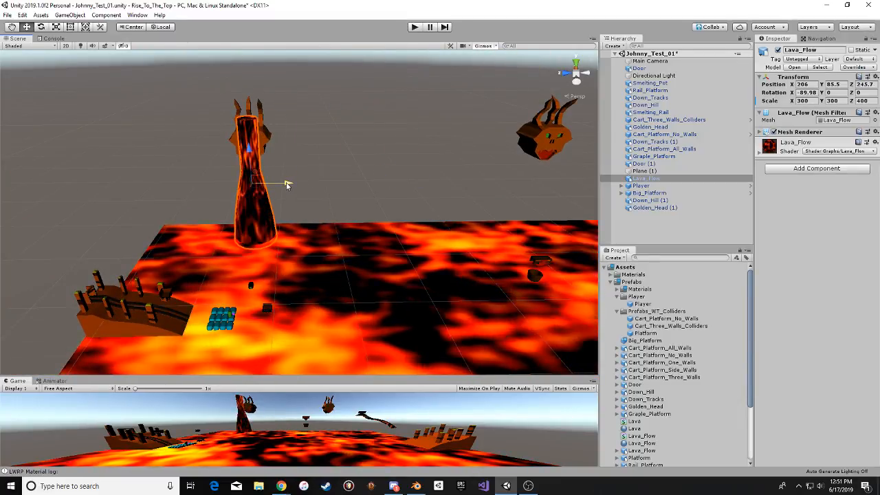
scroll(231, 121, "up", 2)
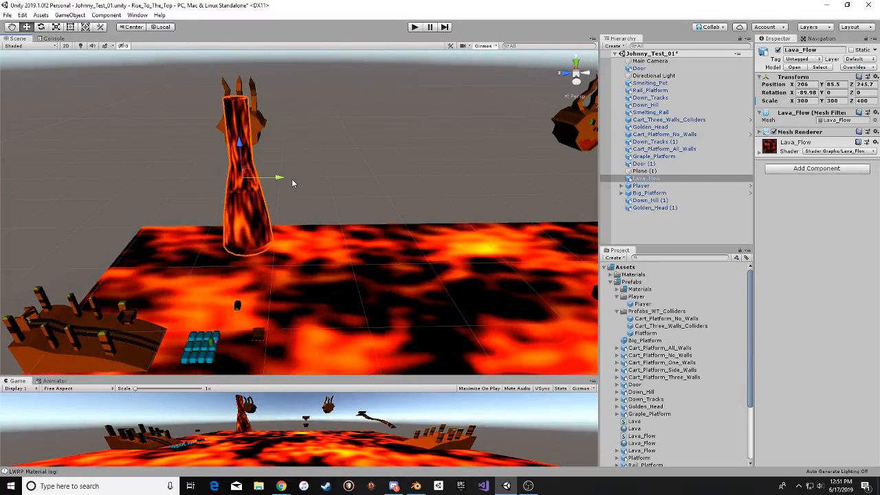
Duplicate the Lava_Flow column and move the copy along Z to about -278.3, in front of the second head.
middle_click_drag(267, 146, 202, 140)
key("ctrl+d")
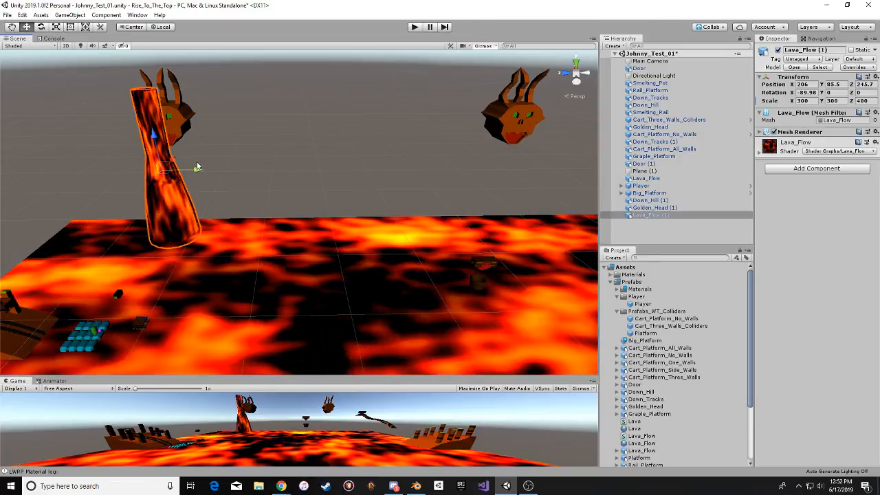
left_click_drag(199, 167, 552, 171)
middle_click_drag(497, 170, 403, 156)
left_click_drag(405, 153, 421, 153)
left_click_drag(371, 163, 414, 165, "alt")
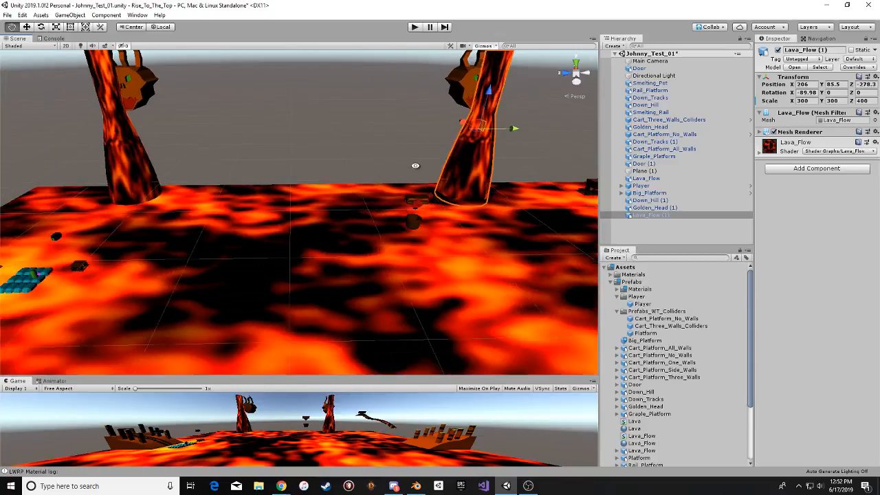
middle_click_drag(414, 165, 292, 162)
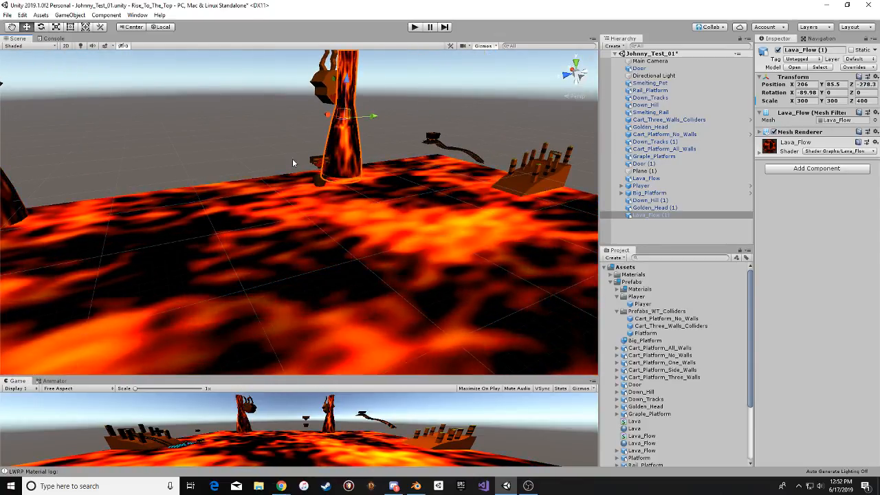
left_click_drag(83, 193, 228, 206, "alt")
scroll(228, 206, "up", 3)
middle_click_drag(289, 216, 474, 250)
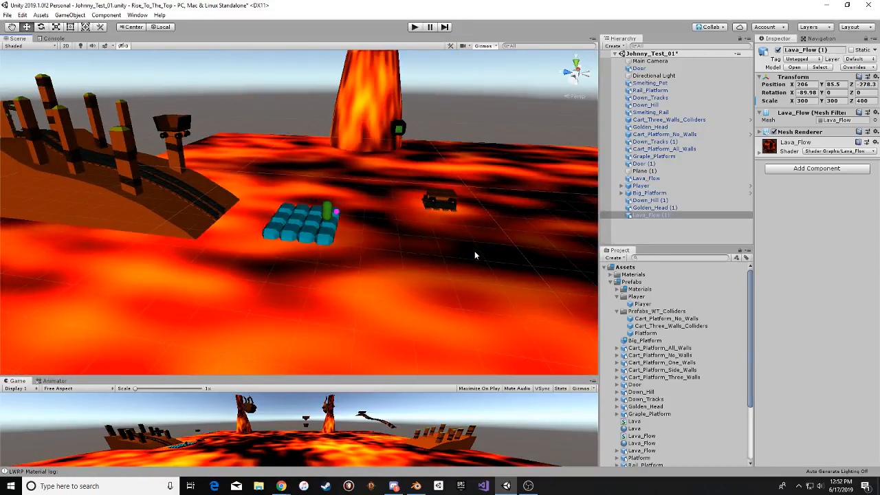
Select the smelting pot and the smelting rail together and shift them sideways toward one of the lava columns.
middle_click_drag(474, 252, 406, 249)
left_click_drag(405, 247, 454, 234, "alt")
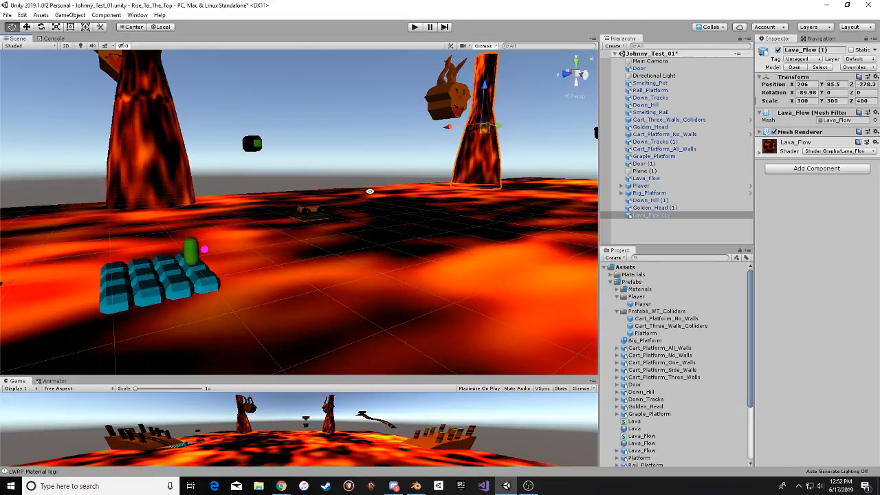
left_click_drag(409, 235, 275, 223, "alt")
middle_click_drag(369, 202, 825, 192)
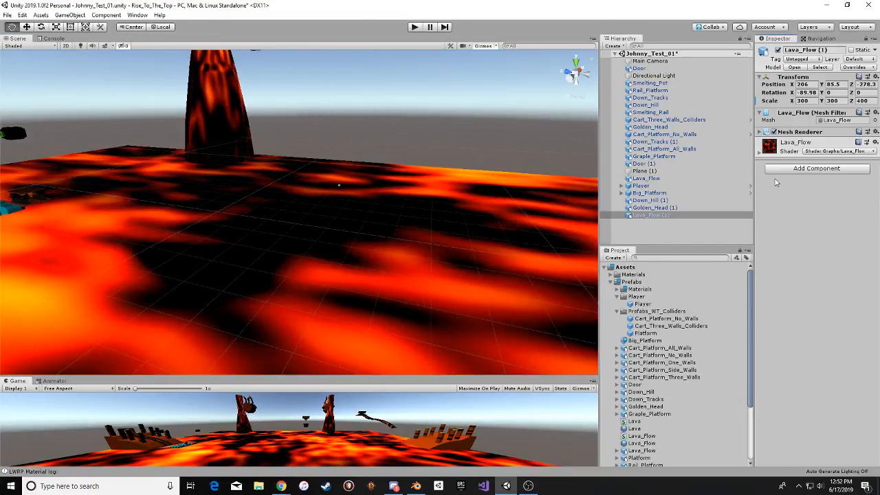
left_click_drag(519, 196, 310, 201, "alt")
left_click(390, 193)
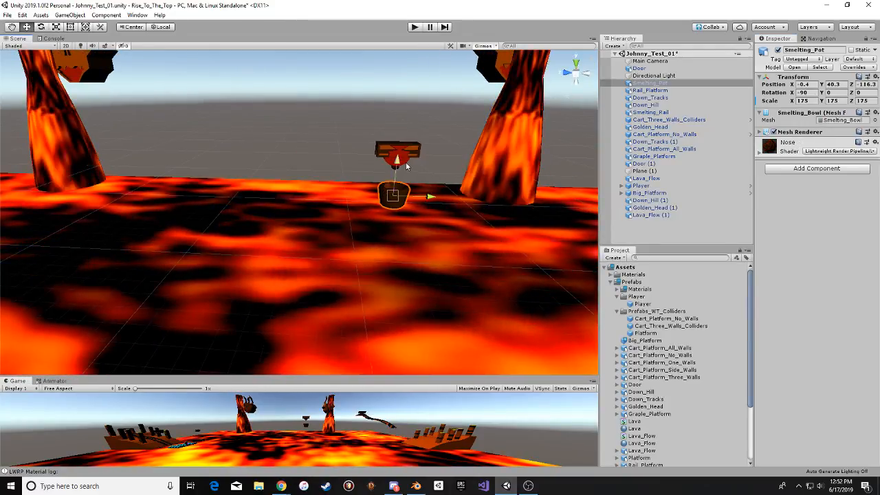
left_click(413, 158, "shift")
left_click_drag(432, 176, 419, 194)
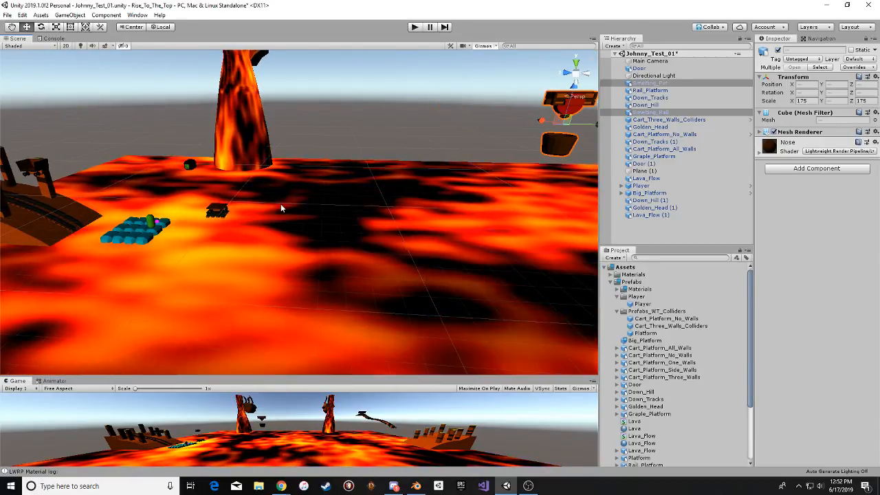
middle_click_drag(231, 203, 200, 205)
right_click_drag(262, 191, 268, 186)
key("e")
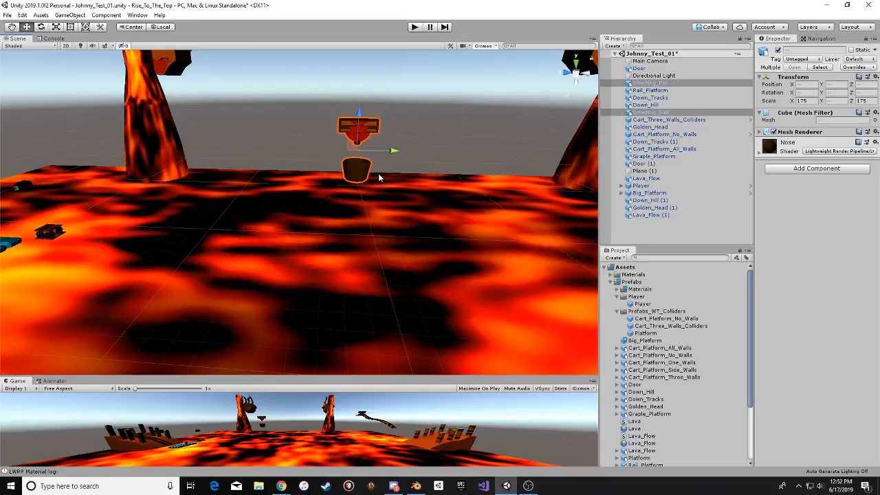
left_click_drag(395, 147, 257, 161)
Lower the green-eyed grapple platform to a Y position of about 12.
right_click_drag(257, 163, 337, 239)
key("alt")
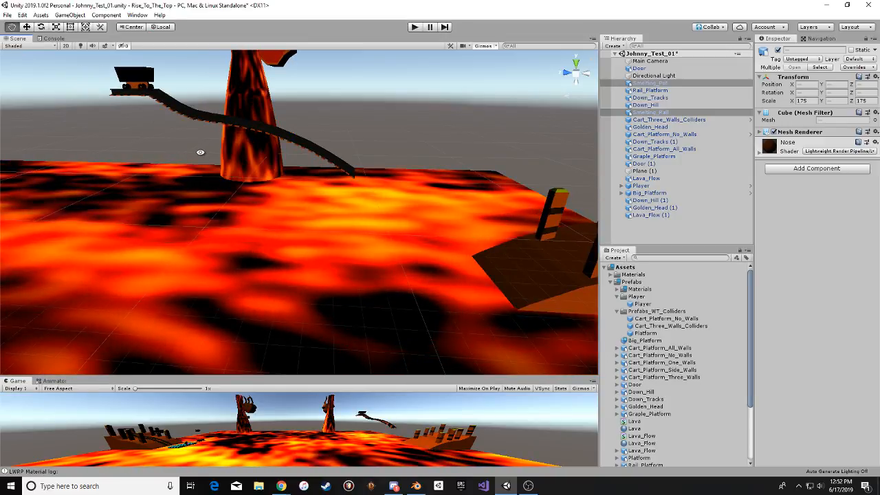
left_click_drag(204, 151, 383, 205, "alt")
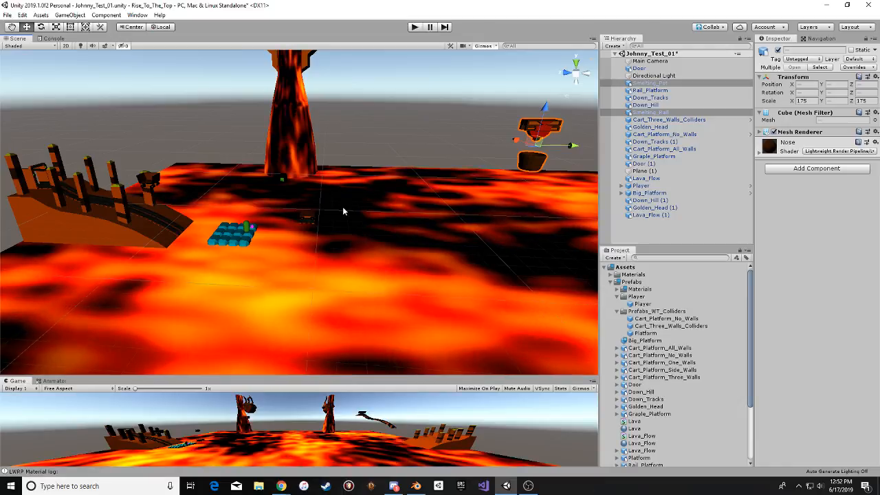
left_click_drag(342, 206, 282, 206, "alt")
key("w")
mouse_move(282, 206)
right_mouse_down()
mouse_move(275, 209)
mouse_move(241, 165)
mouse_move(281, 169)
mouse_move(277, 199)
right_mouse_up()
middle_click_drag(277, 198, 274, 216)
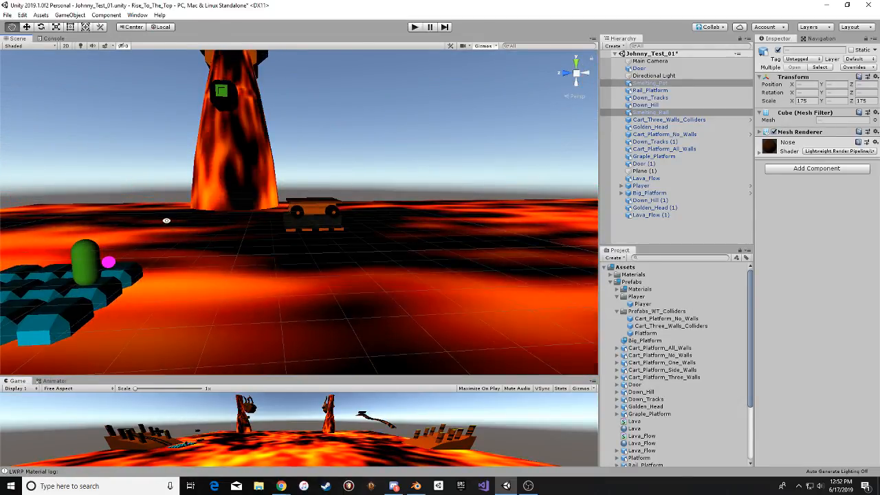
middle_click_drag(165, 220, 247, 212)
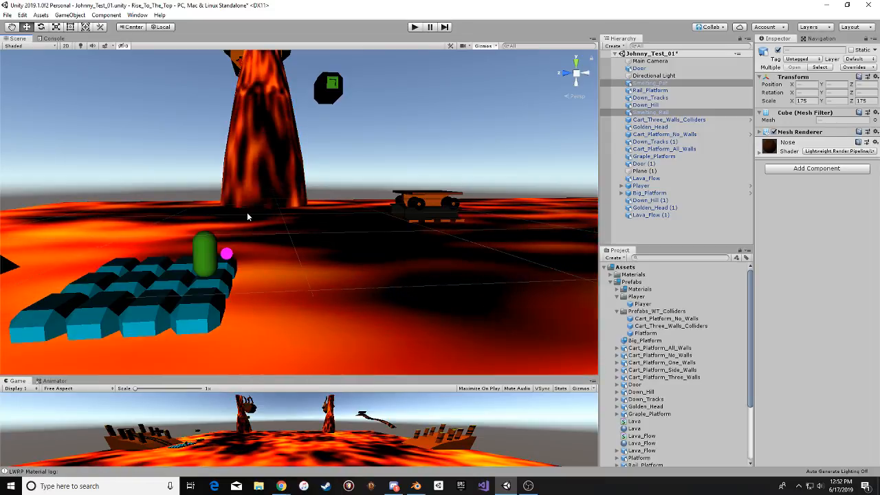
left_click(202, 262)
left_click(333, 74)
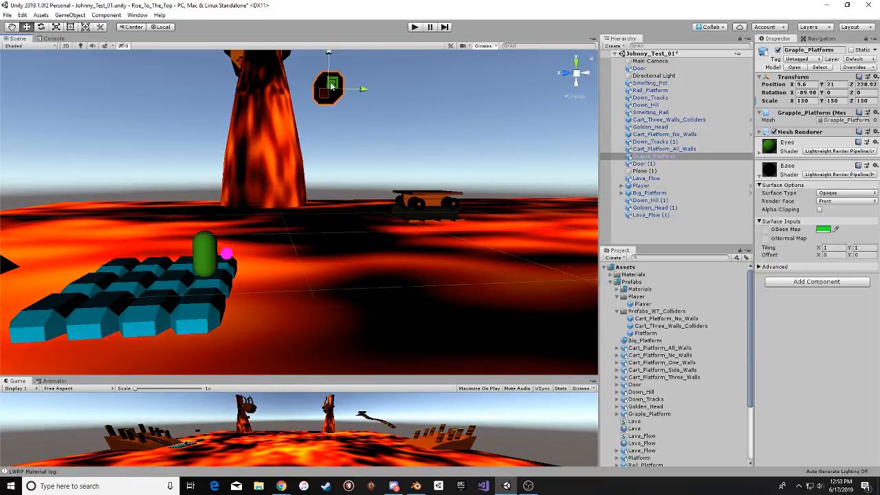
left_click_drag(329, 69, 329, 91)
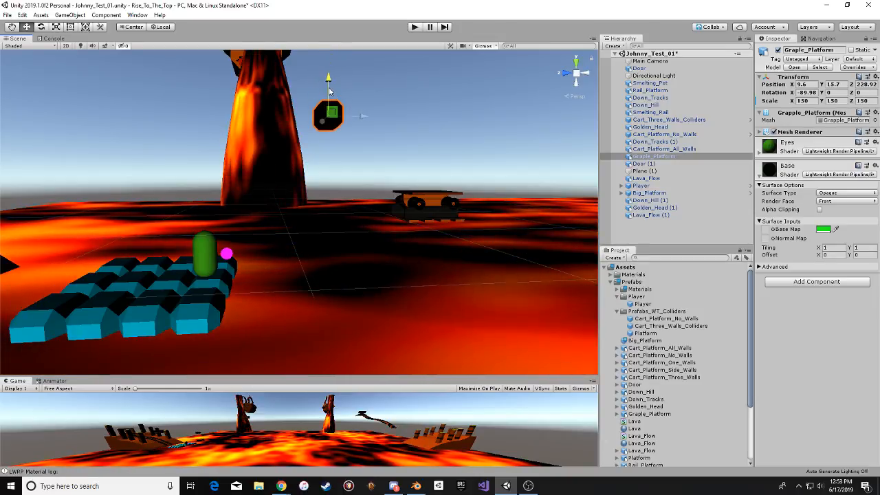
left_click_drag(342, 135, 236, 238, "alt")
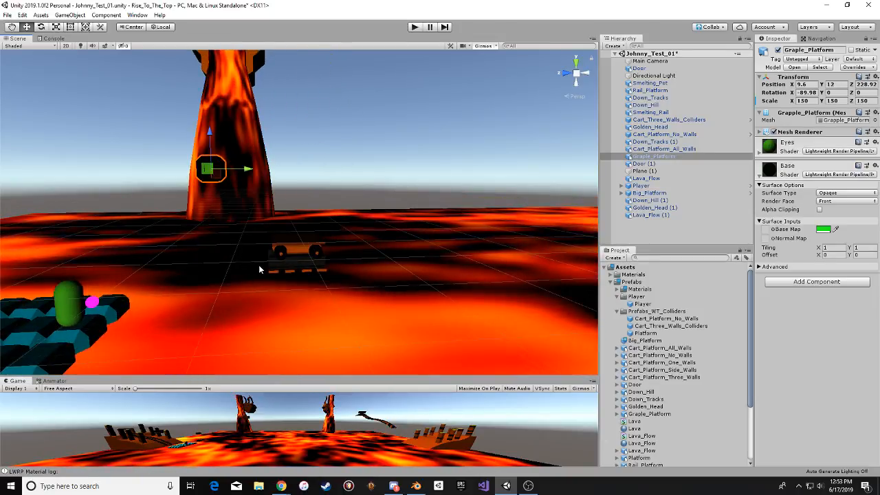
Move Rail_Platform and the wall-less cart on it together, farther away from the player's big platform.
left_click(311, 256)
left_click(318, 252, "shift")
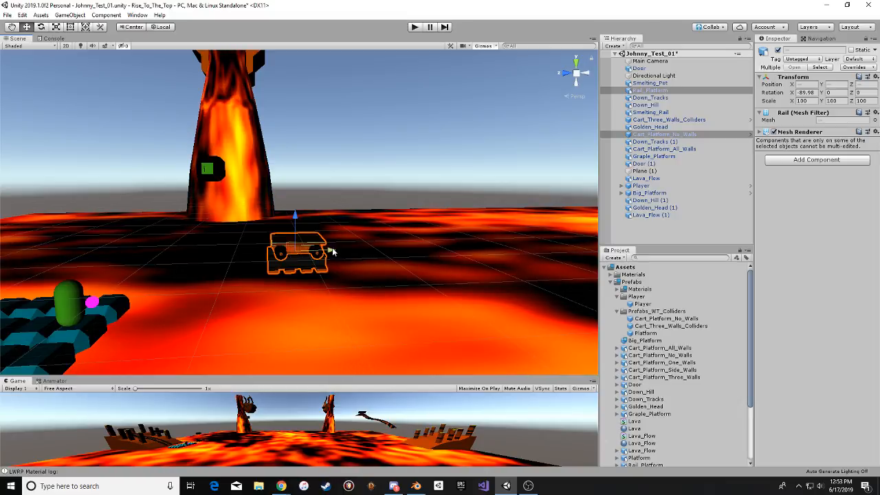
left_click_drag(332, 251, 407, 248)
middle_click_drag(378, 257, 353, 249)
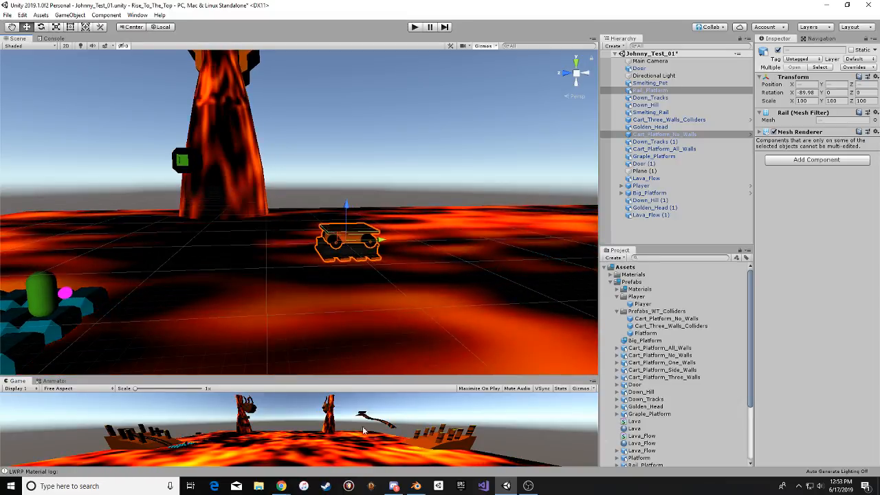
mouse_move(391, 485)
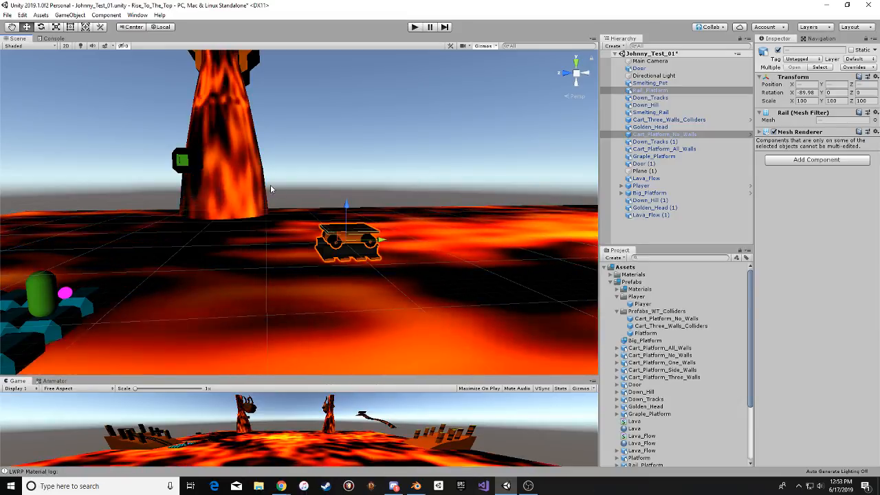
Raise the grapple platform high above the lava, to a Y position of about 29.6.
left_click(192, 164)
key("f")
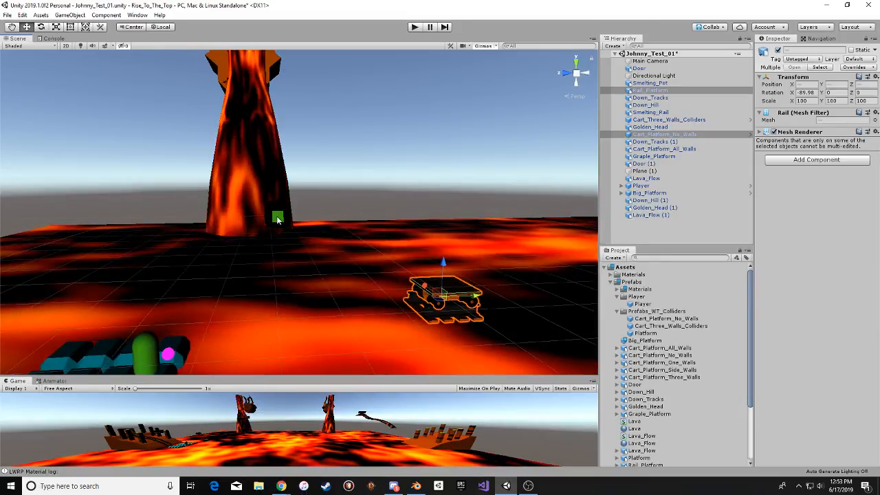
left_click_drag(287, 180, 280, 105)
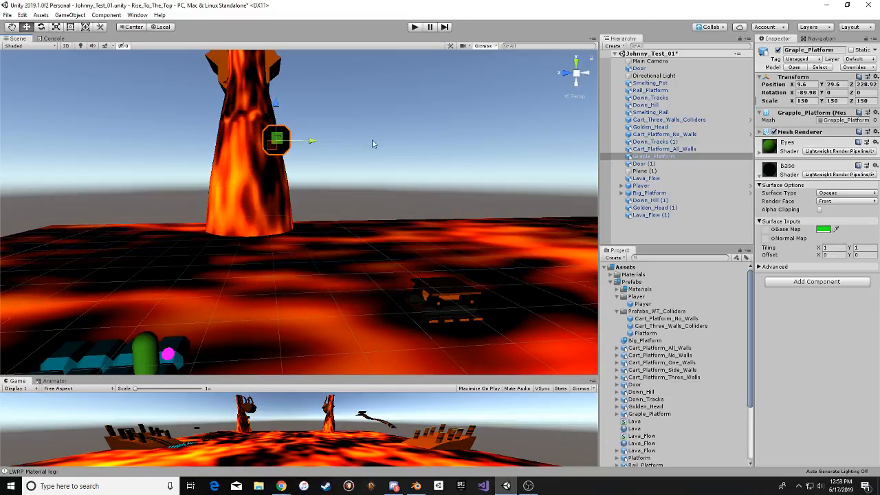
middle_click_drag(321, 168, 307, 118)
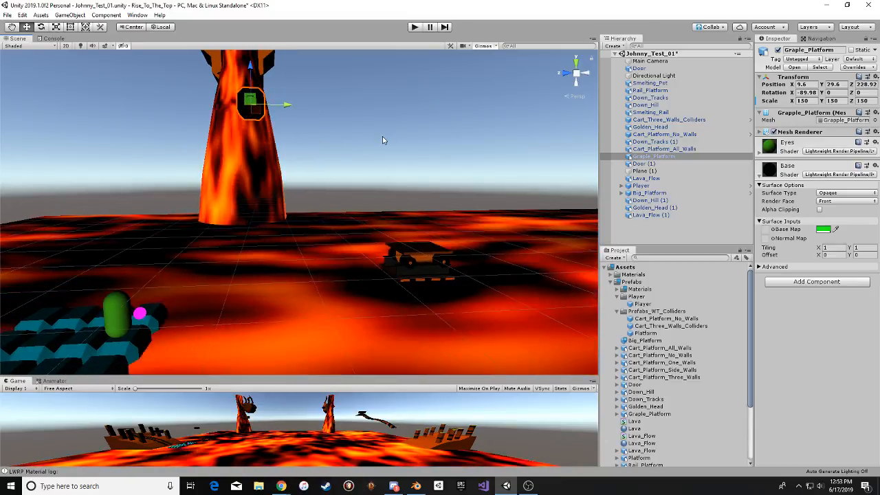
middle_click_drag(352, 158, 305, 166)
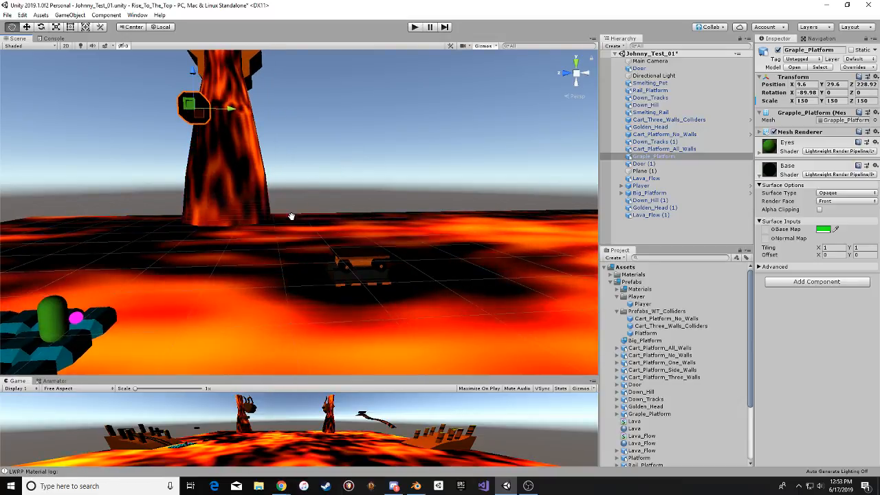
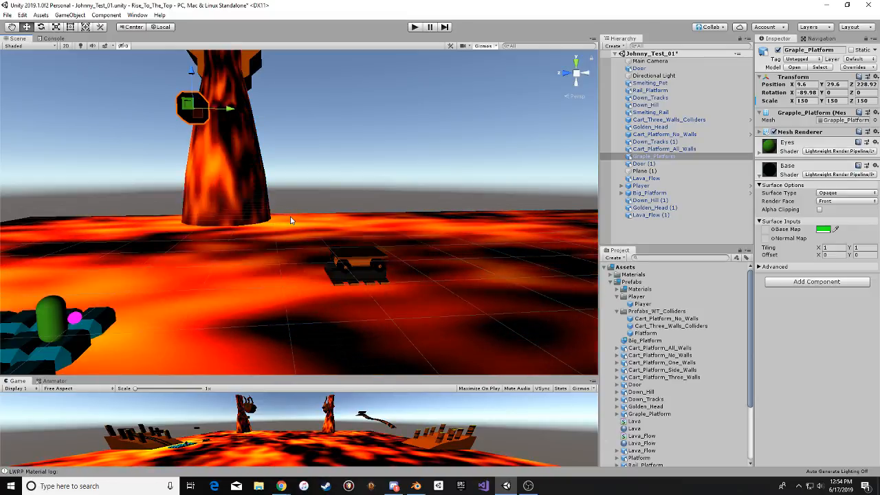
Expand Big_Platform in the scene, inspect the material on its child Platform (11), and select the Big_Platform prefab asset.
left_click_drag(290, 217, 214, 236, "alt")
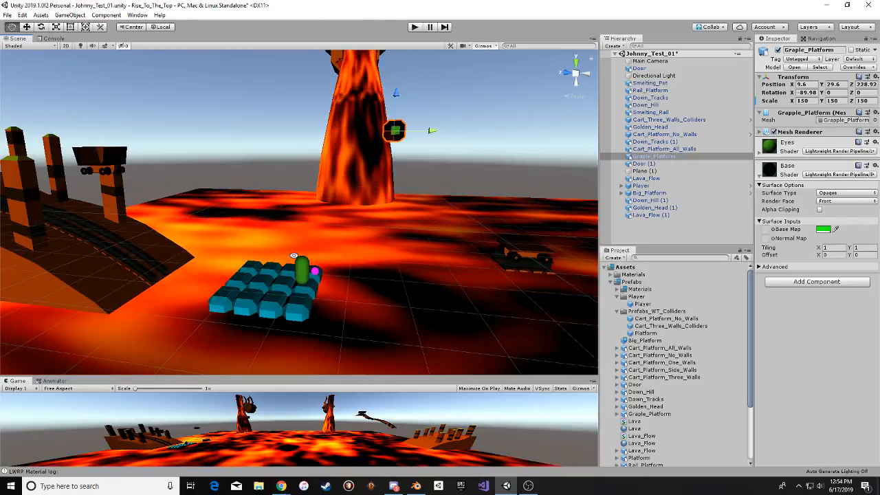
middle_click_drag(284, 250, 219, 235)
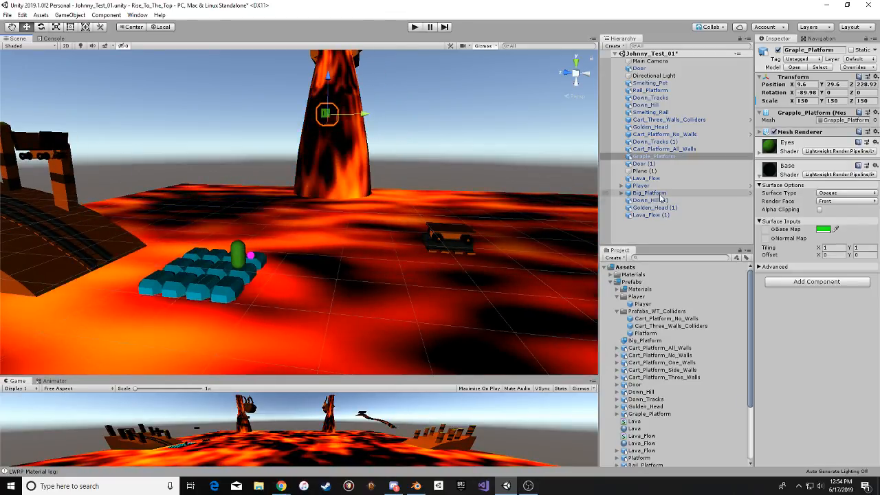
left_click(626, 194)
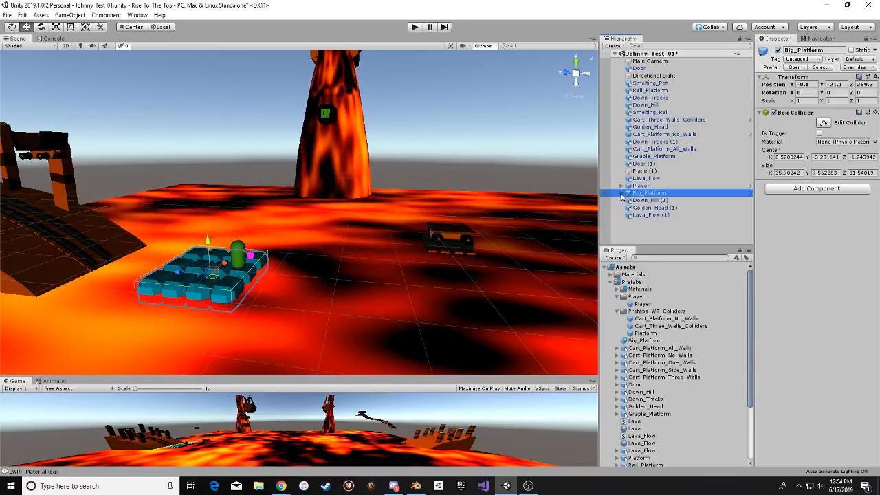
left_click(626, 194)
left_click(728, 200)
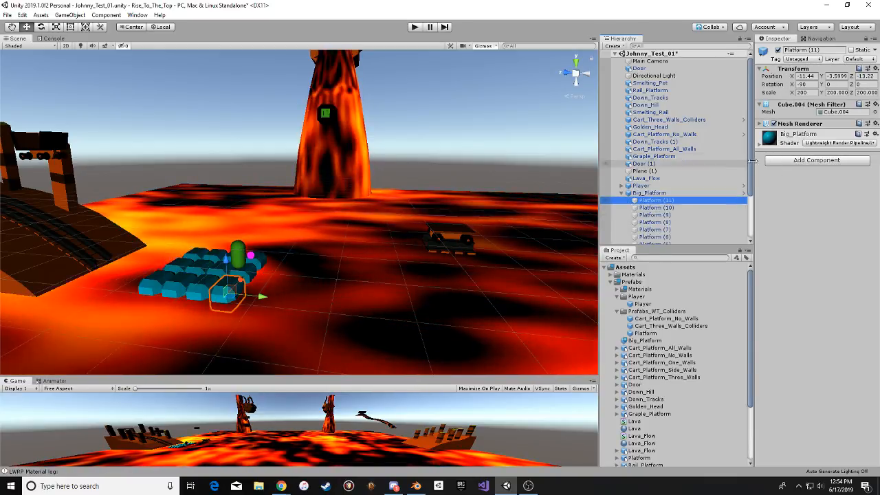
scroll(687, 309, "down", 2)
left_click(645, 313)
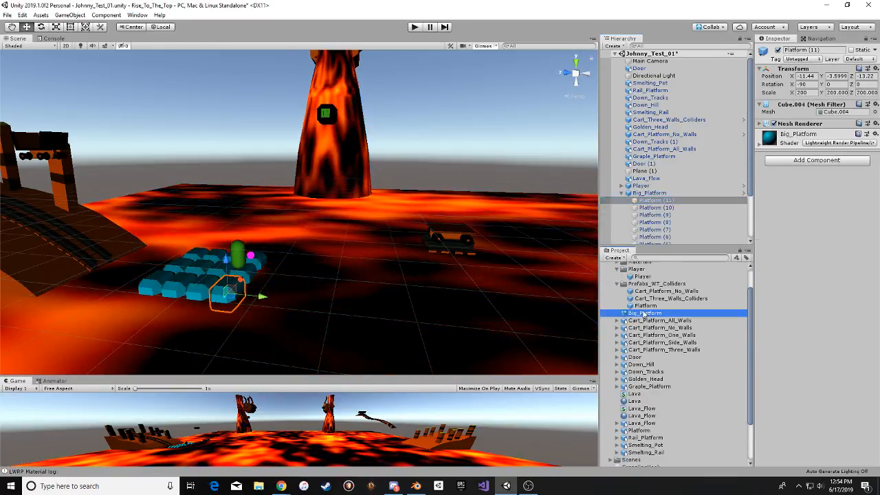
Change the base map colour of the Big_Platform material to orange, about F58000.
scroll(617, 291, "up", 2)
left_click(618, 289)
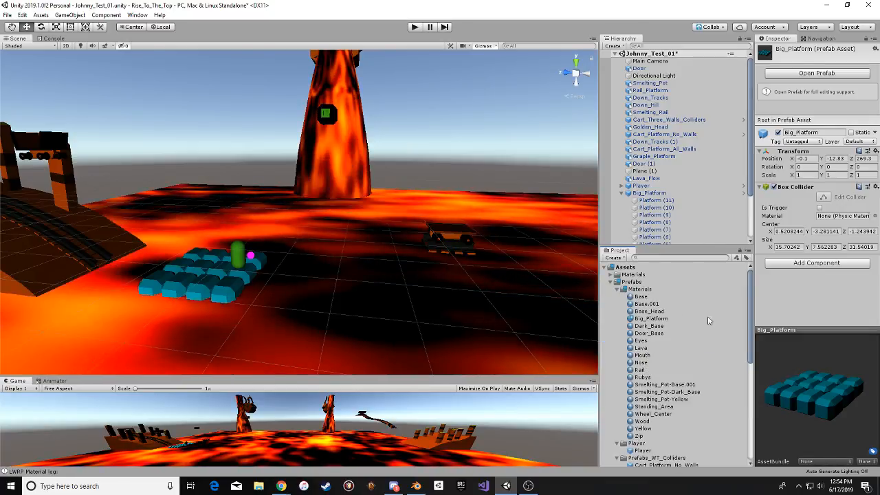
left_click(650, 318)
left_click(827, 129)
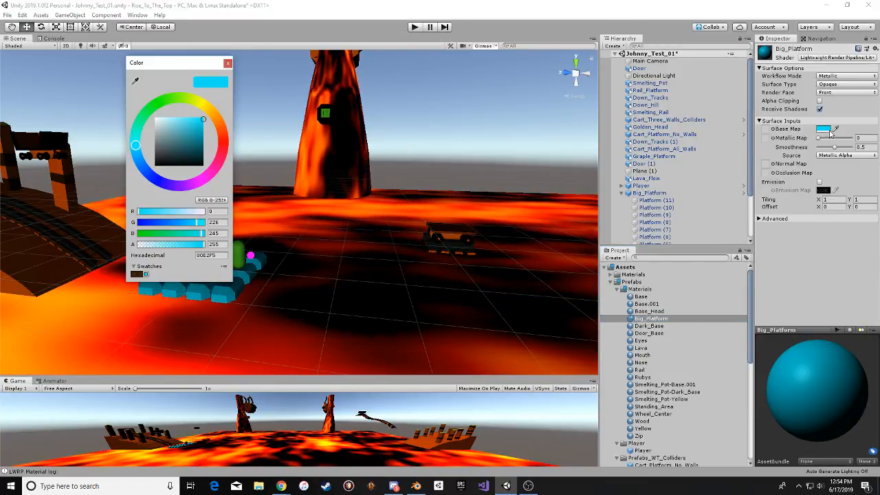
left_click_drag(168, 63, 380, 83)
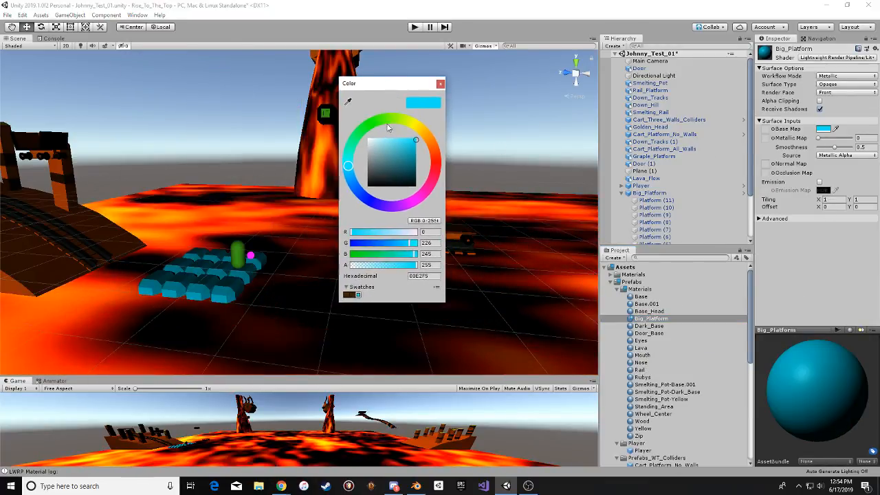
mouse_move(348, 165)
left_mouse_down()
mouse_move(358, 135)
mouse_move(351, 147)
mouse_move(356, 138)
mouse_move(358, 192)
mouse_move(407, 202)
mouse_move(433, 173)
mouse_move(434, 139)
left_mouse_up()
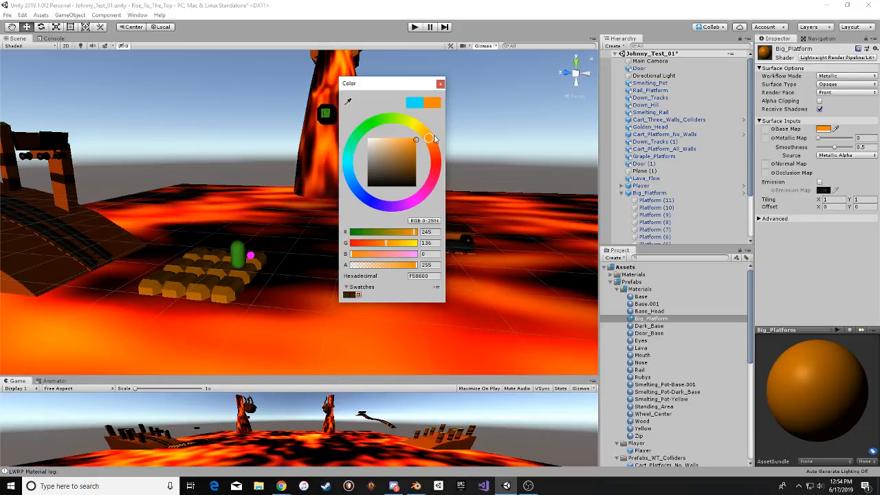
left_click_drag(278, 170, 242, 286, "alt")
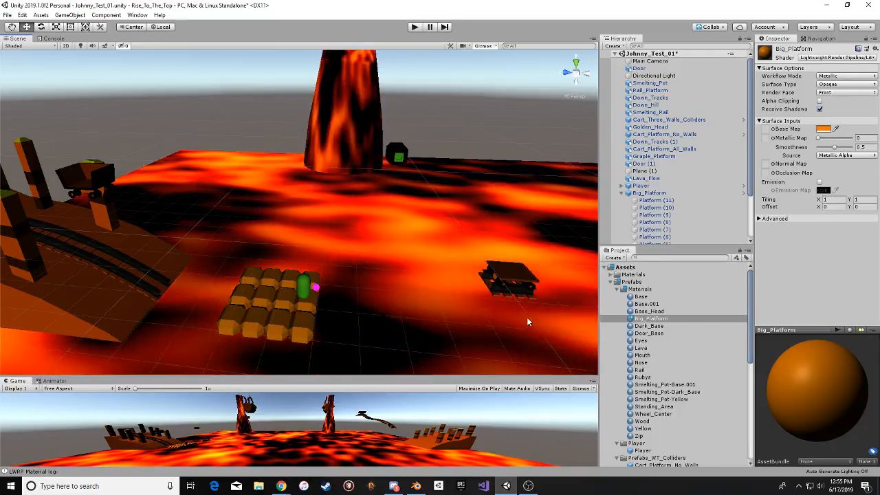
Fine-tune the Big_Platform material's base map to a slightly redder orange, about F57B00.
left_click(822, 129)
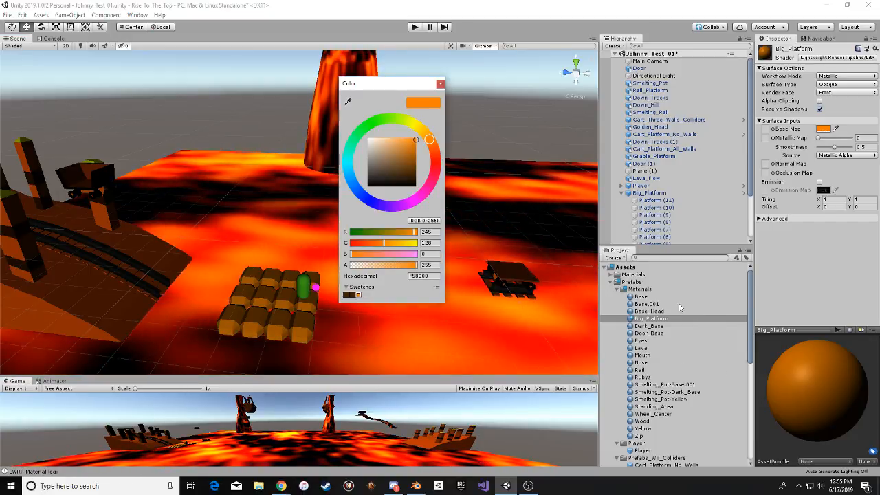
left_click(431, 140)
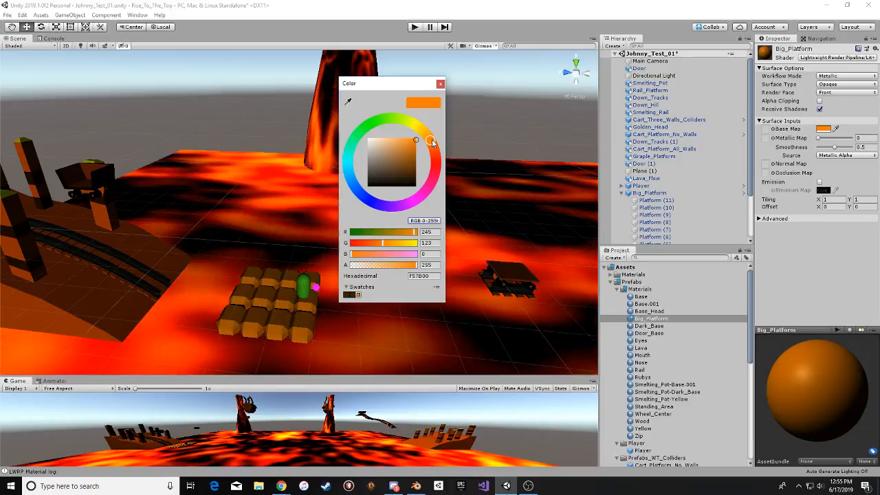
mouse_move(431, 141)
left_mouse_down()
mouse_move(392, 169)
mouse_move(357, 147)
mouse_move(446, 182)
mouse_move(367, 191)
mouse_move(339, 206)
left_mouse_up()
left_click(441, 83)
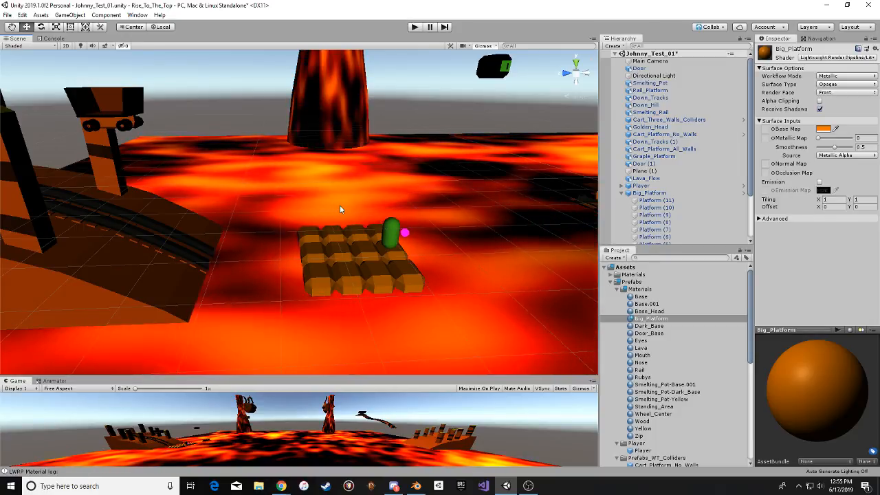
left_click_drag(298, 252, 147, 261, "alt")
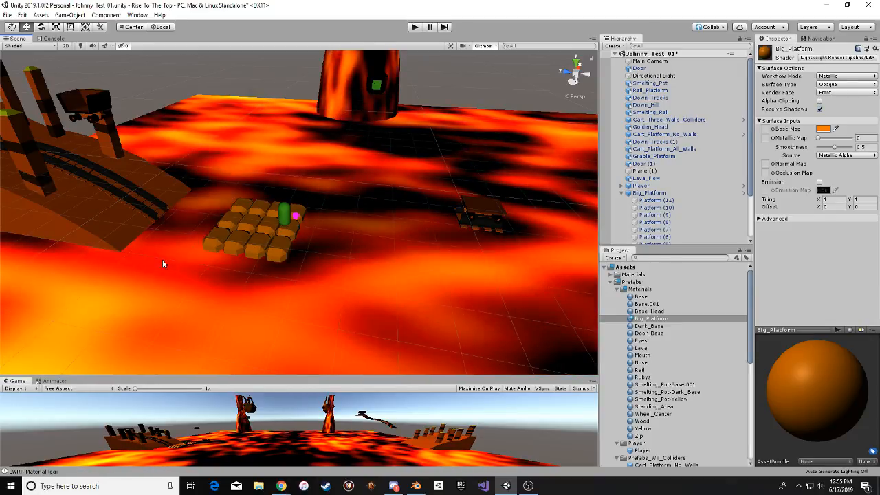
left_click_drag(184, 260, 326, 255, "alt")
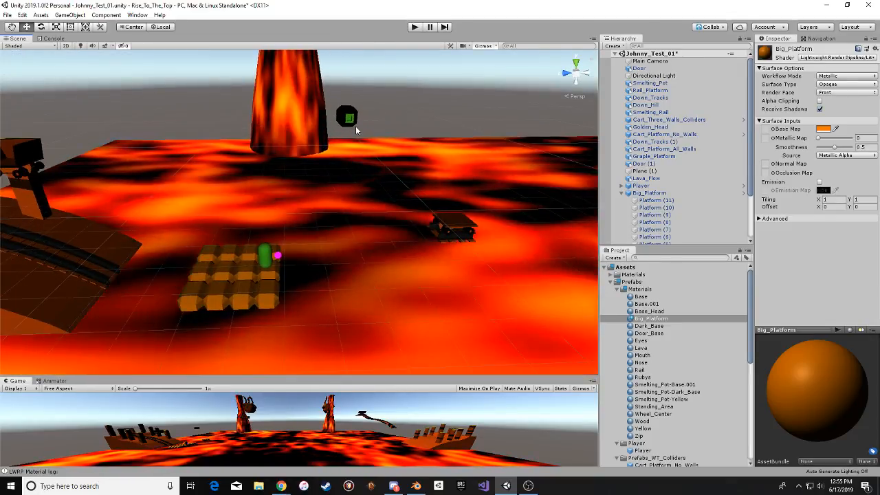
Select the grapple platform and lower it to a Y position of about 16.
left_click(349, 124)
left_click_drag(380, 116, 468, 119, "alt")
left_click_drag(337, 83, 220, 176)
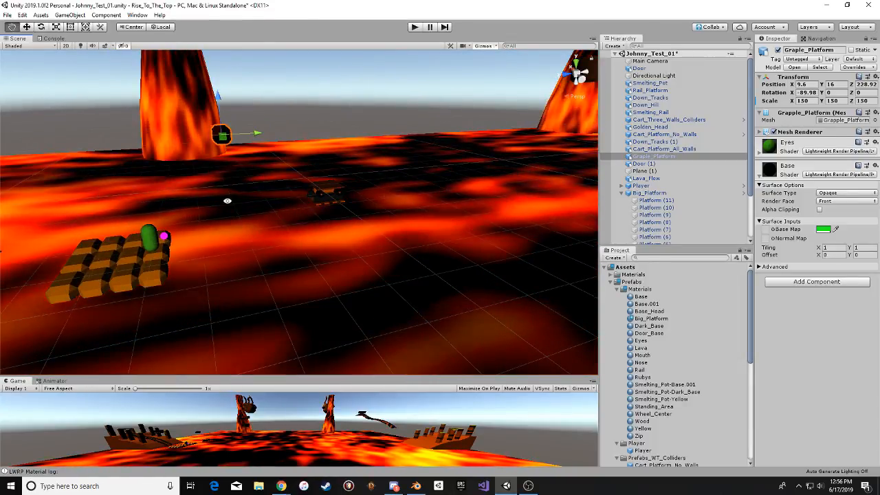
Try deleting the grapple platform and raising it to a Y position of about 50.1, undoing each change.
key("Delete")
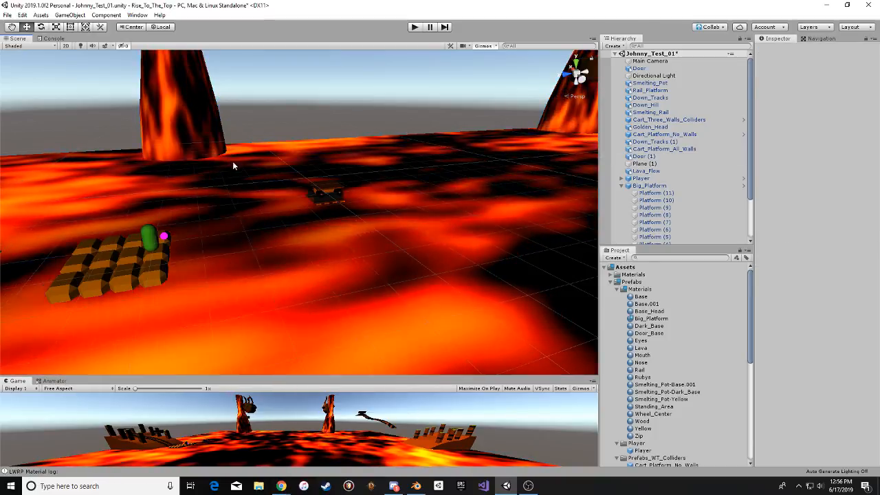
mouse_move(232, 161)
left_mouse_down("alt")
mouse_move(206, 151)
mouse_move(229, 146)
left_mouse_up("alt")
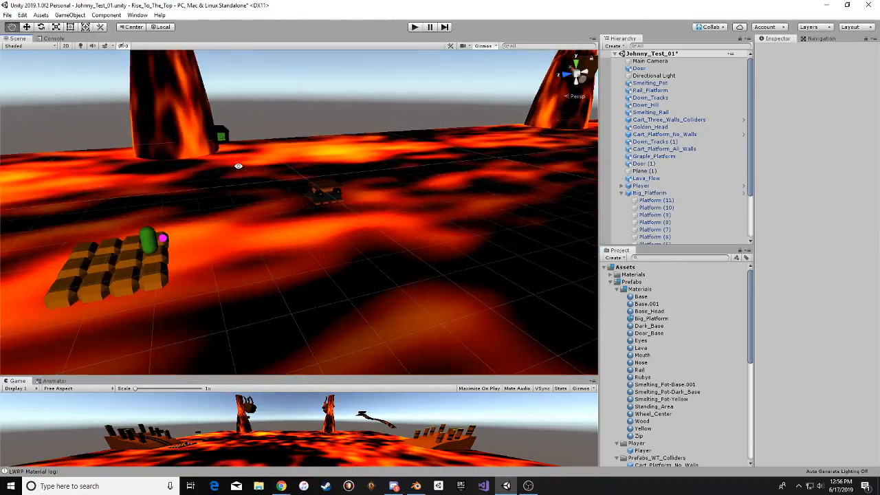
key("ctrl+z")
left_click_drag(215, 77, 208, 8)
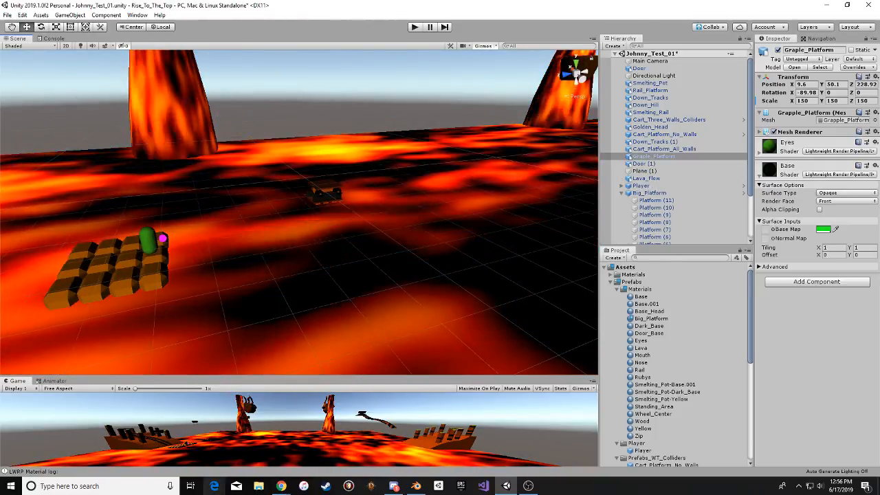
key("ctrl+z")
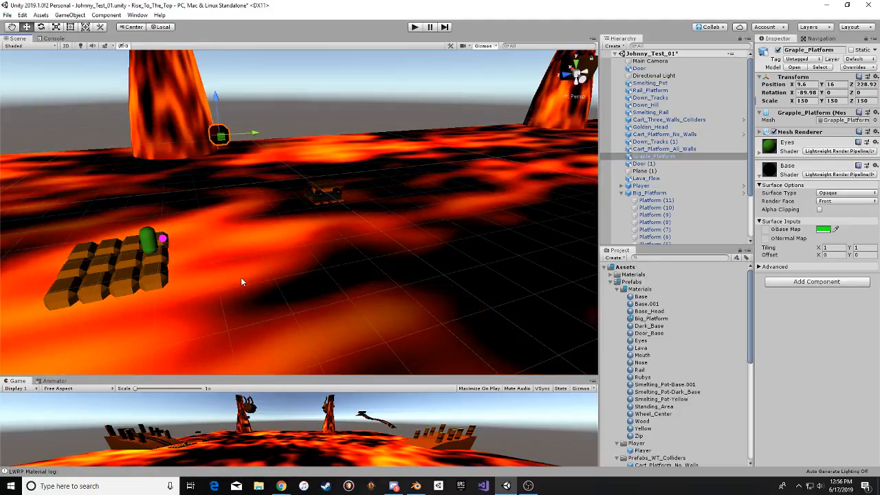
Lower the grapple platform closer to the lava, to a Y position of about 7.5.
left_click_drag(241, 276, 244, 201, "alt")
left_click_drag(314, 89, 313, 115)
middle_click_drag(275, 145, 417, 204)
left_click_drag(416, 205, 365, 202, "alt")
middle_click_drag(338, 204, 258, 182)
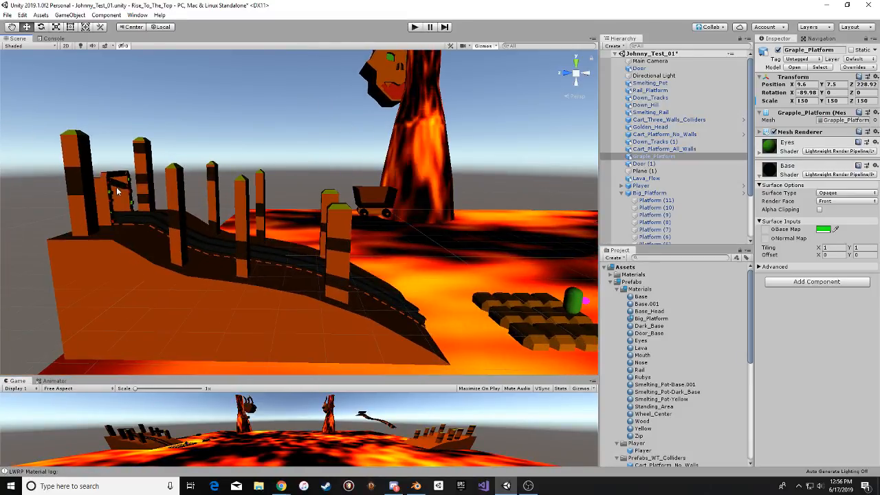
Move the three-walled cart off the track and below the lava, to about Y -36.8 and Z 304.9.
left_click_drag(355, 240, 240, 206, "alt")
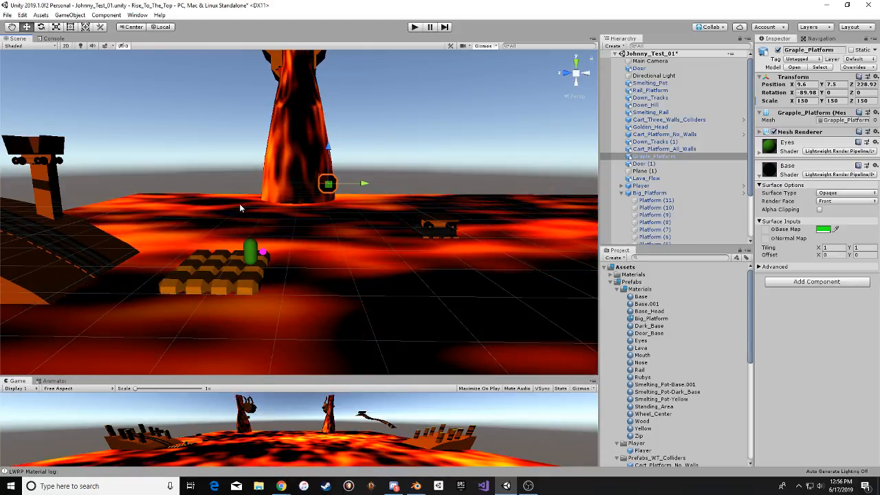
left_click_drag(222, 211, 215, 269, "alt")
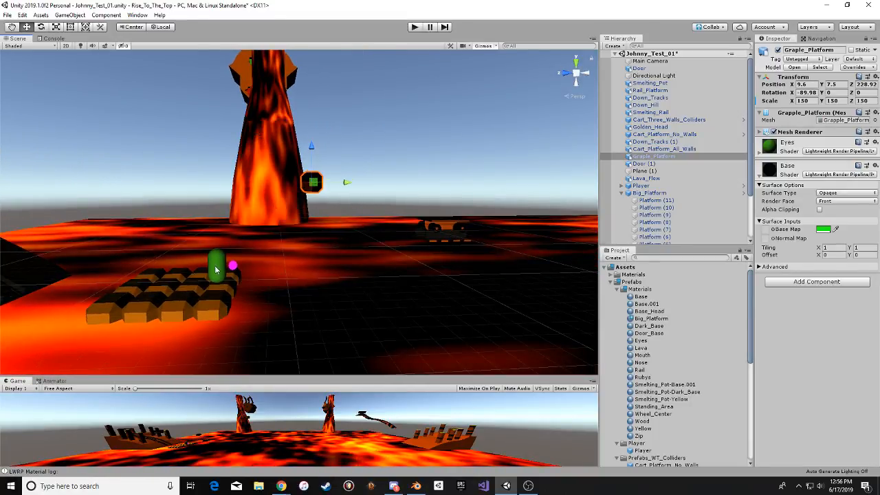
scroll(211, 271, "up", 2)
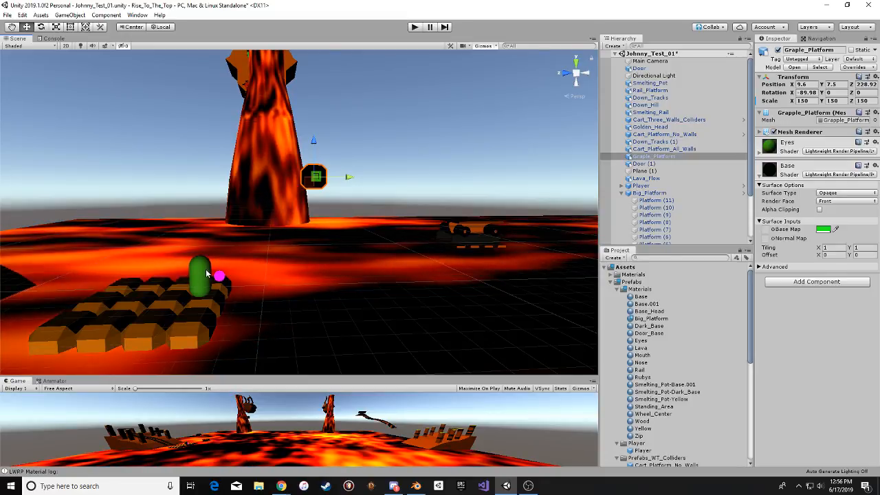
left_click(474, 234)
left_click_drag(474, 234, 357, 237, "alt")
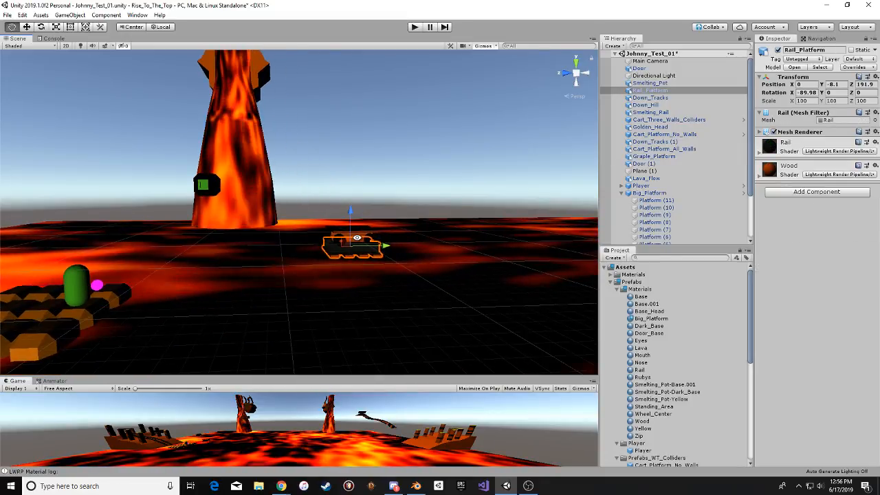
left_click_drag(287, 221, 211, 224, "alt")
middle_click_drag(210, 224, 589, 210)
left_click(93, 130)
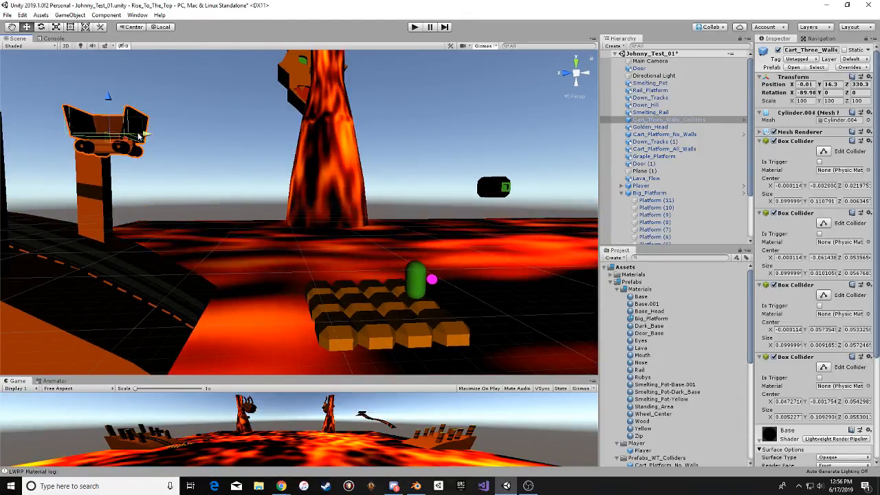
left_click_drag(138, 135, 253, 136)
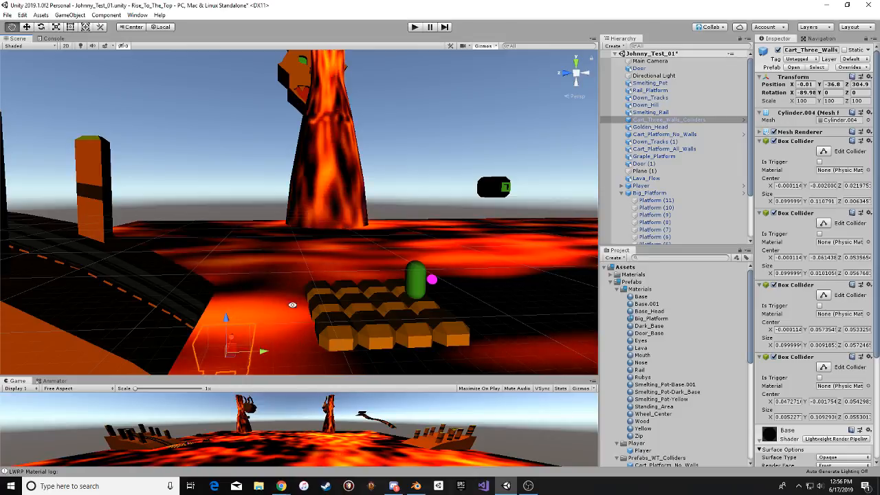
Select the rail platform and examine its placement relative to the big platform and the grapple platform.
left_click_drag(292, 305, 193, 252, "alt")
left_click_drag(66, 252, 230, 257, "alt")
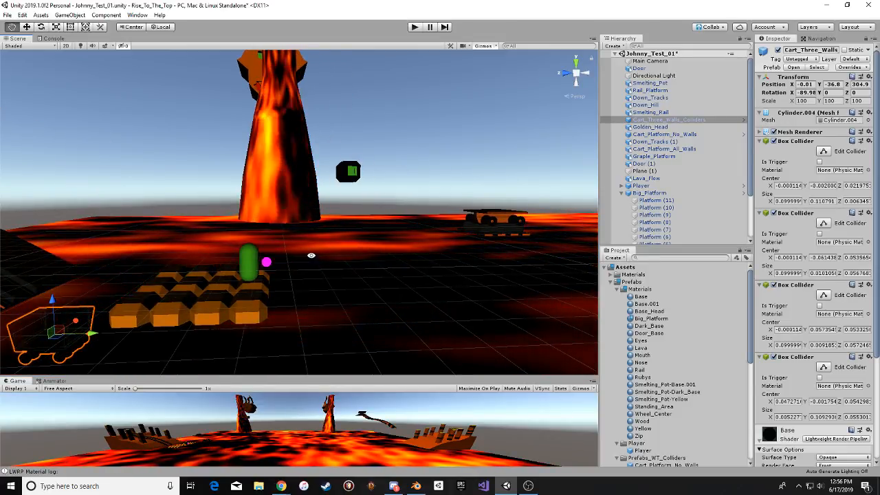
left_click_drag(310, 255, 266, 246, "alt")
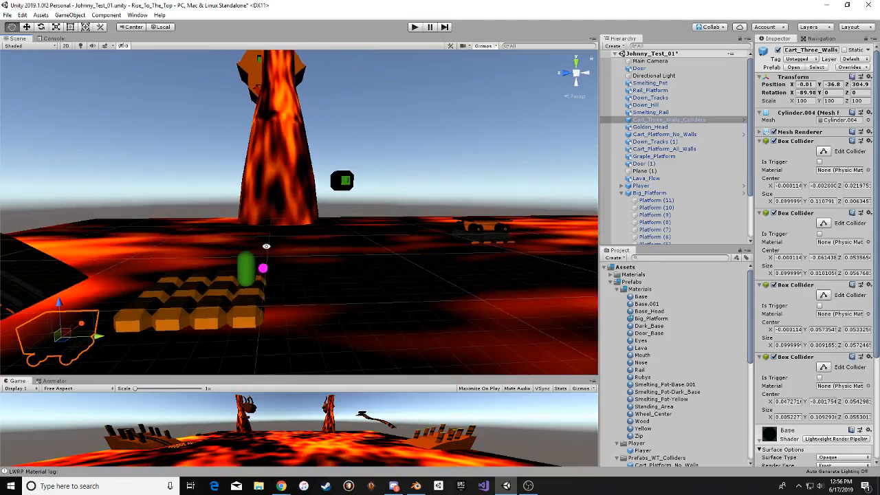
left_click_drag(426, 242, 413, 239, "alt")
left_click(414, 237)
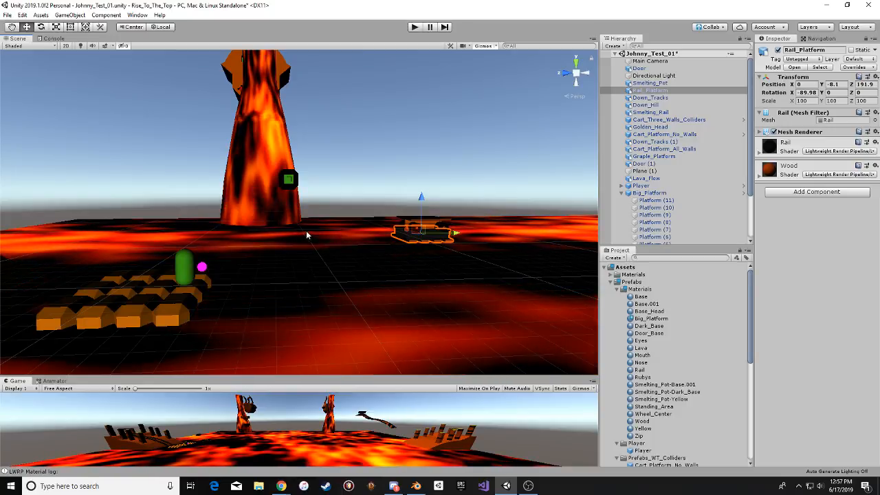
left_click_drag(307, 232, 286, 228, "alt")
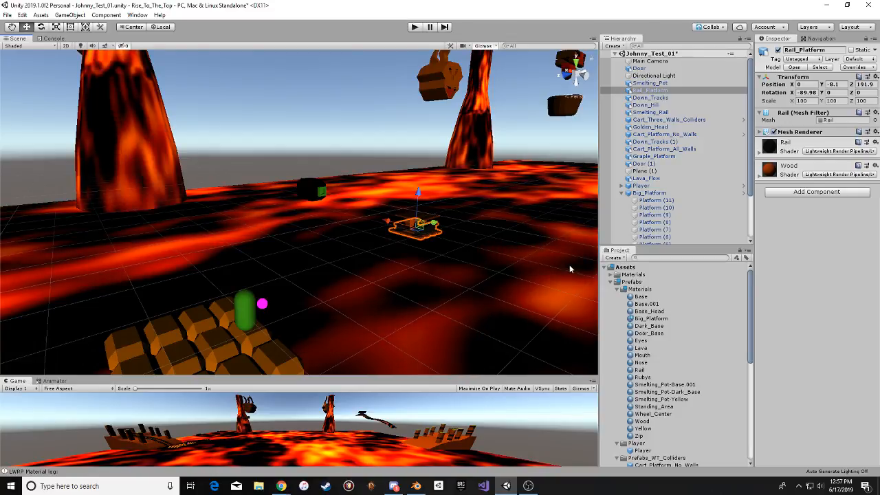
Try applying the Big_Platform material to the grapple platform, then undo it.
left_click(311, 188)
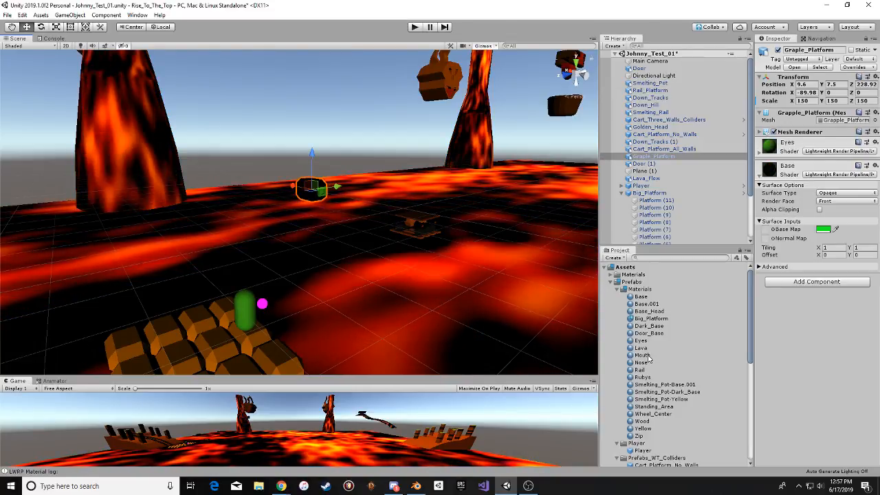
left_click_drag(651, 318, 853, 347)
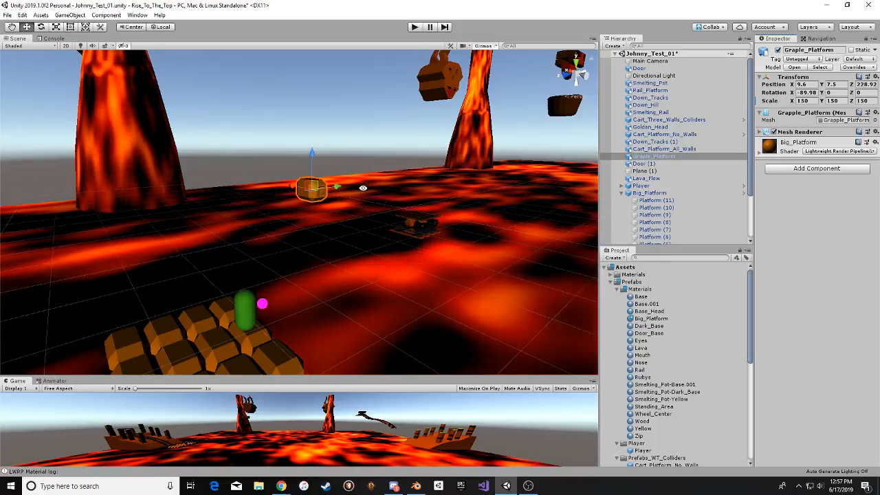
scroll(363, 188, "up", 6, "alt")
key("ctrl+z")
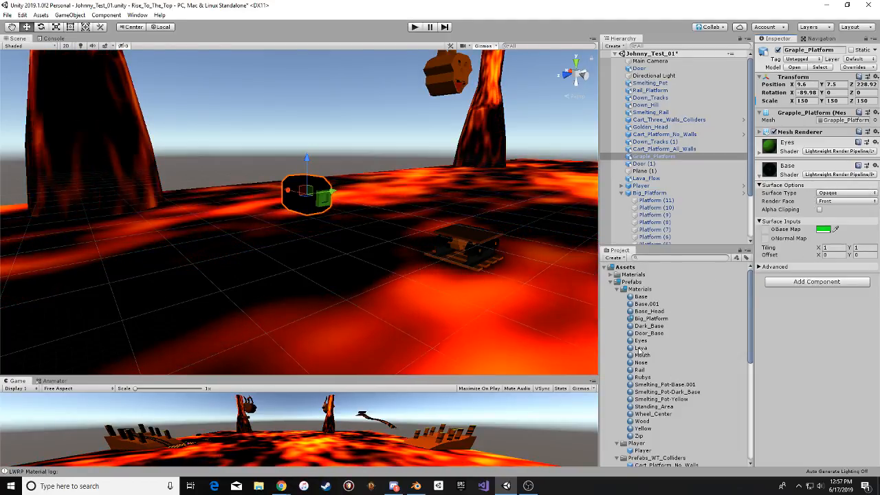
Try to replace only the grapple platform's Base material with Big_Platform, checking the Base material's options.
left_click_drag(638, 320, 785, 166)
left_click(874, 166)
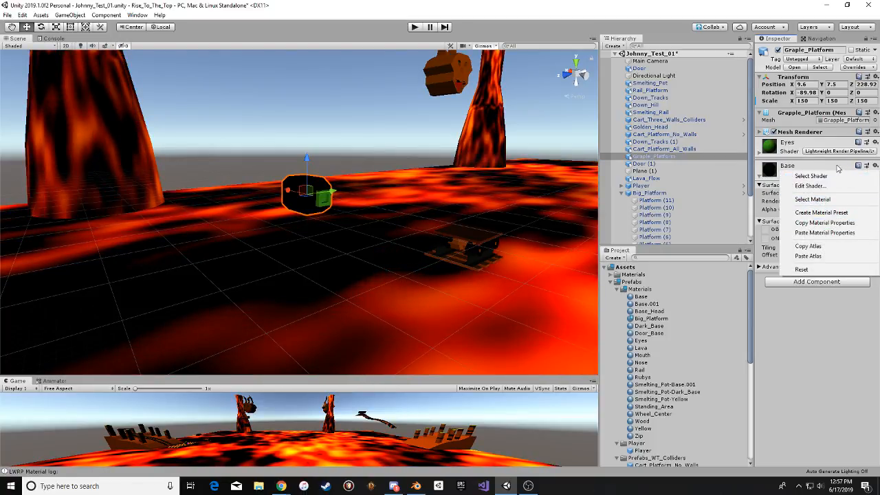
left_click(821, 294)
Adjust the grapple platform's height above the lava to a Y position of 12.14.
left_click_drag(383, 259, 327, 245, "alt")
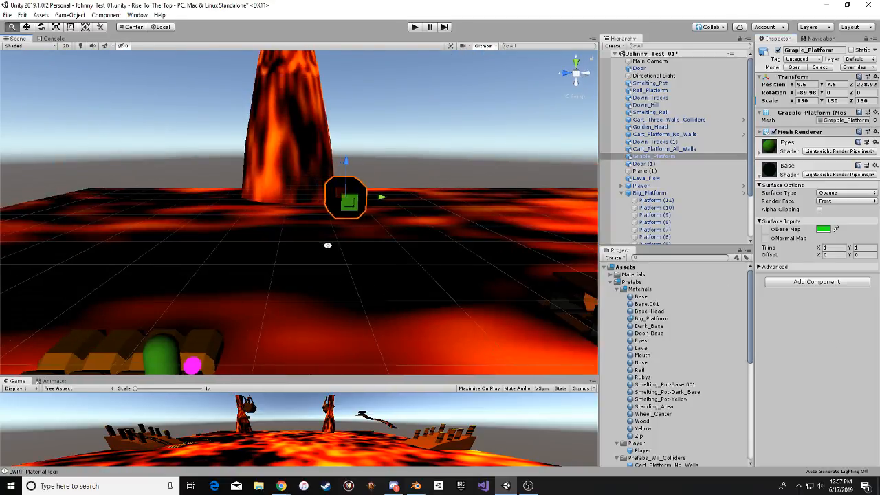
middle_click_drag(327, 245, 303, 251)
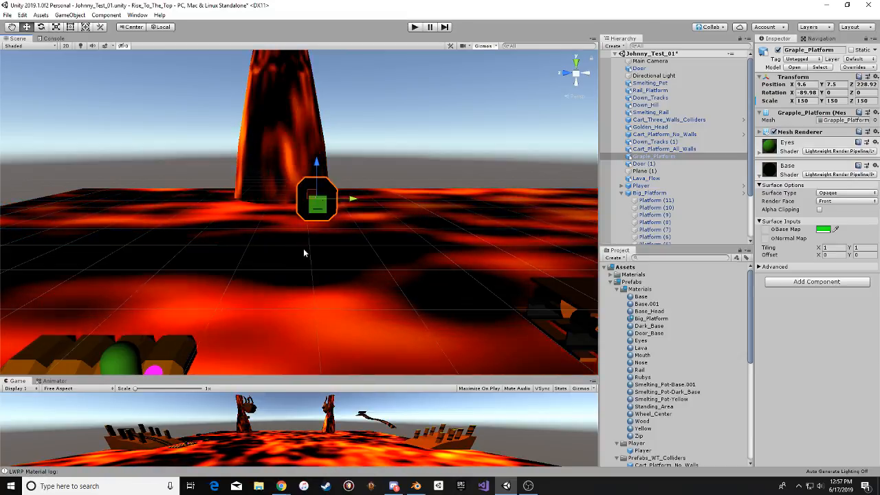
middle_click_drag(308, 267, 267, 176)
mouse_move(267, 176)
left_mouse_down("alt")
mouse_move(237, 200)
mouse_move(264, 171)
left_mouse_up("alt")
left_click_drag(312, 89, 304, 139)
middle_click_drag(292, 193, 340, 227)
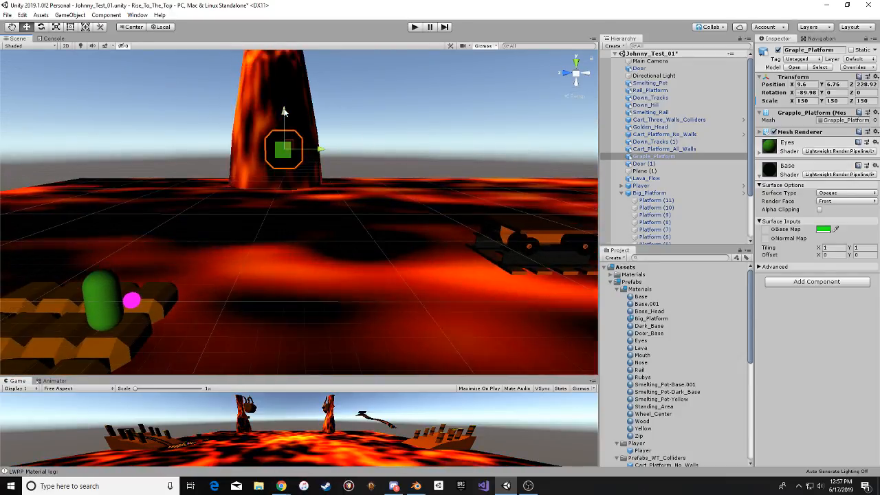
left_click_drag(281, 116, 436, 171)
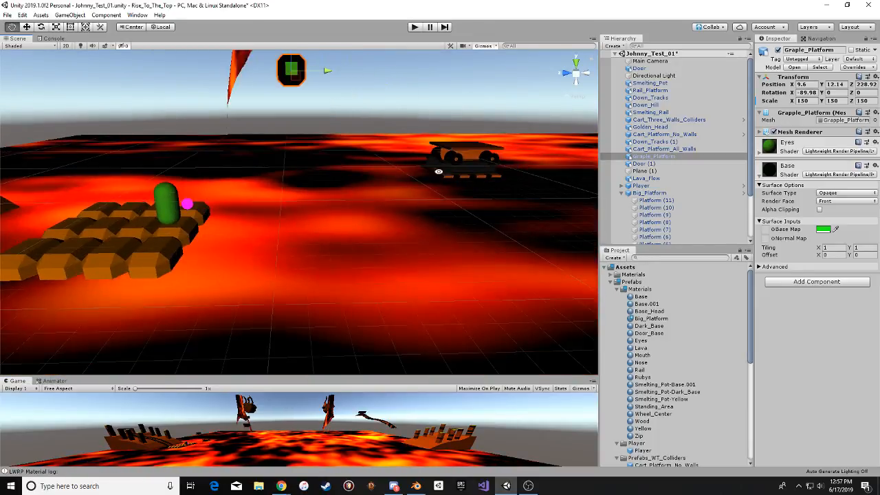
Select the rail platform together with the wall-less cart on it and examine their distance from the big platform.
left_click(462, 167)
left_click(464, 150, "shift")
left_click_drag(464, 117, 431, 234, "alt")
middle_click_drag(431, 234, 433, 216)
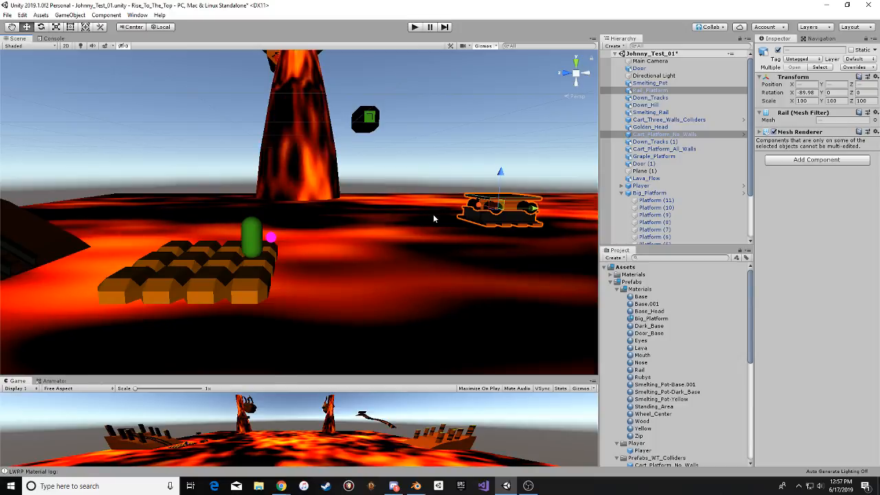
left_click_drag(434, 218, 385, 231, "alt")
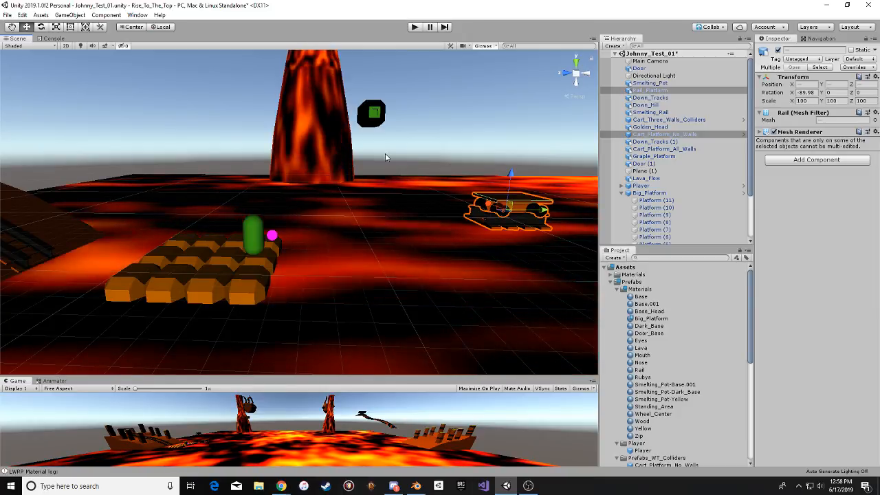
Select the grapple platform and examine its placement relative to the big platform, the rail cart and the lava pillar.
left_click(376, 113)
left_click_drag(377, 112, 338, 175, "alt")
scroll(337, 175, "down", 10)
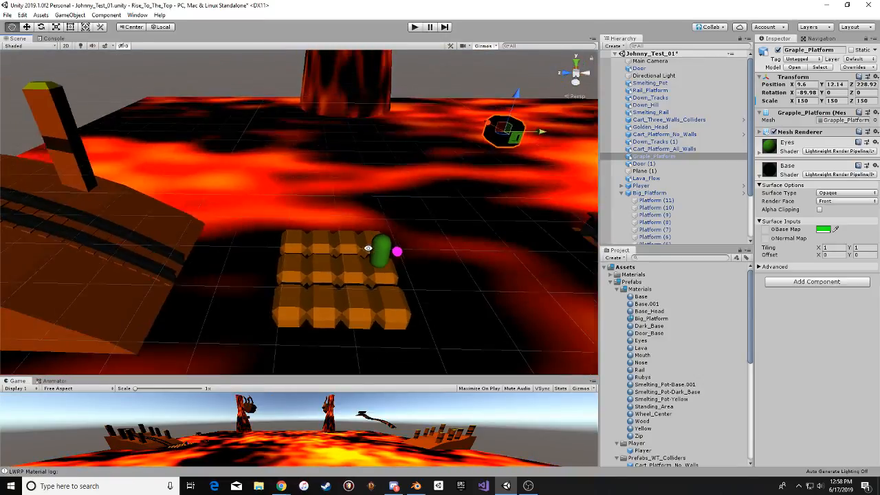
left_click_drag(348, 227, 289, 277, "alt")
scroll(358, 239, "up", 8, "alt")
scroll(358, 239, "down", 4, "alt")
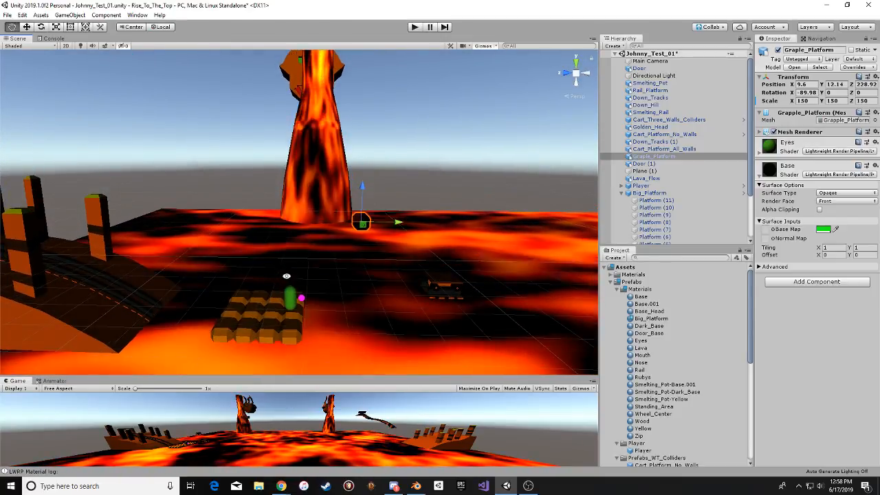
left_click_drag(291, 140, 290, 173, "alt")
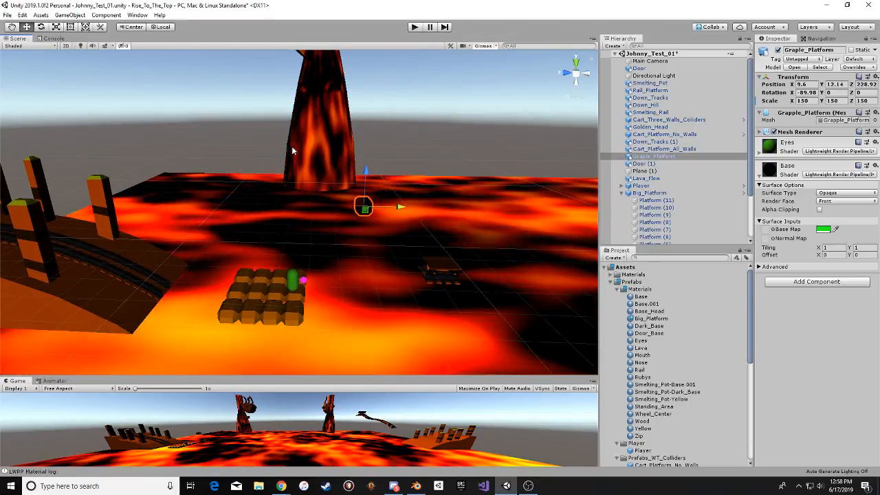
left_click_drag(312, 176, 319, 184, "alt")
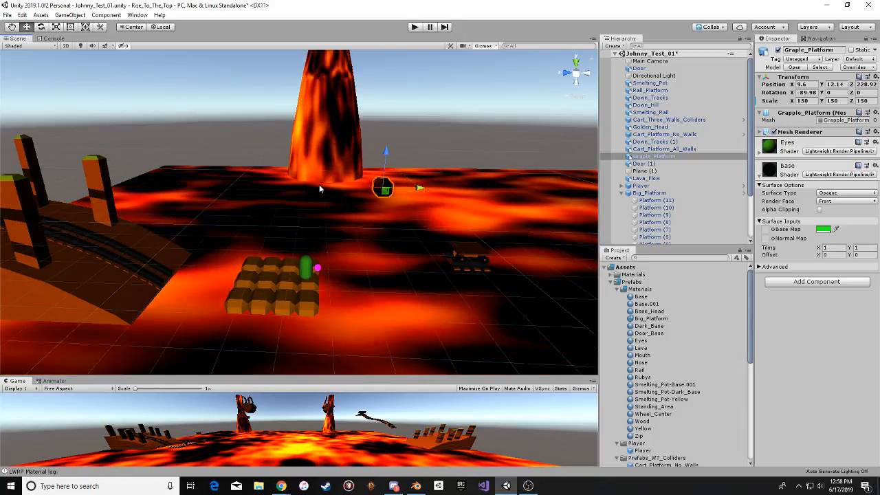
left_click_drag(318, 184, 277, 210, "alt")
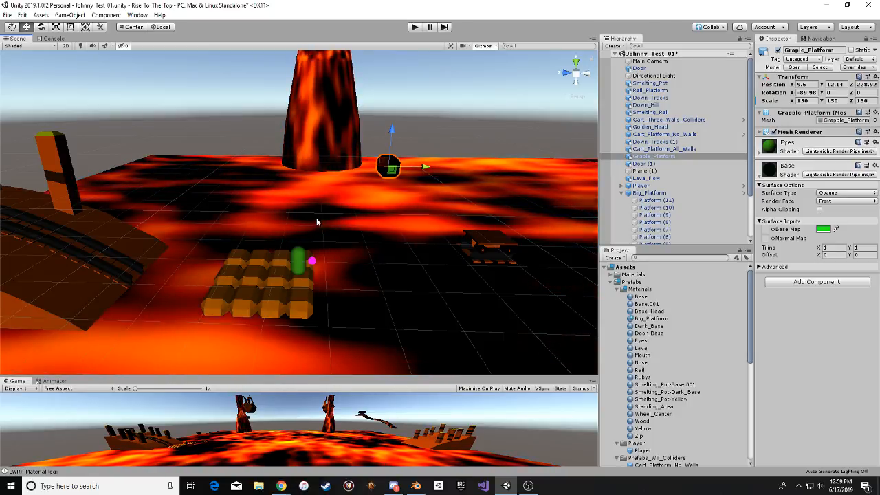
left_click_drag(388, 250, 336, 257, "alt")
middle_click_drag(336, 257, 341, 274)
left_click_drag(337, 263, 296, 288)
right_click_drag(302, 287, 279, 317)
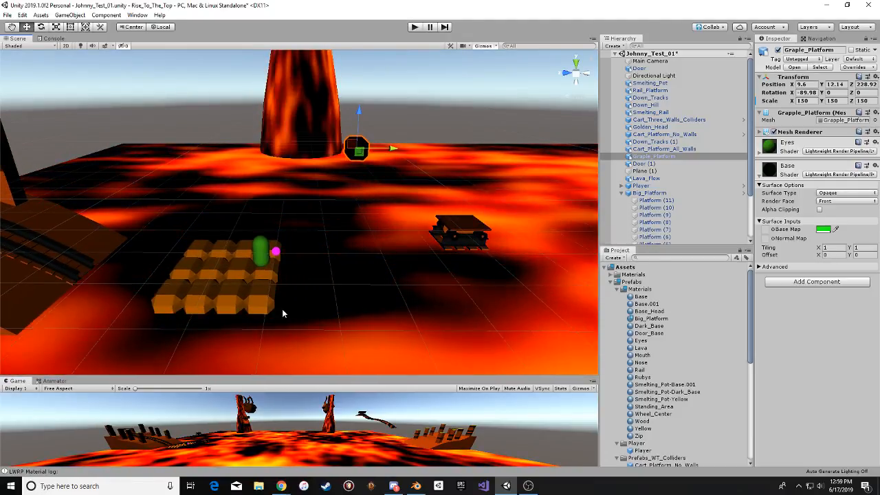
scroll(279, 307, "up", 3)
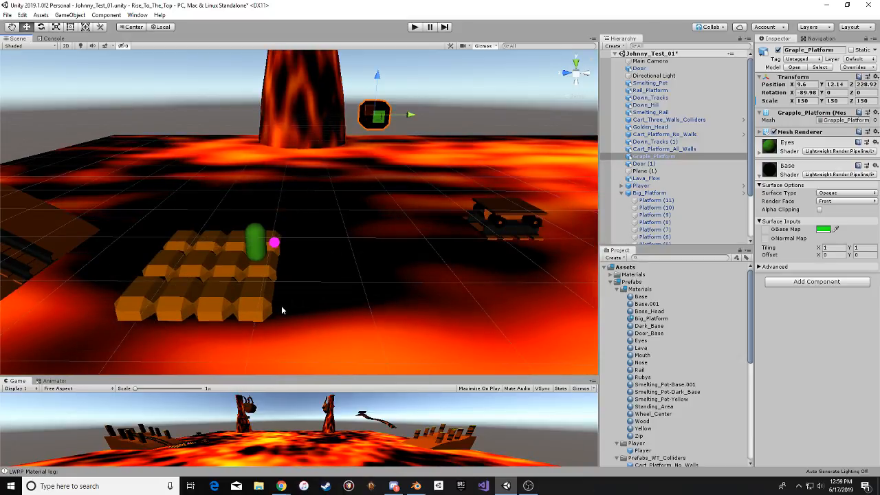
scroll(283, 309, "up", 2)
right_click_drag(283, 307, 270, 270)
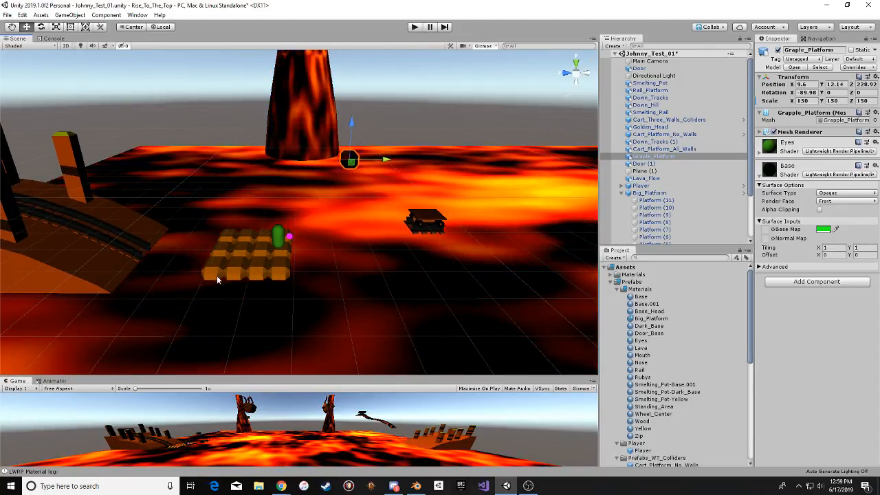
middle_click_drag(352, 233, 253, 245)
left_click_drag(253, 245, 277, 172, "alt")
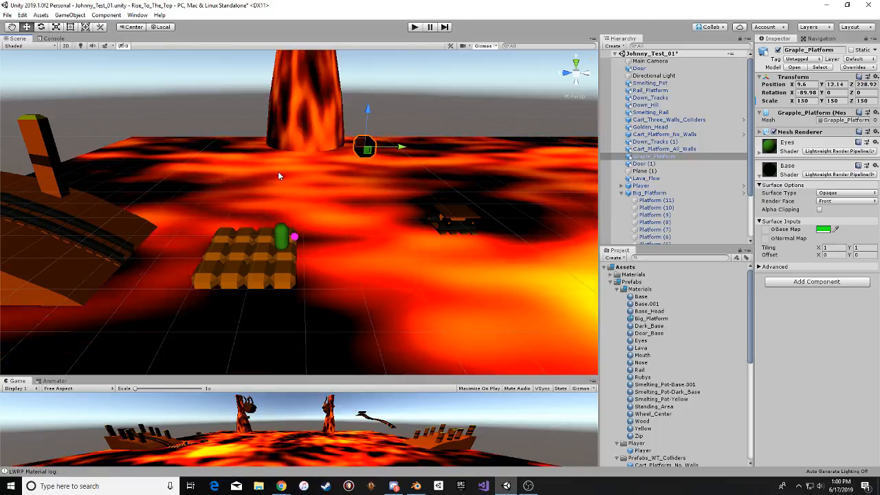
Select the wall-less cart and examine its distance from the big platform, the grapple platform and the lava pillar.
scroll(298, 233, "down", 3)
middle_click_drag(385, 232, 295, 234)
middle_click_drag(405, 240, 294, 217)
left_click(314, 217)
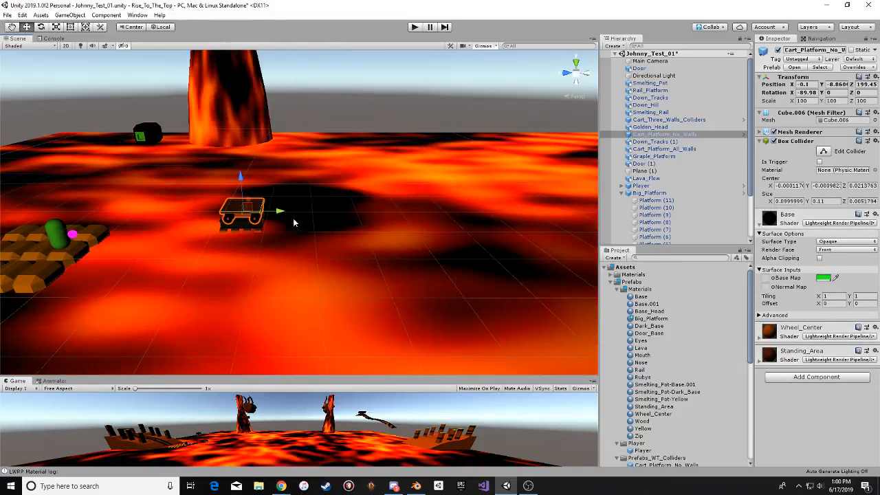
middle_click_drag(292, 222, 322, 223)
scroll(323, 222, "down", 1)
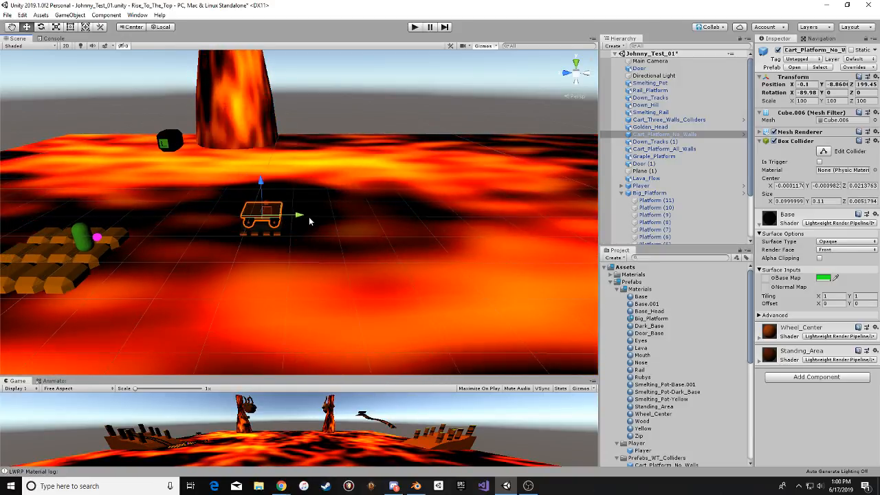
left_click_drag(309, 218, 328, 216, "alt")
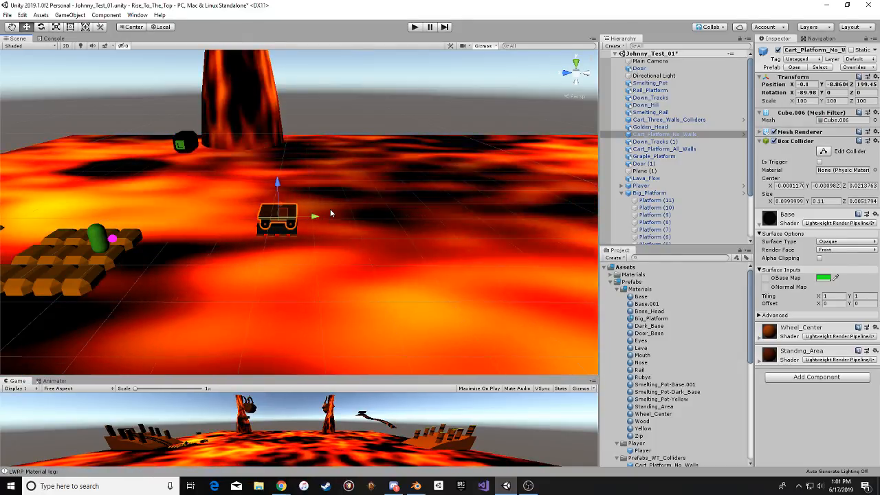
left_click_drag(230, 235, 320, 240, "alt")
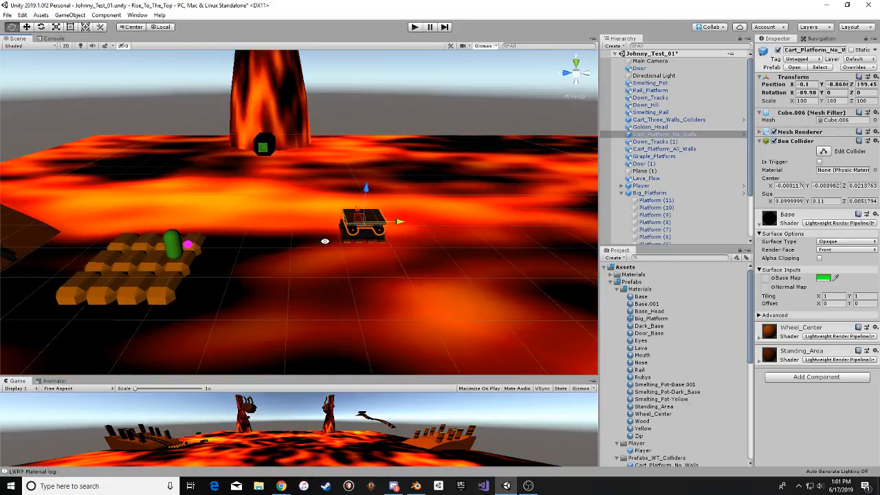
scroll(324, 238, "up", 2)
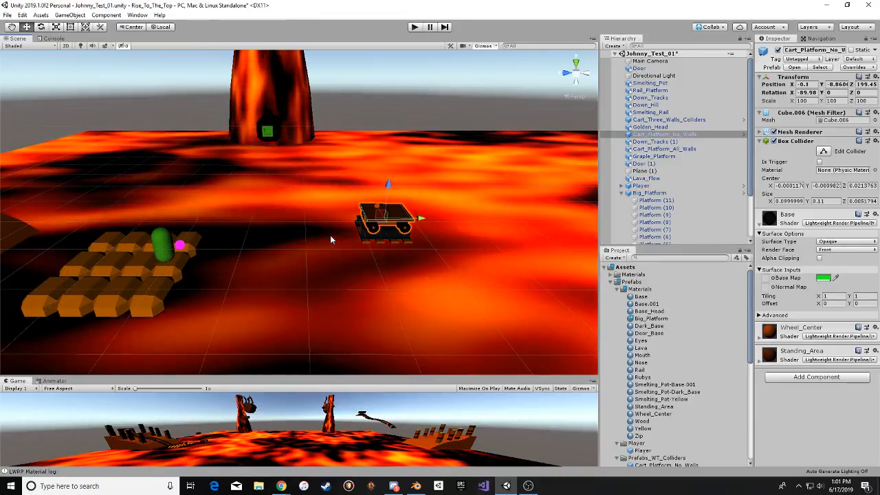
left_click_drag(330, 235, 318, 232, "alt")
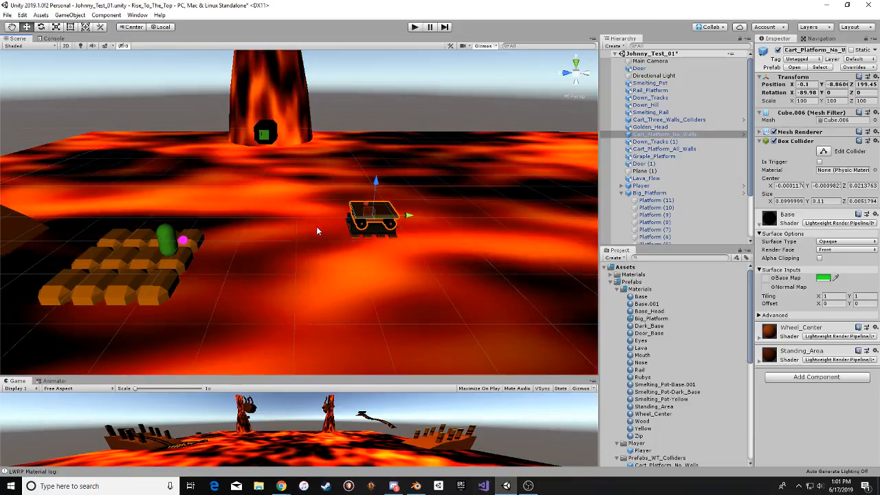
scroll(363, 226, "up", 2)
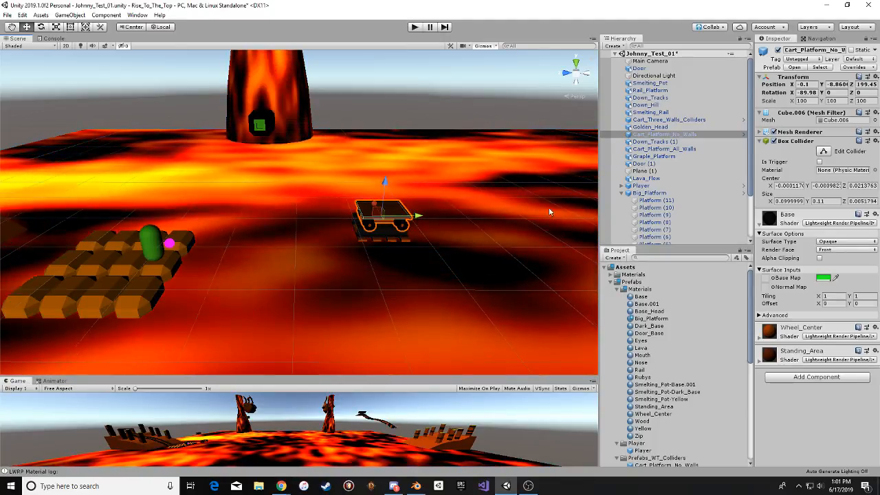
Collapse the big platform's children and move the Materials folder from Prefabs into the main Materials folder under Assets.
left_click(622, 194)
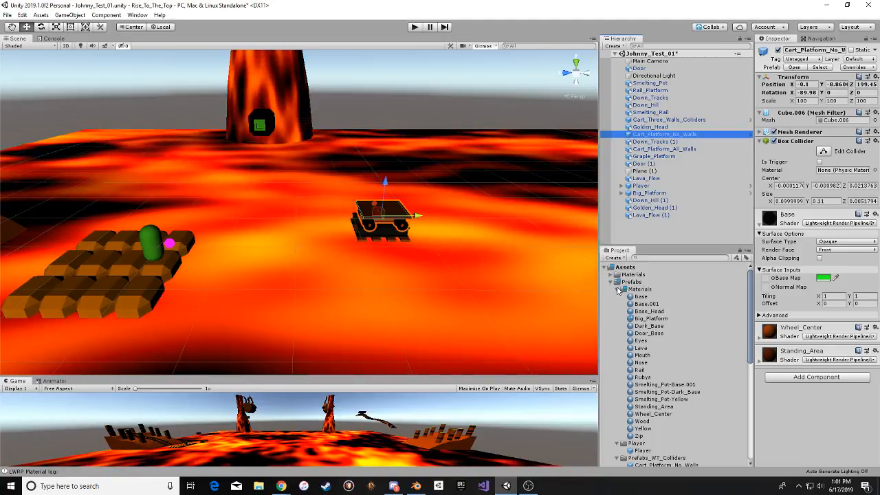
left_click(620, 289)
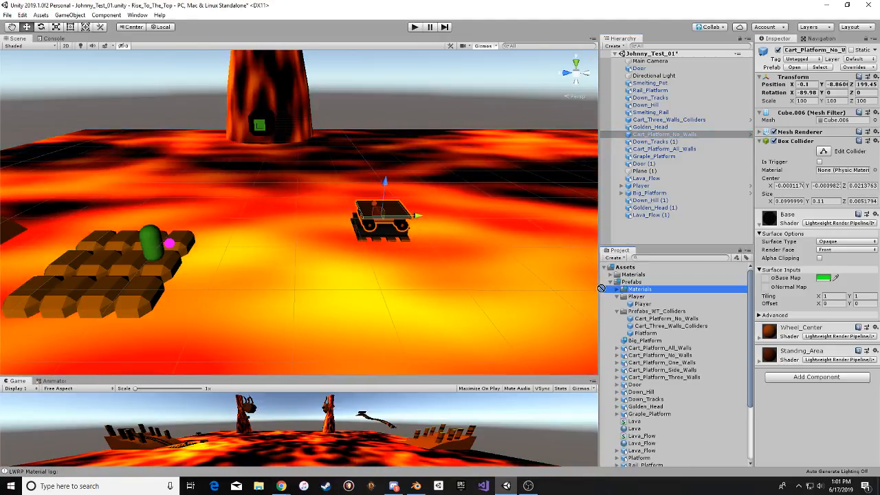
left_click_drag(601, 280, 605, 274)
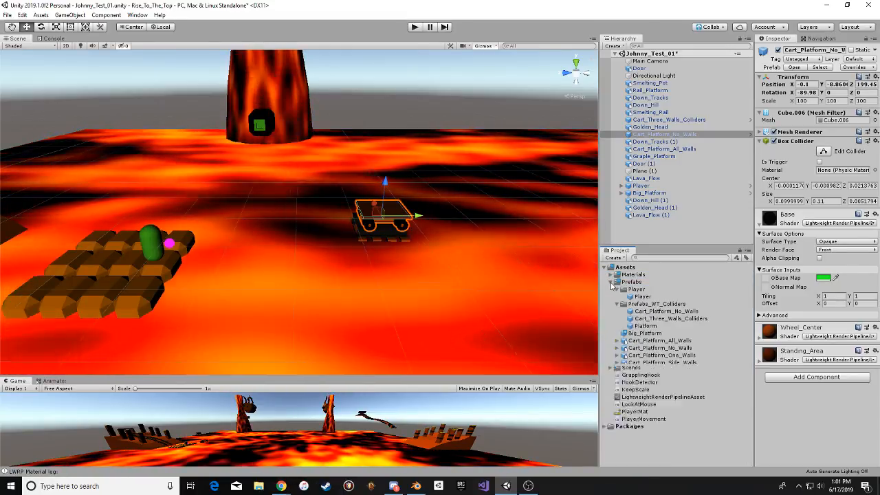
Check the prefabs in the Prefabs_WT_Colliders folder and move the Big_Platform prefab into it.
left_click(634, 311)
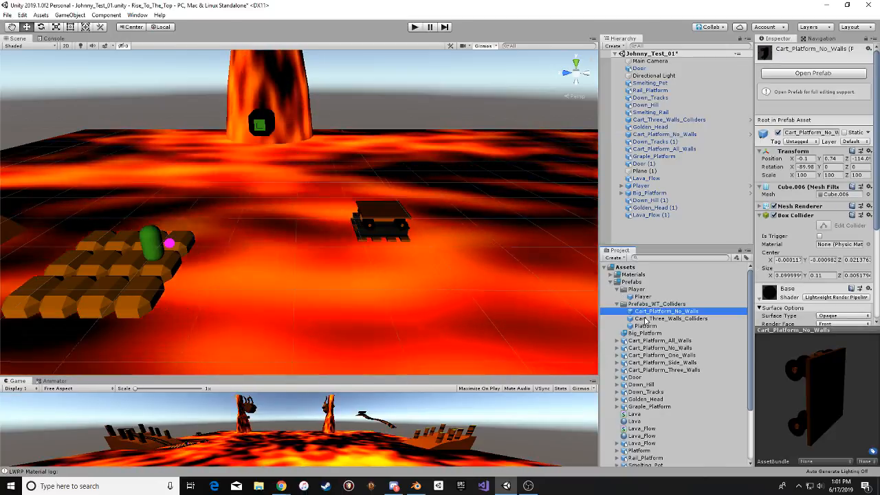
left_click(639, 318)
left_click(646, 326)
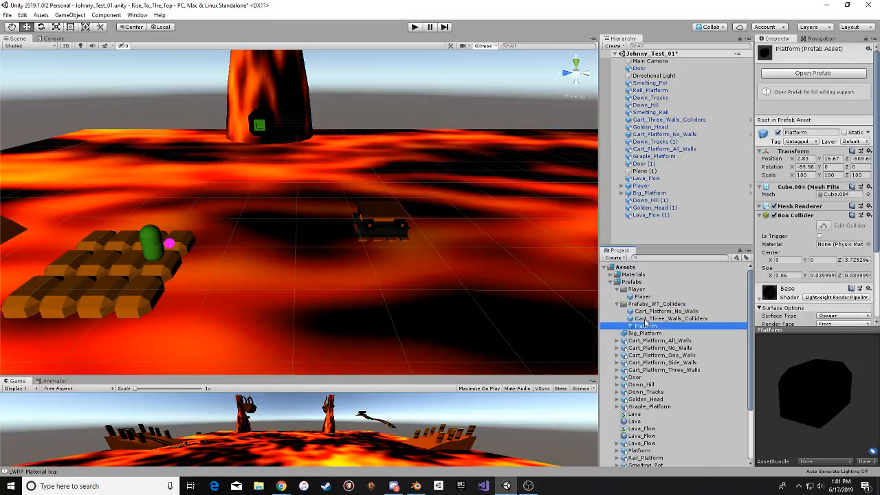
left_click(645, 319)
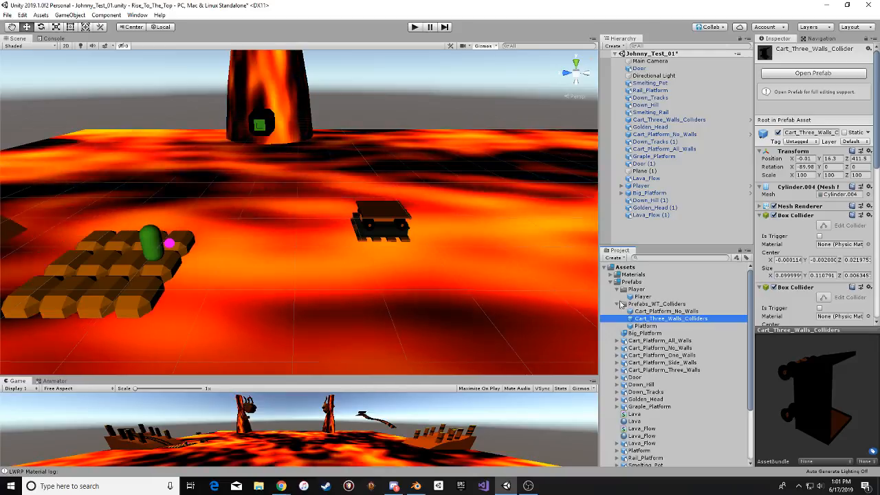
left_click(617, 291)
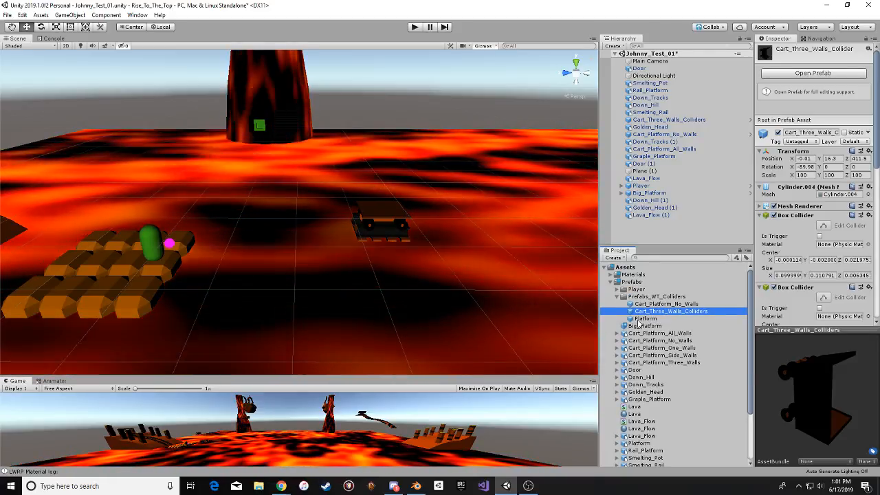
left_click(640, 326)
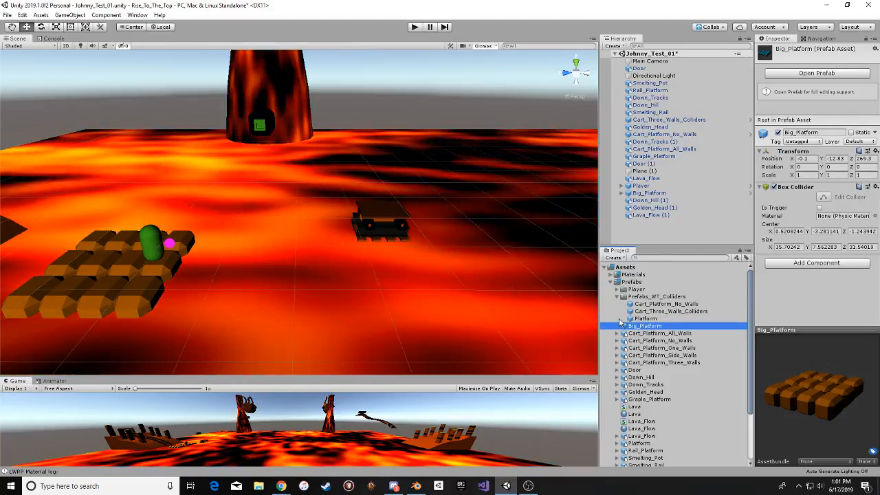
left_click_drag(632, 328, 639, 296)
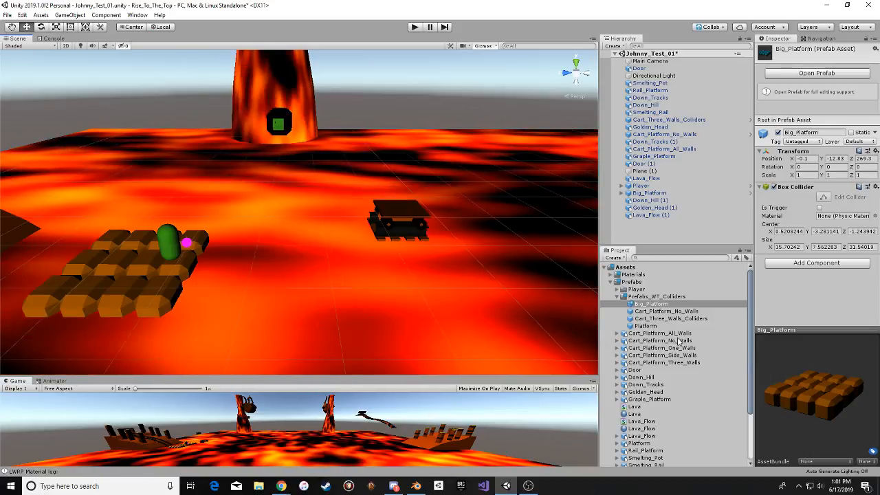
Preview the Cart_Platform_All_Walls, Cart_Platform_No_Walls and Cart_Platform_One_Walls models.
left_click(661, 334)
left_click(679, 341)
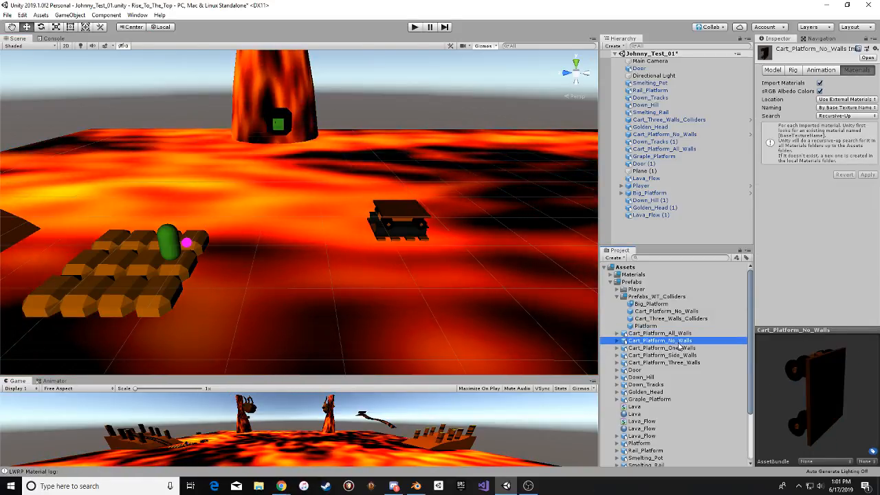
left_click(680, 349)
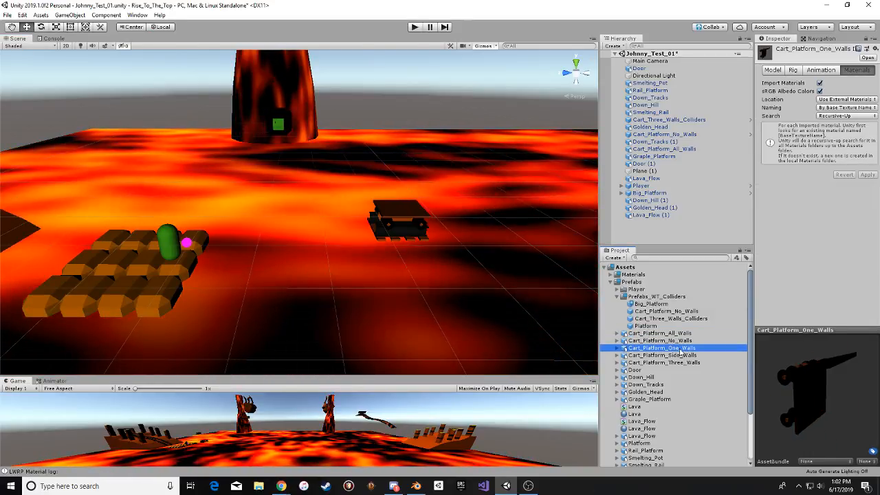
Duplicate the rail platform under the wall-less cart and snap the copy to its end at a Z position of 187.8.
left_click_drag(530, 292, 380, 251, "alt")
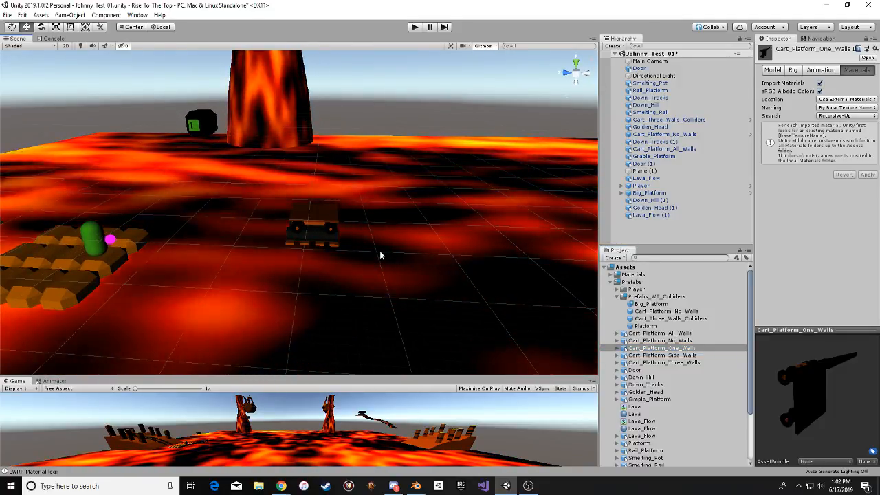
left_click(328, 240)
left_click_drag(329, 246, 284, 225, "alt")
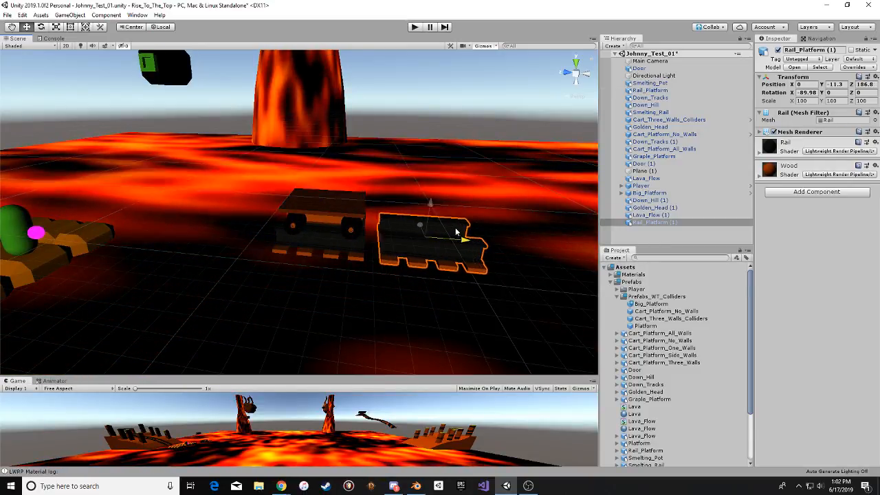
left_click_drag(456, 231, 462, 231)
scroll(448, 230, "up", 3, "alt")
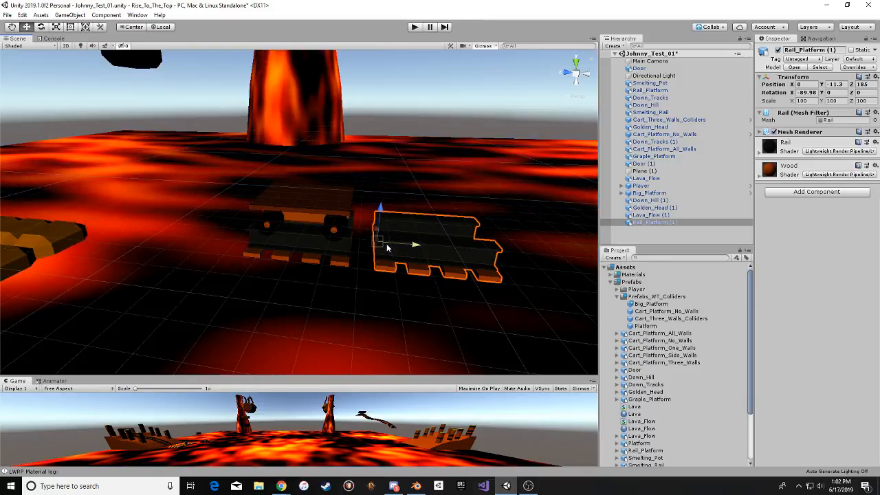
left_click_drag(374, 244, 363, 242)
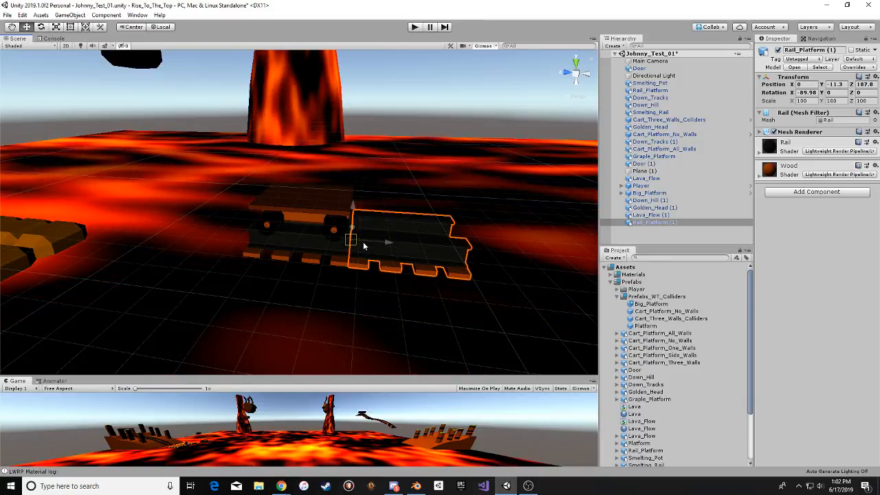
left_click_drag(413, 254, 522, 230, "alt")
left_click(287, 194)
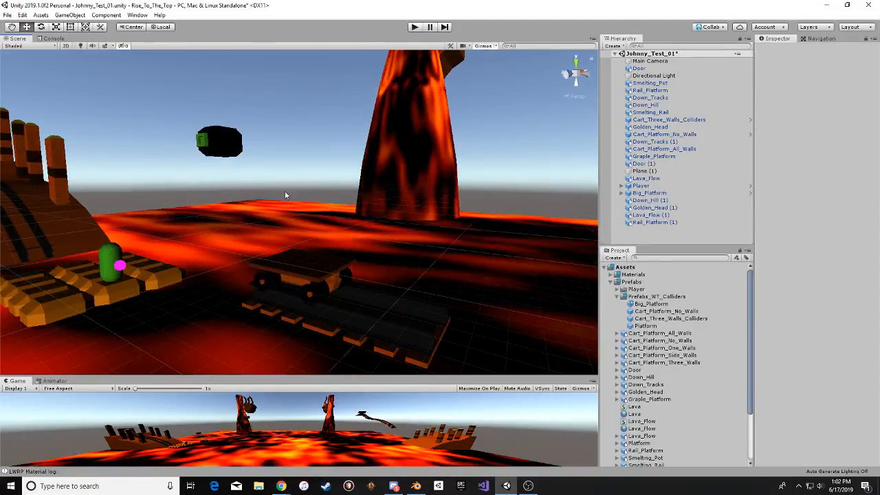
Duplicate the wall-less cart and move the copy along the extended rail to a Z position of 187.52.
left_click_drag(287, 194, 331, 240, "alt")
left_click(314, 262)
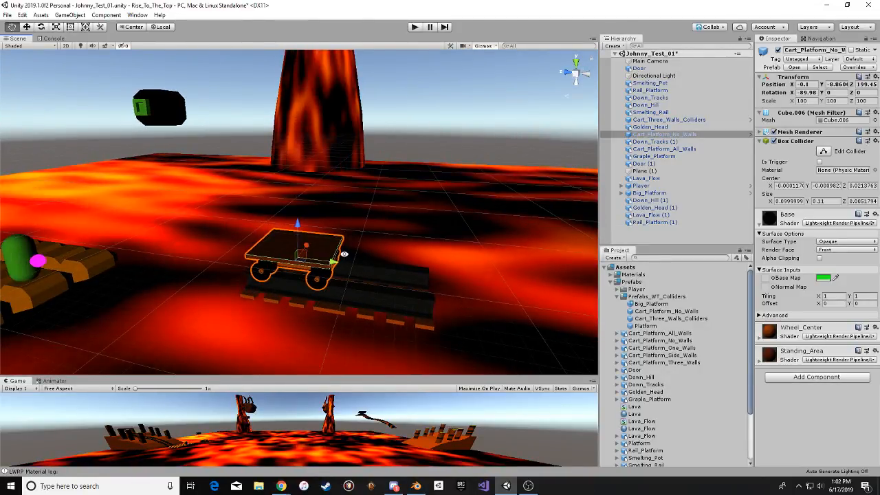
key("ctrl+d")
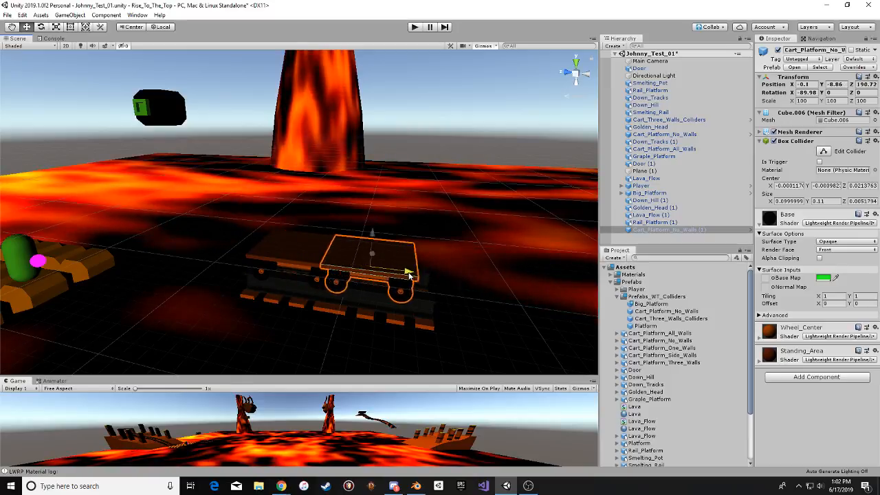
left_click_drag(417, 279, 421, 278)
scroll(422, 277, "up", 3)
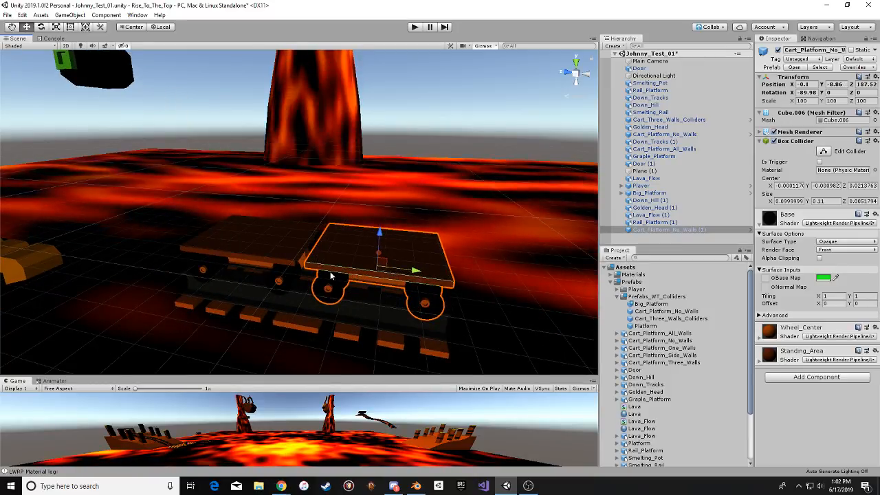
Try to vertex-snap the duplicated cart to the original wall-less cart's corners.
left_click_drag(305, 265, 296, 258)
left_click_drag(252, 273, 179, 273, "alt")
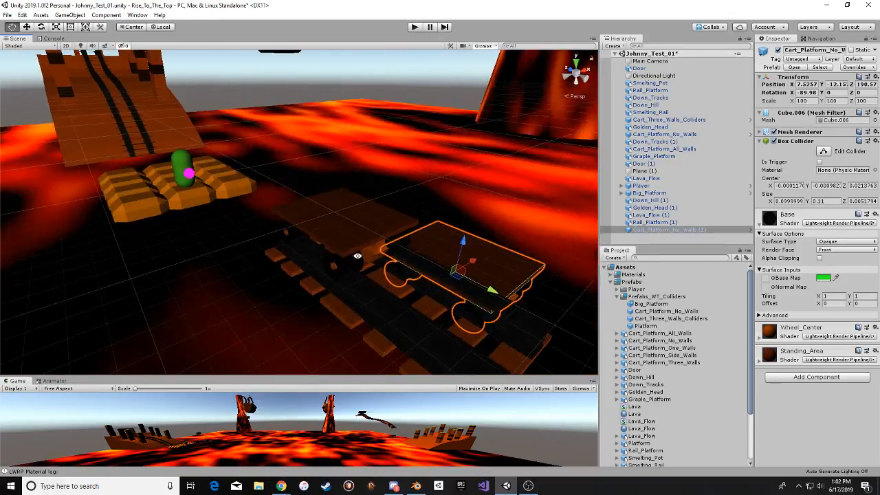
left_click_drag(332, 263, 130, 269, "alt")
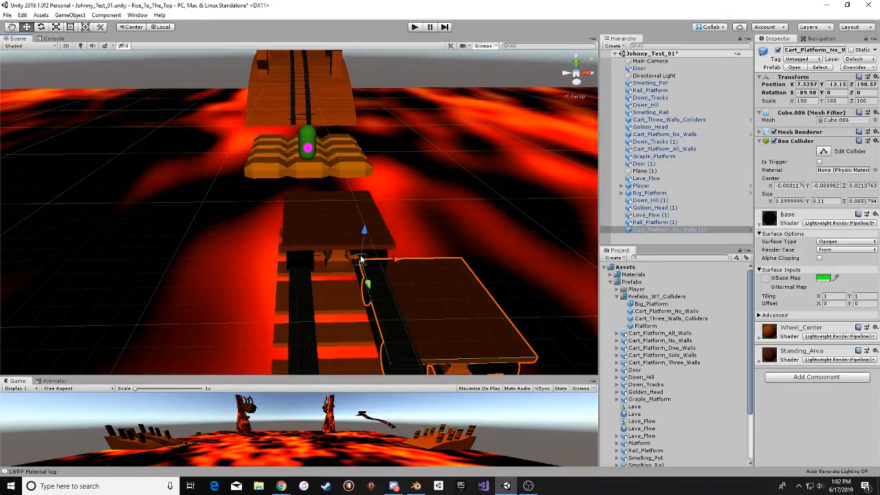
left_click_drag(360, 259, 287, 249)
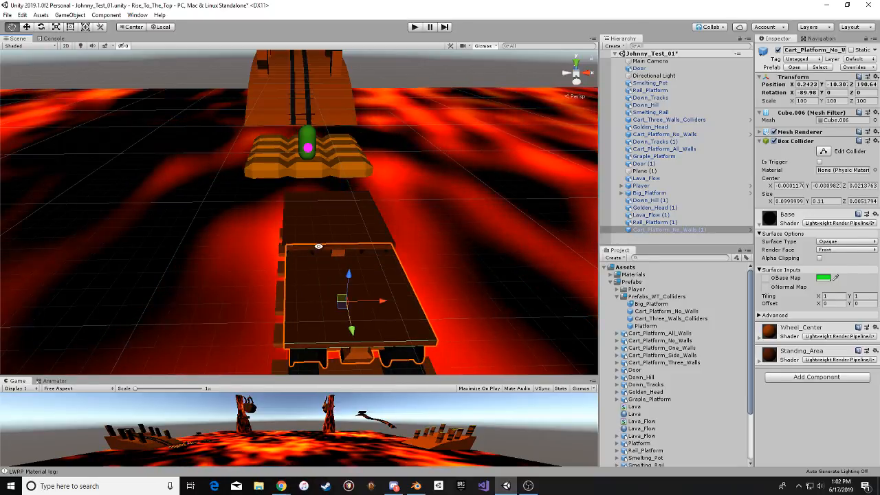
left_click_drag(122, 300, 424, 211, "alt")
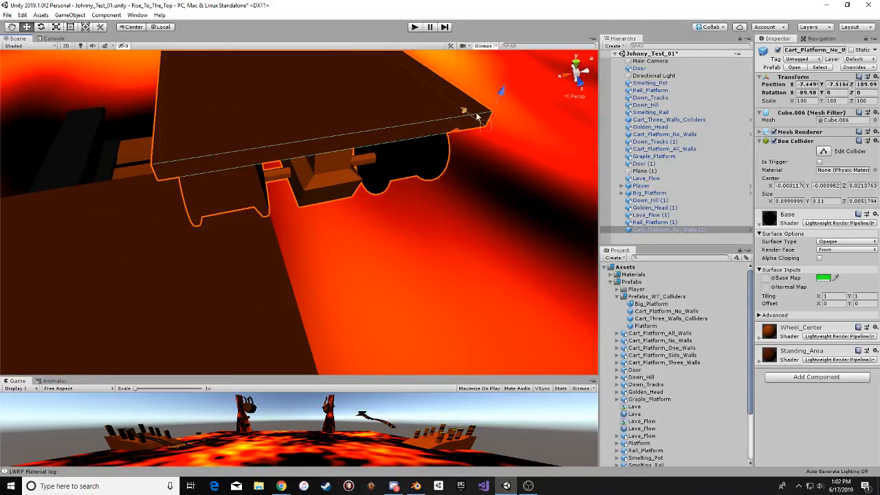
Snap the duplicated cart flush against the original cart at position X -0.1, Y -8.86, Z 188.45.
left_click_drag(476, 116, 250, 174)
left_click(321, 178)
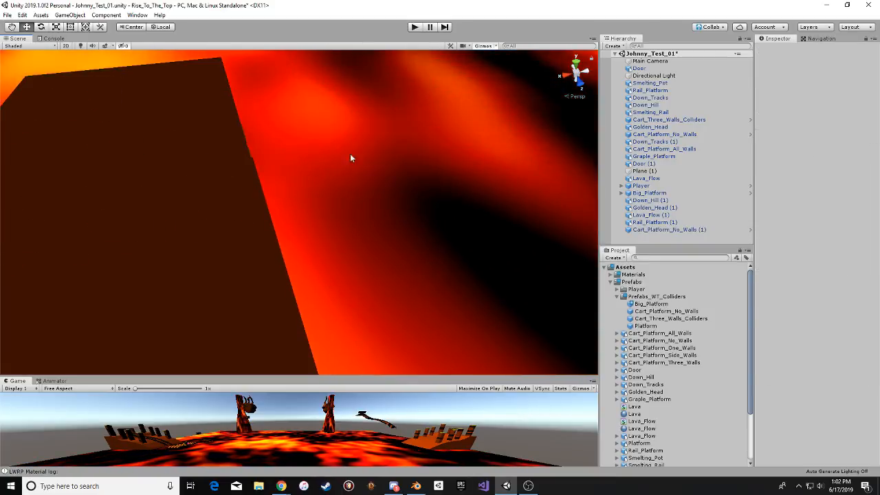
left_click_drag(350, 153, 274, 187, "alt")
left_click(275, 187)
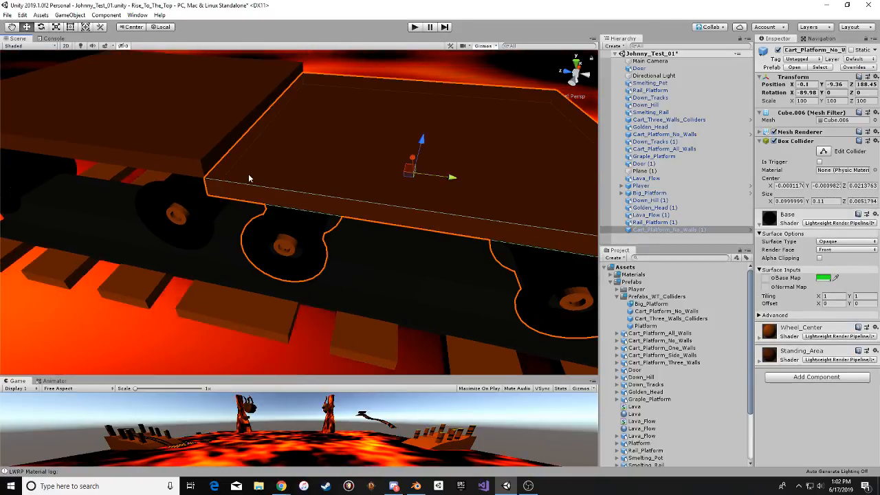
left_click_drag(209, 180, 202, 167)
scroll(340, 174, "down", 5)
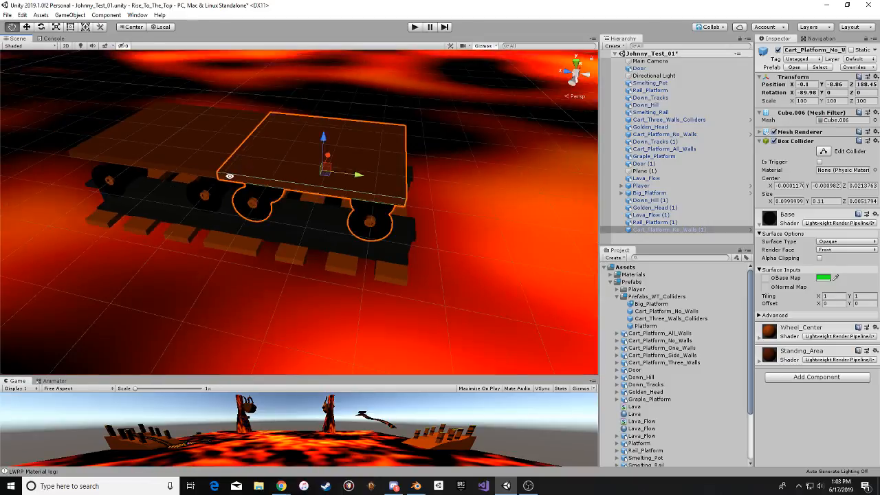
Deselect the cart and examine how the joined carts and rails sit relative to the big platform and grapple platform.
left_click_drag(340, 175, 264, 75, "alt")
left_click(328, 60)
scroll(365, 147, "down", 3)
middle_click_drag(364, 147, 268, 171)
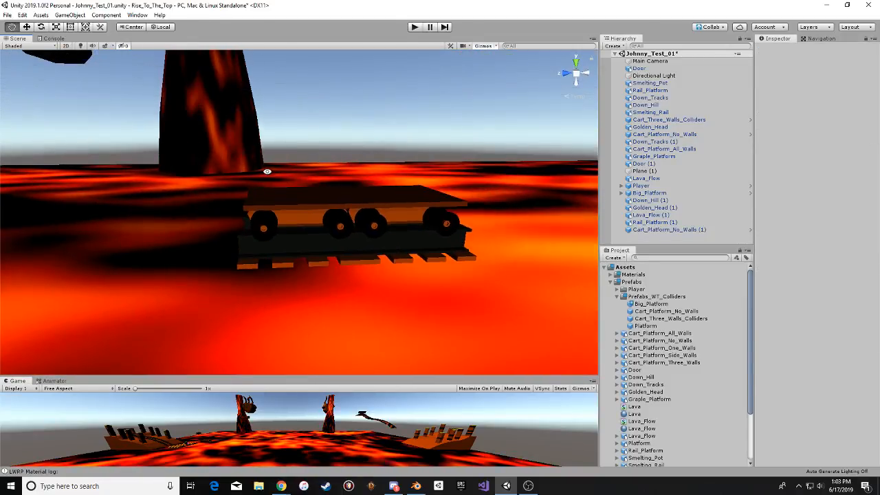
left_click_drag(268, 171, 197, 158, "alt")
middle_click_drag(197, 158, 309, 222)
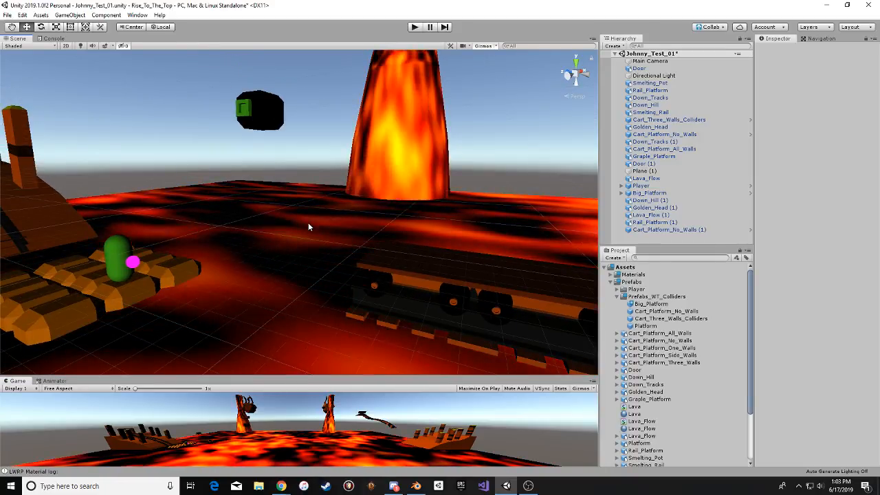
Examine the spacing of the joined carts from the player's platform and the grapple platform from several angles.
left_click_drag(287, 235, 227, 237, "alt")
middle_click_drag(369, 122, 358, 174)
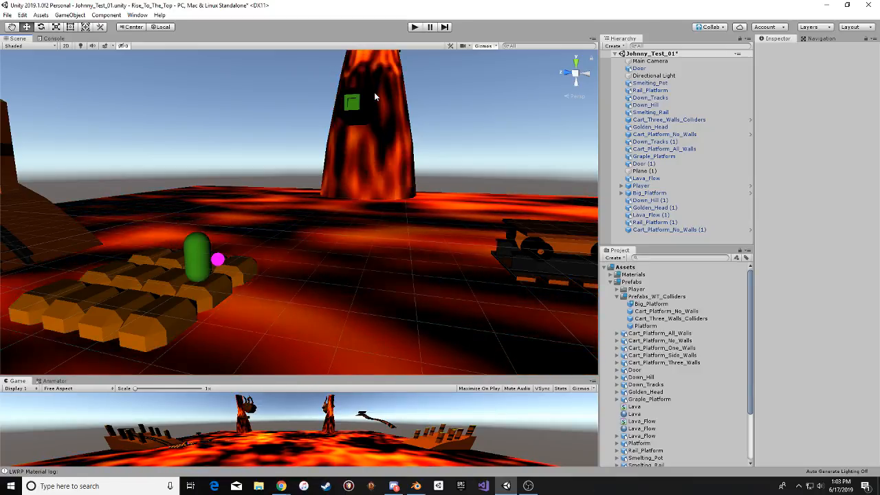
right_click_drag(369, 193, 342, 228, "alt")
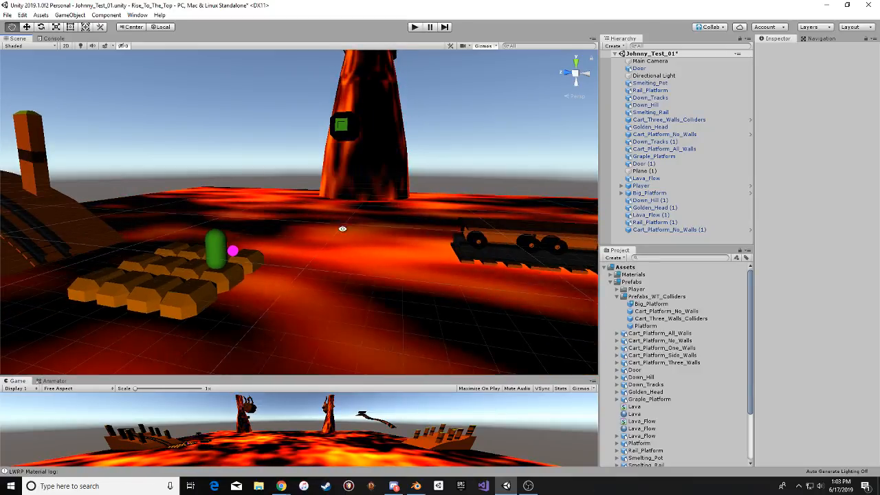
middle_click_drag(341, 227, 342, 260)
left_click_drag(341, 260, 322, 277, "alt")
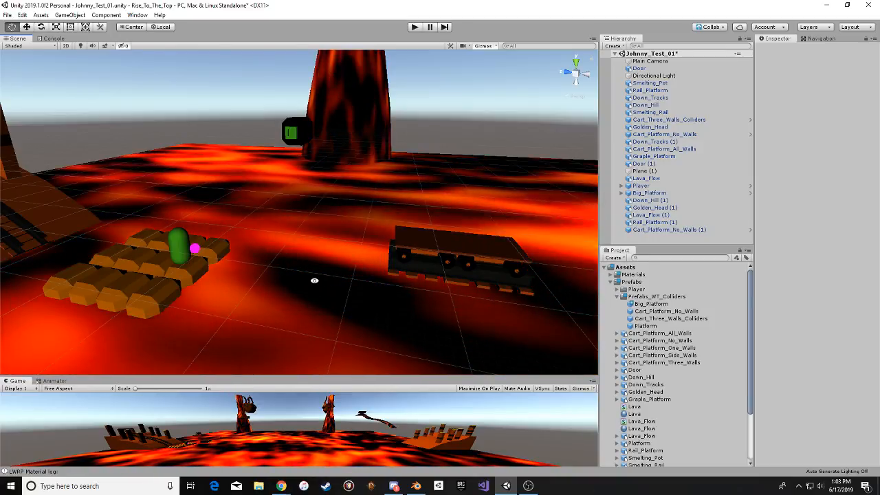
left_click_drag(322, 279, 300, 297, "alt")
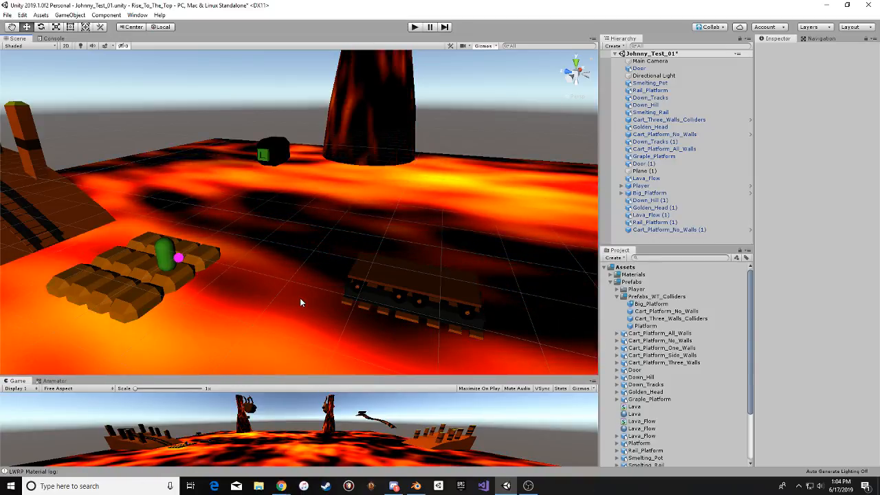
left_click_drag(289, 300, 381, 262, "alt")
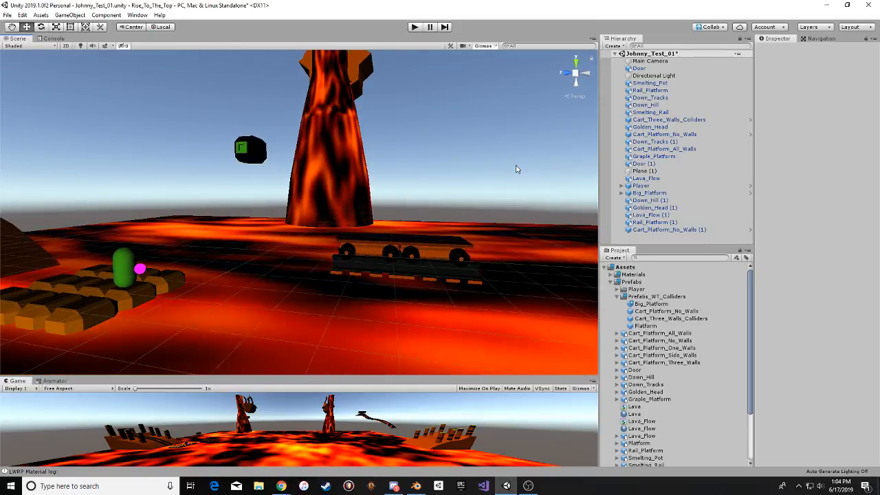
left_click_drag(305, 139, 327, 192, "alt")
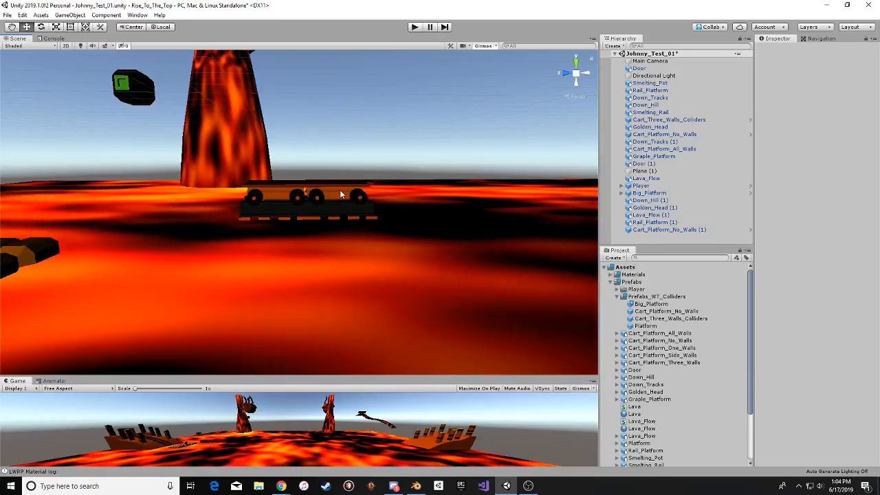
left_click_drag(383, 210, 310, 255, "alt")
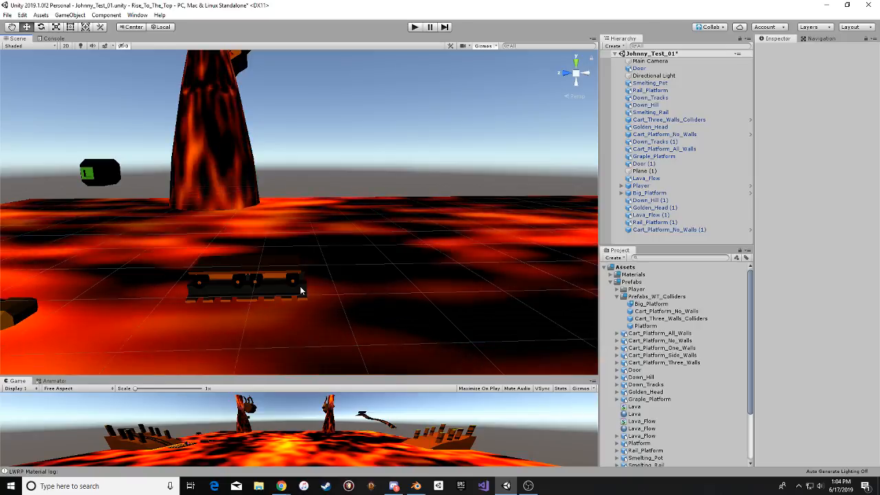
Duplicate the end wall-less cart with its rail and move the copy further on and higher, placing the cart at Y 15.35, Z 158.9.
left_click(300, 291)
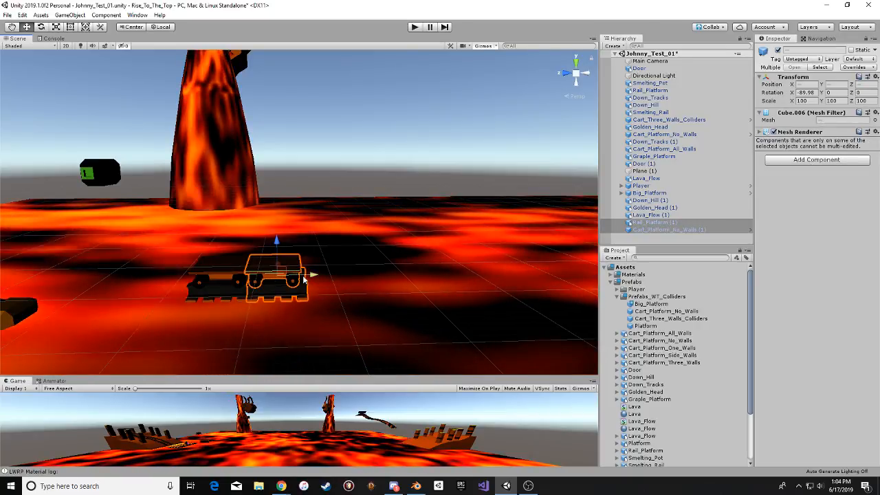
key("ctrl+d")
left_click_drag(309, 278, 446, 269)
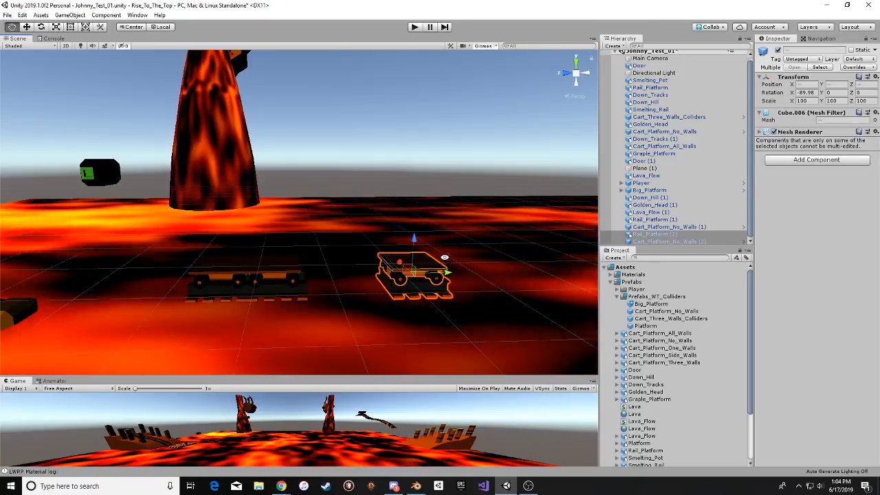
middle_click_drag(444, 257, 395, 244)
left_click_drag(376, 230, 275, 187)
middle_click_drag(275, 186, 294, 190)
scroll(295, 190, "up", 1)
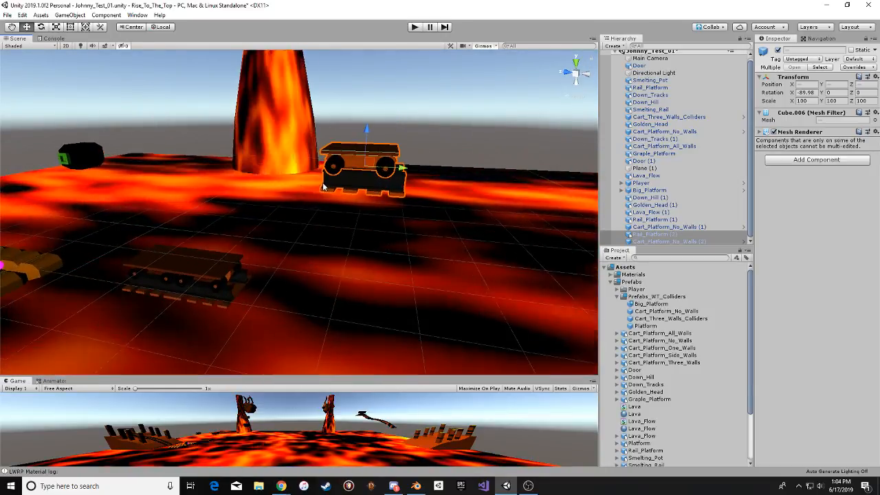
left_click(364, 182)
scroll(387, 149, "up", 1)
left_click(393, 143)
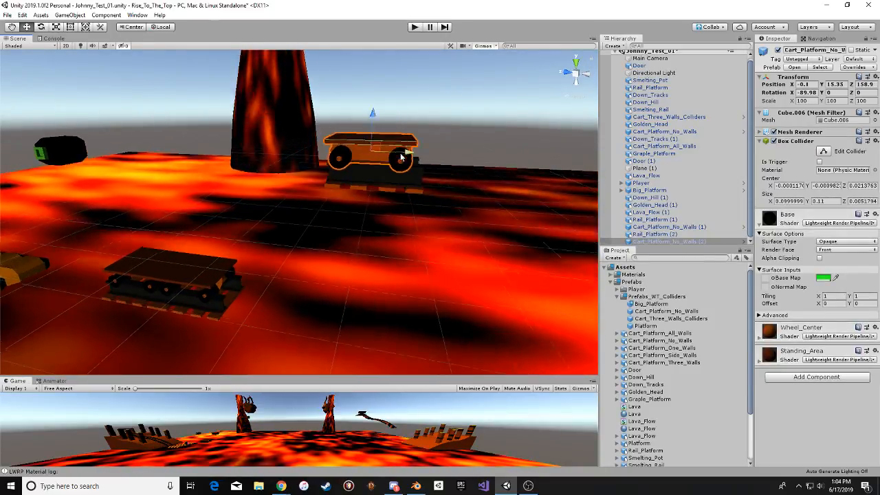
Examine the gap and height difference between the raised cart, the joined carts and the grapple platform.
middle_click_drag(402, 155, 363, 202)
mouse_move(364, 202)
left_mouse_down("alt")
mouse_move(339, 180)
mouse_move(377, 195)
left_mouse_up("alt")
scroll(340, 181, "up", 1)
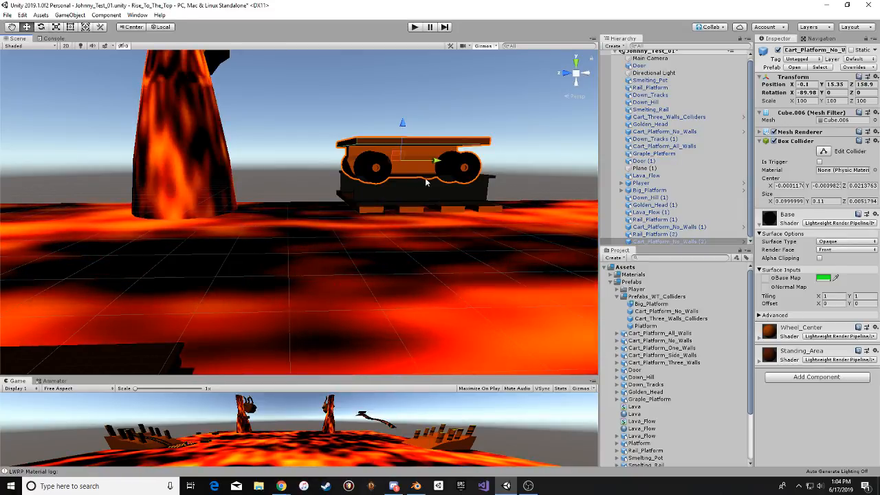
left_click_drag(405, 186, 447, 227, "alt")
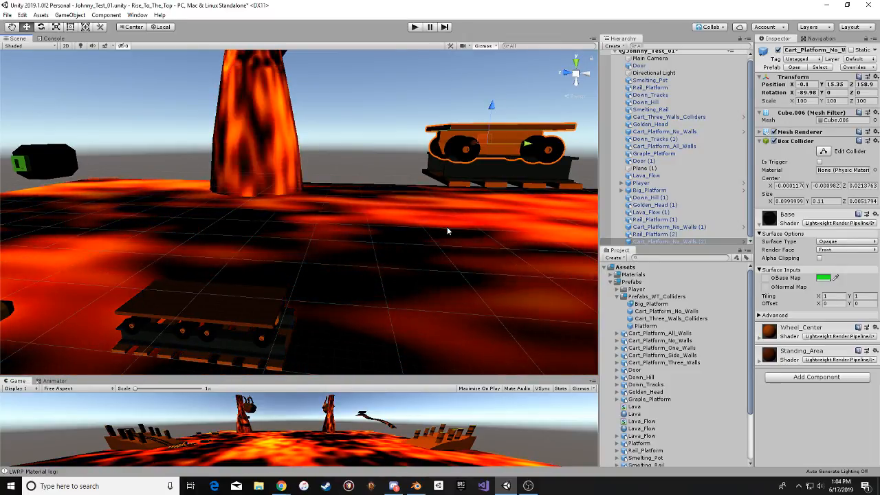
middle_click_drag(265, 241, 293, 240)
right_click_drag(313, 261, 506, 147)
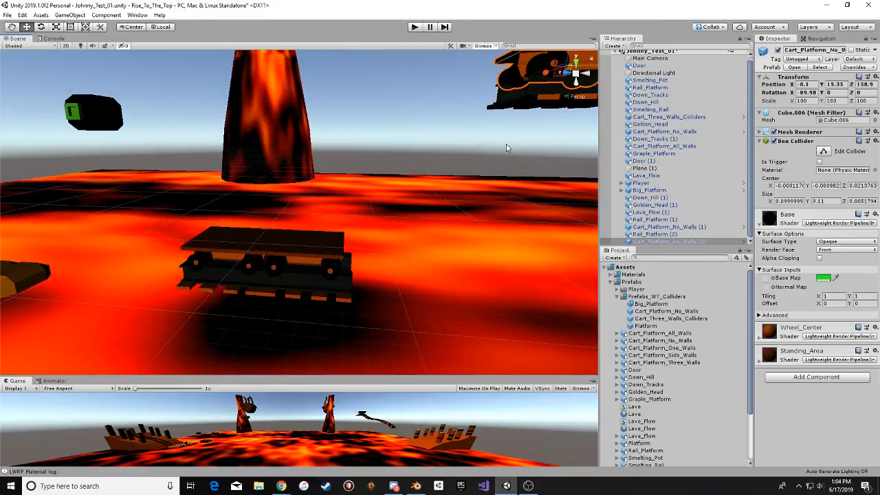
middle_click_drag(466, 201, 363, 294)
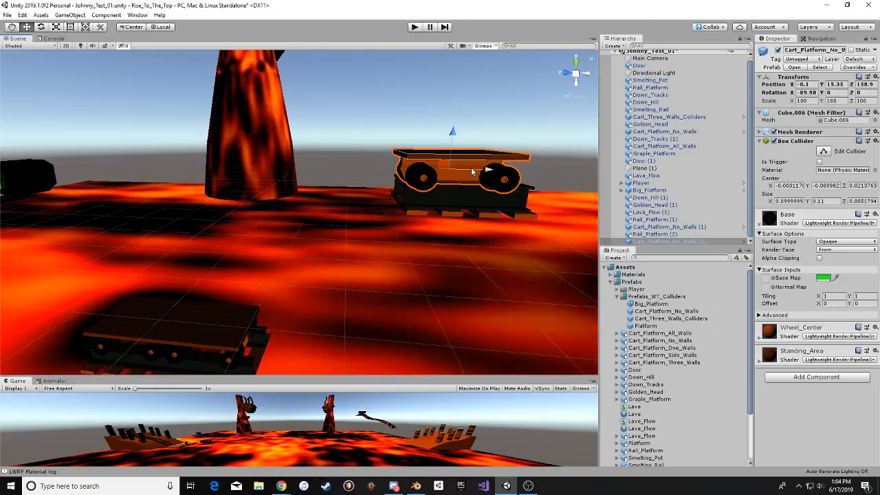
right_click_drag(366, 130, 352, 188)
middle_click_drag(351, 188, 402, 169)
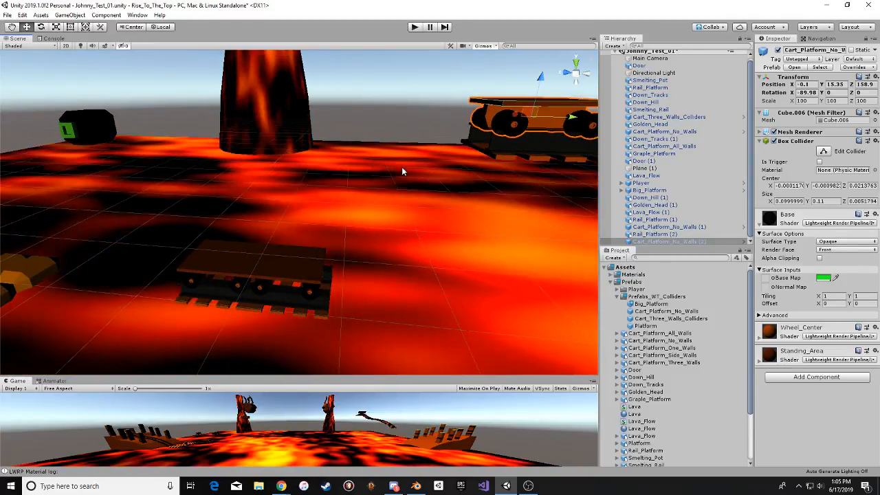
scroll(429, 168, "down", 1)
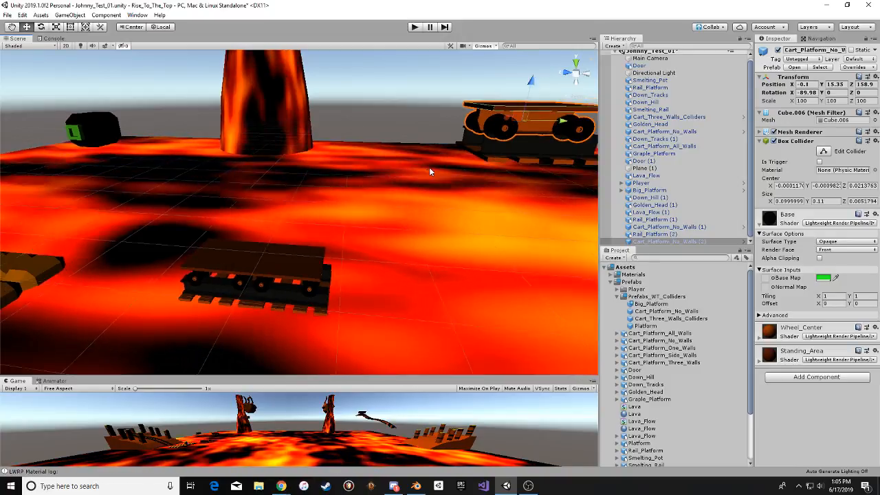
right_click_drag(431, 169, 471, 180)
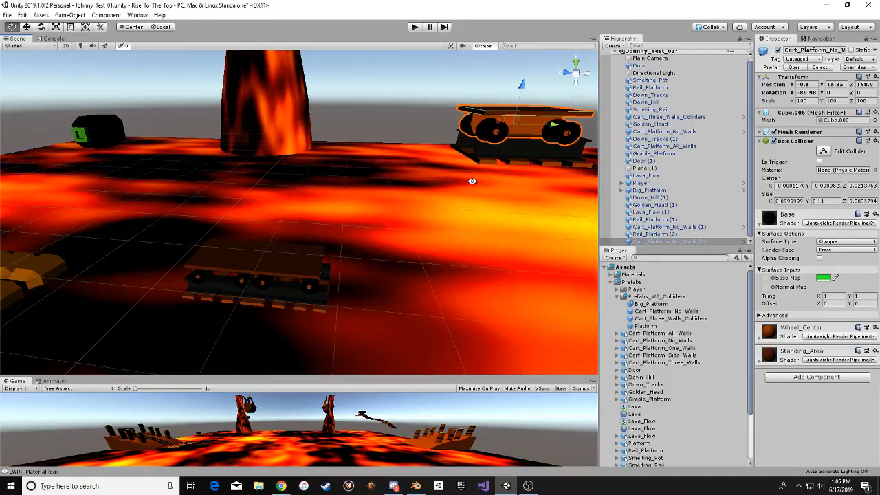
middle_click_drag(444, 176, 341, 183)
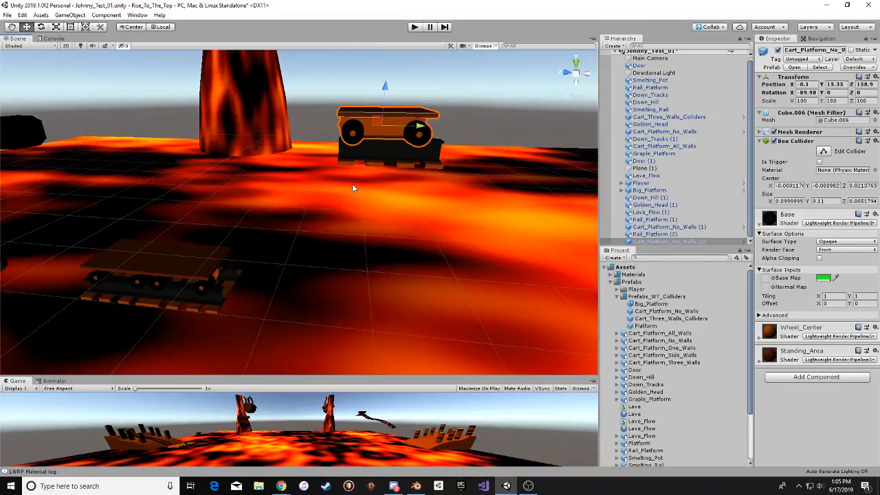
middle_click_drag(364, 169, 372, 238)
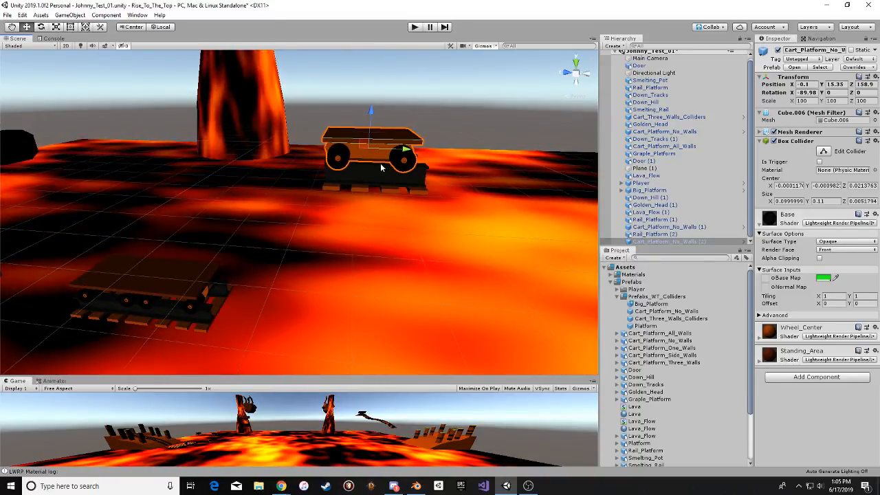
Select the raised cart together with its rail, without the lava plane, and check their distance from the joined carts.
left_click(383, 184, "shift")
left_click_drag(371, 161, 233, 210)
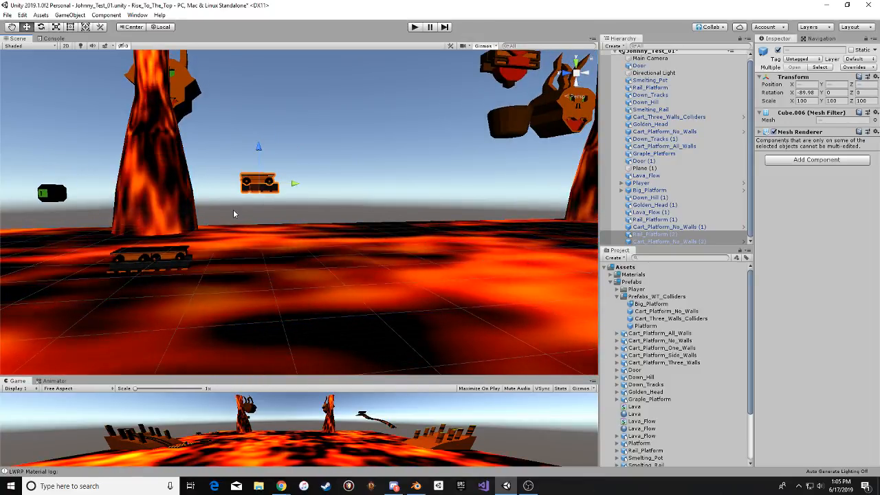
key("alt")
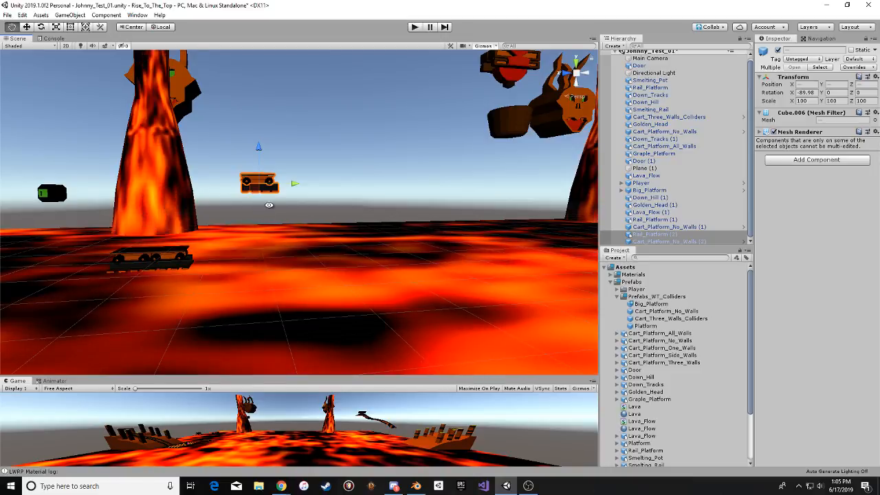
left_click_drag(269, 205, 284, 286, "alt")
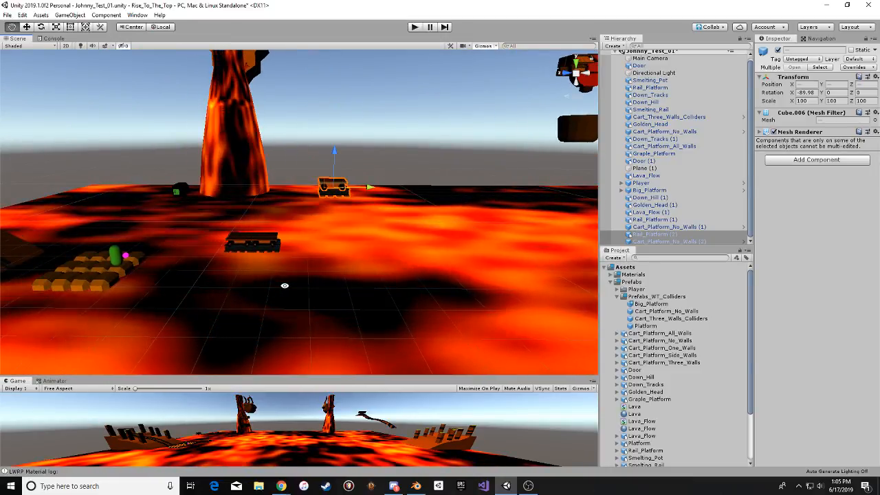
middle_click_drag(284, 289, 273, 288)
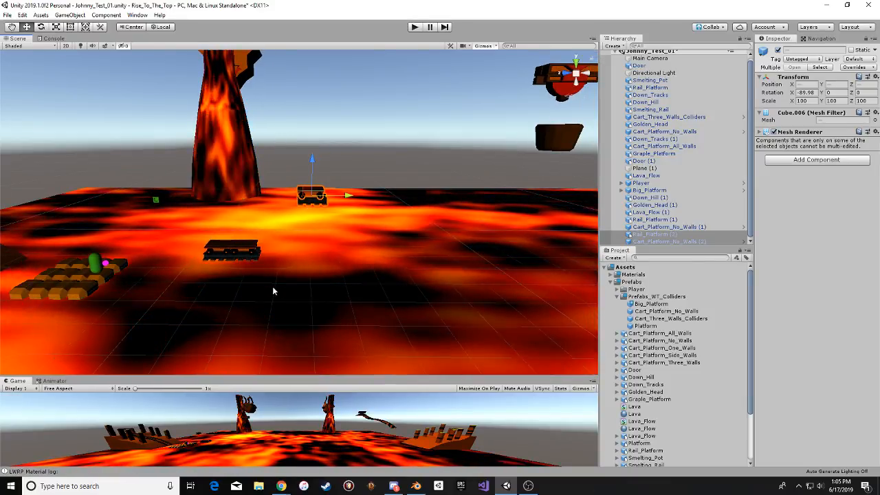
scroll(316, 233, "up", 12, "alt")
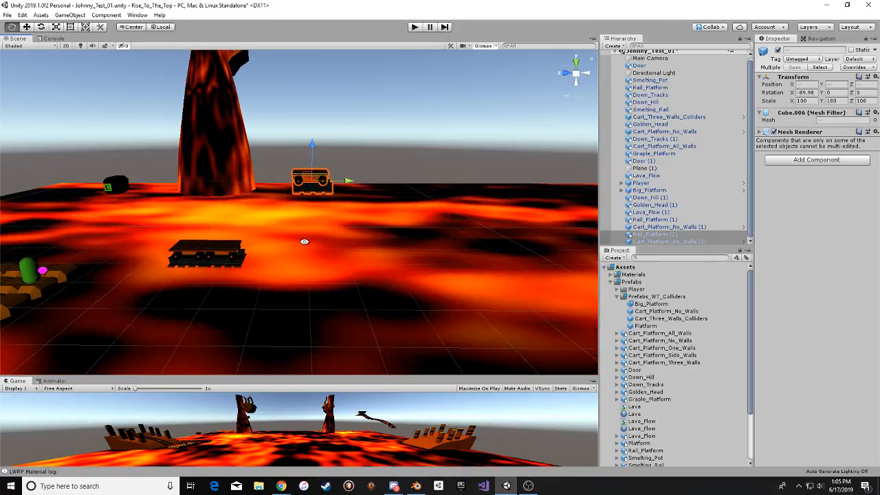
left_click_drag(307, 234, 285, 318, "alt")
scroll(284, 236, "up", 3, "alt")
left_click(291, 221, "shift")
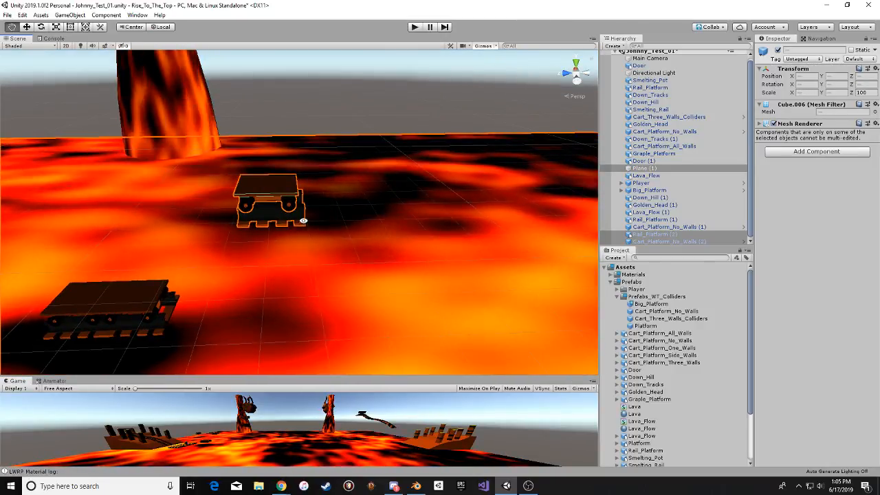
left_click(299, 222)
left_click(300, 192, "shift")
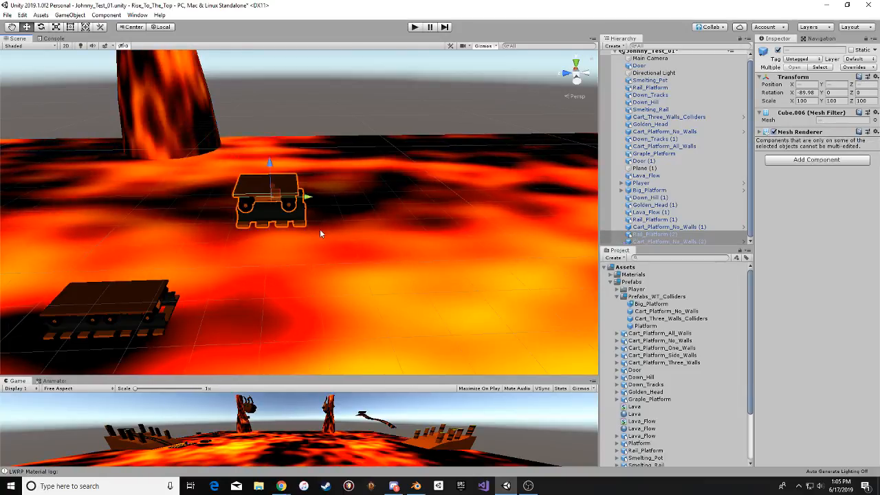
Duplicate the raised cart and rail, then move the copy higher and further along, placing its rail at Y 29.6, Z 124.6.
left_click_drag(273, 218, 338, 264, "alt")
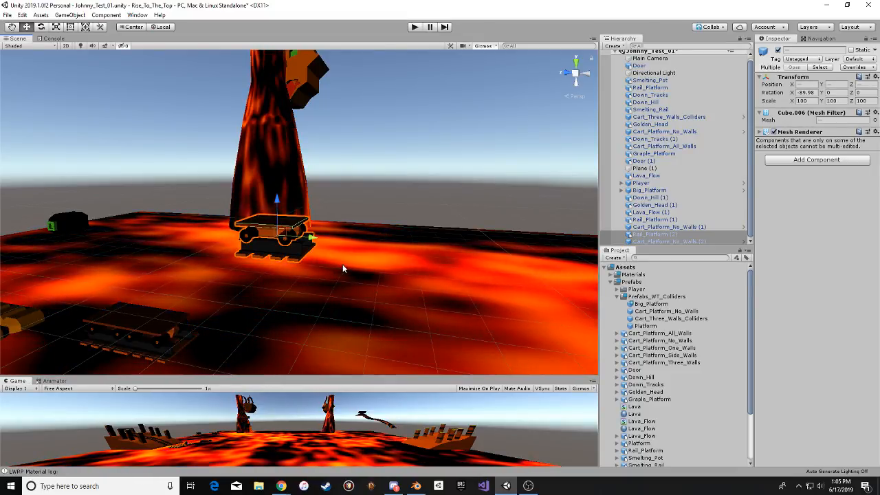
left_click_drag(392, 236, 409, 231, "alt")
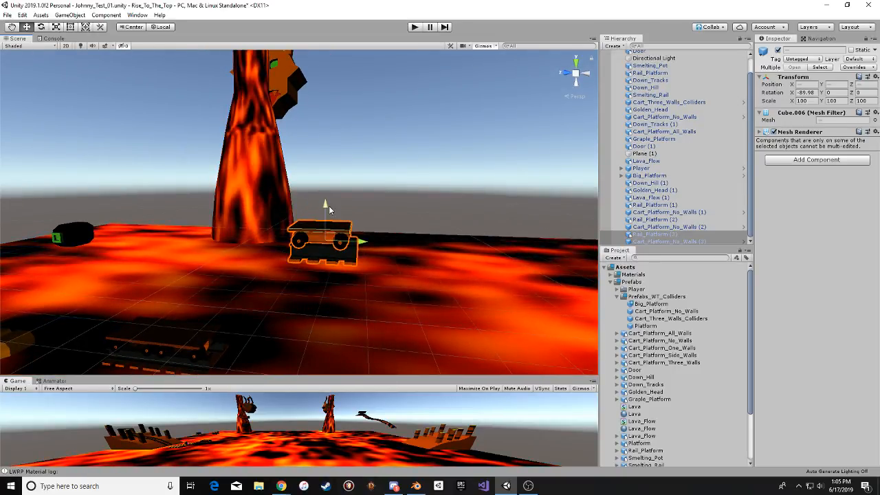
left_click_drag(328, 210, 327, 127)
scroll(390, 186, "down", 3, "alt")
left_click_drag(387, 204, 291, 222, "alt")
middle_click_drag(291, 222, 329, 242)
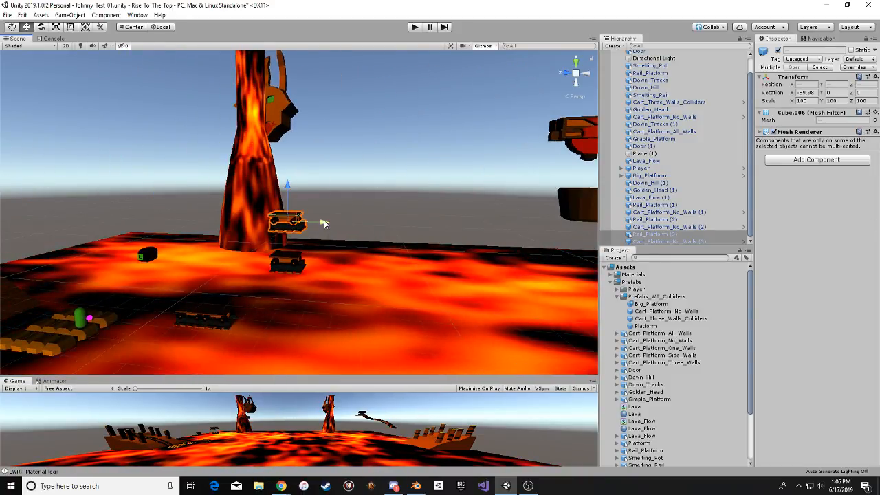
left_click_drag(324, 220, 293, 214)
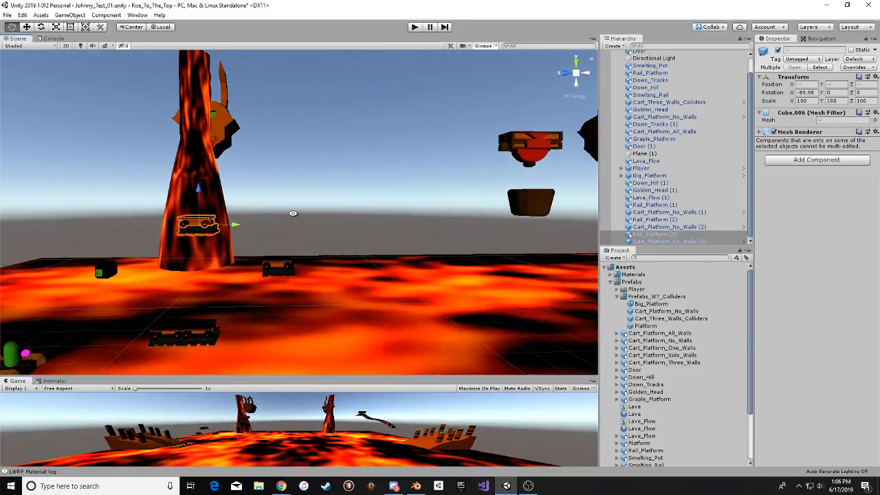
middle_click_drag(293, 214, 323, 198)
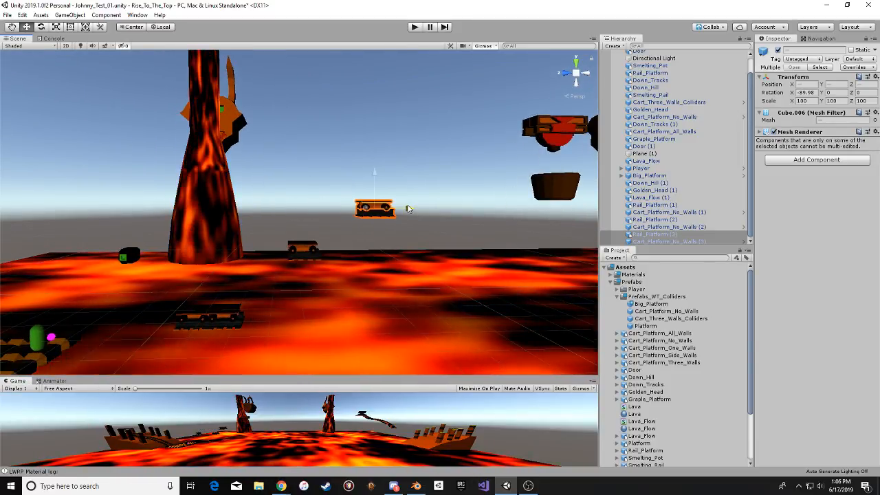
middle_click_drag(377, 224, 284, 214)
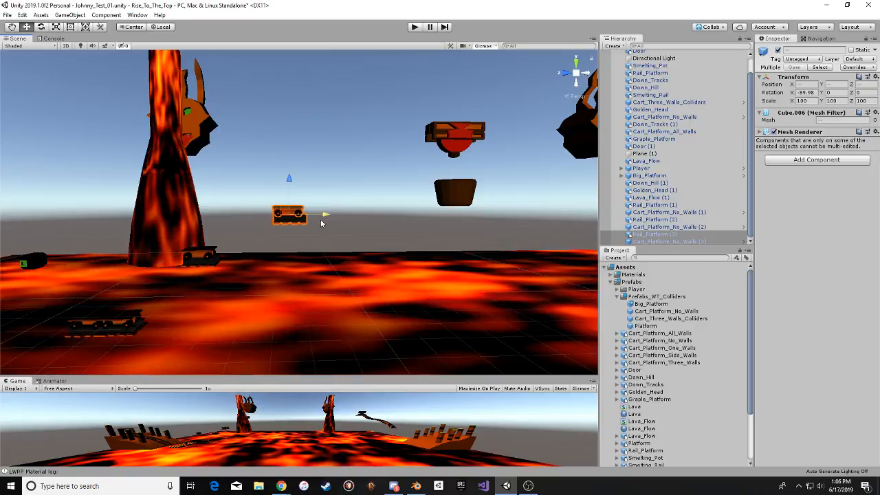
Duplicate the rail under the highest cart and join the copy to its far end at Y 29.6, Z 112.6.
scroll(320, 222, "up", 4)
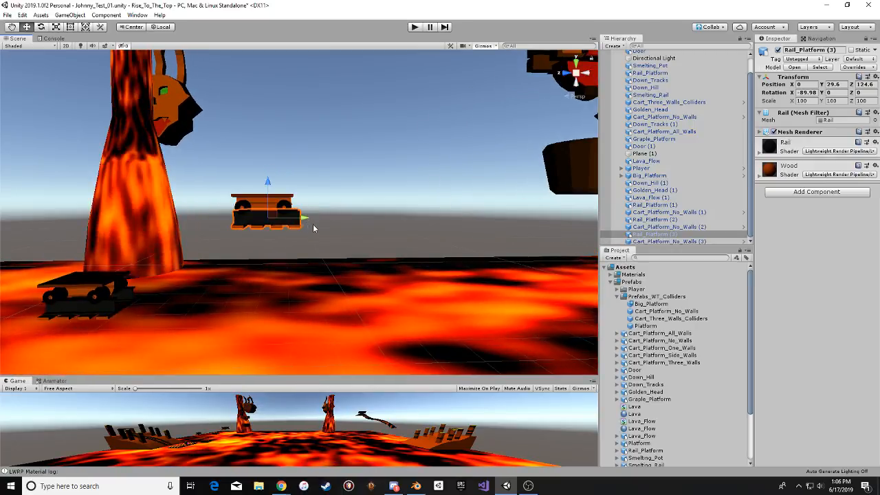
middle_click_drag(313, 224, 309, 285)
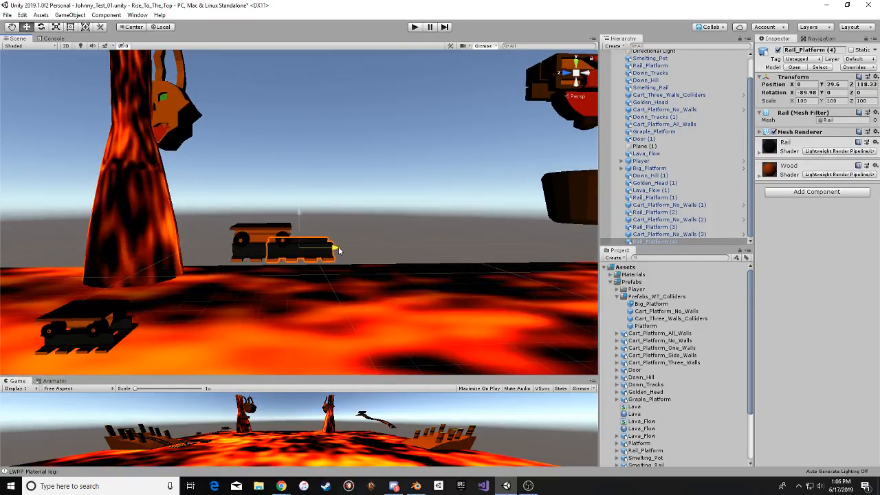
left_click_drag(338, 251, 366, 247)
scroll(343, 261, "up", 4)
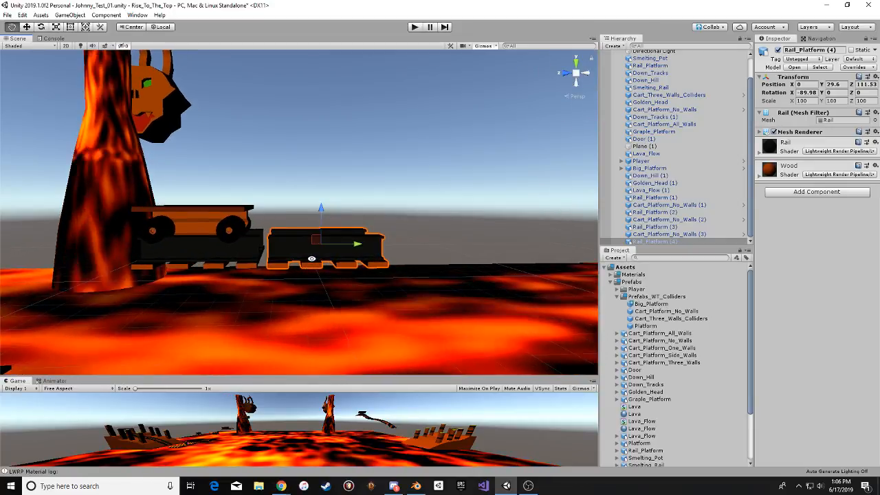
left_click_drag(310, 257, 192, 378, "alt")
middle_click_drag(192, 378, 177, 378)
scroll(299, 268, "up", 6)
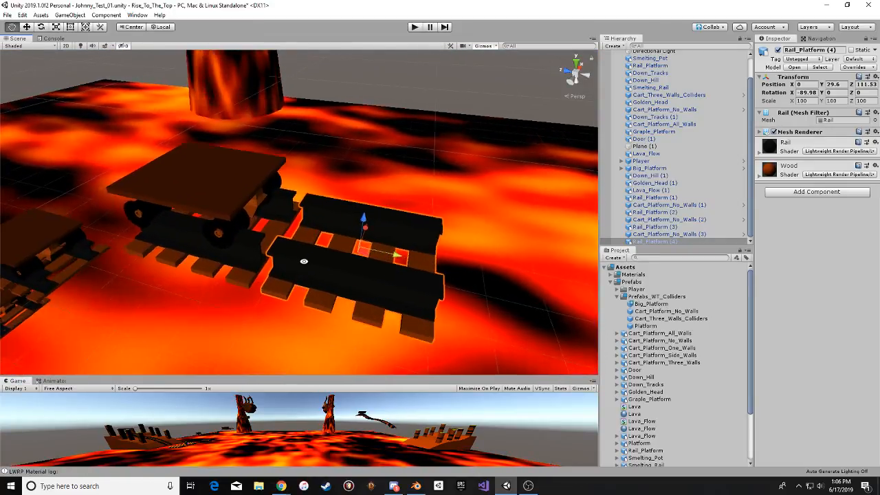
left_click_drag(263, 251, 248, 250)
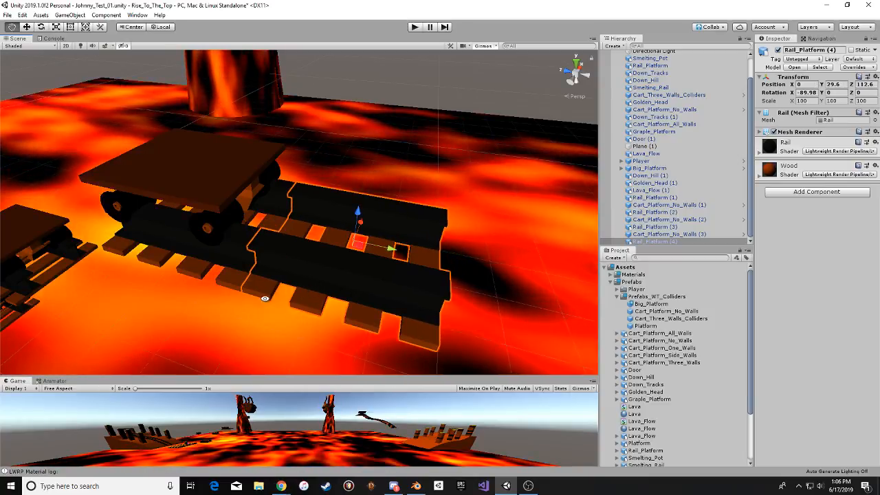
right_click_drag(263, 298, 314, 323)
left_click(314, 232)
left_click(302, 339)
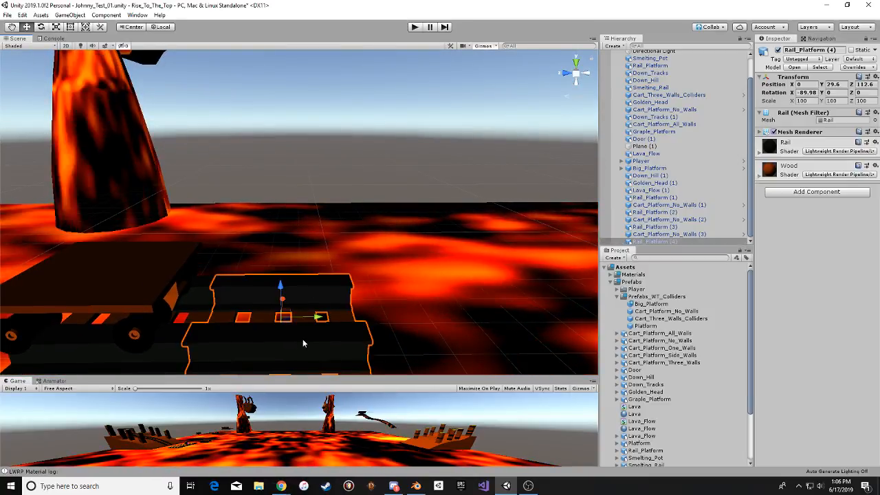
Duplicate the added rail and place the copy at the track's free end, at about Z 100.6, to lengthen the track.
middle_click_drag(344, 208, 337, 155)
middle_click_drag(306, 282, 292, 285)
key("ctrl+d")
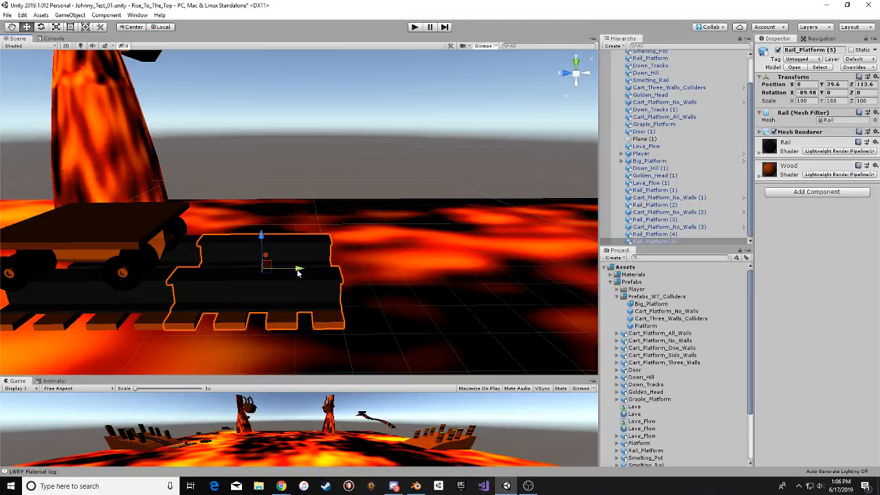
left_click_drag(297, 269, 470, 266)
left_click_drag(294, 301, 323, 314, "alt")
left_click_drag(412, 305, 228, 312)
key("v")
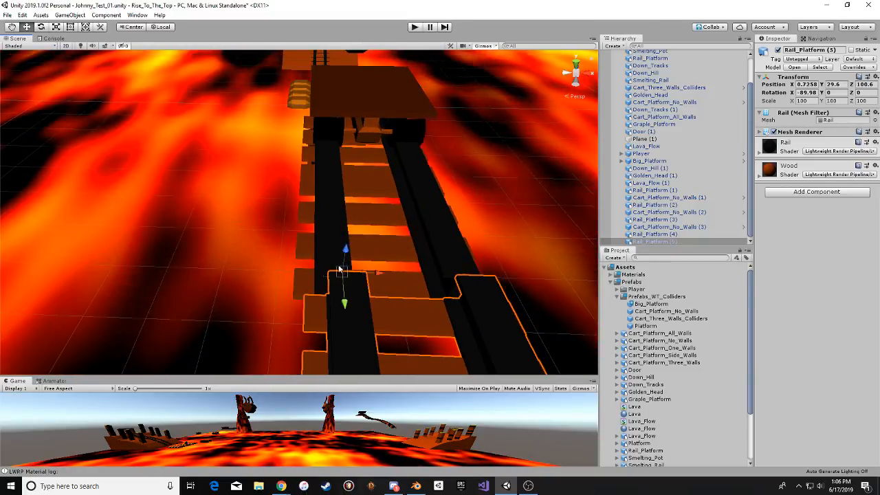
left_click_drag(329, 272, 481, 159)
left_click(443, 116)
scroll(419, 249, "down", 8)
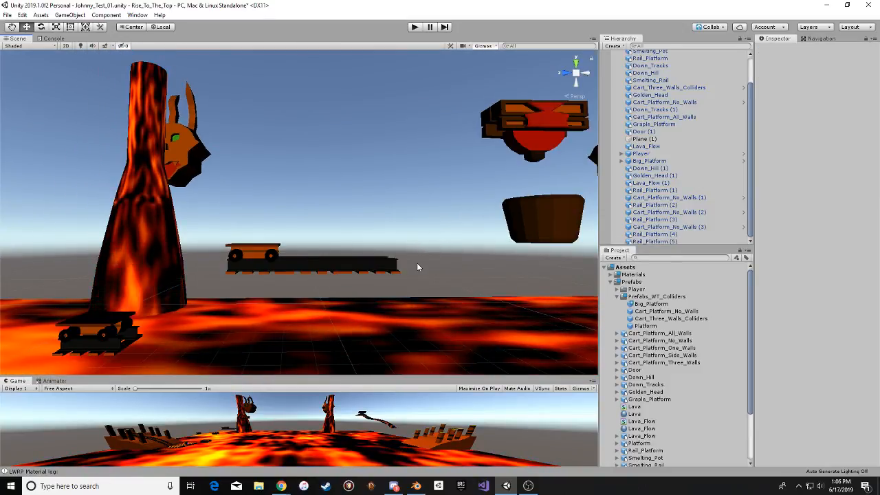
Examine the spacing between the lower carts, the highest cart on its lengthened track and the smelting pot.
scroll(393, 253, "down", 6)
middle_click_drag(371, 262, 408, 239)
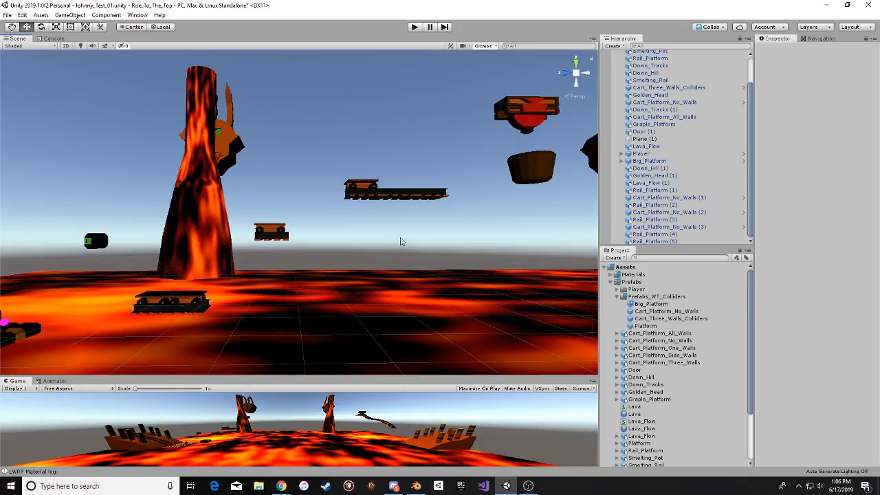
mouse_move(364, 229)
left_mouse_down("alt")
mouse_move(259, 213)
mouse_move(378, 236)
left_mouse_up("alt")
middle_click_drag(377, 236, 222, 251)
left_click_drag(222, 252, 298, 236, "alt")
middle_click_drag(299, 235, 251, 240)
scroll(251, 240, "up", 3)
left_click(240, 239)
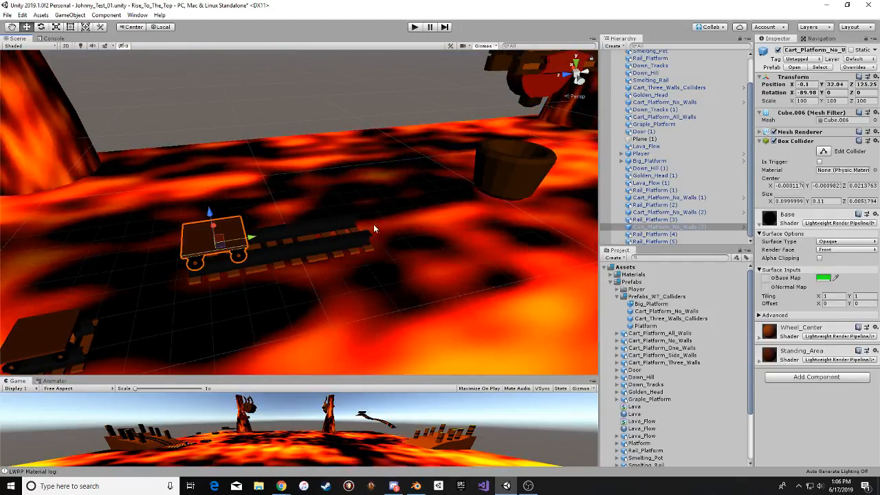
middle_click_drag(484, 165, 286, 189)
left_click(288, 189)
middle_click_drag(38, 227, 237, 194)
Move the highest cart along its lengthened track to Z 105.31.
left_click(214, 222)
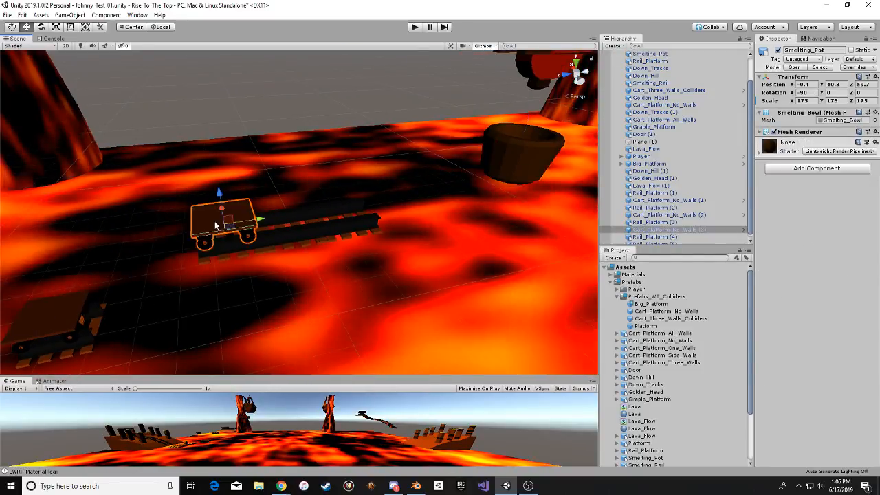
middle_click_drag(214, 222, 167, 185)
left_click_drag(218, 194, 310, 141)
middle_click_drag(323, 186, 299, 175)
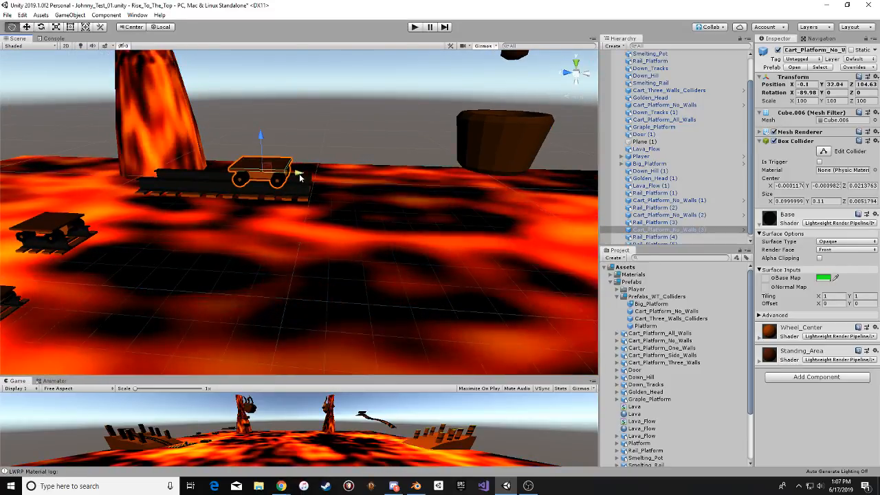
left_click_drag(302, 171, 350, 175, "alt")
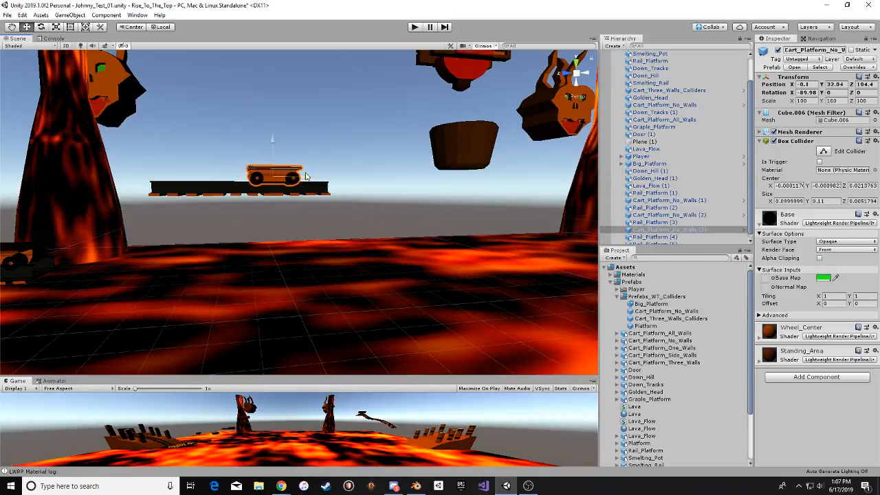
left_click_drag(306, 176, 276, 223, "alt")
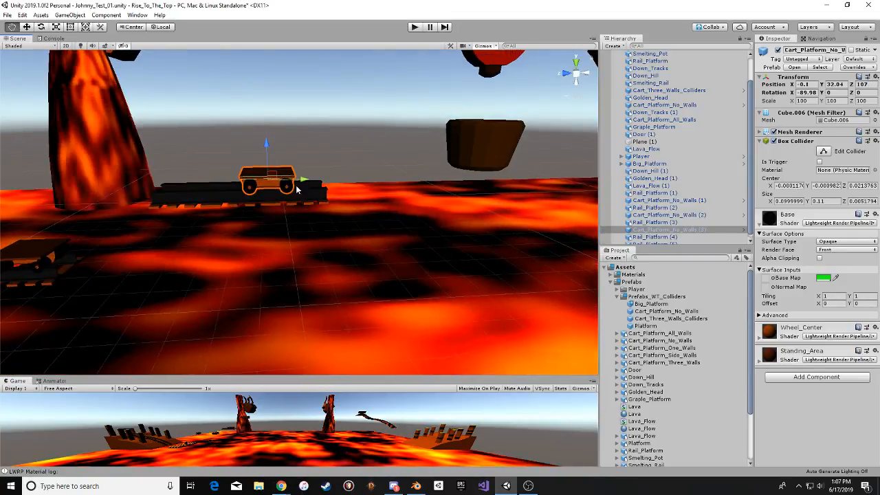
mouse_move(311, 185)
left_mouse_down("alt")
mouse_move(388, 198)
mouse_move(309, 177)
left_mouse_up("alt")
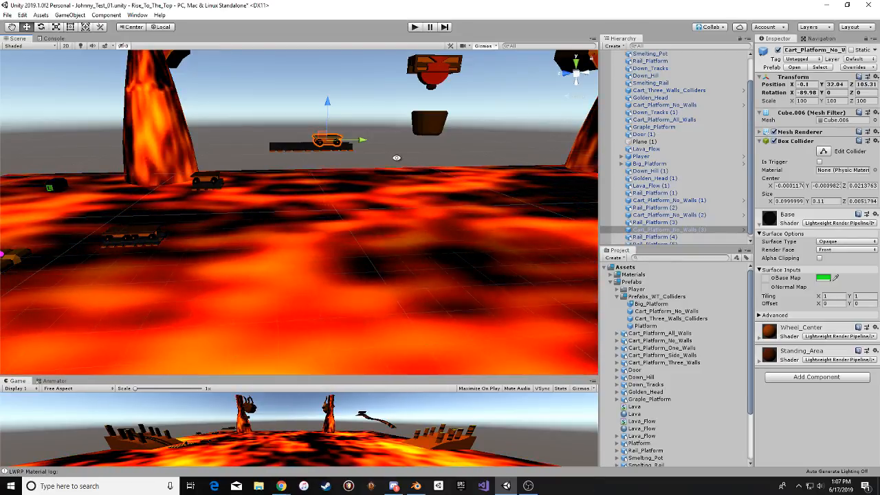
Select the smelting pot together with the smelting rail and move both further away from the lengthened track.
left_click(432, 81)
scroll(433, 81, "down", 2)
middle_click_drag(434, 81, 413, 156)
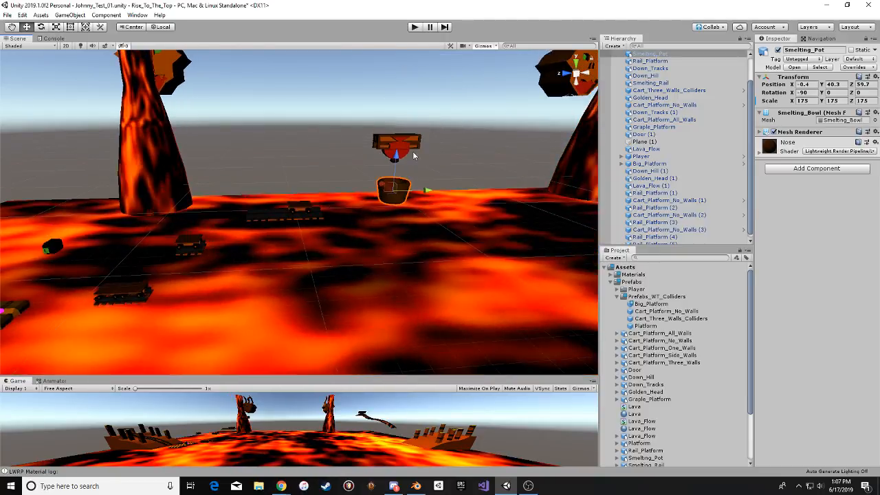
left_click_drag(393, 169, 433, 183)
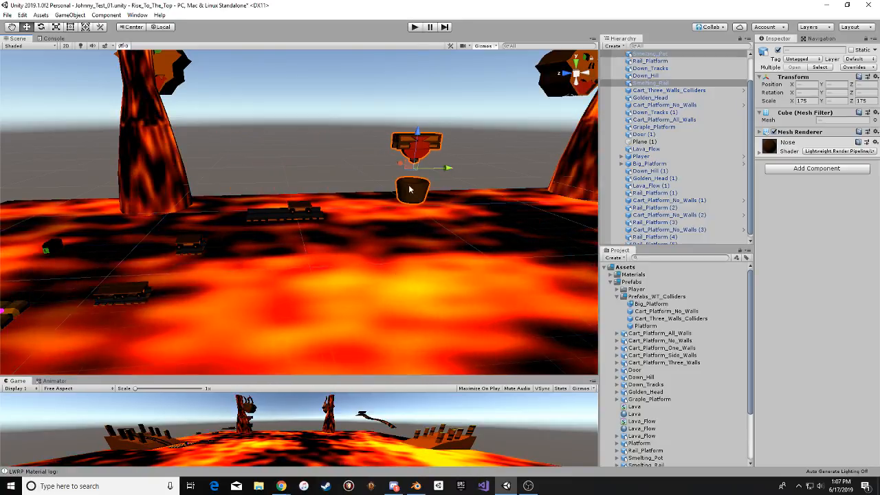
middle_click_drag(409, 189, 376, 214)
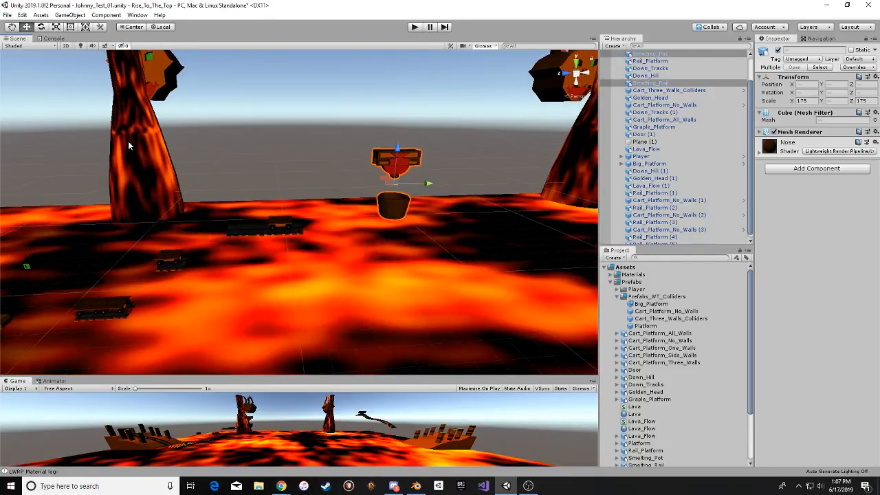
Duplicate the lava flow column and move the copy near the smelting pot, at X 7.3, Z 45.6.
left_click(128, 140)
mouse_move(128, 140)
left_mouse_down("alt")
mouse_move(159, 158)
mouse_move(285, 173)
mouse_move(138, 161)
mouse_move(130, 151)
left_mouse_up("alt")
key("ctrl+d")
left_click_drag(58, 126, 235, 281)
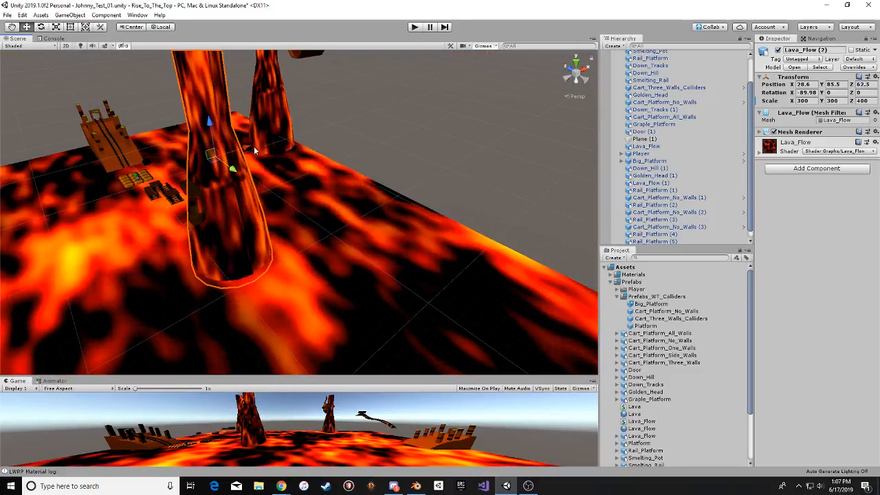
left_click_drag(250, 148, 227, 151)
left_click_drag(153, 206, 271, 165, "alt")
left_click_drag(186, 204, 210, 206)
middle_click_drag(210, 206, 354, 137)
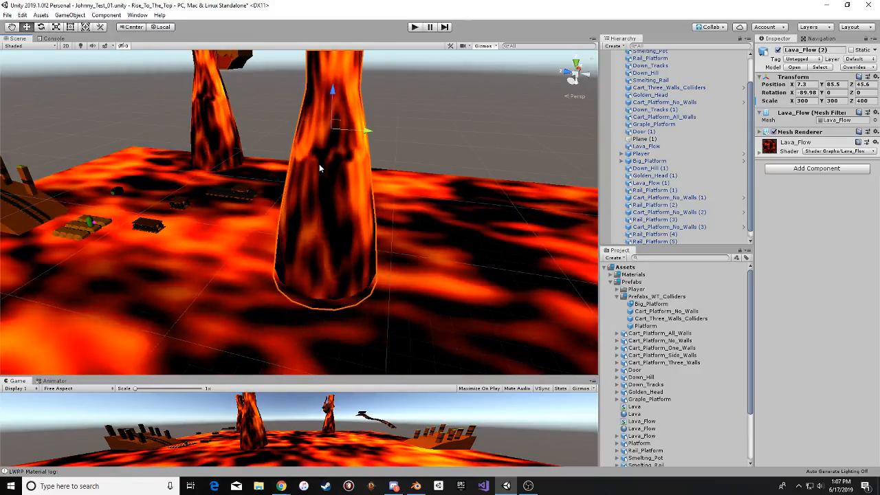
Scale the lava flow copy down uniformly to about 120.26, 120.26, 160.34.
left_click_drag(234, 274, 284, 264)
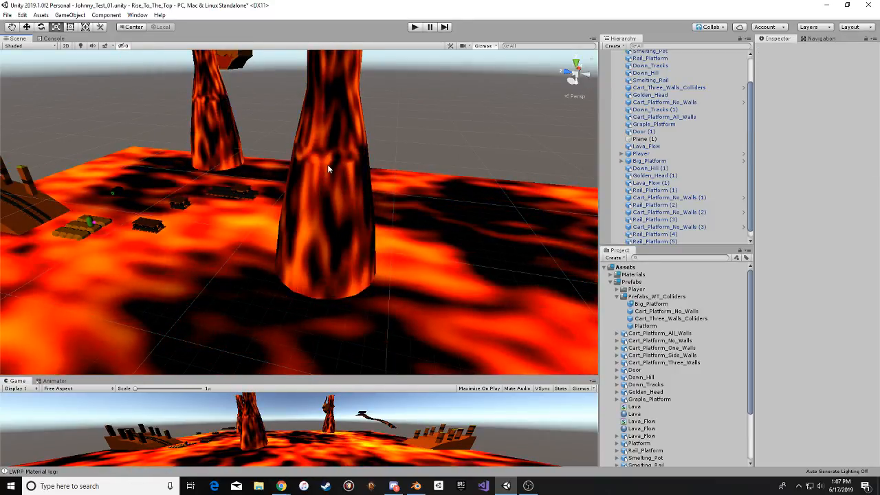
left_click(327, 165)
scroll(284, 150, "down", 5)
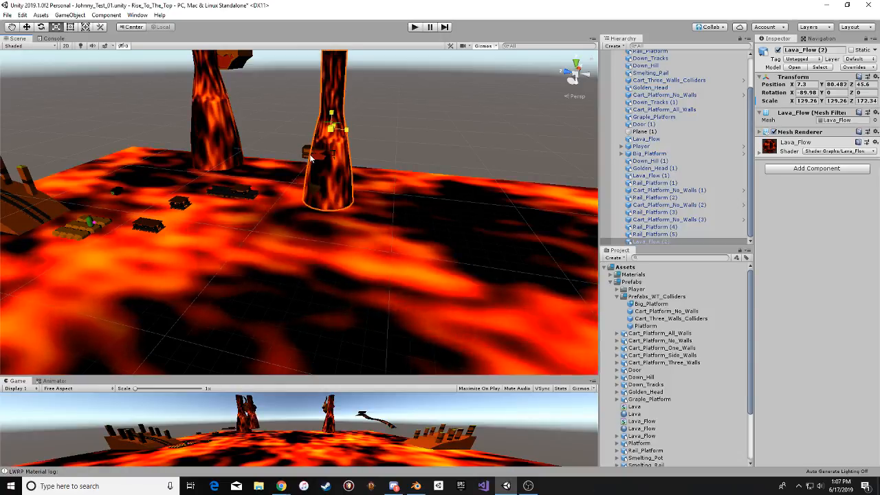
left_click_drag(310, 158, 308, 161)
middle_click_drag(324, 155, 325, 180)
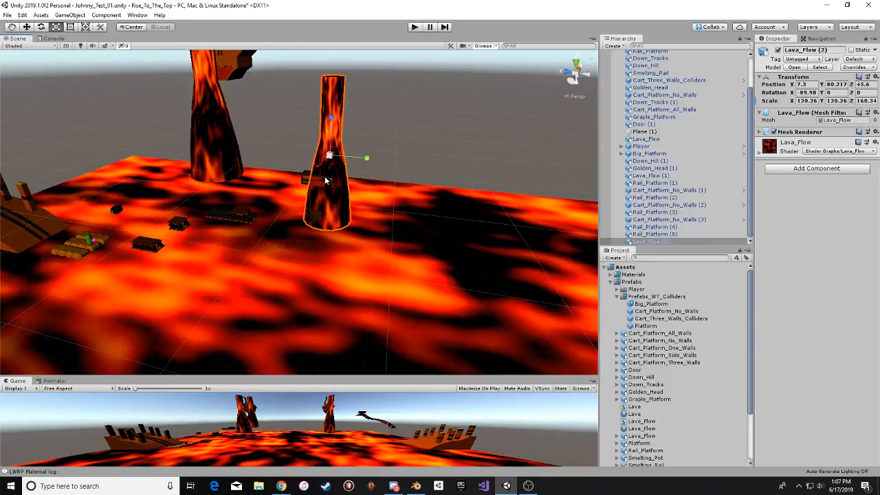
Lower the scaled lava flow and shift it to X -0.2, Y 10.1, Z 54, in line with the smelting pot.
key("w")
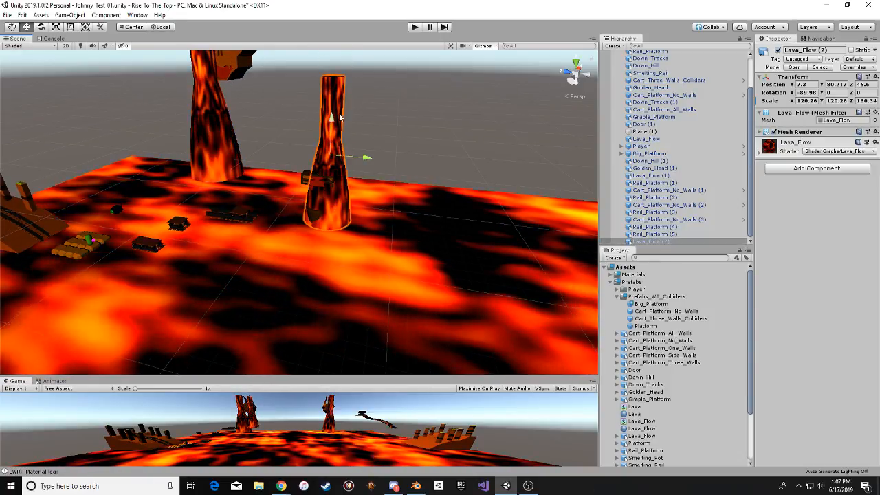
left_click_drag(334, 118, 269, 236)
scroll(326, 227, "up", 2)
left_click_drag(363, 294, 252, 270)
left_click_drag(328, 277, 433, 268)
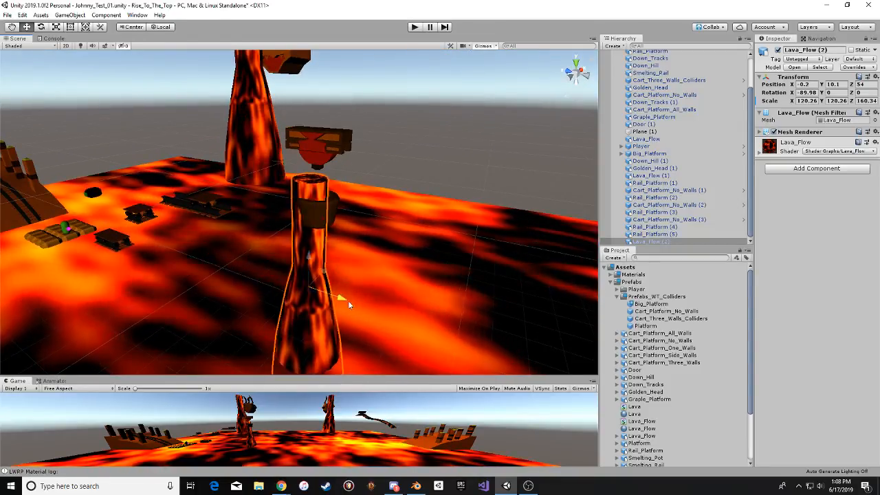
Shrink the small lava flow to a scale of 69.859, 69.859, 93.146 and place it behind the pot at Y 29.2, Z 49.5.
left_click_drag(347, 301, 294, 292)
key("w")
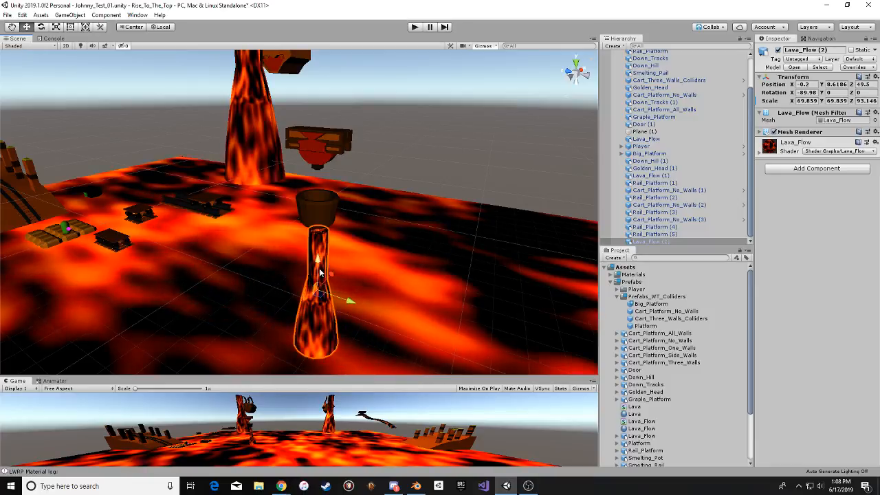
left_click_drag(322, 215, 350, 195, "alt")
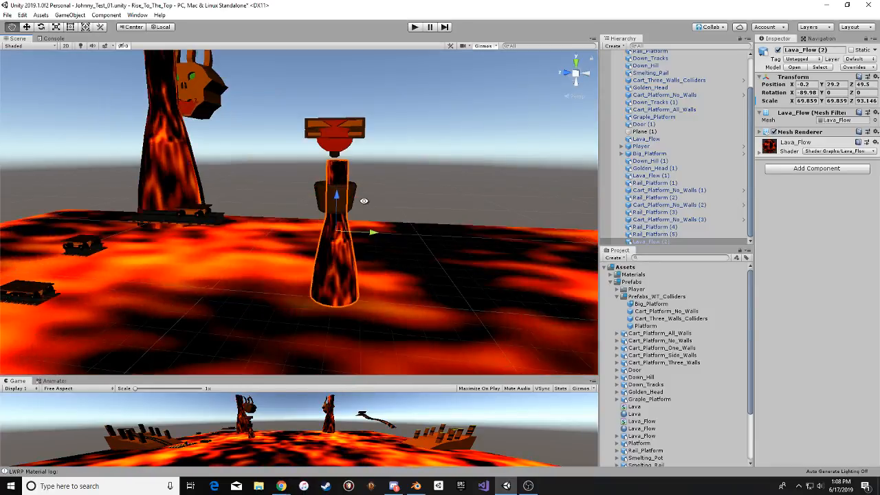
Move the smelting pot, its rail and the small lava flow further from the carts, with the flow at Z 44.1.
left_click(350, 194)
left_click(354, 141, "shift")
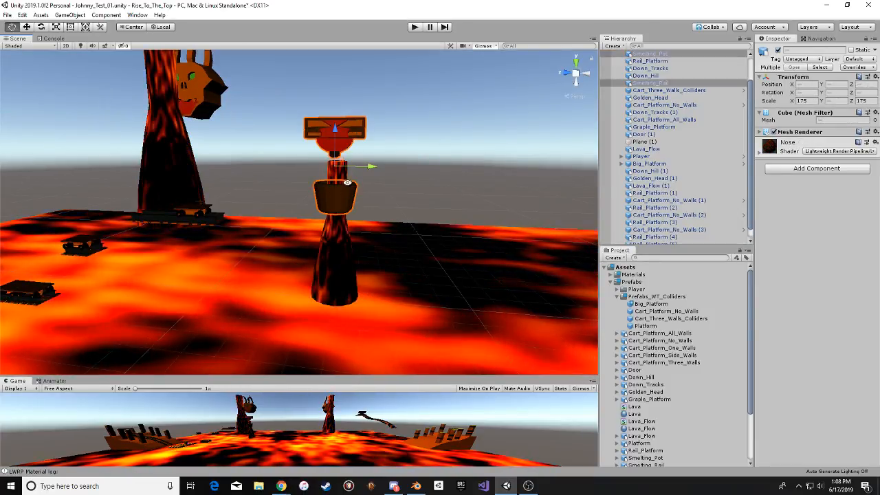
left_click_drag(365, 208, 390, 231)
left_click(356, 261)
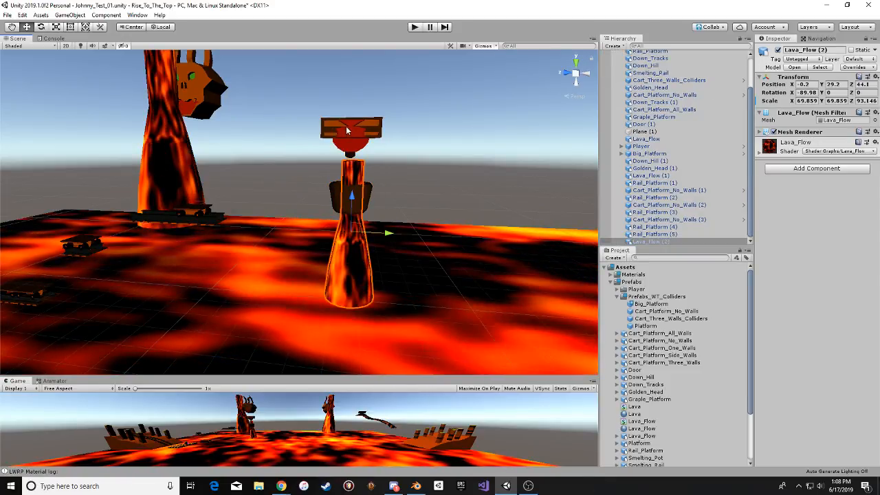
Try sliding the smelting pot and rail toward the carts and back, and align the small lava flow with them at Z 40.1.
left_click(346, 130)
left_click(344, 194, "shift")
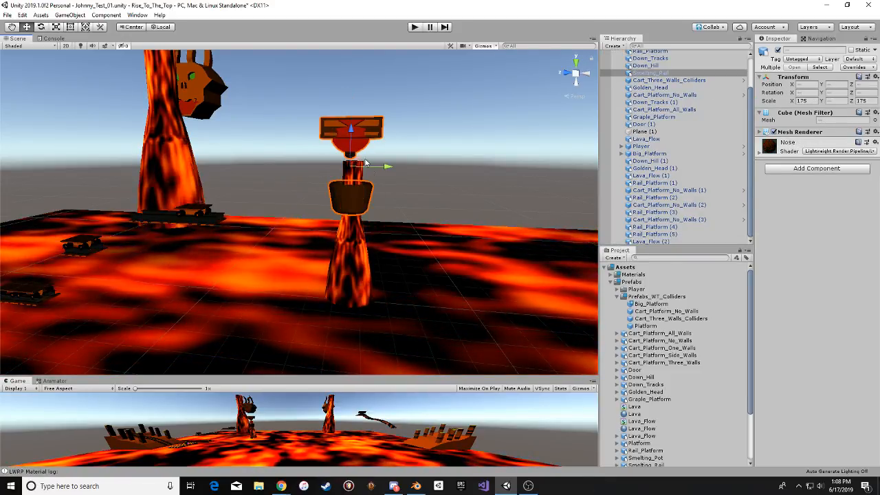
left_click_drag(385, 168, 129, 158)
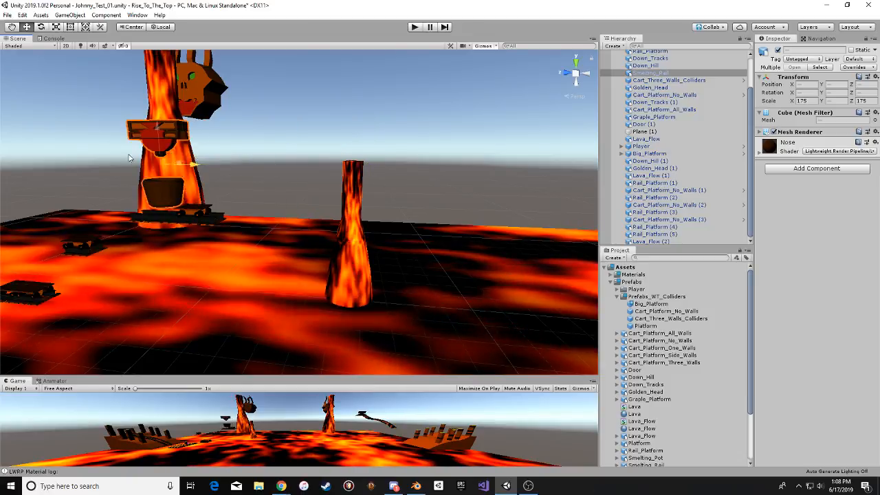
left_click_drag(46, 158, 275, 215)
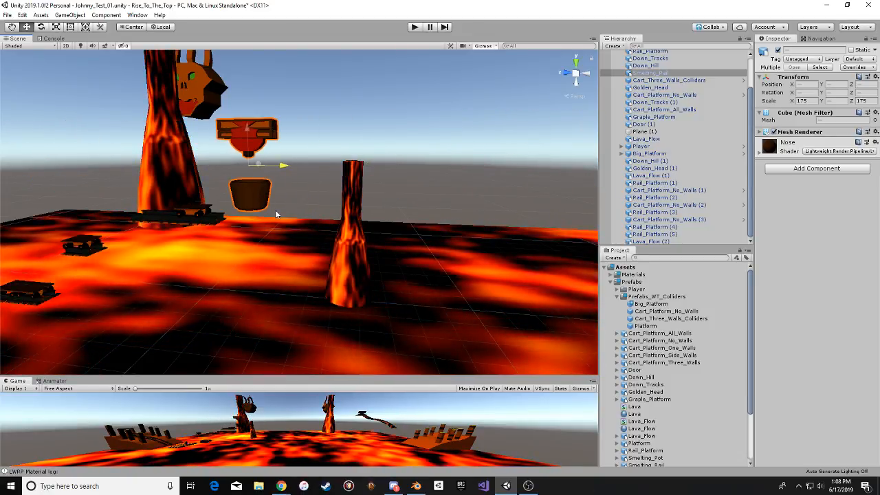
left_click_drag(137, 220, 107, 201)
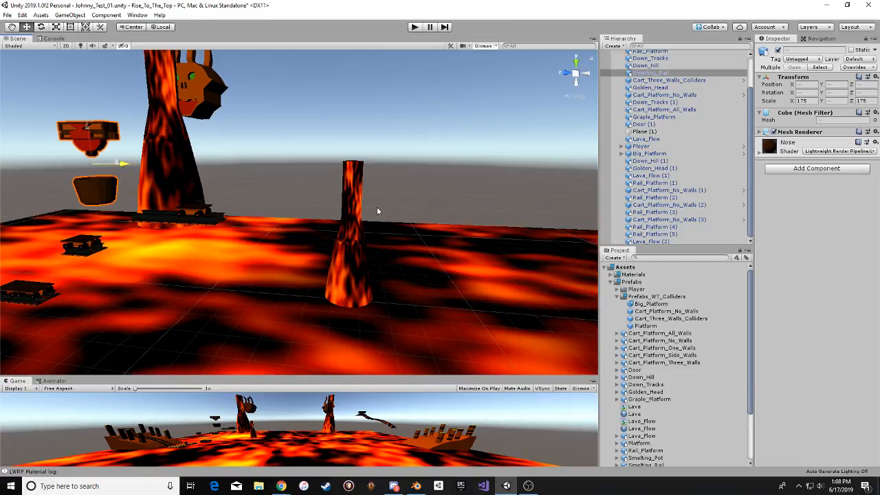
left_click_drag(377, 211, 452, 211)
left_click(349, 242)
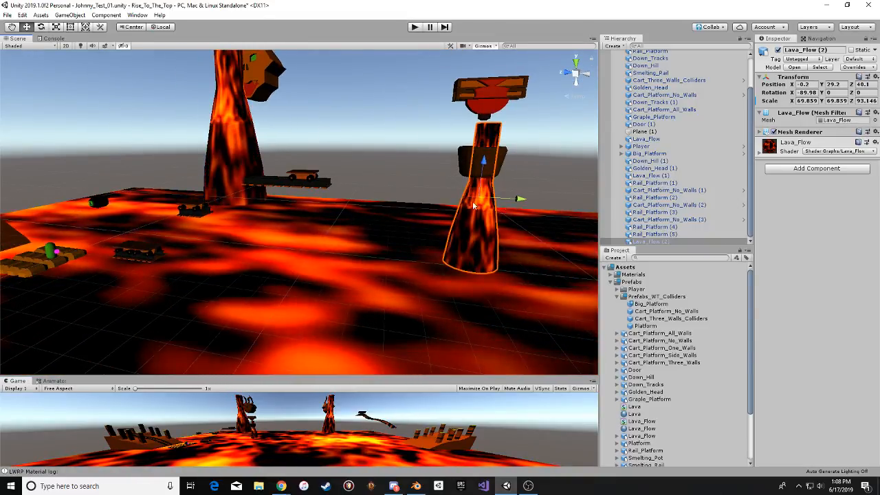
Select the smelting pot and its rail along with the small lava flow, and slide the group closer to the carts.
left_click(504, 101, "shift")
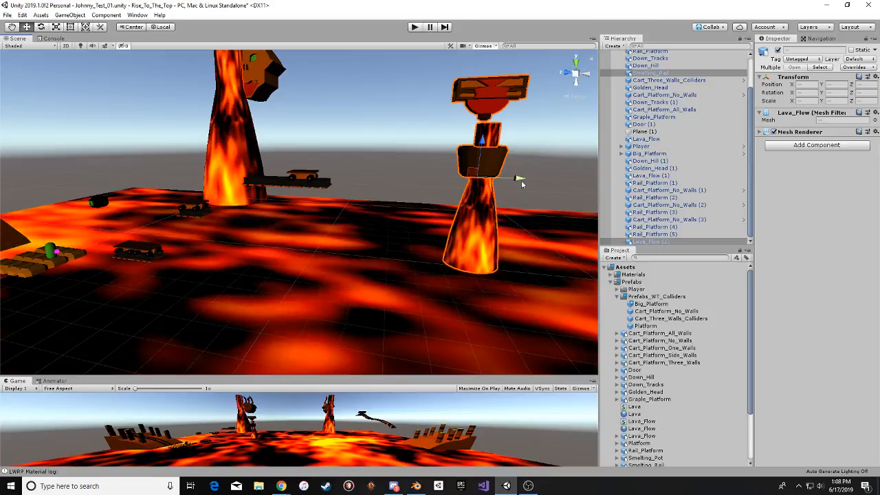
left_click_drag(520, 180, 454, 215)
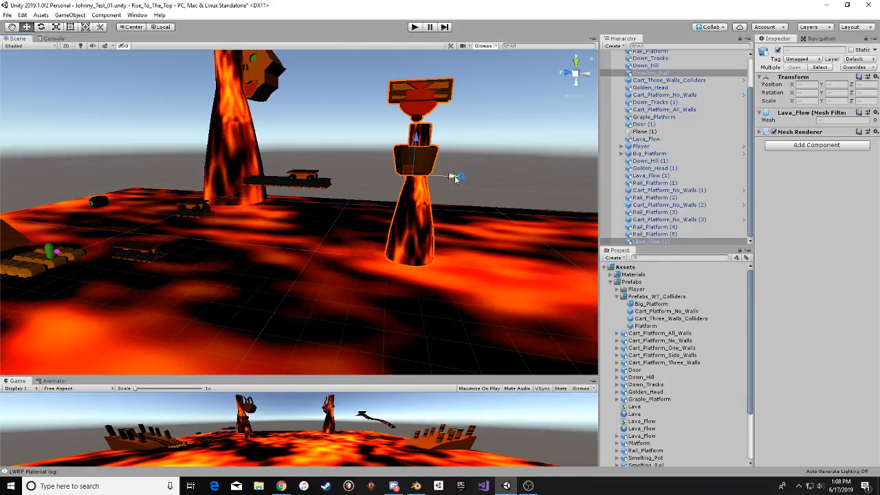
mouse_move(454, 178)
left_mouse_down()
mouse_move(255, 173)
mouse_move(509, 182)
mouse_move(280, 186)
mouse_move(446, 175)
left_mouse_up()
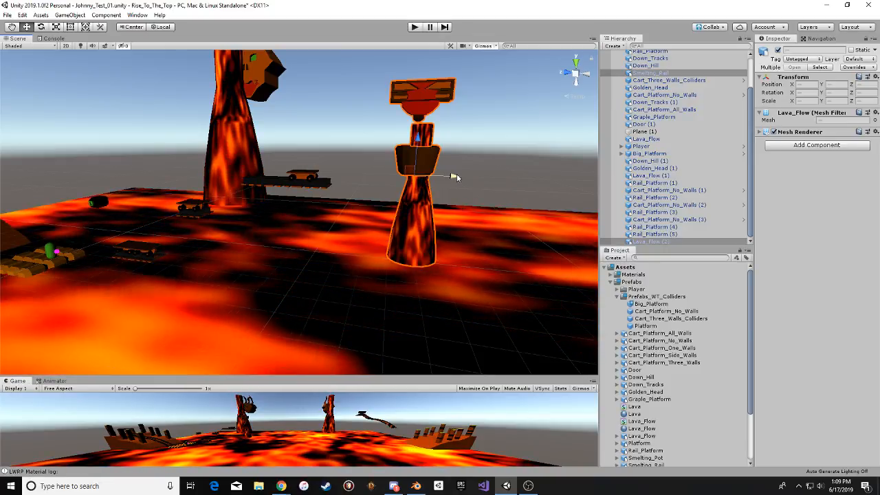
Duplicate the starting big platform and slide the copy out over the lava to Z 135.
left_click_drag(456, 174, 484, 245, "alt")
left_click(102, 227)
key("ctrl+d")
middle_click_drag(443, 258, 261, 265)
left_click_drag(281, 262, 235, 258)
middle_click_drag(245, 258, 285, 247, "alt")
left_click_drag(285, 247, 320, 235, "alt")
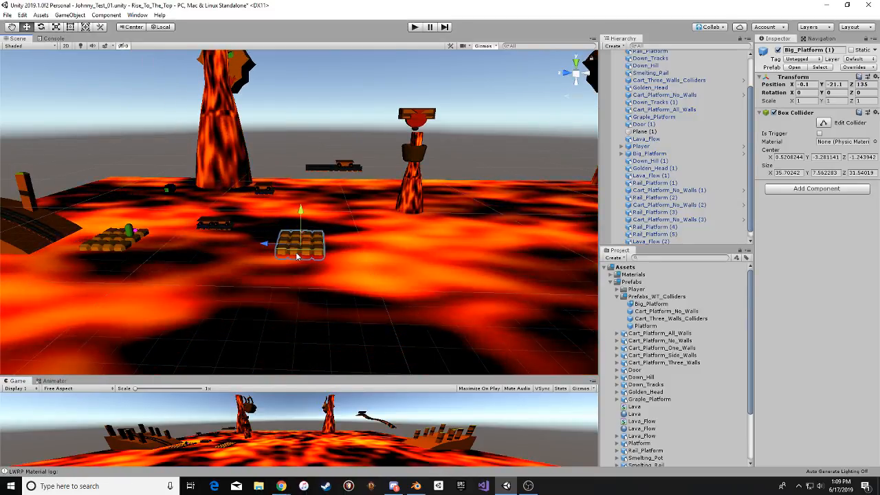
Try moving the platform copy past the smelting pot and higher up, and delete it.
left_click_drag(256, 244, 440, 244)
left_click_drag(486, 224, 502, 126)
left_click_drag(475, 184, 396, 202, "alt")
middle_click_drag(396, 202, 305, 190)
key("Delete")
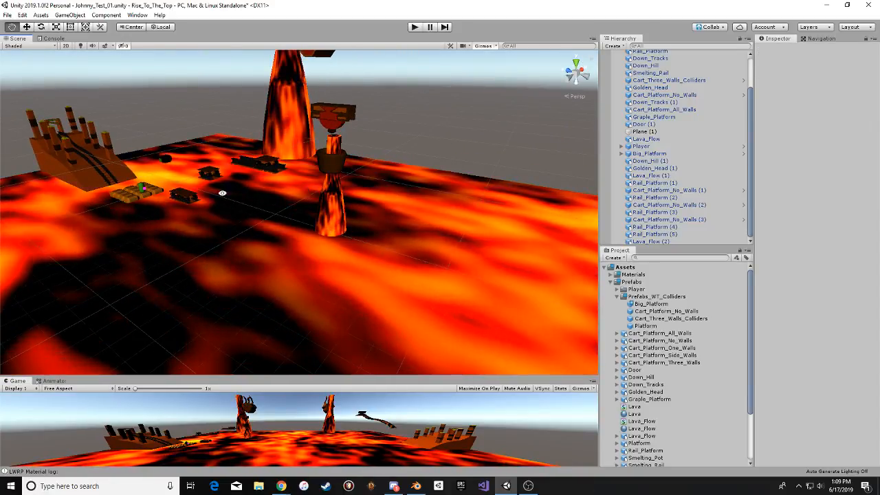
Examine the route from the starting platform past the carts and smelting pot to the downhill tracks.
left_click_drag(222, 192, 273, 223, "alt")
left_click(317, 190)
left_click_drag(353, 161, 385, 165, "alt")
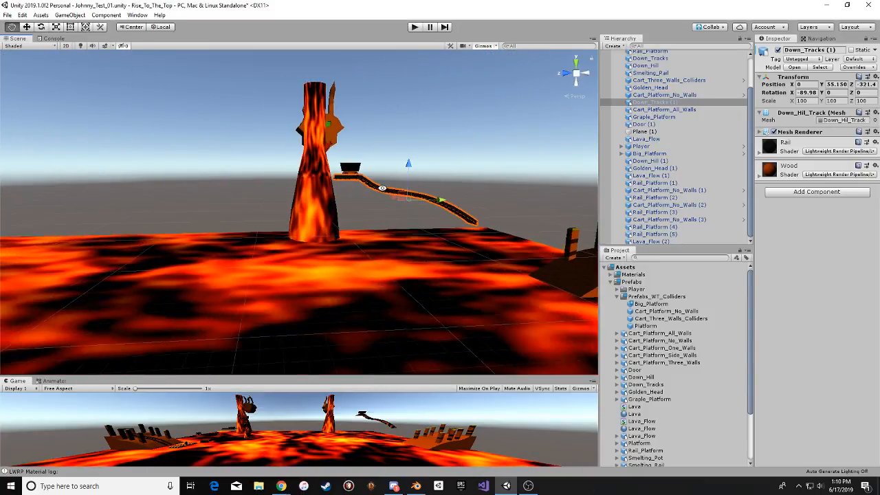
left_click_drag(442, 199, 438, 220, "alt")
scroll(280, 240, "up", 6)
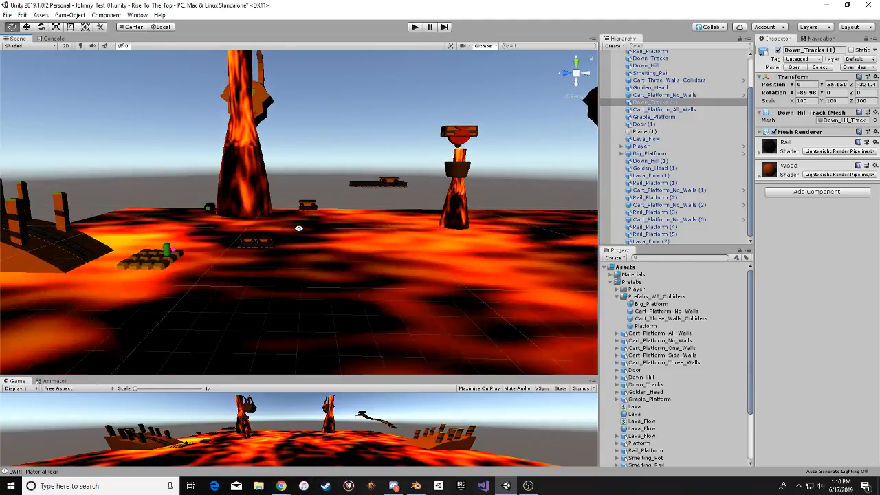
left_click_drag(278, 252, 281, 198, "alt")
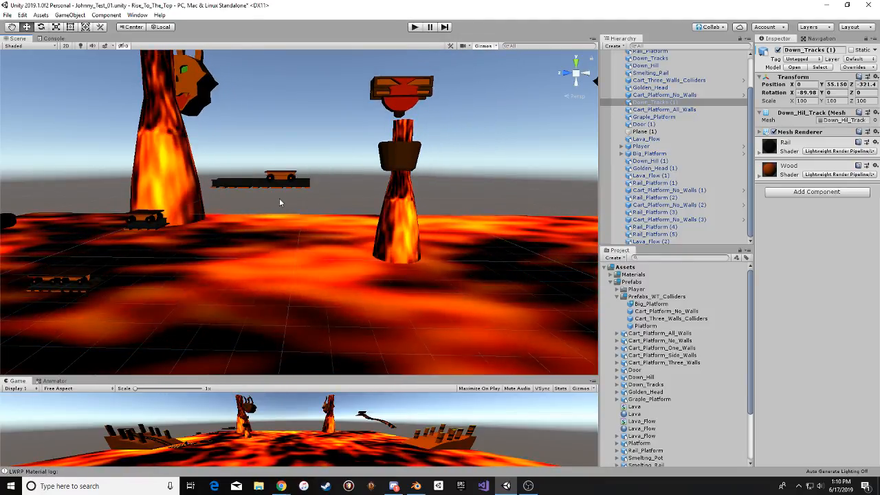
left_click_drag(349, 198, 296, 238, "alt")
middle_click_drag(296, 238, 354, 229)
scroll(276, 231, "down", 4)
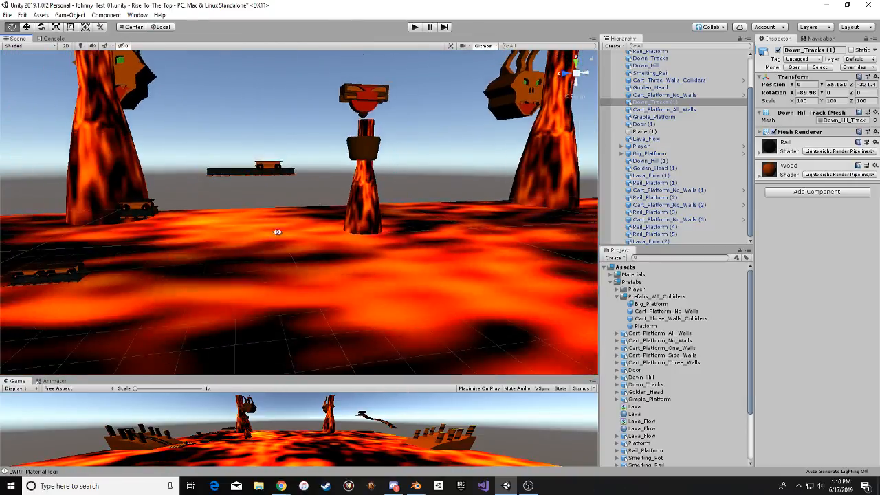
middle_click_drag(277, 232, 355, 271)
left_click_drag(354, 271, 248, 298, "alt")
middle_click_drag(247, 298, 365, 259)
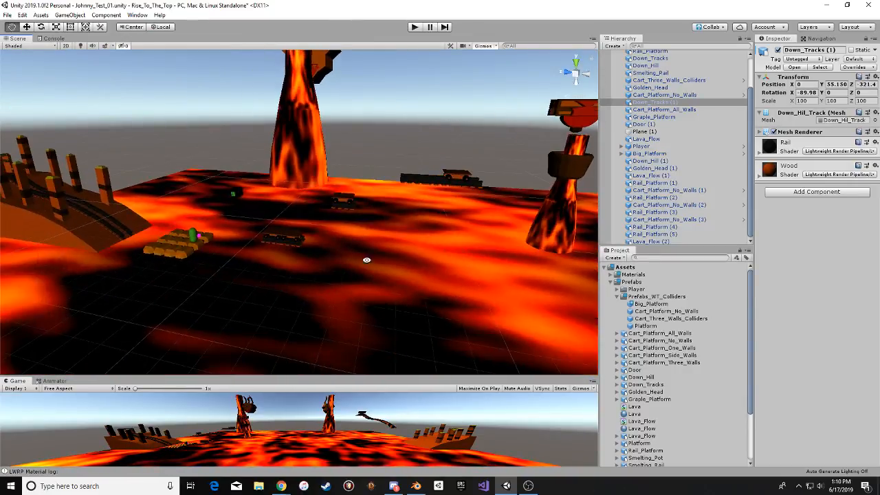
Duplicate the starting big platform and place the copy beyond the smelting pot at Z -106.4.
left_click(178, 254)
key("ctrl+d")
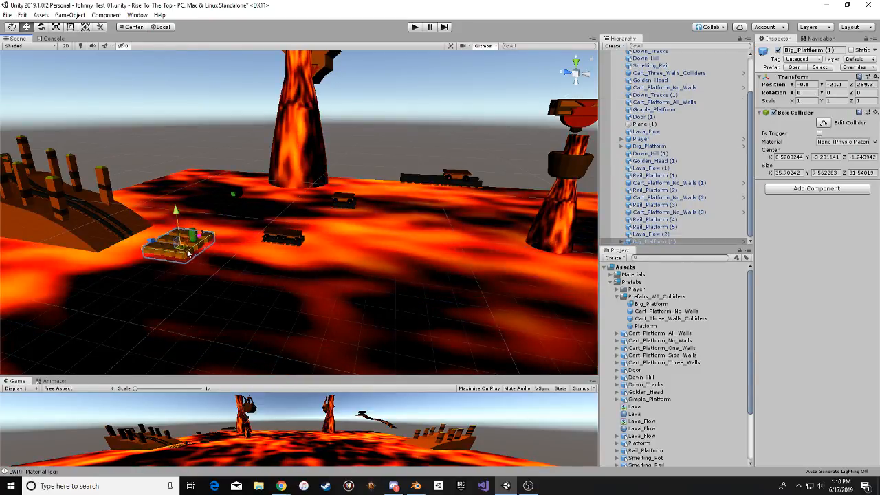
left_click_drag(453, 313, 394, 277, "alt")
left_click_drag(262, 252, 284, 239, "alt")
left_click_drag(407, 240, 498, 185, "alt")
left_click_drag(443, 213, 418, 263, "alt")
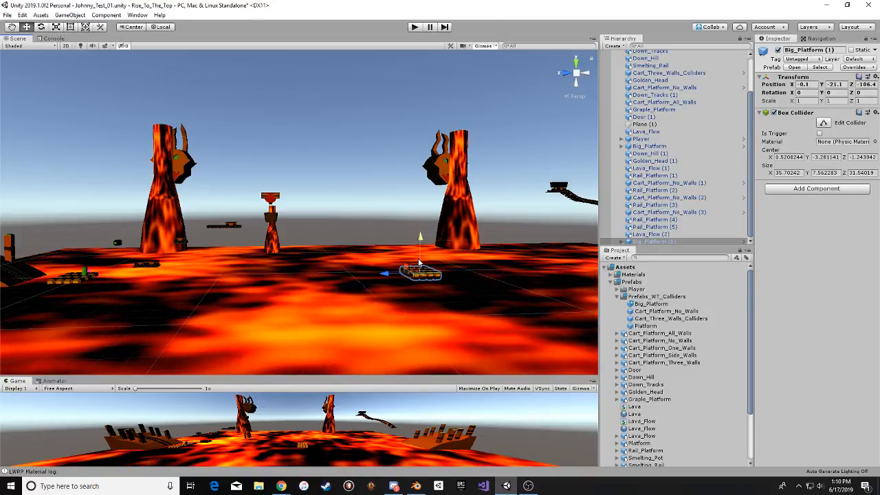
Examine the spacing between the starting platform, the cart rails, the smelting pot and the new platform.
scroll(344, 239, "up", 10)
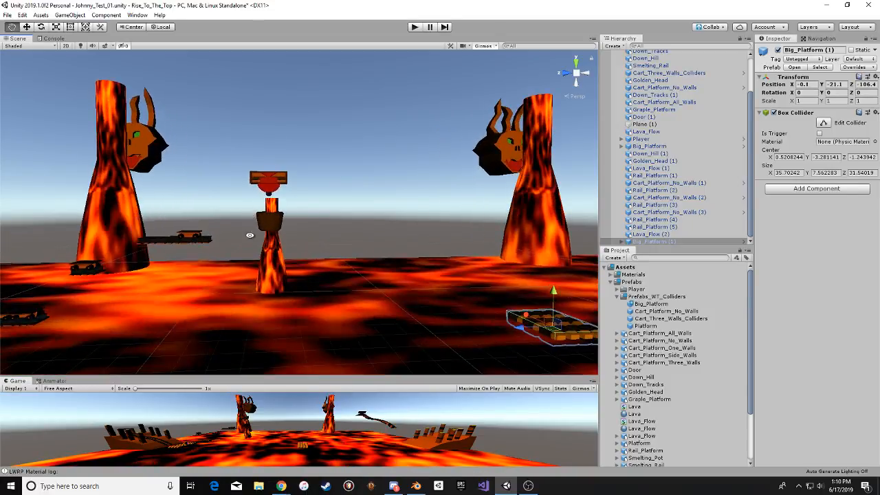
middle_click_drag(250, 235, 423, 171)
left_click_drag(423, 171, 321, 334, "alt")
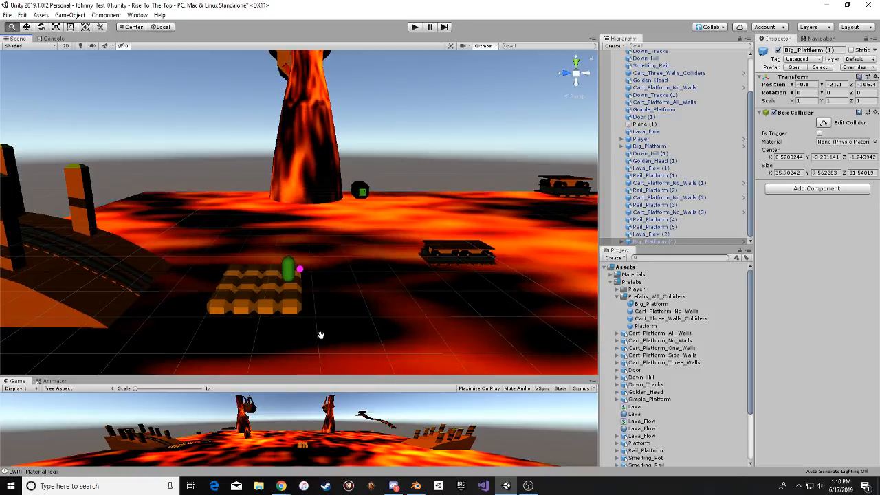
left_click_drag(329, 333, 351, 291, "alt")
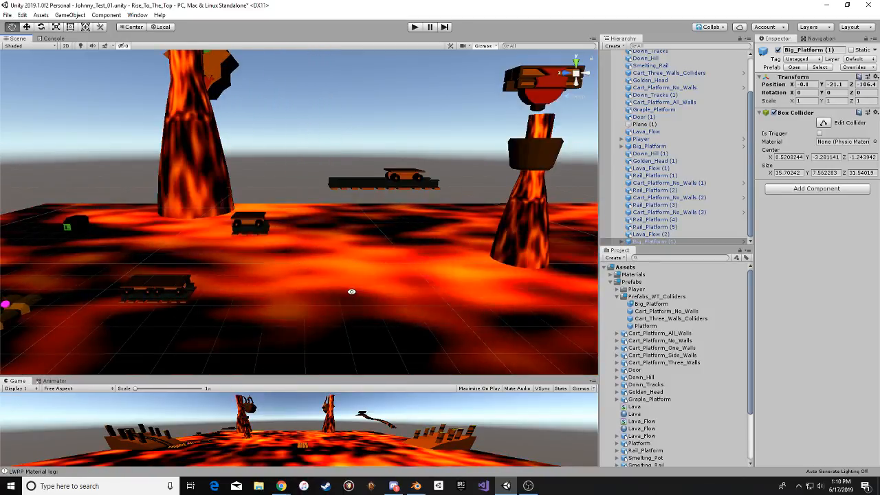
left_click_drag(367, 222, 272, 222, "alt")
scroll(296, 200, "down", 3)
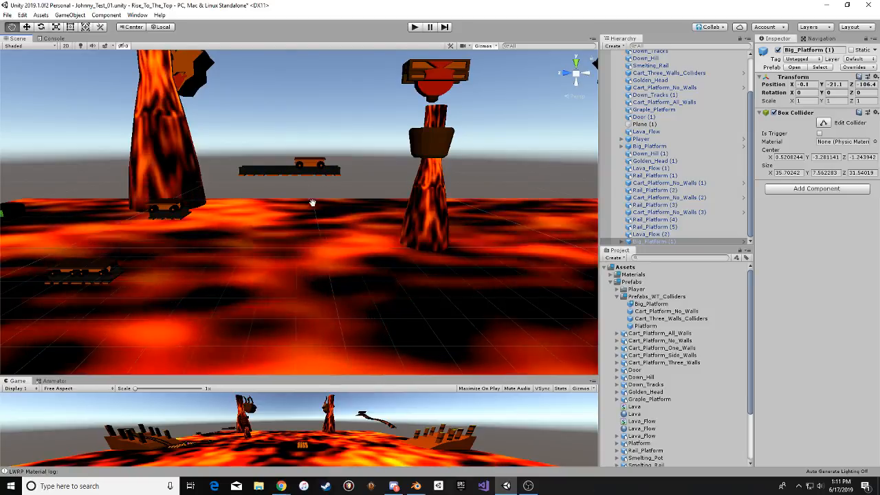
middle_click_drag(312, 202, 308, 224)
left_click_drag(308, 224, 337, 202, "alt")
scroll(343, 184, "up", 2)
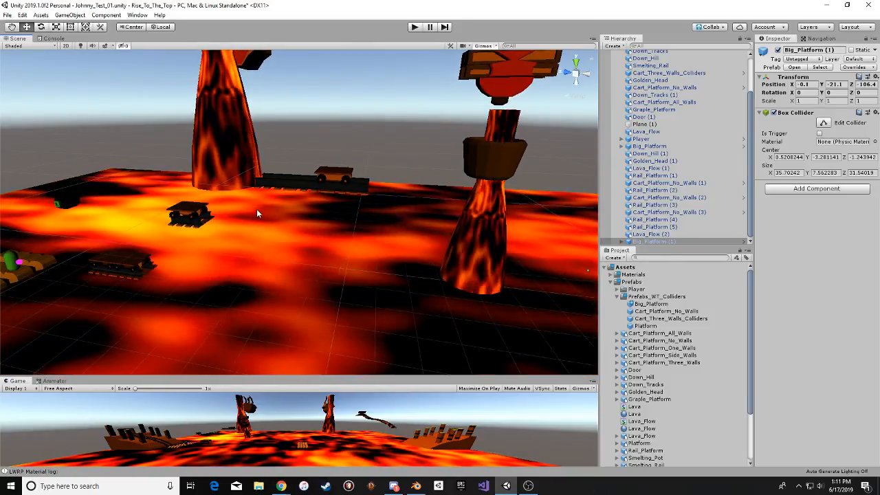
Duplicate the middle cart together with its short rail and raise the copy high above the original.
left_click(195, 228)
left_click_drag(196, 228, 318, 226, "alt")
middle_click_drag(319, 226, 298, 217)
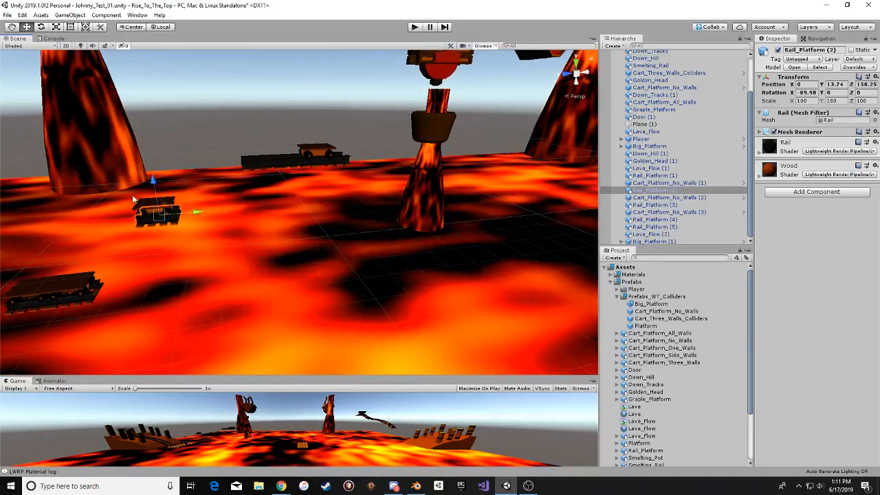
left_click(171, 206, "shift")
left_click(171, 205)
middle_click_drag(171, 205, 173, 205)
left_click_drag(173, 205, 255, 184, "alt")
left_click(150, 214, "shift")
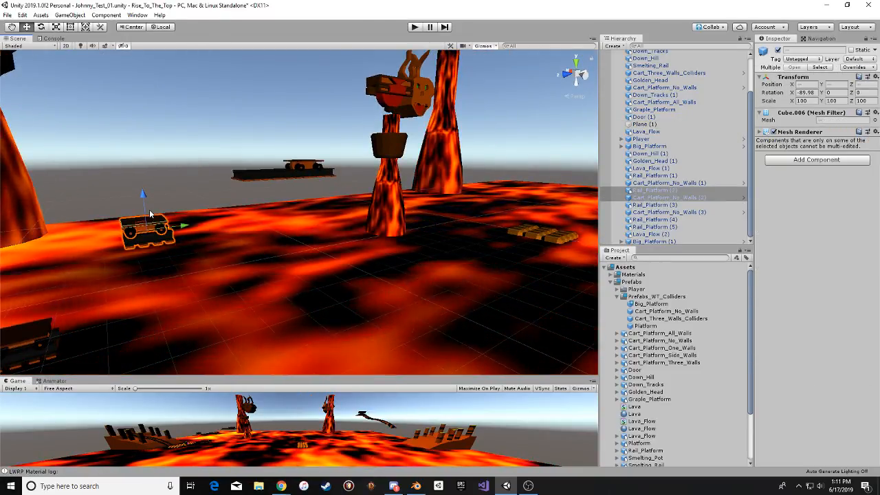
key("ctrl+d")
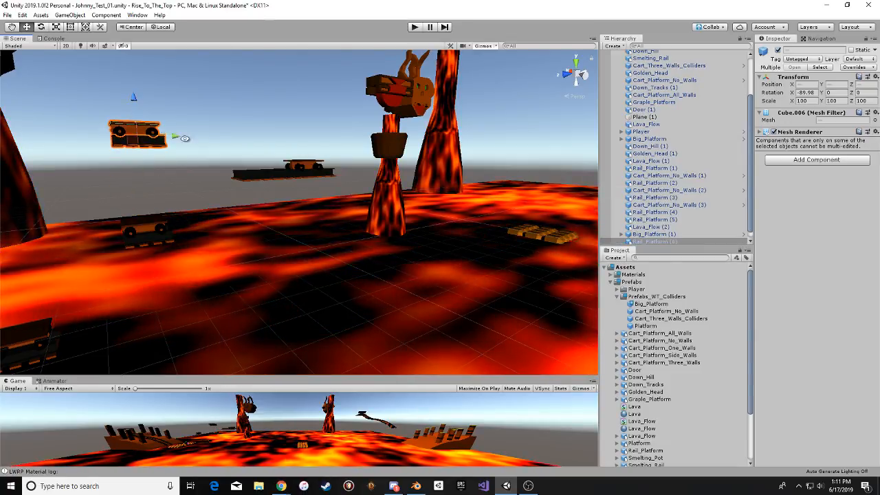
Reposition the raised cart and rail copy, sliding it back toward the starting side.
left_click_drag(185, 138, 162, 232, "alt")
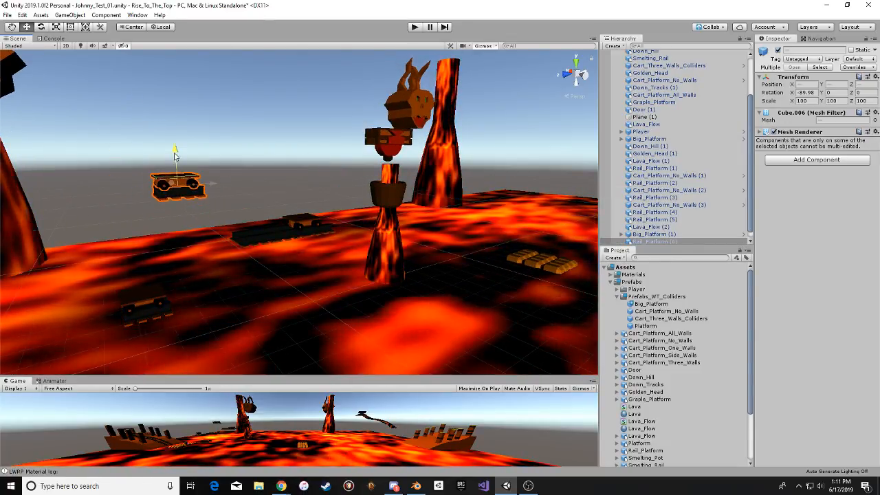
left_click_drag(206, 154, 228, 195, "alt")
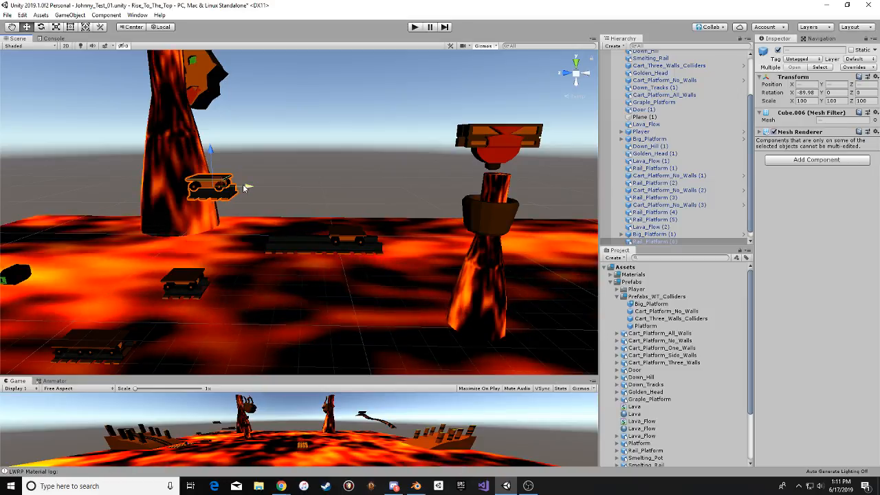
left_click_drag(175, 200, 232, 159, "alt")
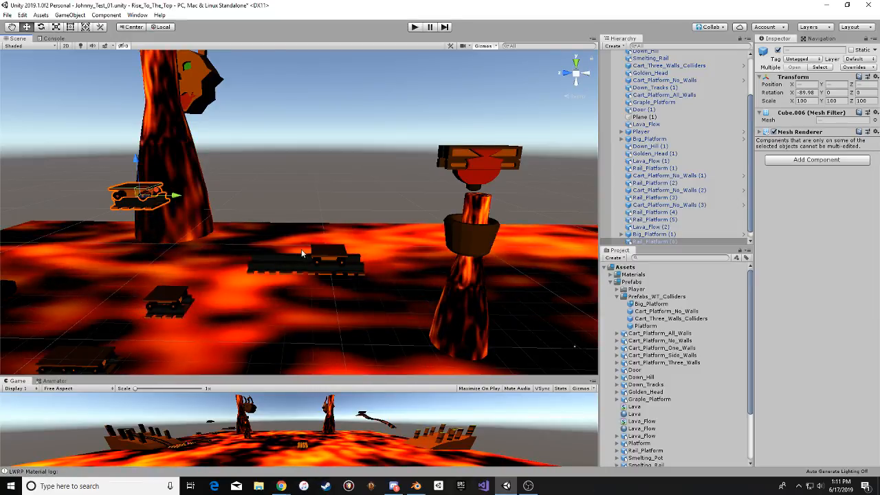
middle_click_drag(301, 250, 318, 243)
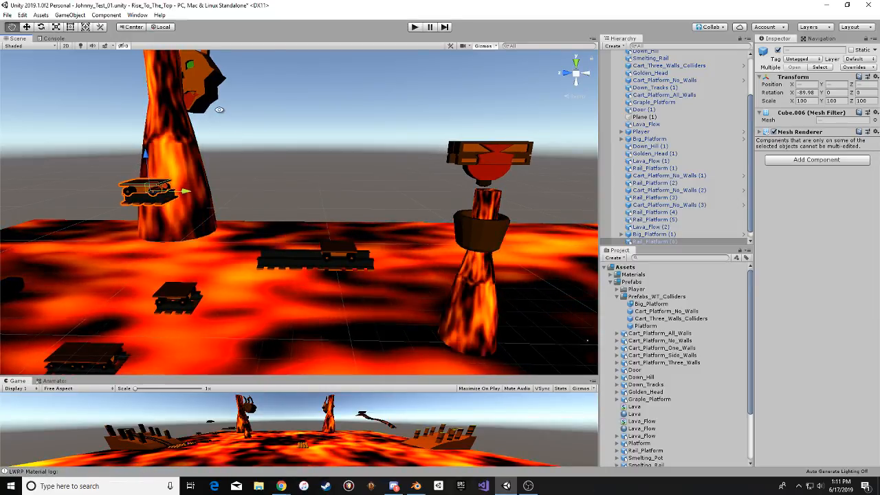
Examine the whole level between the two lava falls, including the raised cart, smelting pot and far platform.
left_click_drag(219, 109, 69, 204, "alt")
left_click_drag(227, 132, 390, 111, "alt")
middle_click_drag(552, 126, 408, 141)
middle_click_drag(508, 137, 345, 164)
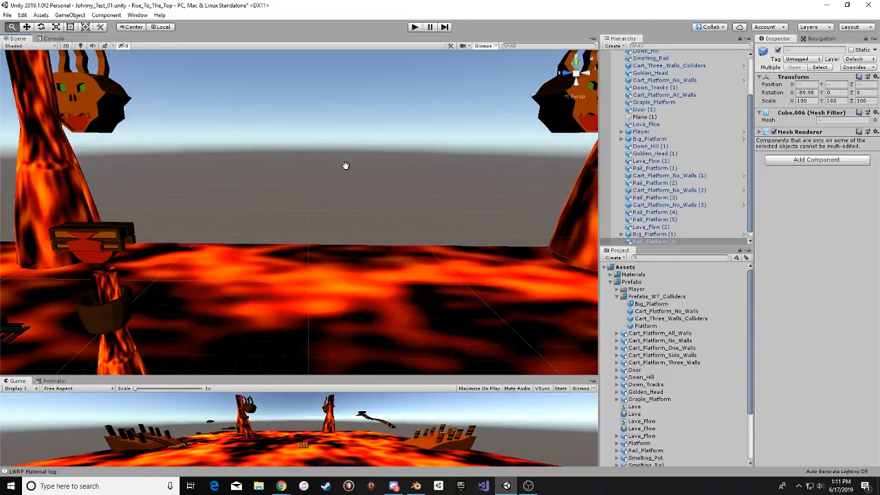
middle_click_drag(509, 165, 289, 181)
scroll(287, 172, "down", 6)
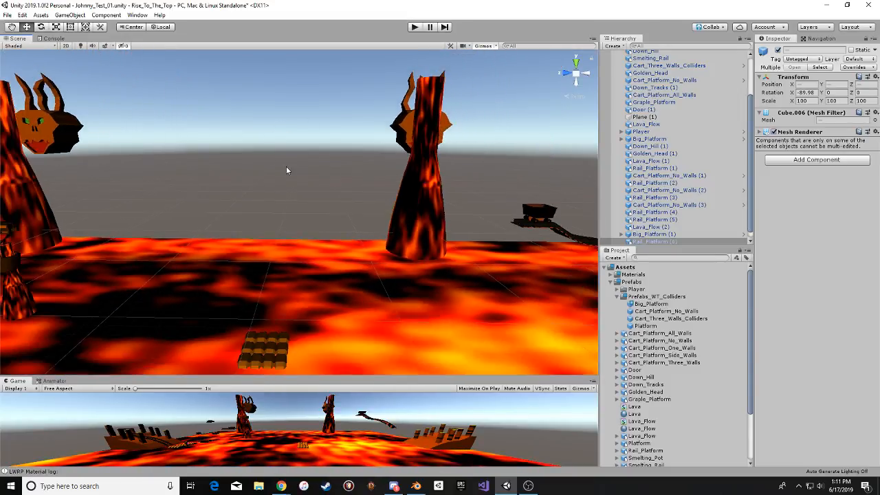
left_click_drag(286, 169, 424, 145, "alt")
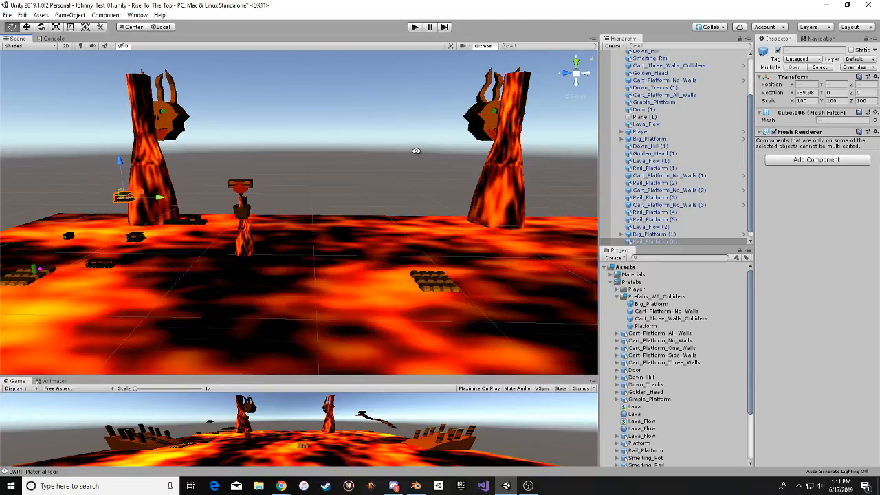
middle_click_drag(295, 209, 358, 221)
middle_click_drag(282, 229, 344, 243)
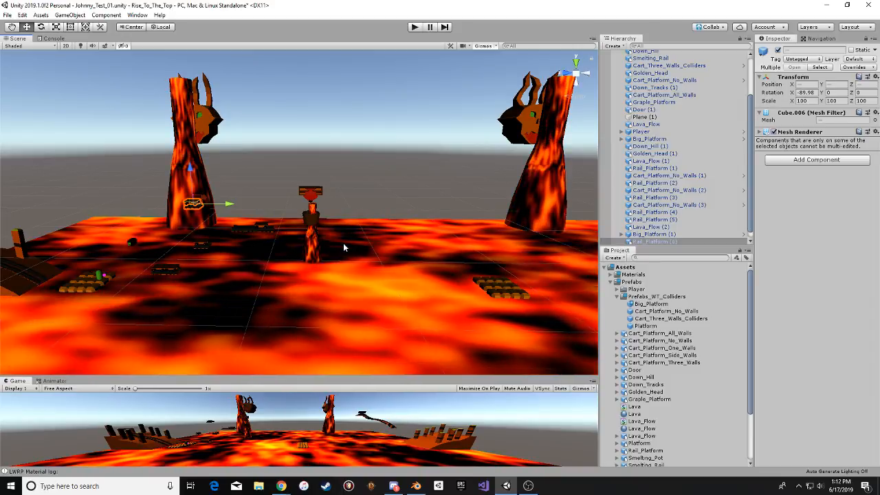
Delete the small lava flow behind the smelting pot.
scroll(340, 247, "up", 4)
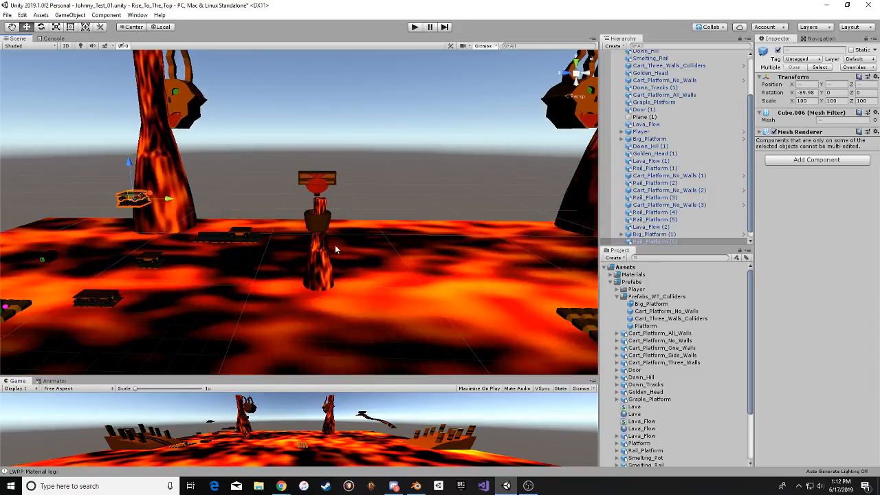
scroll(337, 249, "up", 2)
left_click(323, 265)
key("Delete")
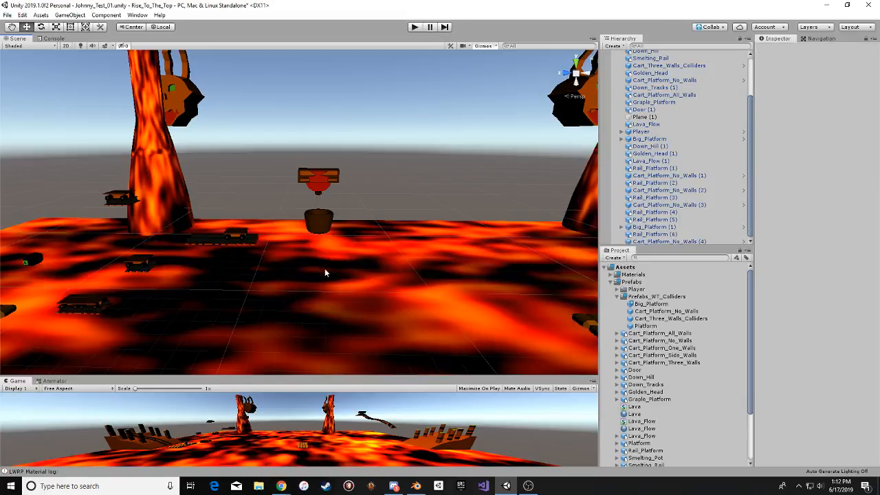
Select the raised cart with its rail and lift the pair higher above the lava.
scroll(326, 233, "up", 1)
middle_click_drag(326, 233, 325, 213)
middle_click_drag(283, 152, 124, 237)
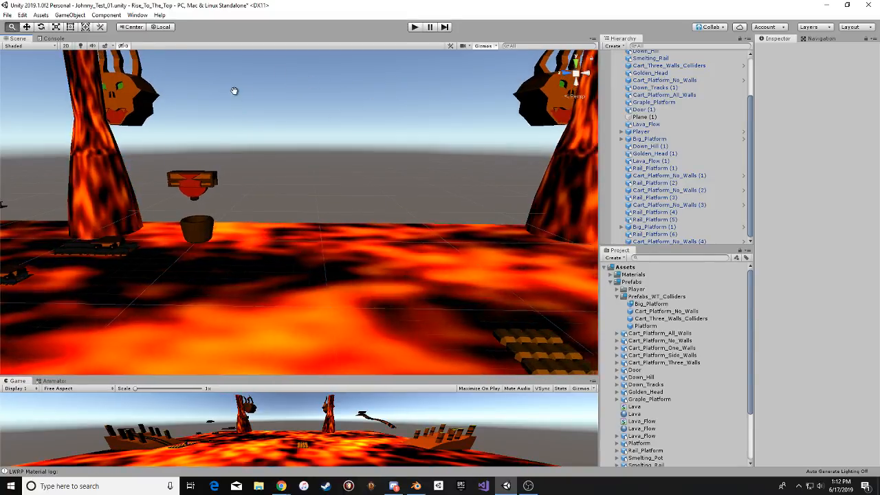
middle_click_drag(234, 90, 370, 200)
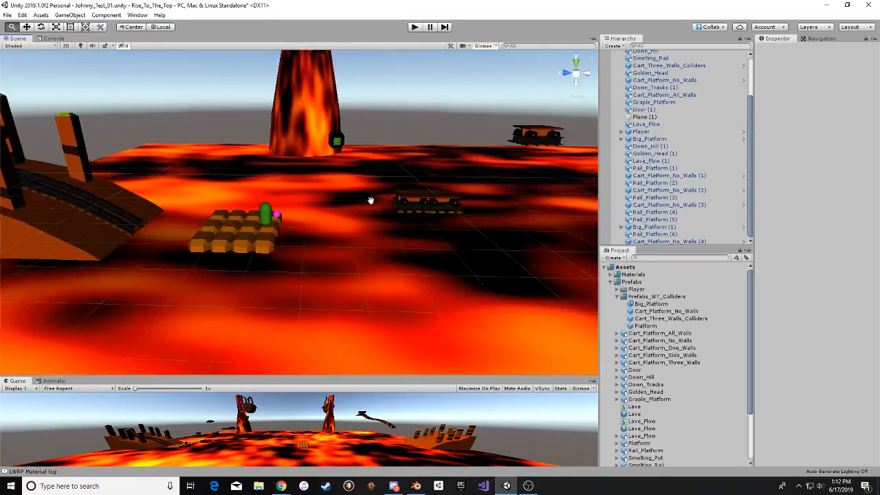
right_click_drag(371, 200, 191, 150)
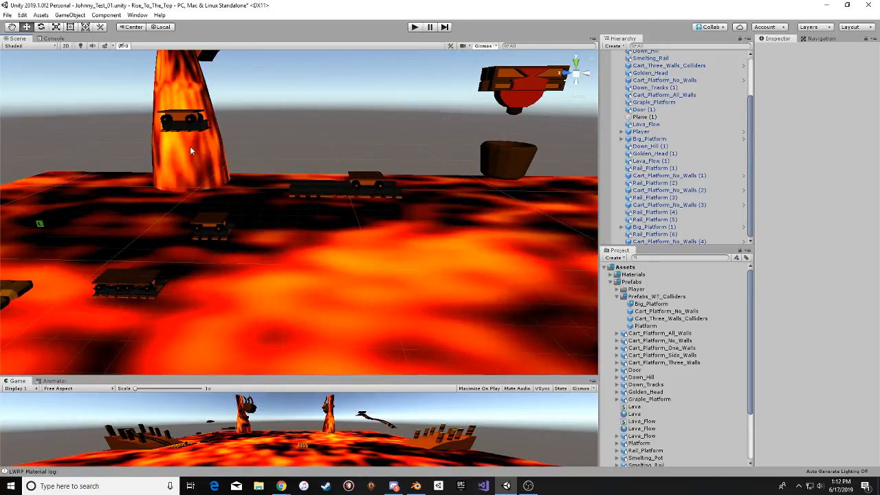
left_click(189, 125)
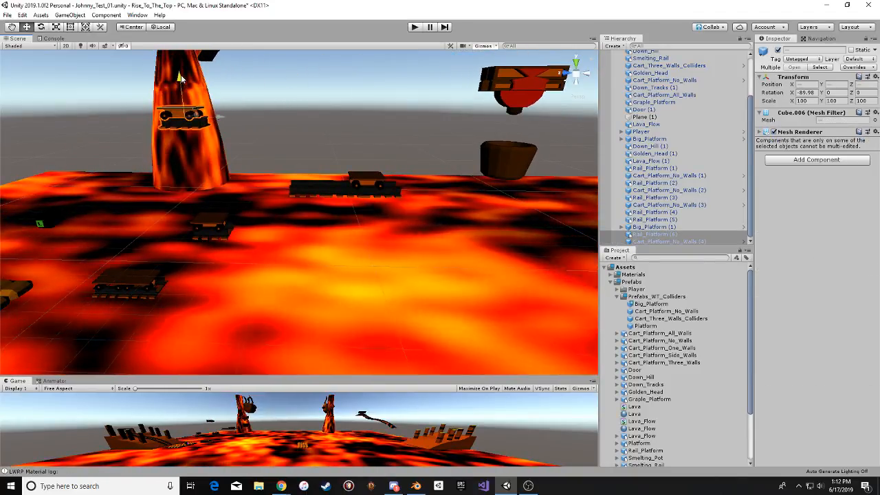
right_click_drag(220, 141, 240, 151)
right_click_drag(198, 187, 283, 161)
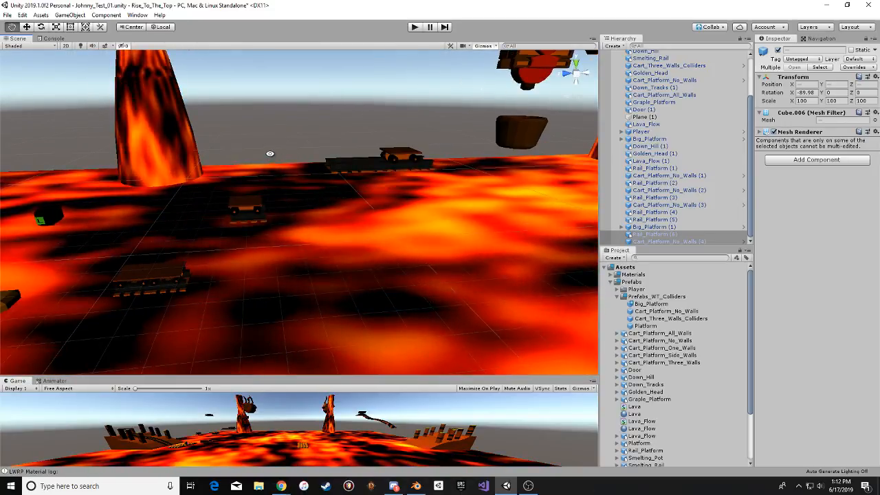
right_click_drag(200, 200, 226, 219)
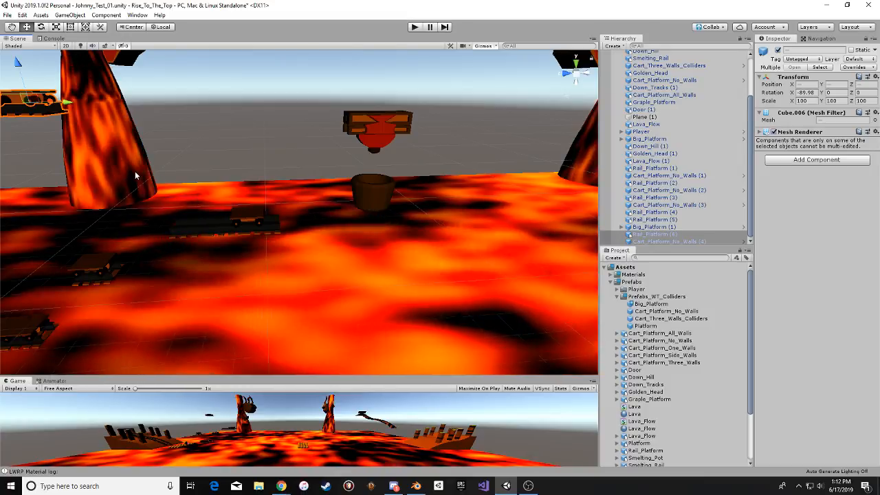
middle_click_drag(167, 115, 240, 122)
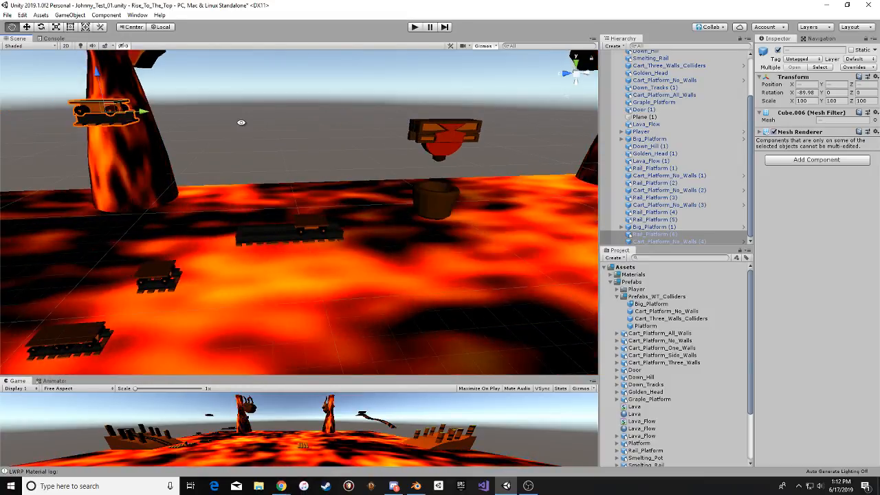
middle_click_drag(172, 127, 51, 111)
middle_click_drag(364, 173, 224, 161)
mouse_move(123, 163)
middle_mouse_down()
mouse_move(192, 143)
mouse_move(165, 149)
middle_mouse_up()
left_click(184, 160)
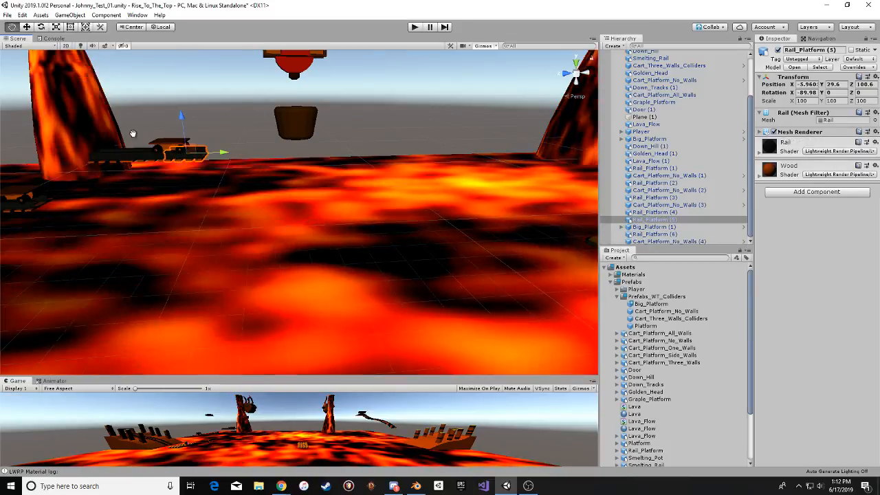
scroll(180, 162, "up", 3)
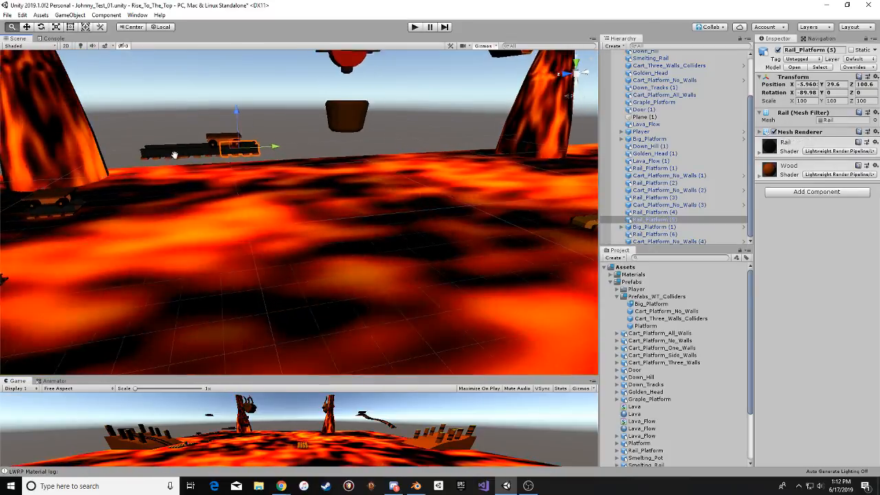
left_click_drag(174, 154, 235, 159, "alt")
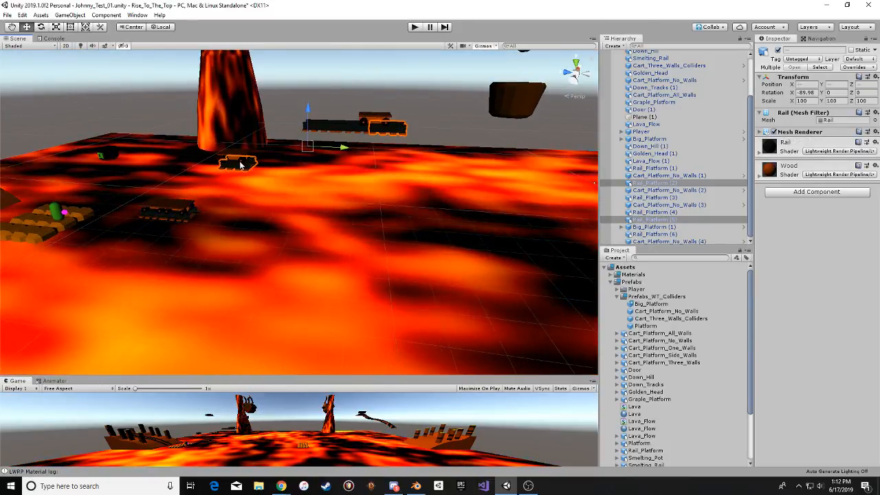
left_click(231, 157, "shift")
key("ctrl+d")
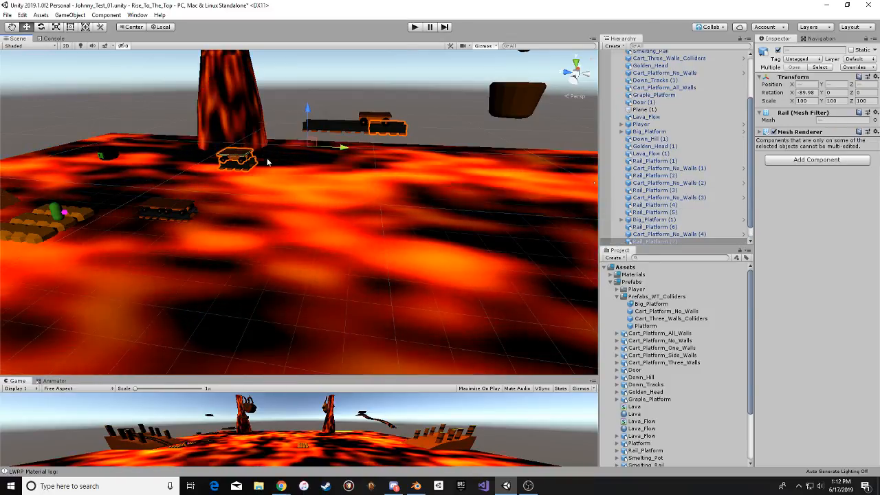
middle_click_drag(349, 184, 386, 207)
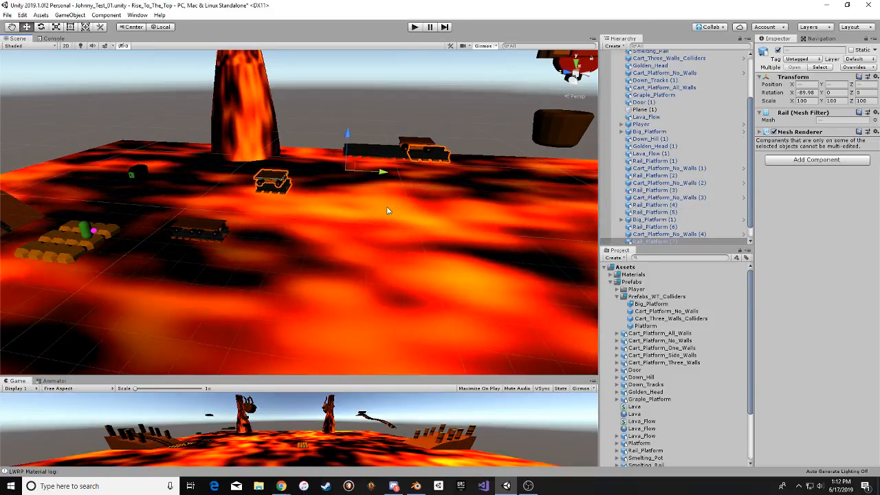
key("ctrl+z")
left_click(384, 210)
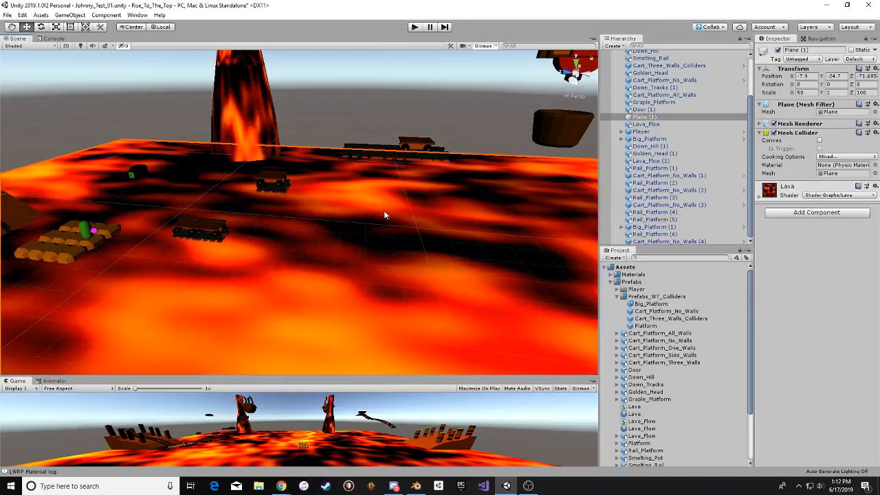
Duplicate the low cart with its short rail near the first lava fall and move the copy across the lava, in front of the smelting pot.
left_click(273, 184)
left_click_drag(275, 184, 566, 175, "alt")
left_click(282, 167, "shift")
key("ctrl+d")
middle_click_drag(535, 187, 238, 112)
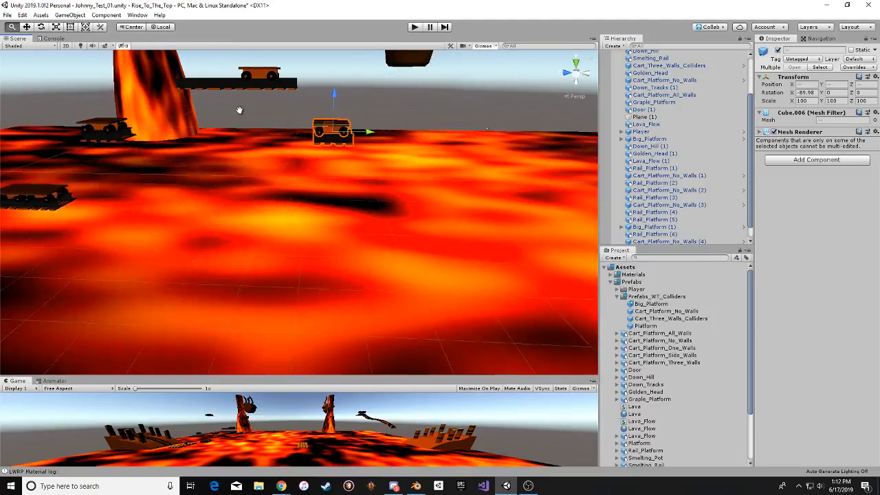
left_click_drag(330, 93, 371, 159)
mouse_move(349, 189)
left_mouse_down()
mouse_move(290, 190)
mouse_move(375, 192)
mouse_move(265, 147)
mouse_move(98, 171)
mouse_move(245, 200)
mouse_move(271, 228)
mouse_move(341, 195)
left_mouse_up()
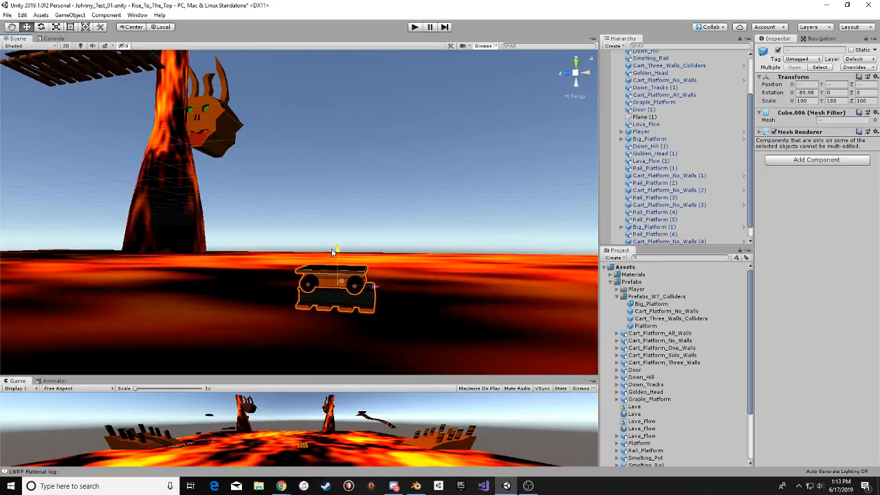
left_click_drag(332, 246, 386, 200, "alt")
middle_click_drag(386, 199, 365, 286)
scroll(372, 264, "down", 4)
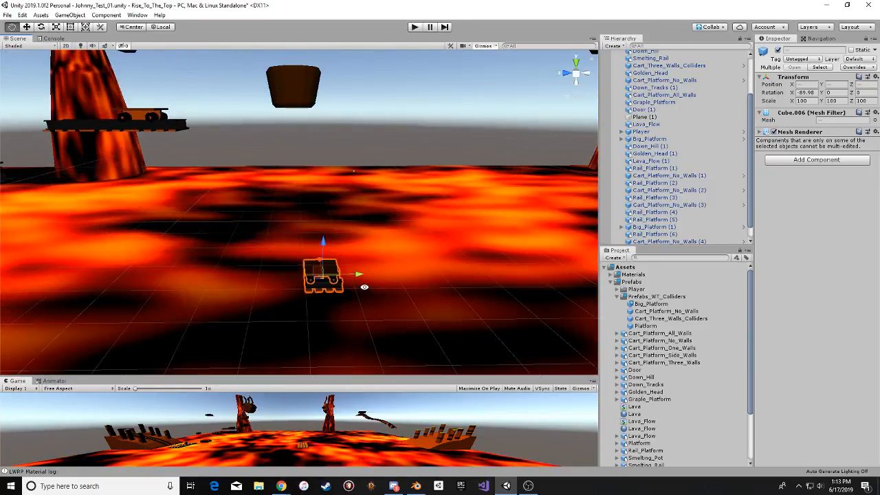
Duplicate the three joined rail pieces under the cart beside the lava fall and slide the copies along toward the far platform.
left_click_drag(357, 277, 251, 190, "alt")
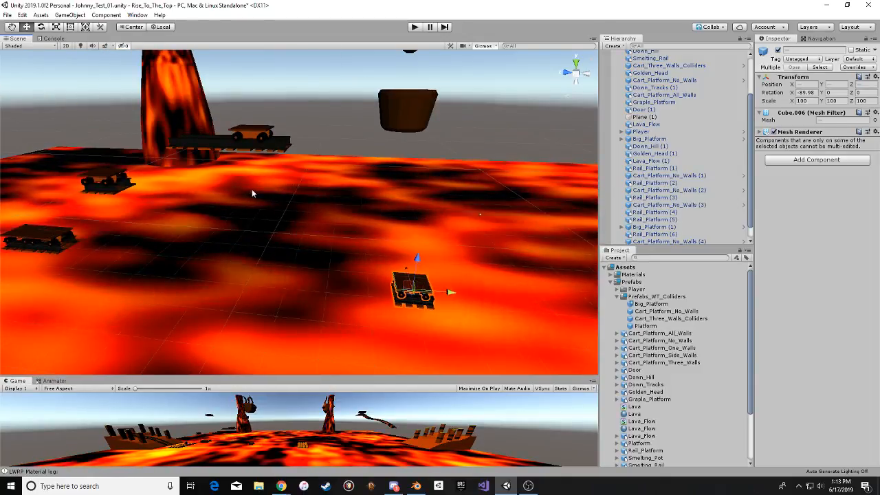
left_click(257, 157)
left_click(214, 148)
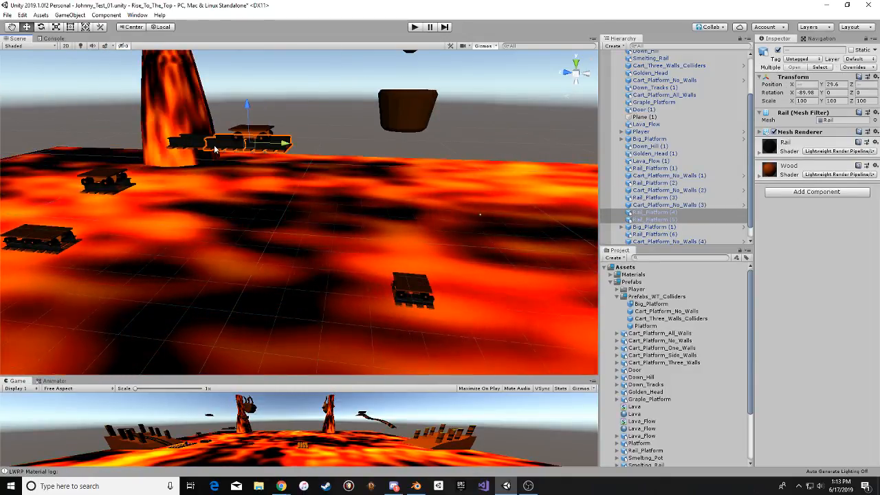
left_click(189, 143, "shift")
key("ctrl+d")
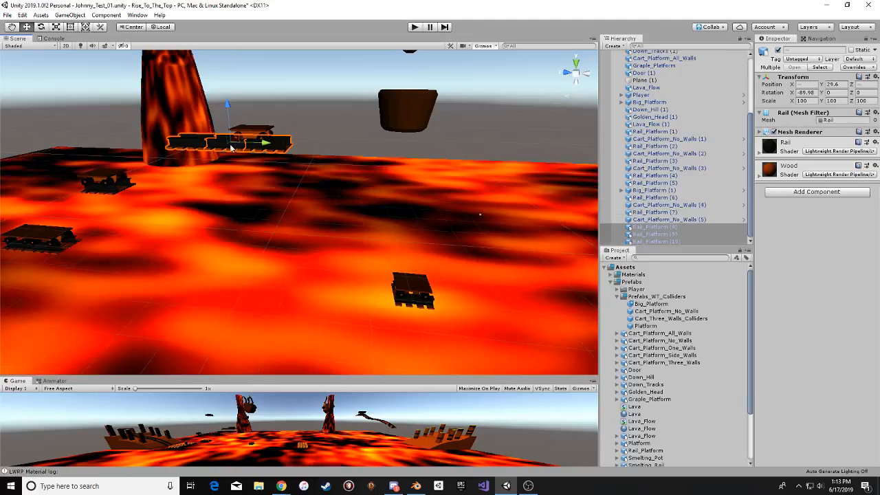
left_click_drag(278, 148, 465, 175)
right_click_drag(509, 200, 628, 233)
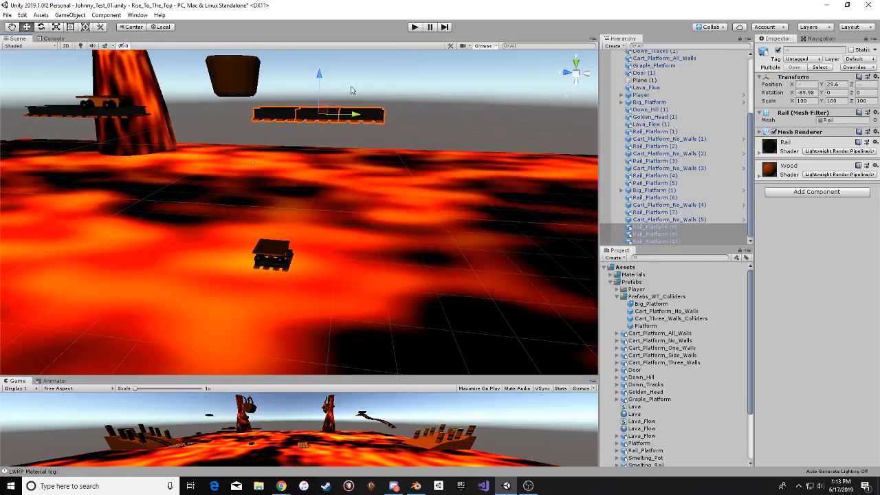
Lower the three copied rail pieces to just above the lava beside the new cart, at about Y -12.1.
left_click_drag(323, 86, 329, 214)
key("w")
right_click_drag(329, 214, 332, 257)
left_click_drag(321, 241, 356, 243)
scroll(356, 243, "up", 3)
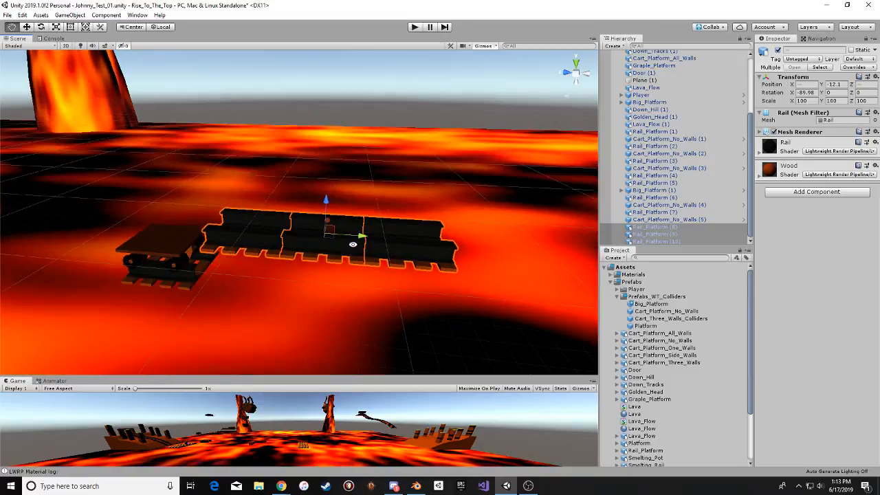
Snap the end of the three-piece rail onto the end of the new cart's rail to form one continuous track.
middle_click_drag(356, 243, 414, 227)
scroll(406, 228, "up", 2)
left_click_drag(397, 227, 272, 272, "alt")
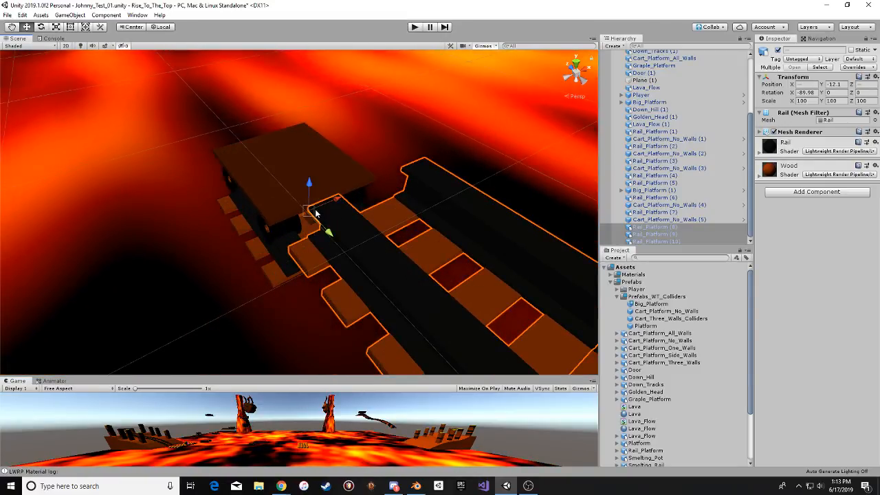
left_click_drag(316, 212, 375, 226)
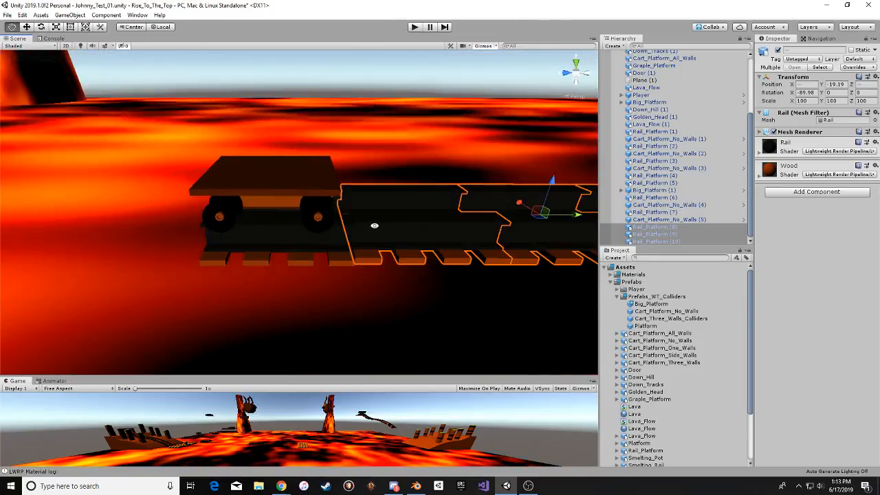
Inspect the joint between the new cart's rail and the three added rail pieces up close.
scroll(375, 225, "down", 2)
left_click(386, 96)
scroll(410, 126, "down", 5)
middle_click_drag(395, 161, 238, 175)
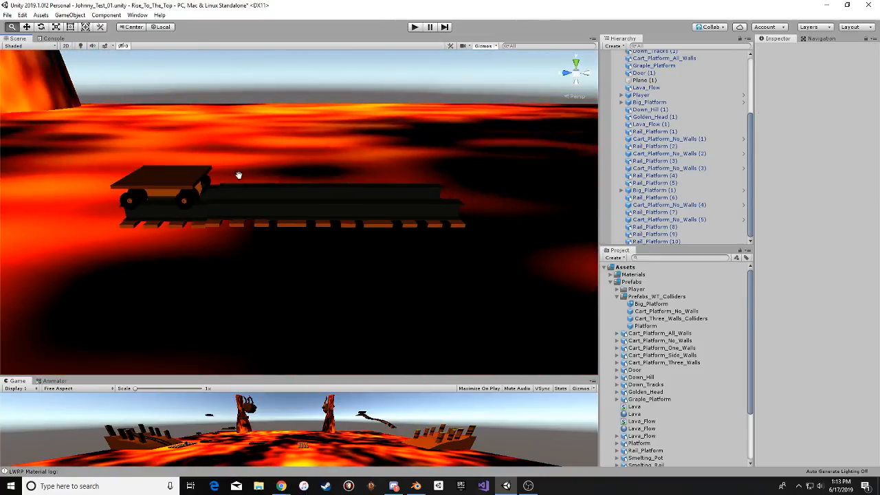
scroll(246, 191, "up", 2)
key("ctrl+z")
left_click_drag(244, 192, 376, 248, "alt")
scroll(376, 248, "up", 2)
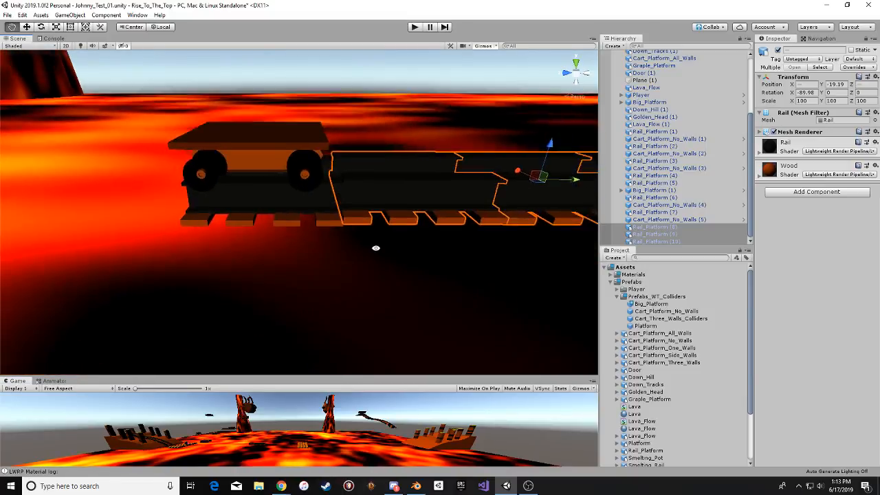
scroll(376, 248, "up", 6, "alt")
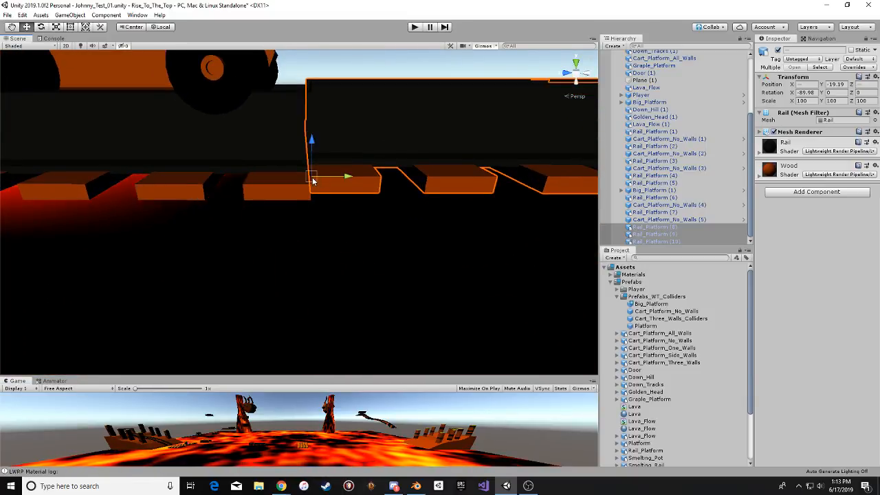
scroll(312, 189, "down", 3)
left_click(365, 89)
scroll(367, 92, "down", 3)
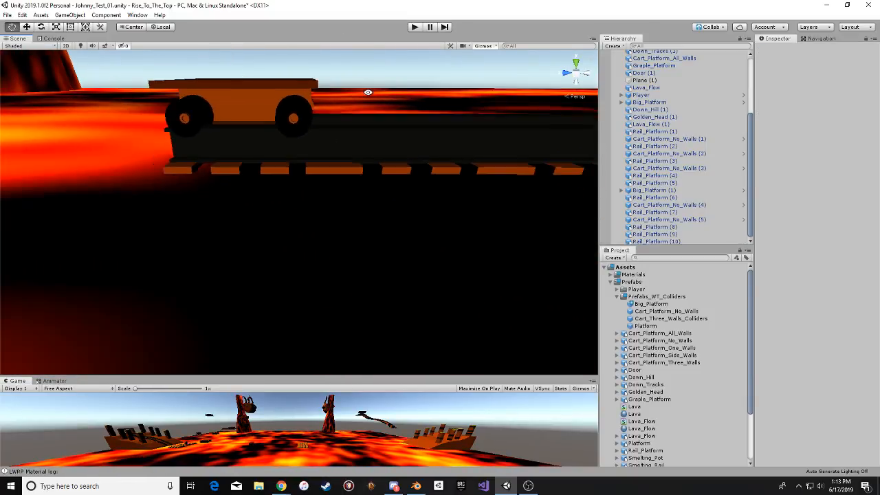
left_click_drag(344, 137, 337, 186, "alt")
Examine the full route from the starting hill past the carts, rails and smelting pot to the second big platform.
scroll(337, 182, "down", 10, "alt")
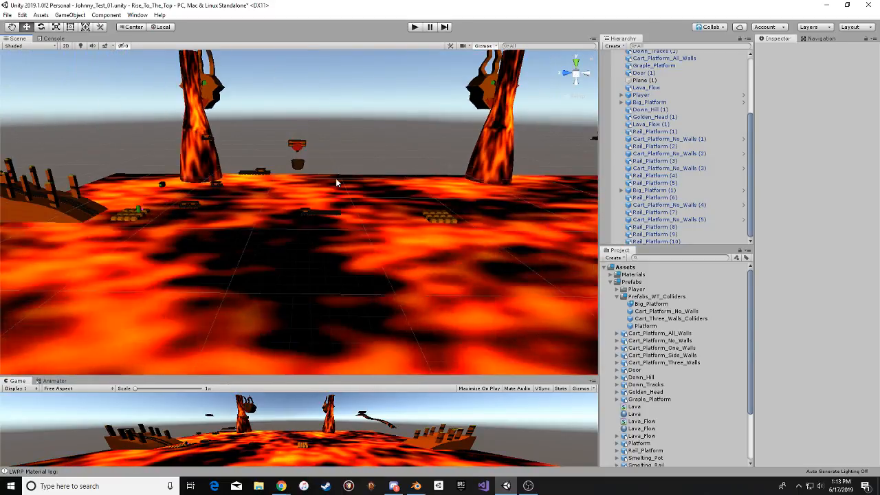
middle_click_drag(363, 267, 384, 230, "alt")
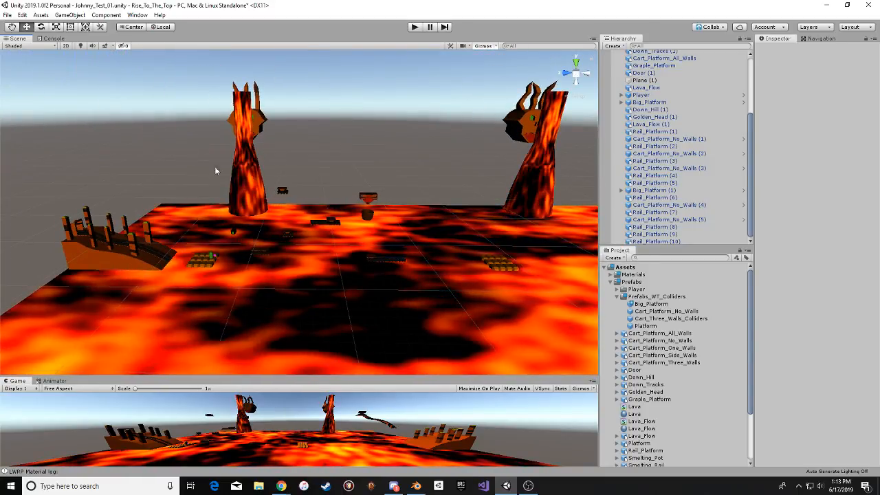
middle_click_drag(221, 167, 255, 204)
scroll(255, 204, "up", 3)
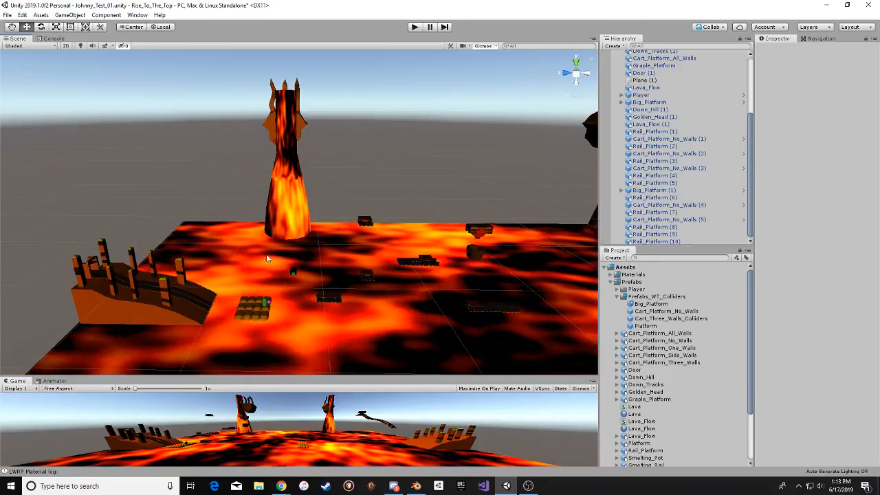
middle_click_drag(290, 226, 217, 176)
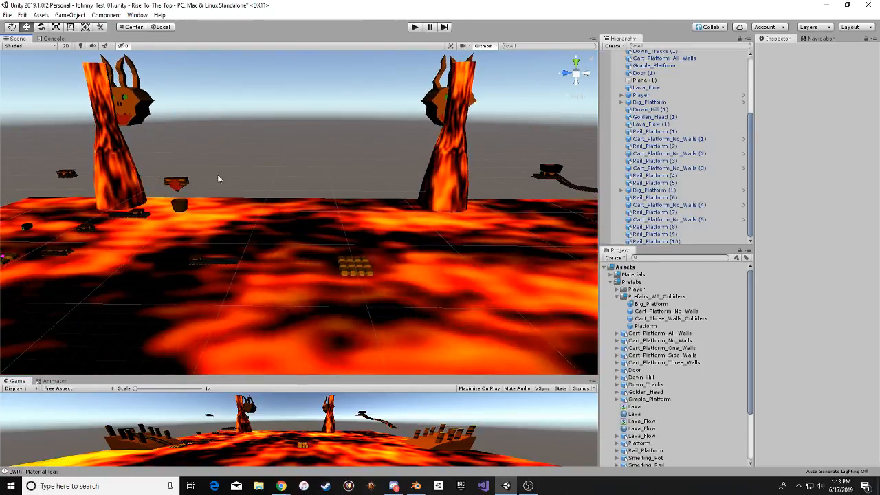
middle_click_drag(309, 184, 517, 192)
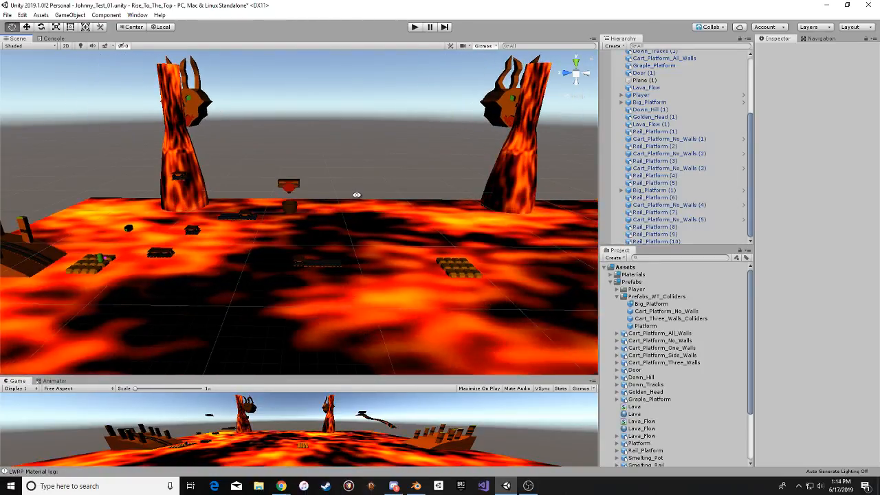
middle_click_drag(309, 184, 245, 172)
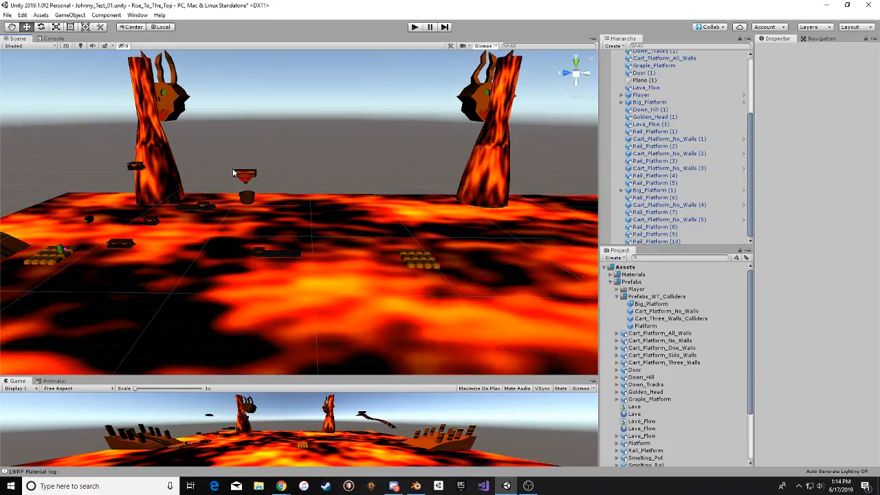
middle_click_drag(155, 213, 317, 197)
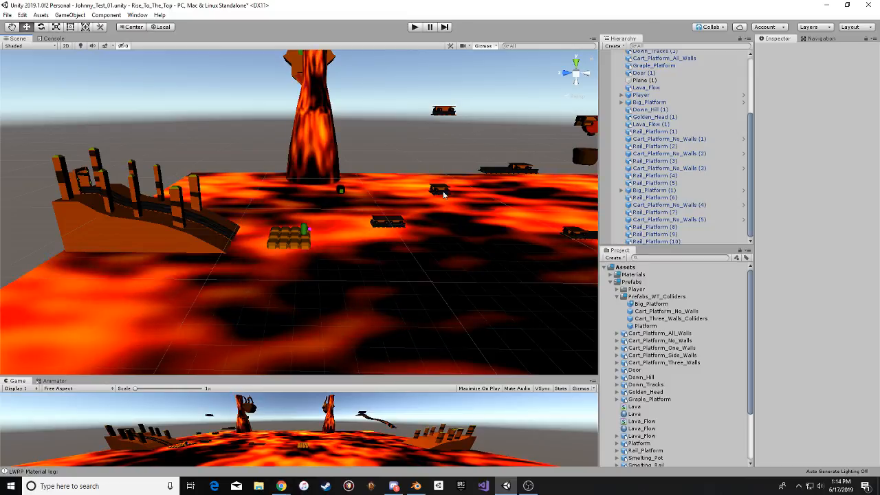
middle_click_drag(430, 181, 316, 204)
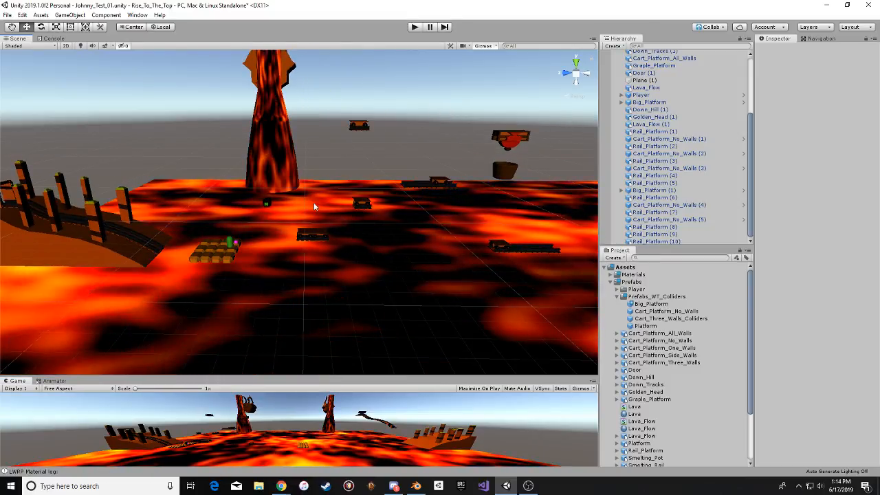
left_click_drag(349, 207, 250, 229, "alt")
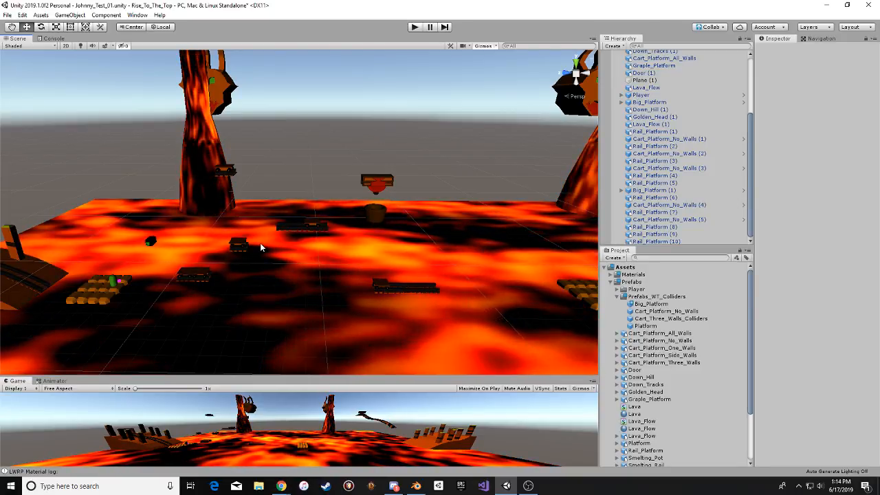
middle_click_drag(374, 186, 288, 172)
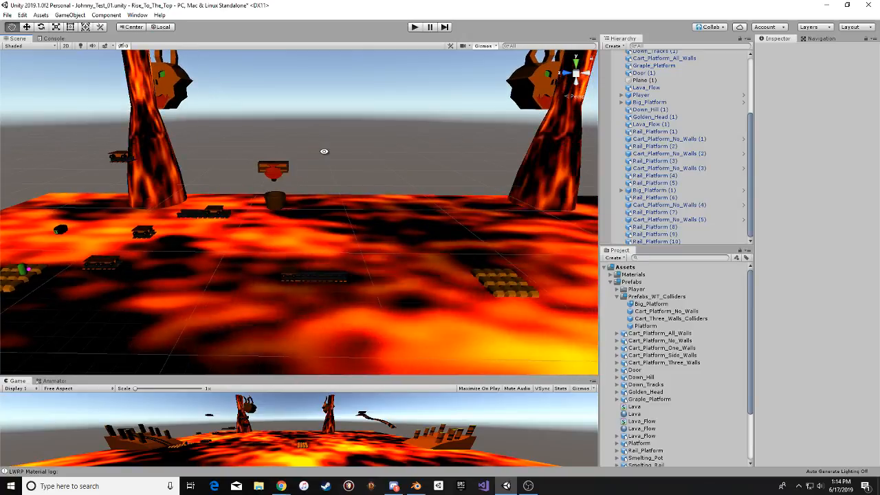
middle_click_drag(306, 143, 324, 111)
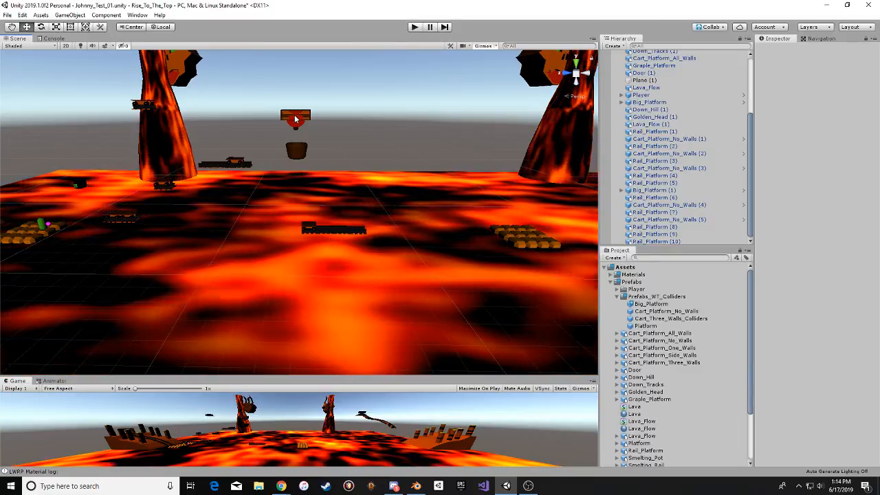
left_click_drag(332, 75, 305, 136, "alt")
Raise the smelting pot together with its overhead rail higher above the lava.
middle_click_drag(332, 136, 307, 145)
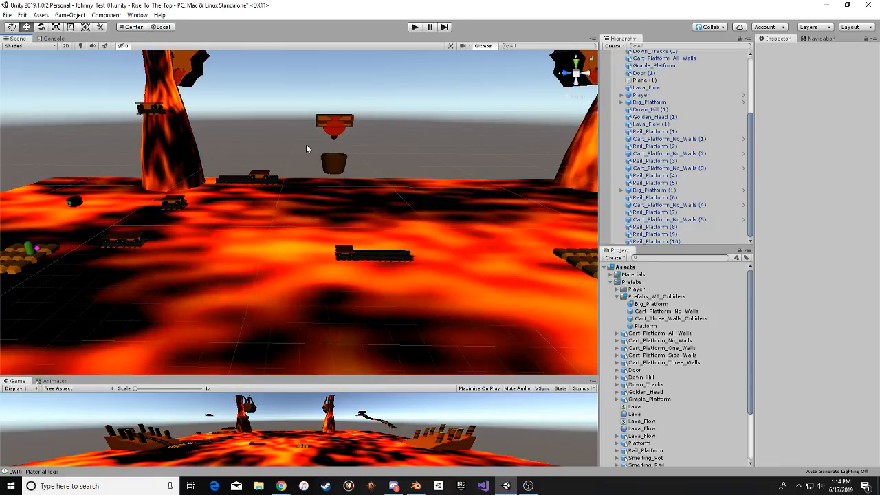
middle_click_drag(307, 145, 309, 155)
left_click(344, 127)
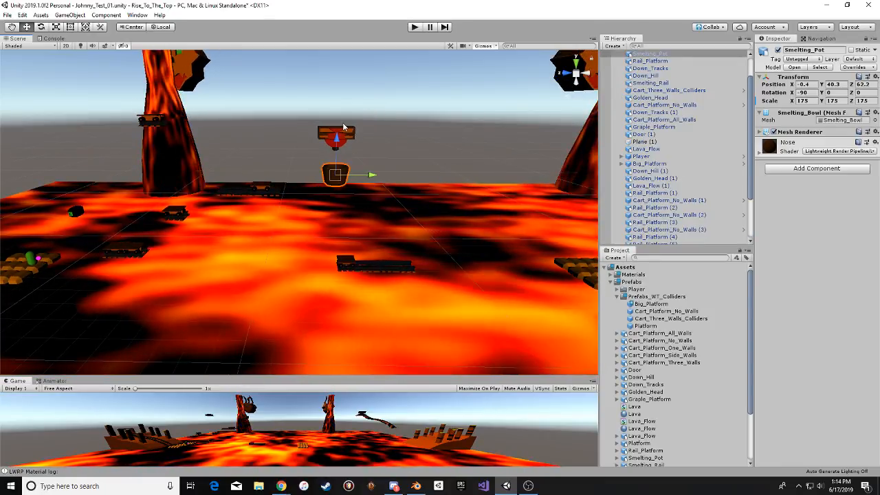
left_click_drag(342, 129, 338, 86)
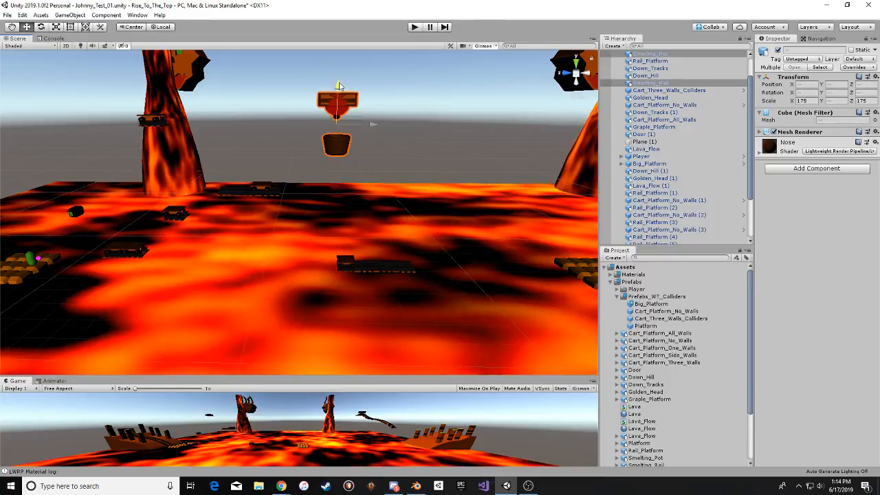
middle_click_drag(338, 81, 352, 166)
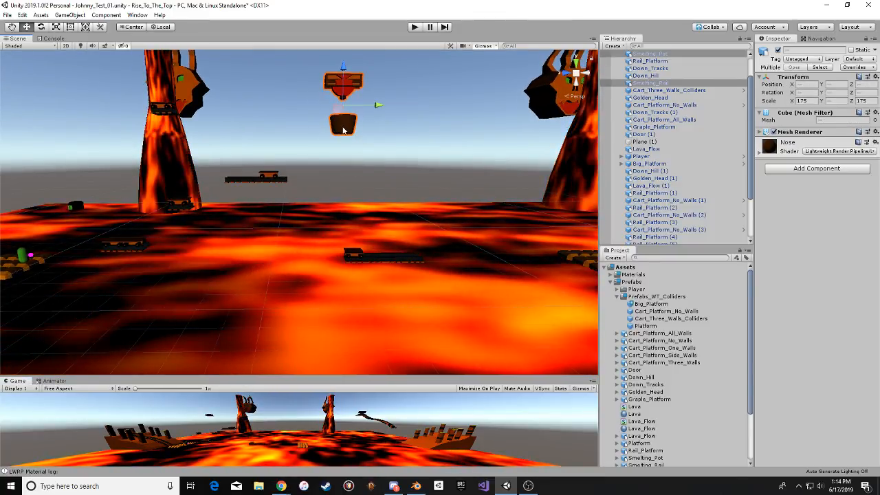
Examine the route across the lava from the first big platform along the low and raised carts.
middle_click_drag(294, 143, 290, 169)
left_click_drag(291, 170, 330, 152, "alt")
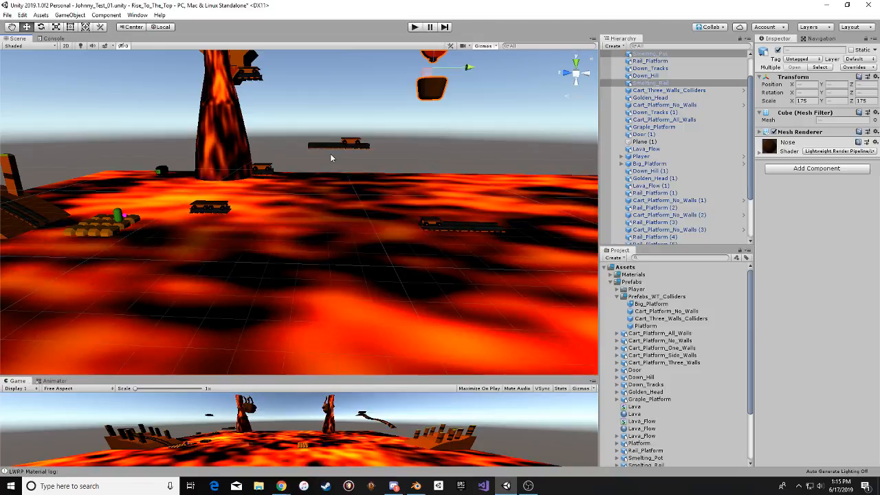
right_click_drag(359, 219, 317, 226)
middle_click_drag(294, 228, 309, 223)
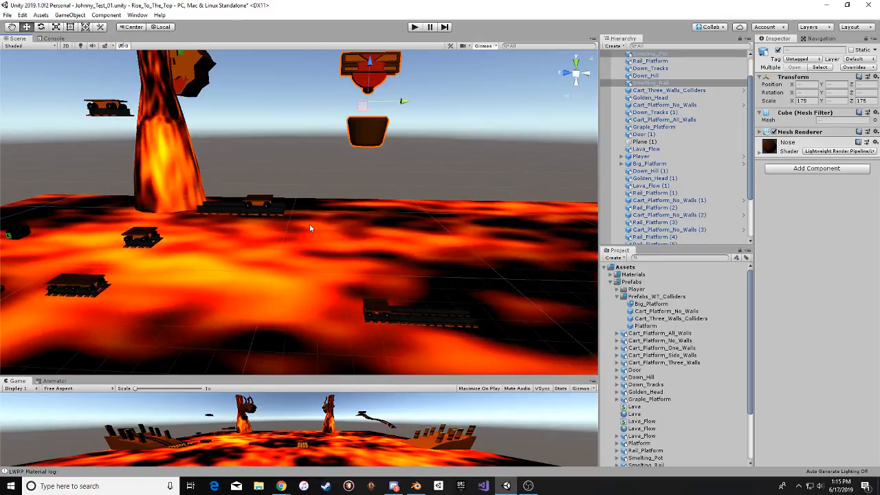
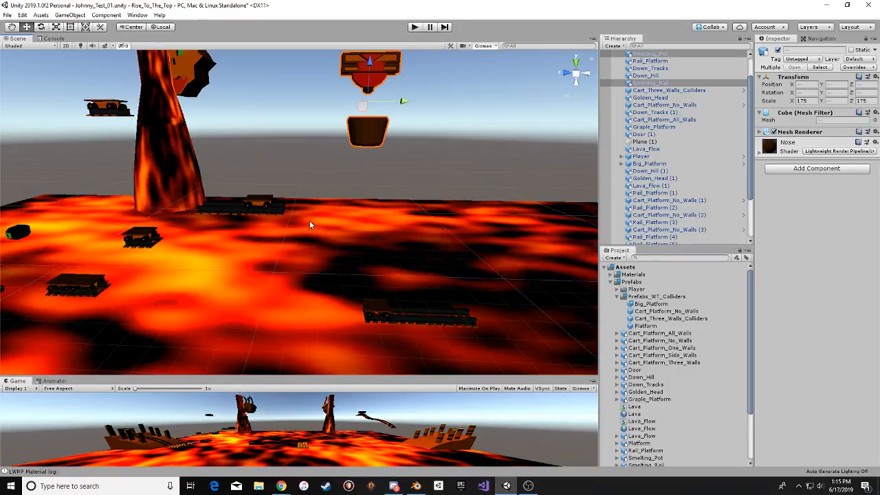
middle_click_drag(309, 225, 388, 248)
left_click_drag(389, 248, 432, 231, "alt")
scroll(432, 231, "down", 3)
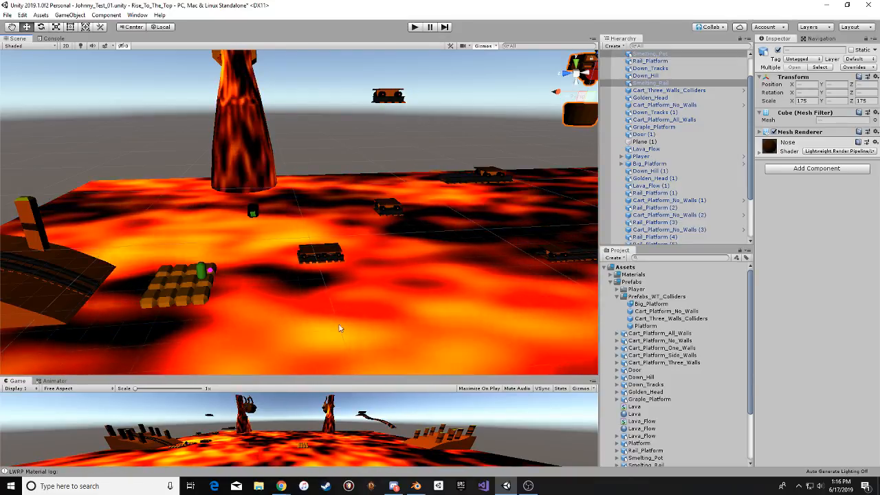
Examine the height and spacing of the hanging smelting pot relative to the carts and tracks around it.
middle_click_drag(462, 182, 329, 199)
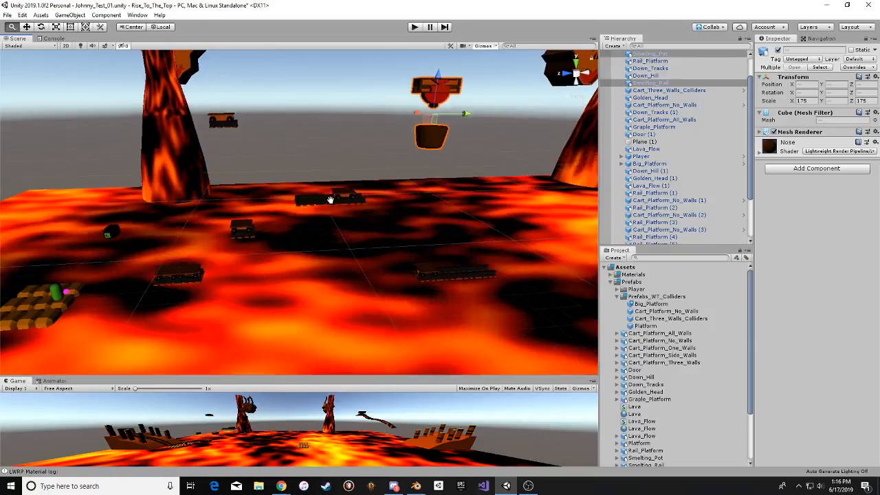
scroll(330, 199, "up", 2)
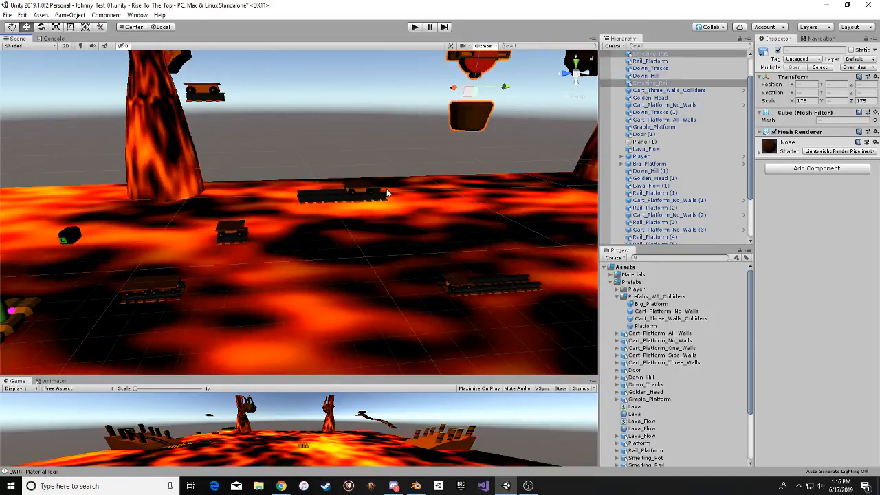
left_click_drag(385, 193, 334, 242, "alt")
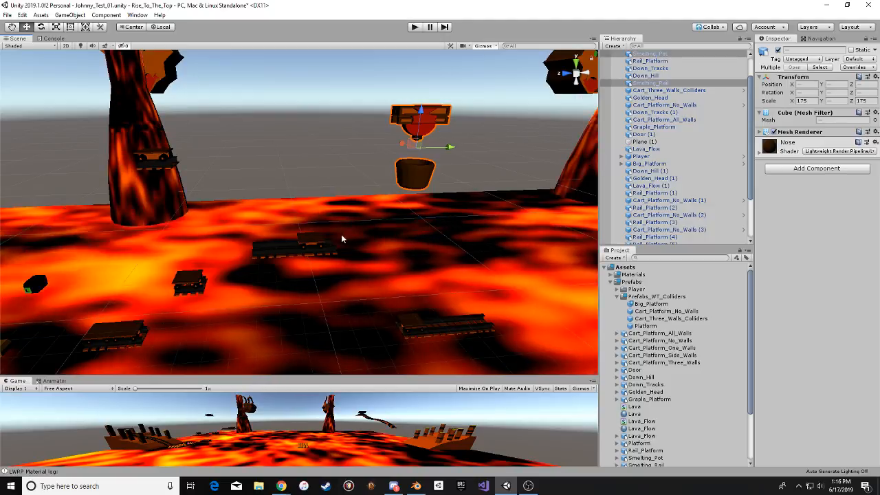
middle_click_drag(412, 176, 365, 165)
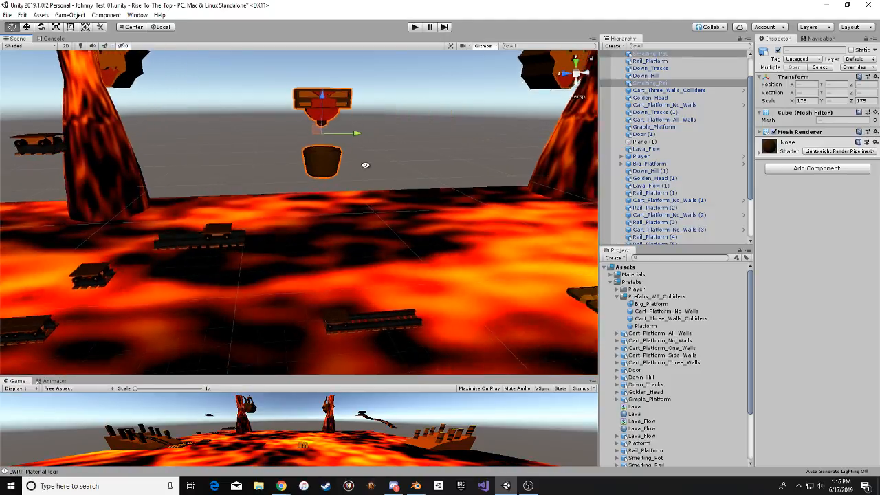
scroll(365, 165, "up", 1)
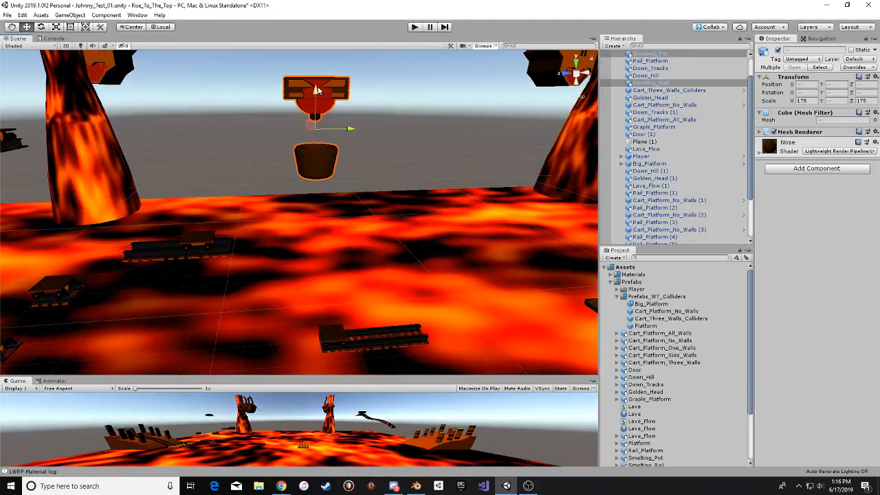
left_click_drag(301, 129, 320, 151, "alt")
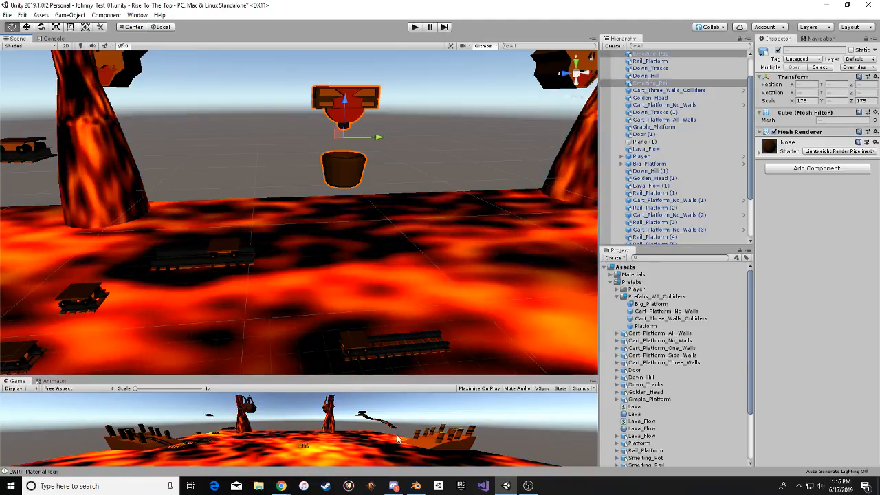
left_click_drag(369, 281, 374, 249, "alt")
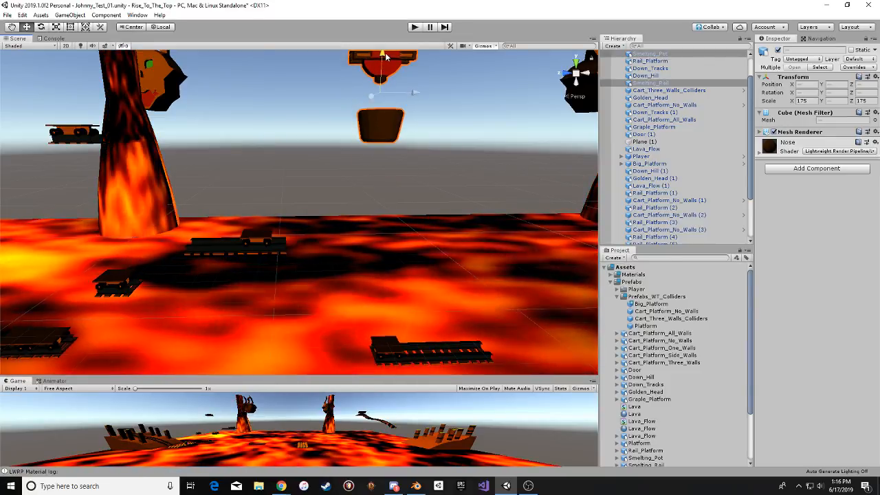
left_click_drag(382, 53, 396, 131, "alt")
middle_click_drag(397, 131, 315, 219)
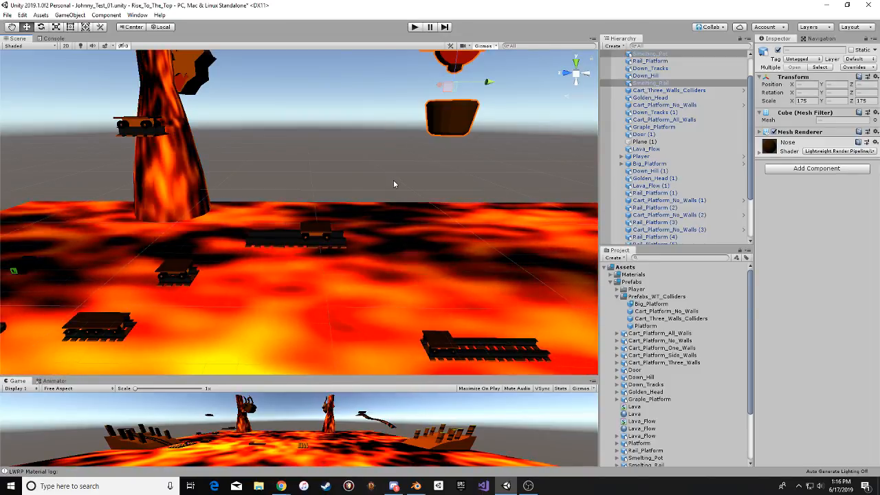
middle_click_drag(423, 183, 381, 155)
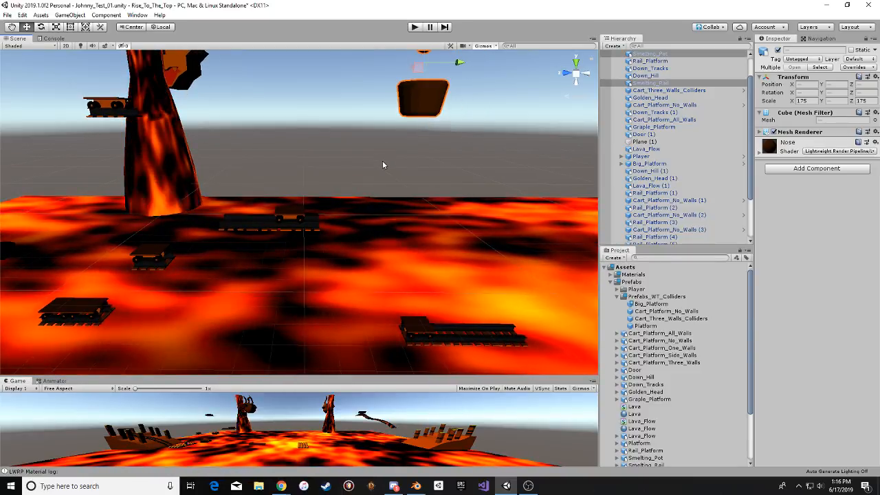
Examine the lava flow column and the nearby carts and rails from several angles.
left_click(177, 150)
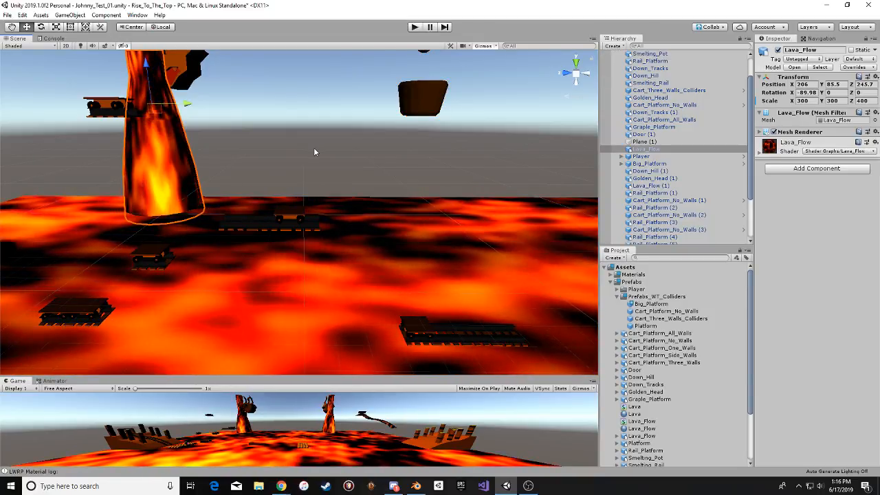
left_click_drag(338, 202, 179, 204, "alt")
middle_click_drag(227, 279, 330, 232)
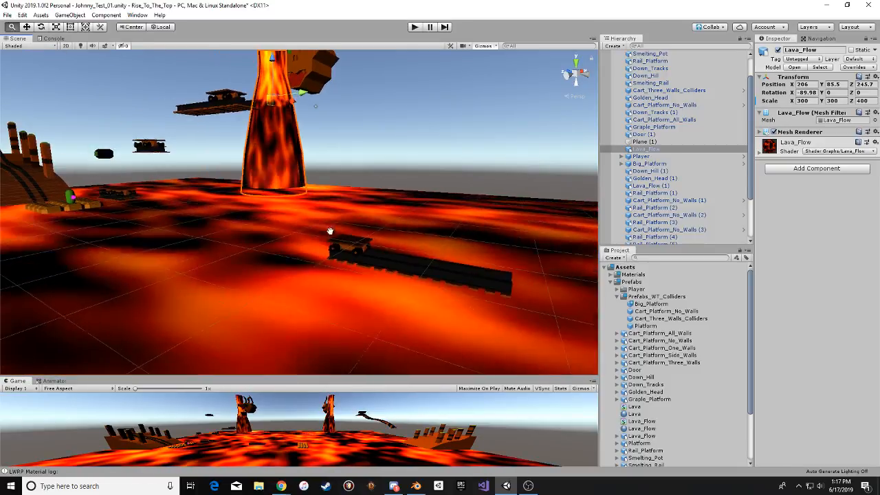
middle_click_drag(227, 238, 279, 232)
middle_click_drag(240, 195, 317, 238)
left_click_drag(318, 238, 250, 238, "alt")
left_click(141, 203)
scroll(165, 211, "up", 4)
middle_click_drag(165, 211, 289, 199)
left_click(298, 120)
key("f")
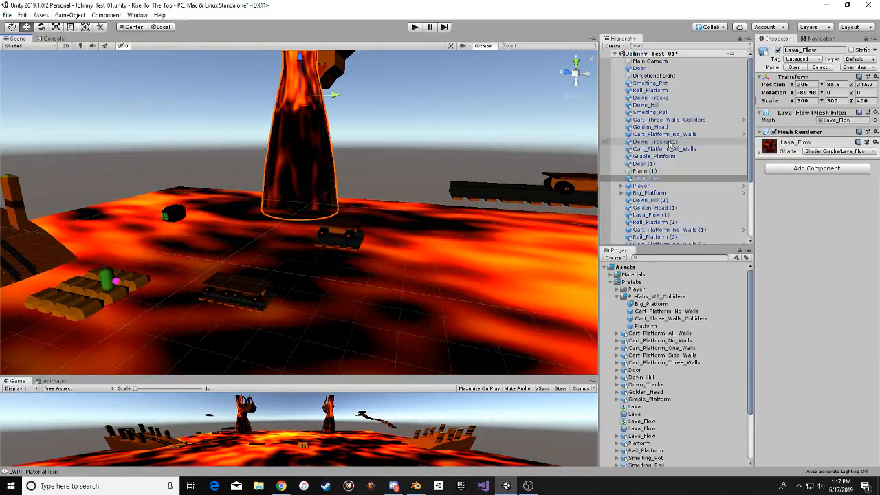
Duplicate a cart with its rail and move the copy between the low rail track and the second big platform.
scroll(670, 144, "down", 3)
left_click_drag(406, 231, 205, 229, "alt")
left_click(341, 238)
left_click(227, 216, "shift")
middle_click_drag(228, 216, 226, 240)
left_click_drag(226, 239, 184, 204, "alt")
key("ctrl+d")
left_click_drag(266, 231, 152, 221)
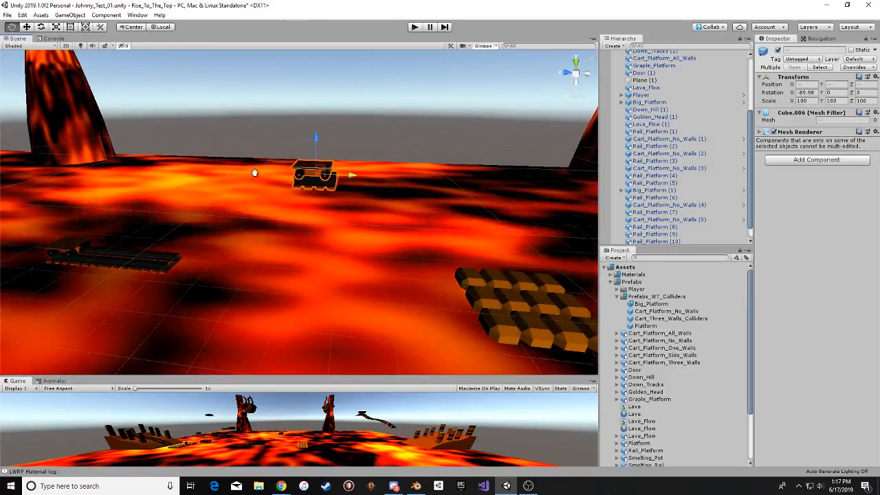
Adjust the height of the copied cart and rail above the lava before the second big platform.
left_click_drag(254, 173, 209, 214, "alt")
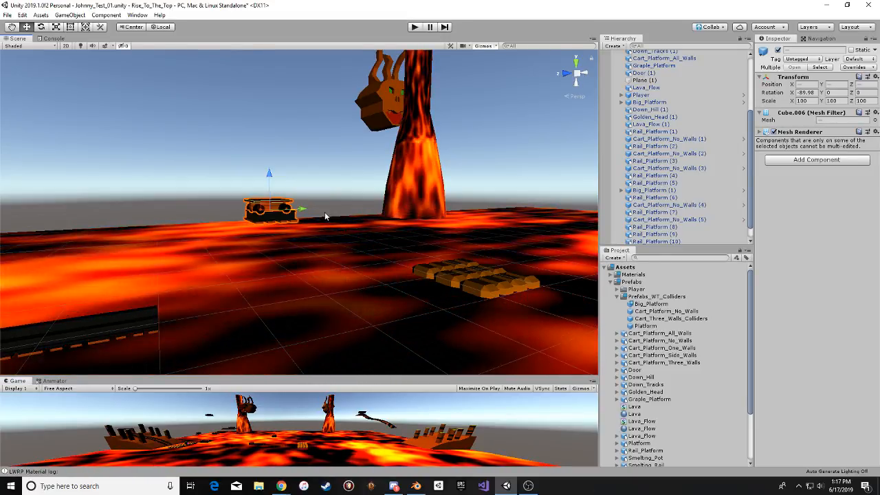
left_click_drag(250, 238, 198, 259, "alt")
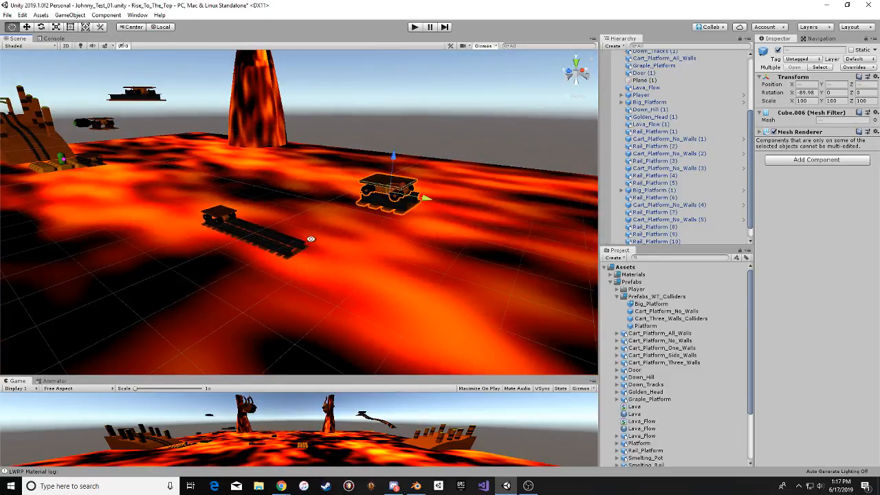
left_click_drag(311, 239, 260, 225, "alt")
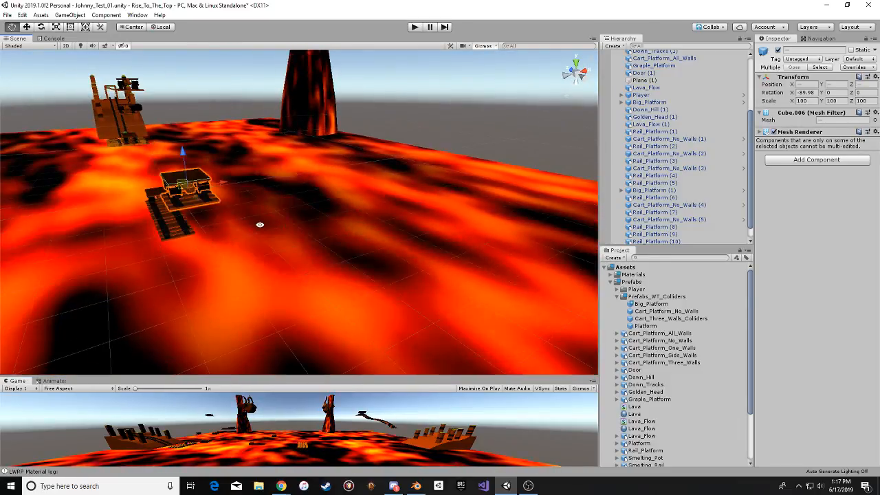
right_click_drag(260, 225, 300, 210)
key("a")
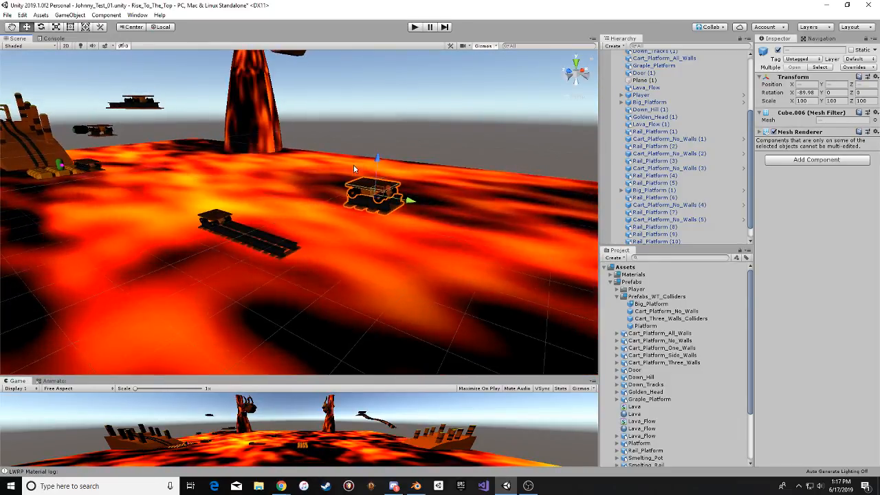
left_click_drag(298, 208, 383, 169, "alt")
middle_click_drag(383, 169, 269, 184)
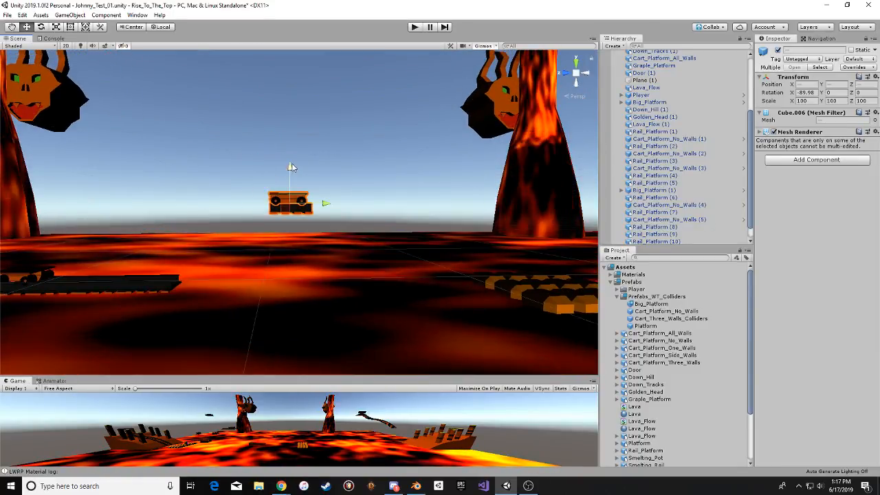
left_click_drag(291, 167, 293, 262)
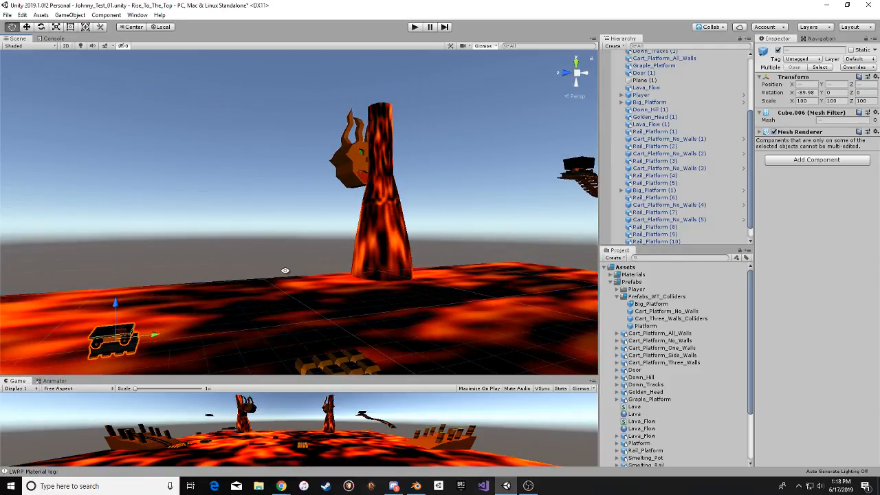
Select the four joined rail pieces of the low cart's track and duplicate them.
middle_click_drag(293, 261, 252, 225)
left_click_drag(251, 226, 251, 267, "alt")
left_click(251, 263)
left_click(227, 263, "shift")
left_click(314, 265, "shift")
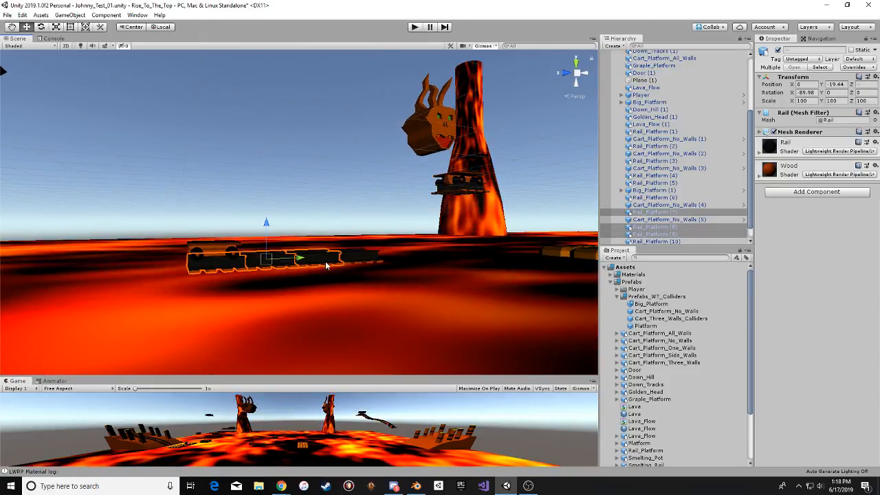
left_click(361, 253, "shift")
key("ctrl+d")
scroll(365, 255, "down", 3)
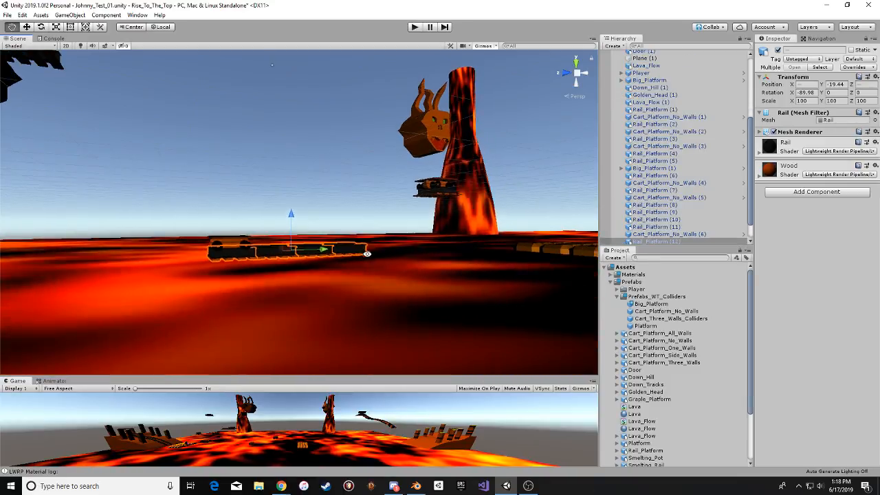
Move the four copied rail pieces towards the second big platform and raise them to about Y 55.
middle_click_drag(367, 253, 239, 290)
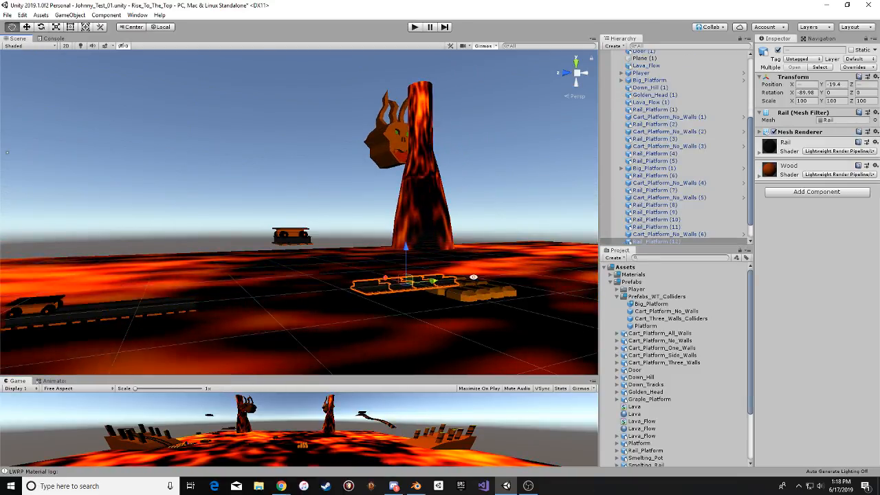
left_click_drag(473, 277, 154, 284, "alt")
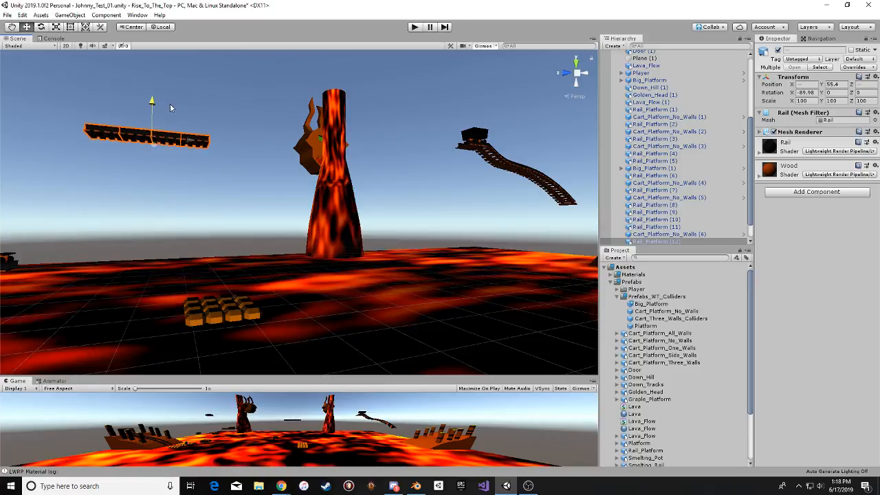
left_click_drag(171, 108, 172, 144, "alt")
Tilt the four raised rail pieces into a slope with an X rotation of about -103.9.
left_click_drag(191, 275, 326, 187)
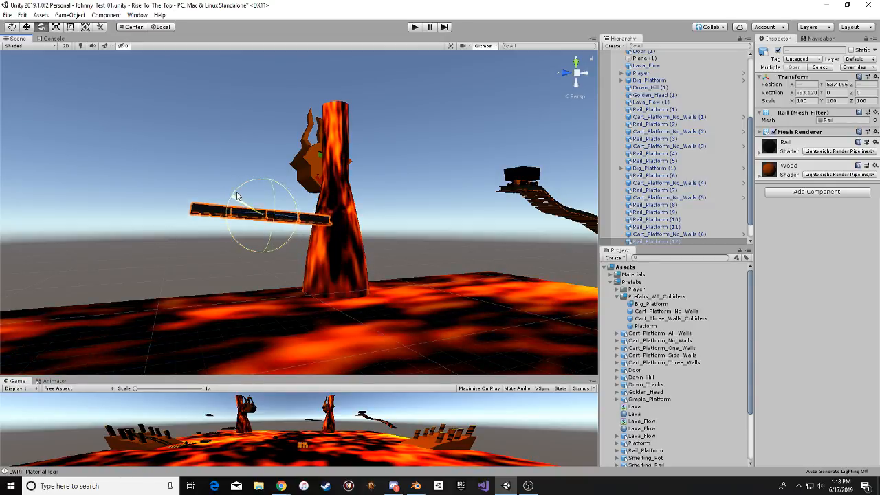
left_click_drag(275, 187, 305, 196, "alt")
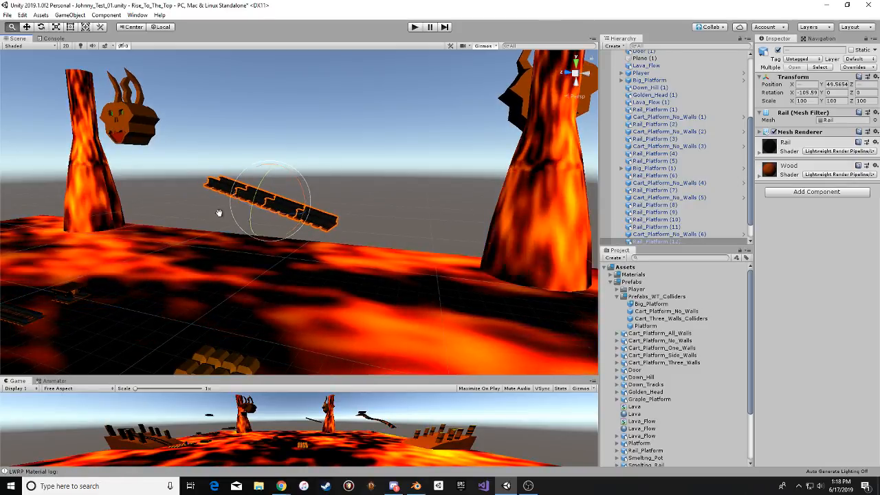
middle_click_drag(218, 213, 268, 208)
scroll(268, 208, "up", 2)
left_click_drag(355, 185, 353, 182)
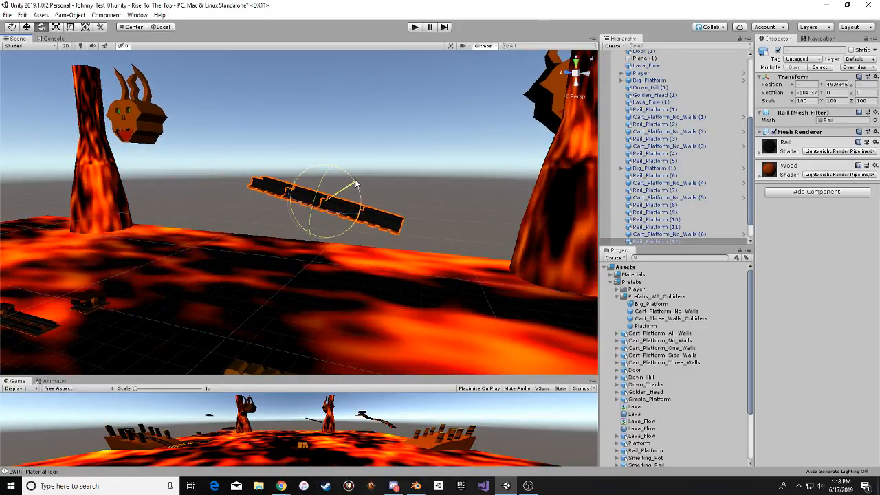
left_click_drag(304, 222, 439, 198, "alt")
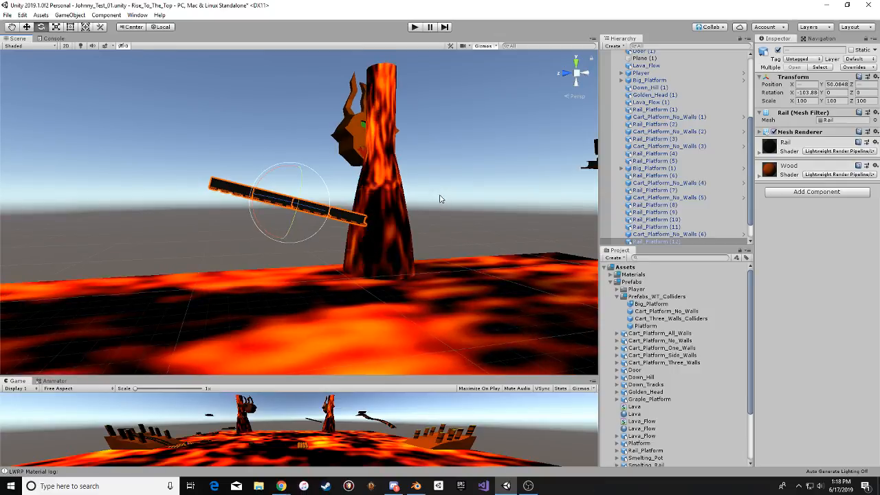
Undo the last selection changes to have the four tilted rail pieces selected again.
left_click(440, 198)
middle_click_drag(373, 204, 249, 202)
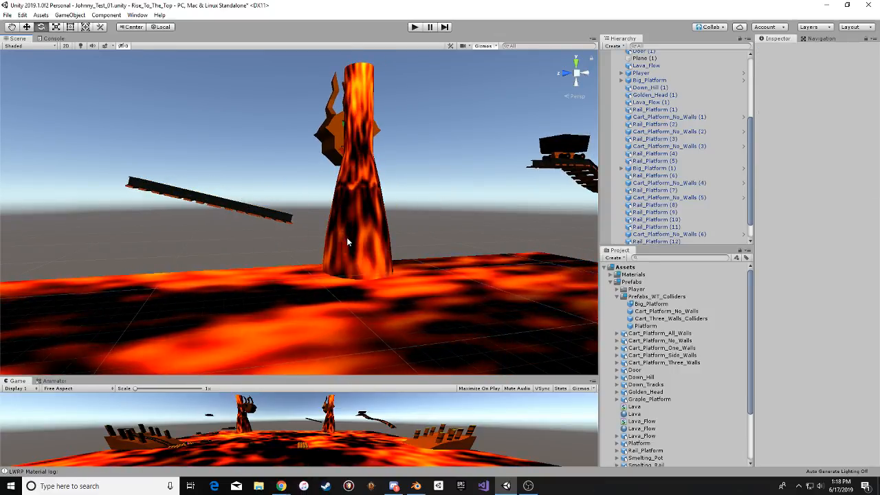
left_click_drag(386, 239, 398, 177, "alt")
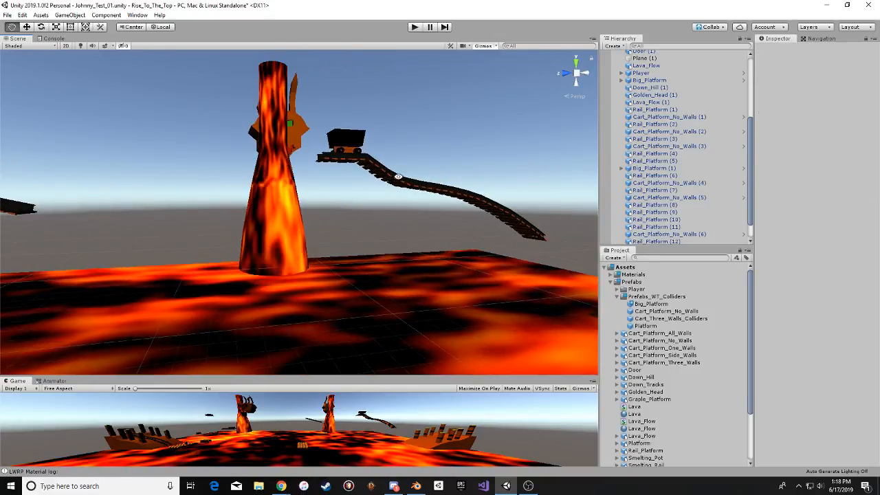
left_click_drag(519, 227, 330, 158, "alt")
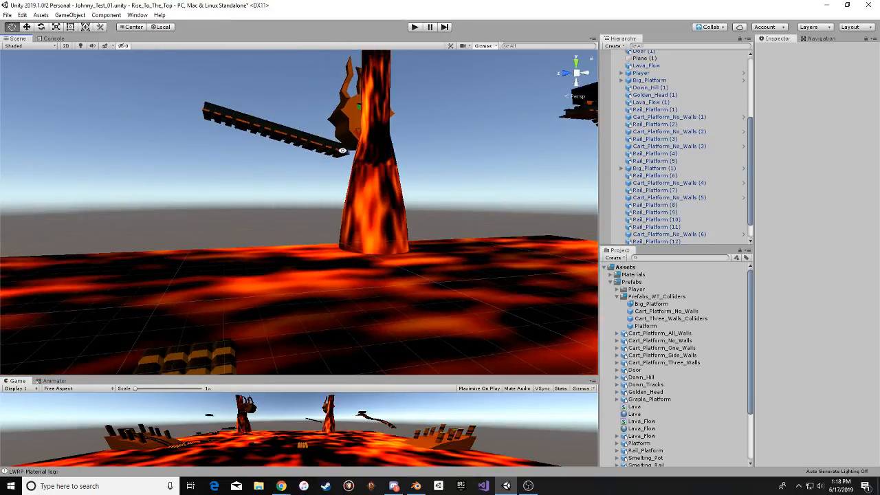
left_click(328, 156)
key("ctrl+z")
key("ctrl+z")
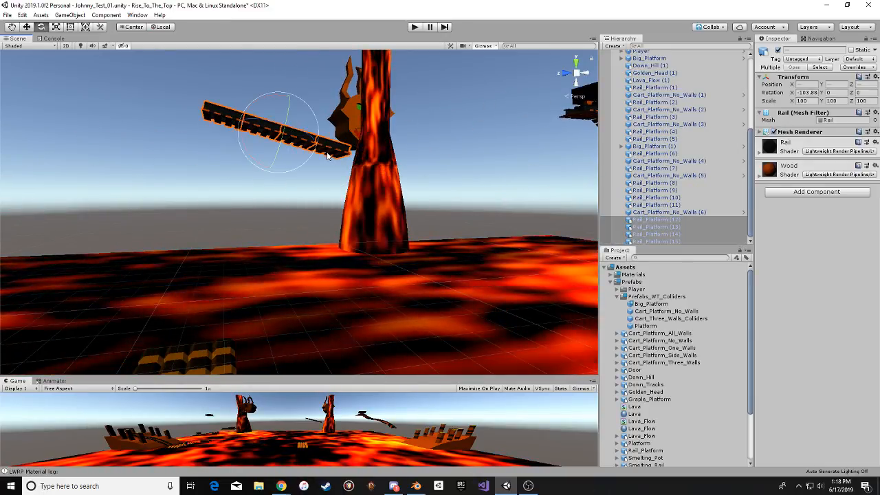
Lower the four selected sloped rail pieces so the track sits closer to the lava beside the lava column.
left_click_drag(329, 156, 317, 193, "alt")
left_click_drag(285, 133, 328, 169, "alt")
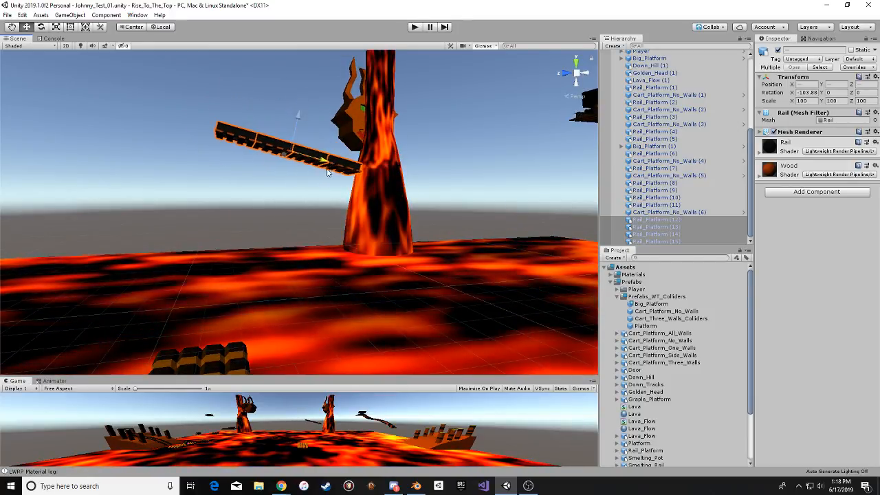
left_click_drag(297, 132, 295, 143)
left_click_drag(296, 145, 206, 222, "alt")
middle_click_drag(206, 222, 114, 252)
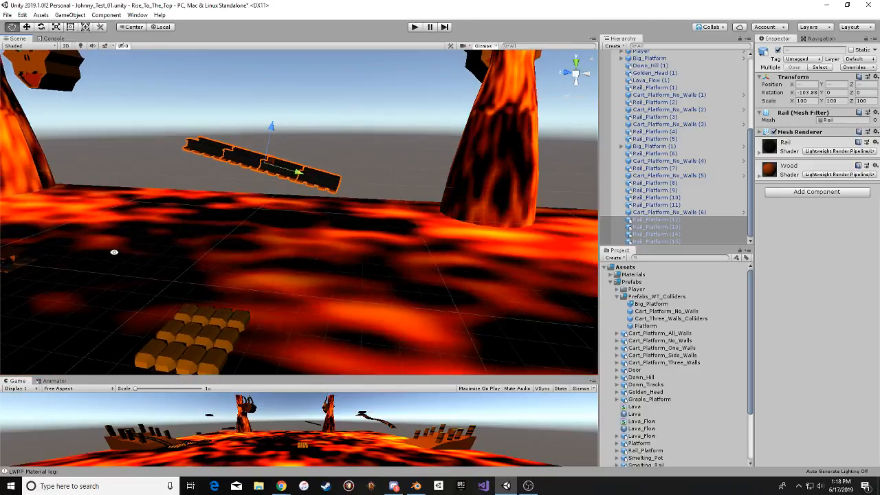
left_click_drag(115, 256, 62, 124, "alt")
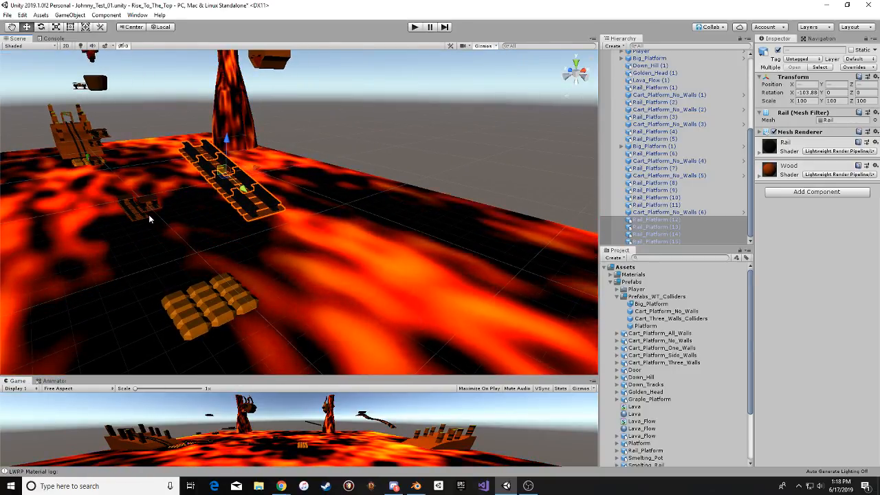
left_click_drag(176, 193, 363, 224, "alt")
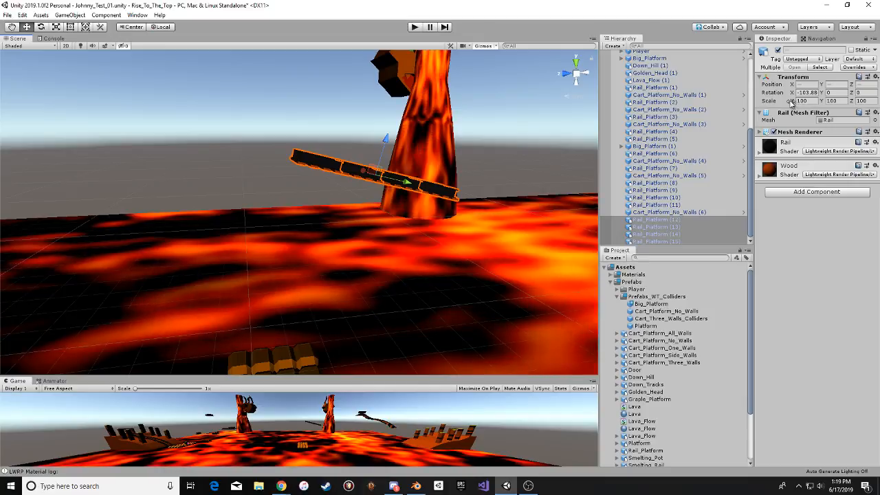
left_click_drag(508, 206, 293, 158, "alt")
left_click_drag(335, 107, 334, 111)
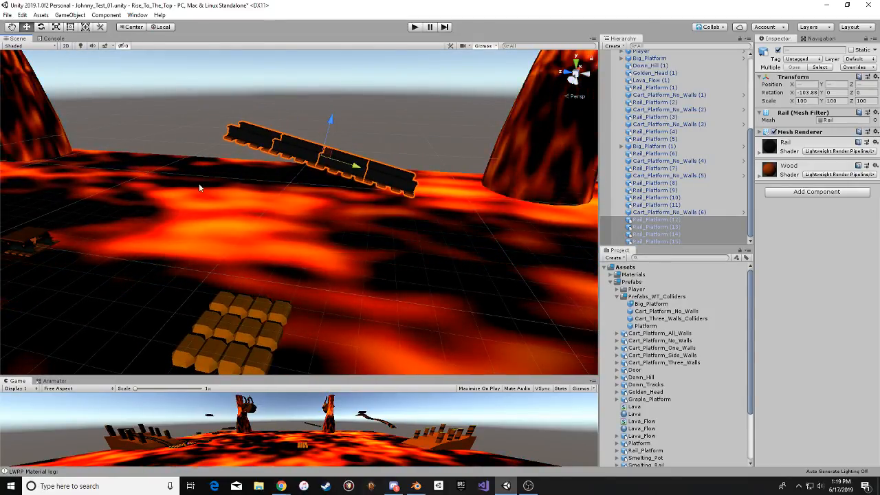
Duplicate the wall-less cart and place the copy on the upper end of the sloped track, at about Y 48.7, Z -117.5.
middle_click_drag(199, 186, 309, 189)
left_click(167, 223)
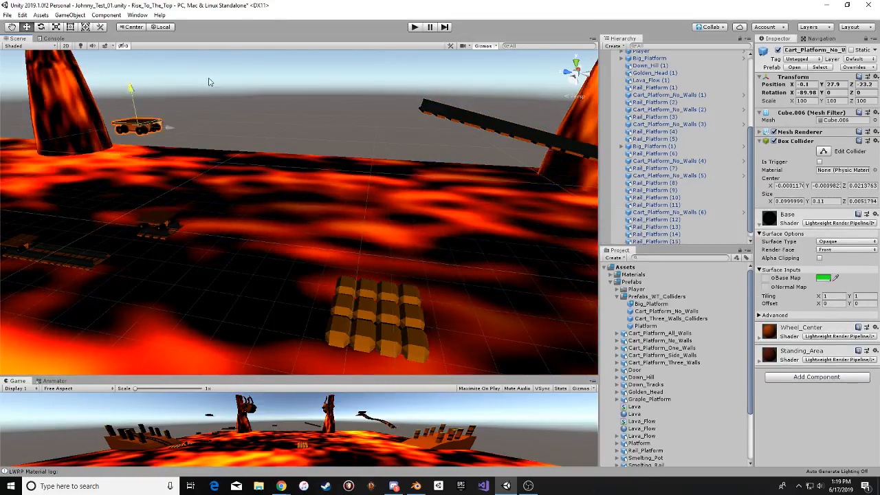
right_click_drag(405, 141, 274, 206)
left_click_drag(276, 206, 331, 161)
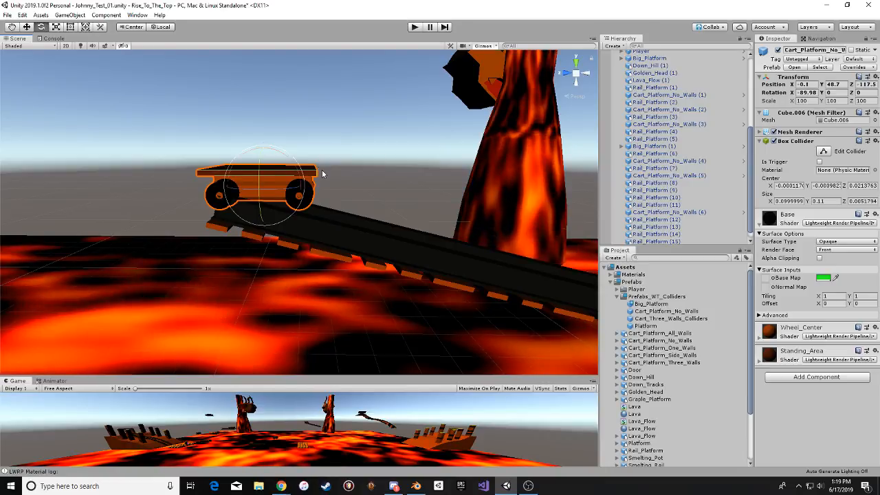
Rotate the copied cart to follow the track's slope, with an X rotation of about -102.7.
left_click_drag(322, 173, 174, 198, "alt")
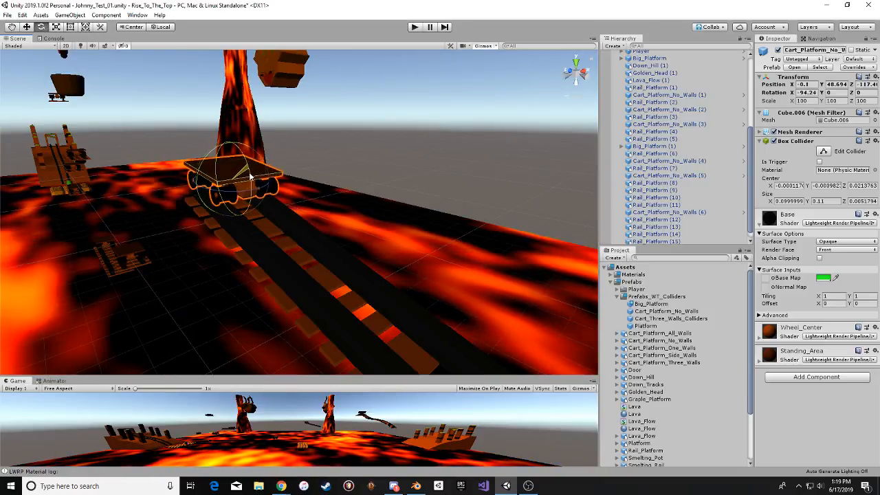
left_click_drag(253, 184, 342, 160, "alt")
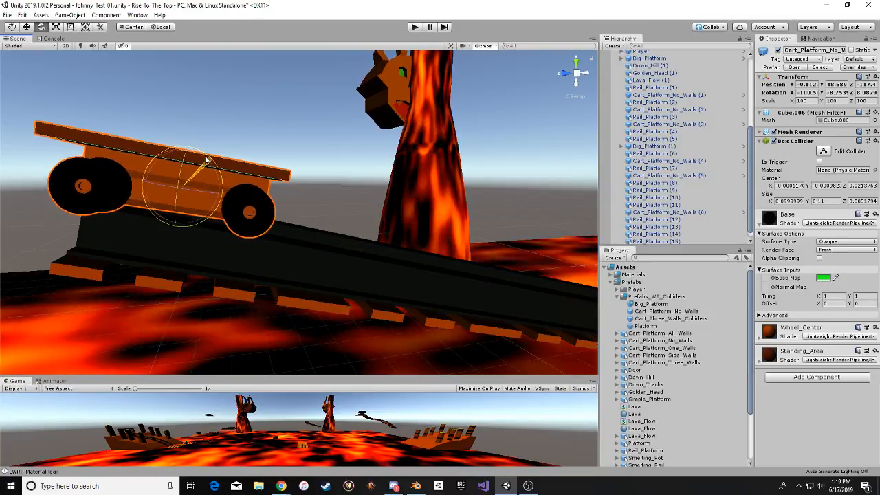
left_click_drag(191, 165, 210, 207, "alt")
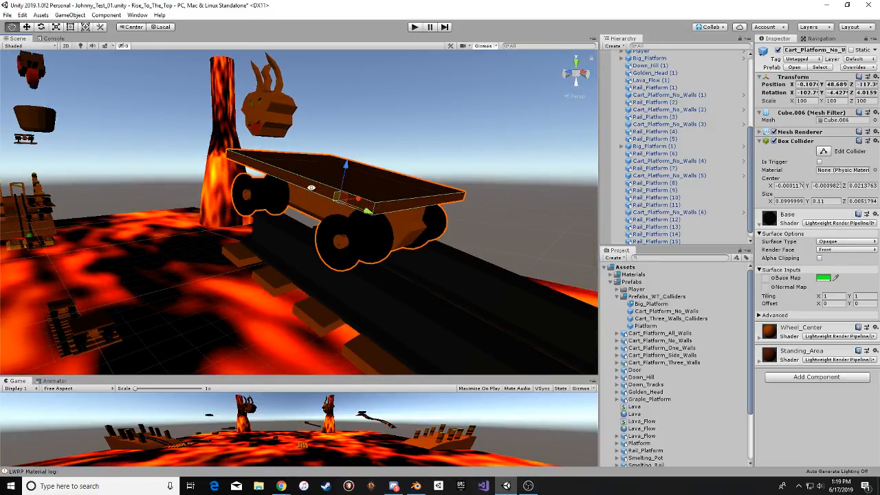
Fine-tune the tilted cart's position so its wheels rest on the sloped rails, at about Y 48.31, Z -118.2.
left_click_drag(311, 187, 415, 169, "alt")
left_click_drag(371, 202, 131, 208, "alt")
left_click_drag(191, 198, 350, 224, "alt")
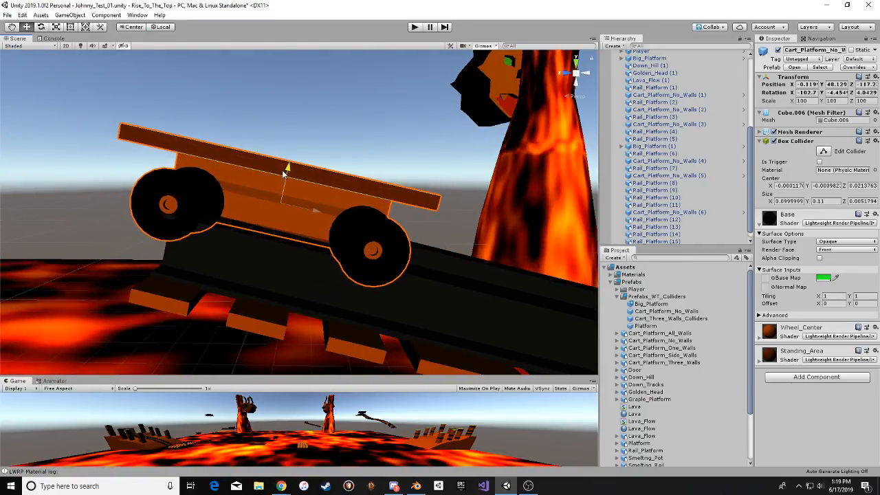
left_click_drag(283, 173, 295, 235, "alt")
scroll(337, 259, "up", 2)
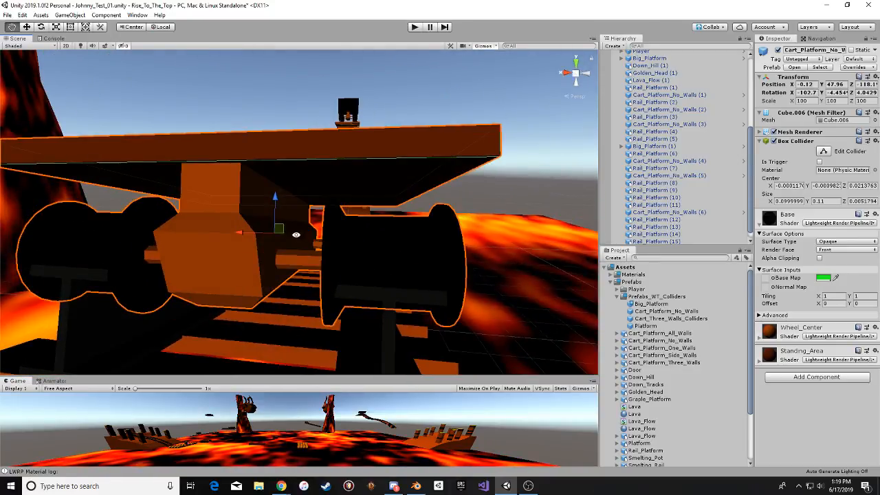
left_click_drag(273, 203, 229, 194)
middle_click_drag(245, 234, 235, 244)
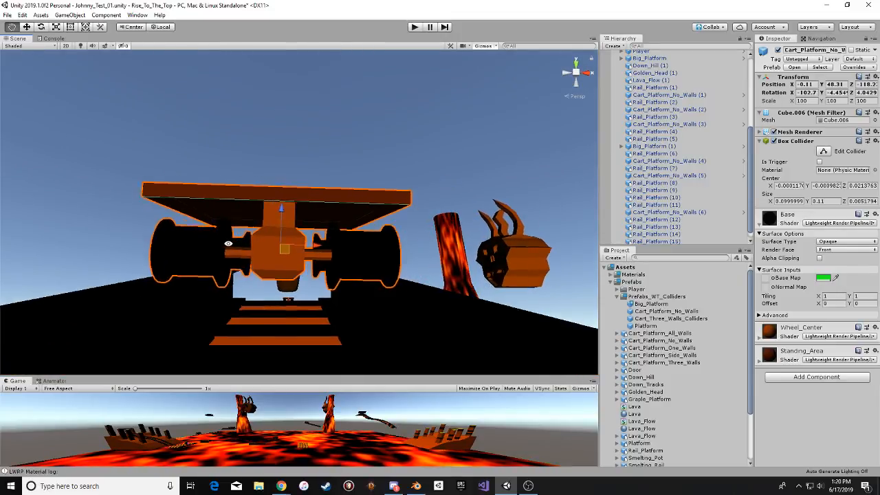
left_click_drag(228, 244, 398, 246, "alt")
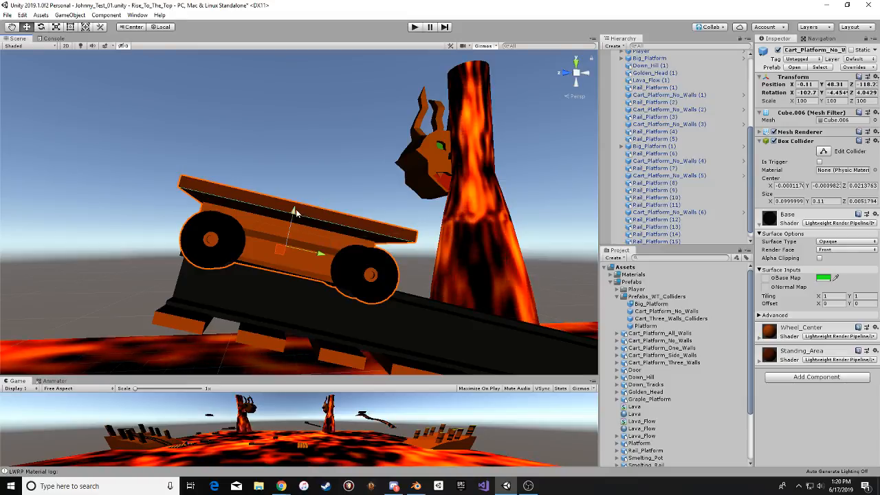
Select Big_Platform (1) and move it farther along the course, beyond the sloped track, to about Z -210.9.
scroll(295, 209, "down", 10)
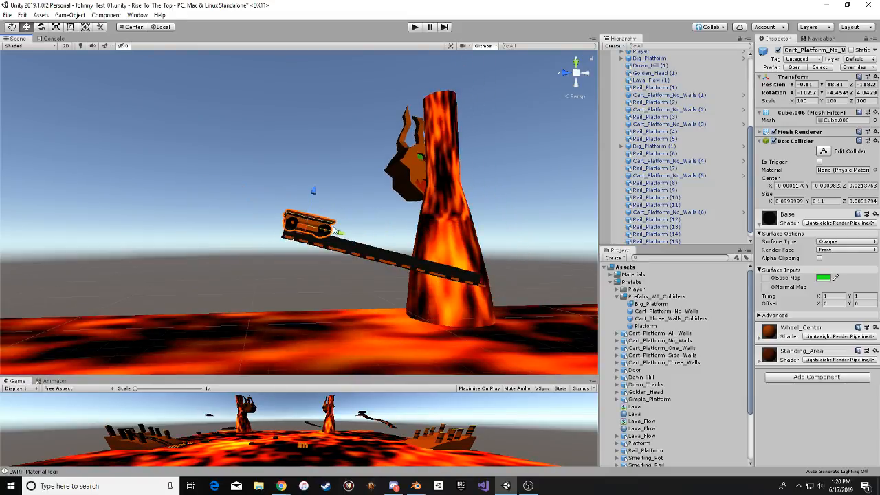
left_click(195, 231)
left_click_drag(195, 231, 228, 232, "alt")
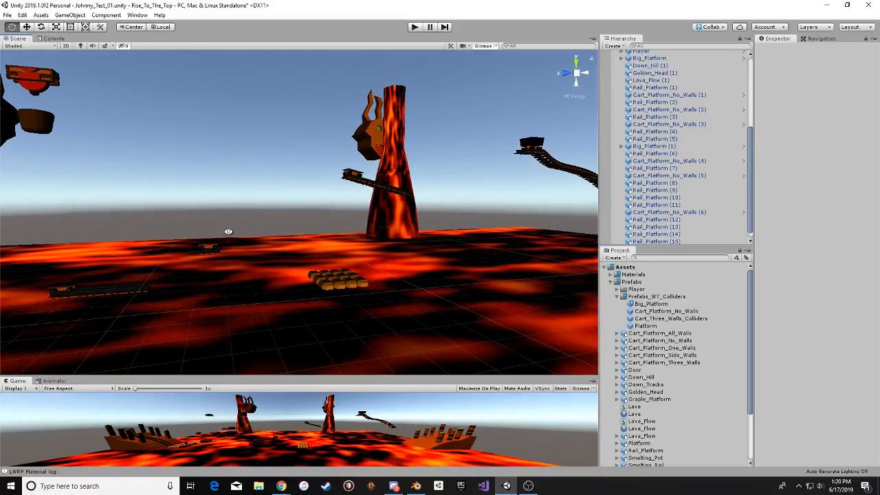
left_click(349, 275)
left_click(349, 275)
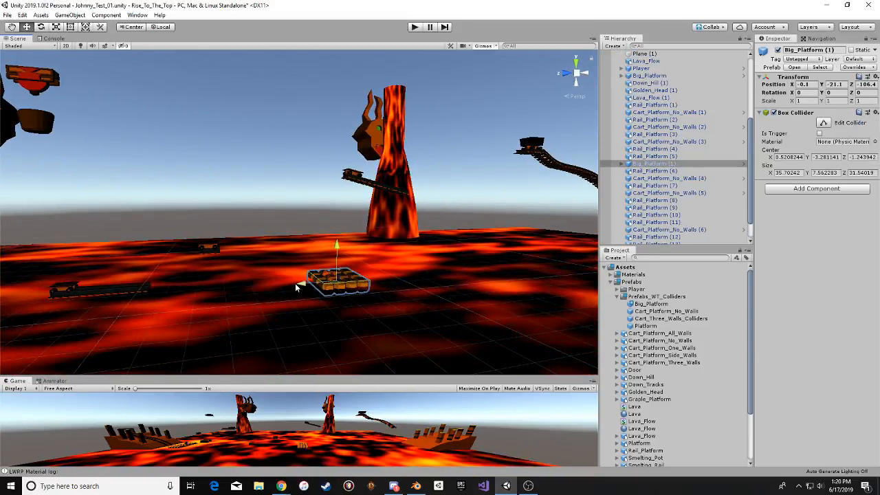
left_click_drag(424, 269, 308, 224, "alt")
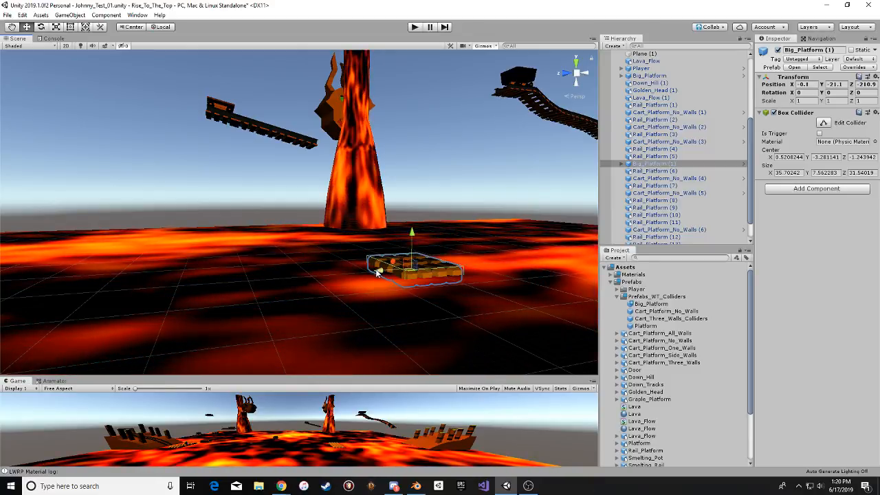
Examine the spacing of the carts, rail tracks and big platform across the lava field from several angles.
left_click_drag(448, 224, 417, 244, "alt")
left_click_drag(377, 193, 352, 153, "alt")
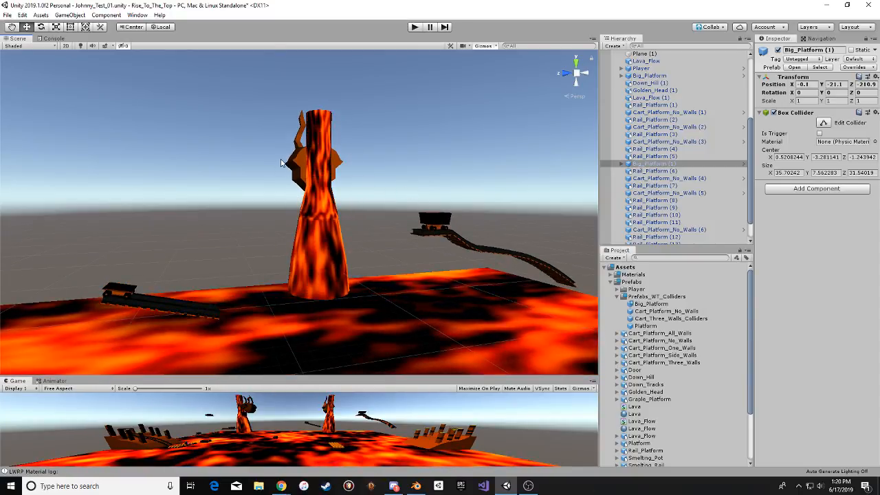
left_click_drag(363, 137, 261, 163, "alt")
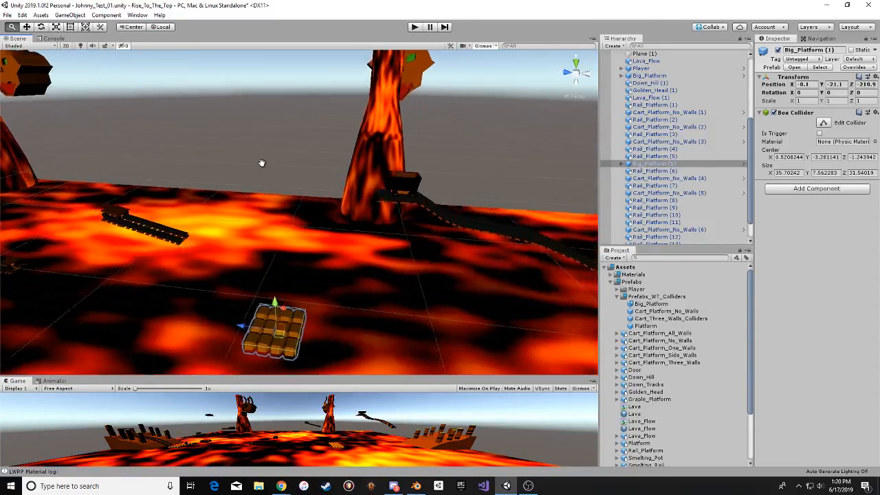
middle_click_drag(334, 200, 352, 147)
left_click_drag(462, 183, 394, 125, "alt")
middle_click_drag(388, 129, 415, 133)
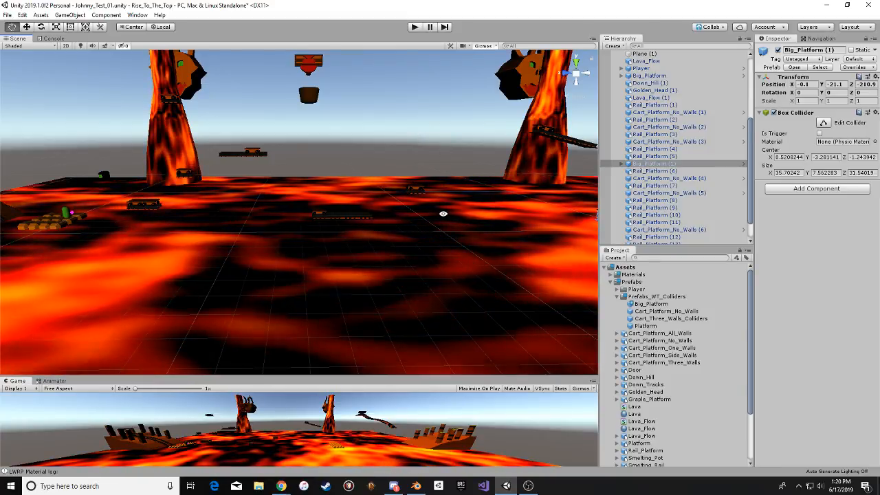
key("w")
right_click_drag(442, 214, 357, 187)
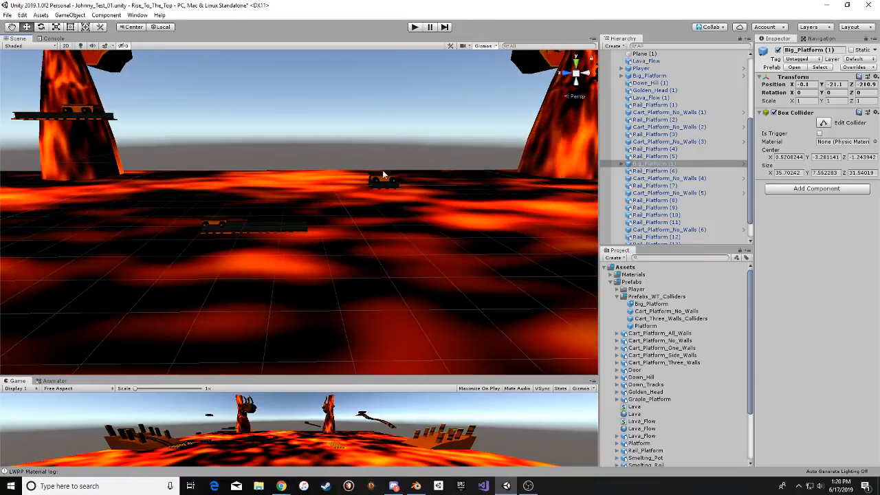
right_click_drag(263, 190, 313, 180)
scroll(314, 179, "down", 2)
middle_click_drag(228, 163, 233, 162)
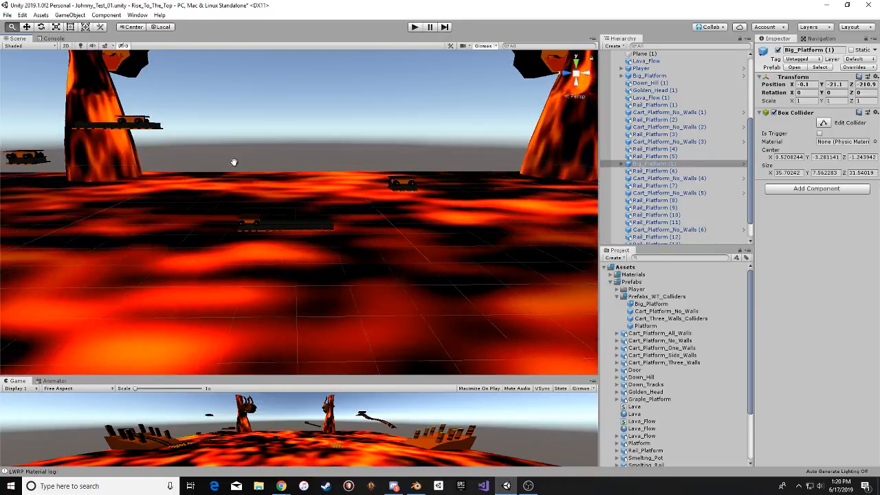
right_click_drag(265, 145, 241, 154)
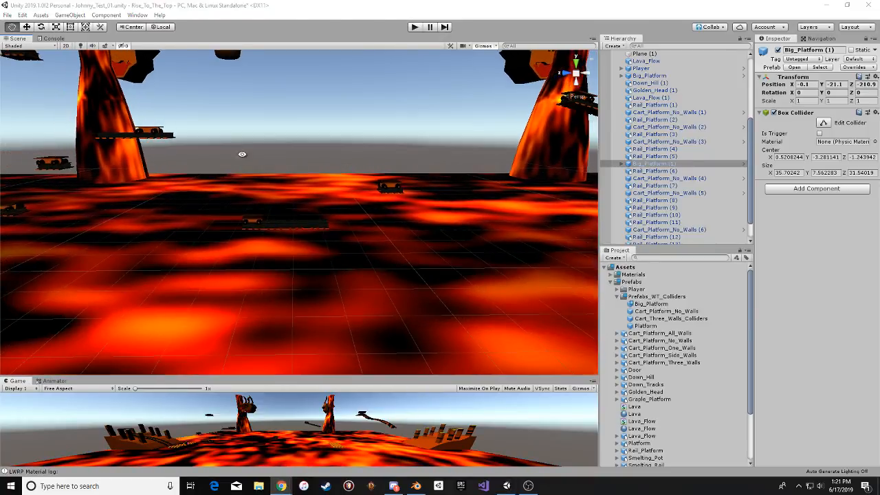
scroll(110, 184, "down", 2)
left_click(55, 212)
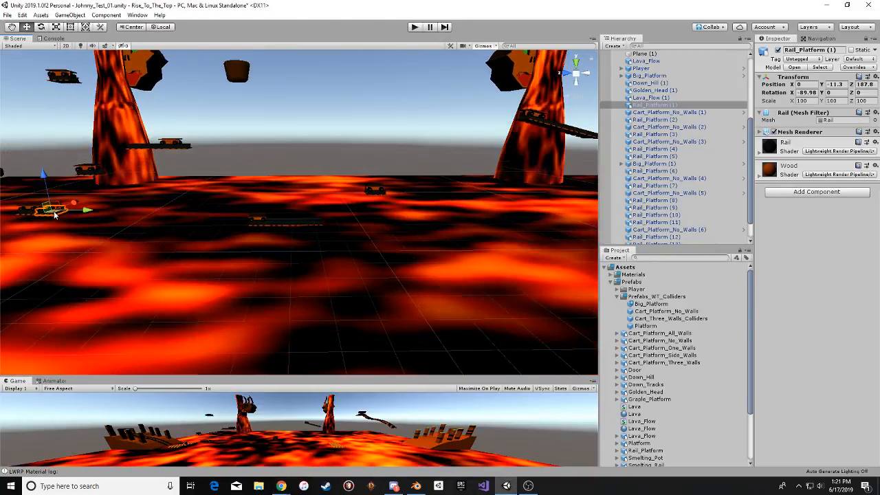
key("w")
right_click_drag(306, 224, 399, 185)
Duplicate Cart_Platform_No_Walls (6) together with Rail_Platform (11), the single rail piece beneath it.
left_click(366, 187)
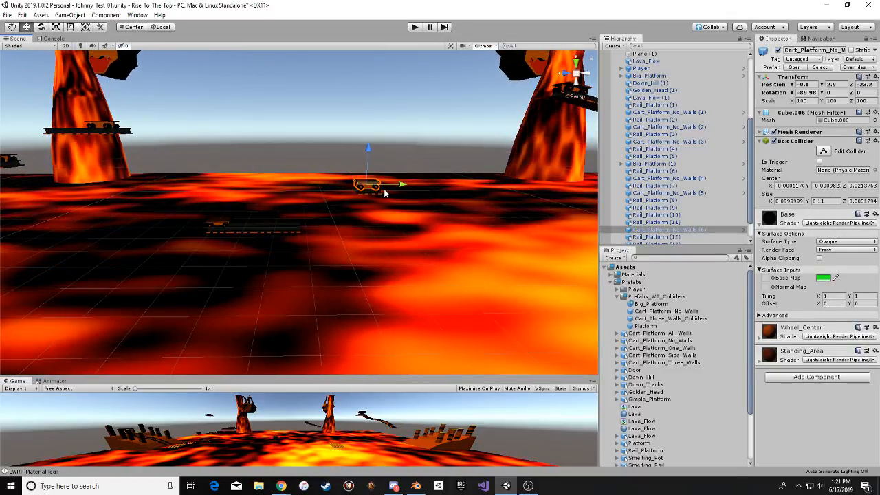
key("f")
scroll(339, 238, "down", 2)
left_click(339, 238, "shift")
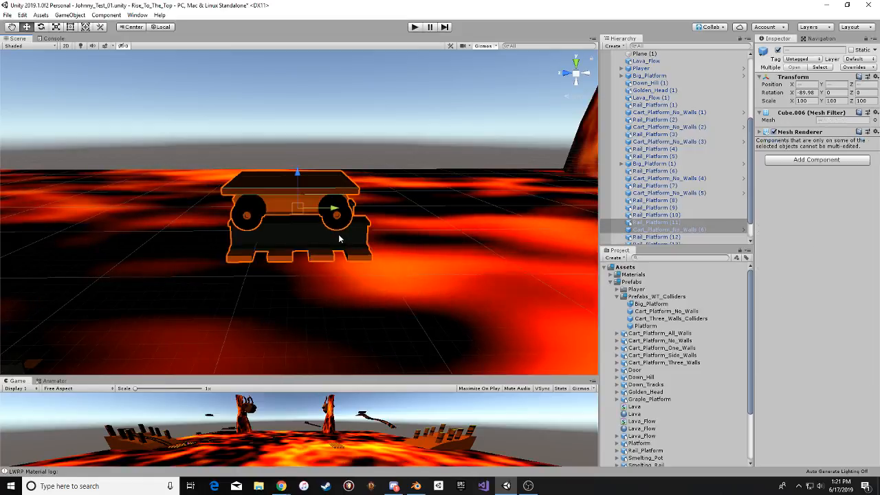
right_click_drag(339, 239, 348, 228)
key("s")
key("ctrl+d")
scroll(354, 230, "down", 4)
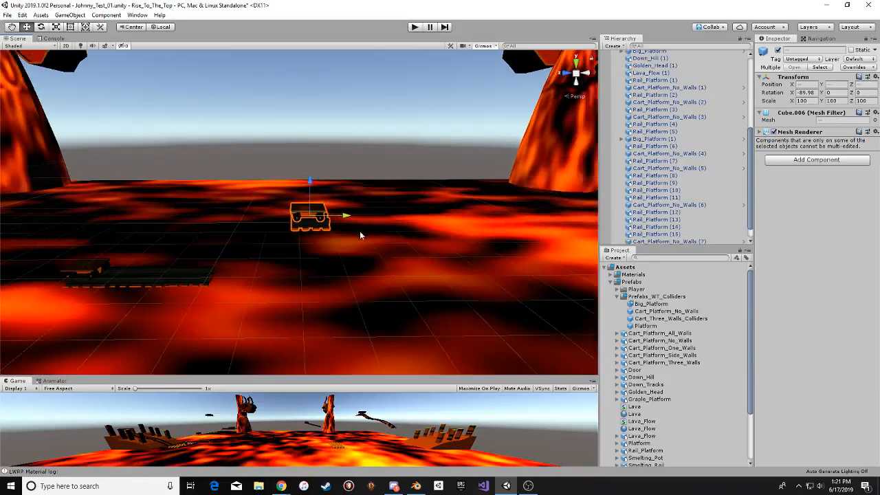
Move the duplicated cart and rail pair along the course, past Big_Platform (1), to about Z -263.6.
middle_click_drag(359, 230, 222, 216)
scroll(313, 230, "down", 4)
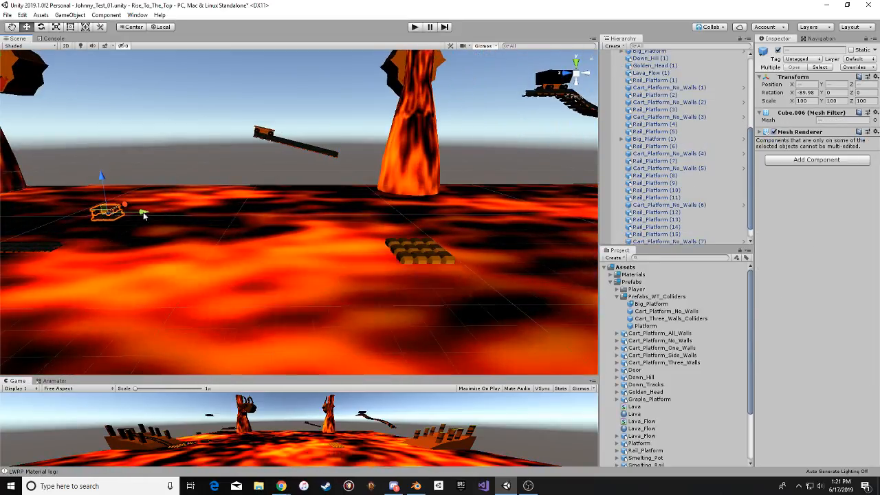
left_click_drag(142, 213, 504, 217)
middle_click_drag(504, 216, 314, 208)
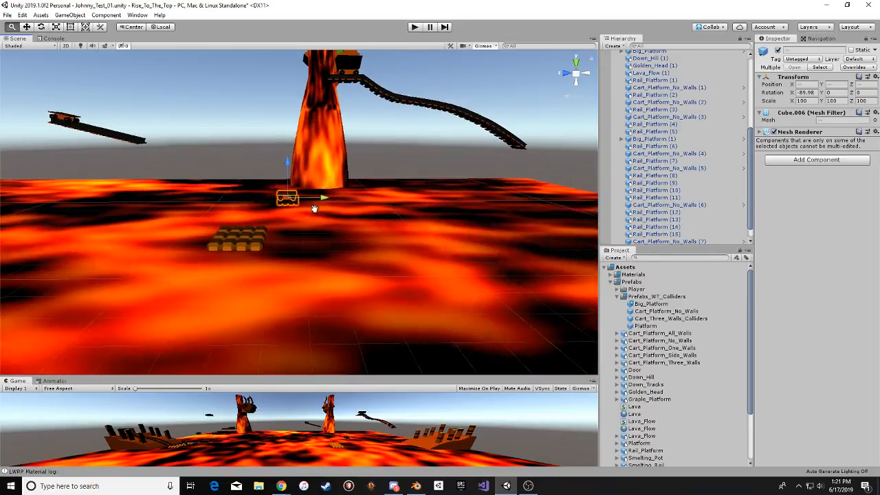
scroll(330, 207, "up", 5)
right_click_drag(289, 201, 285, 200)
scroll(285, 200, "up", 3)
left_click_drag(296, 191, 383, 195)
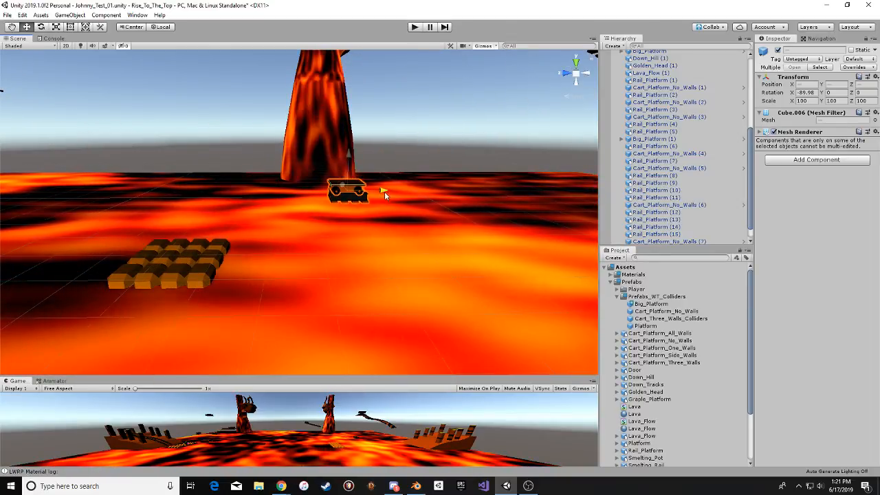
scroll(383, 195, "up", 4)
middle_click_drag(383, 194, 371, 197)
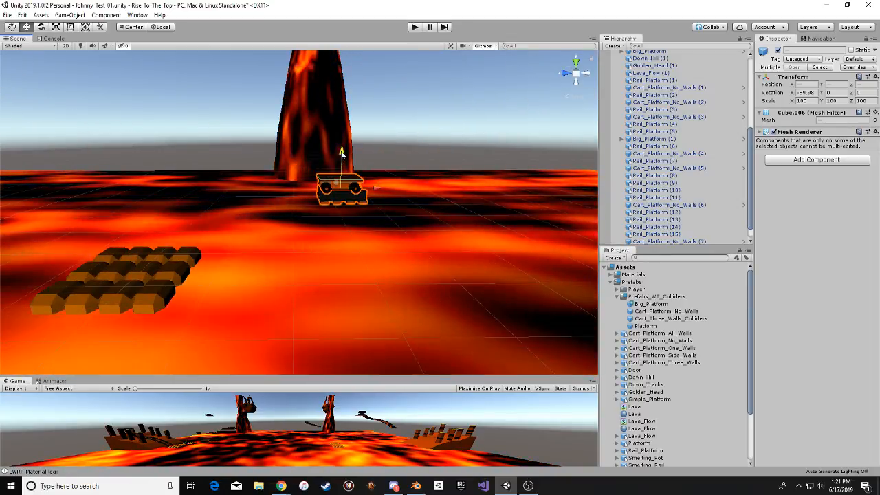
right_click_drag(341, 159, 350, 209)
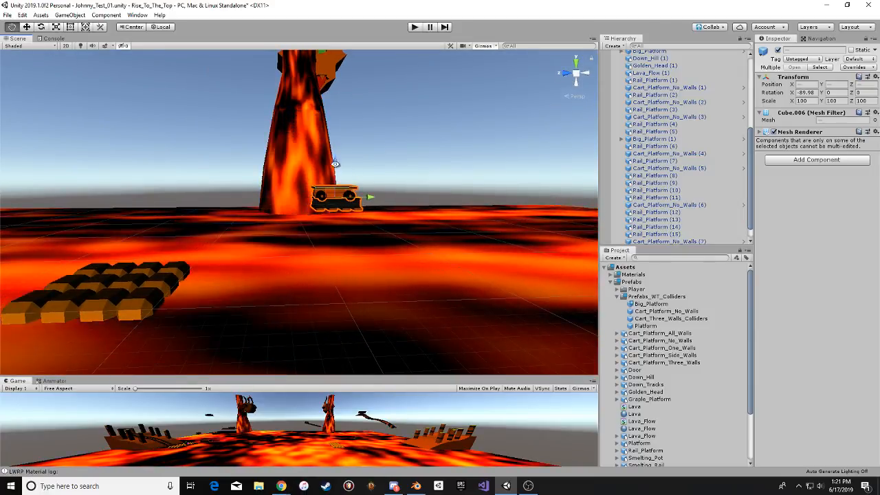
left_click_drag(351, 208, 423, 201, "alt")
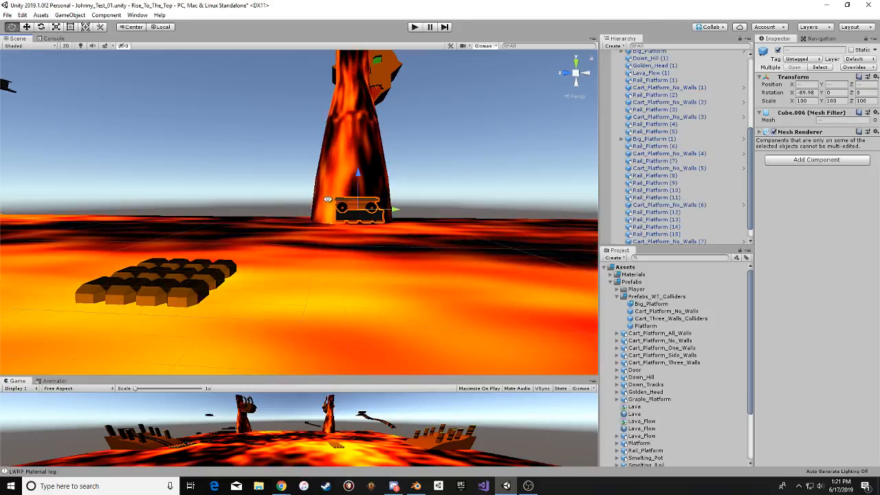
left_click_drag(340, 208, 387, 205, "alt")
scroll(371, 211, "up", 6)
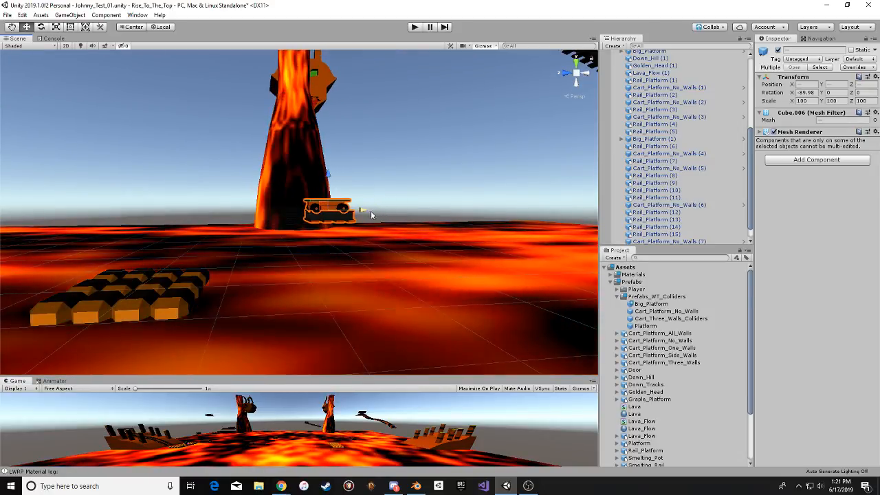
Duplicate Rail_Platform (16), the rail under the new cart, and move the copy farther along to about Z -277.3.
left_click(359, 226)
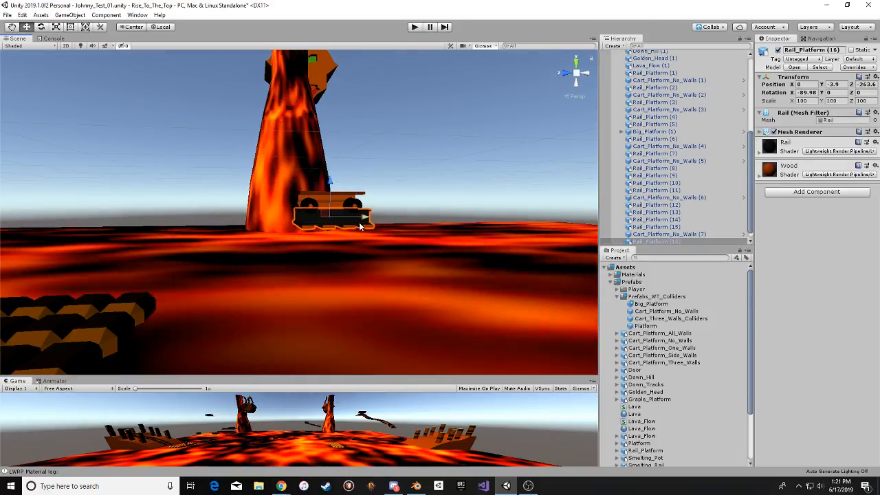
key("ctrl+d")
left_click_drag(351, 253, 309, 289, "alt")
middle_click_drag(332, 278, 309, 303)
left_click_drag(349, 235, 433, 247)
scroll(364, 256, "up", 3)
middle_click_drag(364, 255, 325, 258)
left_click_drag(325, 258, 356, 266, "alt")
scroll(357, 266, "up", 3, "alt")
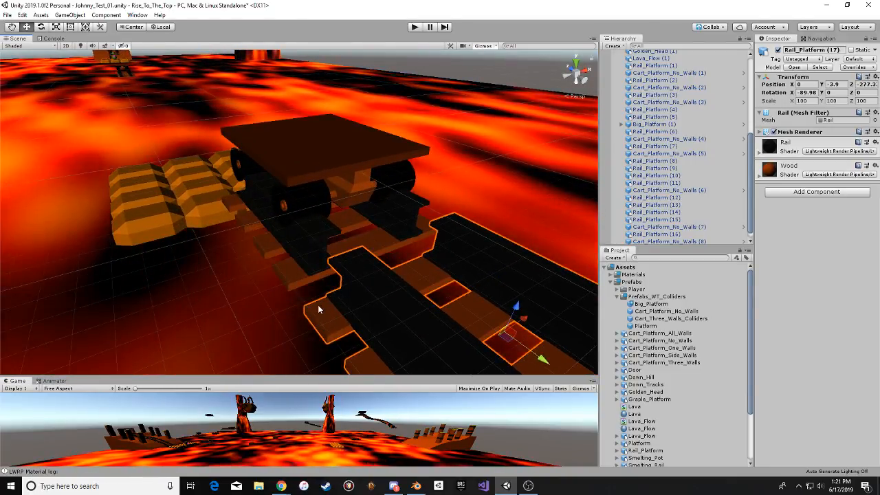
Vertex-snap the duplicated rail against the end of the cart's rail, at about Z -275.6.
key("v")
left_click_drag(309, 310, 351, 285)
middle_click_drag(351, 285, 509, 210)
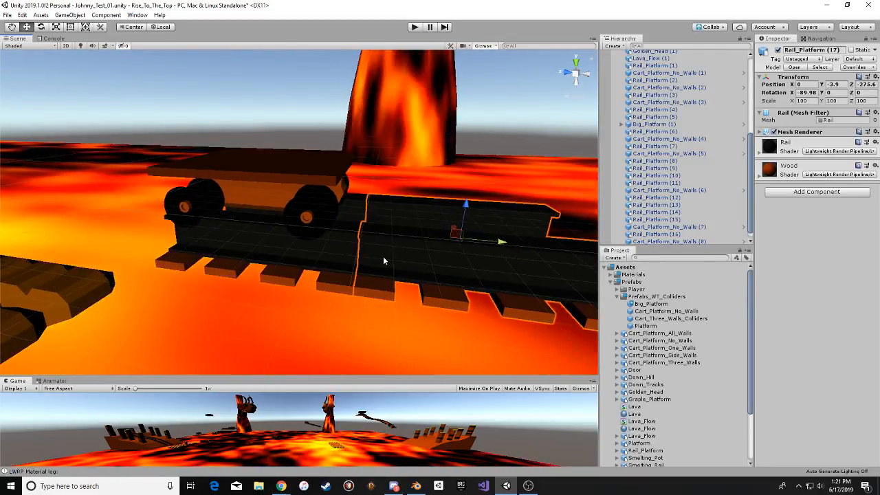
scroll(384, 257, "down", 4)
scroll(384, 256, "down", 6)
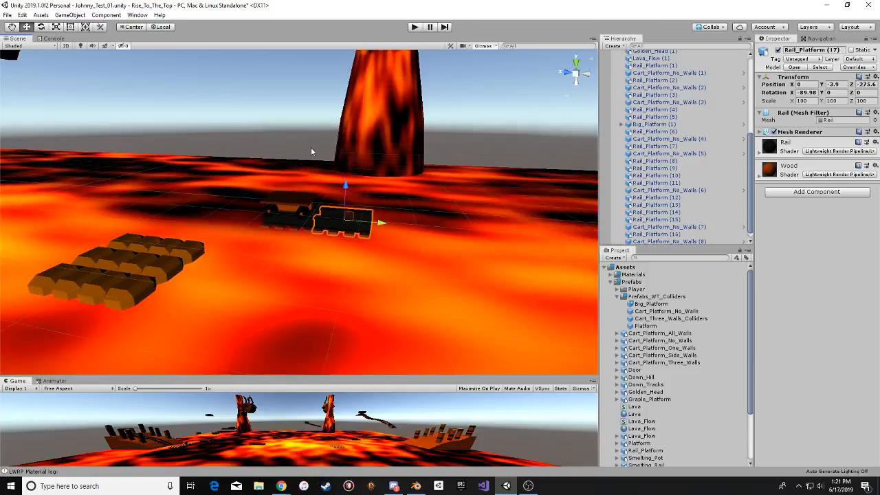
Examine the spacing of the carts, rail tracks and hanging pot across the lava field.
left_click(311, 147)
left_click_drag(311, 147, 261, 180, "alt")
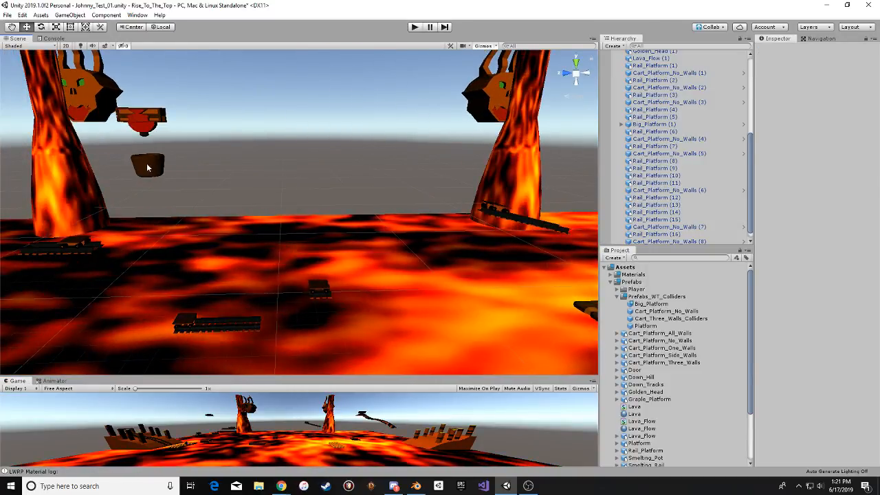
left_click(147, 169)
left_click(180, 130)
middle_click_drag(180, 131, 5, 114)
right_click_drag(158, 145, 253, 176, "alt")
left_click_drag(254, 177, 295, 245, "alt")
Duplicate Cart_Platform_No_Walls (8) together with Rail_Platform (16), and raise the copied pair higher above the lava.
left_click(298, 267)
left_click(261, 240, "shift")
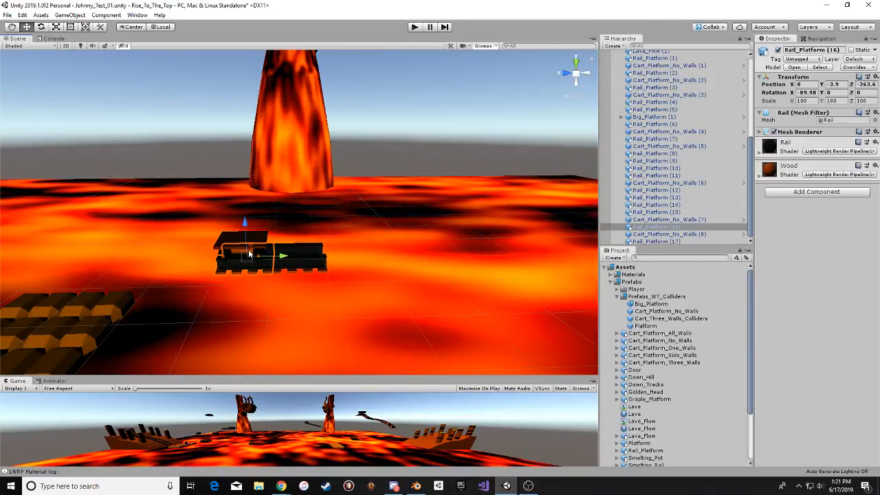
middle_click_drag(263, 234, 344, 209)
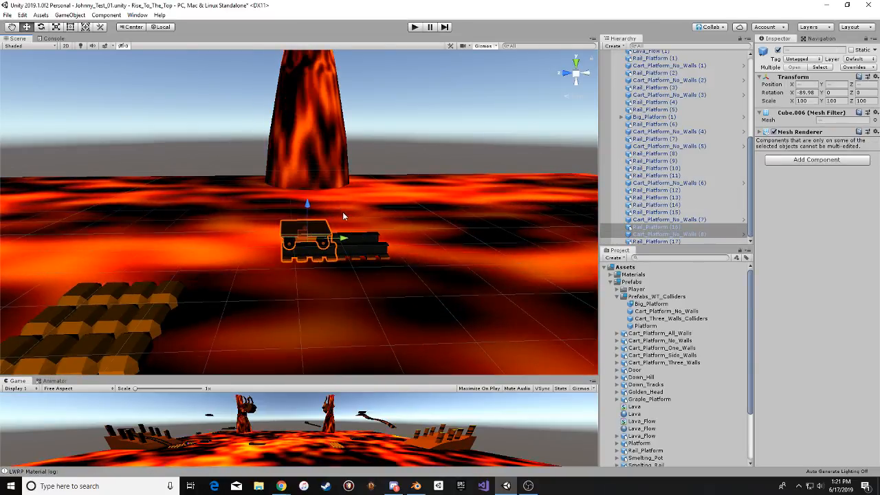
key("ctrl+d")
left_click_drag(300, 208, 193, 142)
scroll(193, 142, "down", 6)
middle_click_drag(194, 142, 344, 184)
scroll(344, 185, "down", 6)
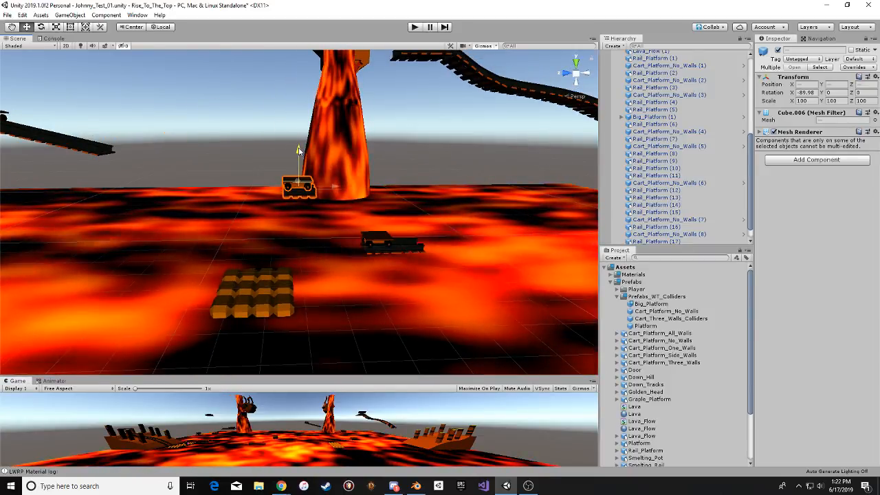
middle_click_drag(306, 154, 303, 168)
right_click_drag(303, 169, 306, 169)
middle_click_drag(306, 168, 305, 195)
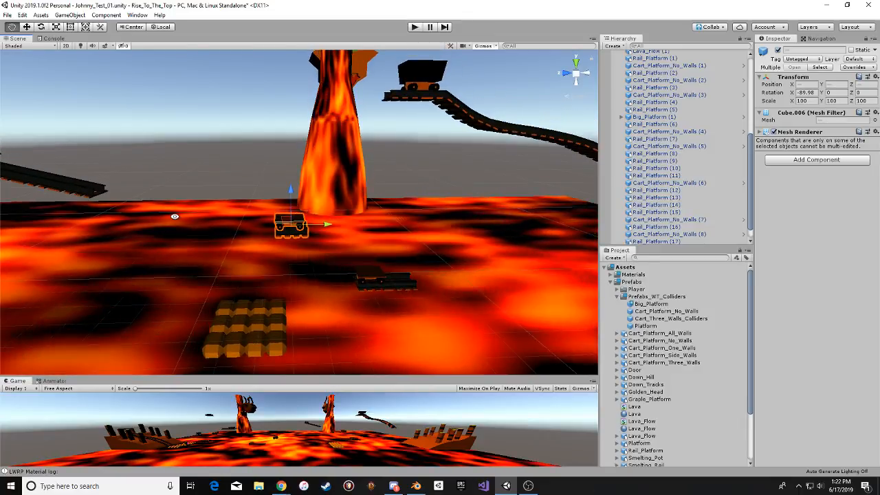
Duplicate the grapple platform near the start of the course and place the copy at about Y 49.1, Z 140.9.
middle_click_drag(172, 214, 879, 218)
middle_click_drag(0, 218, 375, 217)
left_click(232, 206)
key("ctrl+d")
middle_click_drag(291, 202, 185, 200)
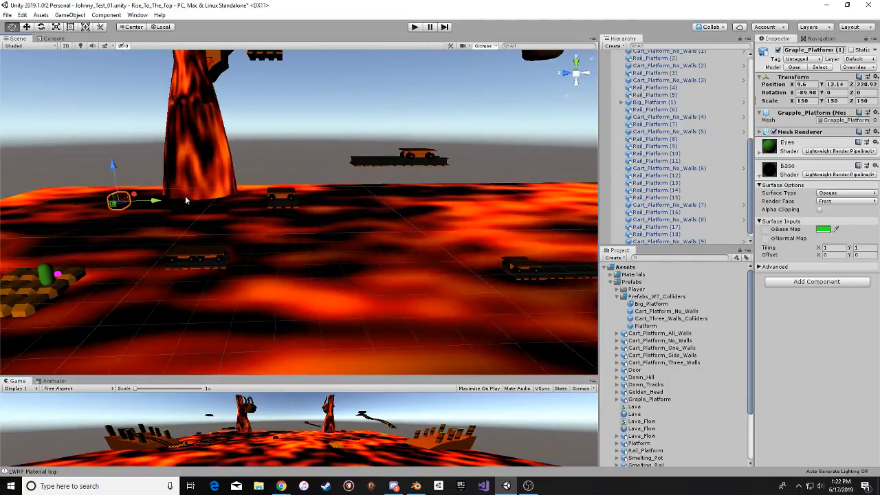
left_click_drag(145, 199, 333, 186)
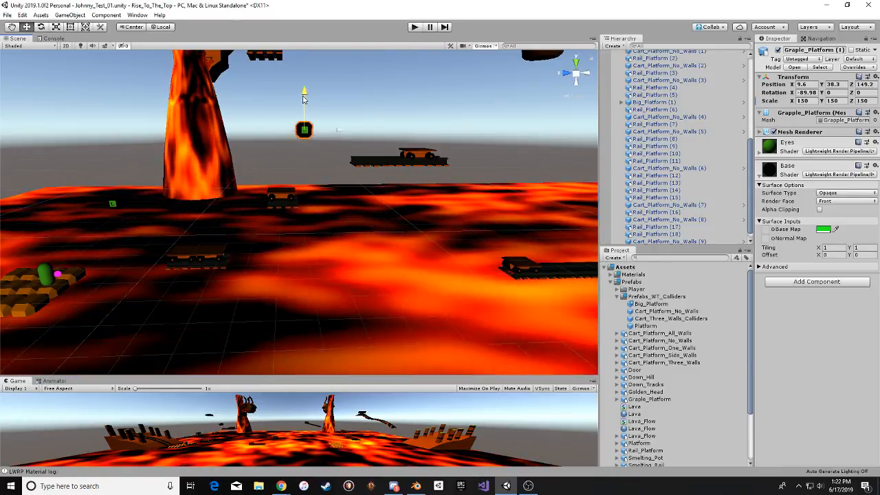
left_click_drag(303, 99, 303, 88)
middle_click_drag(303, 87, 234, 100)
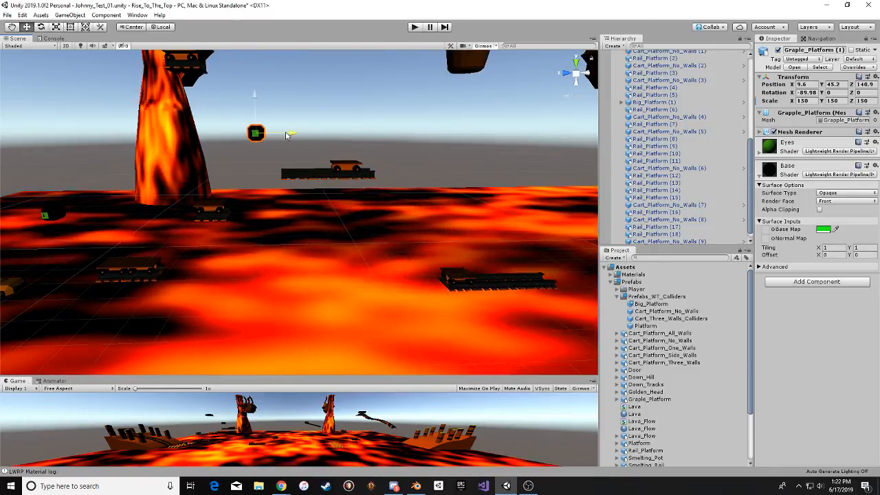
left_click_drag(286, 135, 293, 159, "alt")
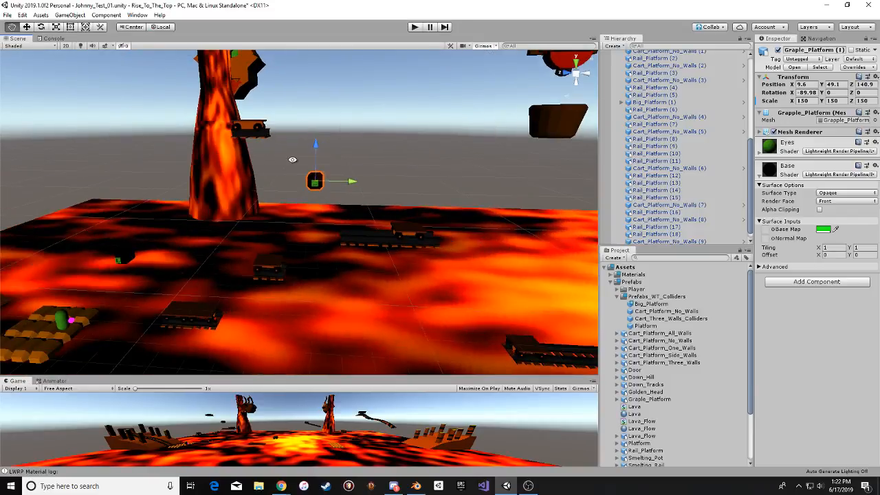
Add two more grapple platform copies, one at about Z 182.9 and the other at about Y 16.5, Z 68.5.
middle_click_drag(321, 163, 330, 134)
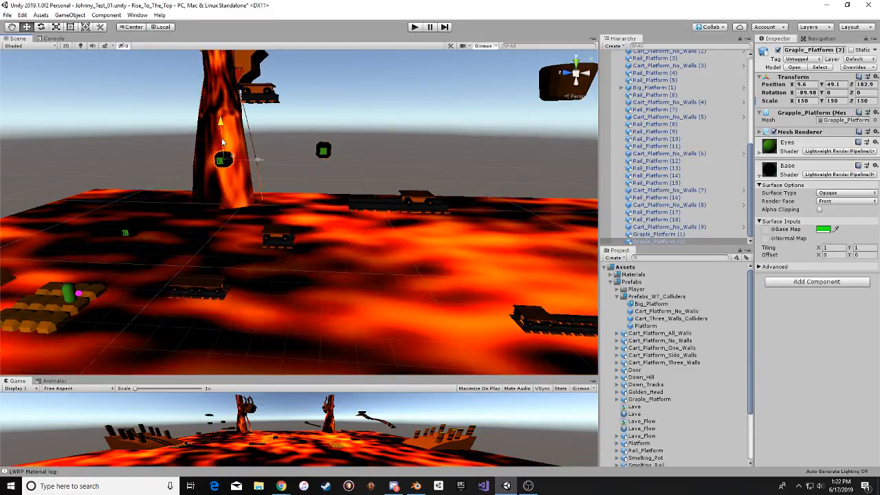
left_click_drag(268, 154, 247, 147, "alt")
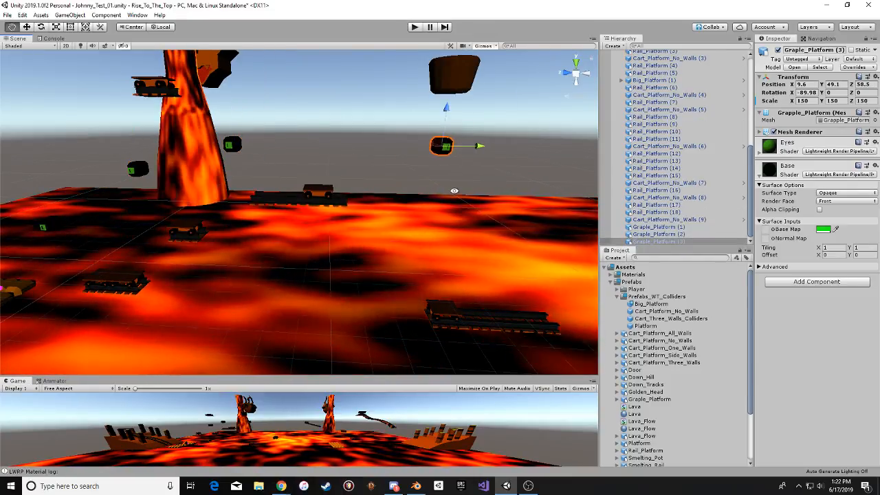
left_click_drag(453, 190, 393, 135, "alt")
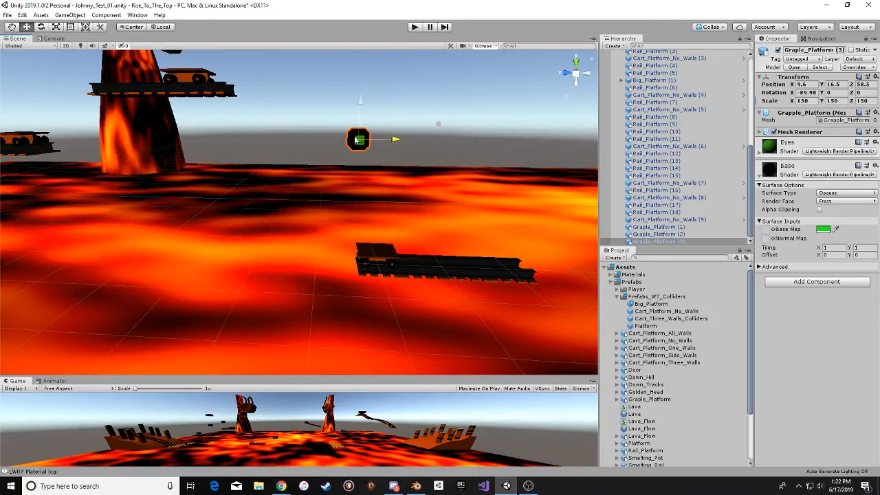
left_click_drag(356, 140, 338, 137)
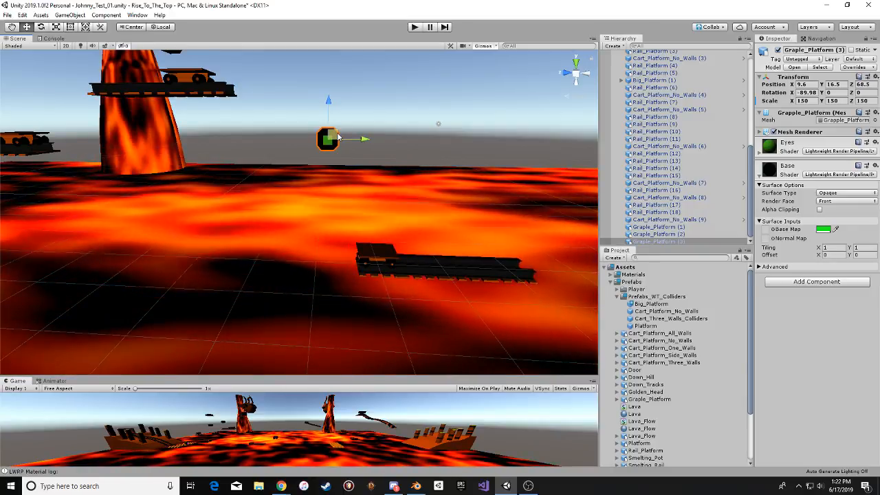
Reposition Graple_Platform (3) between the long rail track and the single cart, at about Y 24.5, Z 5.4.
left_click_drag(338, 173, 310, 154, "alt")
middle_click_drag(310, 153, 380, 112)
middle_click_drag(369, 150, 355, 230)
left_click_drag(318, 199, 263, 200)
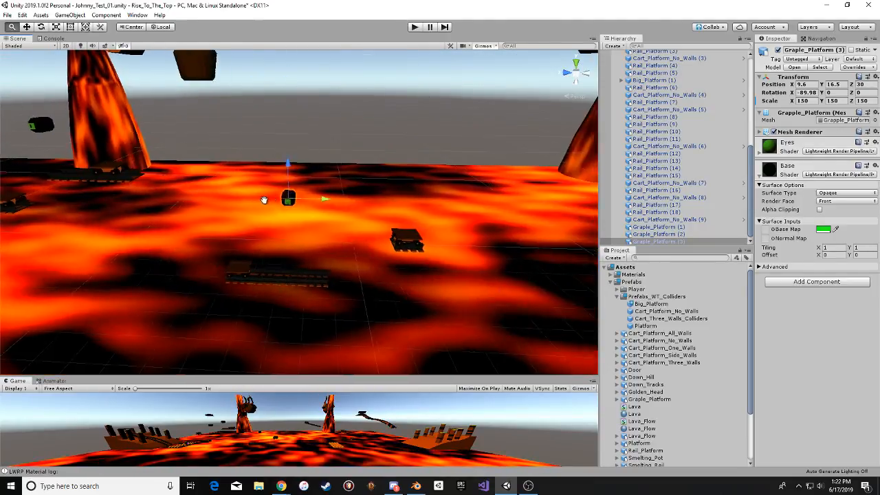
middle_click_drag(263, 200, 171, 183)
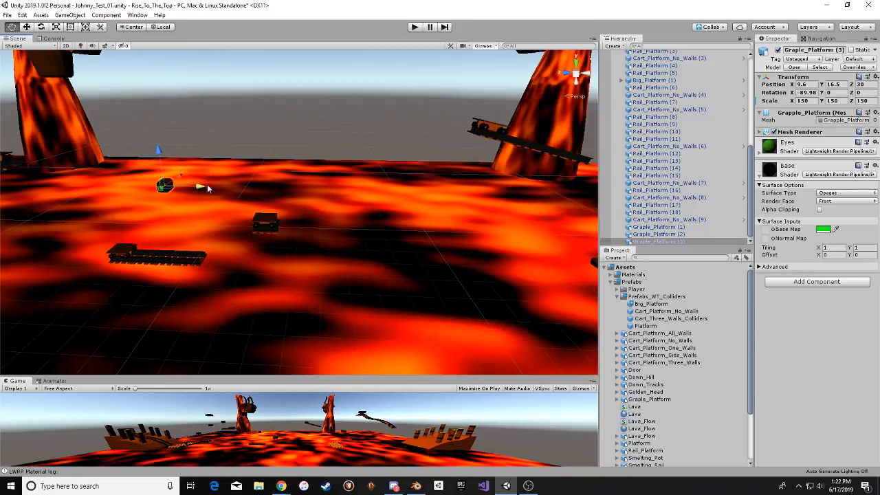
left_click_drag(203, 185, 392, 193)
middle_click_drag(355, 185, 281, 182)
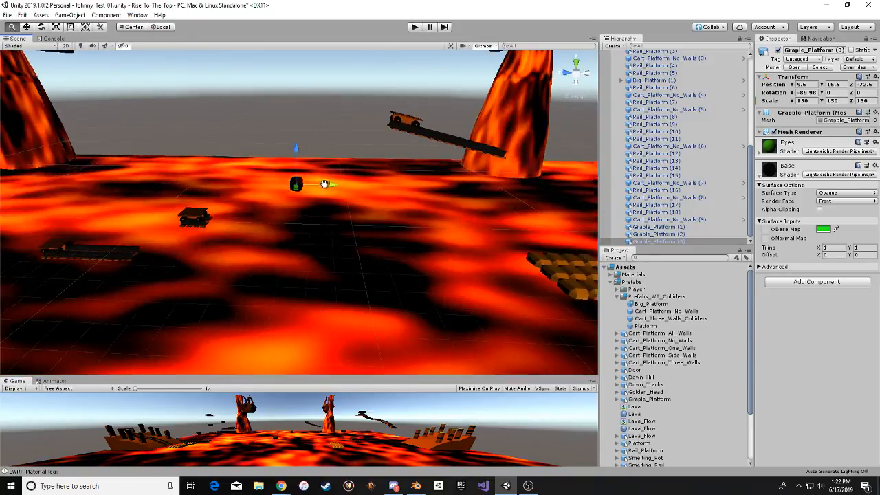
left_click_drag(325, 186, 172, 183)
left_click_drag(274, 165, 298, 124, "alt")
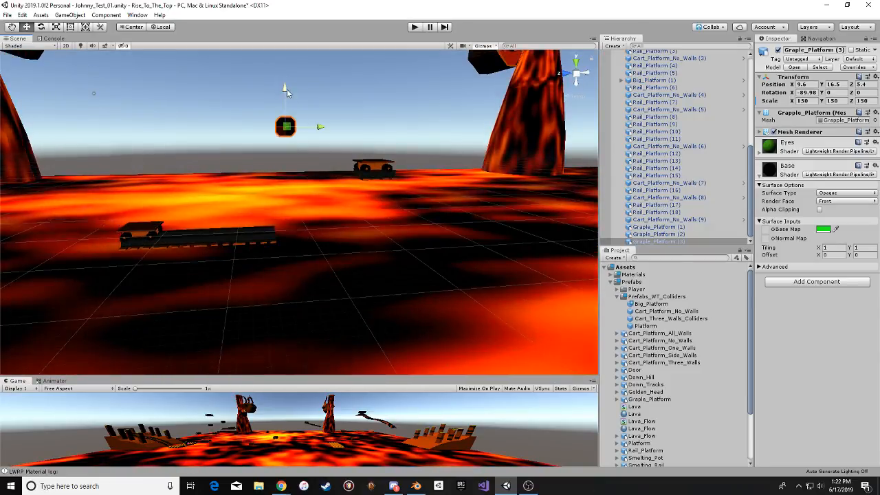
left_click_drag(286, 88, 285, 65)
left_click_drag(330, 128, 290, 143, "alt")
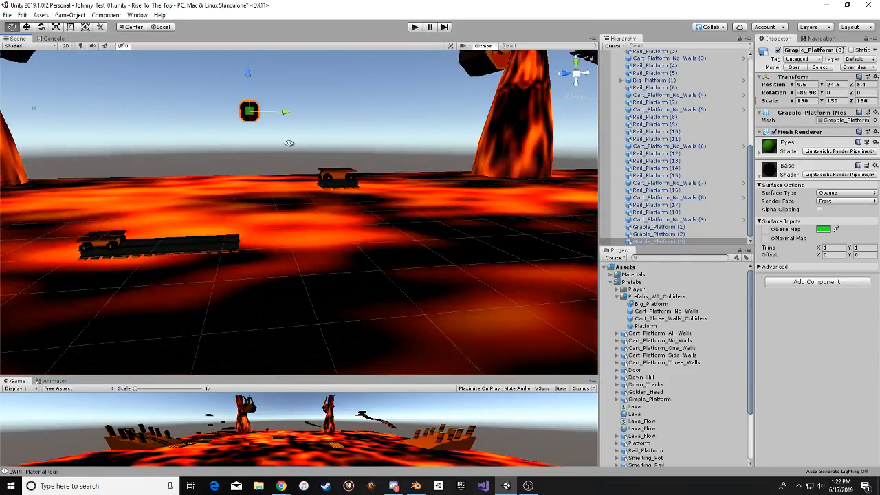
Select Graple_Platform (3), Rail_Platform (11) and Cart_Platform_No_Walls (6) together and adjust their height.
left_click_drag(250, 72, 307, 140)
scroll(253, 97, "up", 3, "alt")
left_click(293, 142)
left_click(263, 141)
middle_click_drag(294, 129, 261, 112)
left_click(342, 200, "shift")
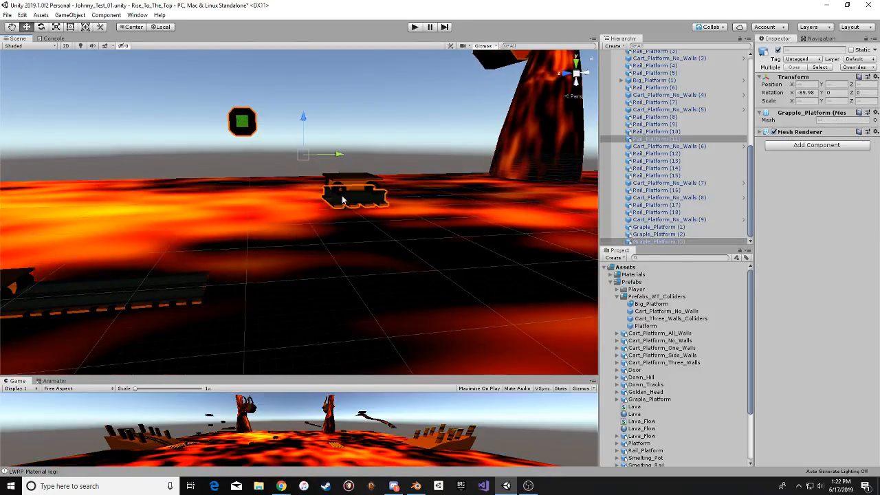
left_click(340, 186, "shift")
left_click_drag(253, 163, 279, 158, "alt")
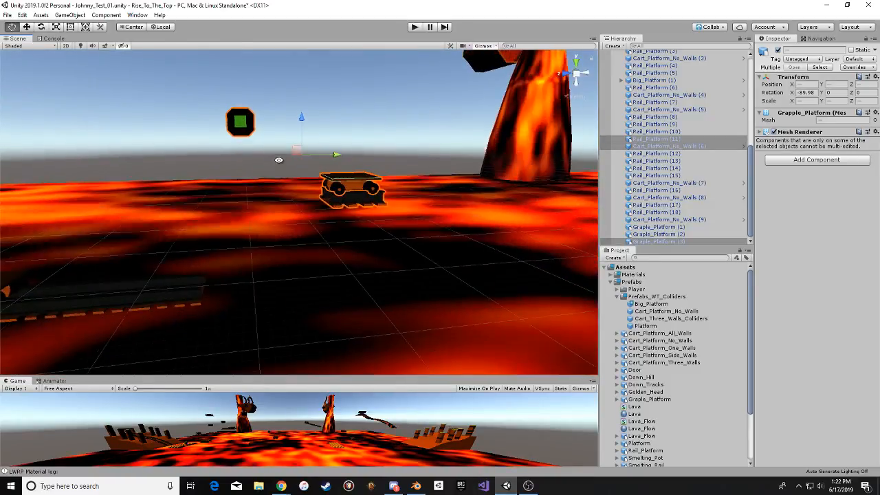
left_click_drag(301, 117, 310, 269)
Select Graple_Platform (1), collapse its Base material properties and open that material's shader for editing.
left_click(243, 119)
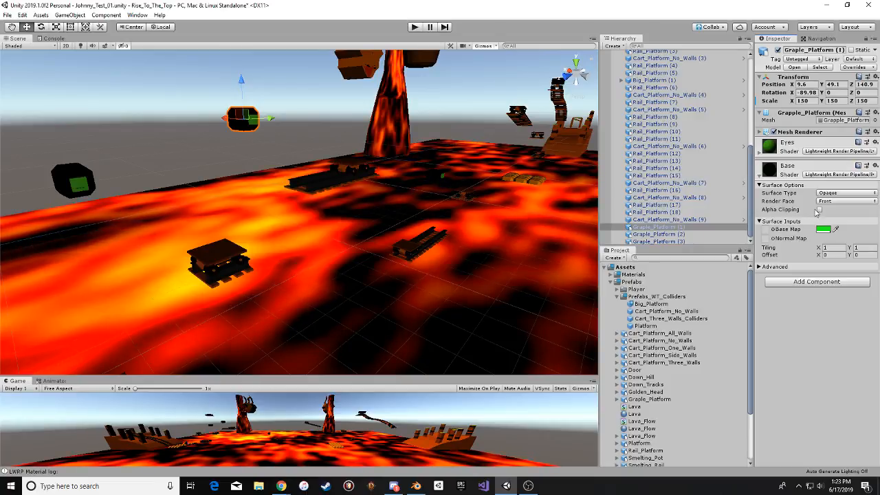
left_click(759, 176)
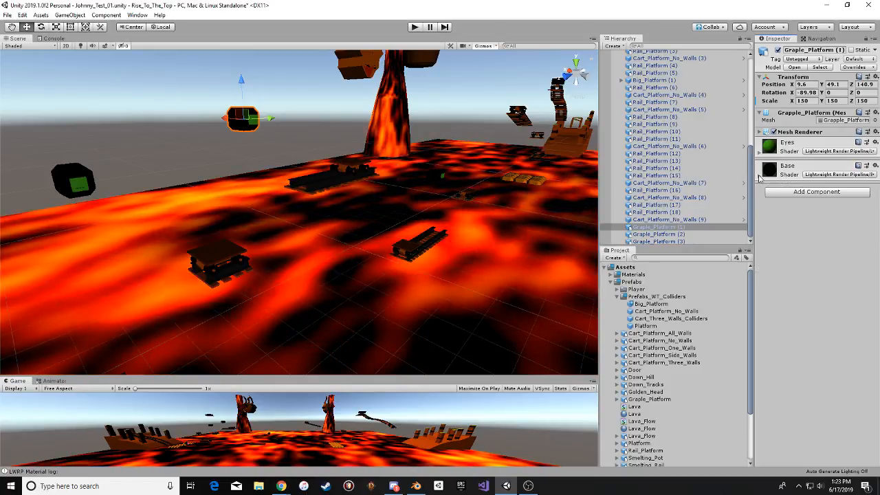
left_click(759, 176)
left_click(760, 176)
left_click(875, 166)
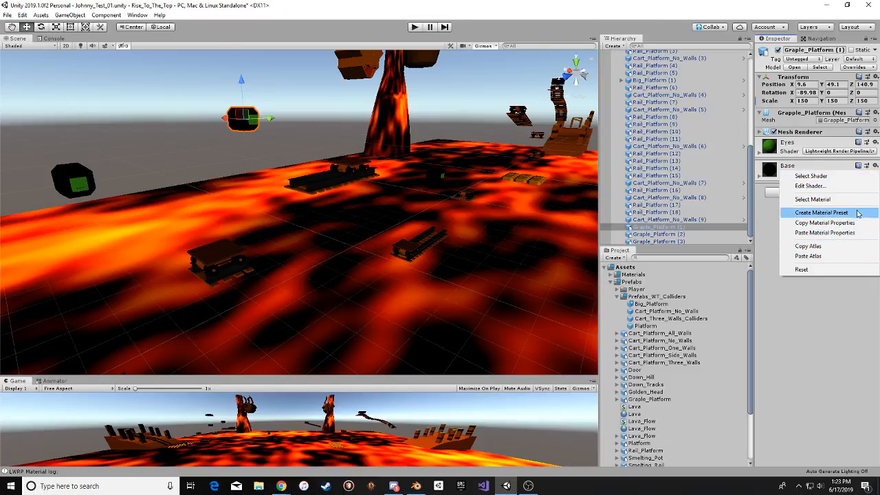
left_click(818, 185)
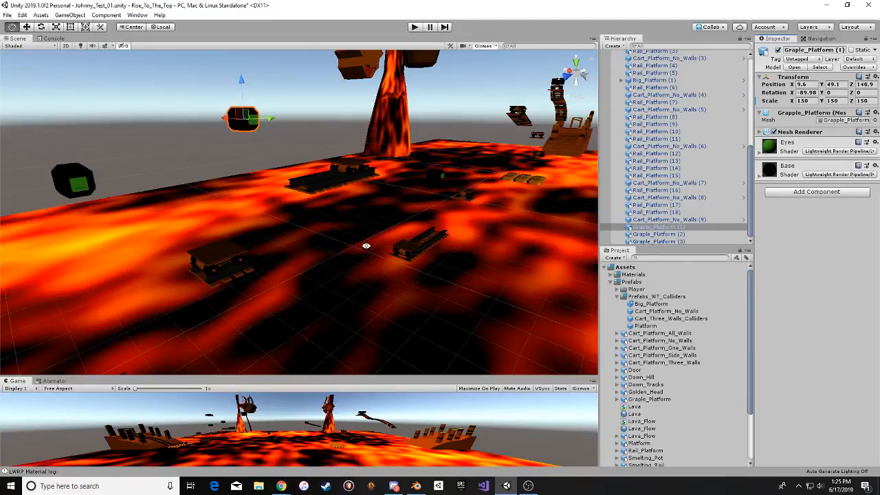
Save the current scene.
right_click_drag(365, 244, 295, 242)
left_click(7, 14)
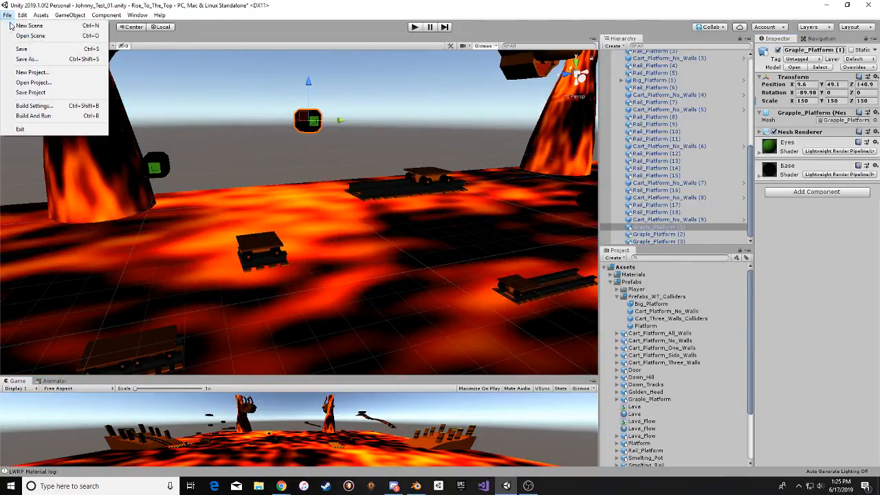
left_click(21, 48)
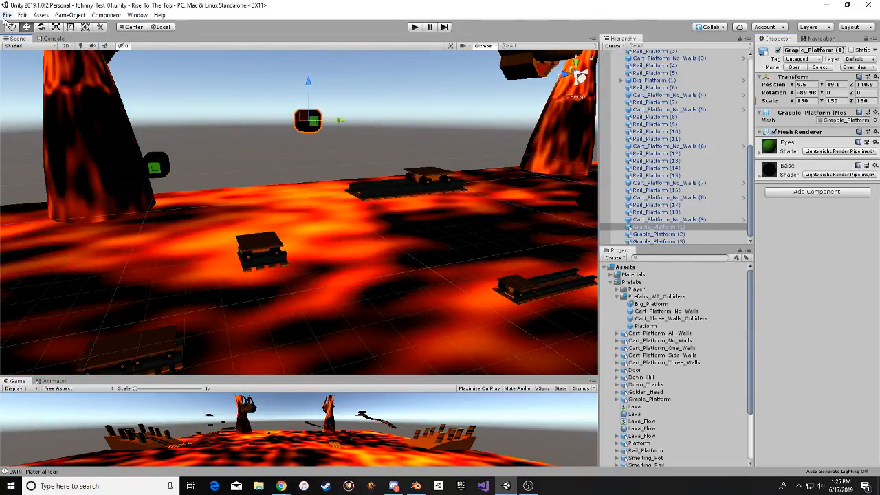
Inspect the spacing of the carts, rail tracks and grapple platforms around Cart_Platform_No_Walls (6).
left_click_drag(304, 171, 179, 179, "alt")
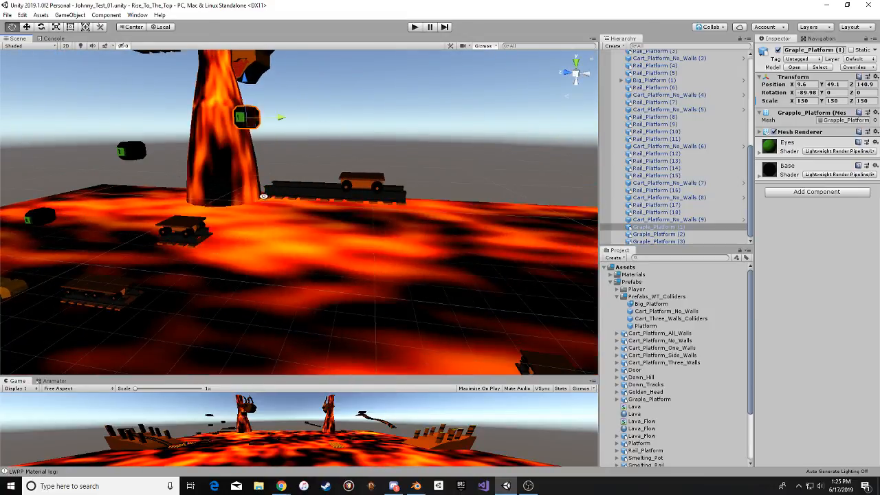
middle_click_drag(427, 228, 204, 192)
middle_click_drag(286, 210, 196, 203)
left_click_drag(196, 203, 227, 191, "alt")
scroll(226, 191, "down", 3)
middle_click_drag(226, 191, 276, 241)
left_click(178, 214)
left_click_drag(276, 241, 429, 255, "alt")
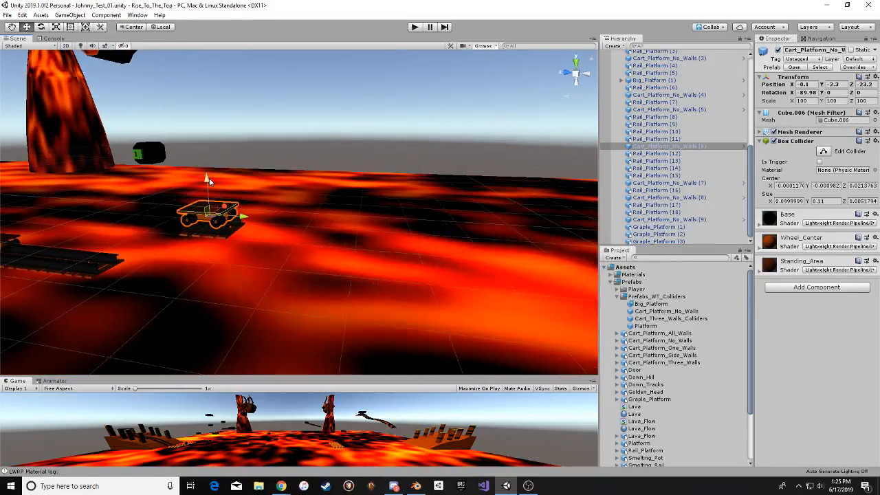
Select Graple_Platform (3), expand its Base material properties and enable Alpha Clipping.
left_click(147, 157)
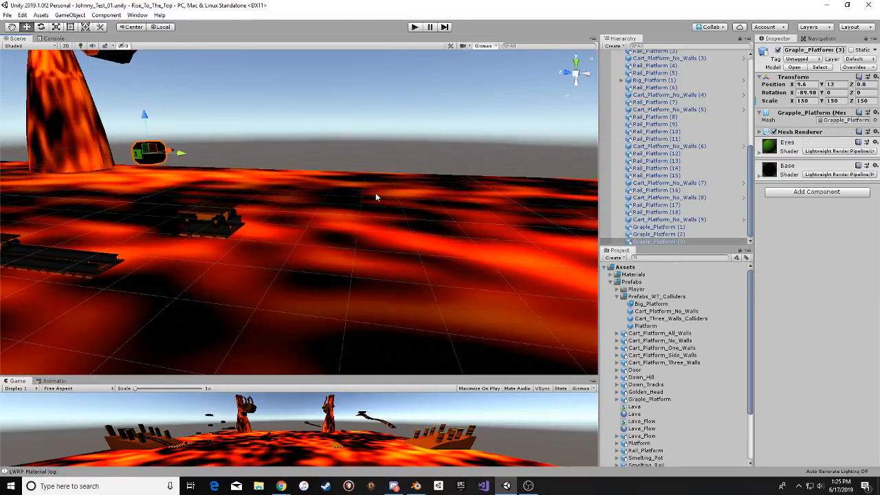
left_click(759, 177)
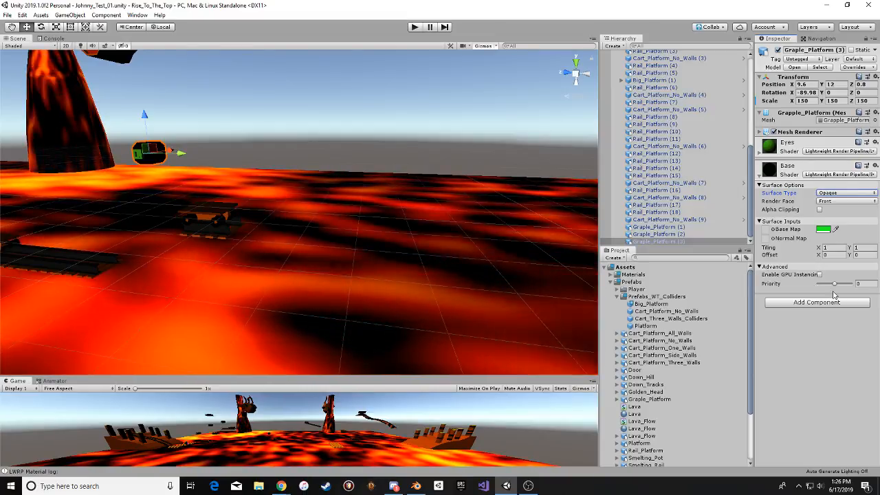
left_click_drag(850, 284, 817, 284)
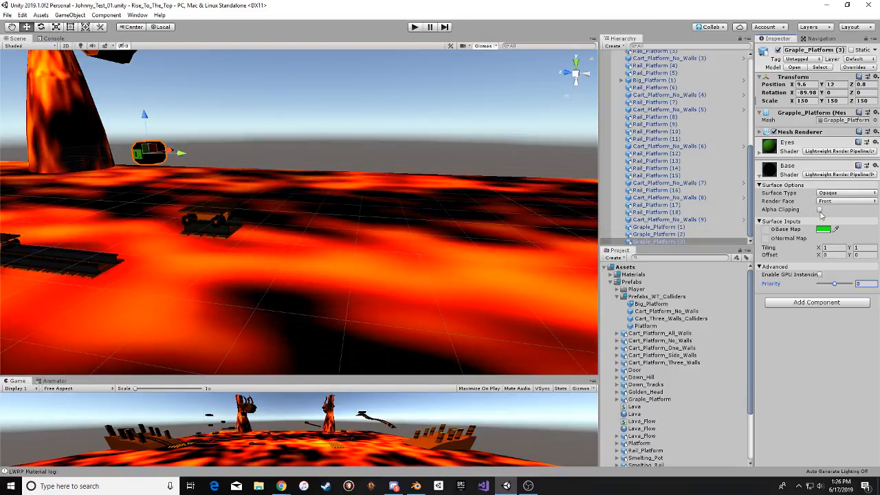
left_click(819, 209)
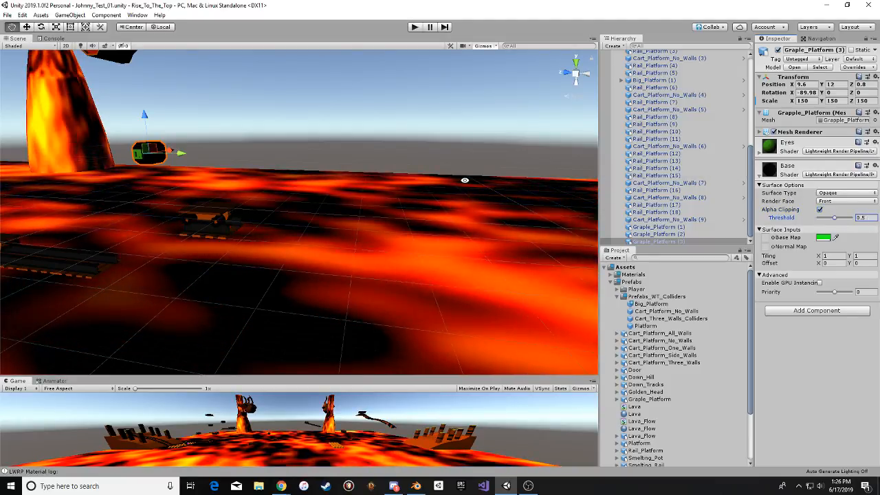
Examine Graple_Platform (3) up close from several sides and collapse its Base material properties.
key("a")
right_click_drag(464, 180, 490, 188)
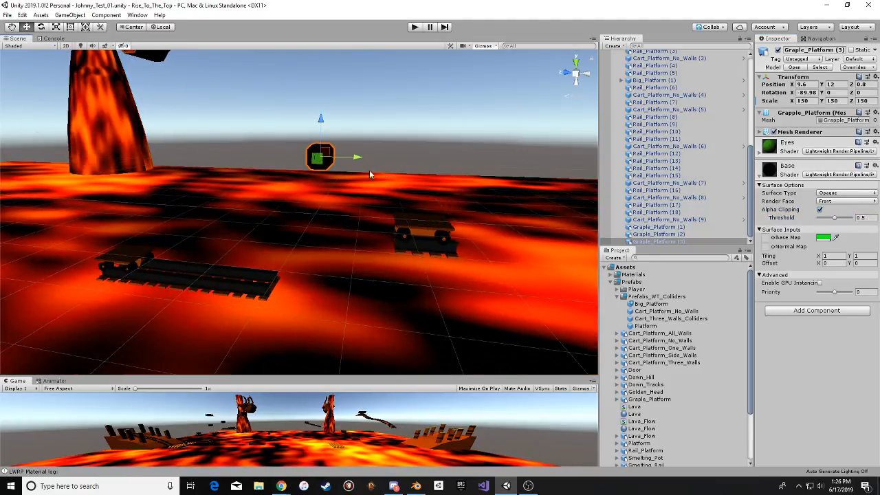
key("d")
key("w")
right_click_drag(369, 171, 308, 192)
key("a")
left_click(261, 198)
right_click(291, 200)
left_click(339, 161)
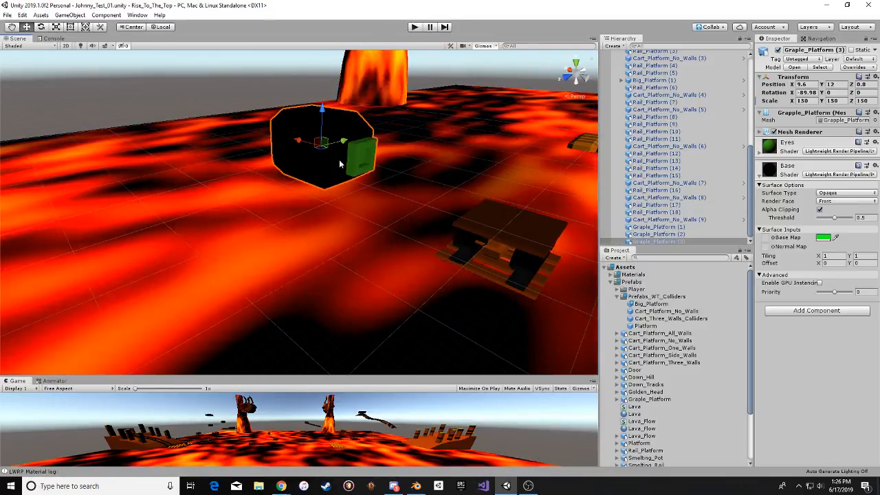
left_click_drag(338, 163, 154, 195, "alt")
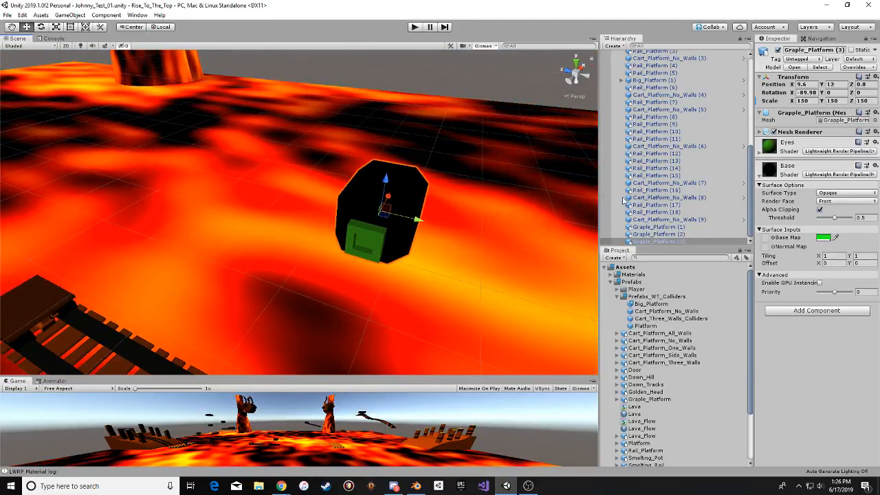
left_click(760, 176)
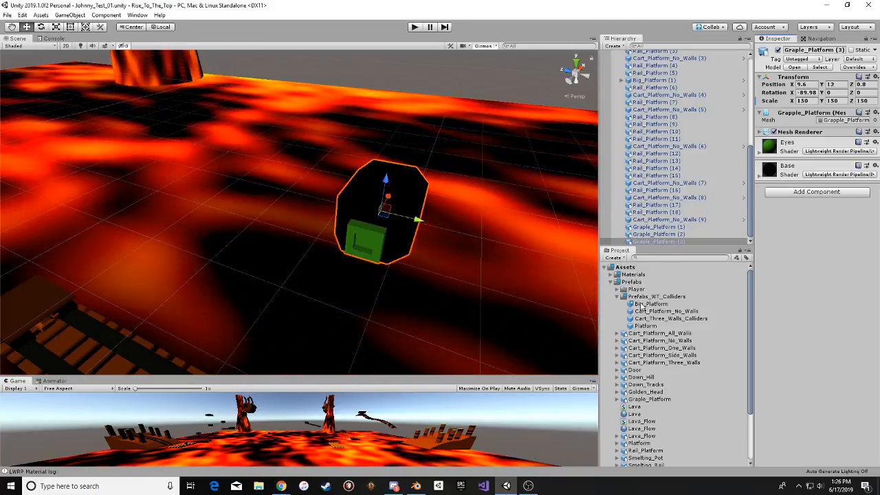
Review Graple_Platform (3) against the nearby long rail track, single cart and surrounding lava course.
middle_click_drag(434, 216, 167, 179)
scroll(167, 180, "down", 15, "alt")
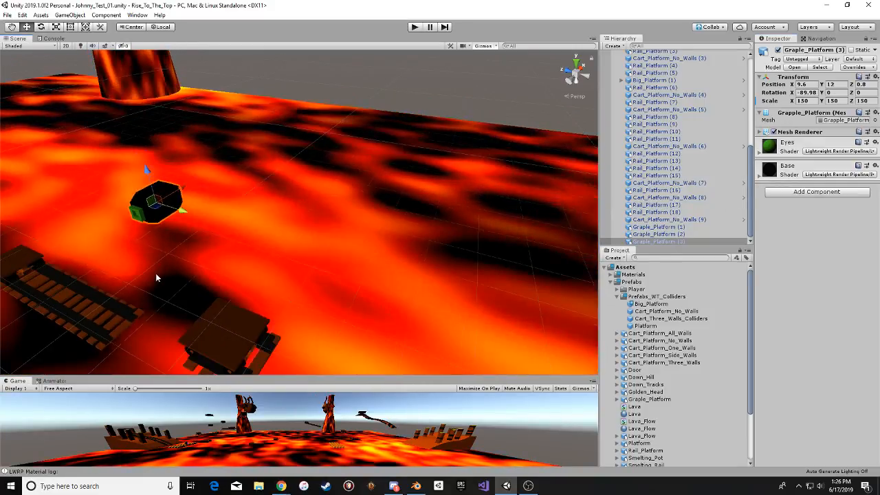
left_click_drag(178, 311, 147, 269, "alt")
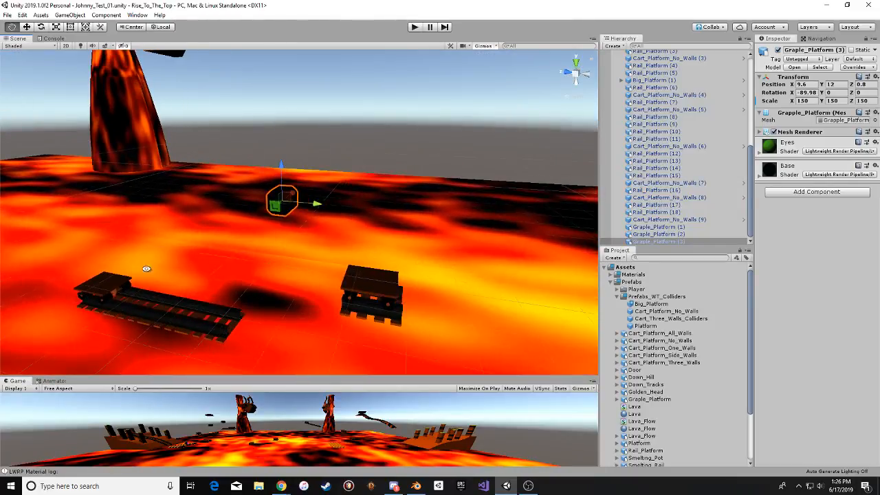
middle_click_drag(295, 303, 101, 267)
scroll(283, 222, "down", 15, "alt")
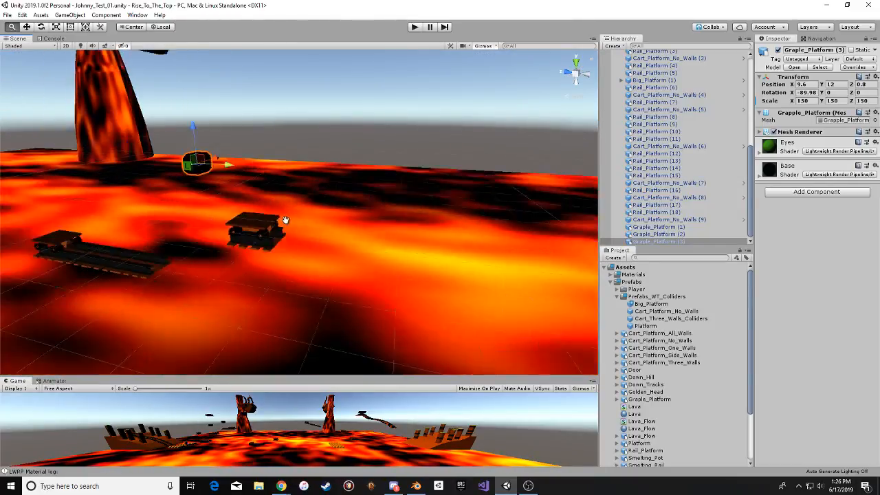
left_click_drag(295, 231, 369, 304, "alt")
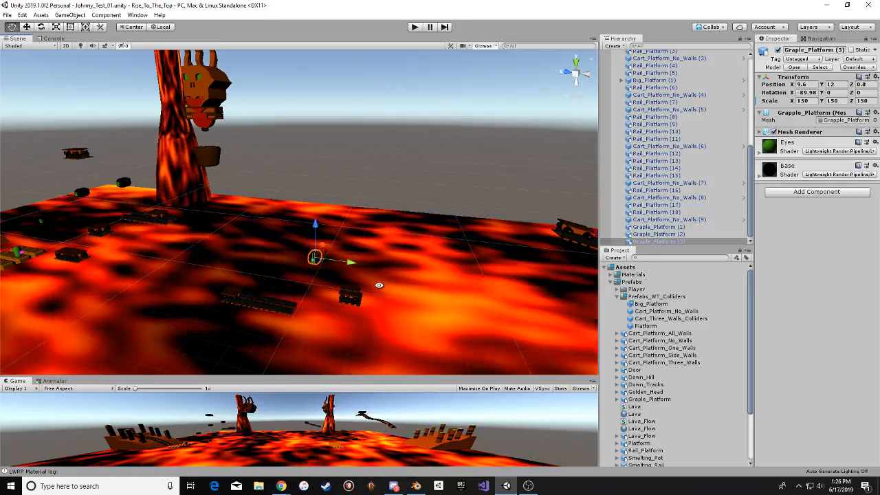
scroll(379, 287, "up", 6, "alt")
middle_click_drag(378, 287, 425, 219)
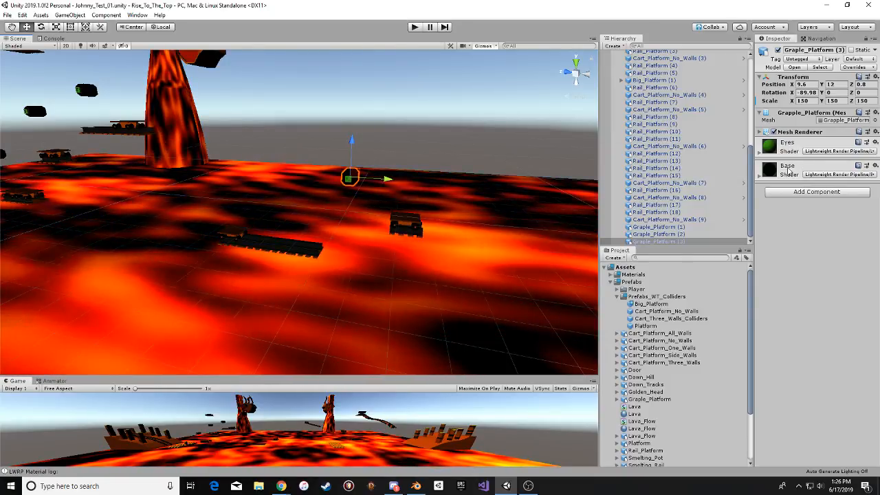
Locate the Base material asset, set its Base Map colour to black (000000), and select the Base.001 material.
right_click(780, 172)
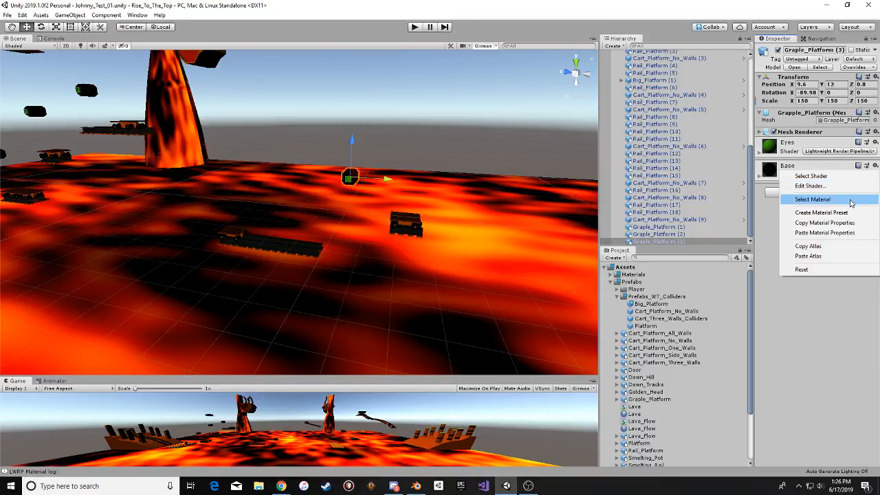
left_click(850, 199)
left_click(639, 289)
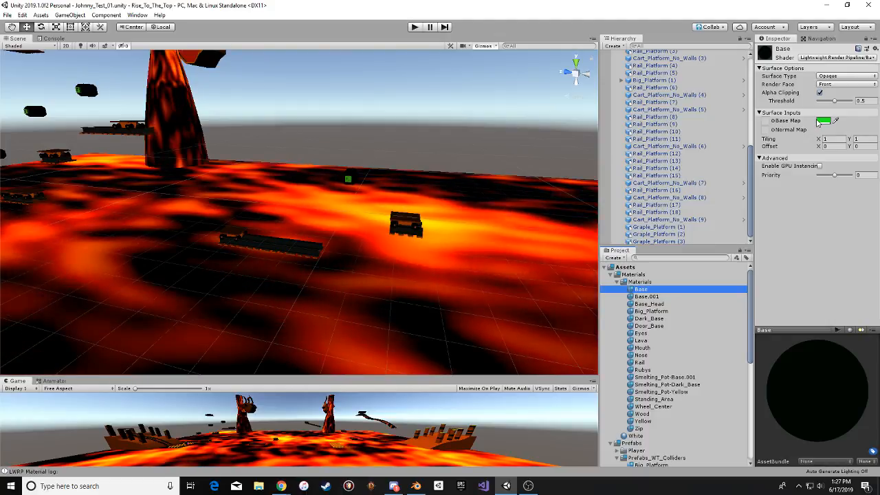
left_click(822, 121)
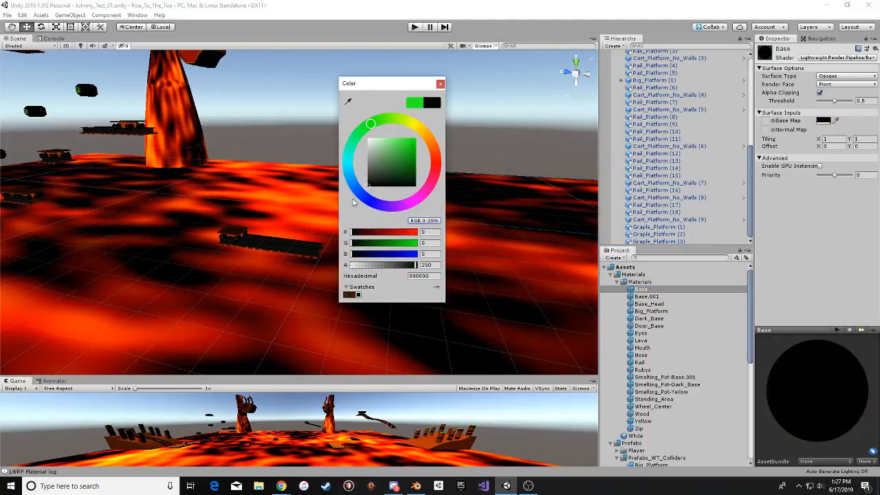
left_click(440, 84)
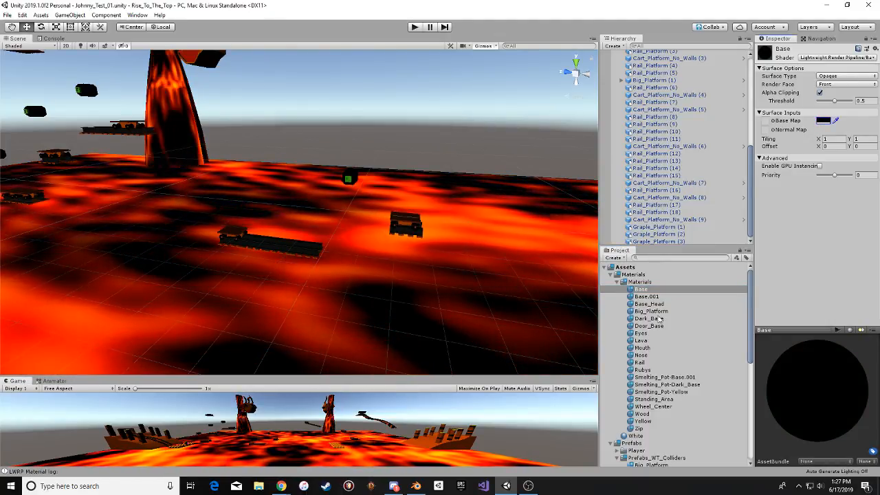
left_click(646, 296)
Duplicate Rail_Platform (11) and vertex-snap the copy onto the free end of the single cart's rail.
right_click_drag(544, 254, 286, 227)
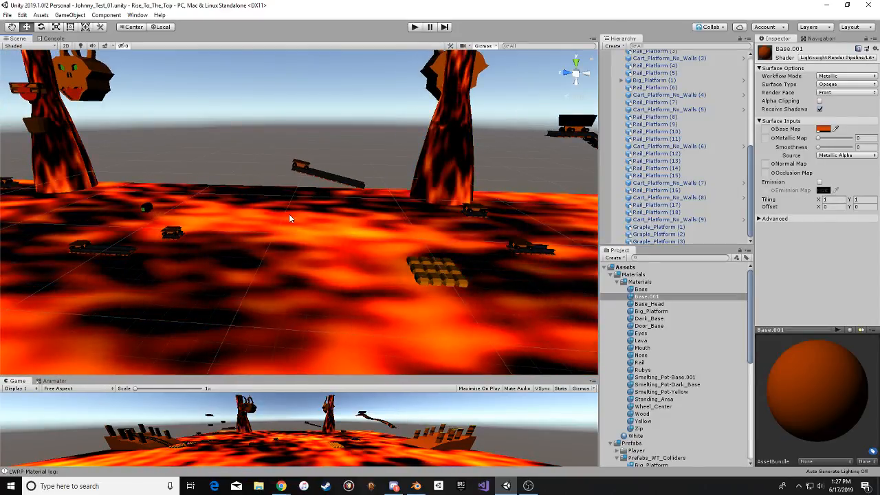
middle_click_drag(289, 213, 350, 212)
right_click_drag(350, 211, 309, 200)
left_click(307, 198)
middle_click_drag(307, 199, 310, 269)
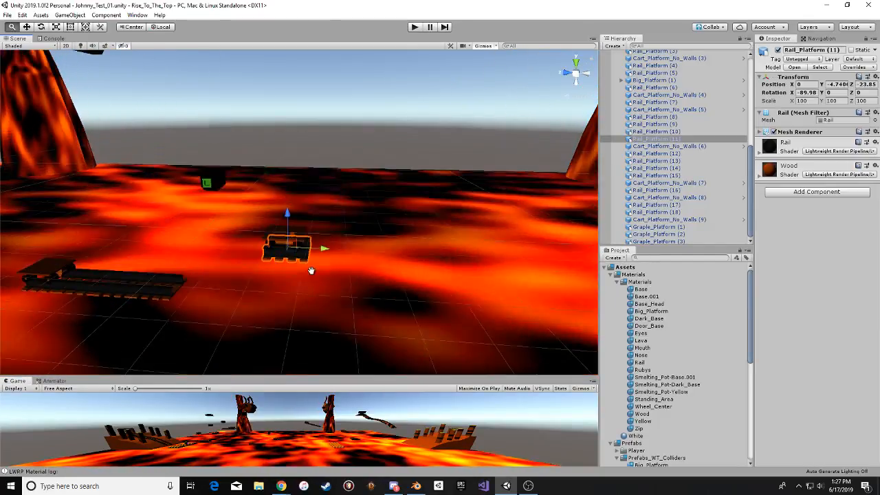
scroll(318, 269, "up", 2)
key("ctrl+d")
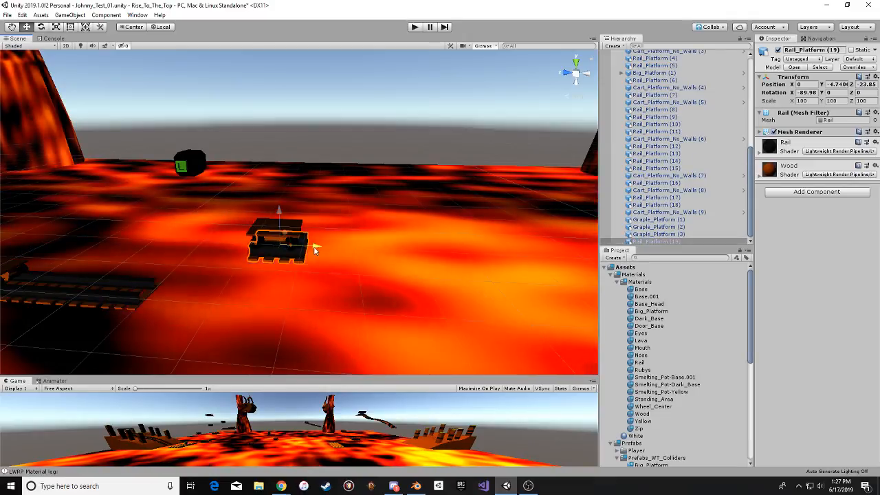
left_click_drag(314, 248, 397, 251)
right_click_drag(375, 244, 287, 269)
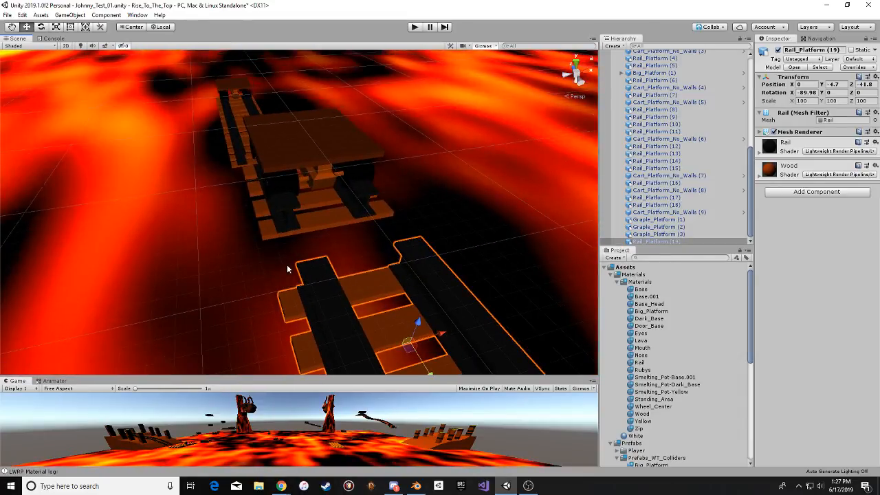
key("v")
left_click_drag(295, 263, 279, 210)
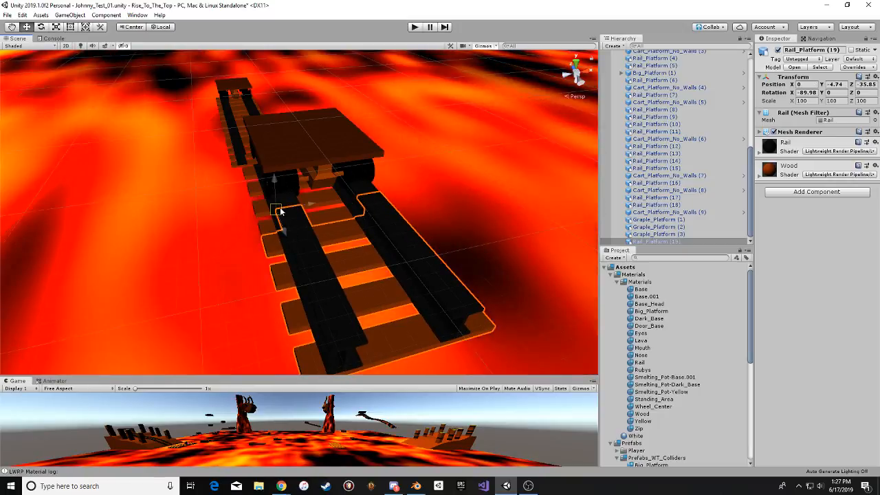
right_click_drag(279, 211, 448, 138)
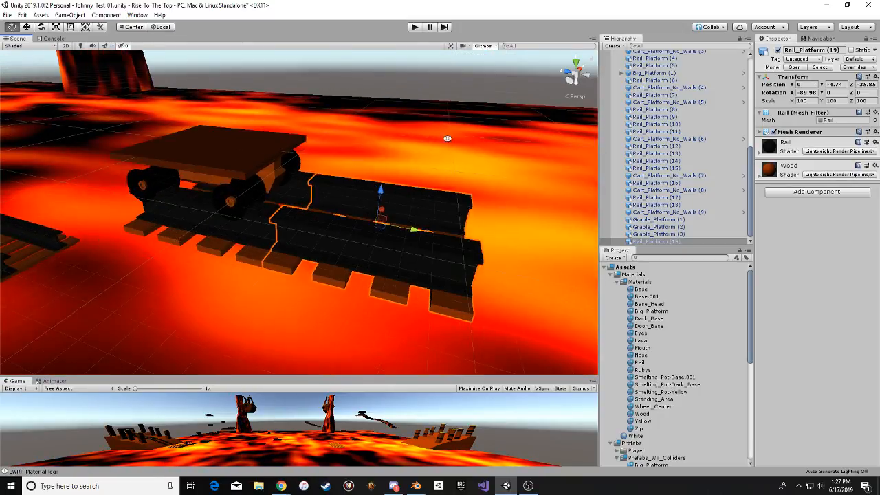
Delete the duplicated rail segment attached to the single cart's rail.
left_click(407, 83)
right_click_drag(430, 108, 426, 134)
key("s")
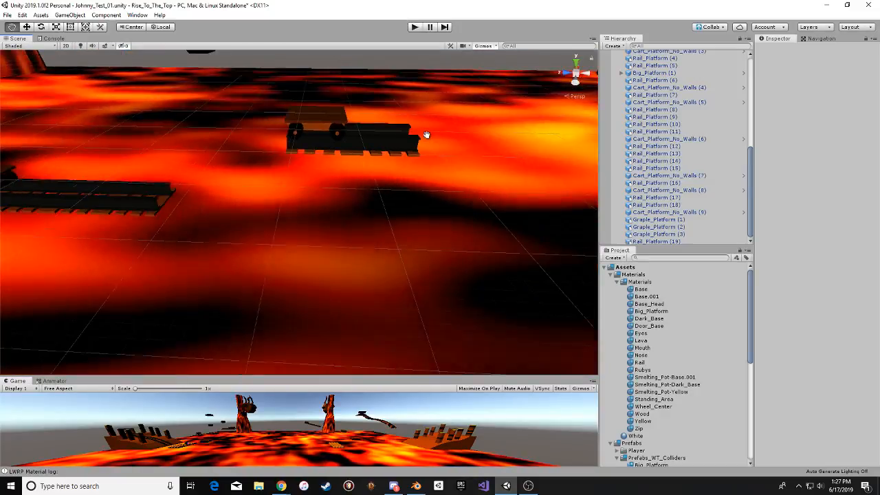
middle_click_drag(426, 135, 392, 267)
scroll(389, 266, "down", 1)
left_click(383, 263)
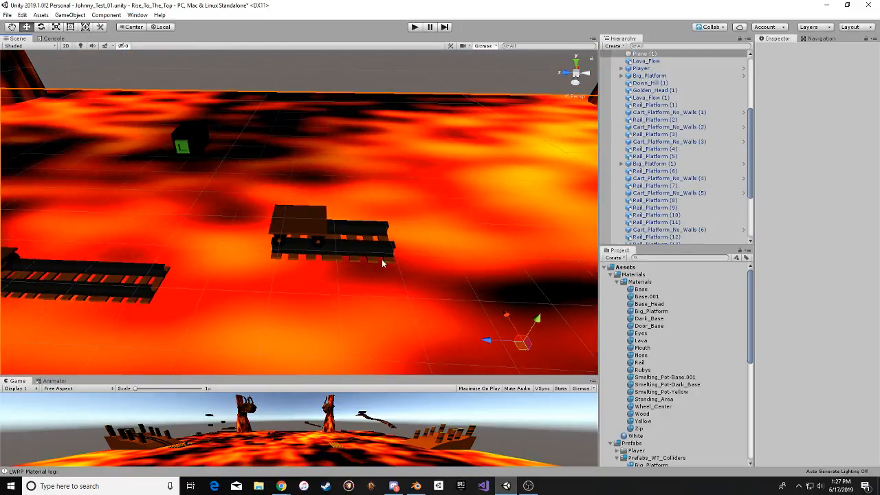
left_click(371, 248)
right_click_drag(370, 248, 382, 142)
key("Delete")
Select Rail_Platform (11) and the cart standing on it, Cart_Platform_No_Walls (6), together.
key("s")
key("s")
key("s")
right_click_drag(351, 188, 307, 197)
key("w")
key("w")
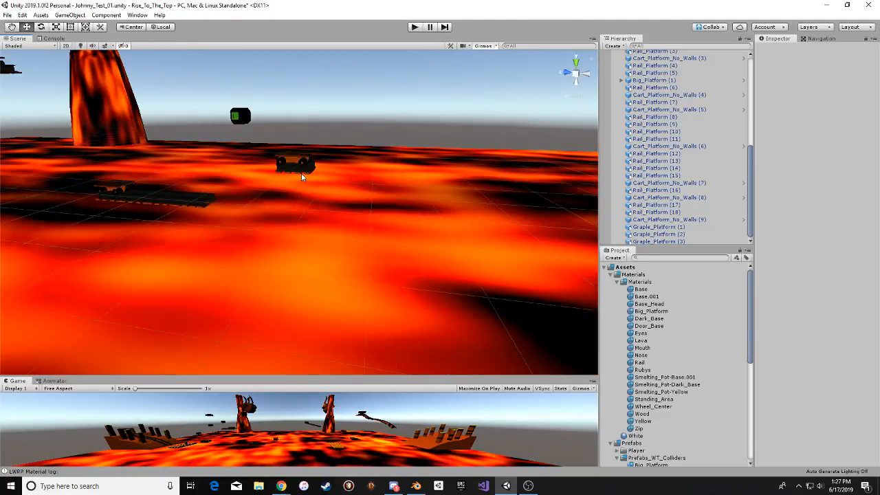
left_click(303, 172)
middle_click_drag(304, 172, 298, 267)
left_click_drag(298, 267, 285, 283, "alt")
middle_click_drag(285, 283, 292, 263)
scroll(291, 263, "up", 5)
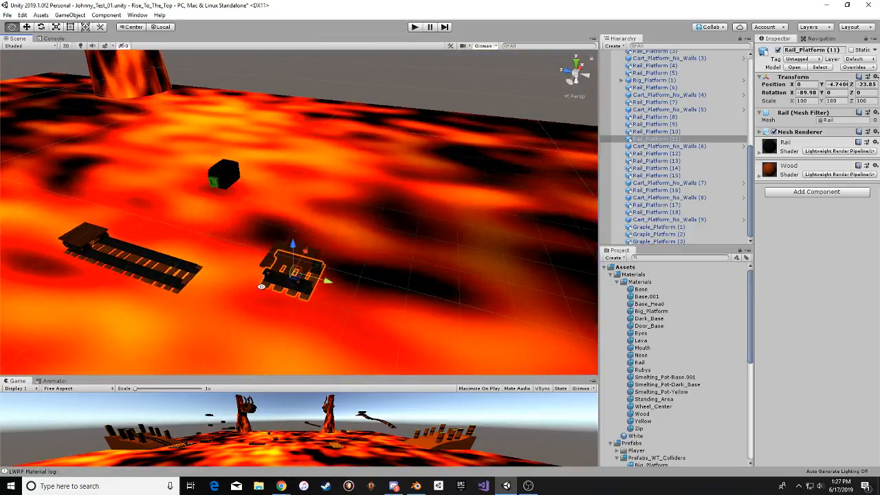
left_click(278, 269, "ctrl")
left_click(283, 286, "ctrl")
left_click_drag(284, 287, 319, 241, "alt")
left_click(330, 228, "ctrl")
left_click(339, 220)
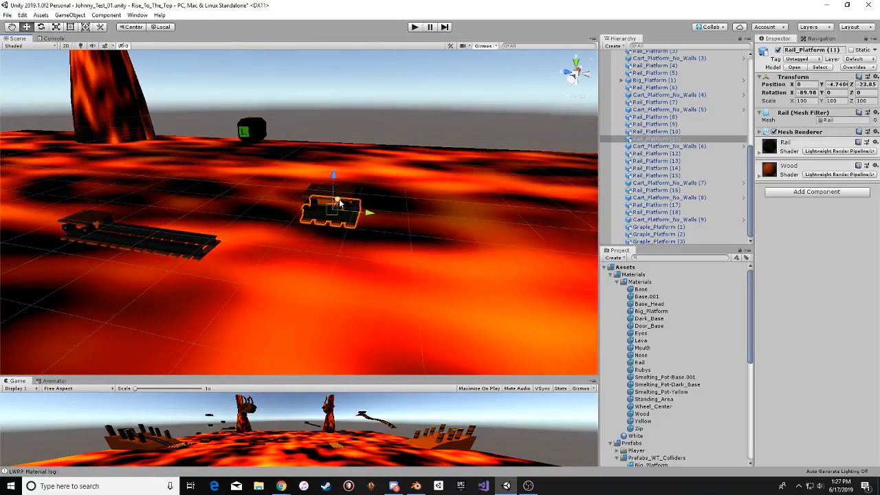
left_click(338, 198, "ctrl")
Duplicate the selected cart and rail and move the copies along the course, away from the long rail track.
left_click_drag(341, 205, 371, 151, "alt")
middle_click_drag(371, 151, 295, 200)
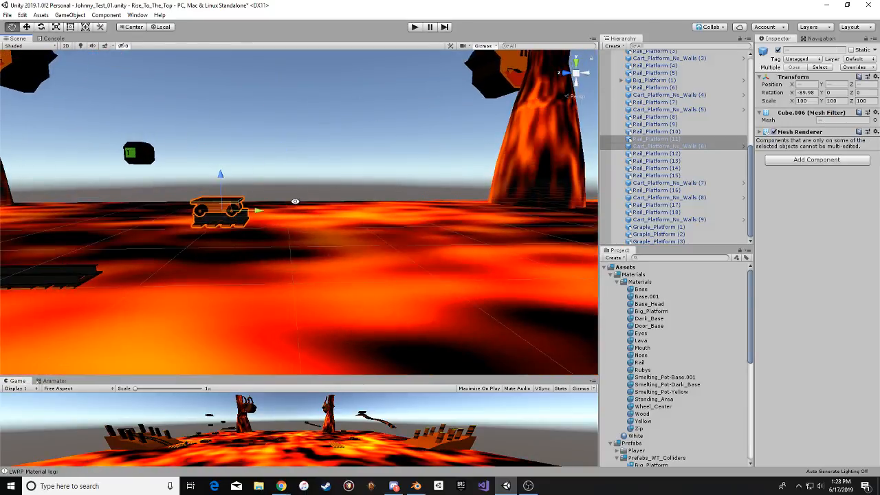
left_click_drag(248, 201, 268, 208)
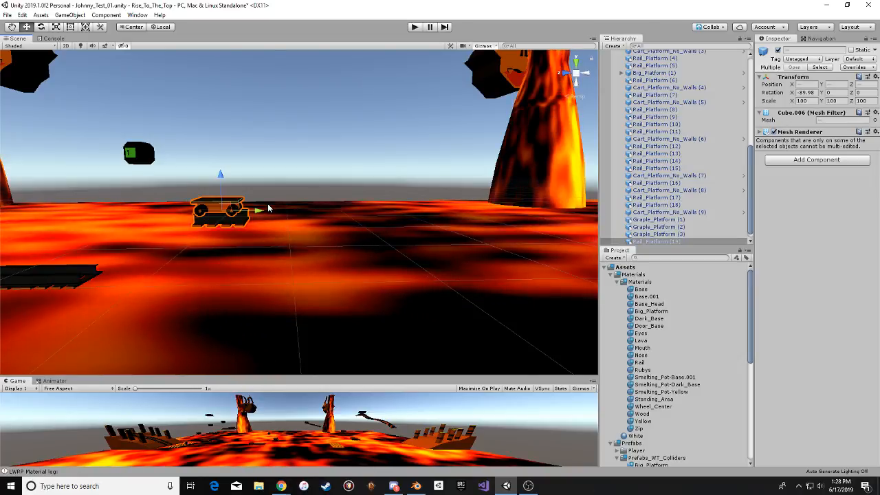
left_click_drag(362, 206, 325, 234, "alt")
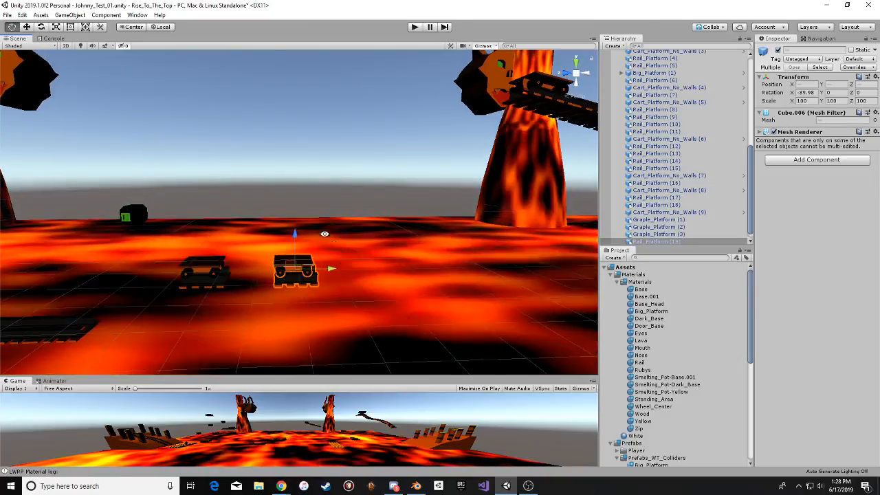
Duplicate the selected cart and rail pair and raise the copies straight up above the originals.
middle_click_drag(328, 169, 279, 191)
mouse_move(280, 213)
left_mouse_down("alt")
mouse_move(304, 216)
mouse_move(290, 232)
mouse_move(305, 231)
left_mouse_up("alt")
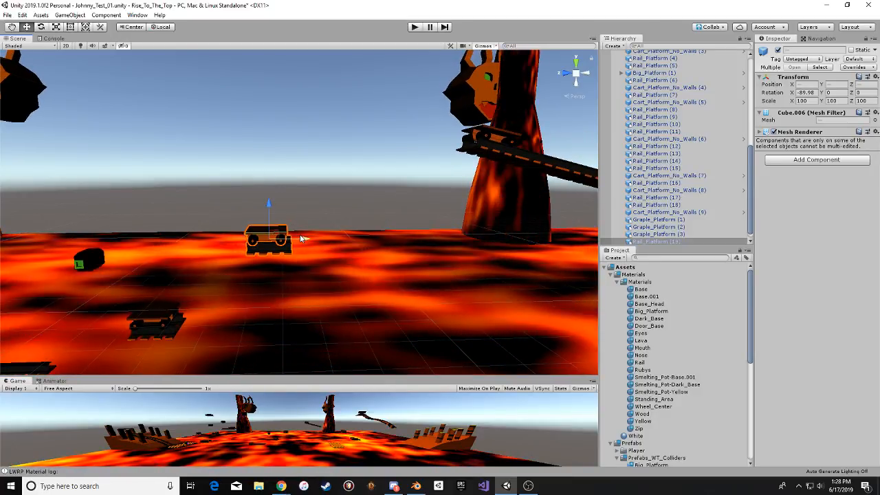
key("ctrl+d")
left_click_drag(267, 205, 274, 103)
middle_click_drag(314, 141, 271, 168)
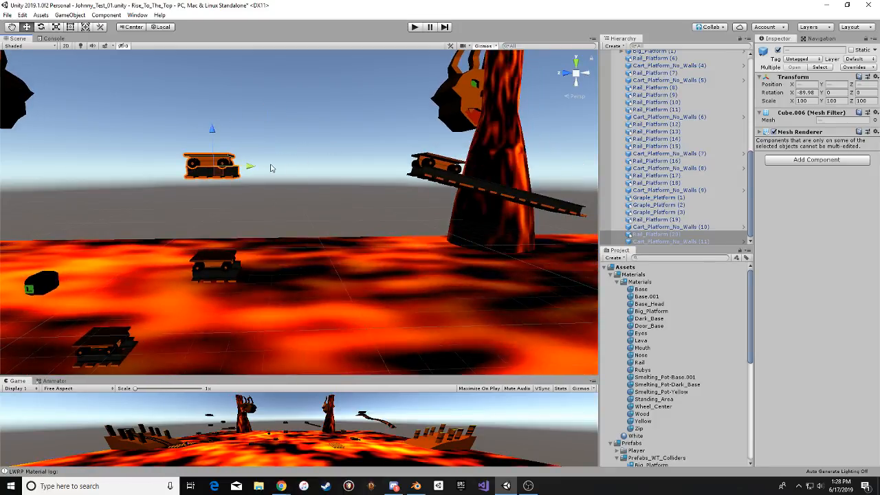
Move the raised cart and rail pair along the course toward the lava pillar and adjust its height.
left_click_drag(258, 165, 359, 166)
middle_click_drag(349, 164, 355, 244)
left_click_drag(322, 210, 323, 115)
left_click_drag(350, 149, 371, 151)
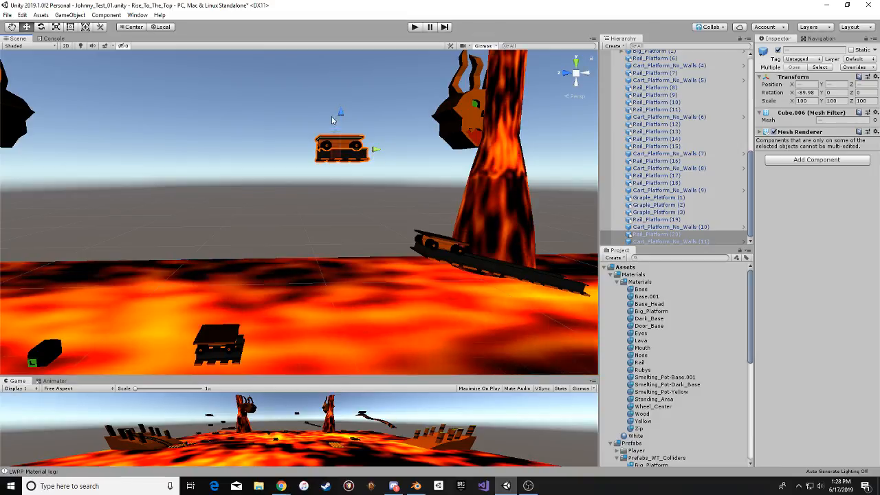
left_click_drag(340, 112, 340, 131)
middle_click_drag(316, 176, 348, 167)
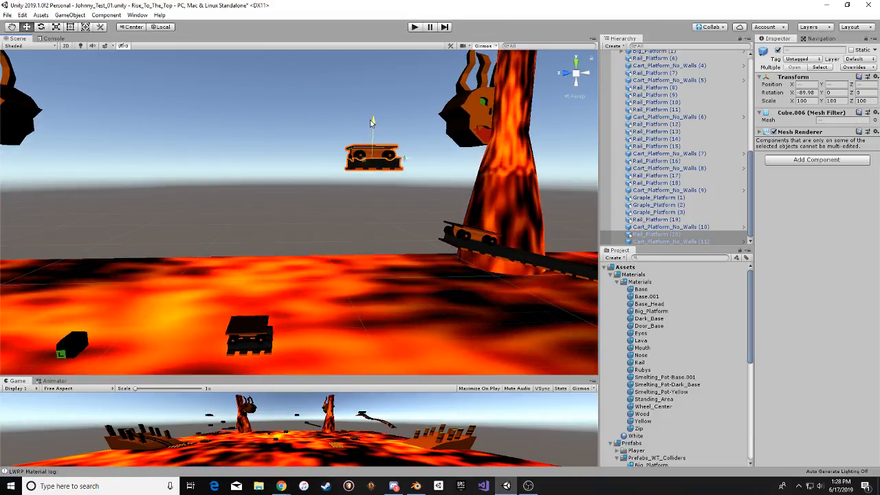
middle_click_drag(370, 134, 388, 131)
middle_click_drag(72, 304, 83, 295)
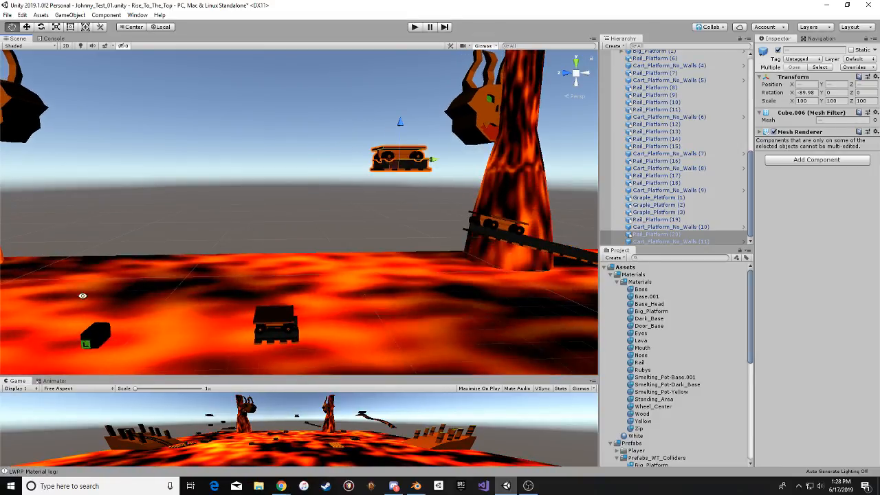
Duplicate the grapple platform near the lava and place the copy below the raised cart at about Y 41.3, Z -80.
left_click(89, 335)
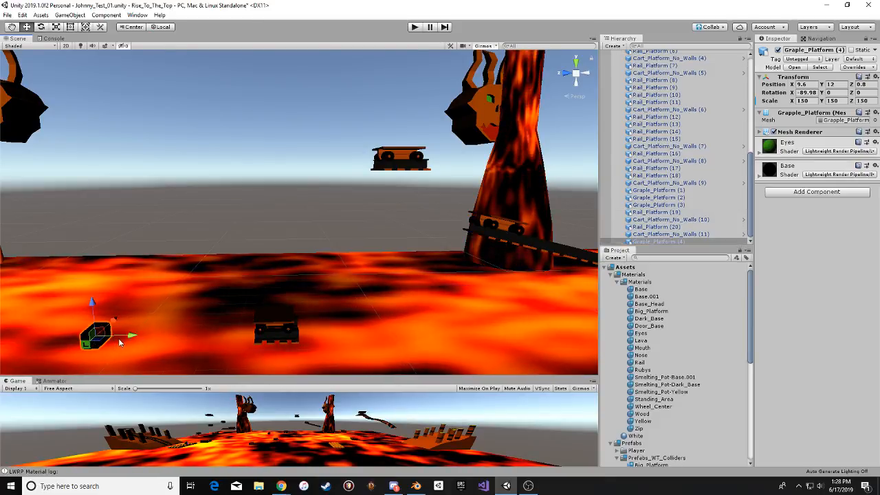
left_click_drag(386, 328, 392, 327)
left_click_drag(359, 293, 355, 44)
right_click_drag(343, 79, 342, 79)
key("f")
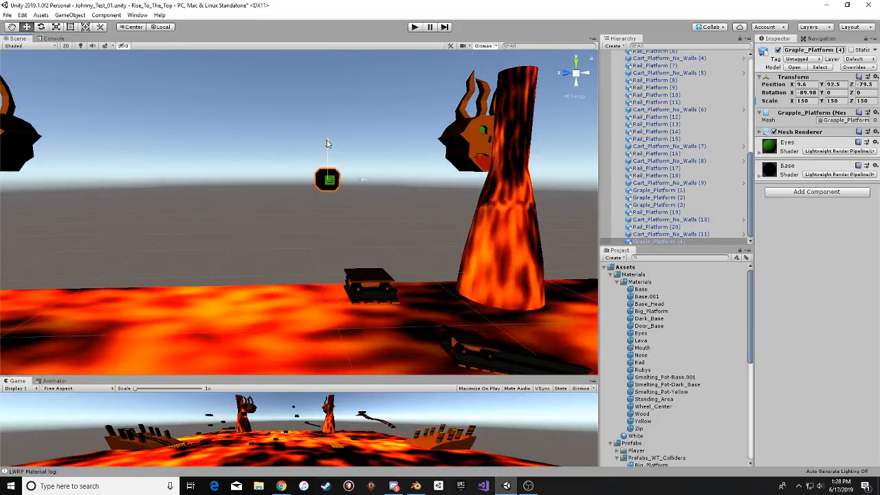
middle_click_drag(306, 344, 312, 294)
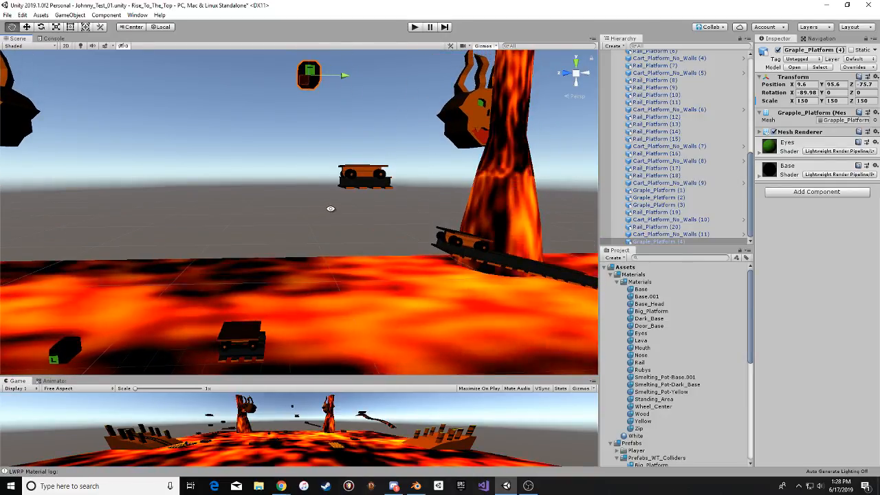
mouse_move(330, 208)
middle_mouse_down()
mouse_move(337, 202)
mouse_move(319, 221)
middle_mouse_up()
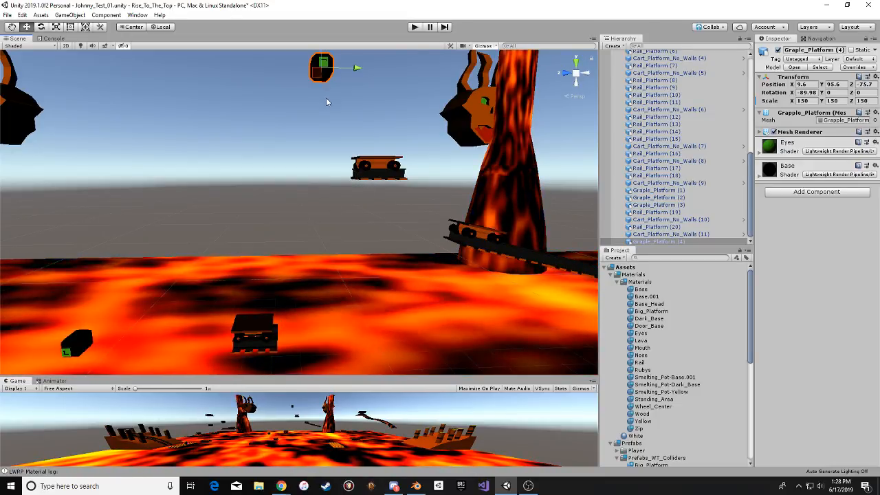
middle_click_drag(327, 101, 322, 128)
left_click_drag(316, 61, 367, 273)
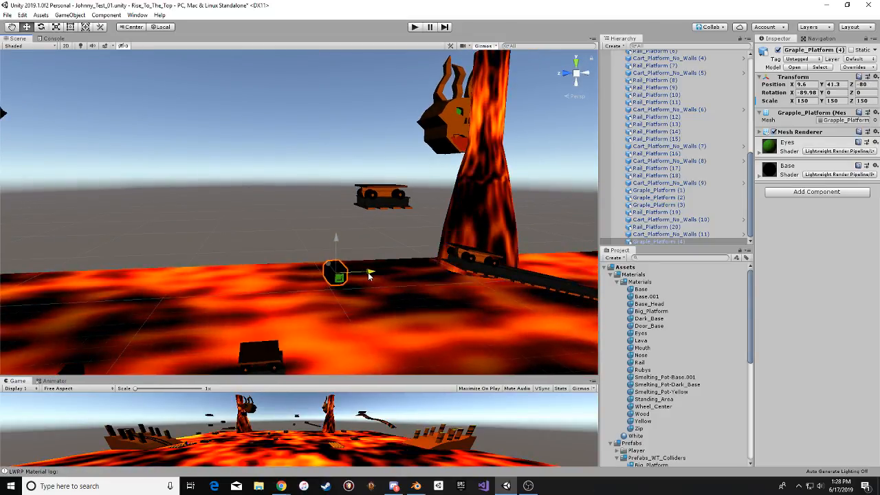
Duplicate Graple_Platform (4), placing one platform at about Y 63.2, Z -58.1 and the other at about Y 35.4, Z -89.8.
key("ctrl+d")
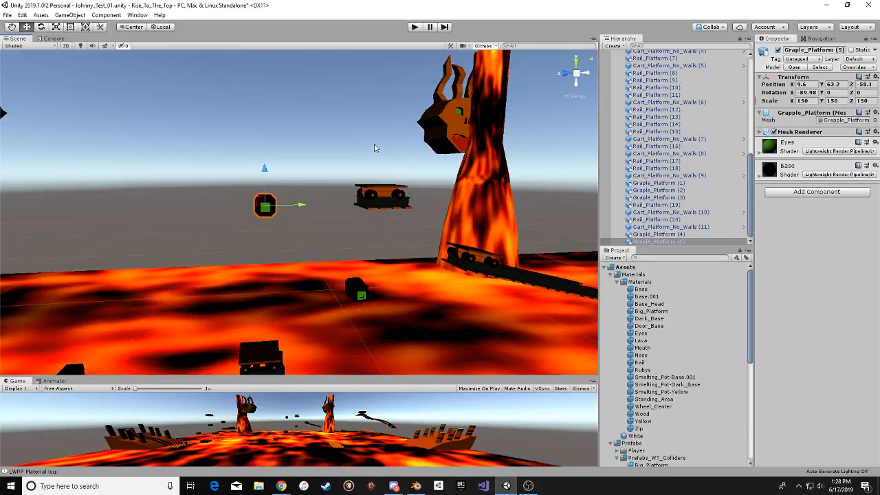
right_click_drag(316, 214, 337, 270)
left_click(290, 236)
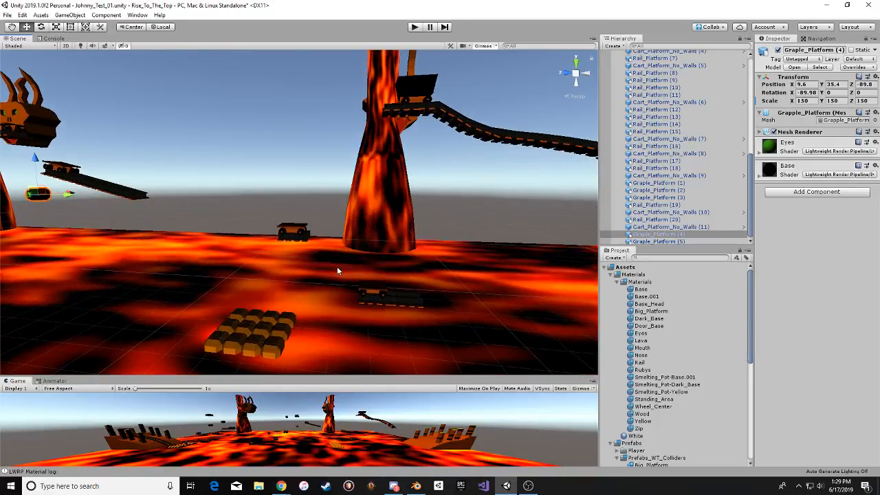
Duplicate Cart_Platform_No_Walls (9) together with the rail under it and move the copies along the course toward the lava pillar.
scroll(303, 234, "up", 3)
left_click(295, 234)
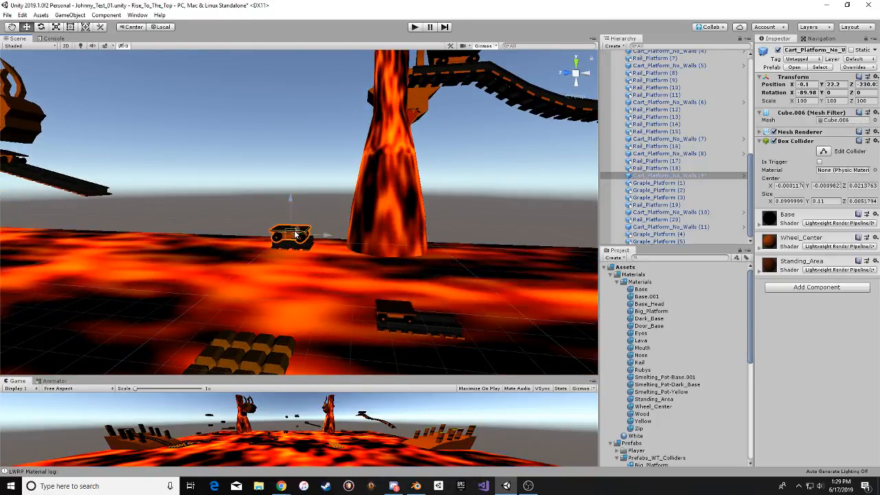
left_click(294, 246, "shift")
key("ctrl+d")
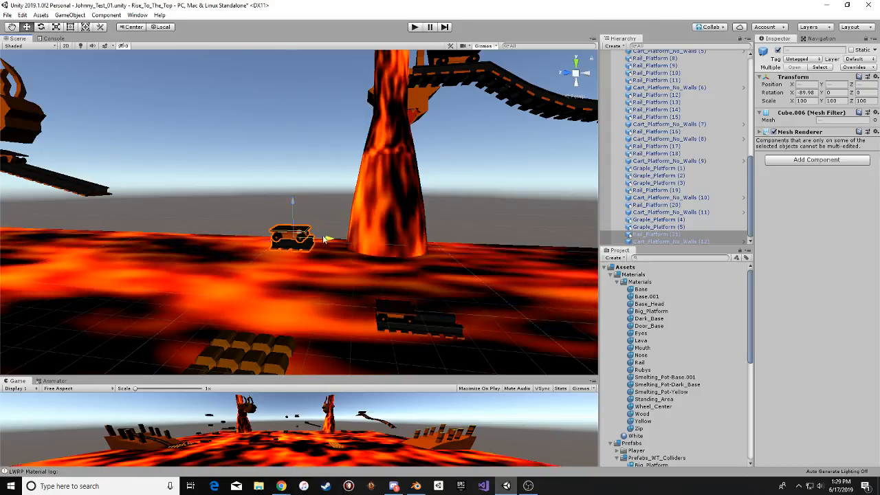
middle_click_drag(481, 239, 349, 220)
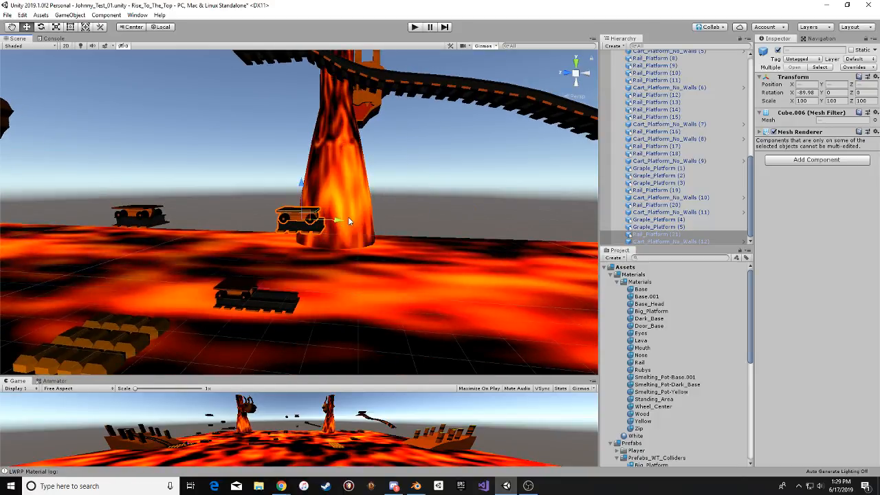
left_click_drag(339, 223, 375, 229)
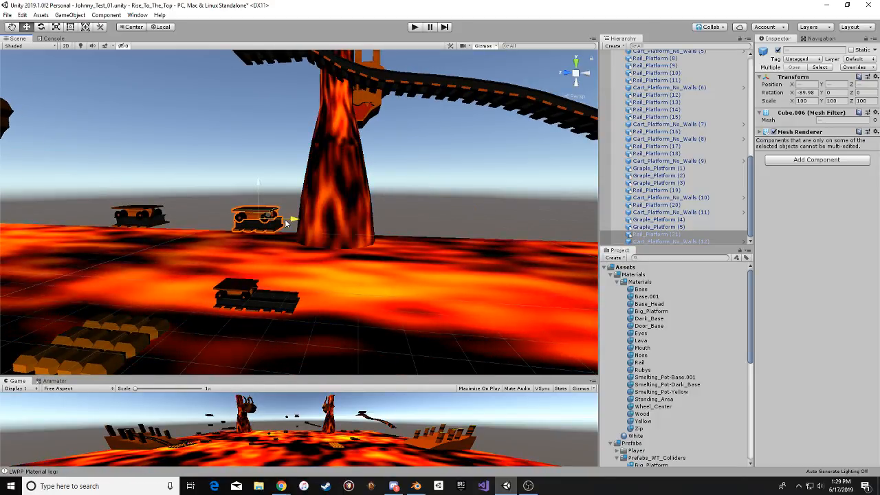
middle_click_drag(383, 235, 391, 253)
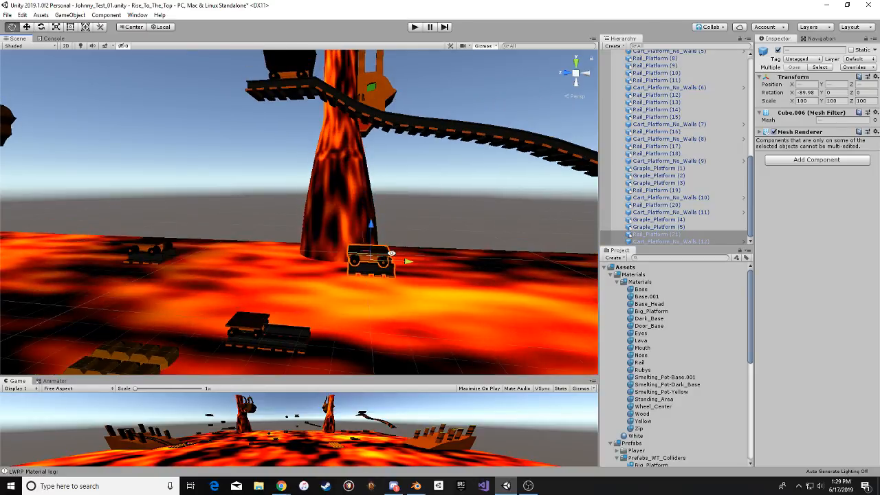
Adjust the duplicated cart and rail pair's height and shift it past the lava pillar, with the rail at about Y 16.16, Z -308.4.
middle_click_drag(369, 223, 281, 217)
left_click_drag(258, 219, 313, 217, "alt")
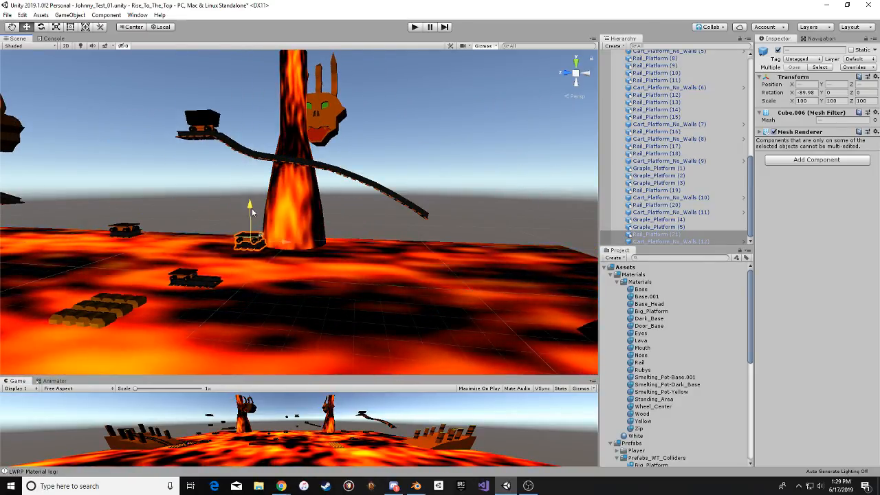
left_click_drag(251, 208, 360, 200, "alt")
left_click(368, 203)
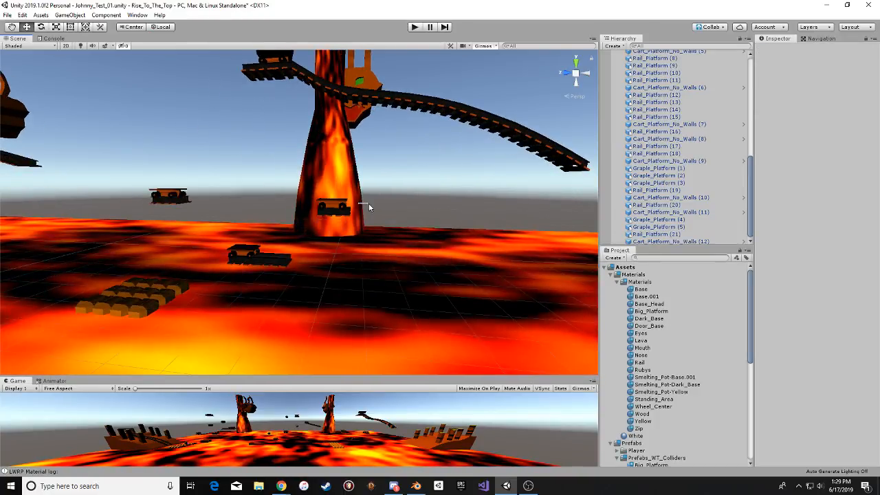
scroll(369, 203, "up", 3)
left_click(345, 210)
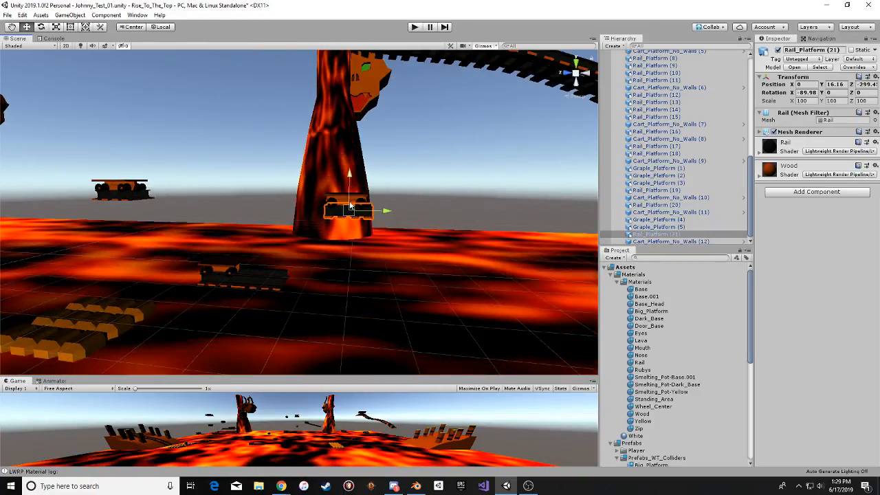
left_click_drag(363, 207, 393, 213, "alt")
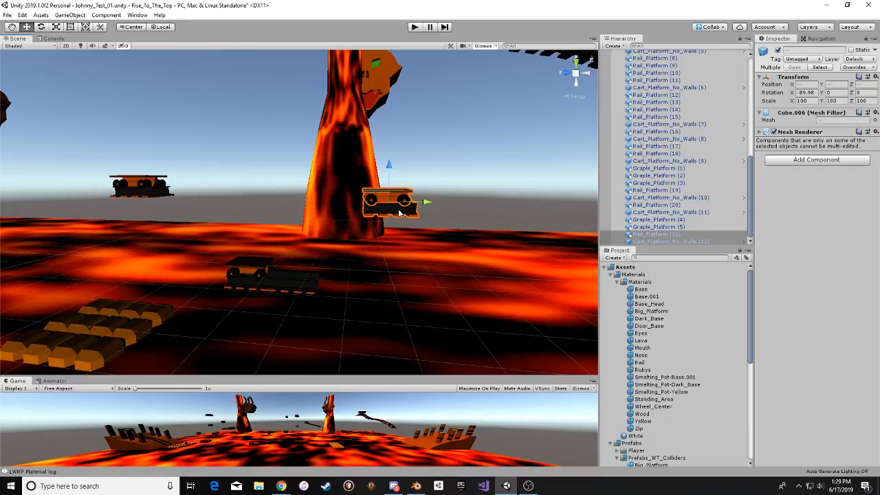
left_click(436, 209)
left_click(397, 214)
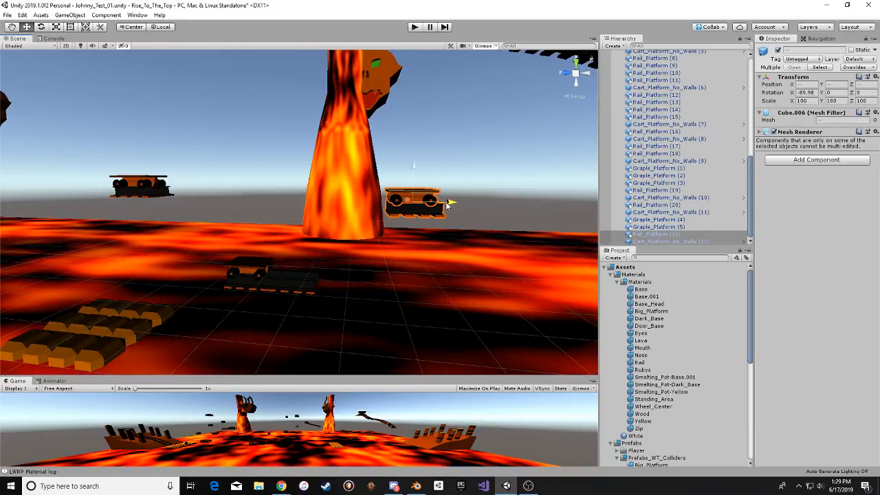
left_click_drag(446, 201, 459, 202)
middle_click_drag(459, 202, 441, 210)
Duplicate the cart and rail pair beside the lava pillar, then raise the copies and move them back in front of the pillar.
key("ctrl+d")
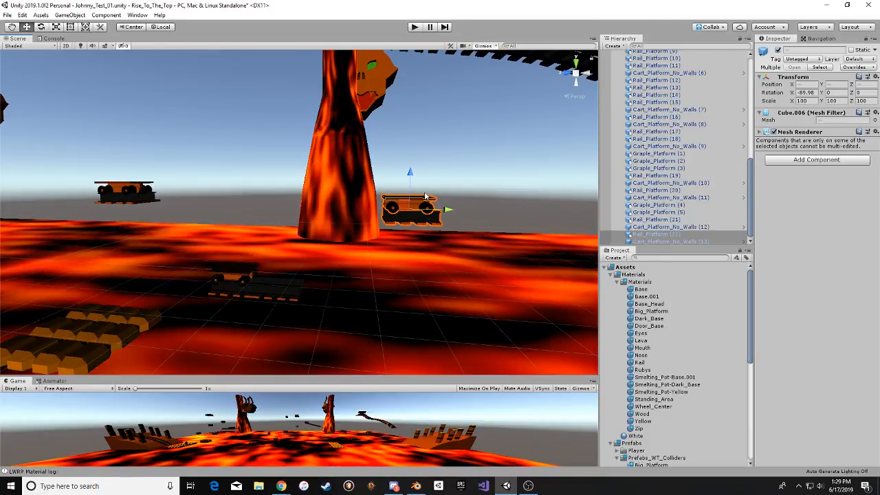
left_click_drag(410, 175, 377, 149)
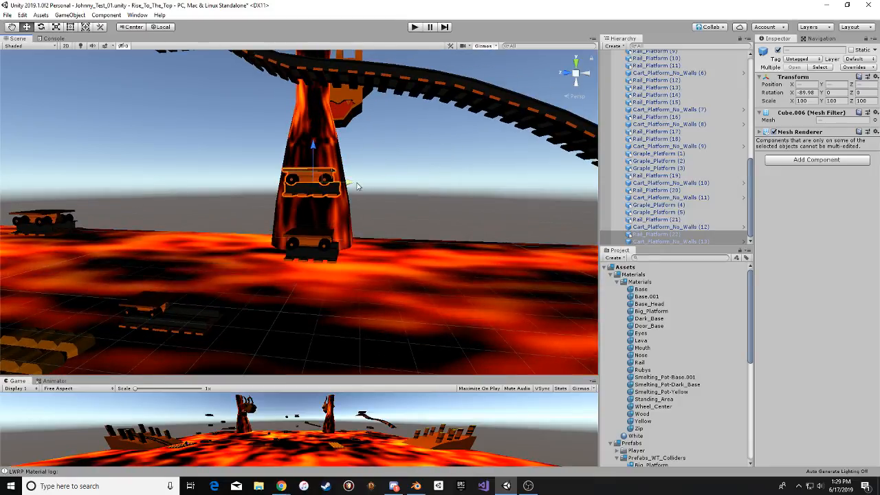
left_click_drag(357, 184, 242, 183)
middle_click_drag(243, 176, 289, 184)
left_click_drag(301, 170, 302, 147)
middle_click_drag(162, 252, 230, 190)
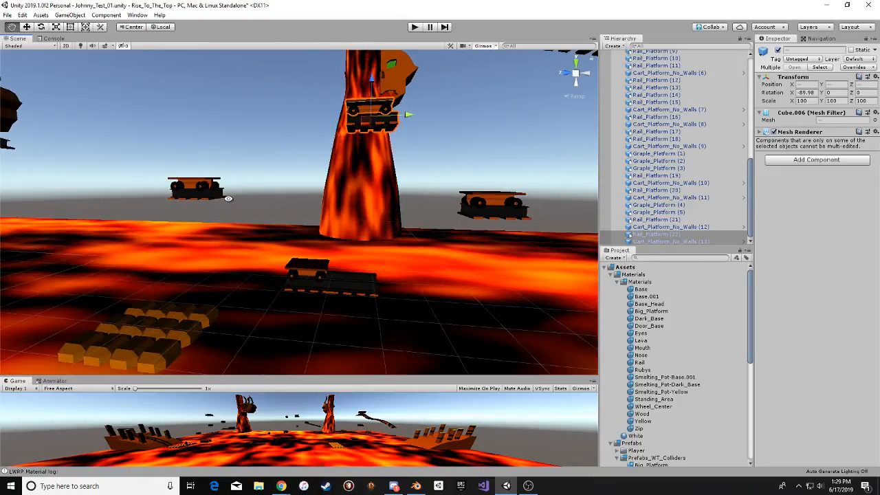
Delete Cart_Platform_No_Walls (9) and the rail beneath it, Rail_Platform (18).
left_click_drag(230, 196, 270, 221, "alt")
left_click(281, 177)
key("Delete")
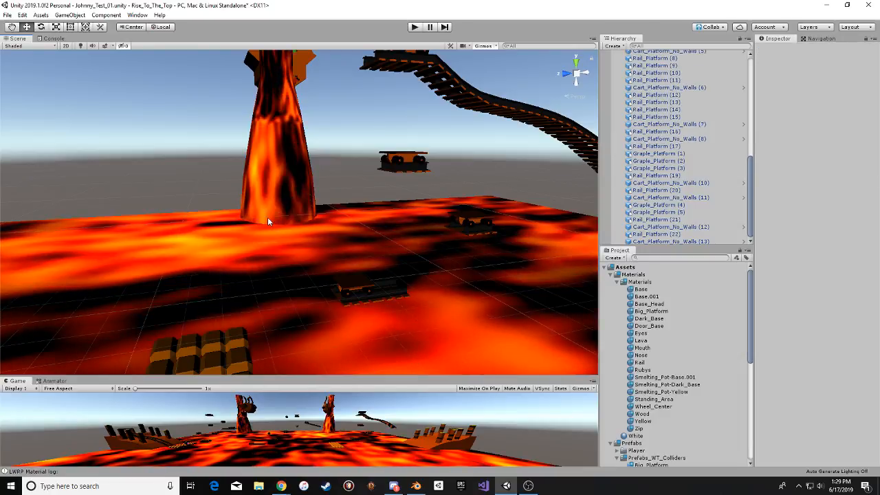
Duplicate Graple_Platform (4) and move the copy along the course to about Z -194.9.
left_click_drag(227, 276, 261, 172, "alt")
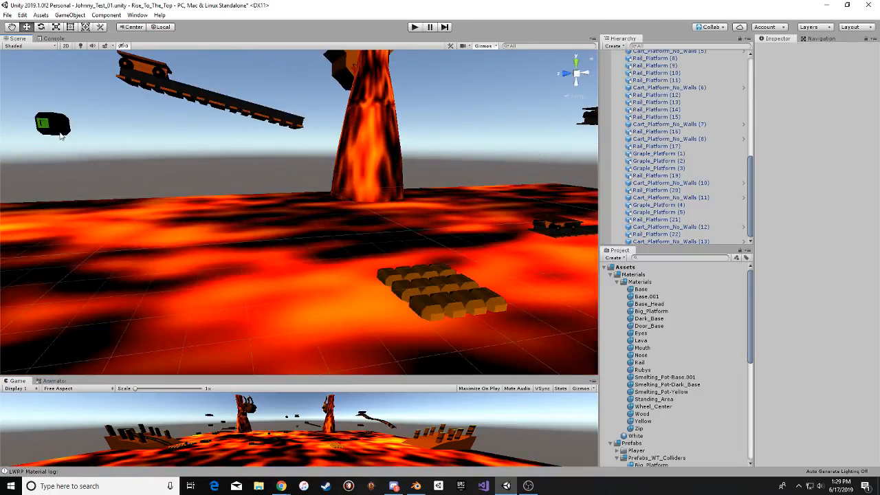
left_click(61, 125)
key("ctrl+d")
left_click_drag(93, 124, 279, 115)
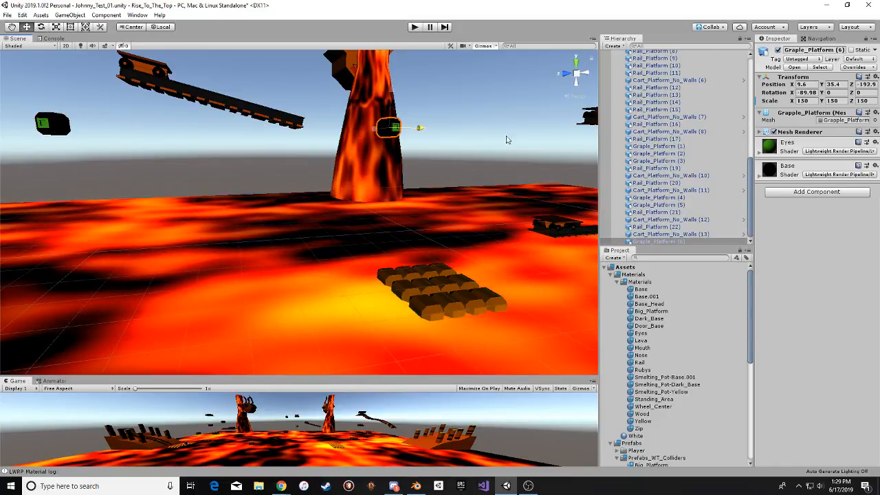
left_click_drag(263, 161, 213, 165, "alt")
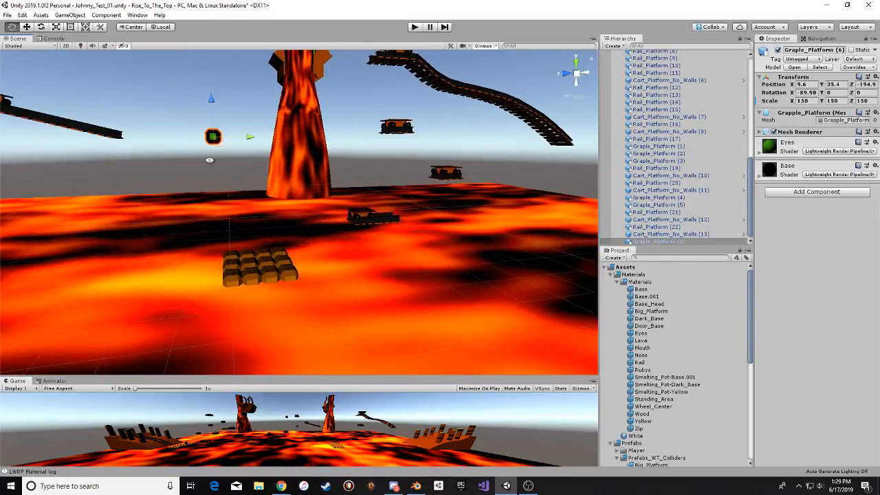
Move Graple_Platform (6) farther along the course and lower it, to about Y 19.7, Z -239.2.
left_click_drag(242, 139, 342, 141)
left_click_drag(413, 155, 263, 148, "alt")
left_click_drag(212, 139, 212, 159)
scroll(212, 159, "down", 2)
middle_click_drag(212, 159, 338, 128)
scroll(337, 128, "up", 2)
left_click_drag(337, 128, 279, 123)
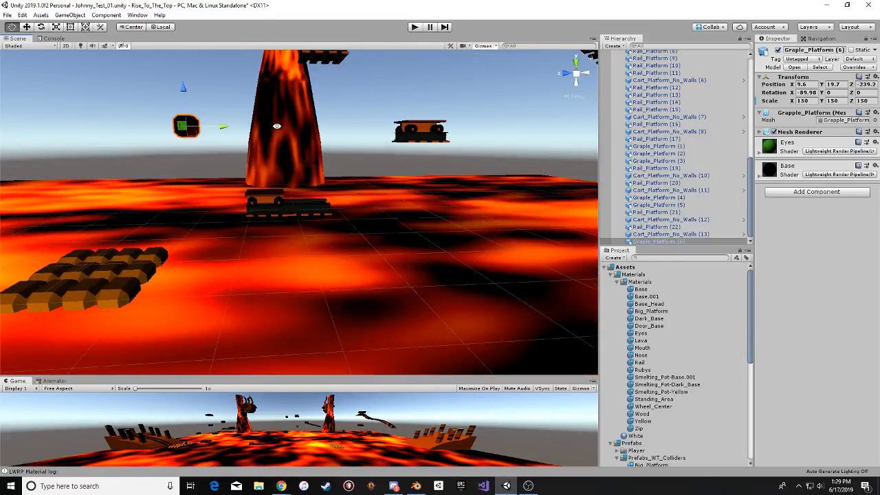
Select Rail_Platform (21) and the cart standing on it, Cart_Platform_No_Walls (12), together.
middle_click_drag(279, 123, 196, 162)
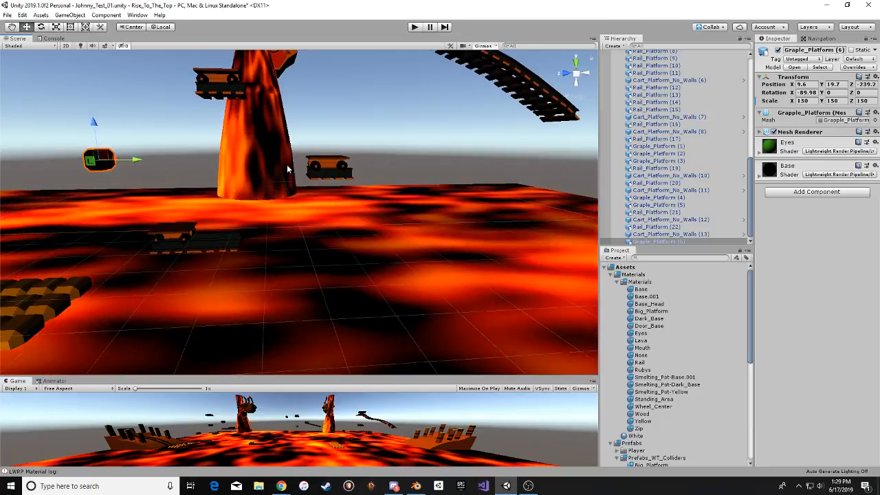
left_click(316, 170, "shift")
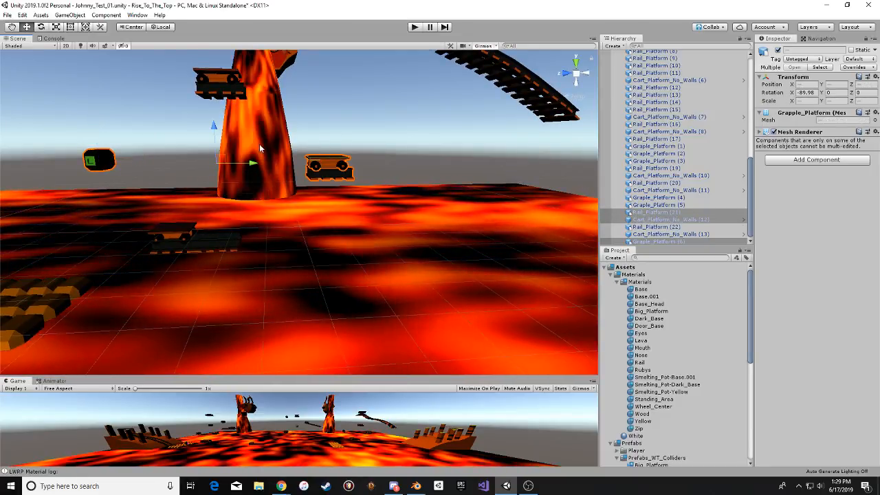
left_click(321, 175)
scroll(342, 162, "up", 3)
left_click_drag(342, 159, 353, 182, "alt")
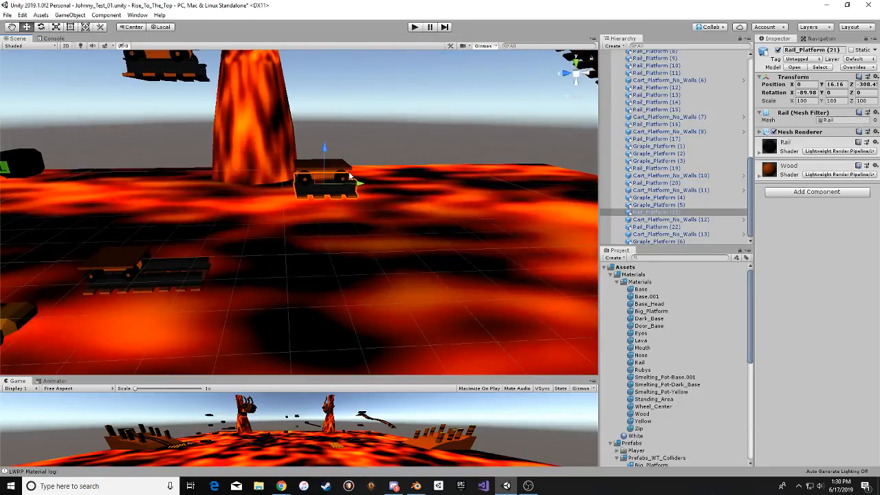
left_click(349, 176, "shift")
left_click(338, 186)
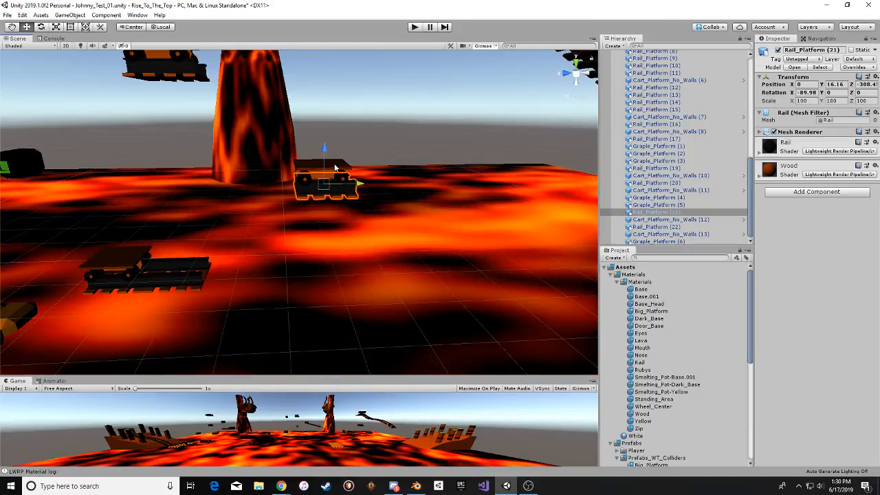
left_click(334, 172, "shift")
left_click_drag(333, 169, 330, 143, "alt")
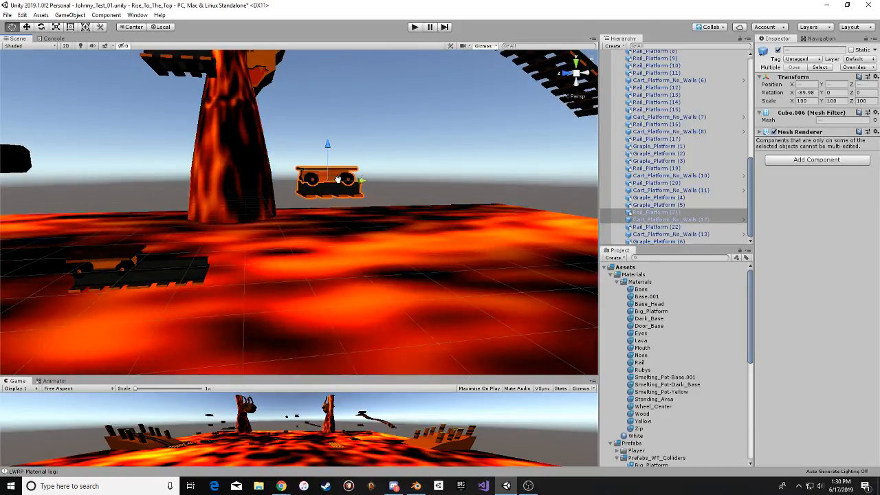
Move Rail_Platform (21) and Cart_Platform_No_Walls (12) slightly farther along the course, the rail to about Z -314.
middle_click_drag(337, 179, 324, 180)
left_click_drag(347, 182, 371, 182)
middle_click_drag(345, 165, 375, 181)
left_click_drag(367, 166, 367, 167)
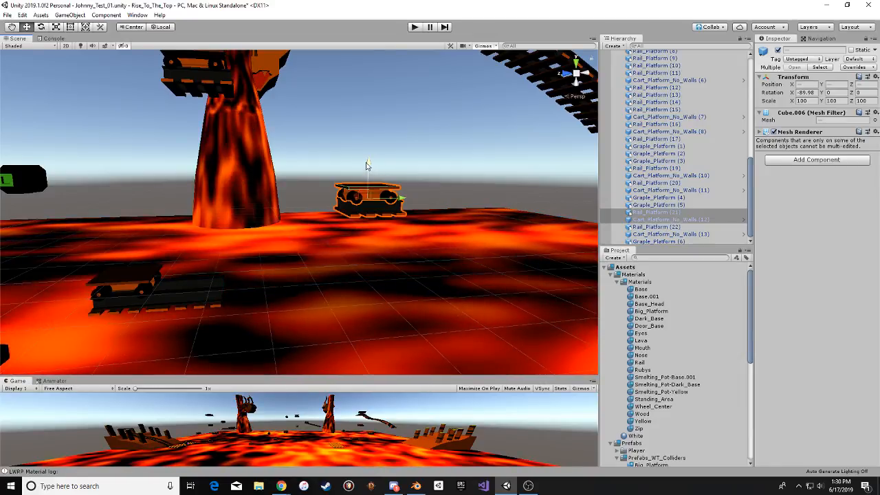
middle_click_drag(288, 150, 337, 128)
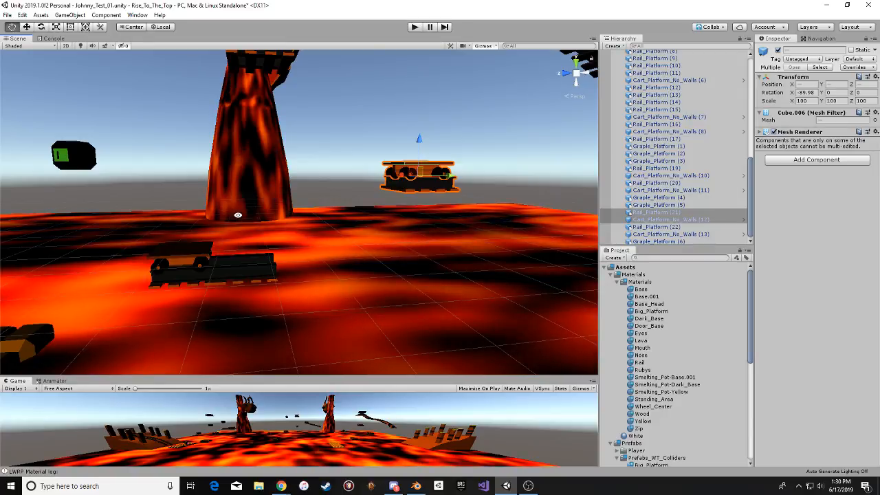
left_click_drag(238, 215, 285, 264, "alt")
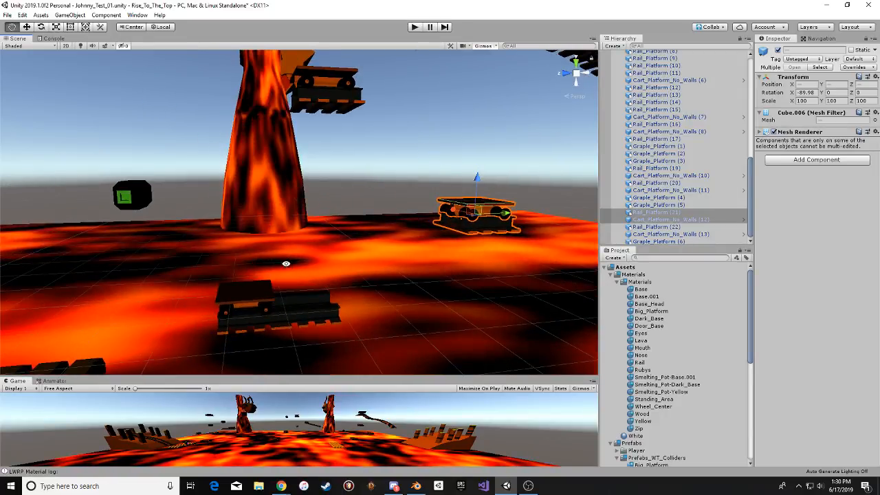
key("ctrl+d")
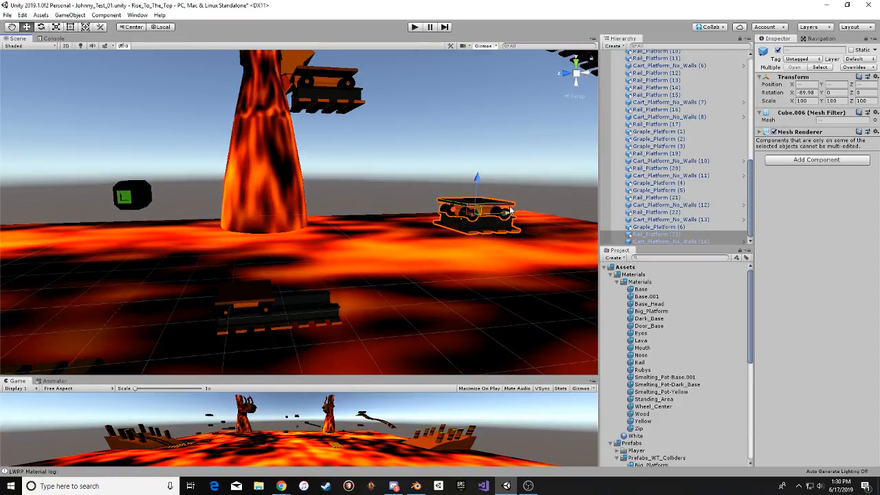
left_click_drag(510, 212, 258, 232)
middle_click_drag(278, 164, 147, 197)
key("Delete")
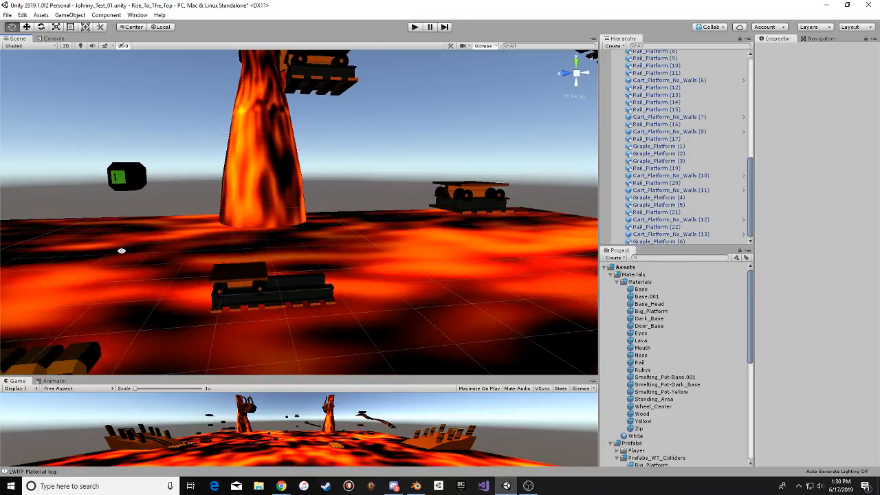
Duplicate Graple_Platform (6) and move the copy farther along the course and higher, to about Y 29.3, Z -298.7.
middle_click_drag(121, 250, 113, 255)
middle_click_drag(240, 186, 171, 212)
left_click(64, 207)
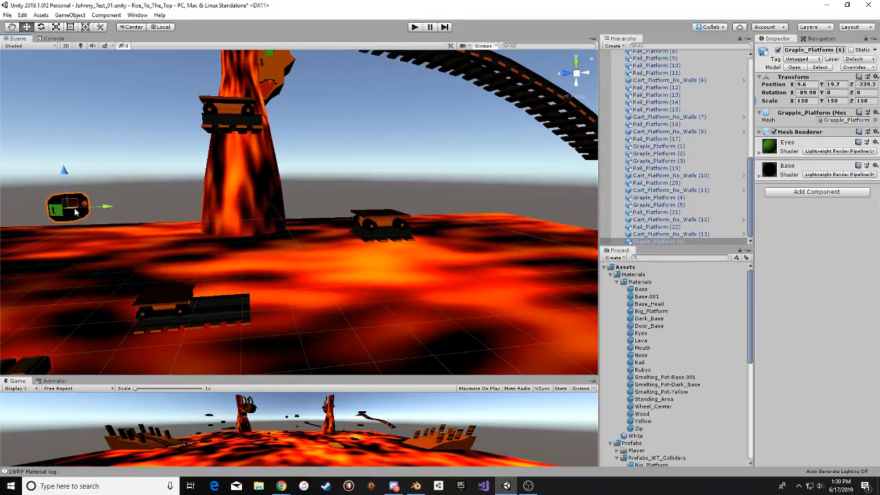
key("ctrl+d")
left_click_drag(76, 210, 311, 126)
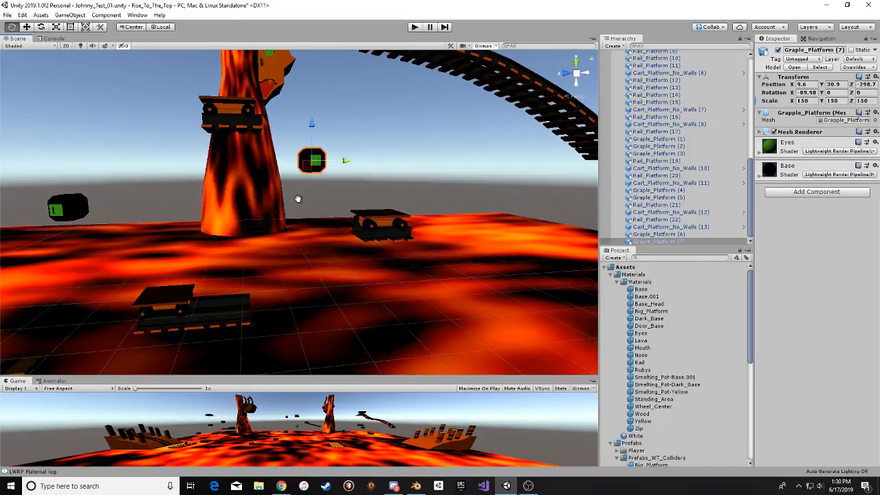
middle_click_drag(298, 198, 268, 210)
left_click_drag(281, 135, 281, 143)
left_click_drag(274, 227, 253, 238, "alt")
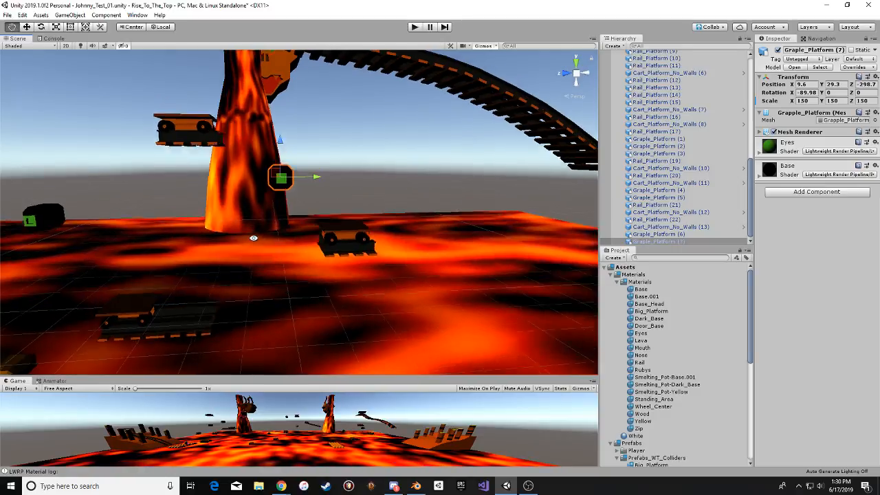
Raise Graple_Platform (7) to about Y 48.7 and shift it along the course to about Z -305.3.
left_click_drag(280, 147, 278, 107)
middle_click_drag(288, 147, 285, 176)
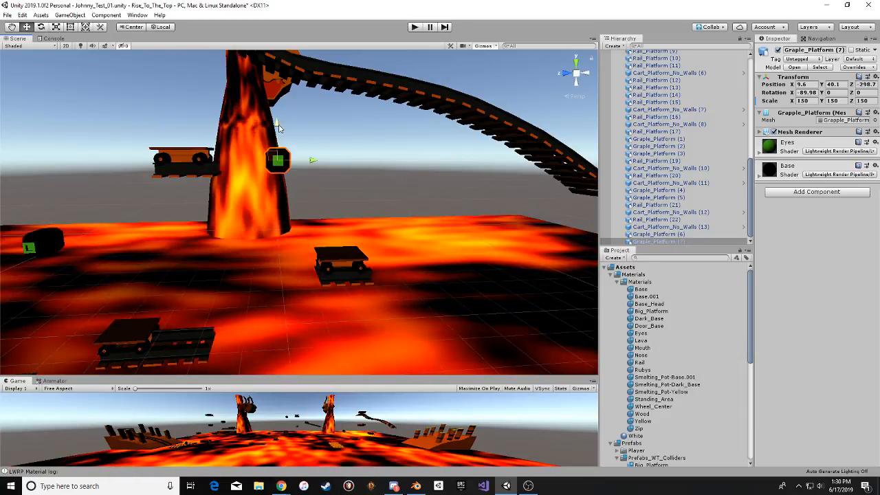
left_click_drag(278, 126, 278, 82)
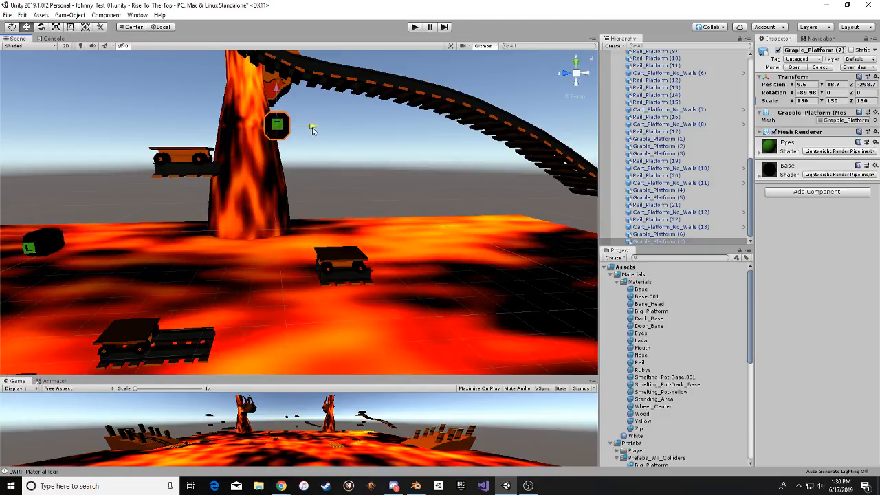
left_click_drag(313, 127, 337, 130)
middle_click_drag(350, 167, 323, 186)
scroll(220, 202, "down", 10)
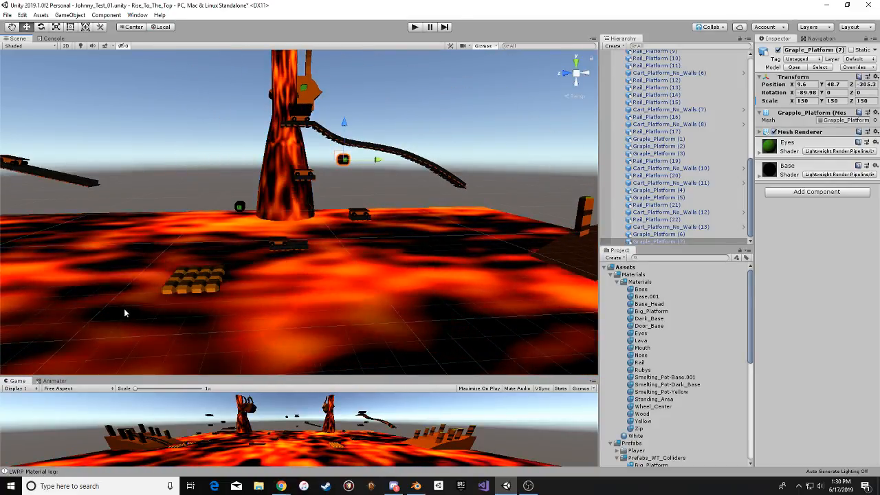
left_click(192, 281)
left_click(283, 246, "shift")
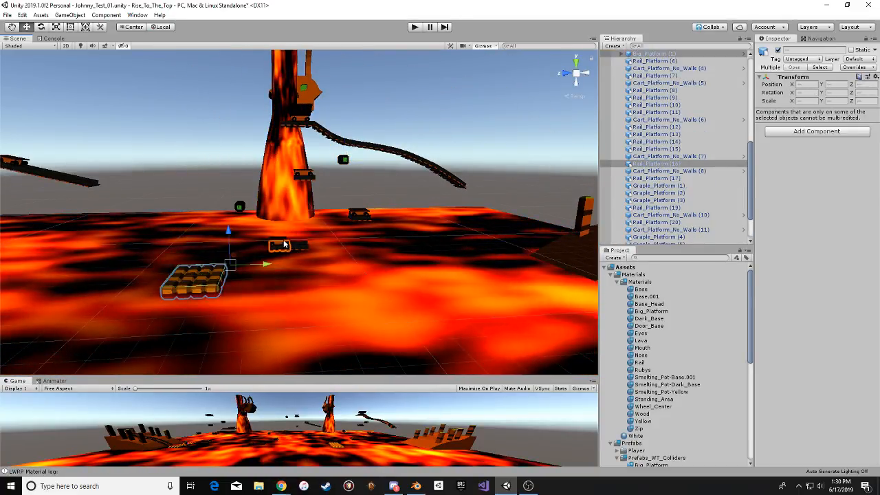
left_click(284, 244, "shift")
scroll(290, 246, "up", 2)
left_click_drag(301, 259, 252, 258)
scroll(292, 240, "up", 2, "alt")
Select Rail_Platform (21) with the cart standing on it and move both back along the course, closer to Graple_Platform (6).
left_click(381, 217)
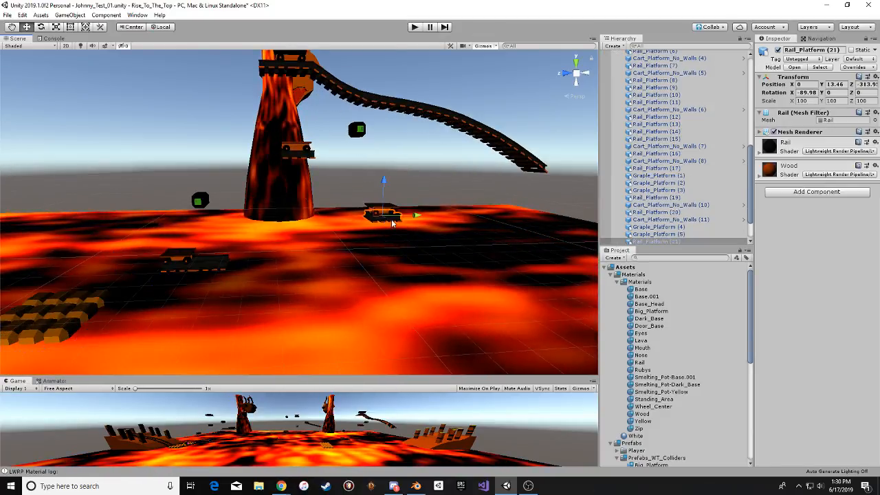
scroll(420, 212, "up", 3, "alt")
left_click(441, 220, "shift")
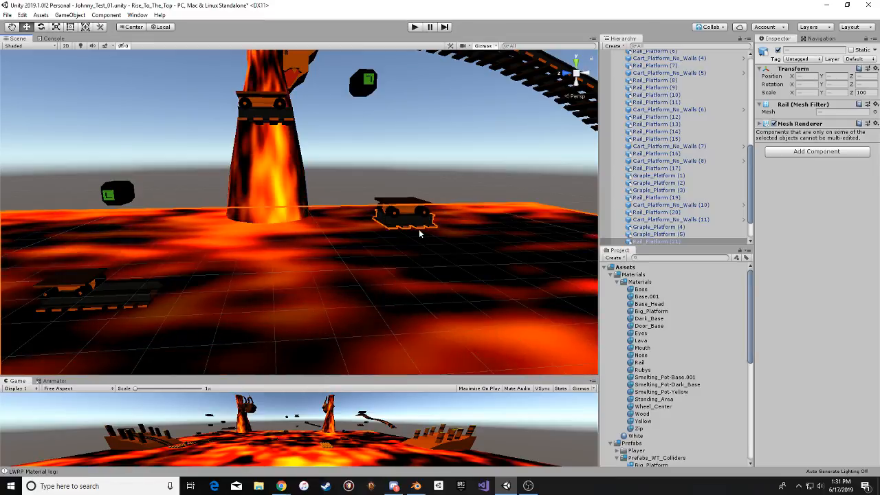
left_click(416, 217, "shift")
left_click(415, 211, "shift")
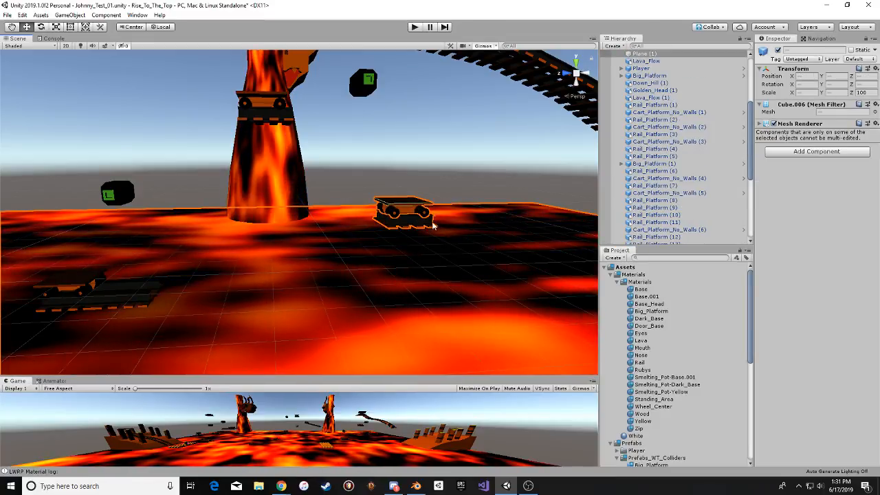
left_click(418, 227)
scroll(423, 224, "up", 2)
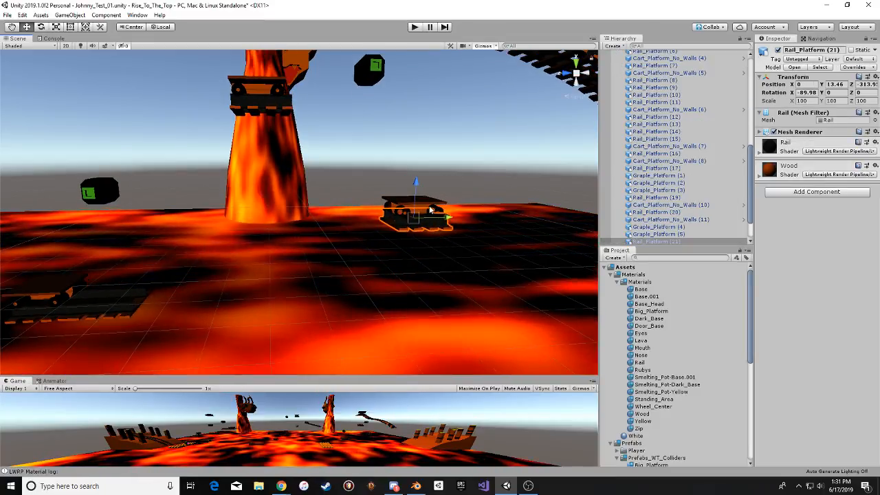
left_click(442, 210, "shift")
left_click_drag(445, 211, 341, 192, "alt")
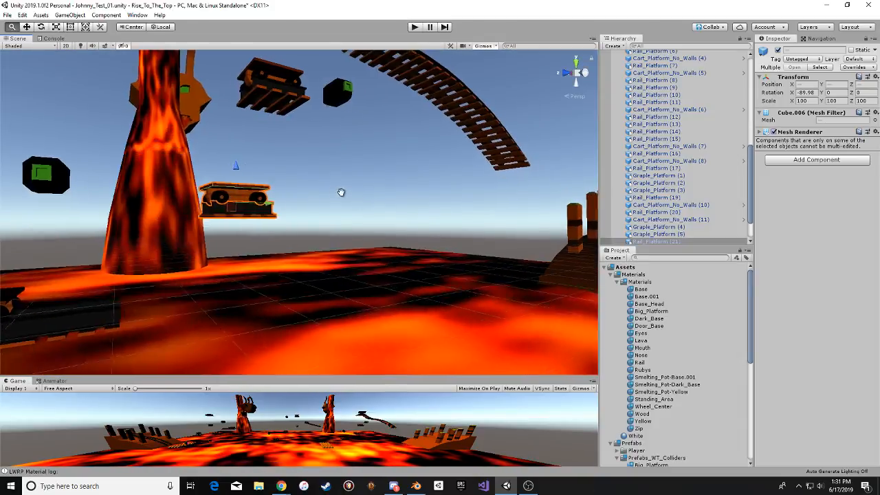
middle_click_drag(226, 232, 312, 234)
left_click_drag(312, 234, 227, 252, "alt")
middle_click_drag(227, 252, 262, 261)
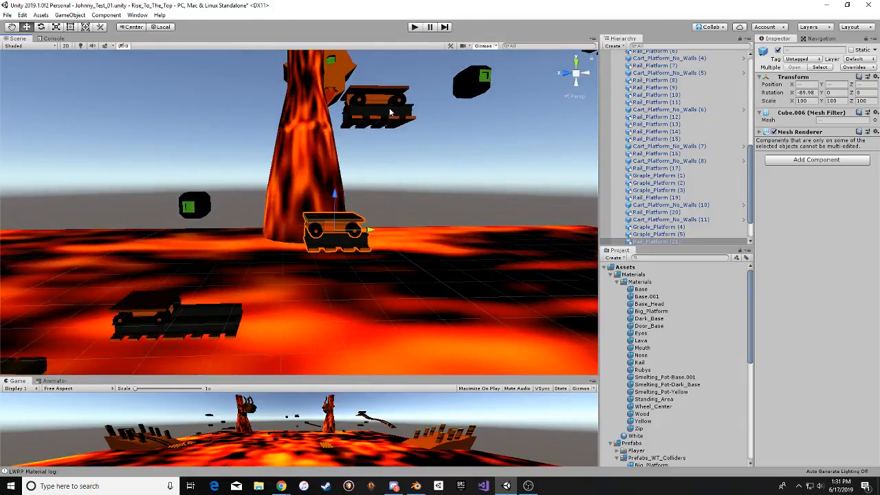
Lower Rail_Platform (22) and Cart_Platform_No_Walls (13) together and shift them along the course, the cart to about Y 32, Z -300.
left_click(389, 116)
left_click(394, 98, "shift")
left_click_drag(376, 80, 416, 171)
Delete Graple_Platform (7).
left_click(423, 160)
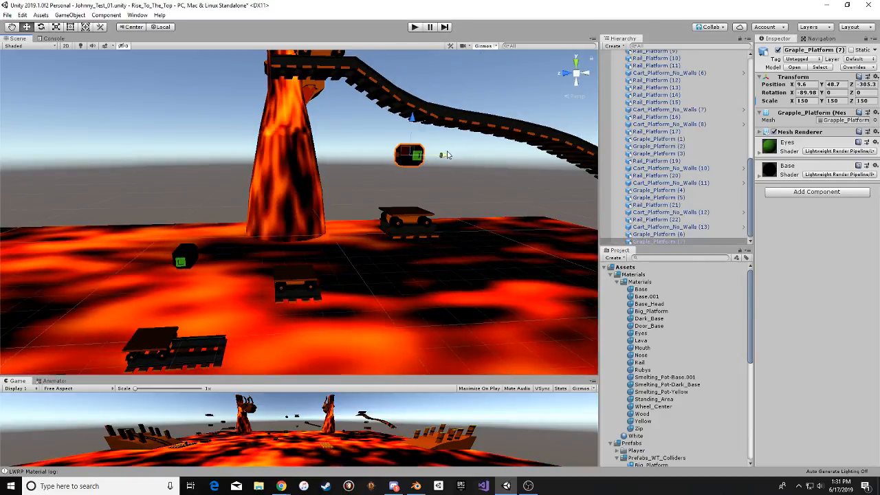
mouse_move(348, 167)
left_mouse_down("alt")
mouse_move(369, 175)
mouse_move(353, 164)
left_mouse_up("alt")
key("Delete")
scroll(390, 159, "down", 4)
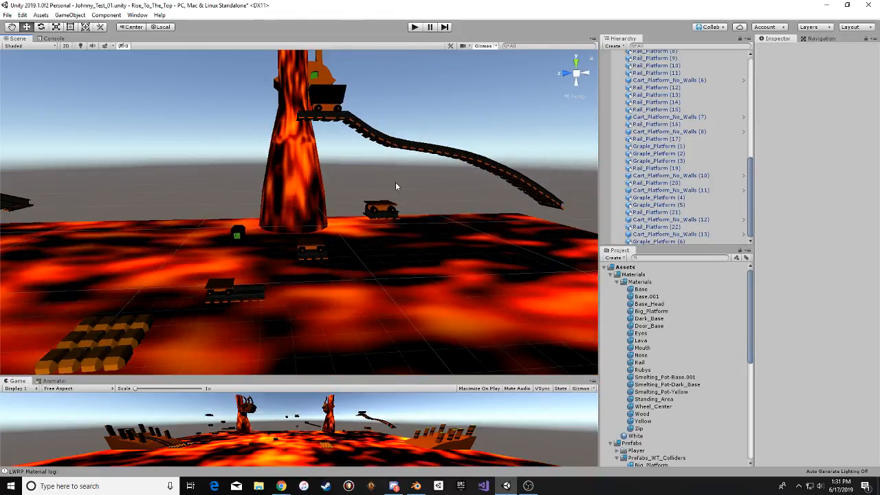
Try moving Down_Tracks (1) and Cart_Platform_All_Walls together farther along the course toward the end platform.
left_click_drag(396, 183, 347, 213, "alt")
left_click_drag(382, 168, 312, 183, "alt")
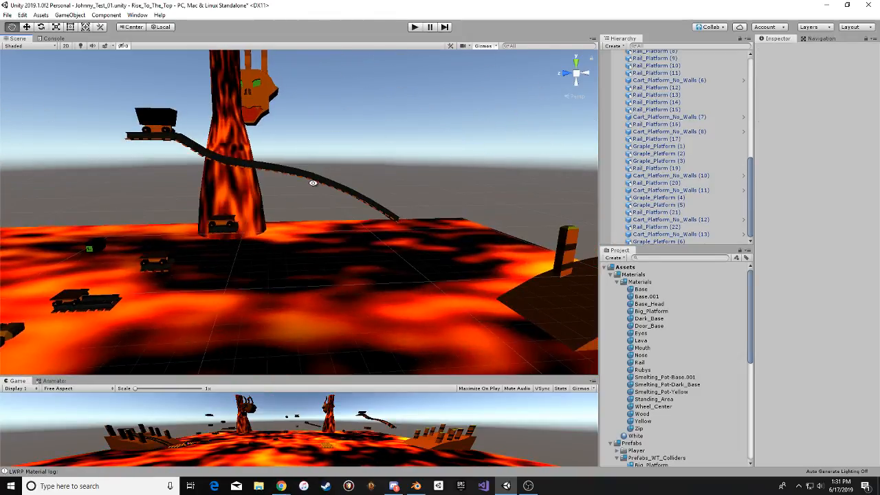
left_click(166, 138)
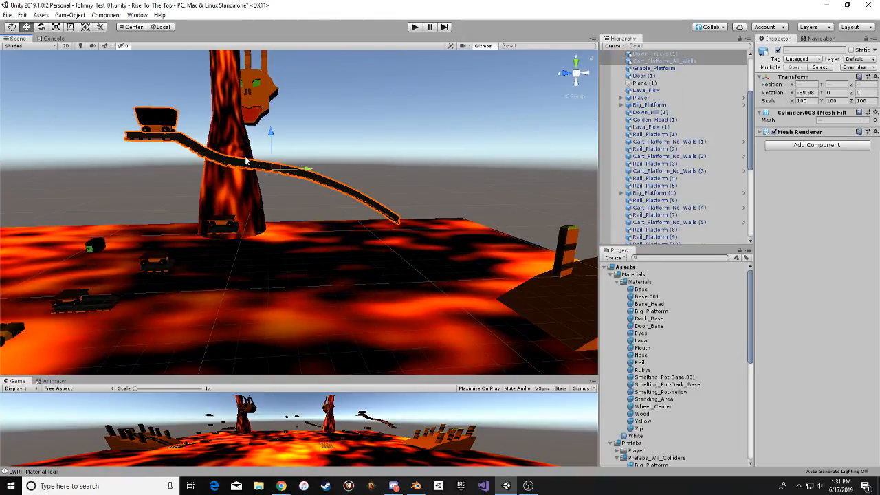
left_click_drag(382, 167, 496, 158)
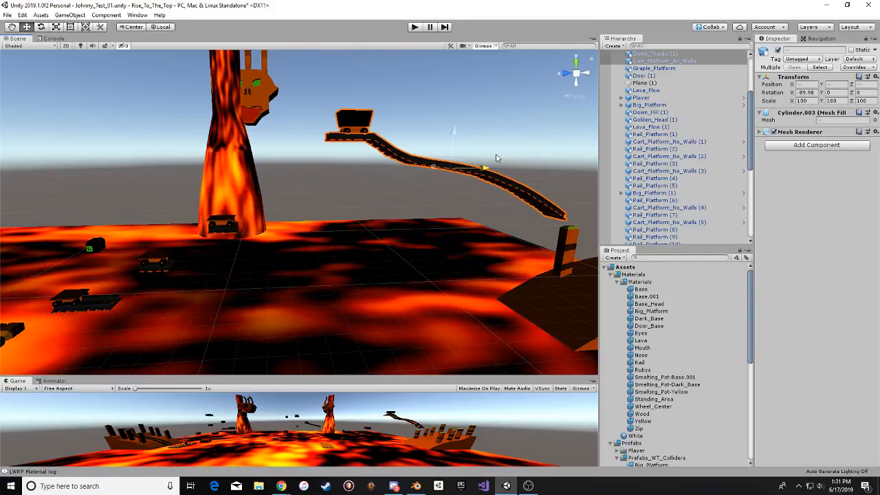
left_click_drag(429, 171, 227, 175, "alt")
middle_click_drag(454, 174, 506, 177)
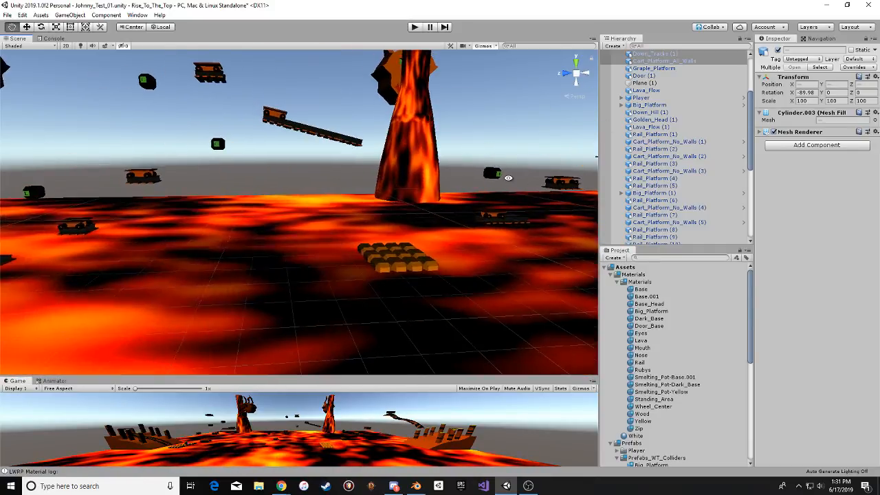
Undo the move of Down_Tracks (1) and Cart_Platform_All_Walls.
middle_click_drag(479, 210, 392, 257)
left_click_drag(392, 256, 286, 236, "alt")
key("ctrl+z")
key("ctrl+z")
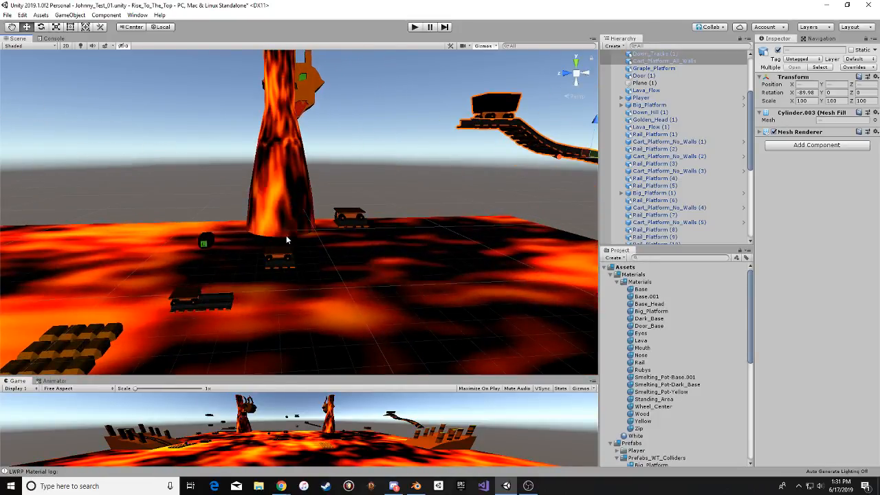
Duplicate Rail_Platform (22) with Cart_Platform_No_Walls (13), then raise the copies and move them back, the cart to about Y 48, Z -266.
middle_click_drag(343, 231, 284, 219)
left_click_drag(285, 220, 298, 242, "alt")
scroll(301, 234, "up", 4)
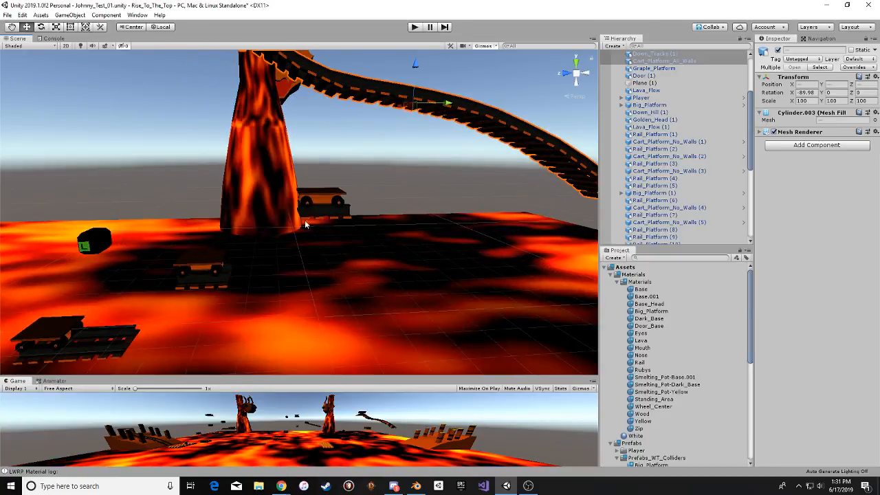
left_click(326, 205)
middle_click_drag(379, 199, 362, 226)
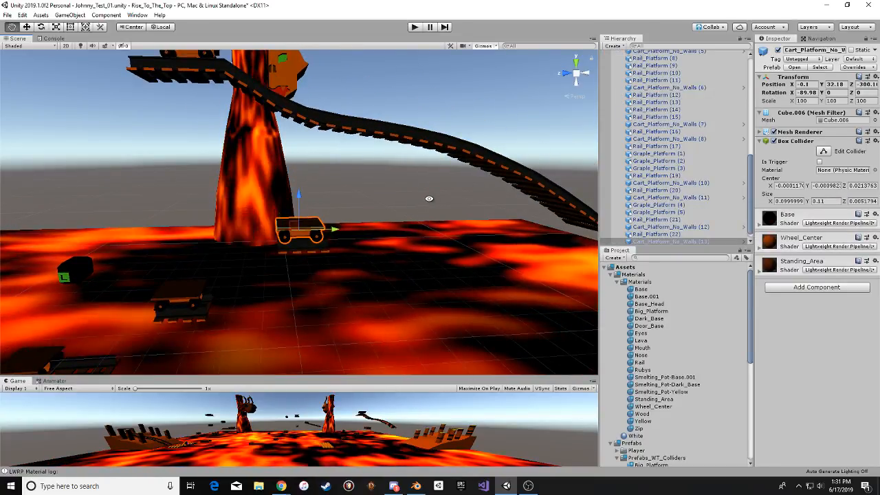
right_click_drag(429, 199, 344, 208, "alt")
middle_click_drag(343, 209, 381, 228)
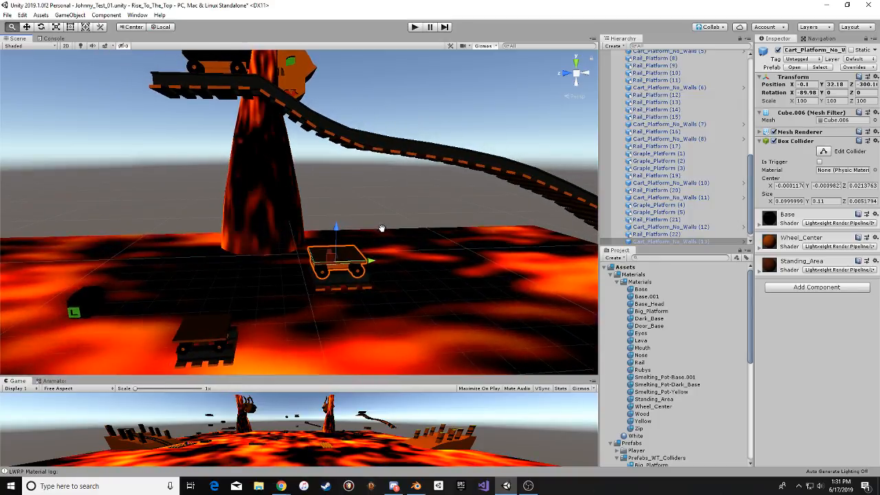
left_click(357, 287, "shift")
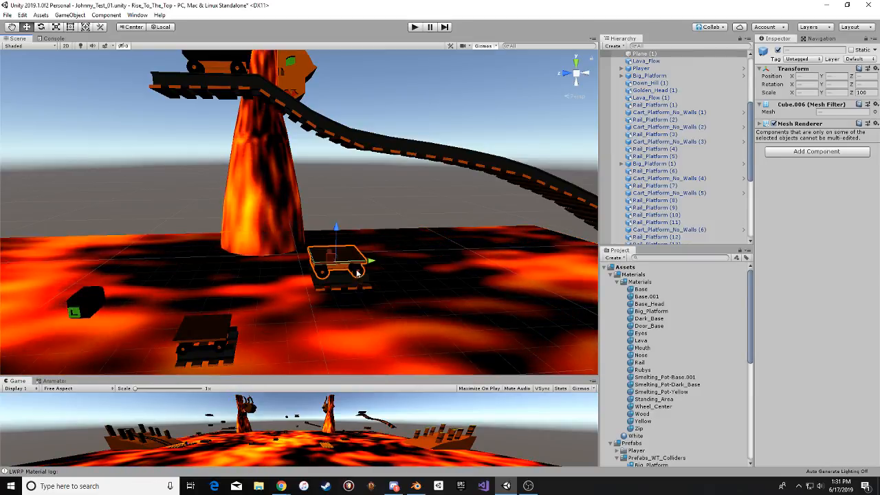
left_click(357, 287, "shift")
key("ctrl+d")
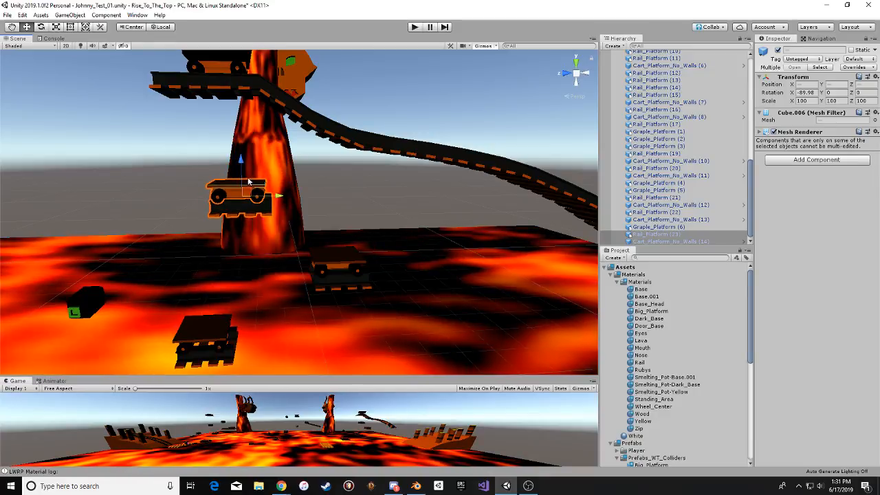
left_click_drag(249, 181, 223, 198)
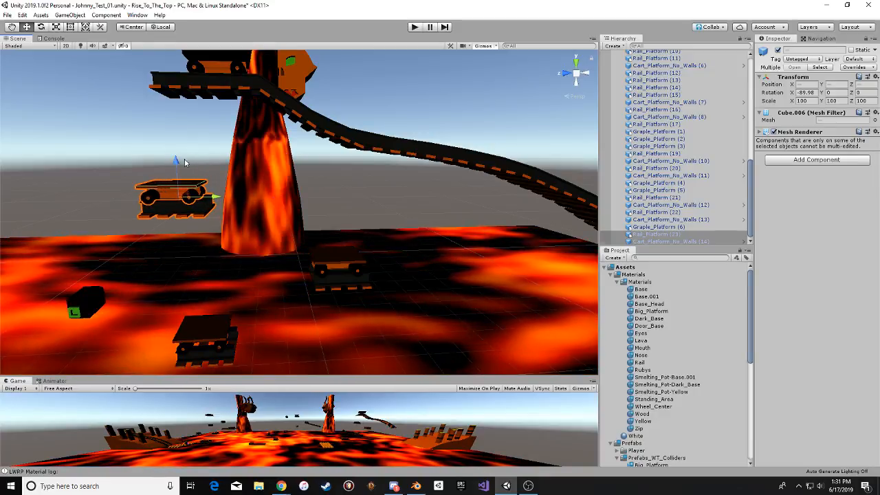
left_click(206, 175)
Move Graple_Platform (6) farther along the course and raise it, to about Y 58.9, Z -286.1.
right_click_drag(206, 176, 310, 224)
left_click(271, 179)
middle_click_drag(274, 280, 277, 295)
scroll(279, 292, "up", 3)
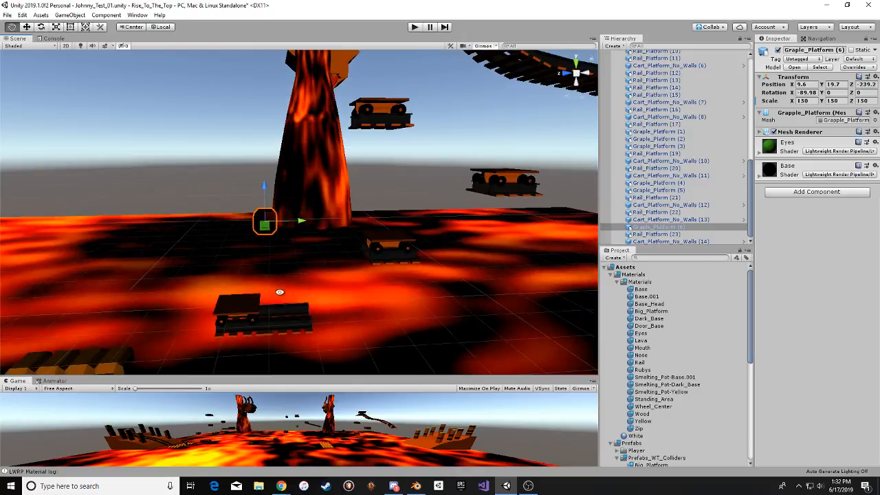
middle_click_drag(274, 350, 257, 285)
middle_click_drag(298, 261, 206, 309)
middle_click_drag(294, 272, 258, 298)
left_click_drag(263, 293, 297, 233, "alt")
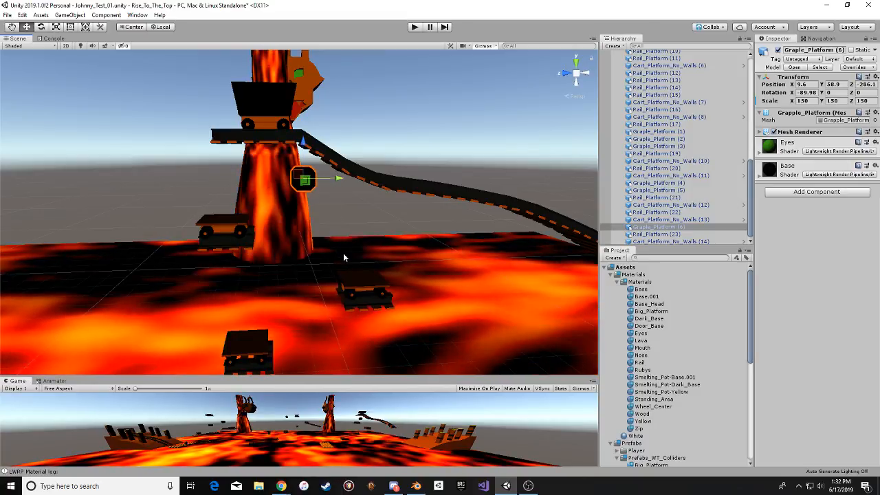
Duplicate Cart_Platform_No_Walls (14) together with Rail_Platform (23), then raise the copies and move them farther back past the lava pillar.
left_click(212, 242)
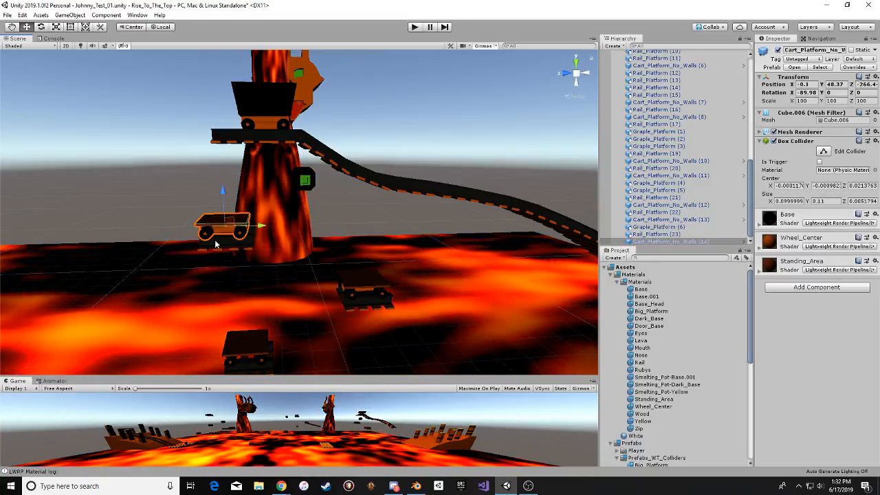
left_click_drag(257, 223, 348, 216, "alt")
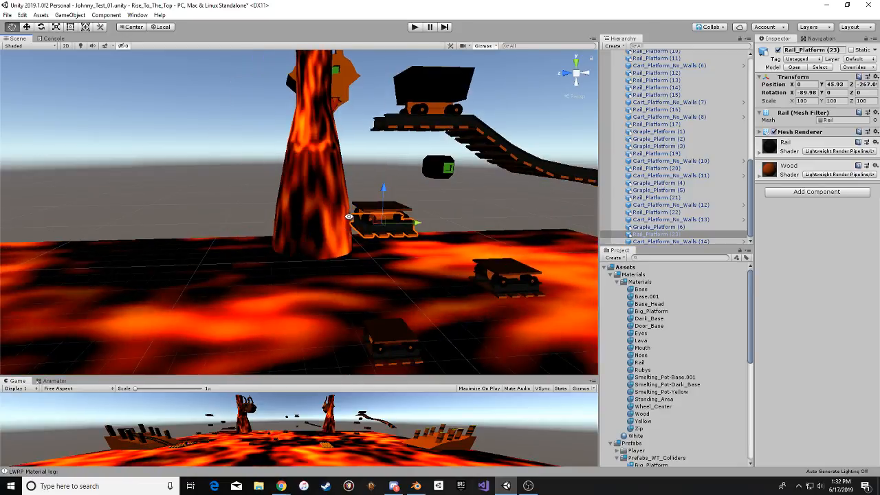
left_click(411, 216, "shift")
left_click_drag(424, 218, 427, 184, "alt")
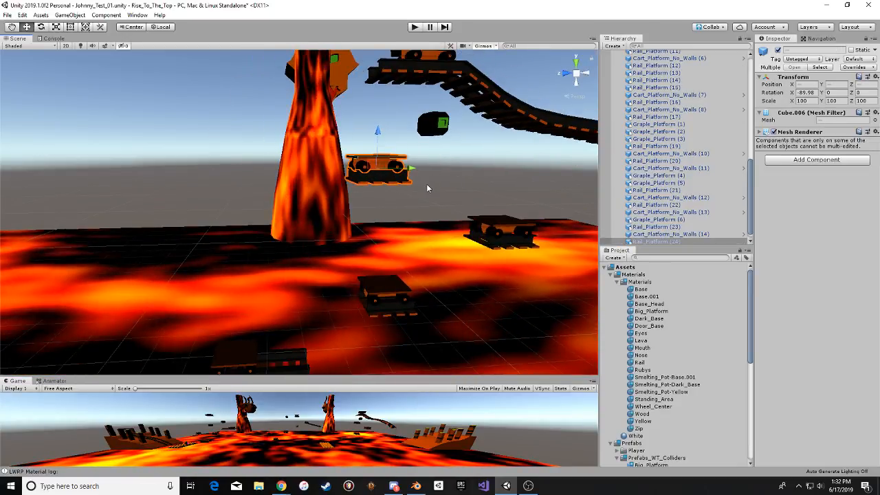
key("f")
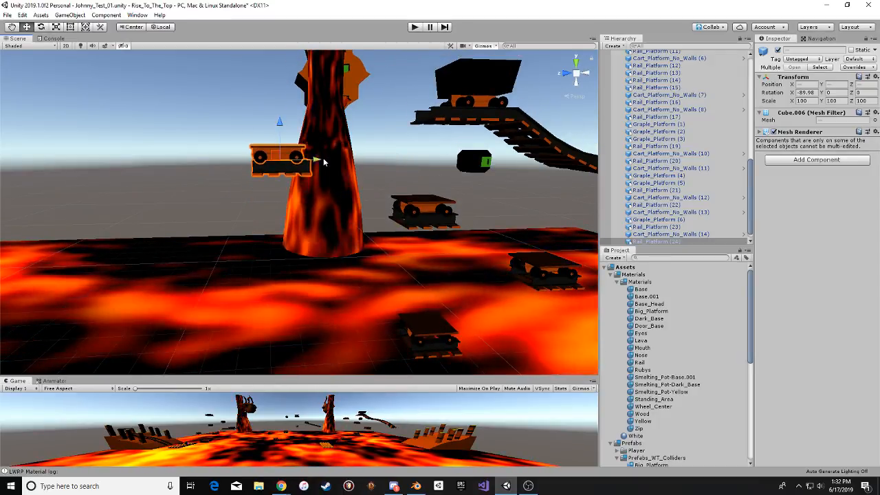
Duplicate Graple_Platform (6), then move the copy back and raise it, to about Y 84.3, Z -186.1.
left_click(477, 178)
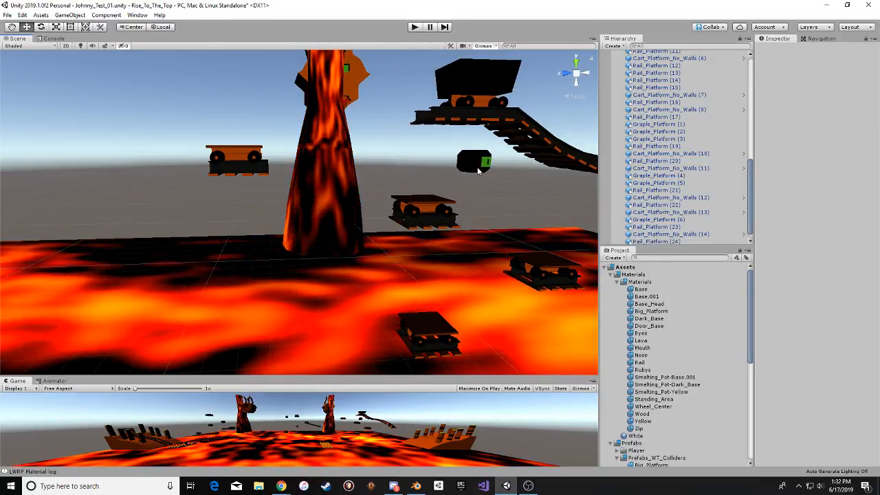
left_click(479, 172)
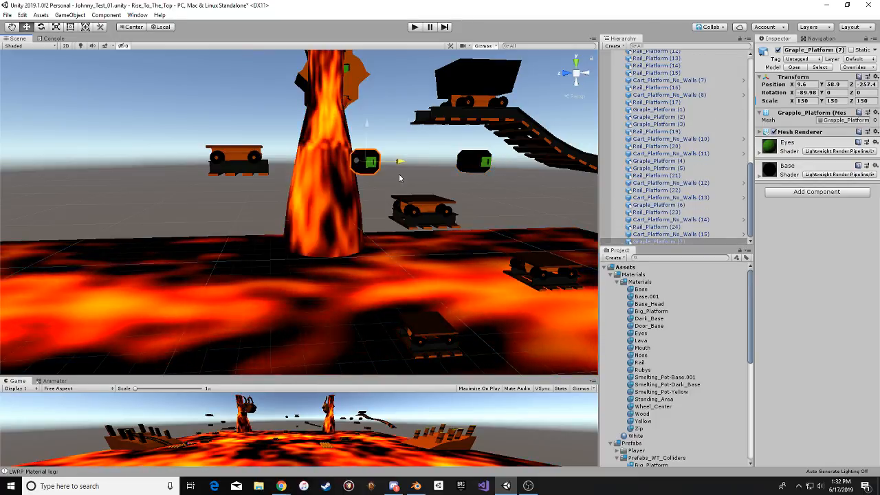
left_click_drag(358, 172, 398, 247, "alt")
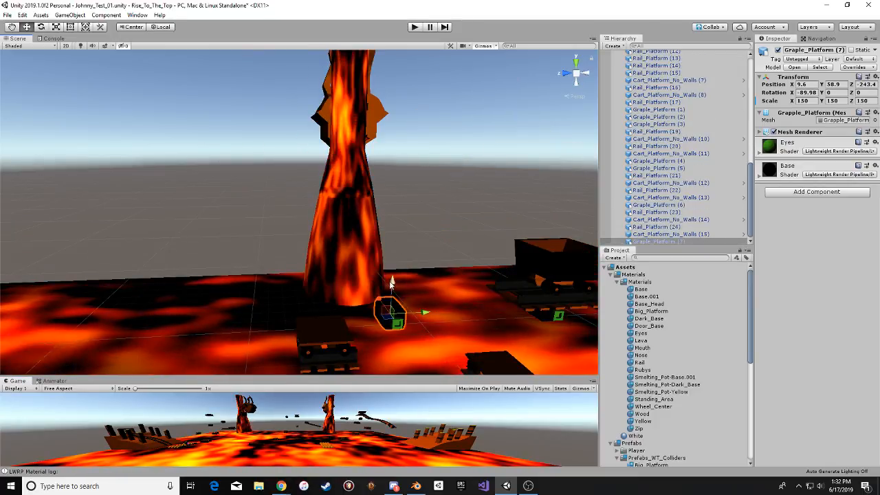
middle_click_drag(392, 282, 375, 204)
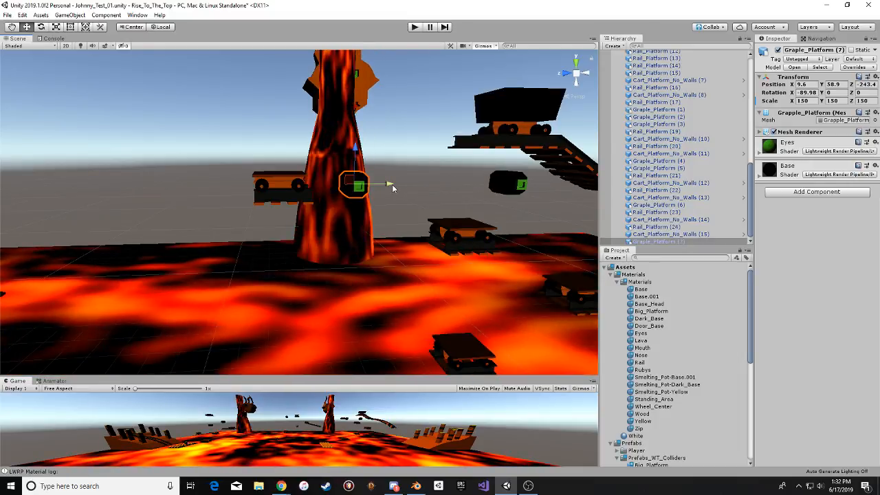
left_click_drag(392, 185, 136, 207)
middle_click_drag(136, 208, 84, 220)
right_click_drag(85, 220, 414, 257, "alt")
middle_click_drag(415, 257, 339, 268)
left_click(339, 264, "shift")
left_click(293, 264, "shift")
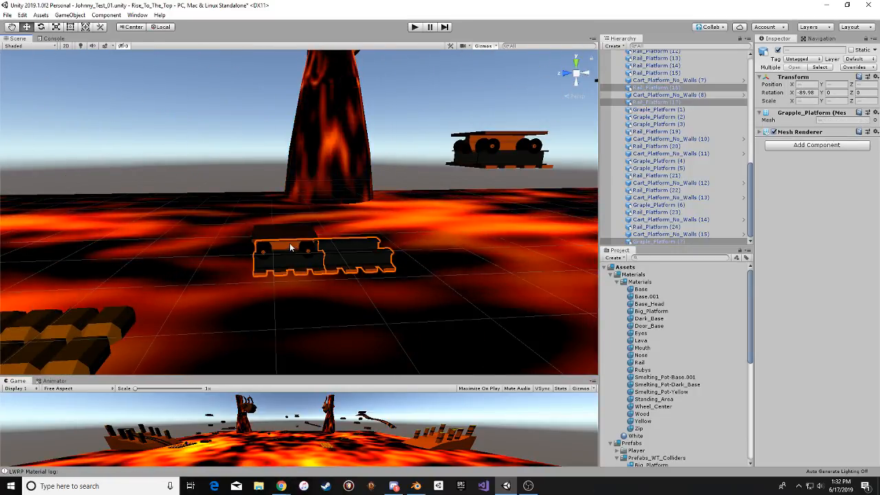
left_click(290, 244, "shift")
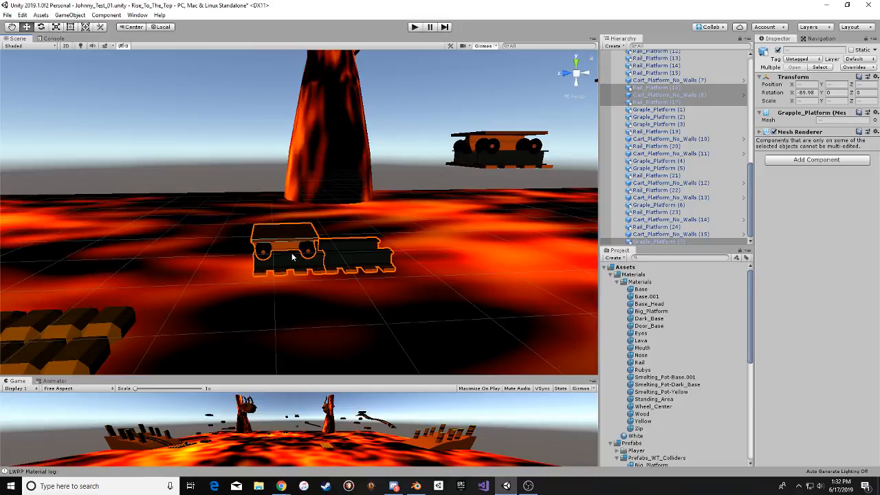
Duplicate Rail_Platform (16), Rail_Platform (17) and Cart_Platform_No_Walls (8), then raise and move the copies, the rail under the cart to about Y 89.8, Z -221.6.
left_click(292, 259)
left_click(338, 258, "shift")
left_click(280, 246, "shift")
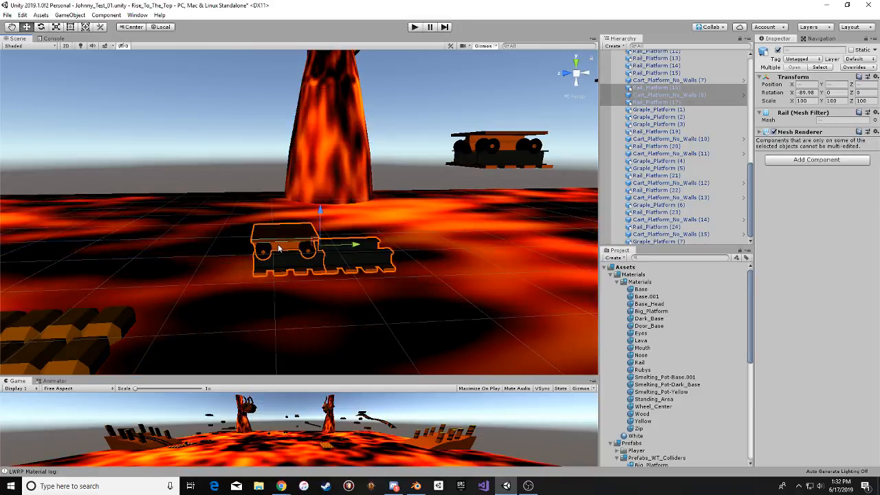
key("ctrl+d")
scroll(278, 248, "down", 4)
middle_click_drag(286, 256, 304, 281)
left_click_drag(307, 270, 312, 229)
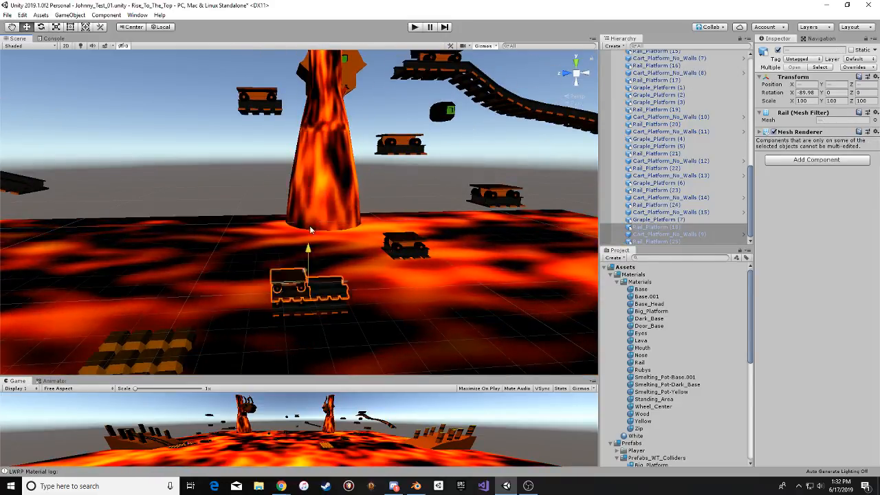
middle_click_drag(310, 229, 279, 281)
left_click_drag(272, 311, 296, 237)
left_click_drag(353, 231, 395, 187)
middle_click_drag(390, 187, 366, 205)
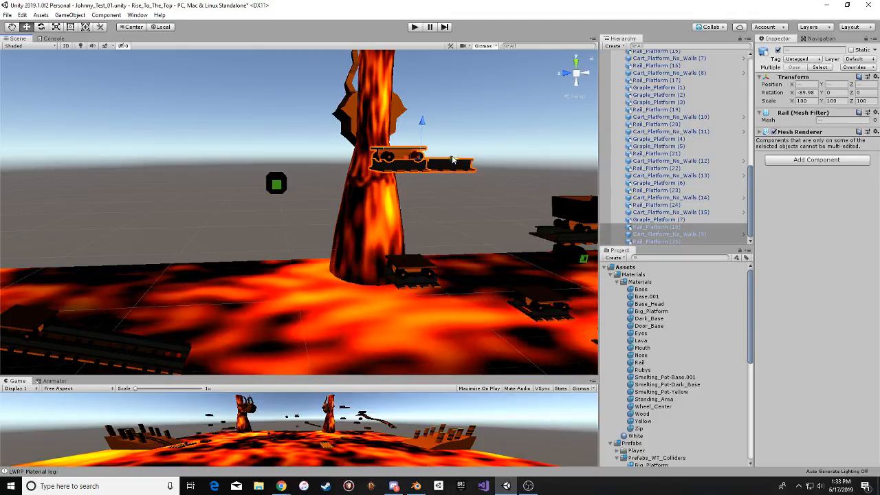
Duplicate Graple_Platform (7) and place the copy above it, at about X 9.8, Y 106.6, Z -207.7.
left_click(277, 185)
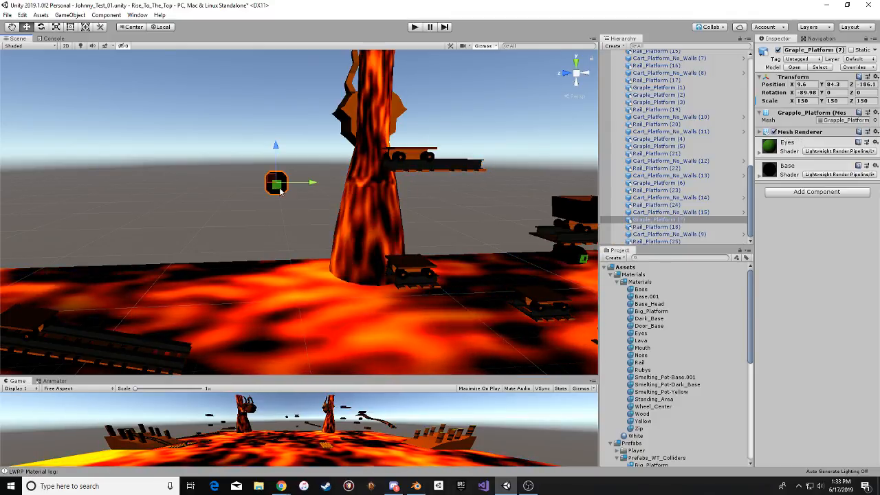
key("ctrl+d")
left_click_drag(279, 95, 279, 86)
left_click_drag(336, 101, 224, 160, "alt")
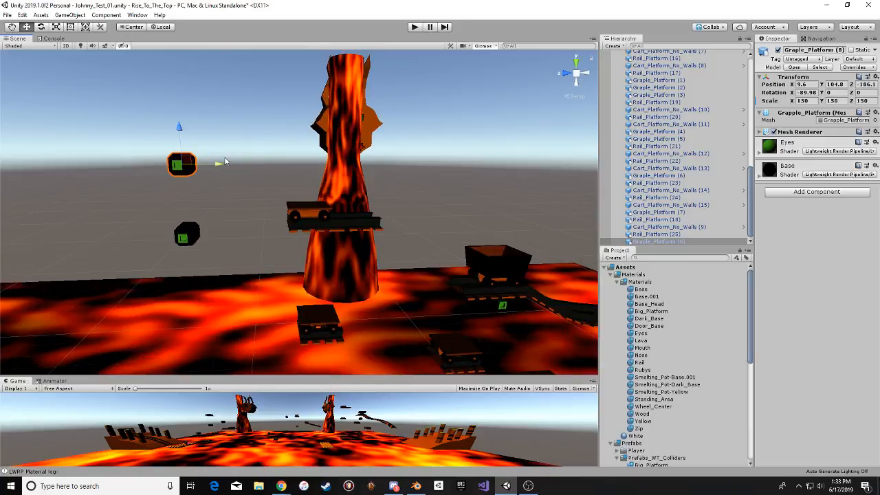
left_click(272, 159)
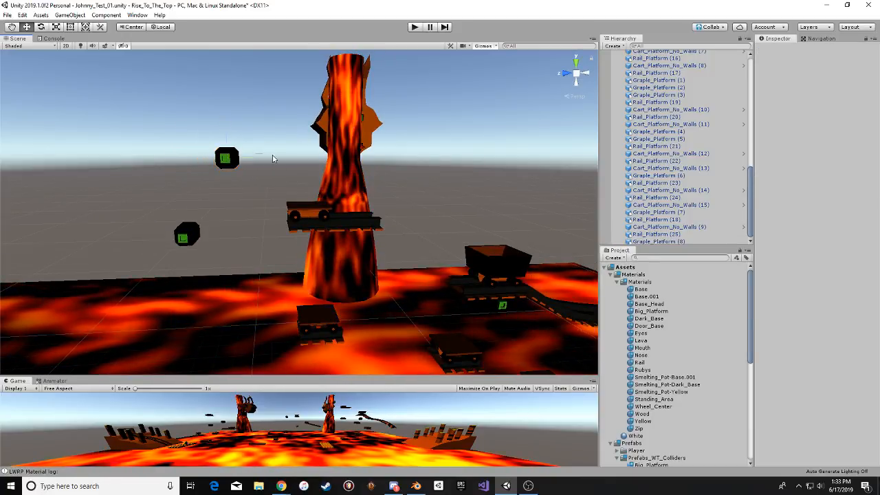
left_click(230, 160)
left_click_drag(266, 159, 293, 159)
middle_click_drag(269, 172, 306, 92)
left_click(228, 160)
left_click_drag(220, 122, 224, 132)
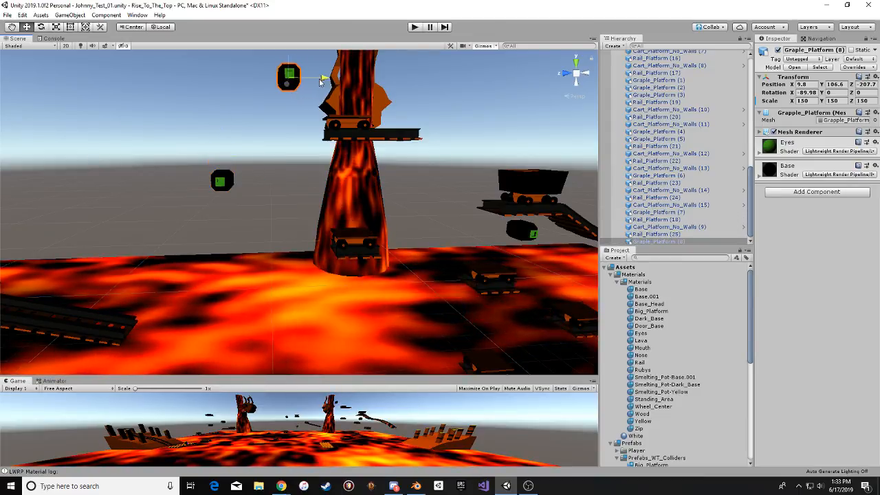
Select the highest cart with both its rails and examine the layout of the whole course from several angles.
left_click_drag(339, 121, 323, 143, "alt")
left_click(323, 150)
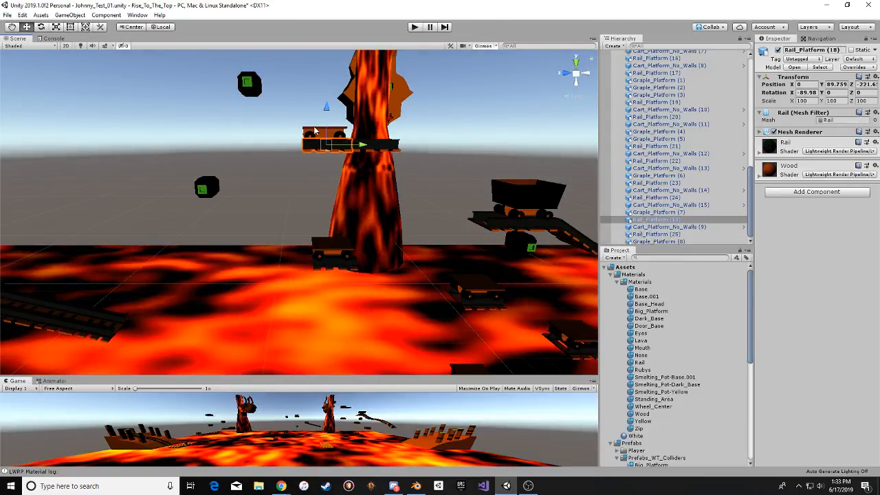
left_click(314, 130, "shift")
middle_click_drag(364, 133, 365, 157)
left_click(382, 169, "shift")
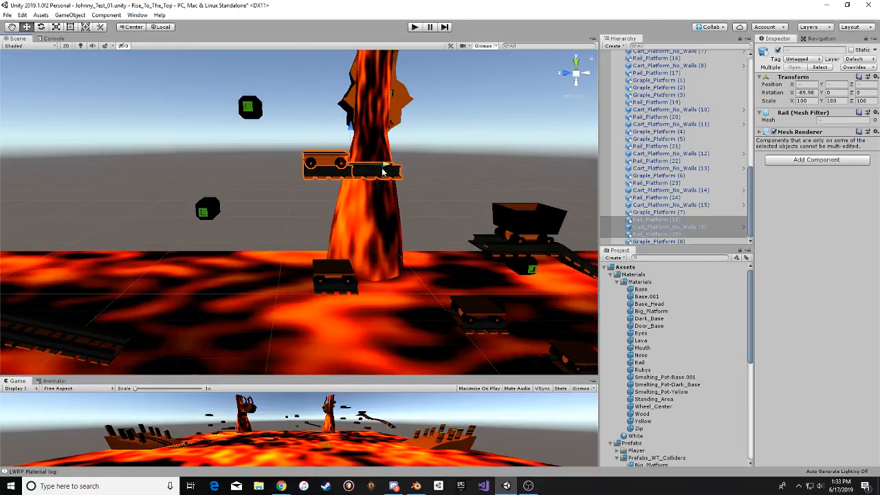
left_click_drag(391, 151, 226, 195, "alt")
middle_click_drag(407, 234, 298, 176)
scroll(351, 176, "down", 3)
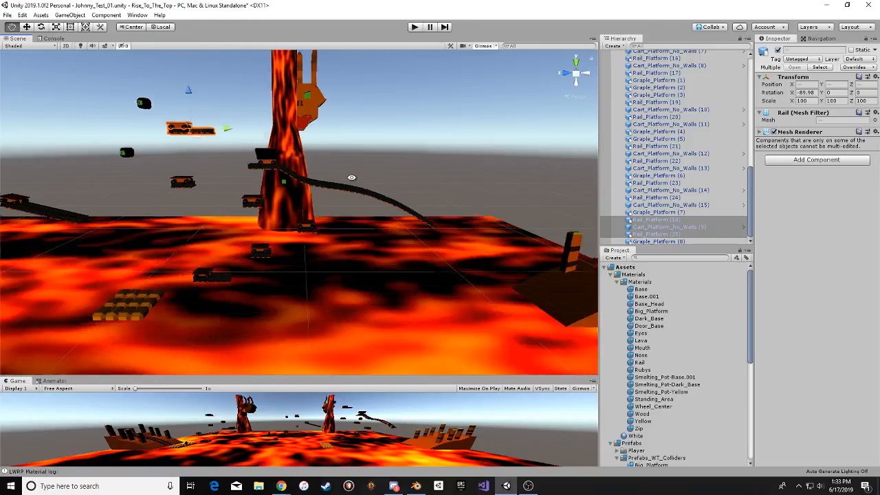
left_click_drag(351, 176, 419, 204, "alt")
left_click(257, 113)
middle_click_drag(257, 114, 310, 88)
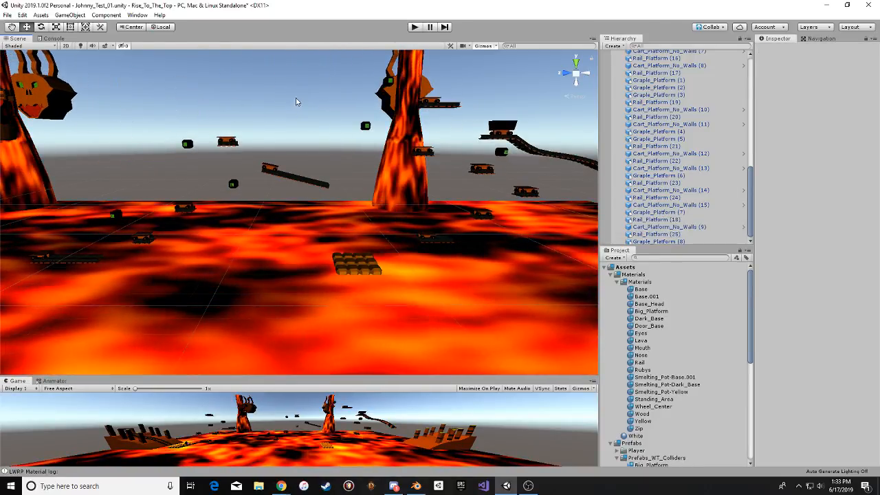
left_click_drag(301, 186, 332, 176, "alt")
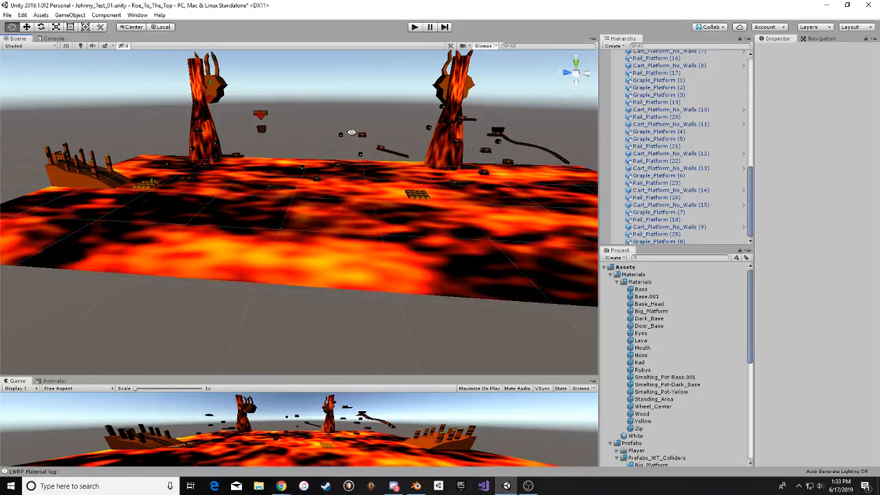
left_click_drag(364, 172, 372, 187, "alt")
Raise Cart_Three_Walls_Colliders to Y 0 and move it back onto the starting track, to about Z 358.3.
key("w")
right_click_drag(372, 188, 319, 99)
left_click(318, 99)
key("f")
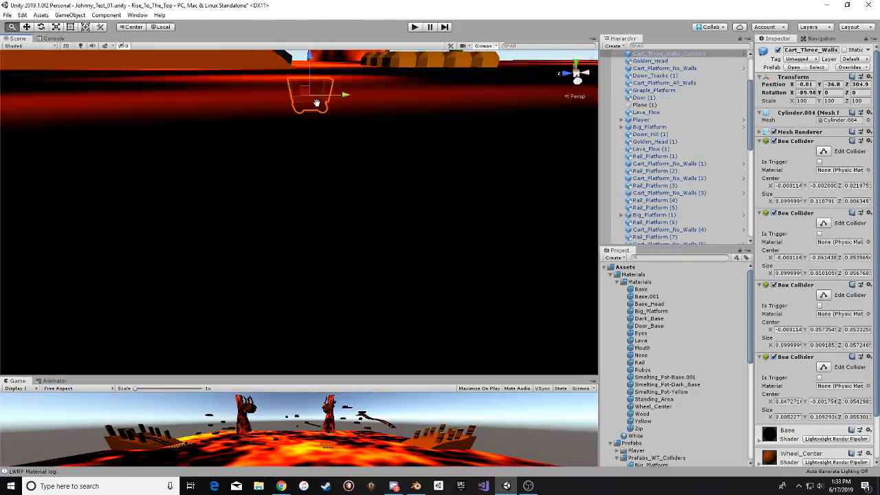
left_click_drag(303, 69, 306, 43)
middle_click_drag(308, 55, 310, 203)
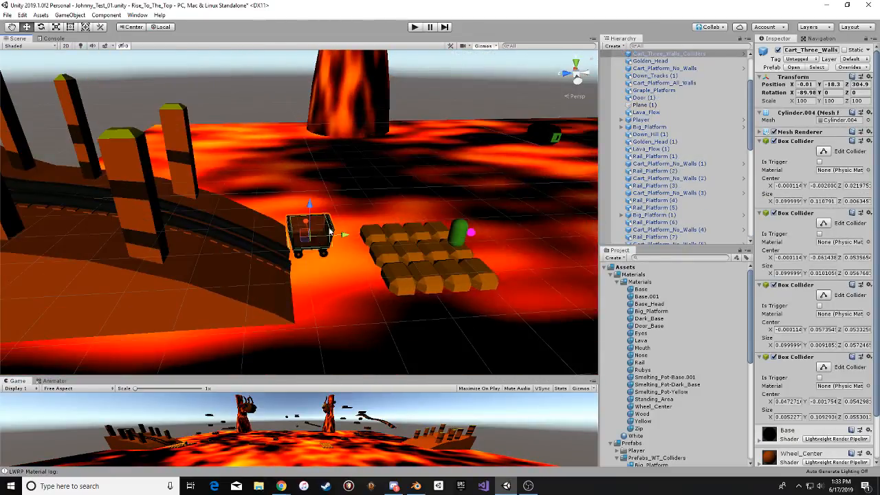
left_click_drag(310, 203, 310, 145)
left_click_drag(339, 179, 165, 192)
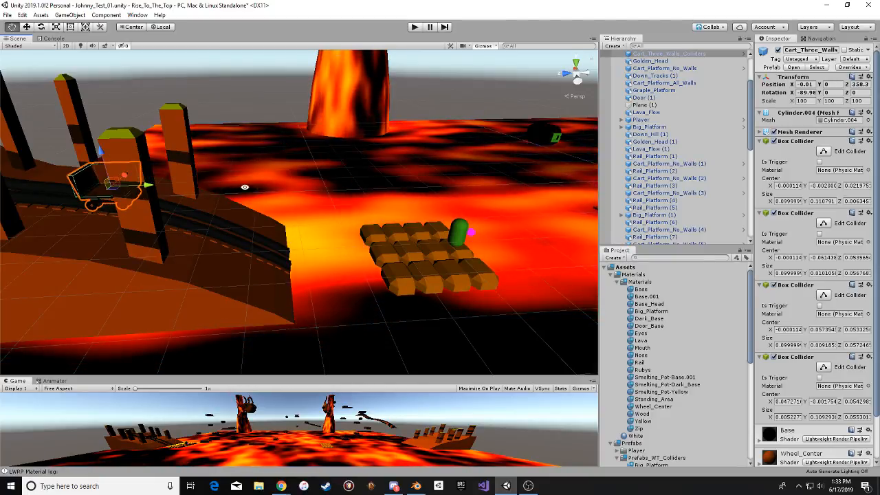
Duplicate Graple_Platform (1) and raise the copy straight above it to about Y 92.6.
middle_click_drag(344, 211, 100, 229)
left_click_drag(101, 229, 291, 239, "alt")
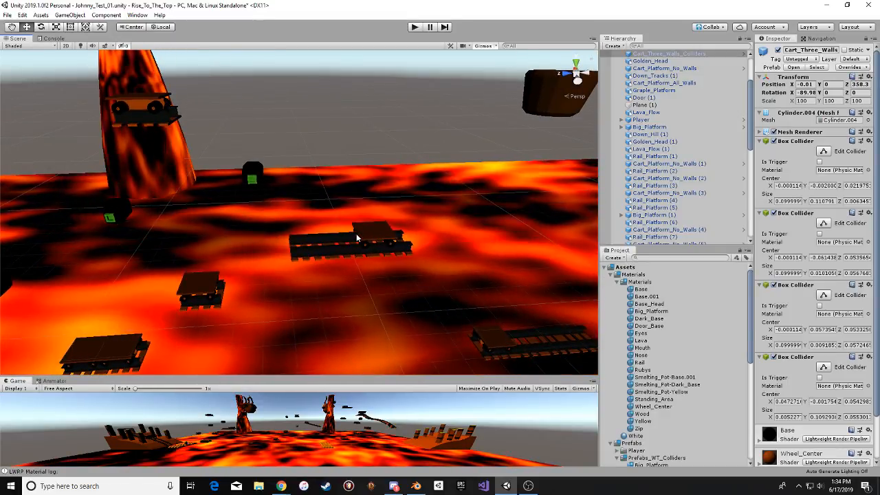
left_click_drag(356, 234, 180, 130, "alt")
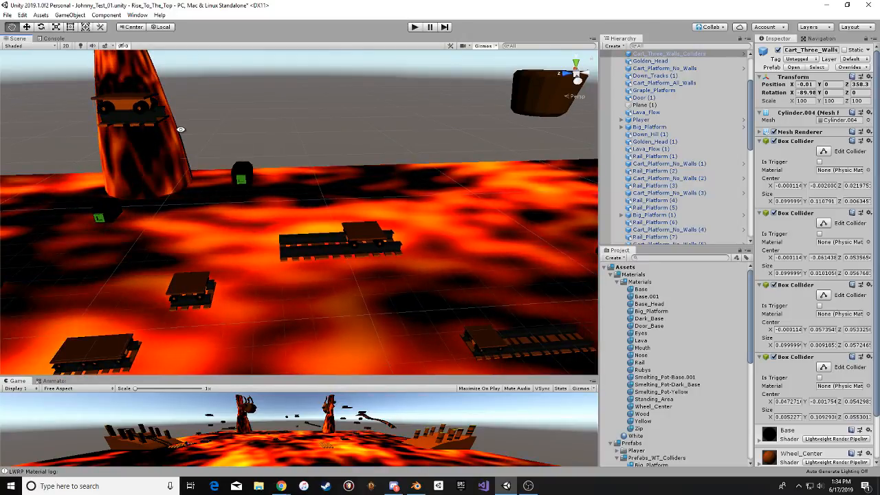
left_click(241, 178)
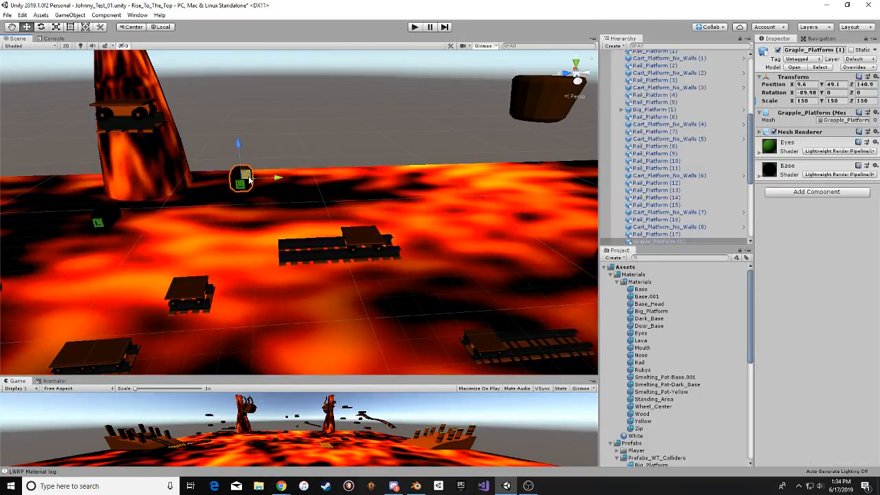
key("ctrl+d")
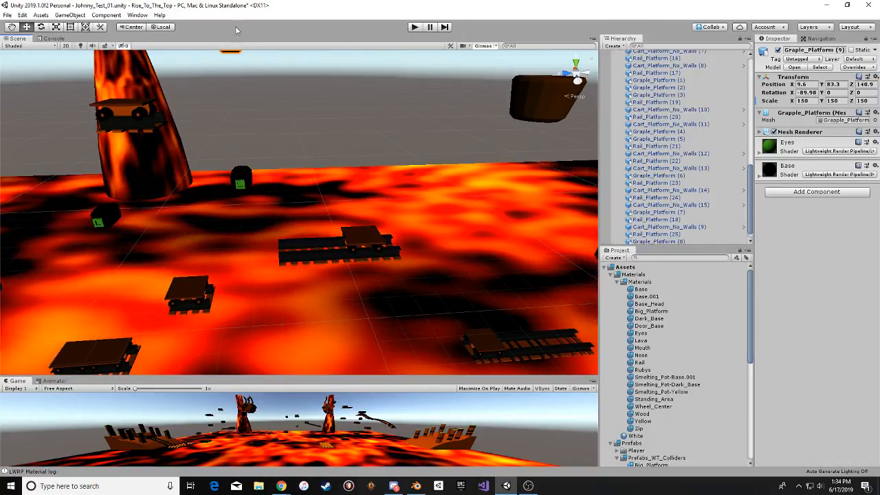
middle_click_drag(271, 108, 227, 140)
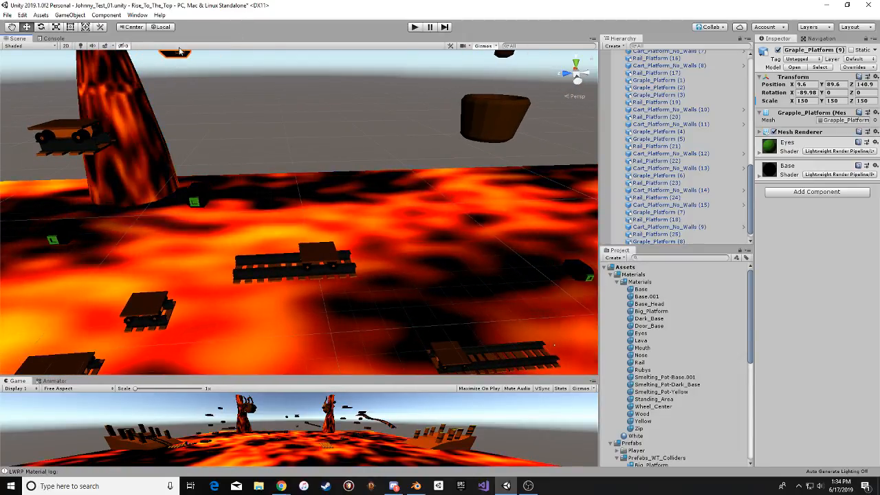
middle_click_drag(224, 130, 243, 173)
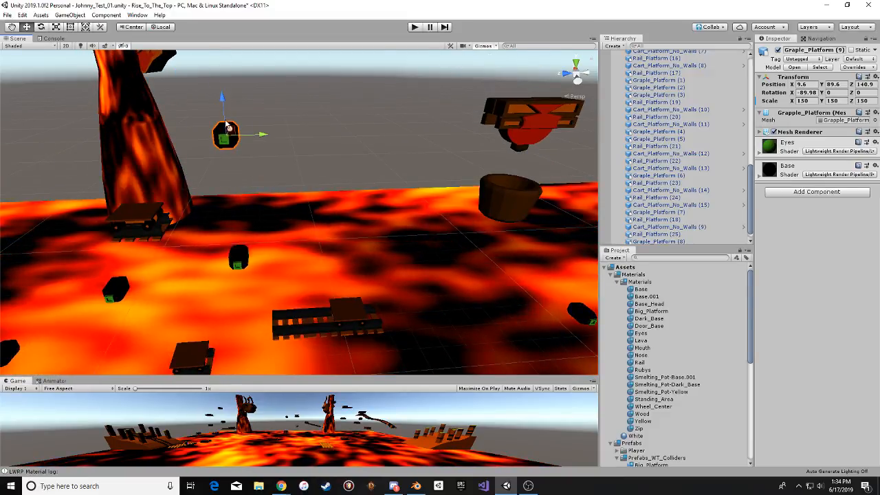
left_click_drag(248, 170, 268, 193, "alt")
scroll(271, 198, "up", 3)
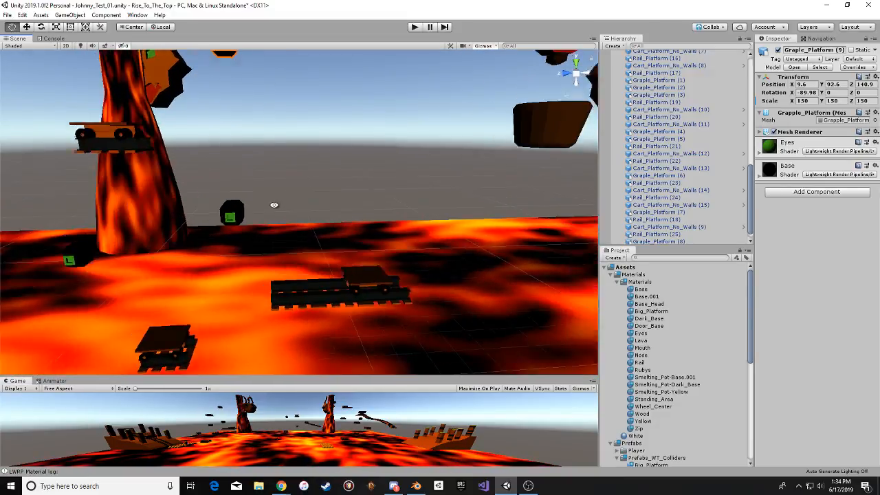
mouse_move(275, 204)
middle_mouse_down()
mouse_move(277, 161)
mouse_move(255, 161)
mouse_move(220, 138)
middle_mouse_up()
scroll(269, 175, "up", 2)
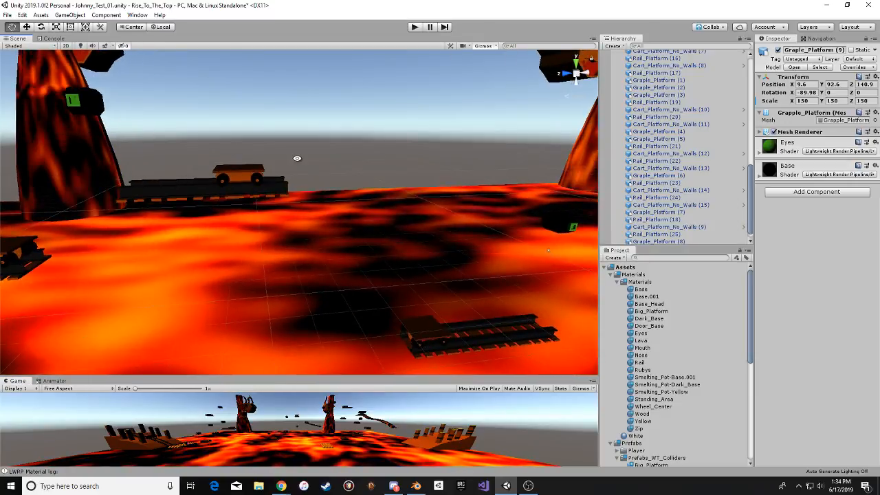
mouse_move(296, 157)
middle_mouse_down()
mouse_move(234, 163)
mouse_move(255, 174)
mouse_move(158, 150)
middle_mouse_up()
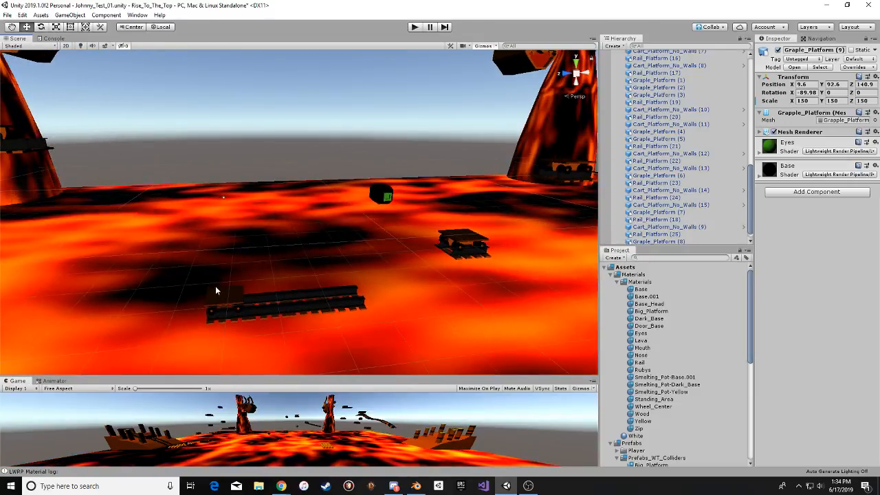
middle_click_drag(215, 289, 275, 294)
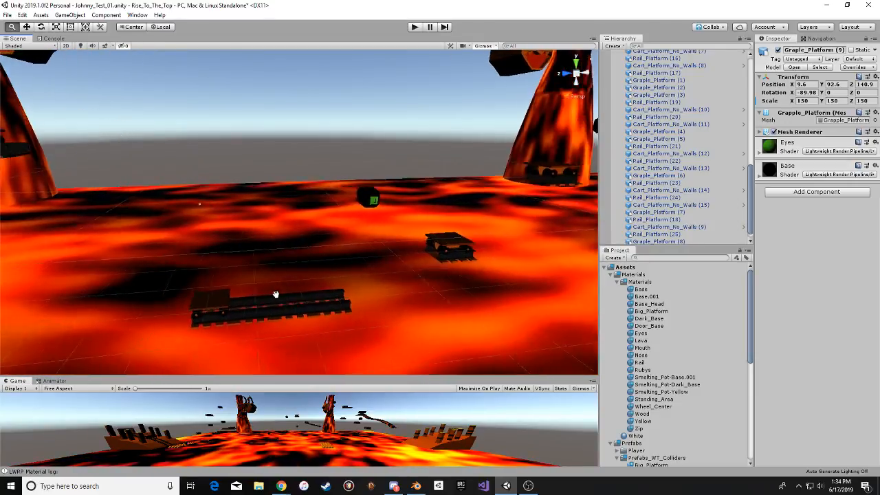
Examine the spacing of the grapple platforms, carts and rails around the lava pillar from several angles.
left_click_drag(275, 294, 288, 201, "alt")
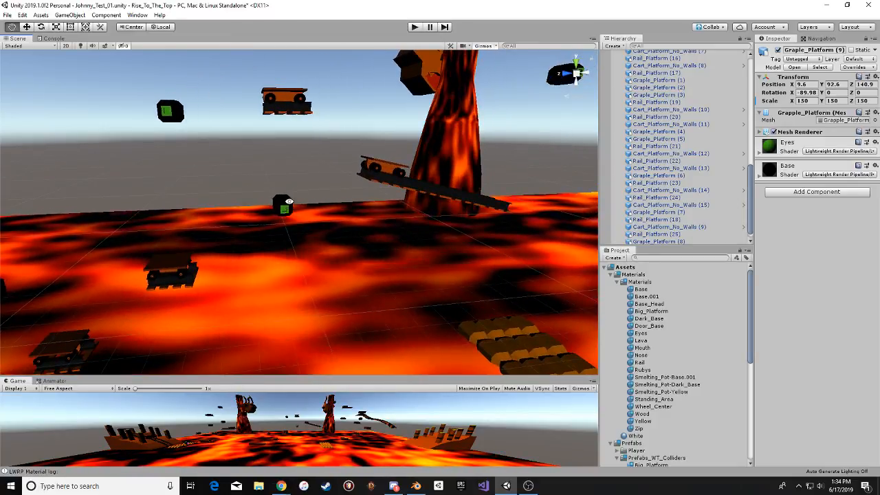
middle_click_drag(288, 201, 272, 238)
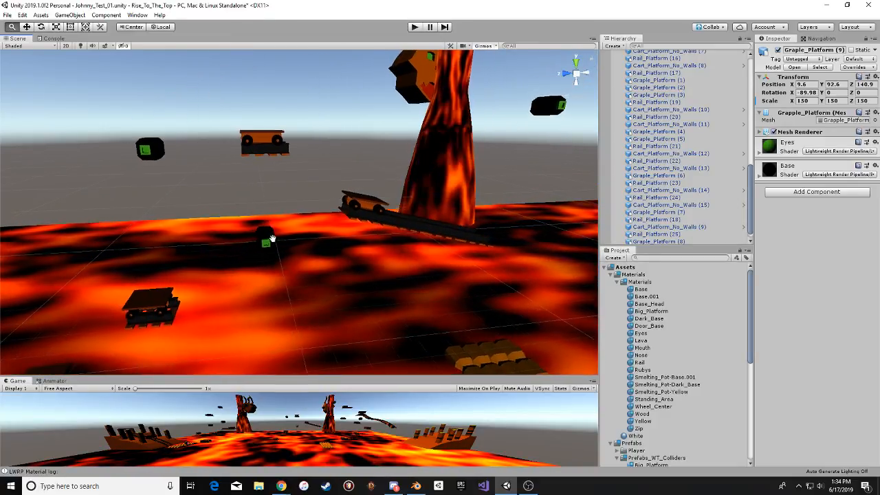
left_click_drag(271, 239, 267, 218, "alt")
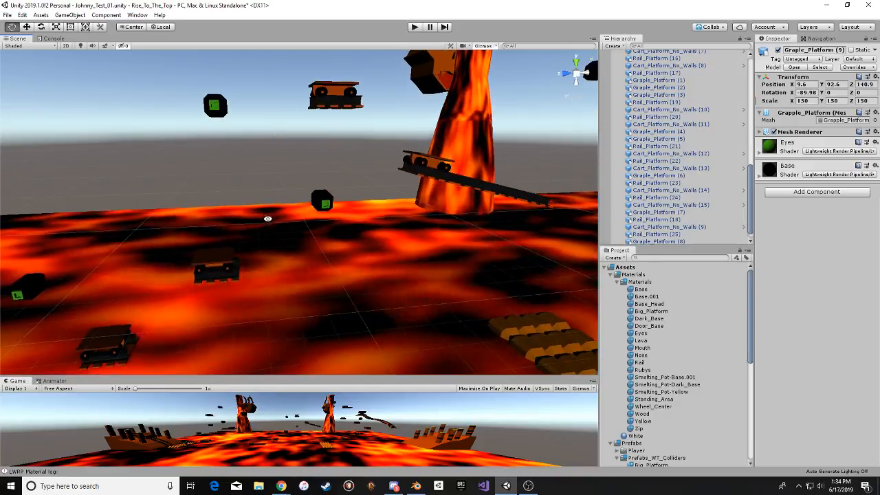
middle_click_drag(378, 127, 284, 222)
middle_click_drag(282, 134, 184, 196)
middle_click_drag(364, 215, 309, 217)
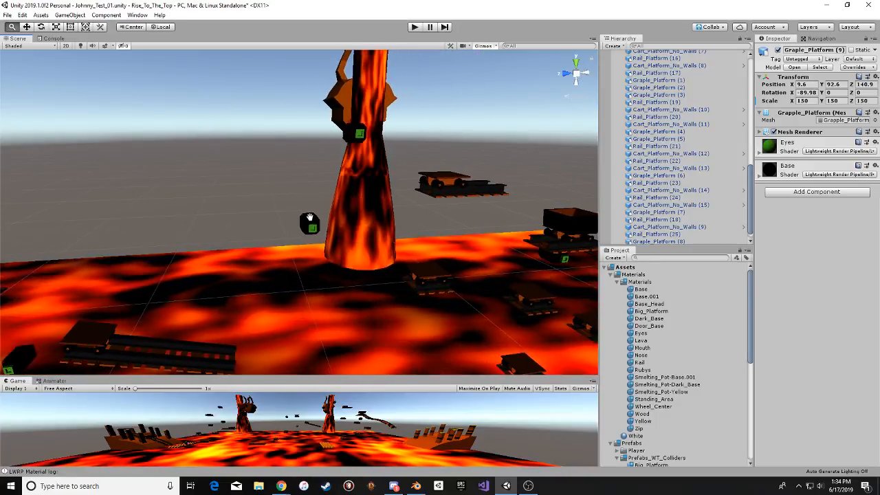
left_click_drag(310, 217, 407, 176, "alt")
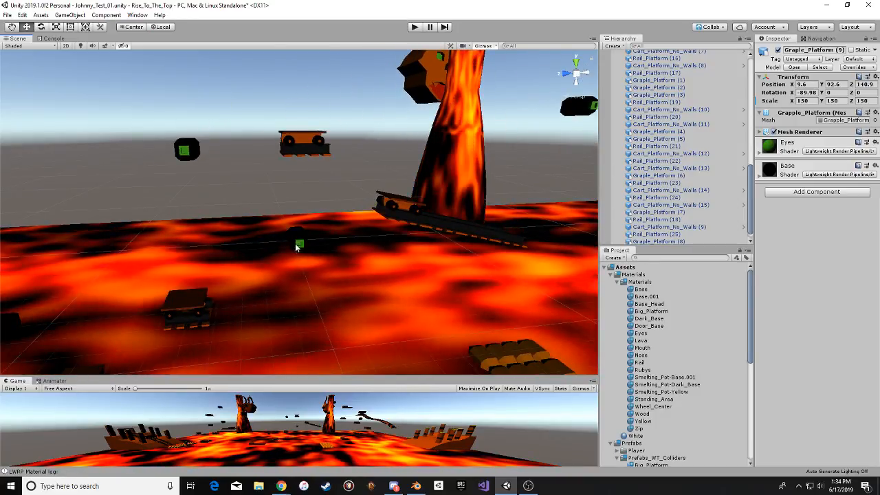
Select Big_Platform (1) and shift it slightly along its Z axis to about Z -182.1.
left_click_drag(284, 105, 279, 184, "alt")
middle_click_drag(357, 288, 220, 220)
left_click(293, 290)
left_click_drag(274, 306, 281, 304)
middle_click_drag(323, 268, 259, 302)
mouse_move(258, 302)
left_mouse_down("alt")
mouse_move(364, 254)
mouse_move(299, 232)
mouse_move(272, 307)
left_mouse_up("alt")
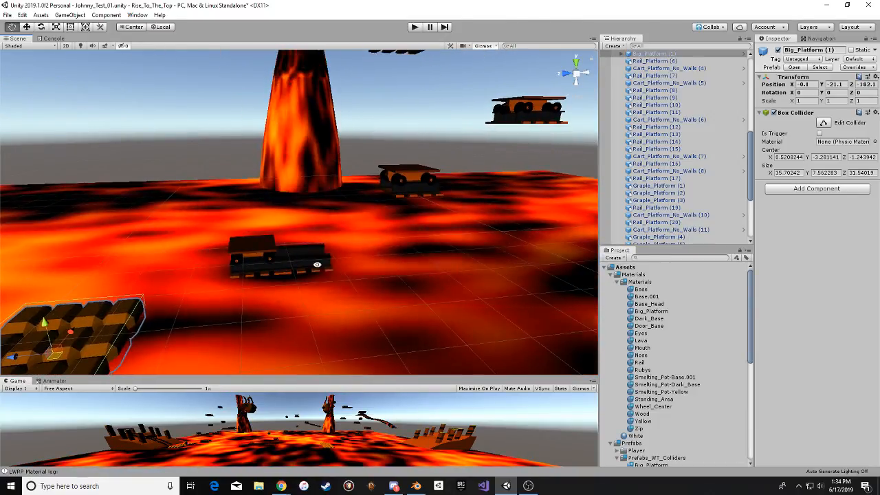
Move Graple_Platform (8) beside the lava pillar along the Z axis to about Z -204.6.
mouse_move(430, 262)
middle_mouse_down()
mouse_move(375, 241)
mouse_move(305, 257)
mouse_move(299, 285)
middle_mouse_up()
middle_click_drag(337, 222, 337, 251)
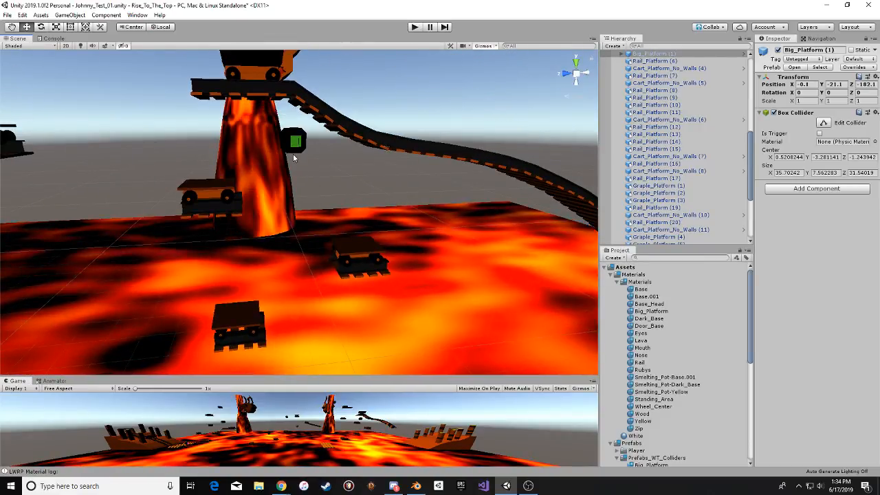
middle_click_drag(156, 114, 422, 165)
middle_click_drag(243, 134, 479, 290)
middle_click_drag(356, 265, 422, 309)
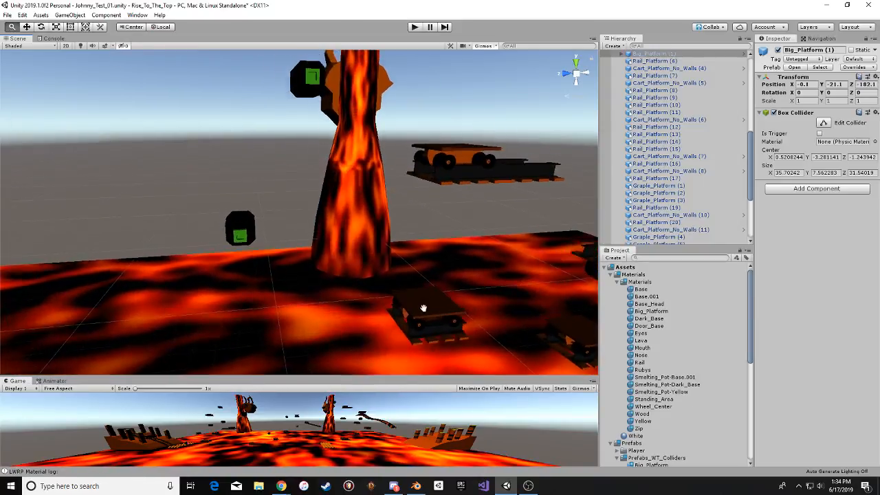
middle_click_drag(357, 209, 336, 255)
left_click(281, 129)
left_click_drag(303, 133, 318, 131)
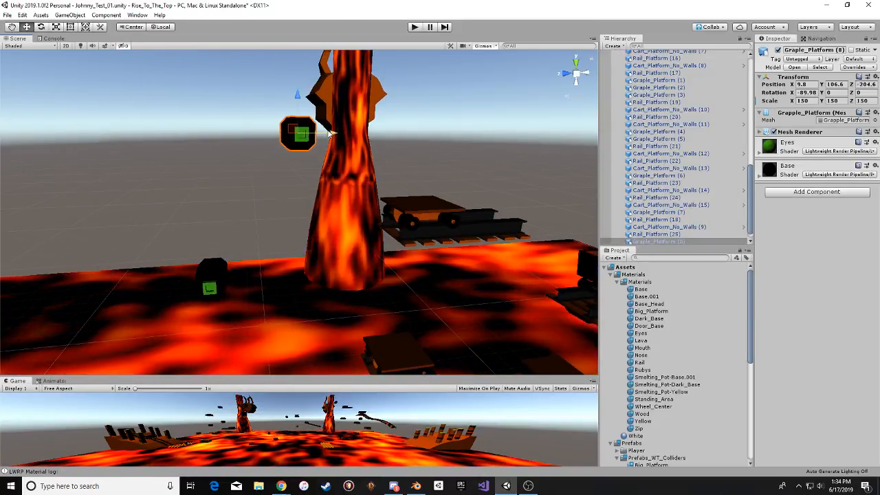
Inspect the Down_Hill (1) track at the far end, clear the selection and view the whole course from a distance.
middle_click_drag(318, 131, 116, 127)
right_click_drag(116, 126, 183, 212)
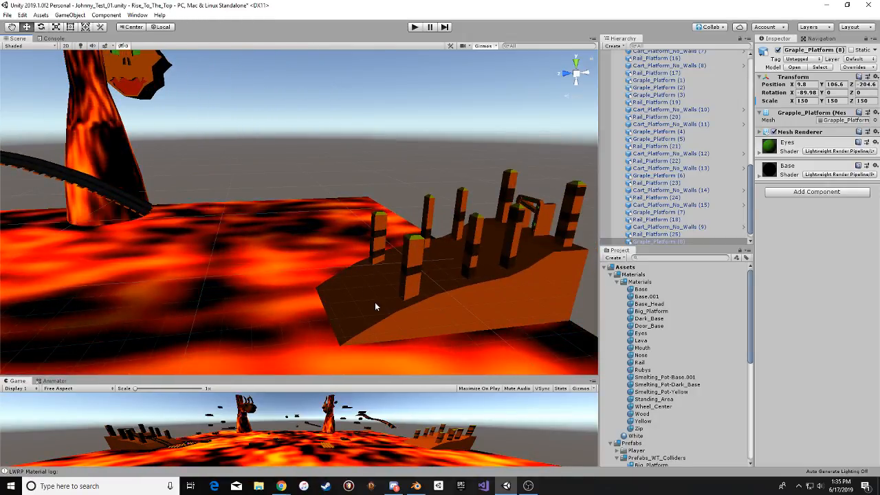
left_click(392, 291)
scroll(385, 275, "down", 5)
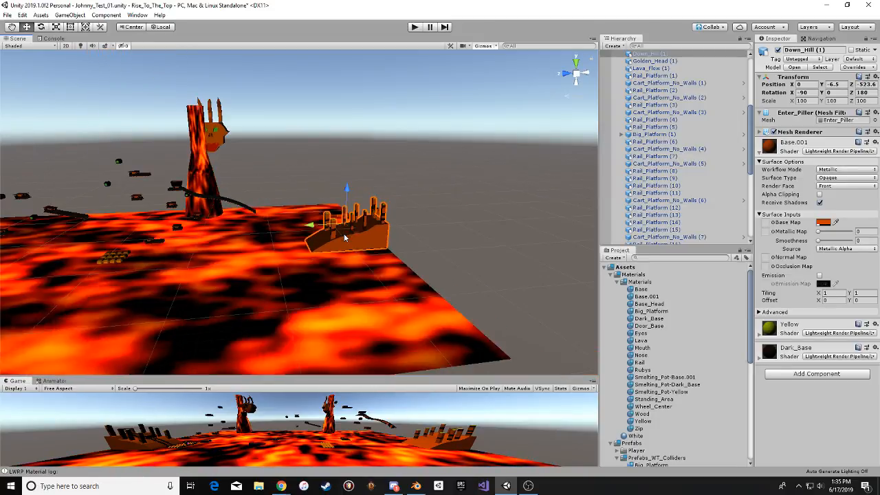
key("a")
right_click_drag(477, 217, 477, 216)
left_click(340, 144)
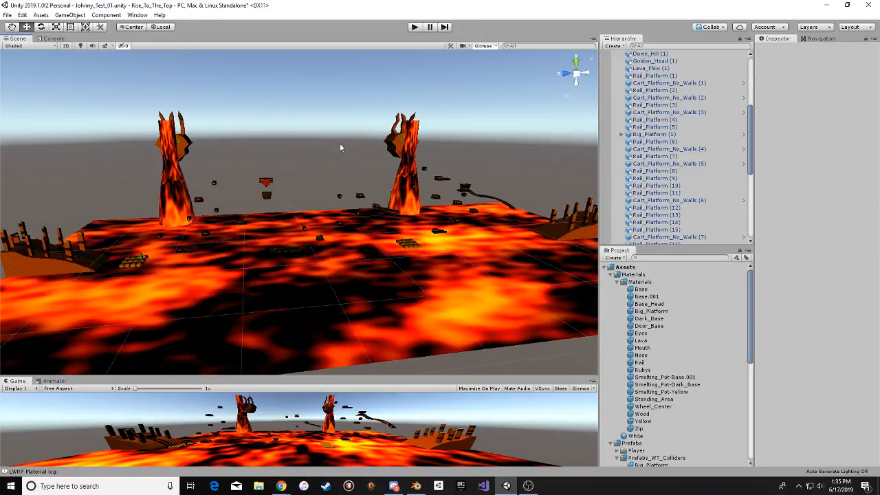
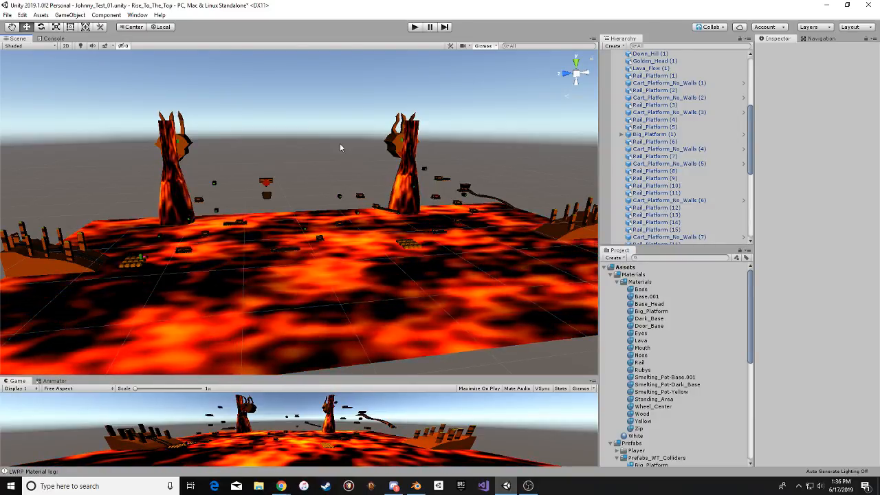
Examine the start of the course, from the downhill starting track across the player's wooden platform to the first cart.
left_click_drag(339, 143, 424, 174, "alt")
right_click_drag(246, 114, 277, 192, "alt")
middle_click_drag(277, 193, 204, 140)
middle_click_drag(136, 145, 221, 154)
scroll(220, 152, "up", 2)
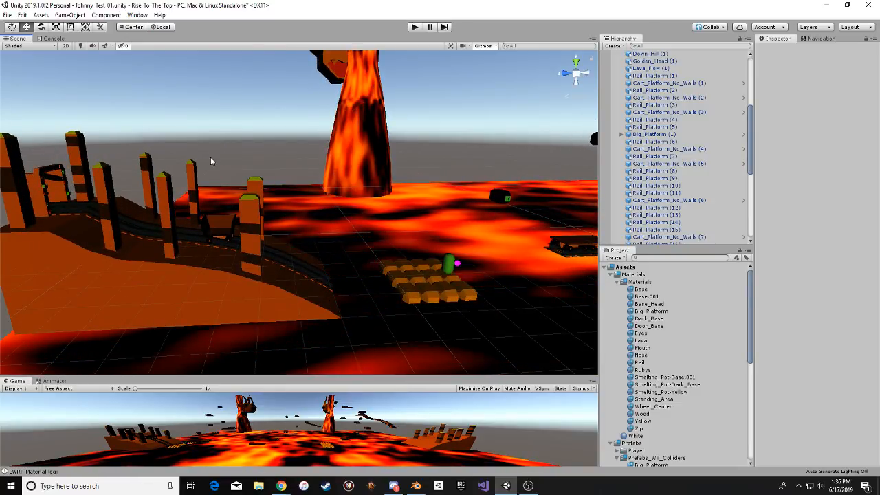
middle_click_drag(387, 215, 384, 214)
left_click_drag(385, 214, 286, 240, "alt")
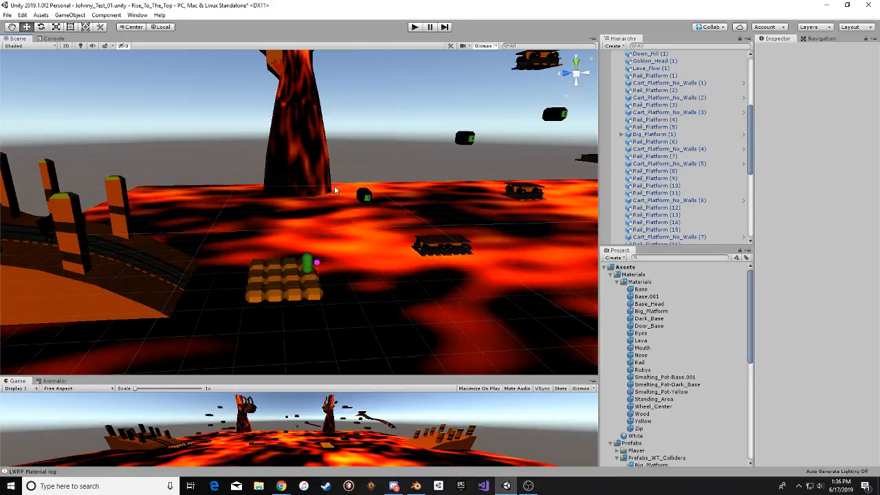
left_click_drag(374, 230, 412, 235, "alt")
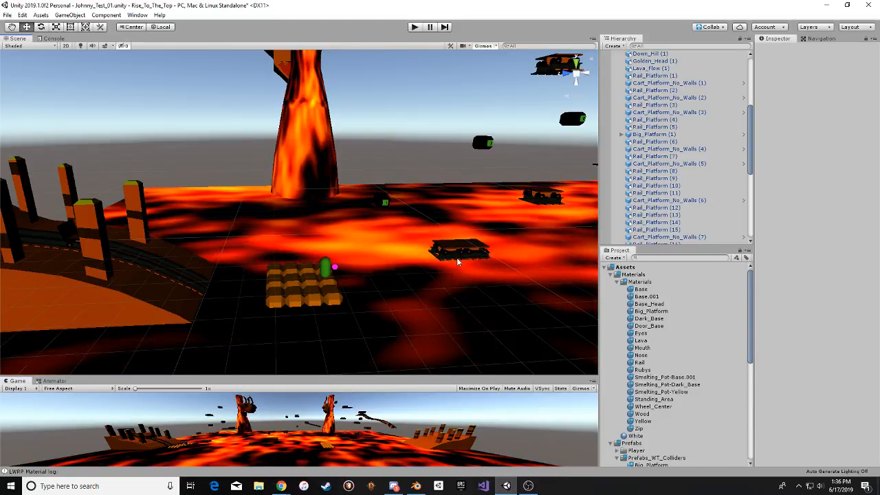
left_click_drag(453, 249, 395, 244, "alt")
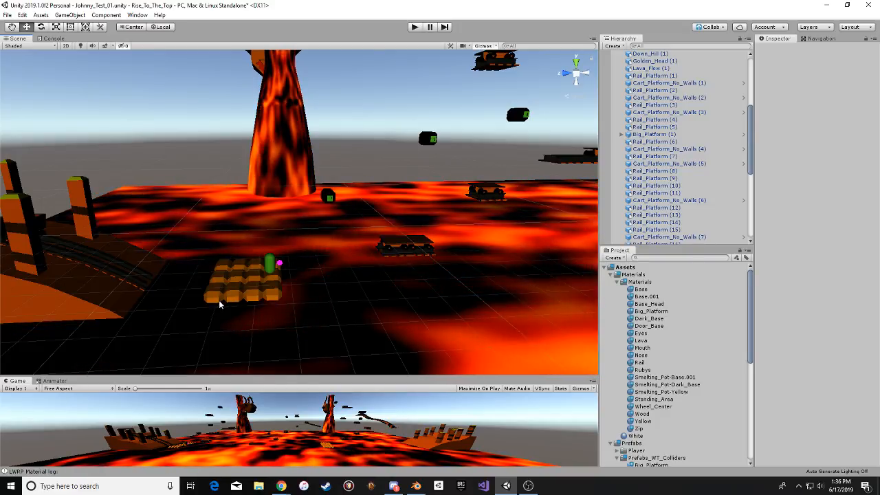
middle_click_drag(251, 278, 340, 258)
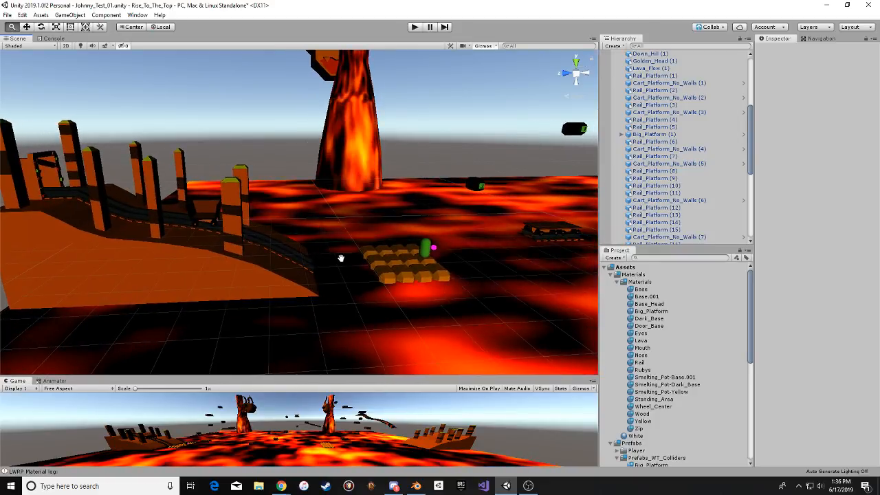
left_click_drag(348, 259, 252, 222, "alt")
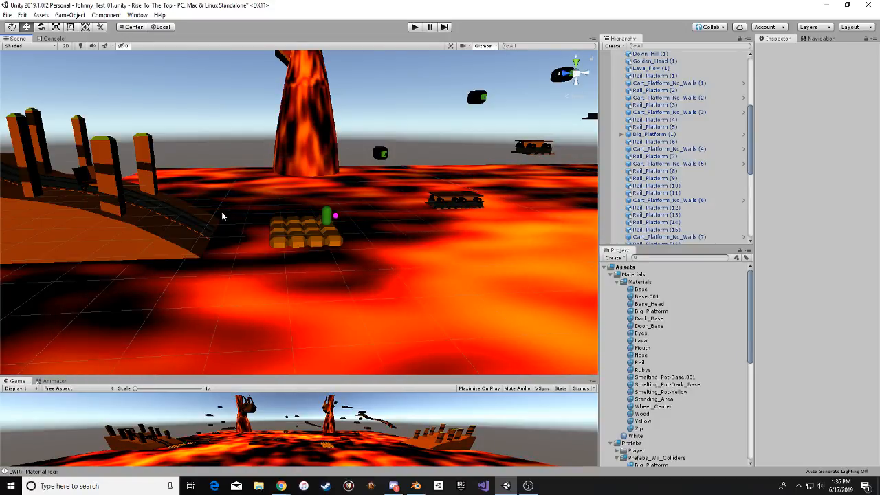
middle_click_drag(222, 213, 240, 214)
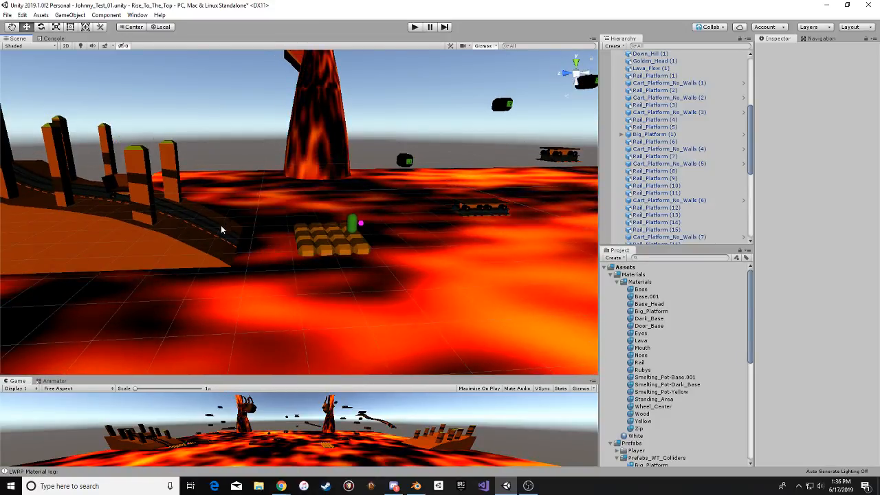
scroll(355, 232, "up", 4)
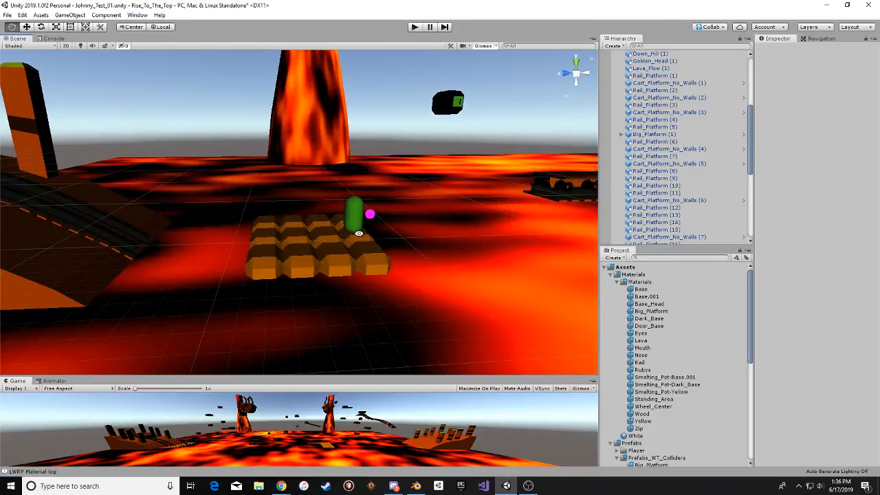
middle_click_drag(359, 232, 306, 247)
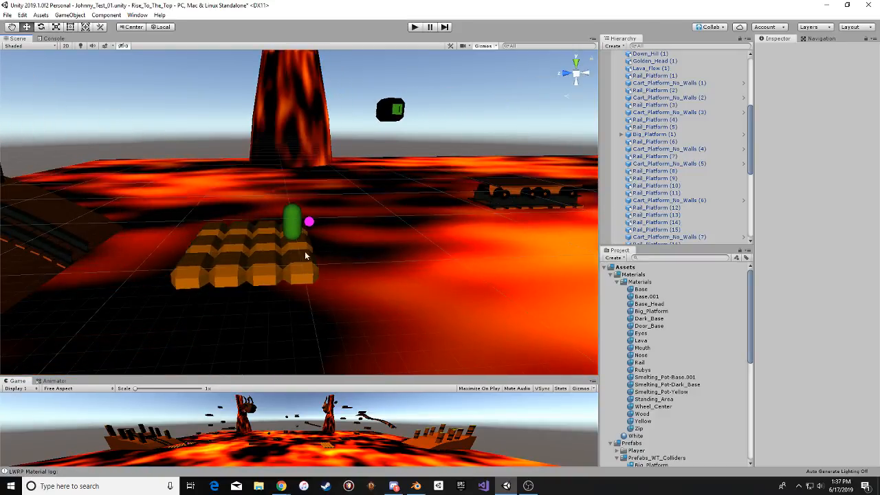
scroll(264, 247, "down", 2)
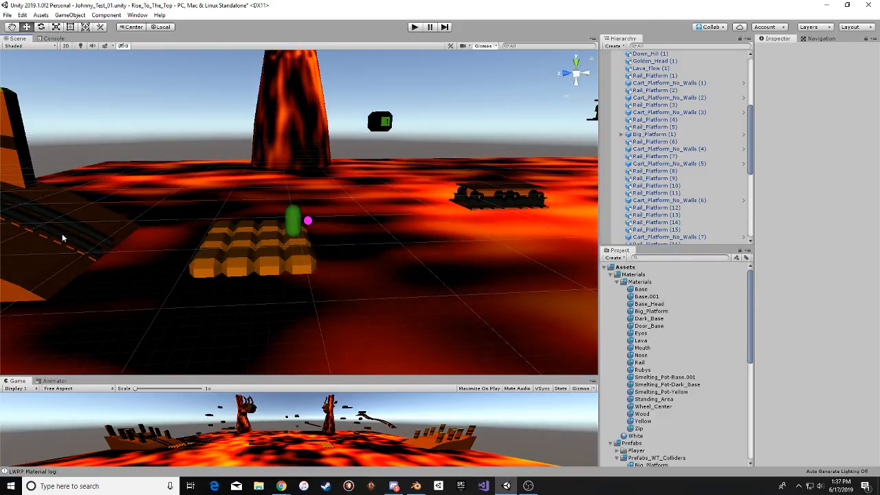
middle_click_drag(98, 235, 179, 209)
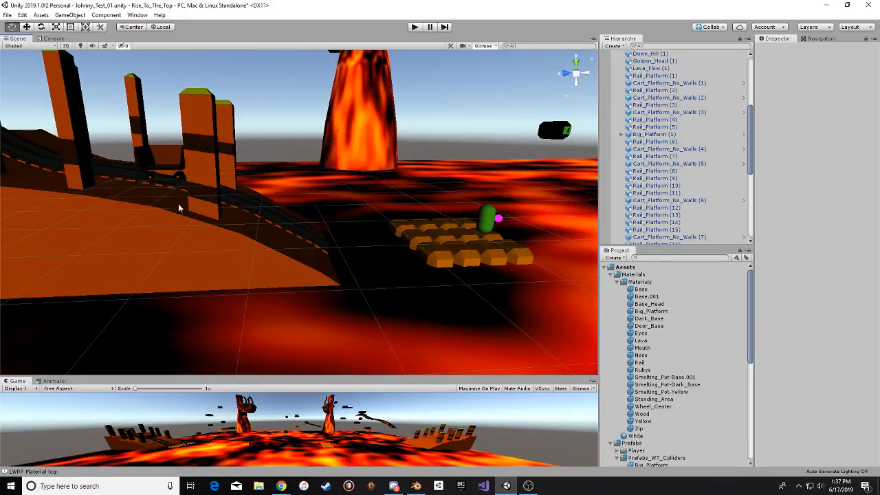
key("d")
right_click_drag(211, 193, 222, 202)
scroll(224, 206, "up", 1)
right_click_drag(250, 253, 152, 229)
left_click_drag(186, 224, 173, 226, "alt")
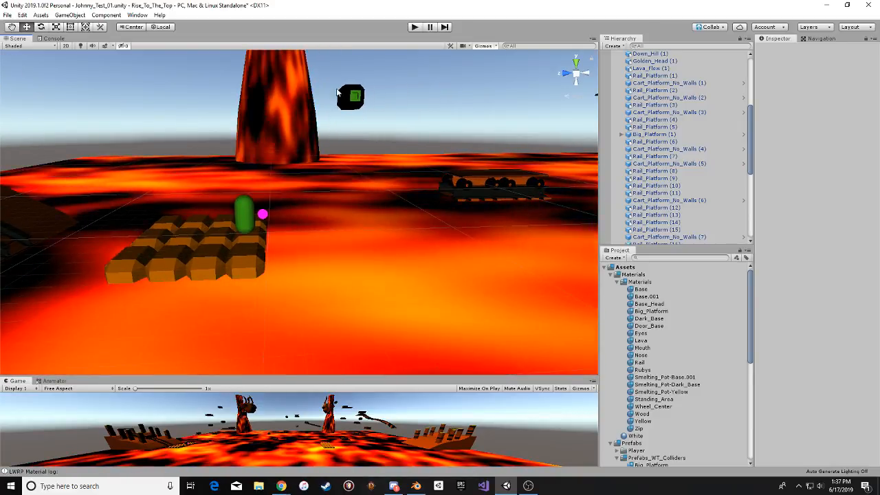
Lower Graple_Platform (2) and move it along the course to about Y 29.8, Z 176.3.
left_click_drag(348, 139, 335, 143, "alt")
left_click_drag(338, 185, 270, 224, "alt")
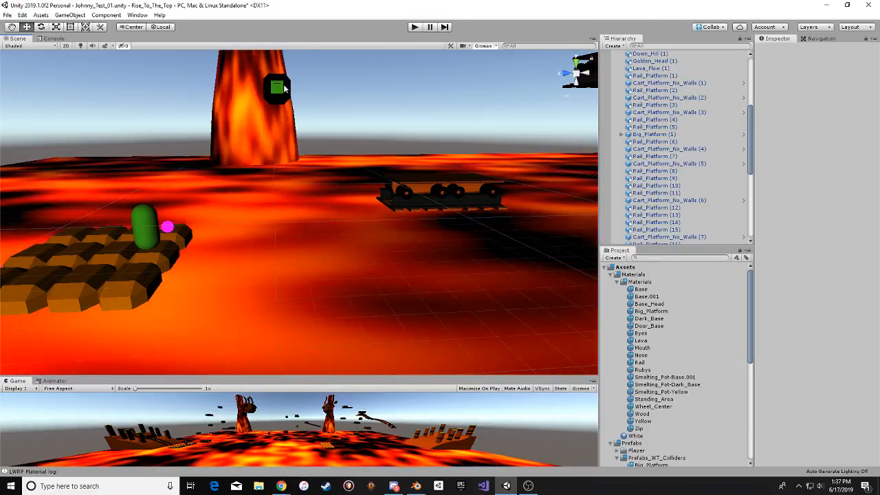
left_click_drag(283, 83, 276, 227, "alt")
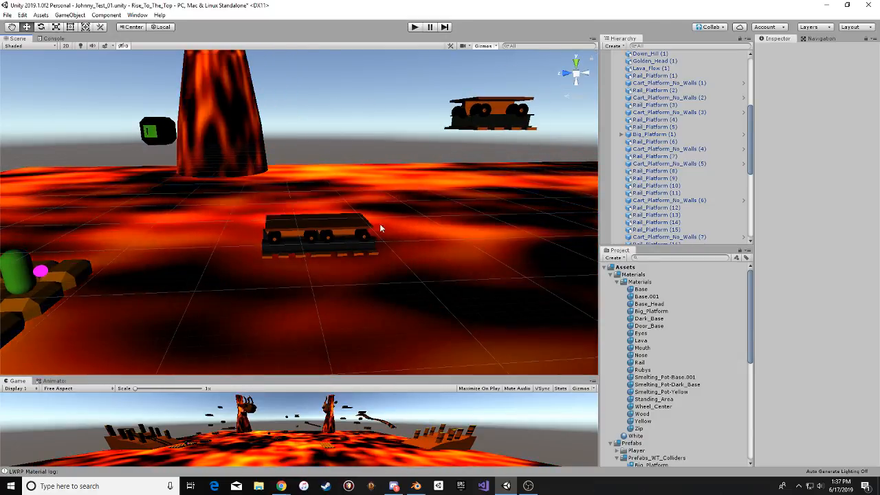
middle_click_drag(380, 227, 299, 254)
left_click_drag(319, 253, 271, 270, "alt")
left_click(264, 75)
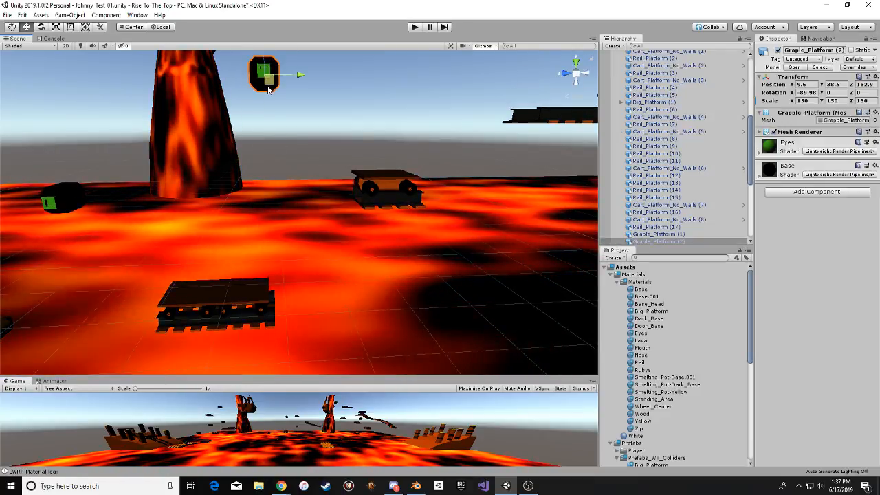
left_click_drag(300, 77, 328, 126)
middle_click_drag(328, 126, 295, 89)
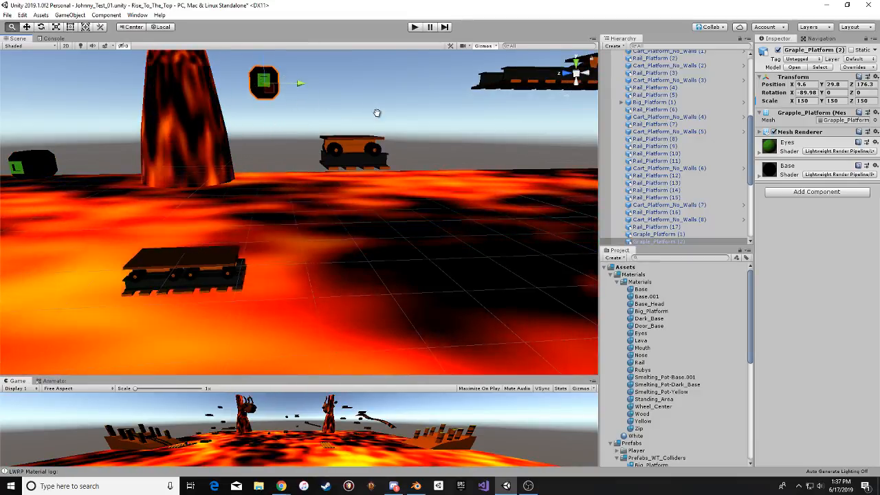
Examine the carts, rails and grapple platforms beyond Graple_Platform (2), from the first pillar to the middle of the course.
middle_click_drag(405, 112, 264, 178)
middle_click_drag(362, 171, 392, 220)
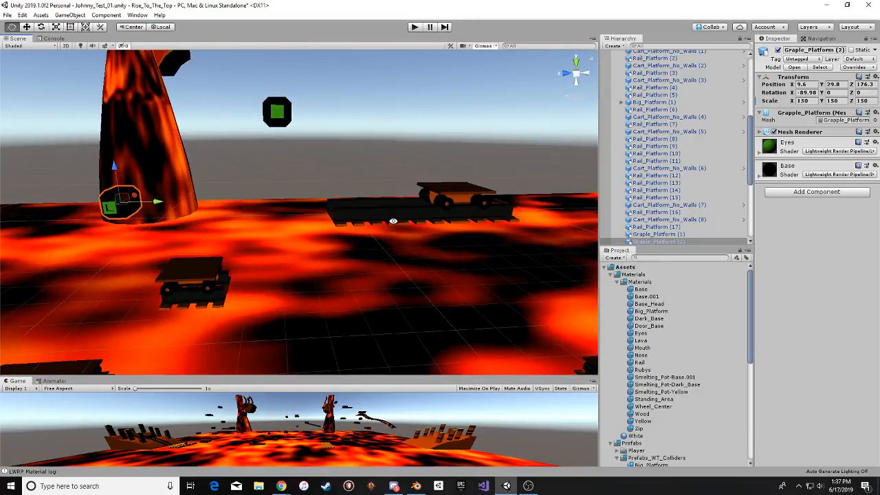
left_click_drag(332, 240, 433, 231, "alt")
middle_click_drag(378, 241, 390, 205)
scroll(389, 205, "up", 1)
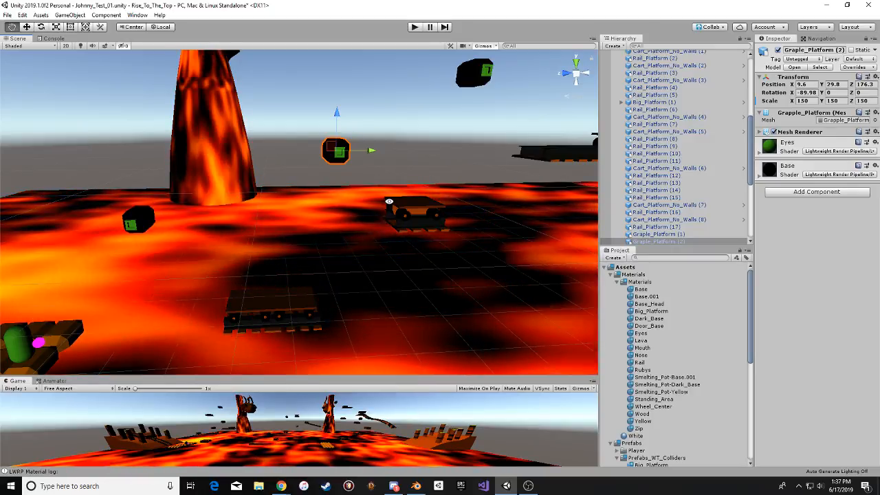
right_click_drag(389, 201, 425, 236)
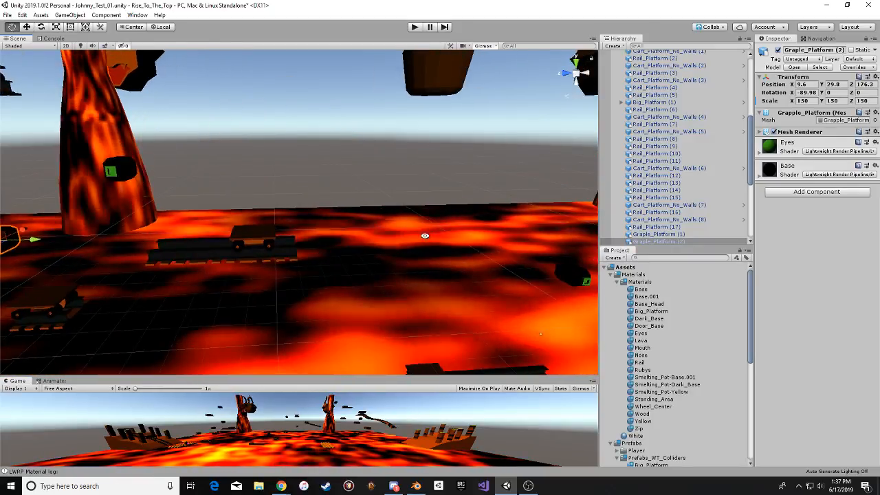
middle_click_drag(425, 236, 434, 287)
middle_click_drag(432, 211, 376, 212)
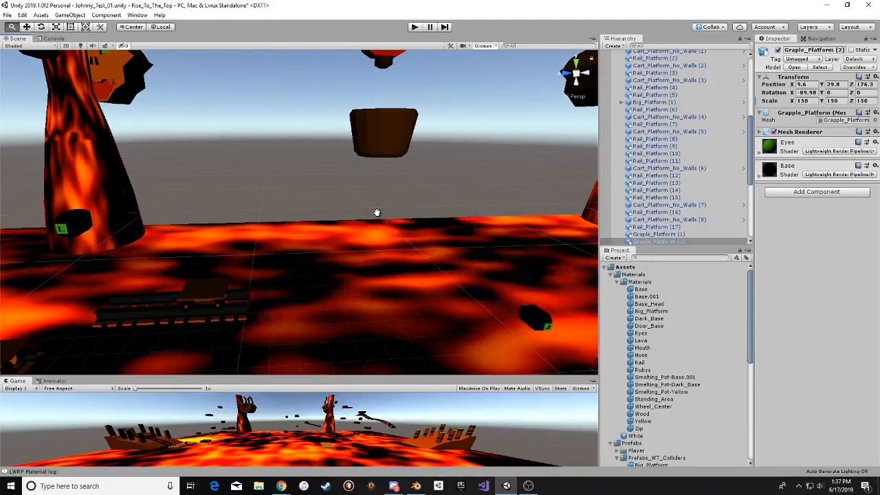
scroll(371, 205, "down", 1)
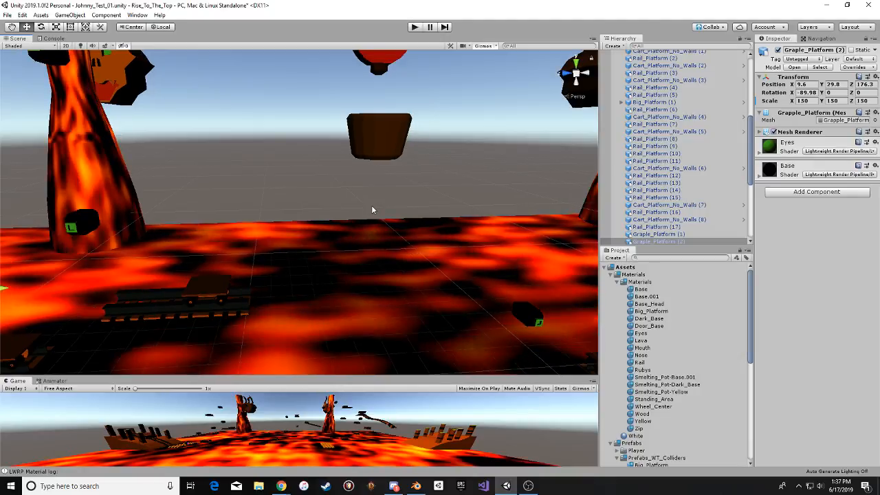
middle_click_drag(409, 227, 311, 183)
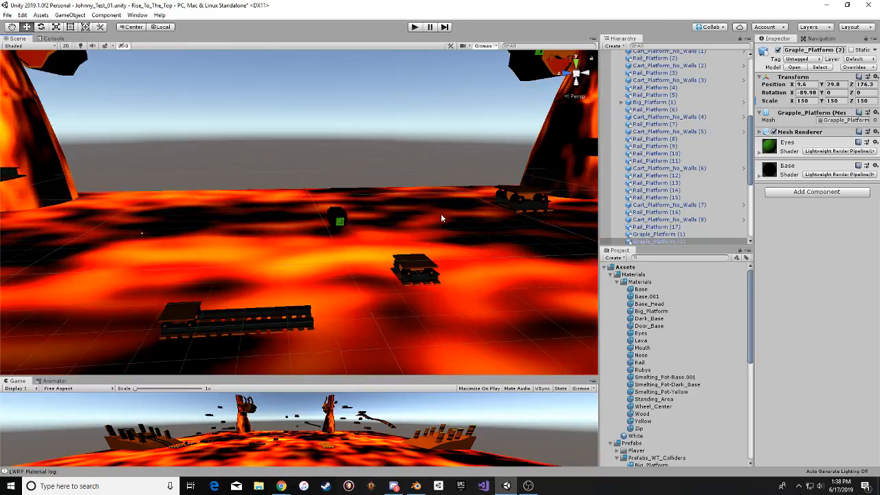
Select Graple_Platform and examine the carts, rails and grapple platforms around the first pillar, up close and from above.
key("s")
right_click_drag(319, 197, 334, 223)
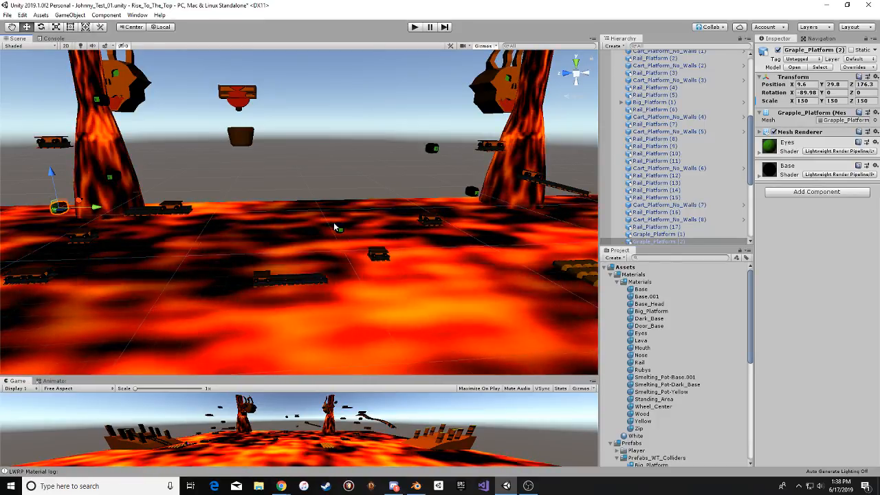
right_click_drag(287, 217, 194, 180)
left_click(151, 136)
left_click_drag(152, 138, 220, 238, "alt")
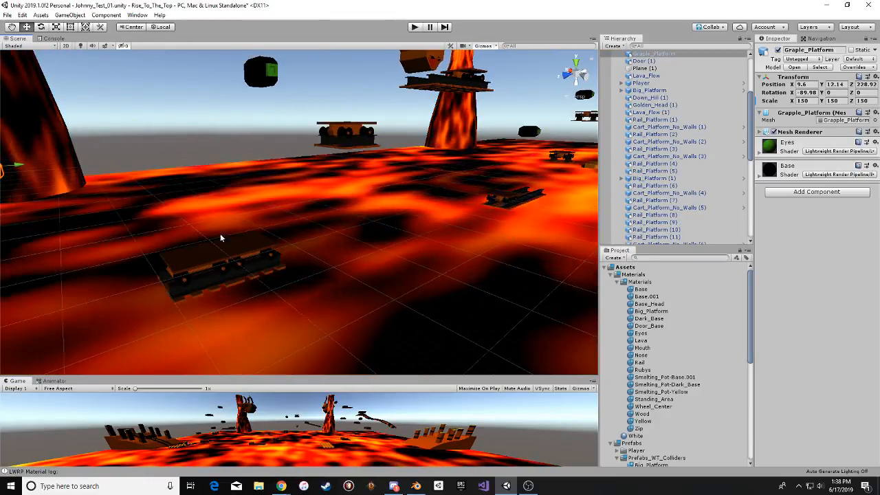
middle_click_drag(329, 118, 288, 148)
scroll(390, 131, "up", 3)
left_click_drag(400, 135, 159, 130, "alt")
middle_click_drag(159, 130, 124, 141)
scroll(137, 151, "down", 5)
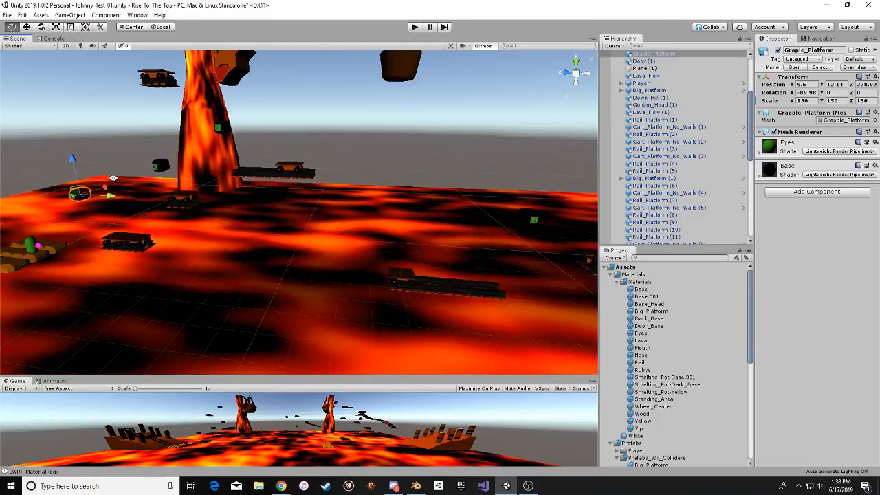
middle_click_drag(157, 186, 140, 196)
left_click_drag(140, 195, 183, 180, "alt")
left_click_drag(376, 90, 208, 160, "alt")
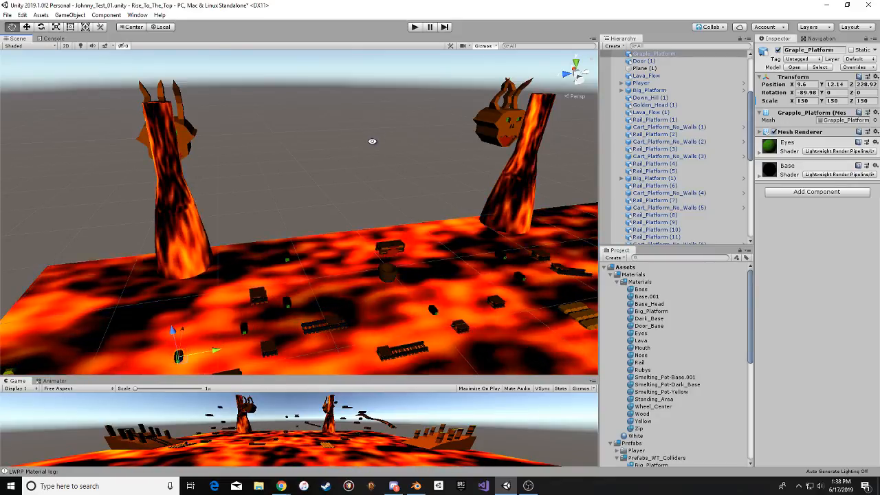
left_click_drag(372, 141, 247, 214, "alt")
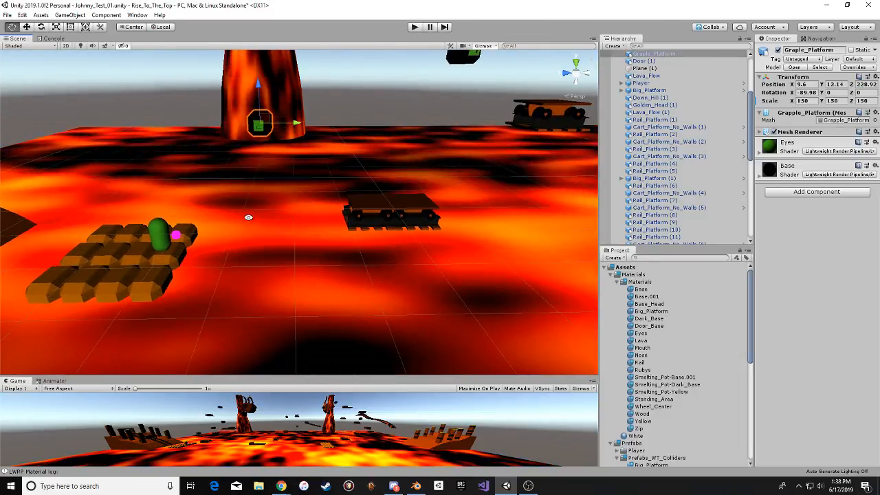
Examine the opening jumps from the player's wooden platform past the first cart to the rails beyond the first pillar.
scroll(352, 230, "up", 2)
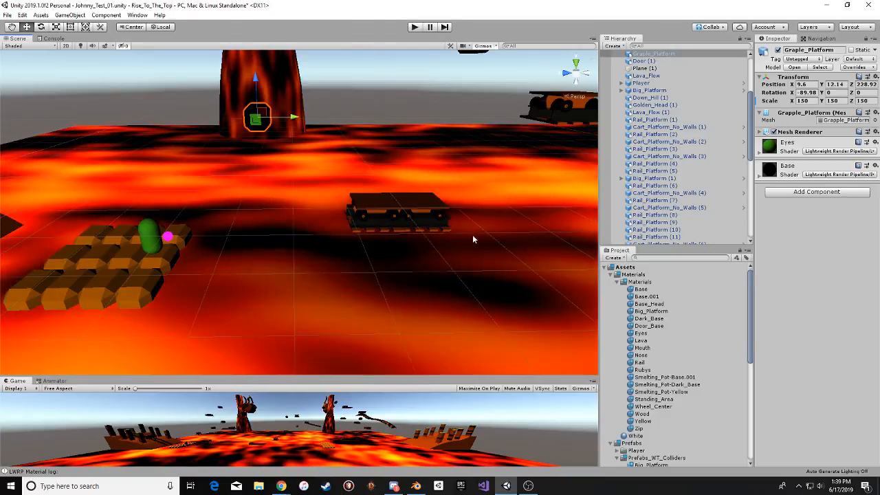
middle_click_drag(475, 234, 365, 239)
left_click_drag(365, 239, 273, 200, "alt")
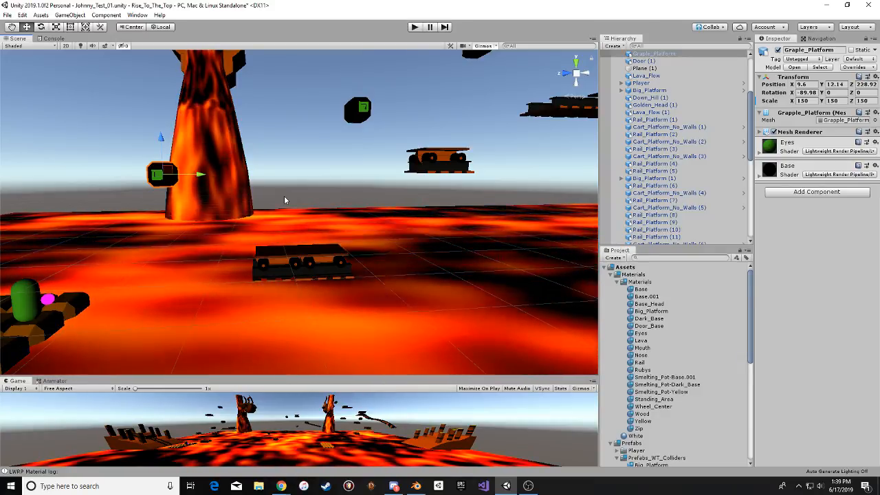
key("alt")
left_click_drag(253, 230, 345, 210, "alt")
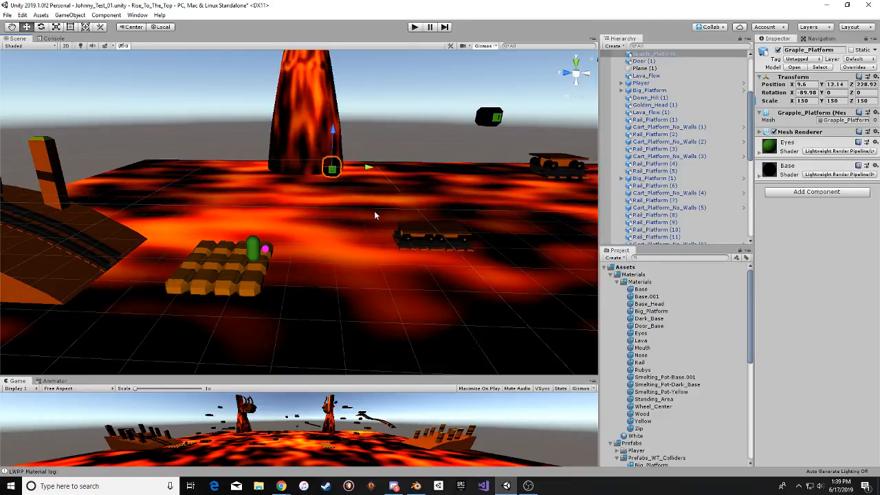
left_click_drag(399, 212, 271, 289, "alt")
left_click_drag(406, 192, 225, 126, "alt")
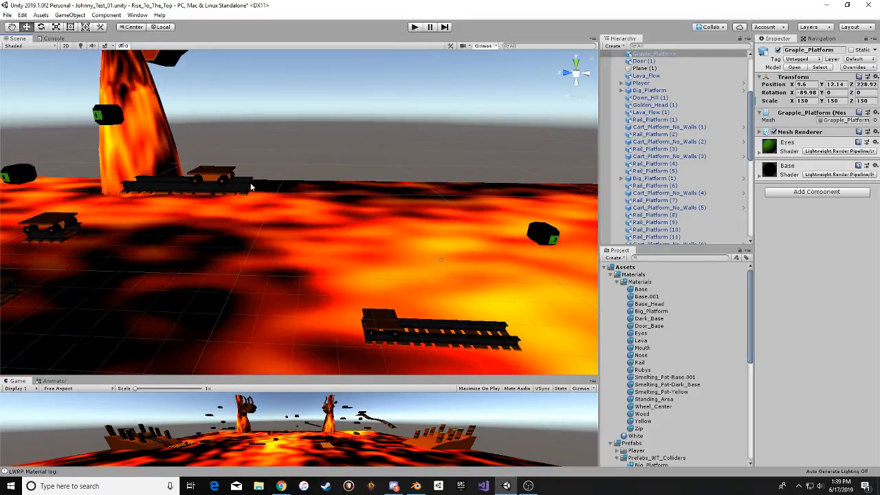
Examine the course from the first pillar past the hanging smelting pot to the second pillar, and view it from a distance.
middle_click_drag(313, 181, 313, 202)
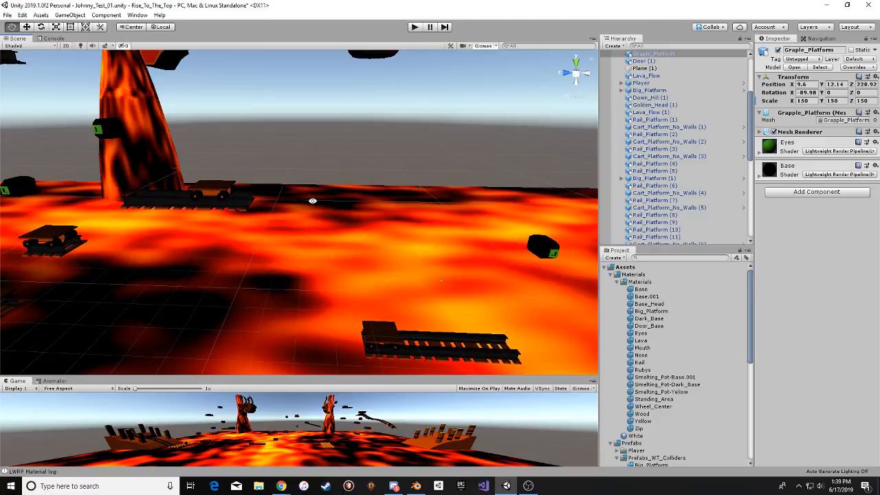
left_click_drag(311, 198, 277, 202, "alt")
middle_click_drag(277, 202, 362, 282)
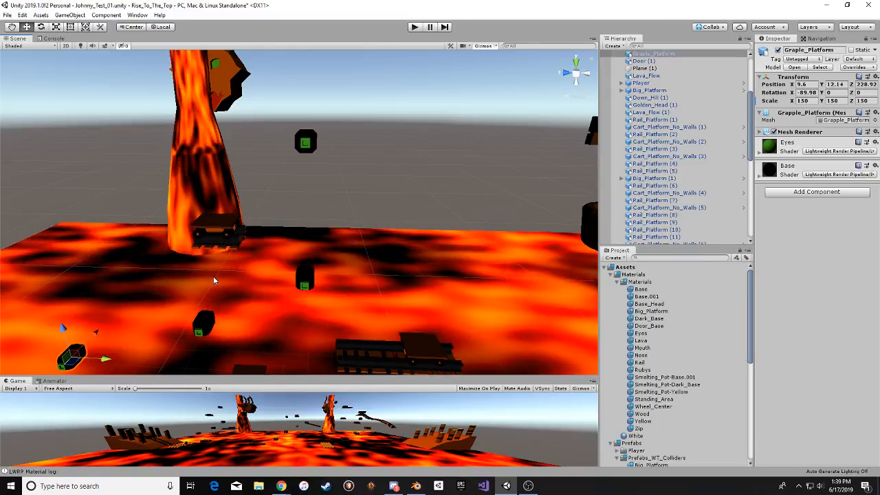
middle_click_drag(365, 179, 244, 159)
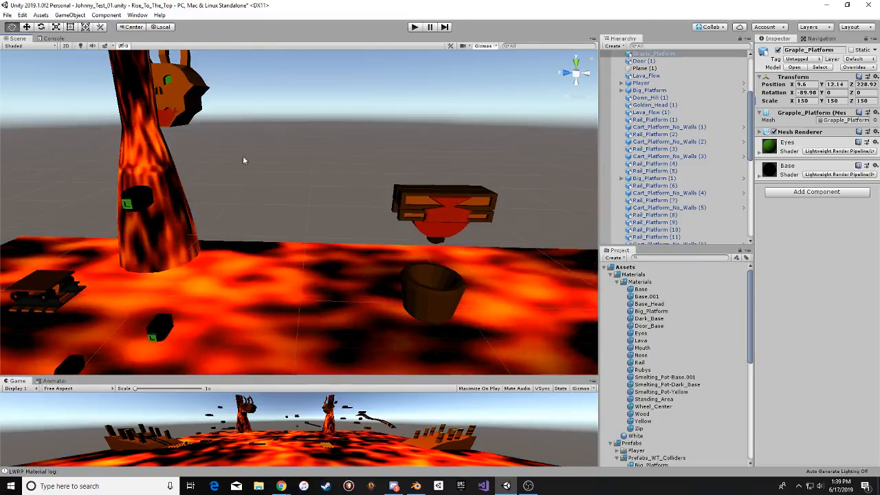
middle_click_drag(358, 147, 156, 141)
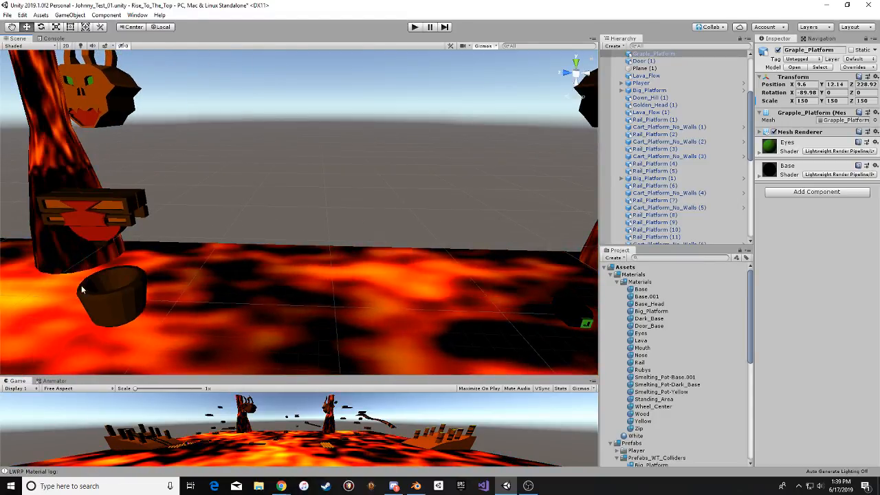
middle_click_drag(165, 247, 64, 230)
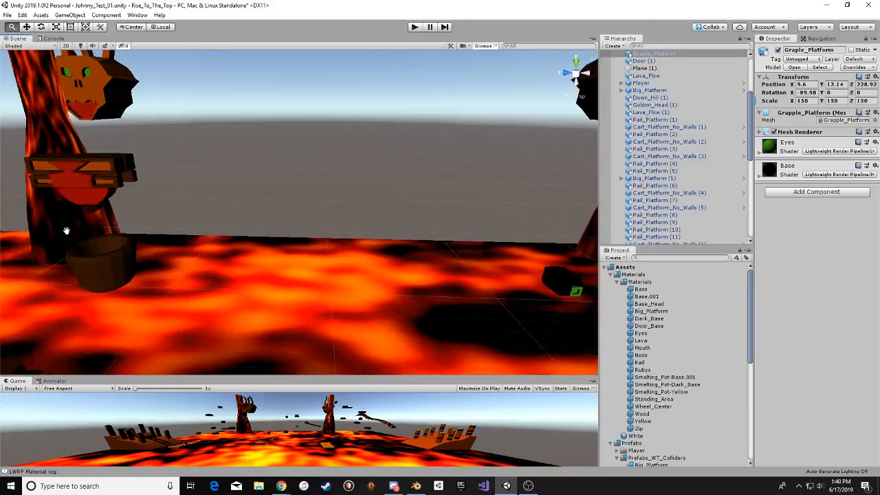
middle_click_drag(309, 220, 103, 212)
middle_click_drag(210, 255, 92, 200)
middle_click_drag(202, 234, 97, 216)
middle_click_drag(312, 220, 233, 225)
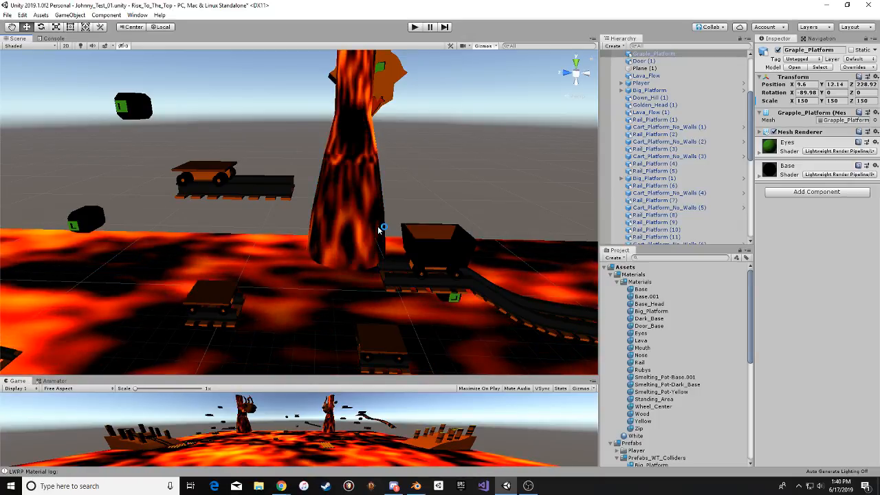
right_click_drag(358, 228, 423, 149)
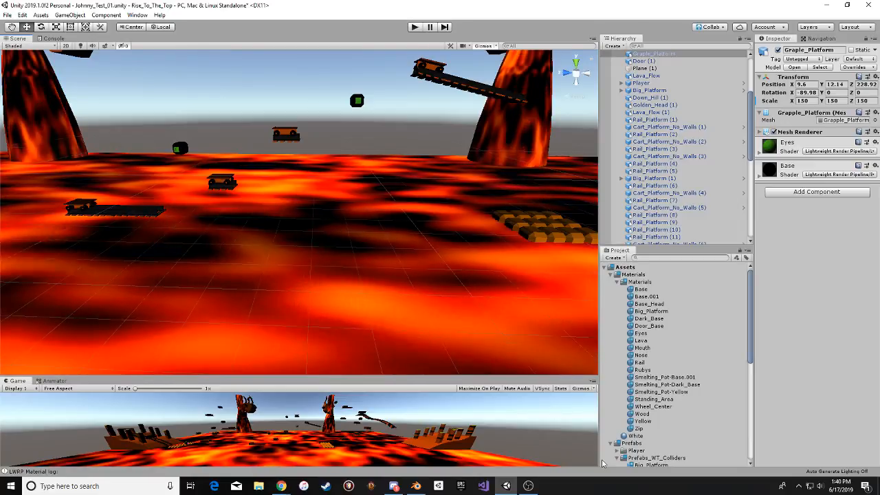
scroll(433, 240, "down", 10)
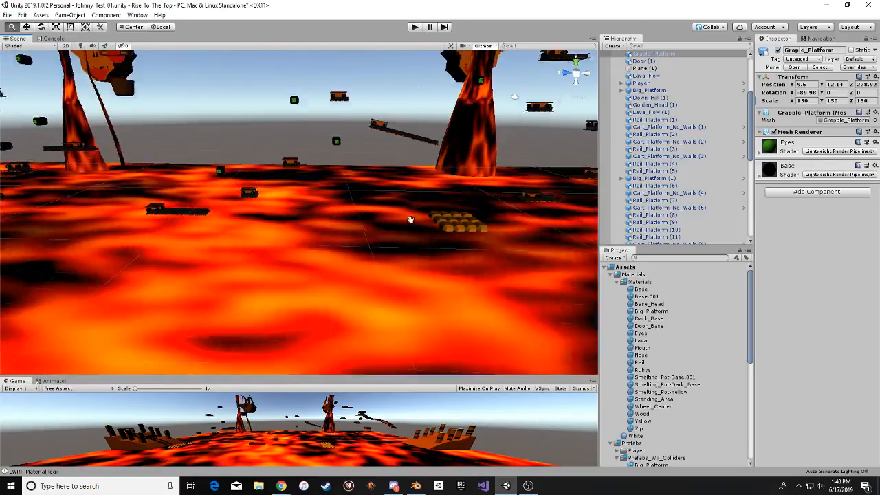
scroll(413, 237, "down", 2)
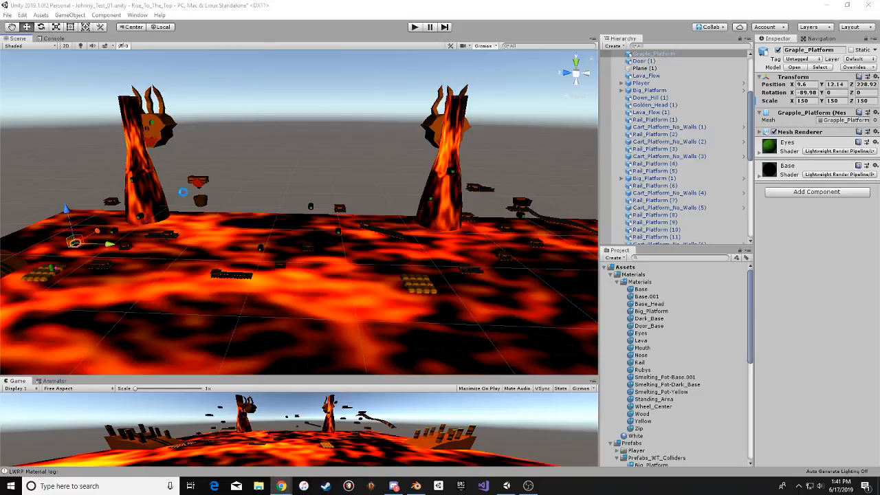
Select Down_Tracks (1) and examine the gap between its lower end and the wooden downhill ramp at the course's end.
middle_click_drag(578, 231, 435, 216)
scroll(412, 206, "up", 5)
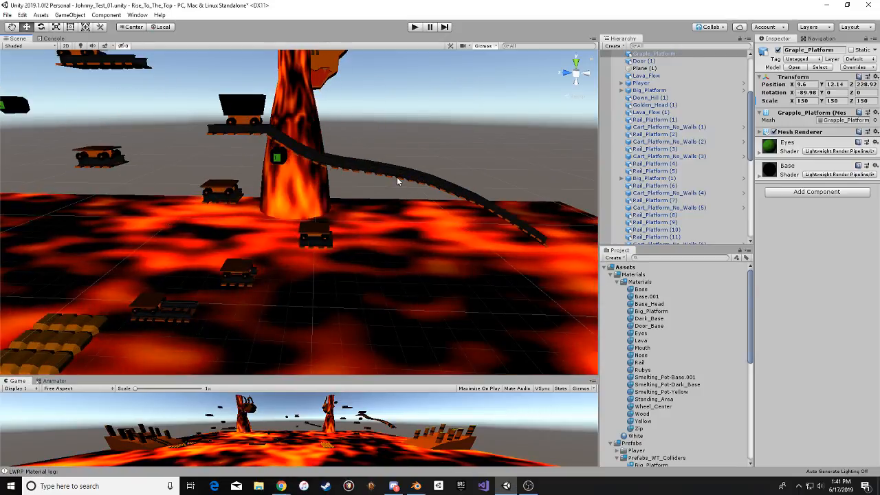
left_click(397, 180)
middle_click_drag(397, 180, 318, 165)
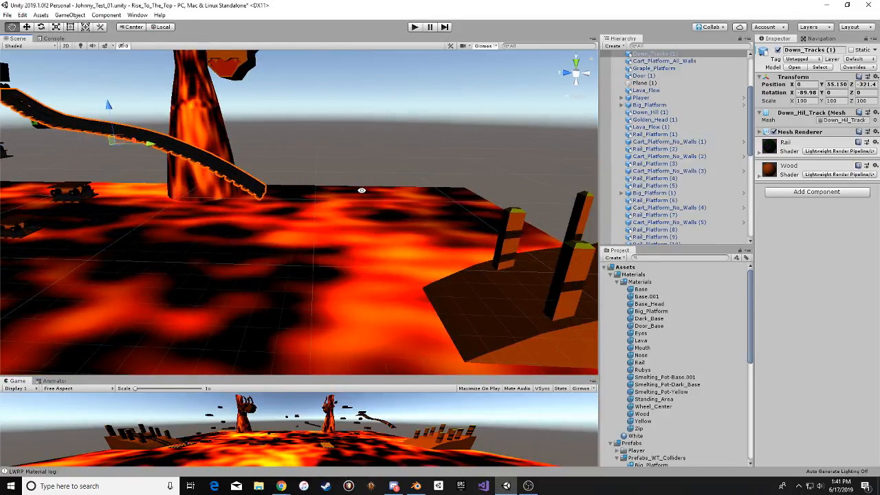
left_click_drag(361, 190, 356, 192, "alt")
scroll(356, 192, "down", 3)
middle_click_drag(357, 193, 319, 194)
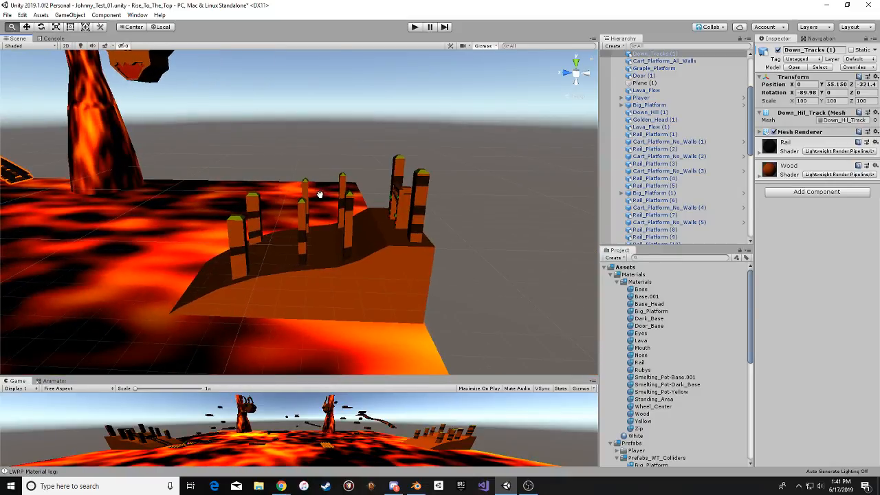
middle_click_drag(238, 192, 312, 197)
mouse_move(312, 197)
left_mouse_down("alt")
mouse_move(252, 196)
mouse_move(306, 207)
left_mouse_up("alt")
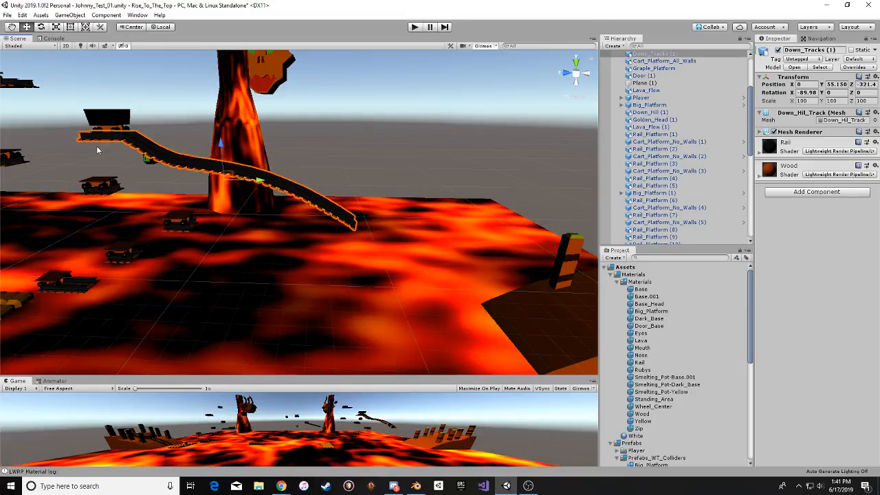
scroll(301, 199, "up", 5)
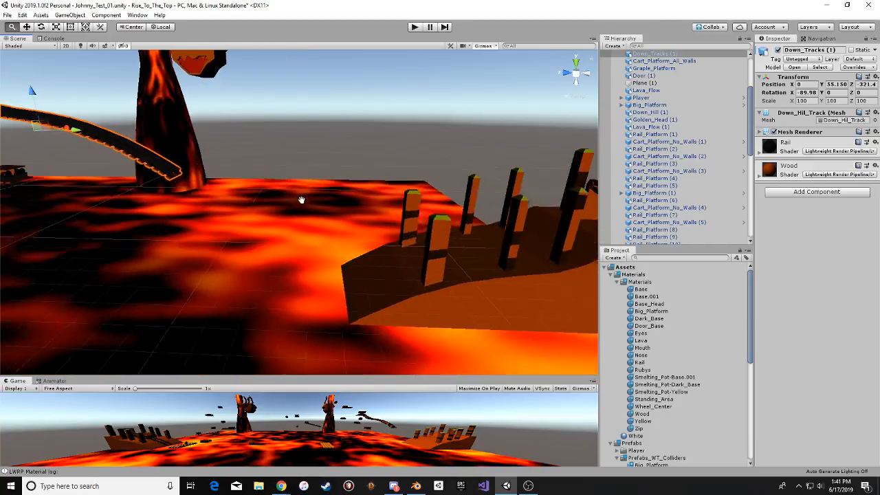
middle_click_drag(301, 200, 314, 215)
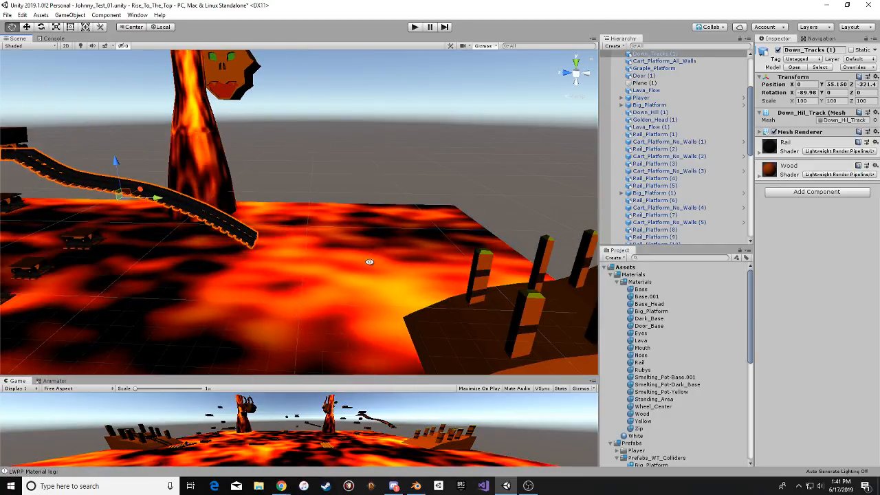
middle_click_drag(338, 282, 313, 223)
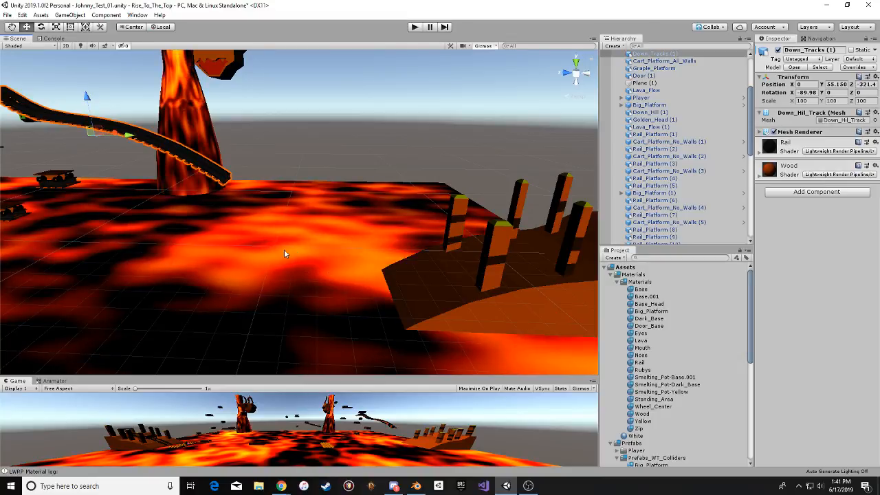
middle_click_drag(310, 255, 282, 252)
middle_click_drag(206, 174, 357, 208)
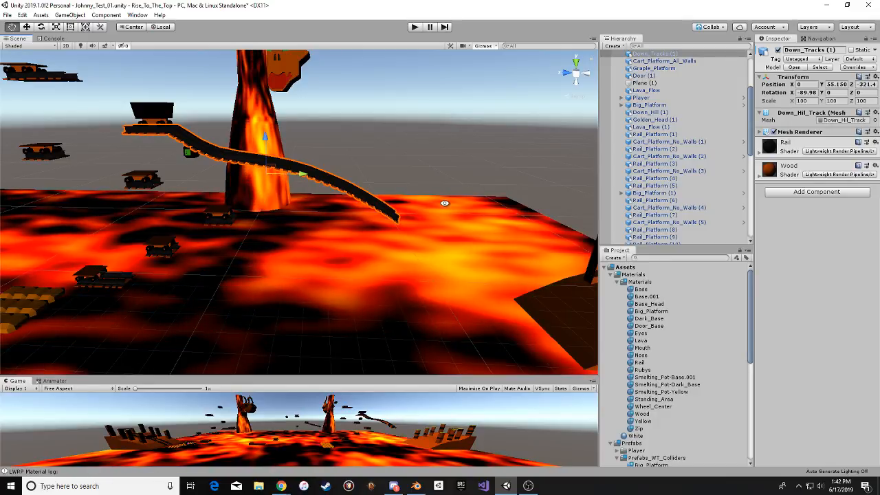
left_click_drag(445, 203, 317, 229, "alt")
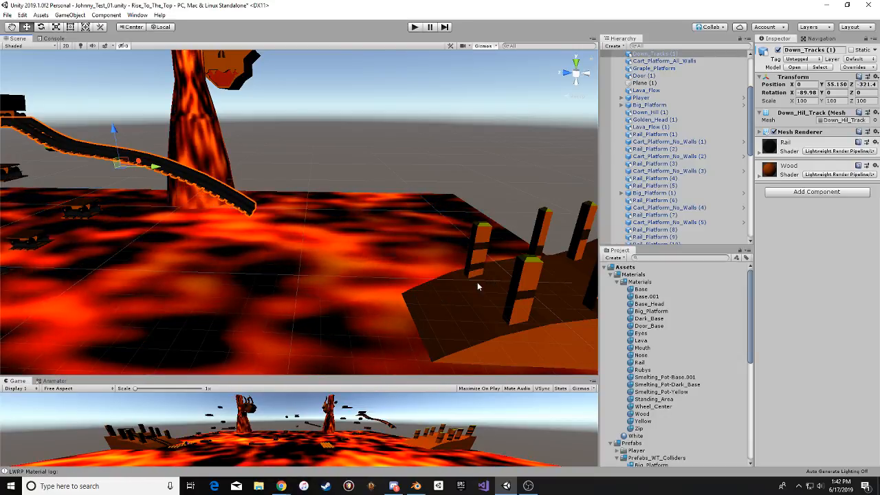
middle_click_drag(477, 280, 505, 257)
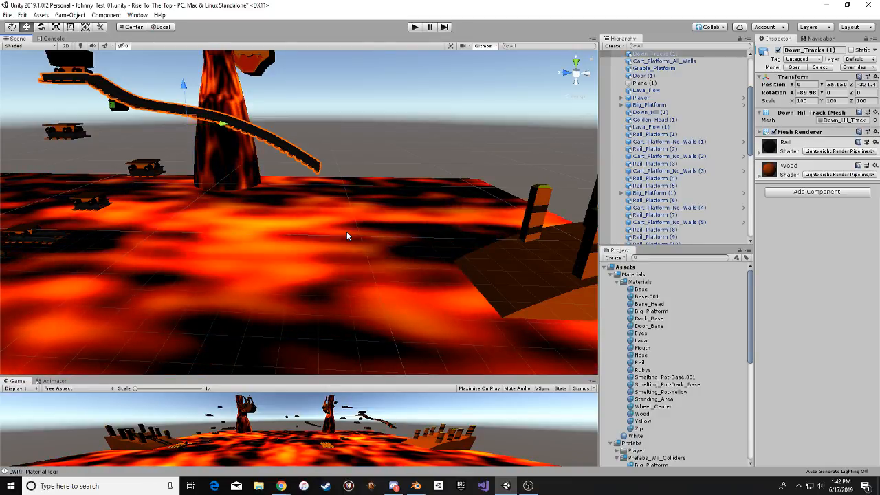
Frame the whole level between both downhill ramps in the Scene view and enlarge the Game view to about half the height.
scroll(348, 235, "down", 6)
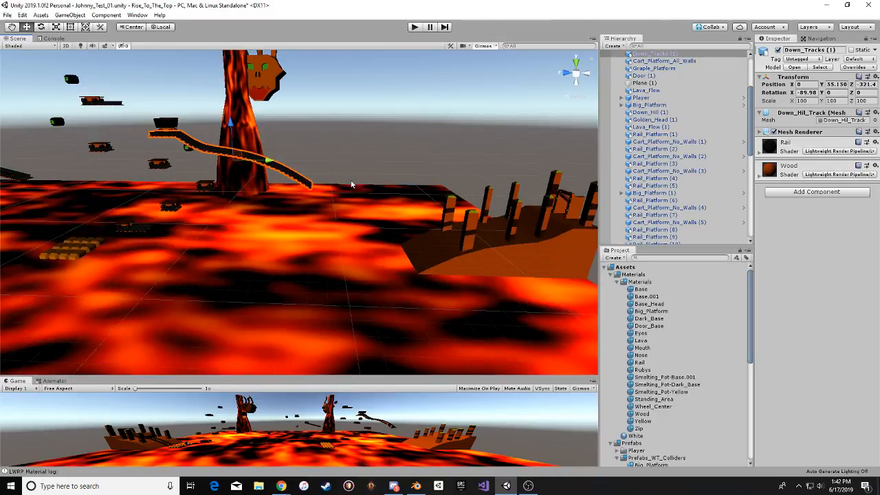
left_click_drag(310, 179, 316, 163, "alt")
middle_click_drag(317, 163, 379, 198)
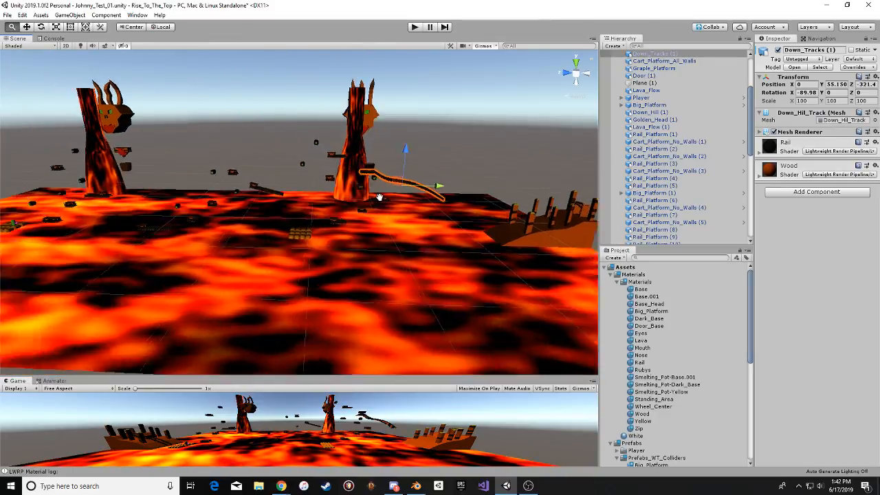
scroll(365, 216, "down", 3)
left_click_drag(325, 378, 328, 299)
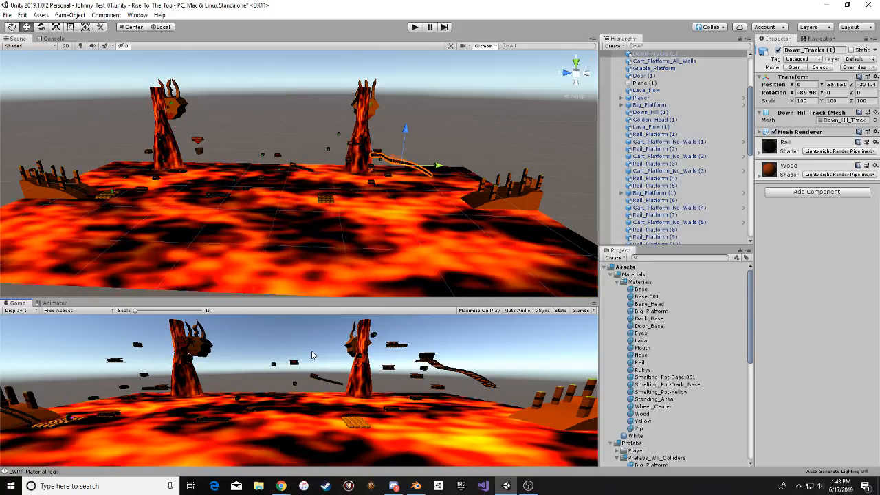
Clear the selection and save the current scene.
left_click(285, 103)
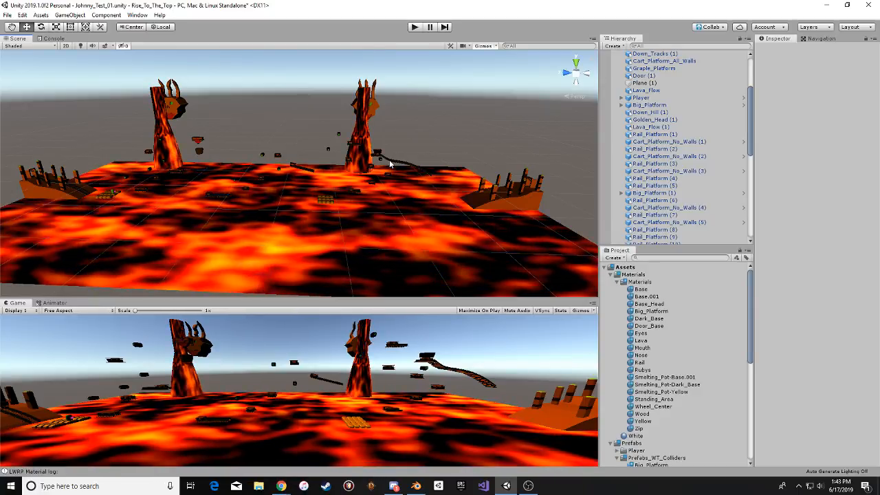
left_click(9, 16)
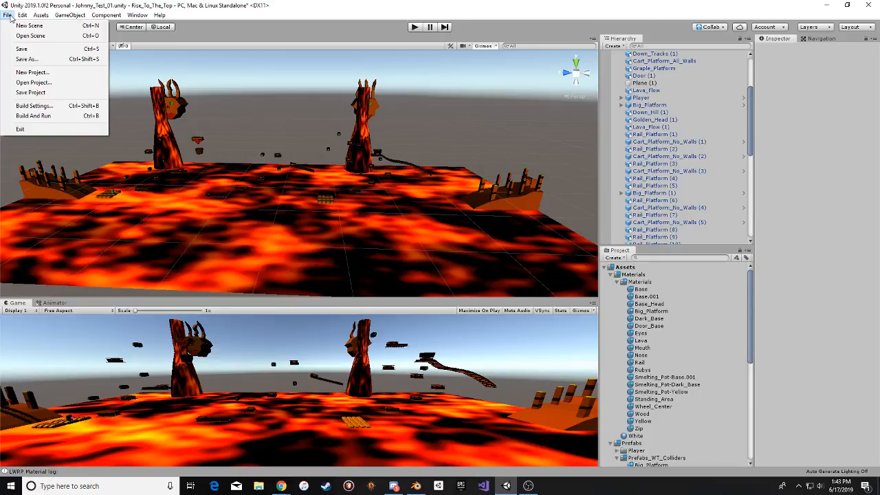
left_click(22, 49)
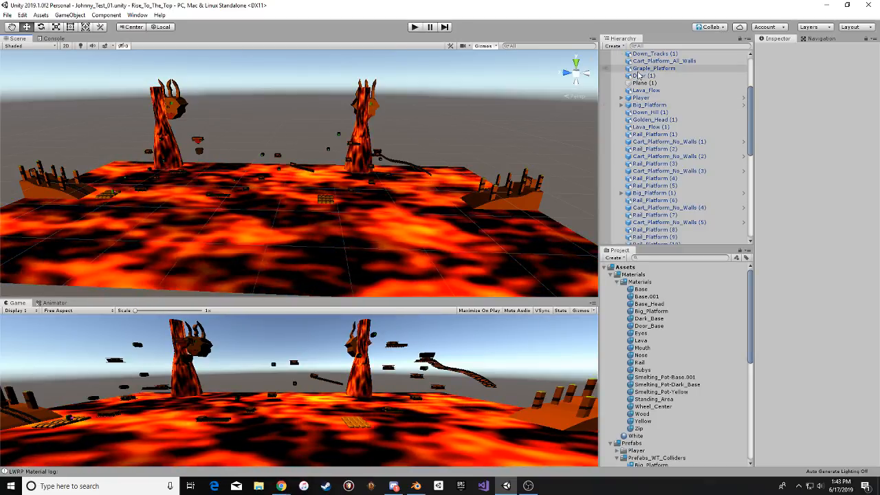
Publish all pending project changes through Collab with the description "Level_01".
left_click(709, 27)
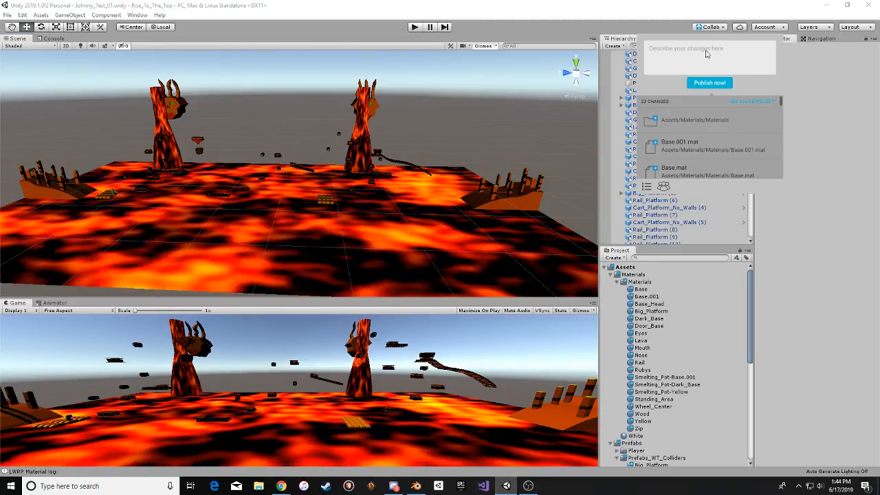
left_click(700, 67)
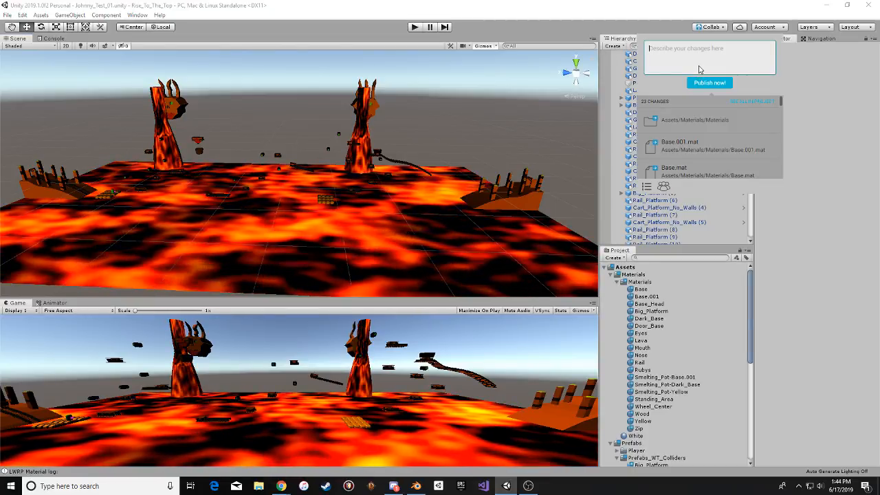
type("Leve")
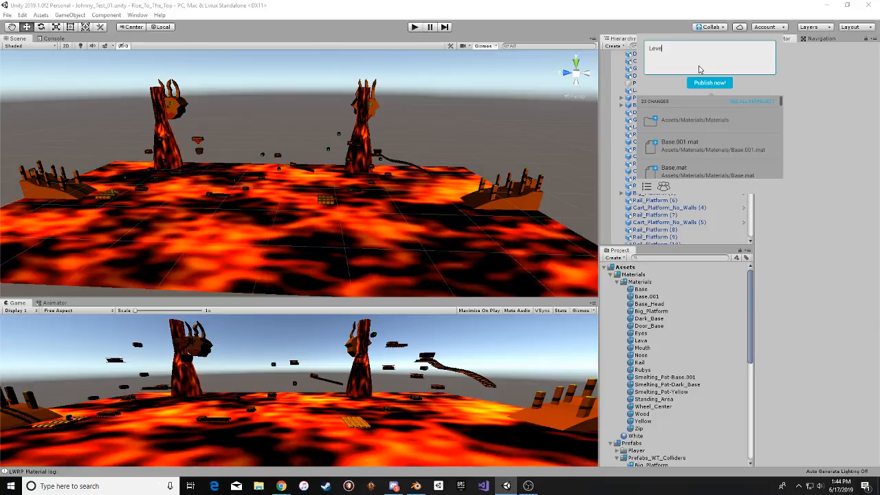
type("l")
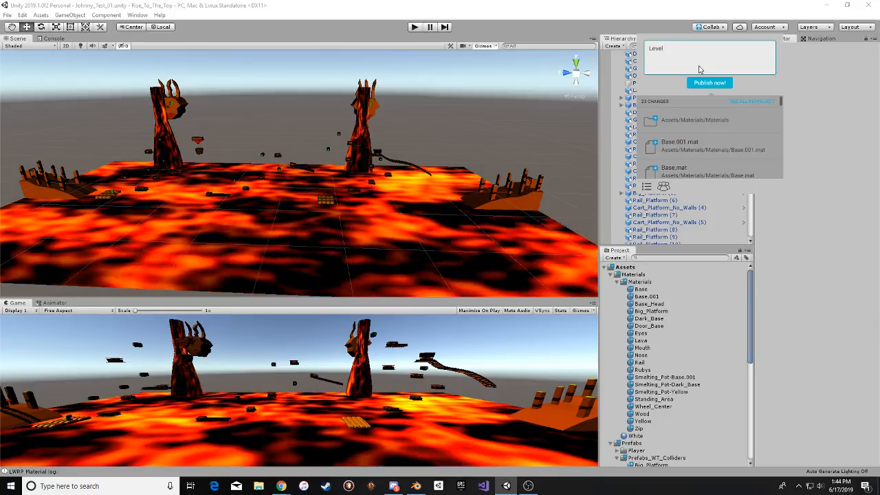
type("_")
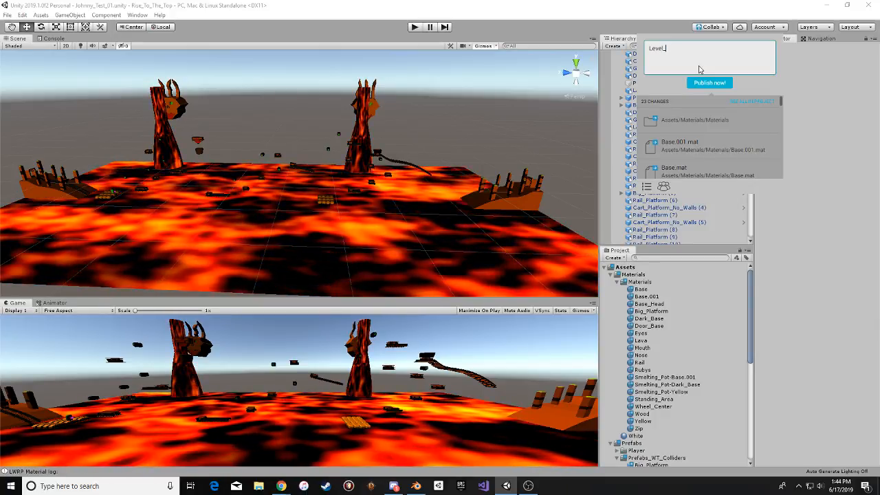
type("01")
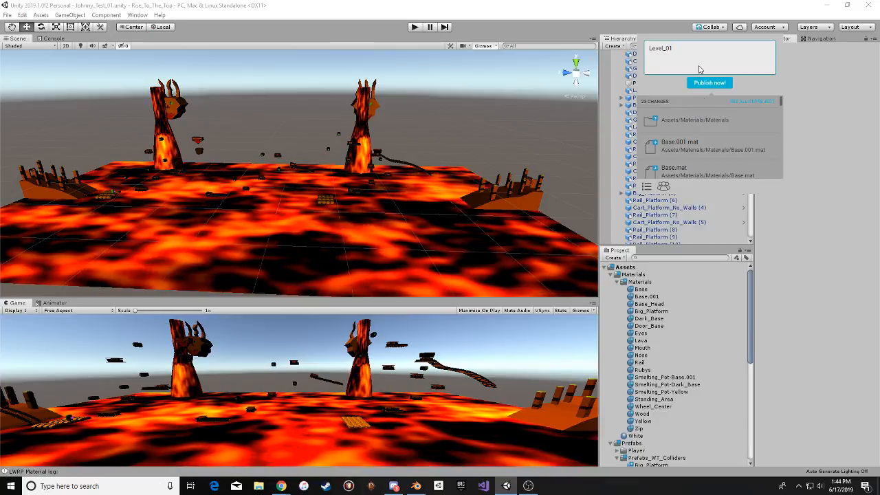
left_click(715, 83)
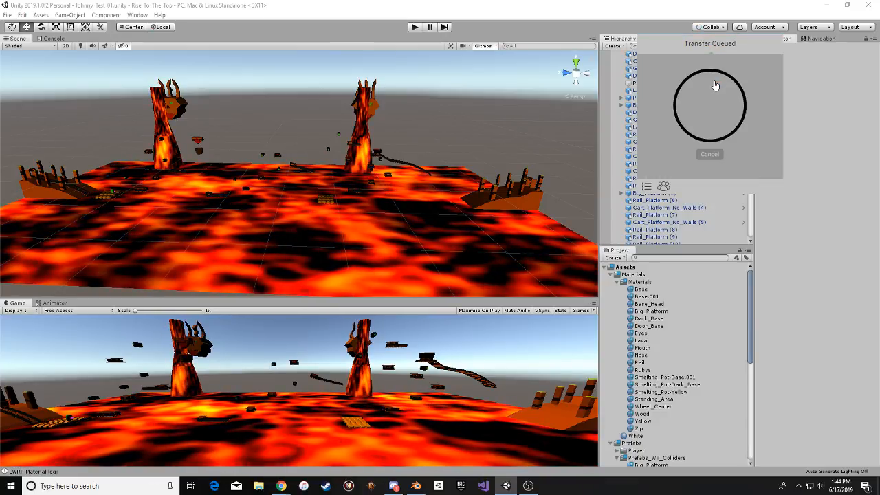
left_click(790, 143)
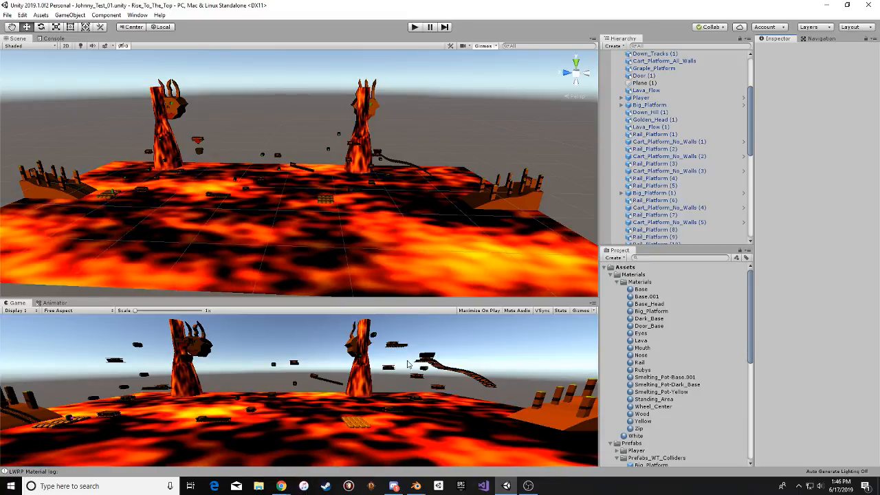
left_click(528, 485)
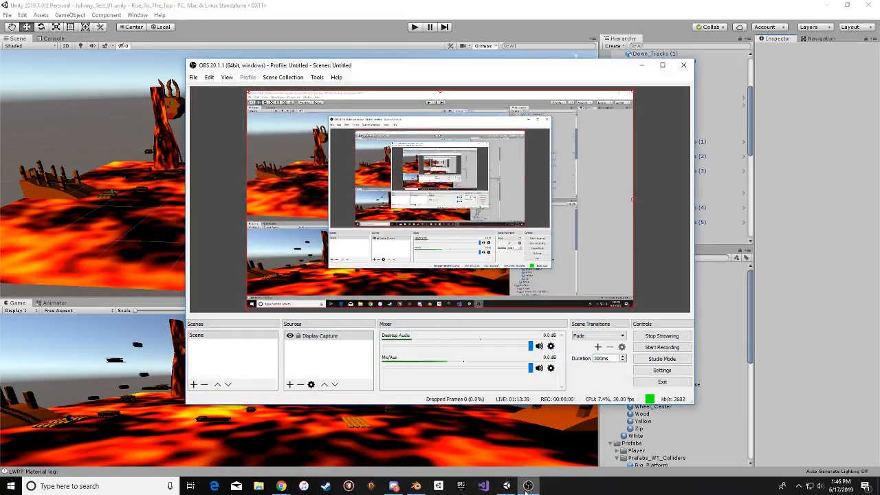